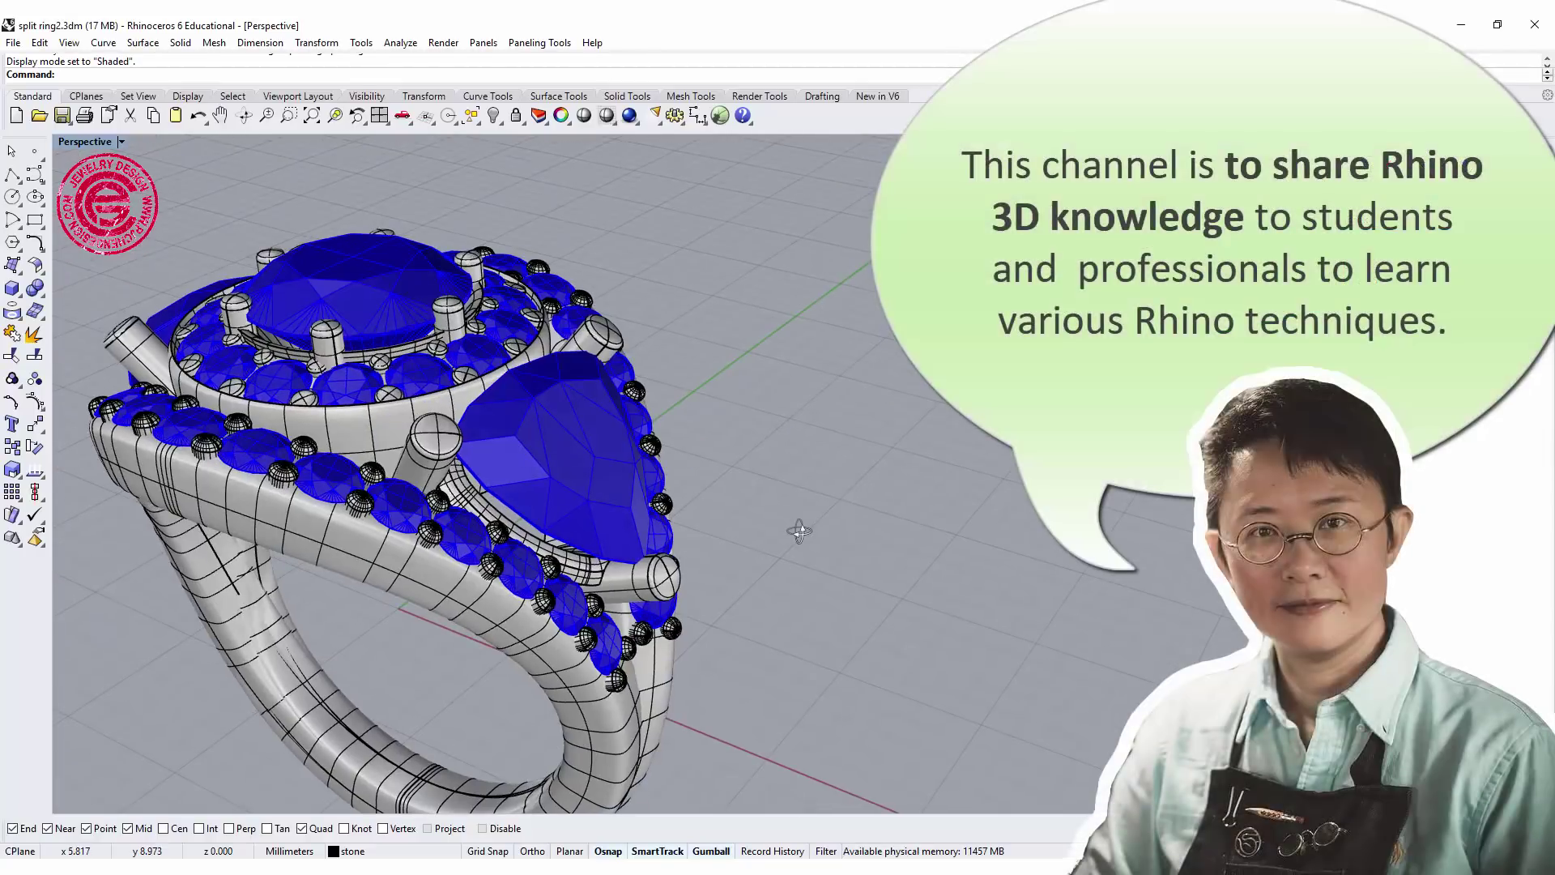
Step: Examine the finished split-shank halo ring from several sides in the perspective view
right_click_drag(799, 531, 730, 539)
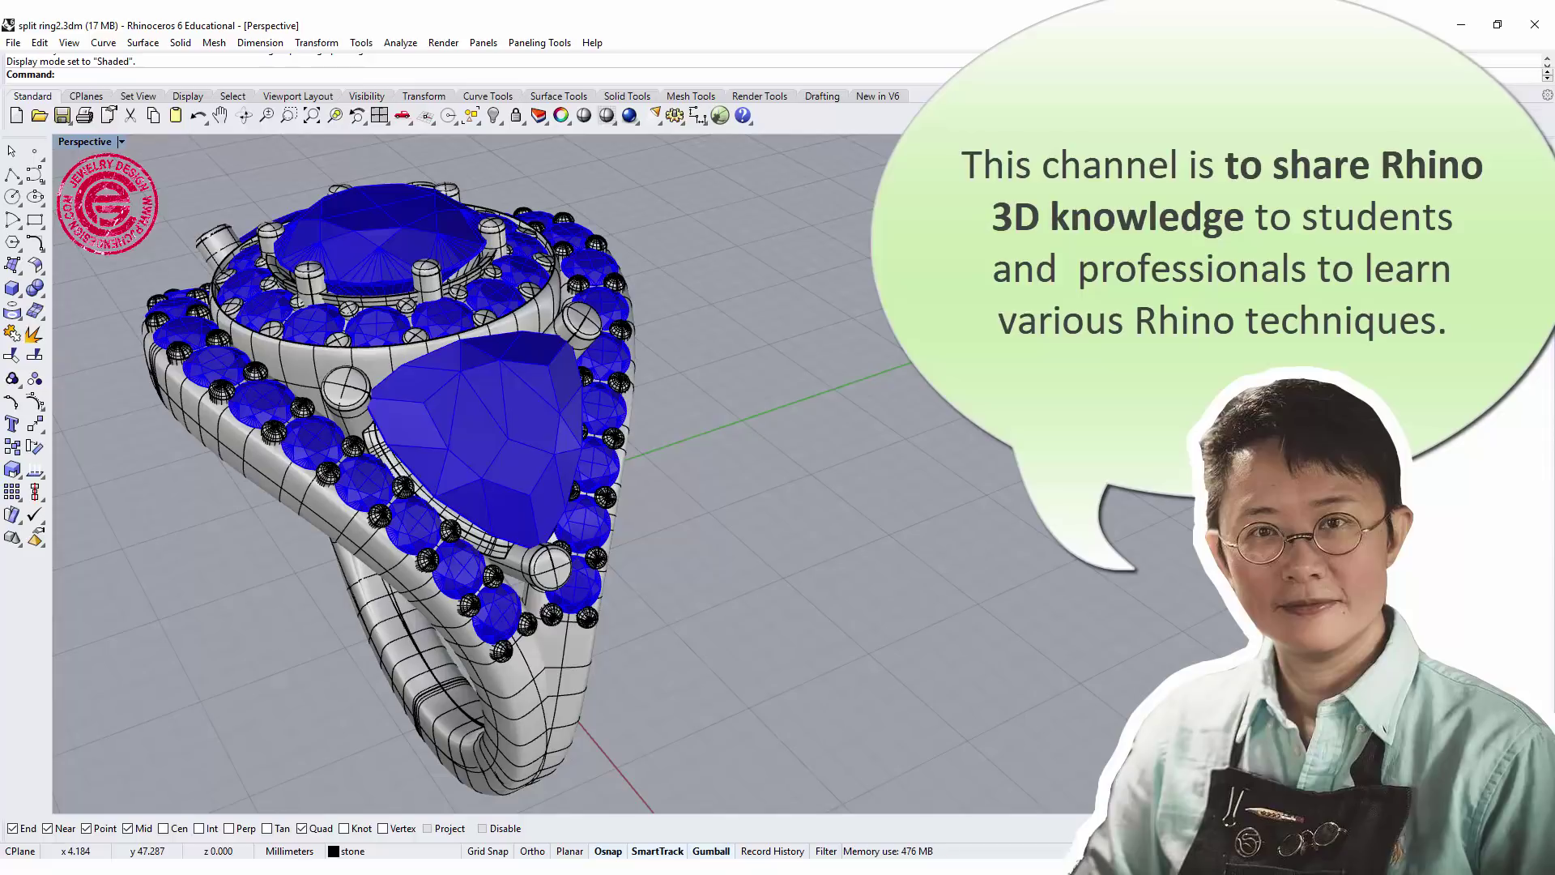
right_click_drag(849, 481, 888, 507)
scroll(874, 502, "up", 3)
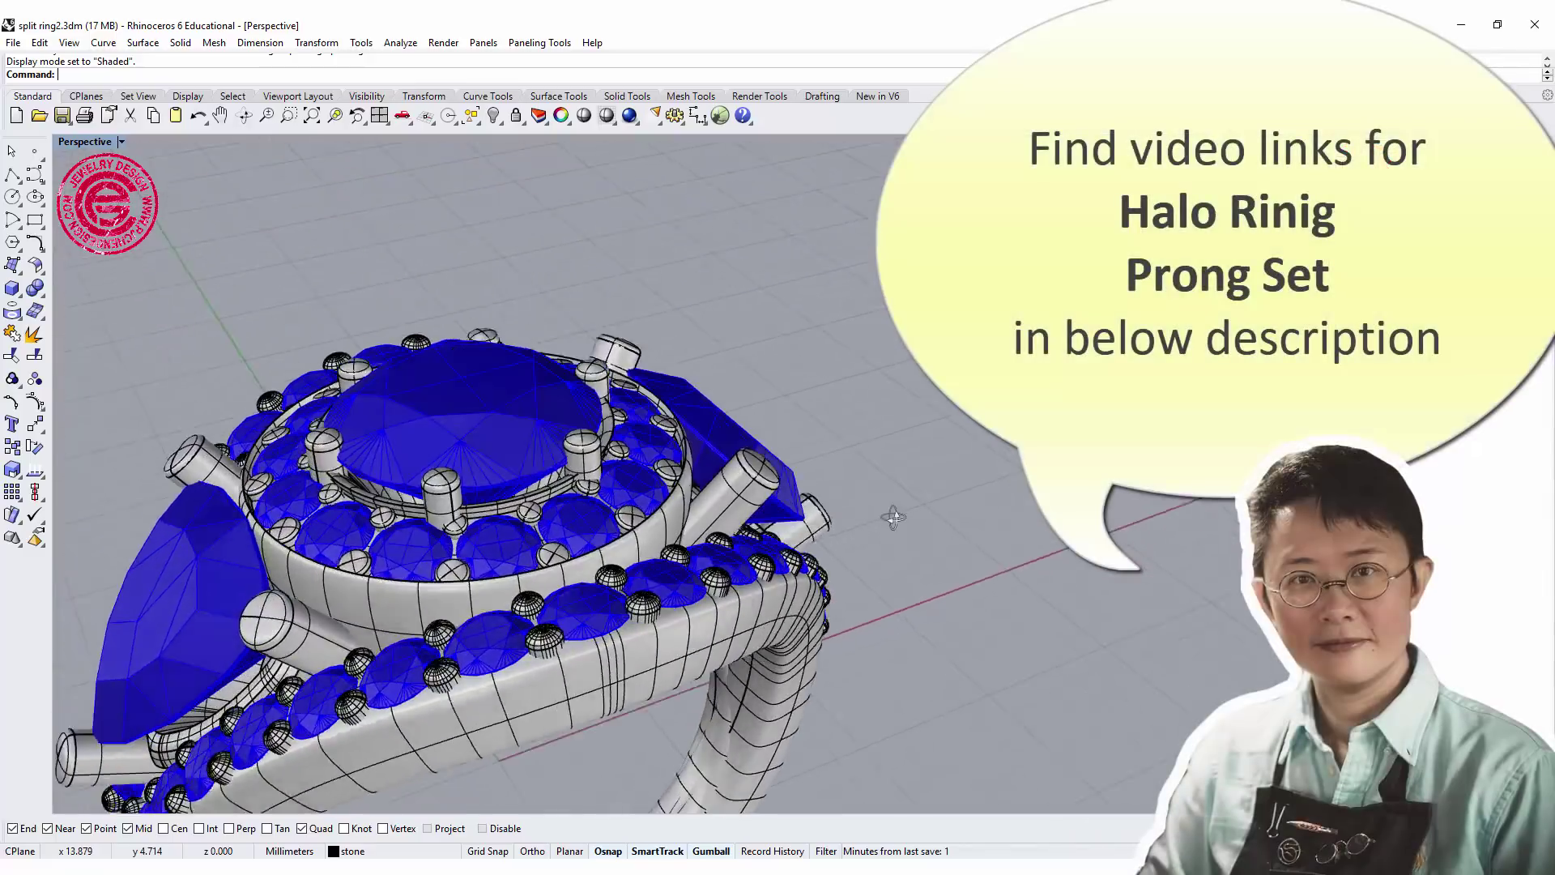
right_click_drag(891, 515, 692, 557)
scroll(719, 540, "down", 2)
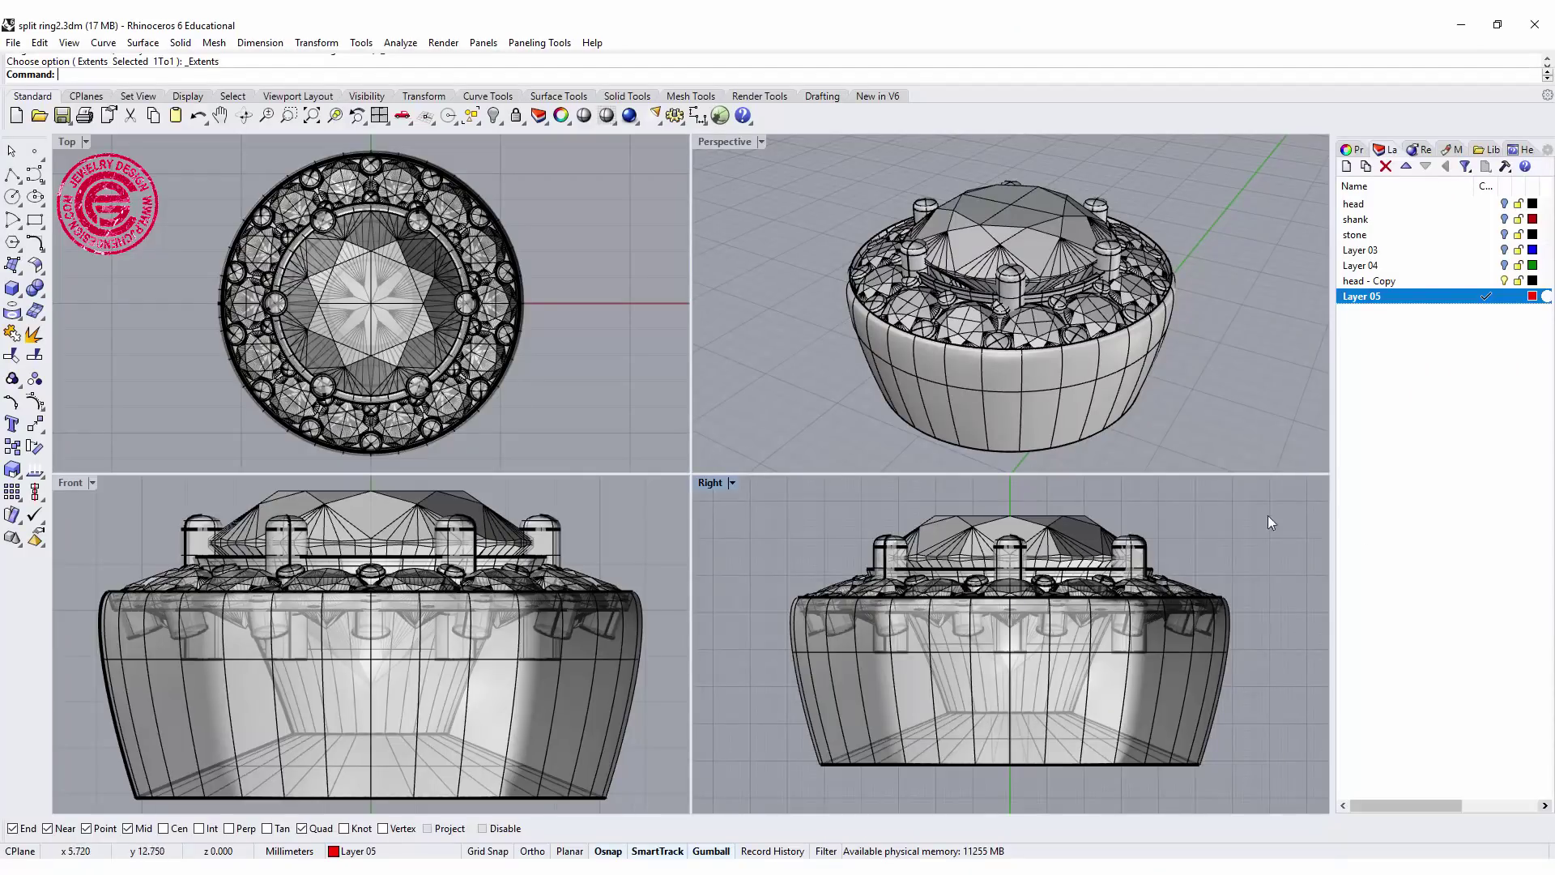
Step: Draw a circle 16 mm in diameter centred on the origin in the Front view, as the finger-hole outline
scroll(1523, 486, "right", 2)
scroll(1043, 686, "up", 2)
scroll(534, 405, "down", 1)
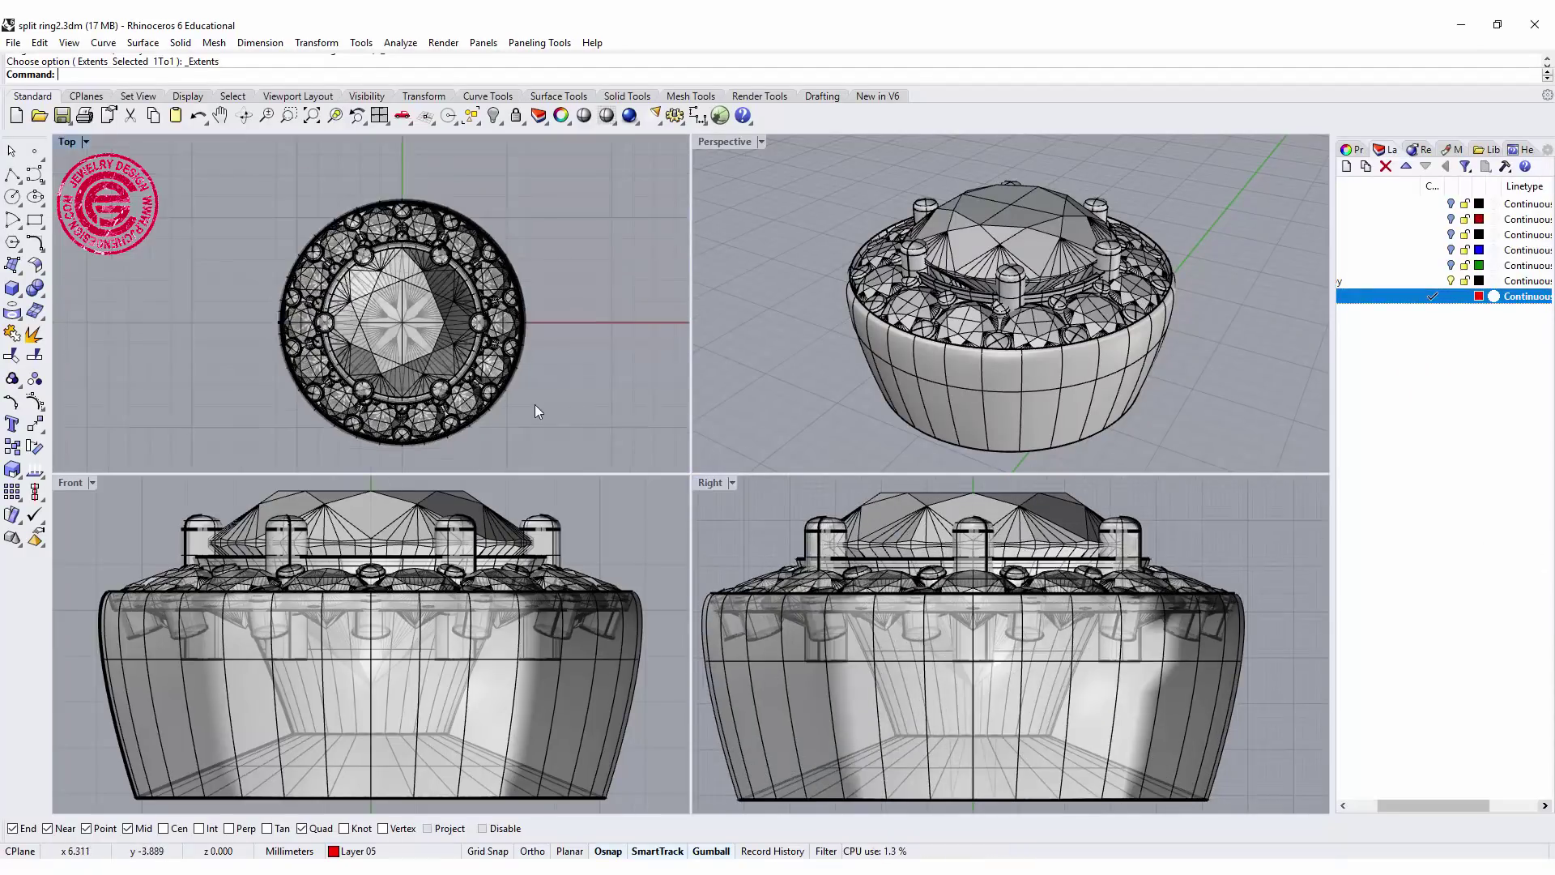
scroll(509, 580, "down", 3)
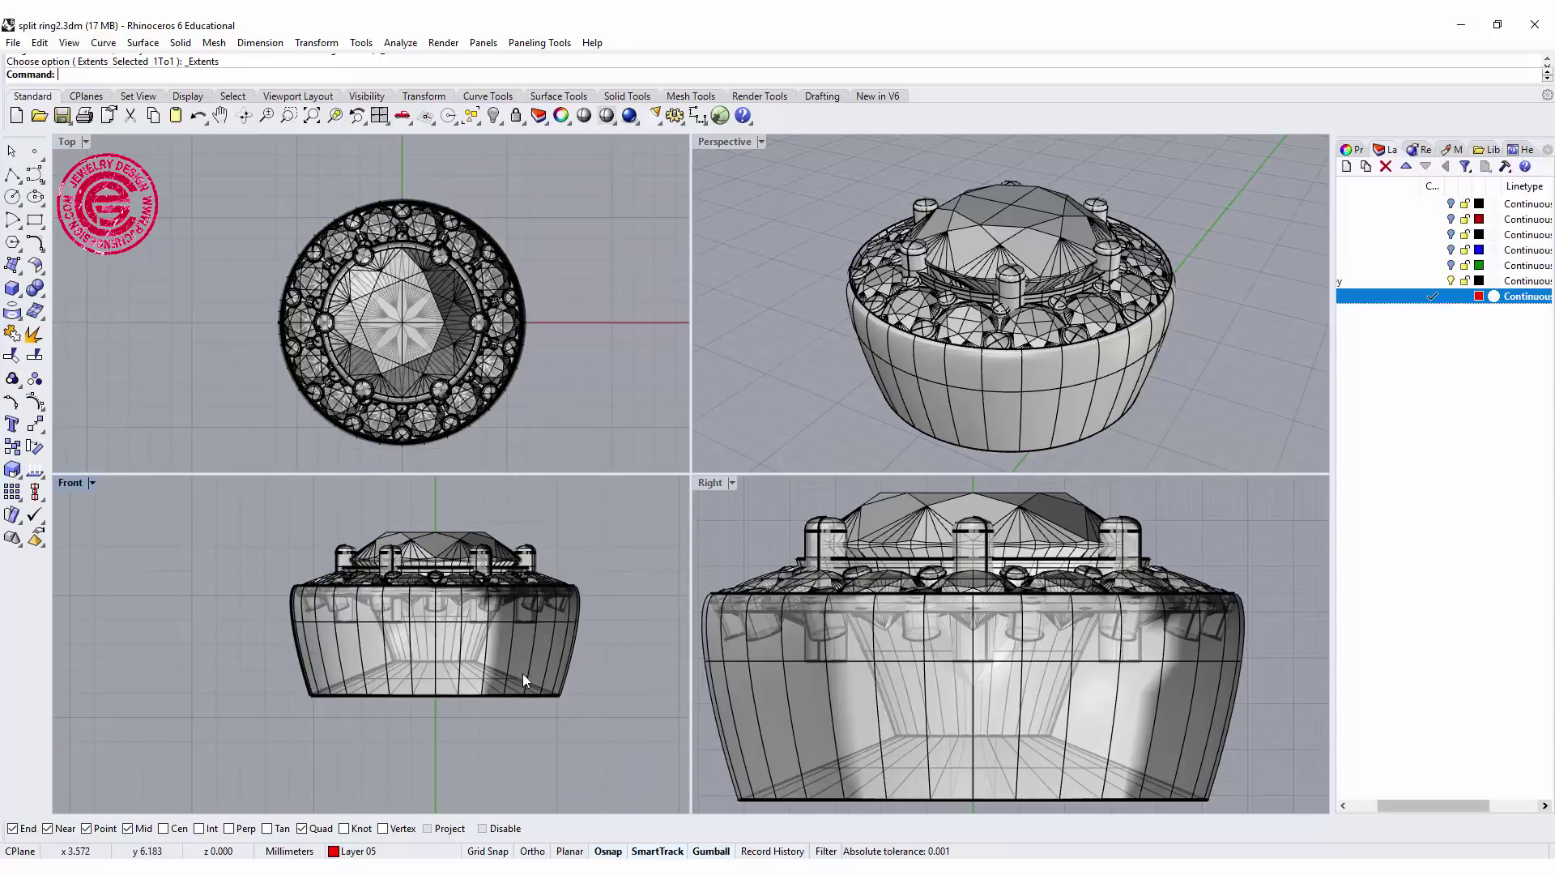
right_click_drag(558, 638, 517, 650)
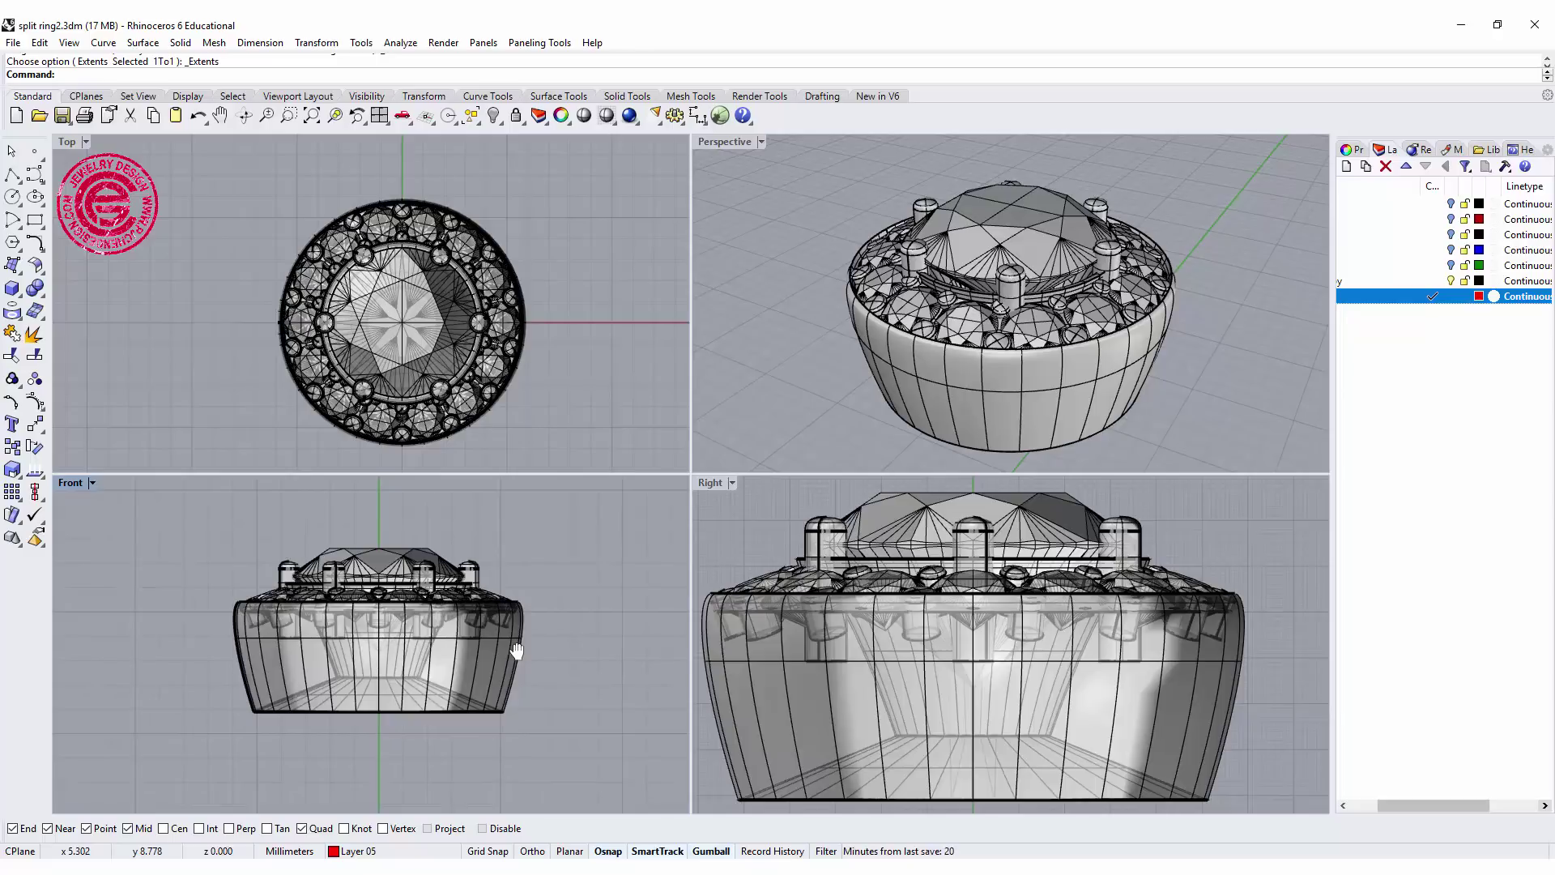
scroll(538, 647, "down", 5)
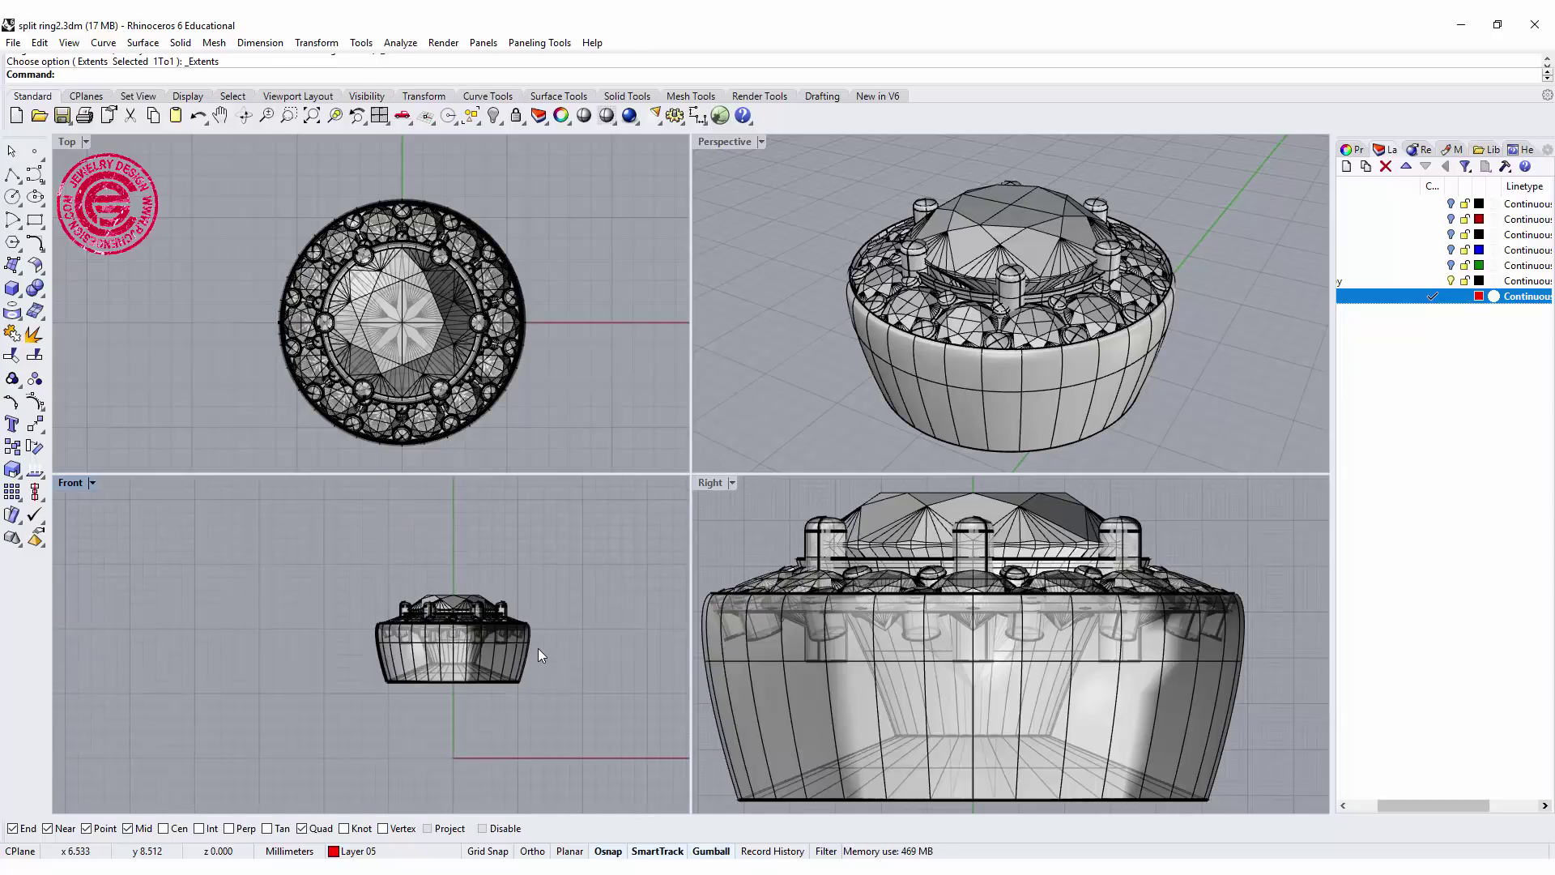
right_click_drag(551, 676, 494, 640)
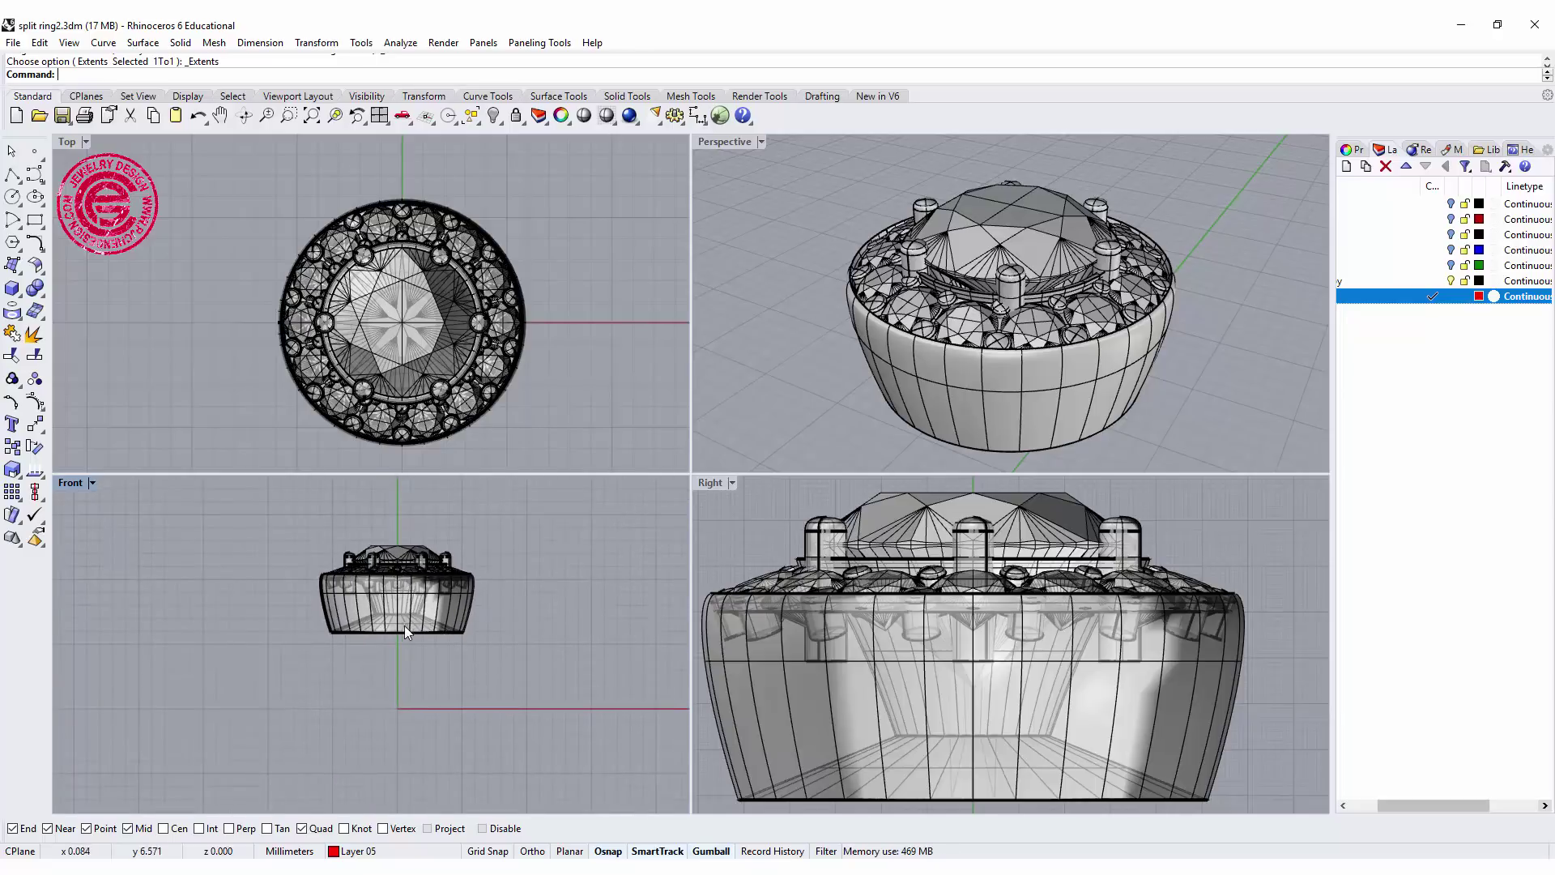
key("ctrl+a")
left_click(452, 653)
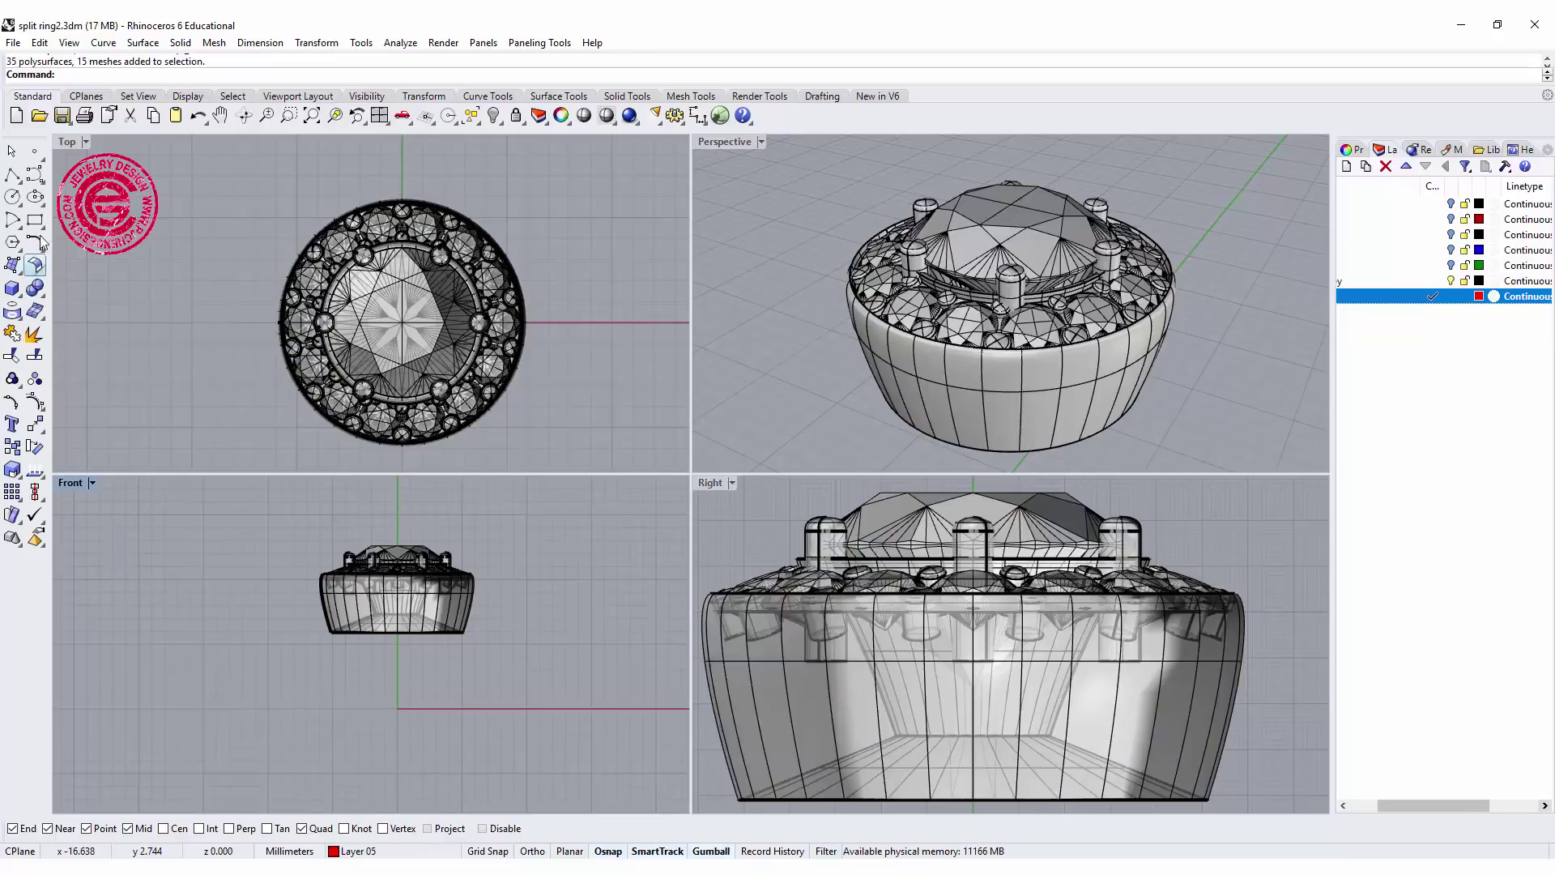
left_click(13, 196)
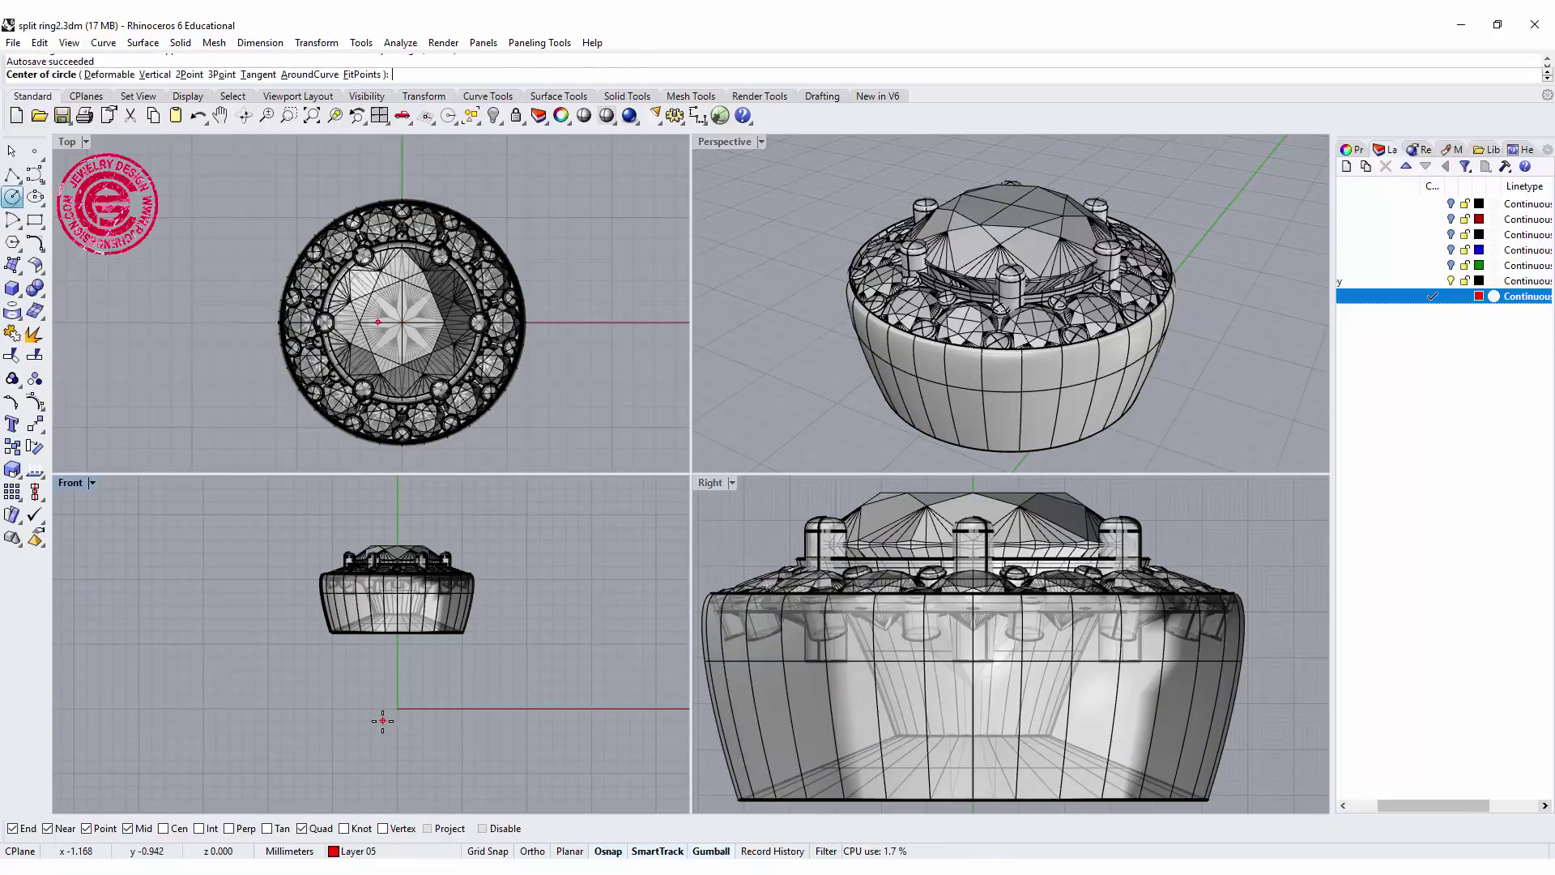
key("Return")
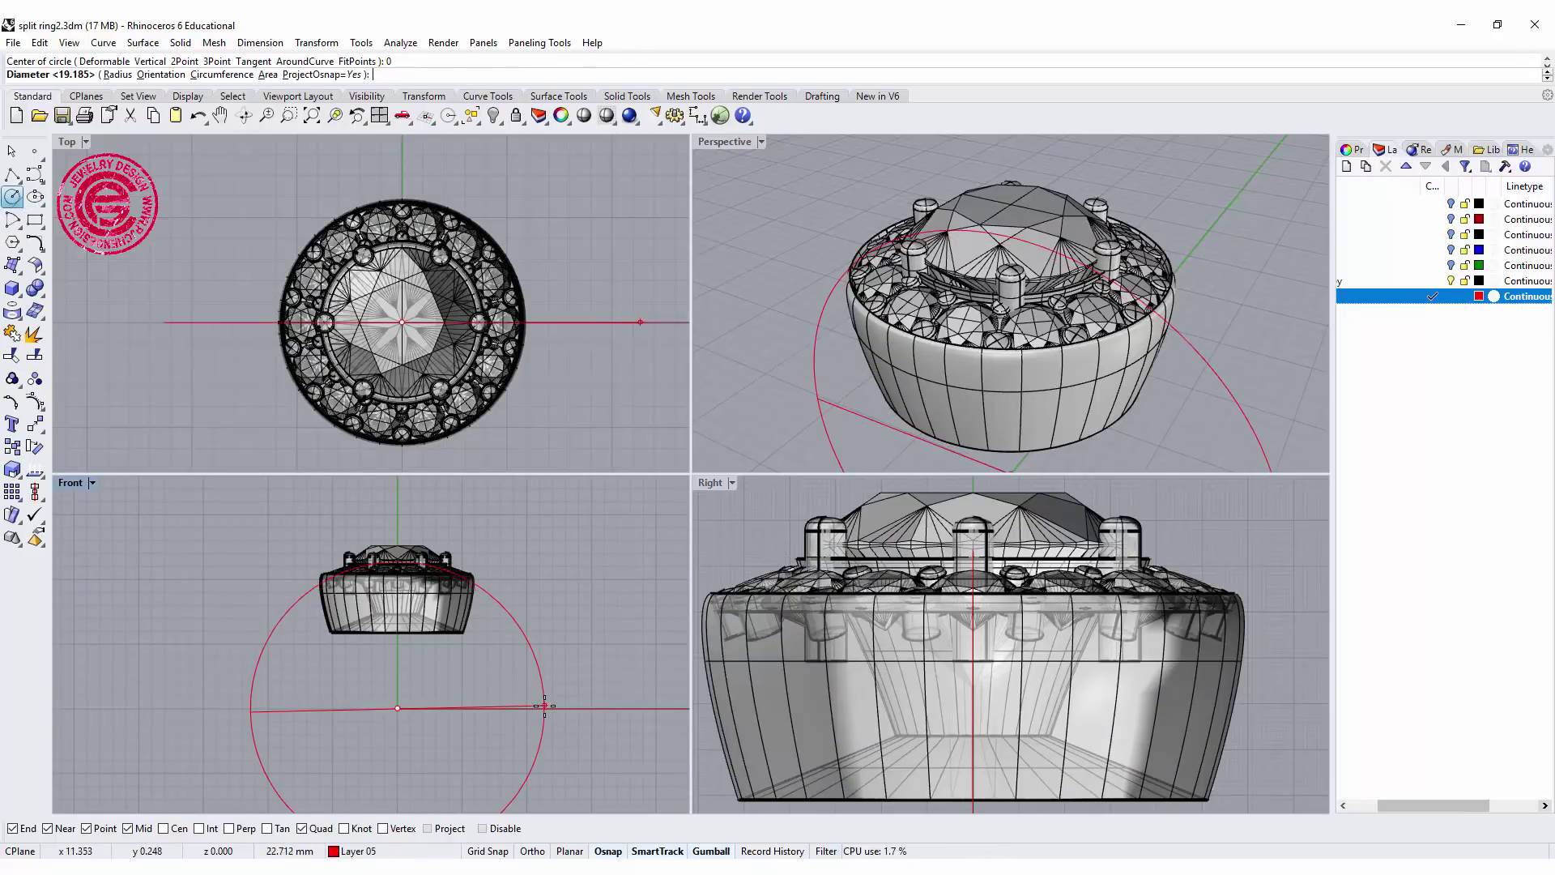
type("16")
key("Return")
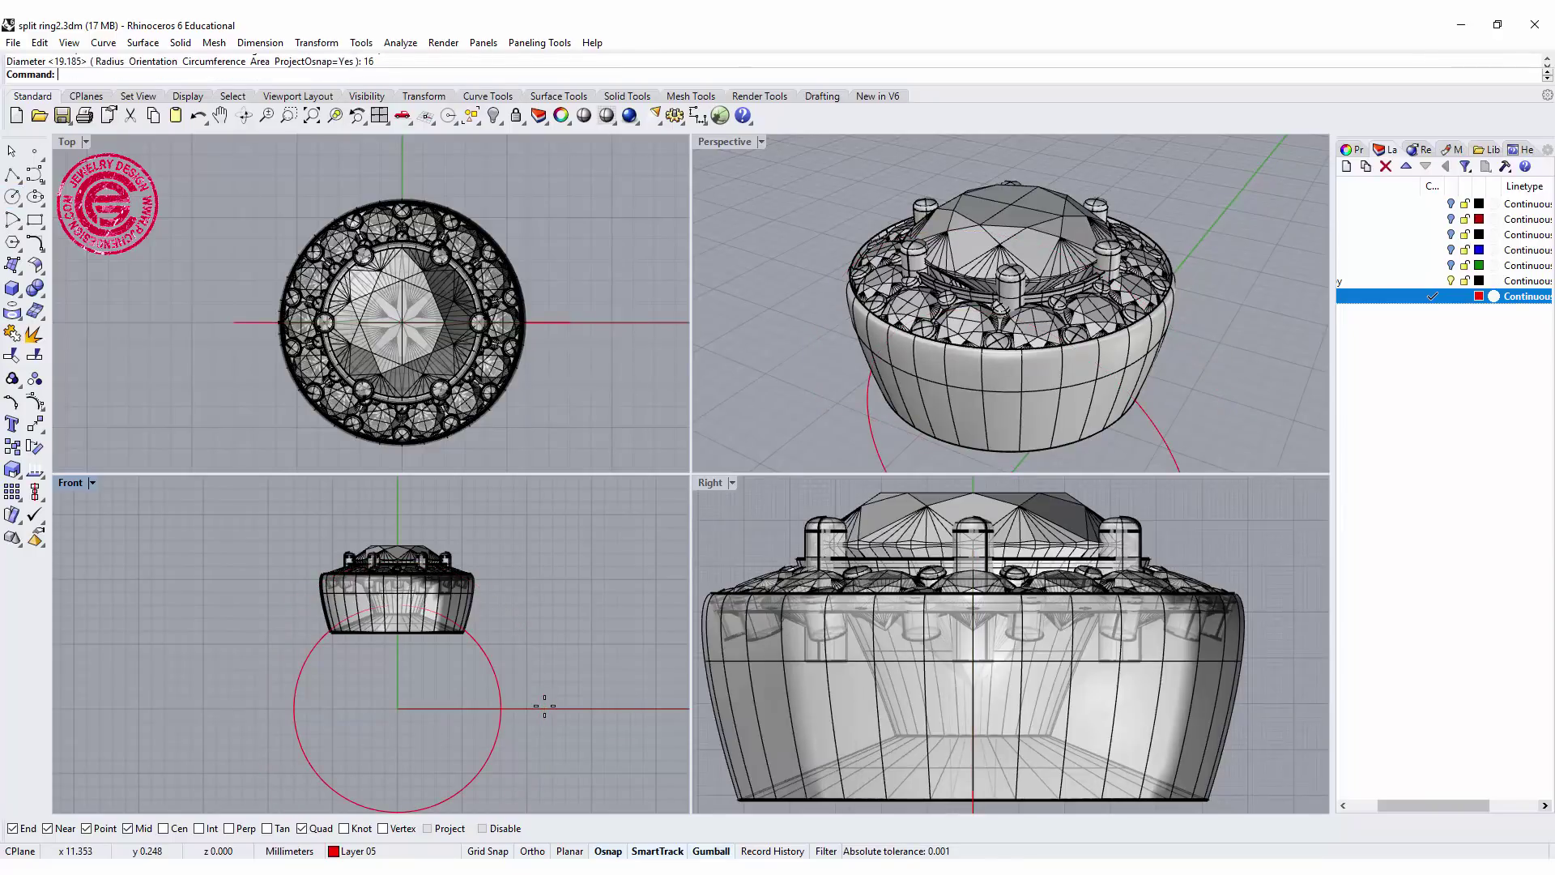
Step: Check the clearance between the finger circle and the lower tip of the centre stone in an enlarged Front view
scroll(422, 635, "up", 3)
scroll(425, 633, "down", 3)
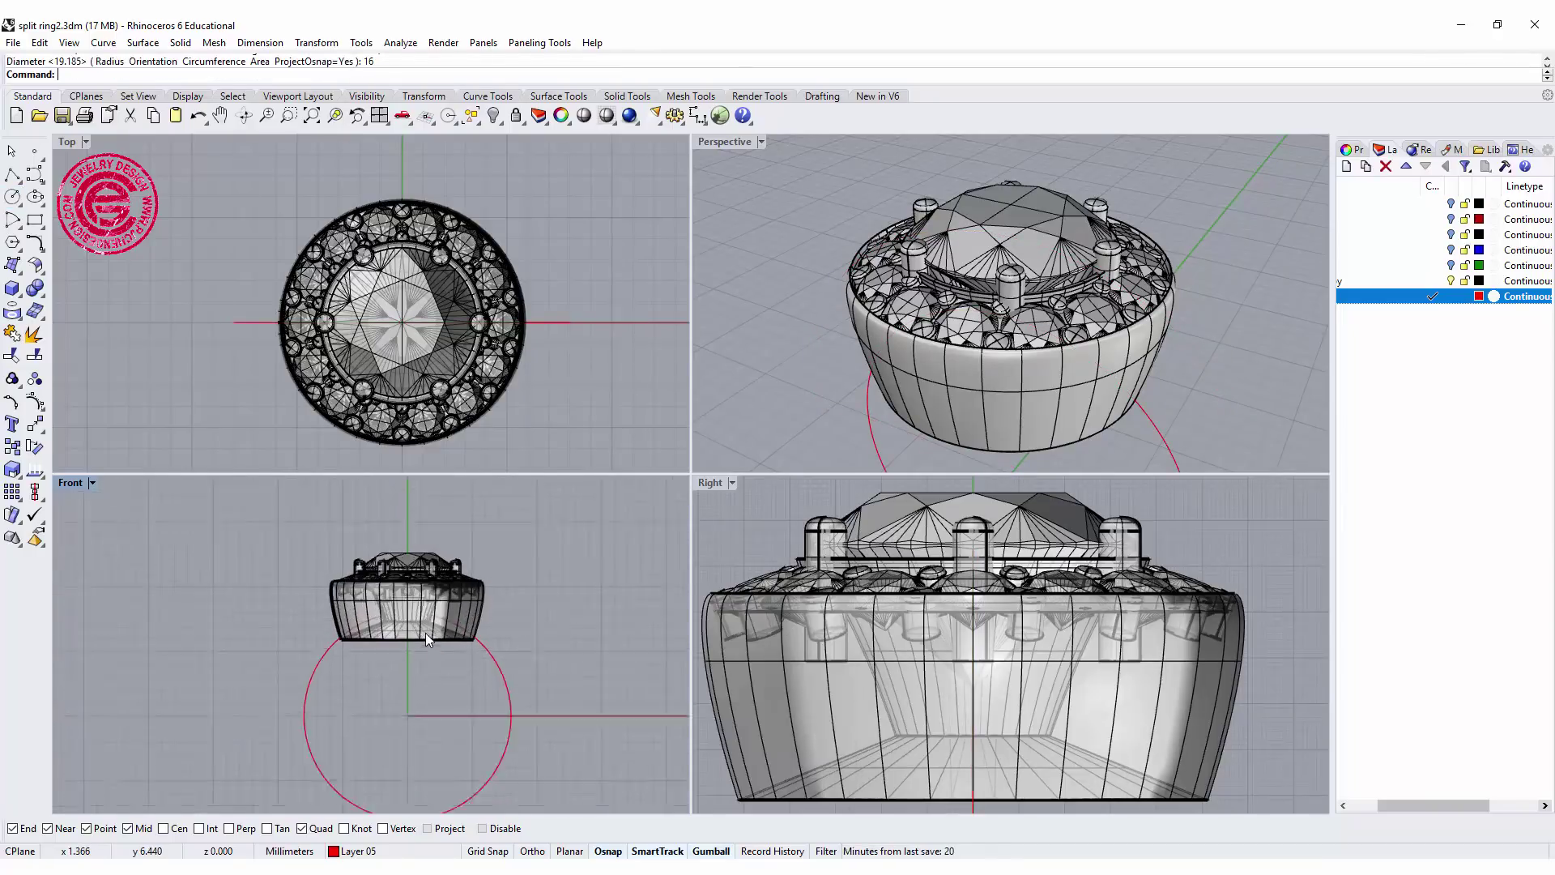
scroll(484, 593, "up", 1)
key("ctrl+a")
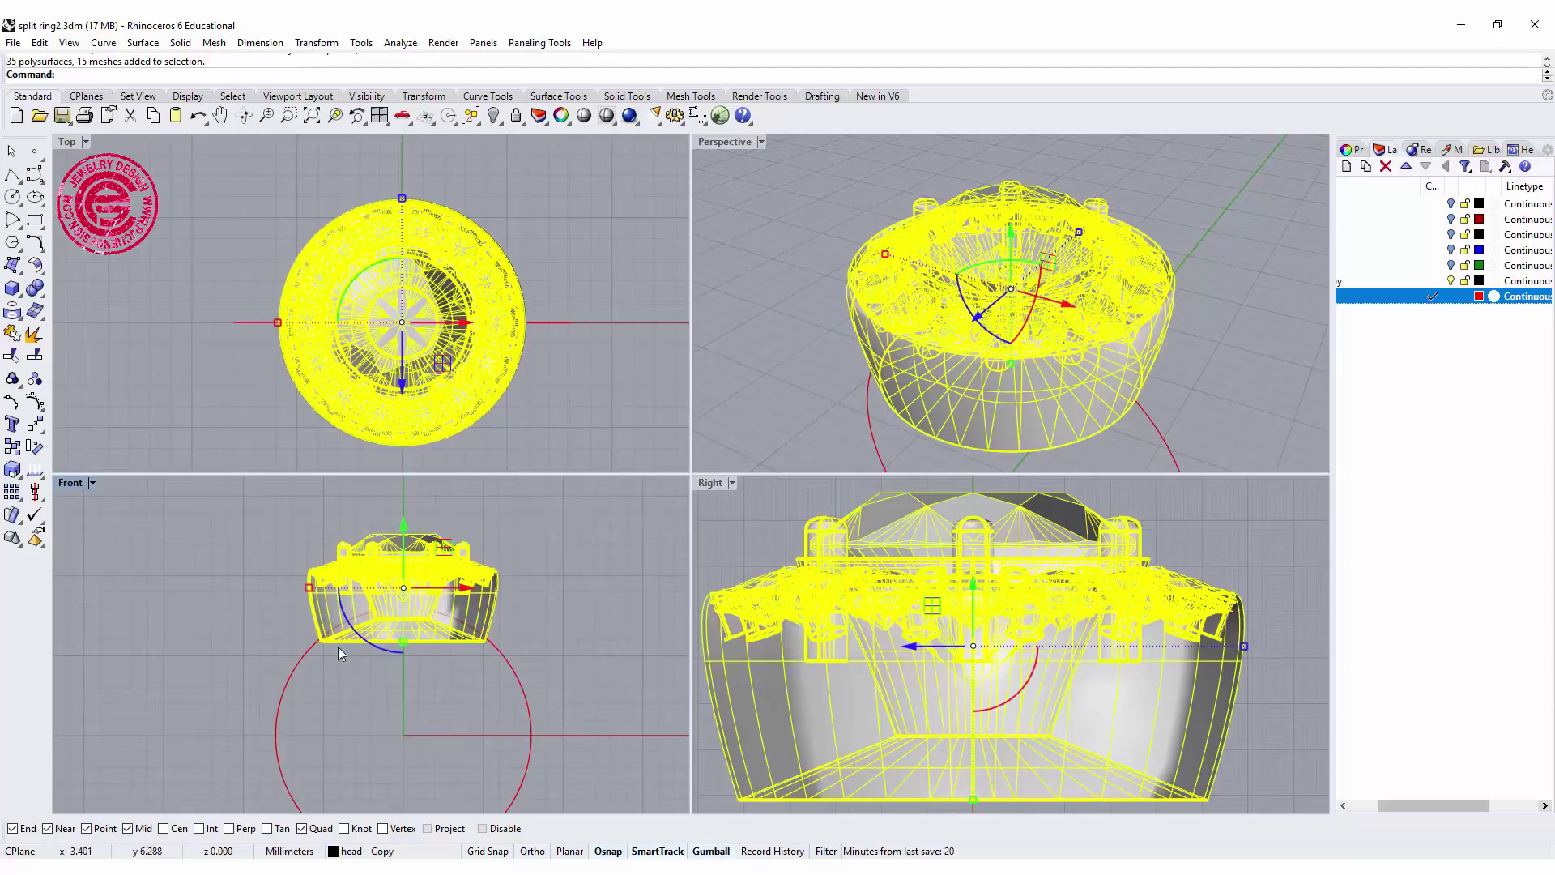
key("Escape")
scroll(345, 637, "up", 1)
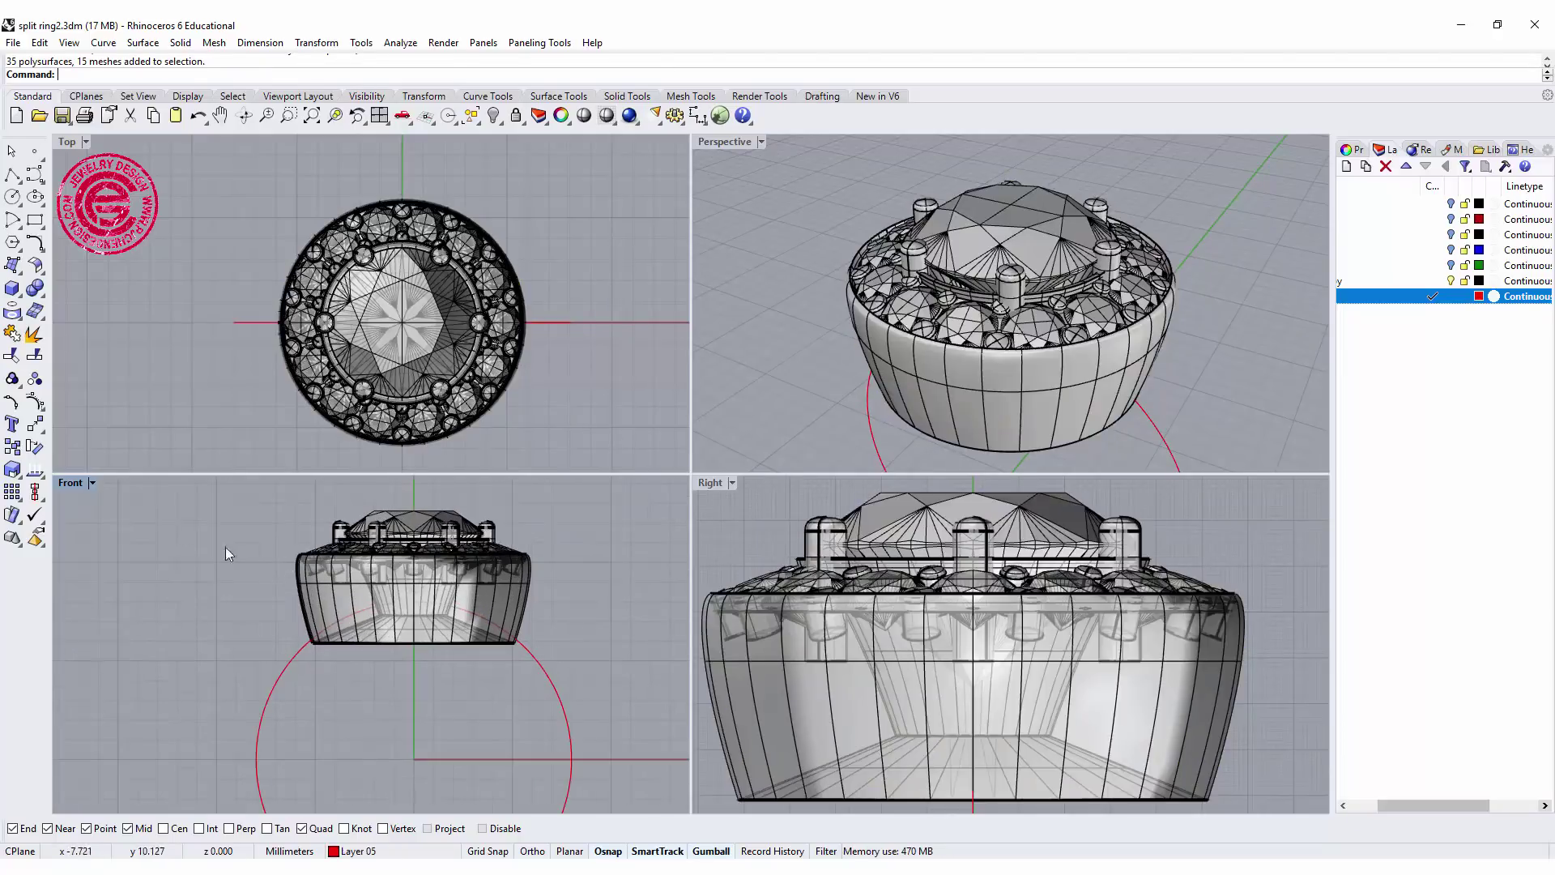
double_click(71, 483)
scroll(681, 437, "down", 2)
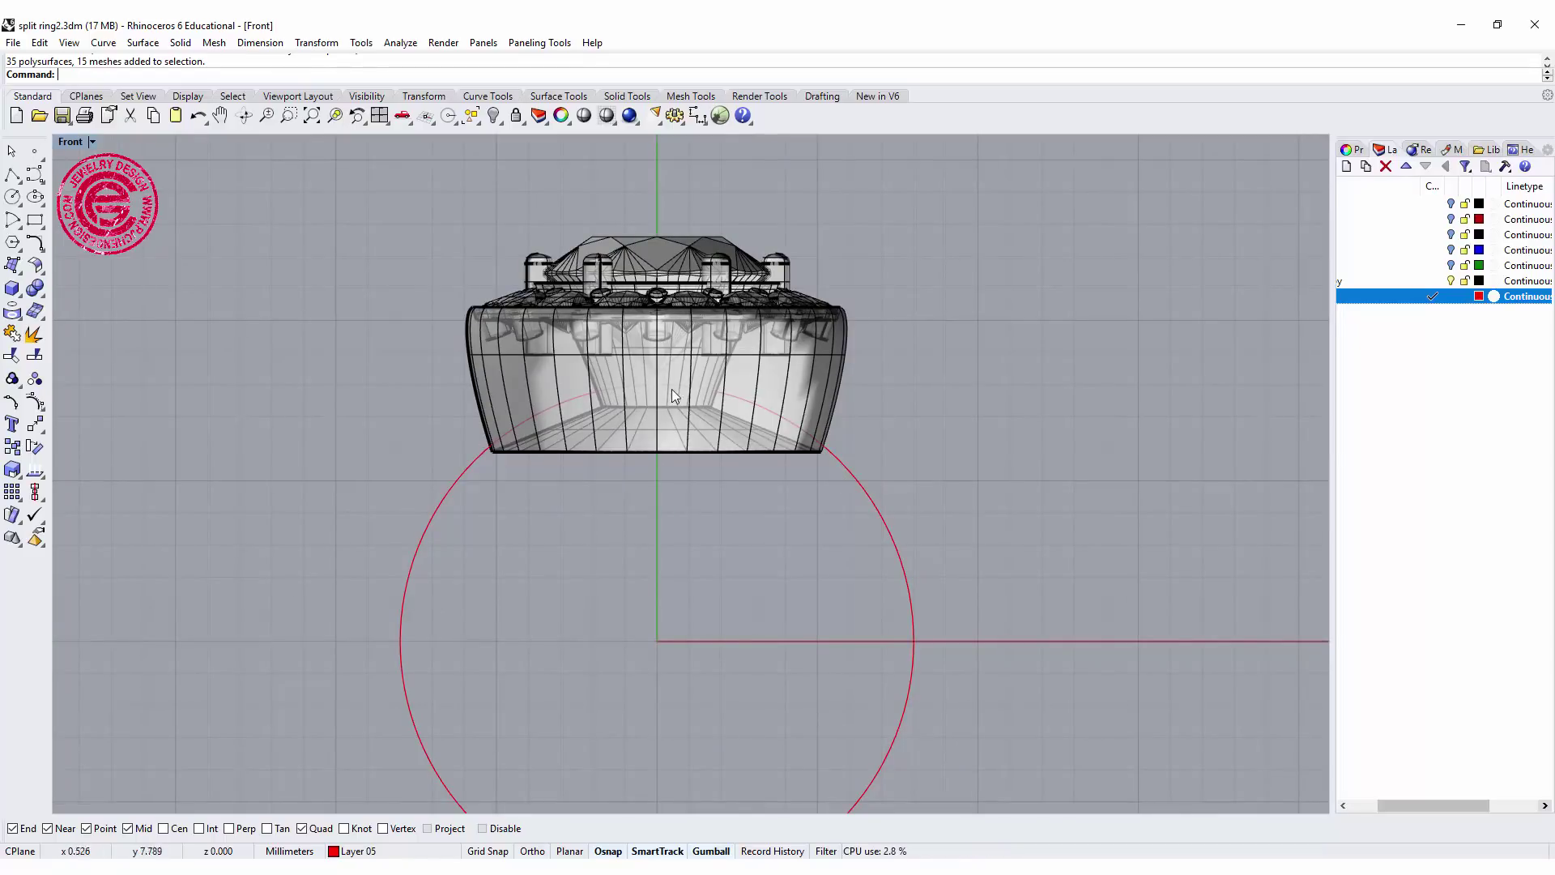
scroll(669, 361, "up", 5)
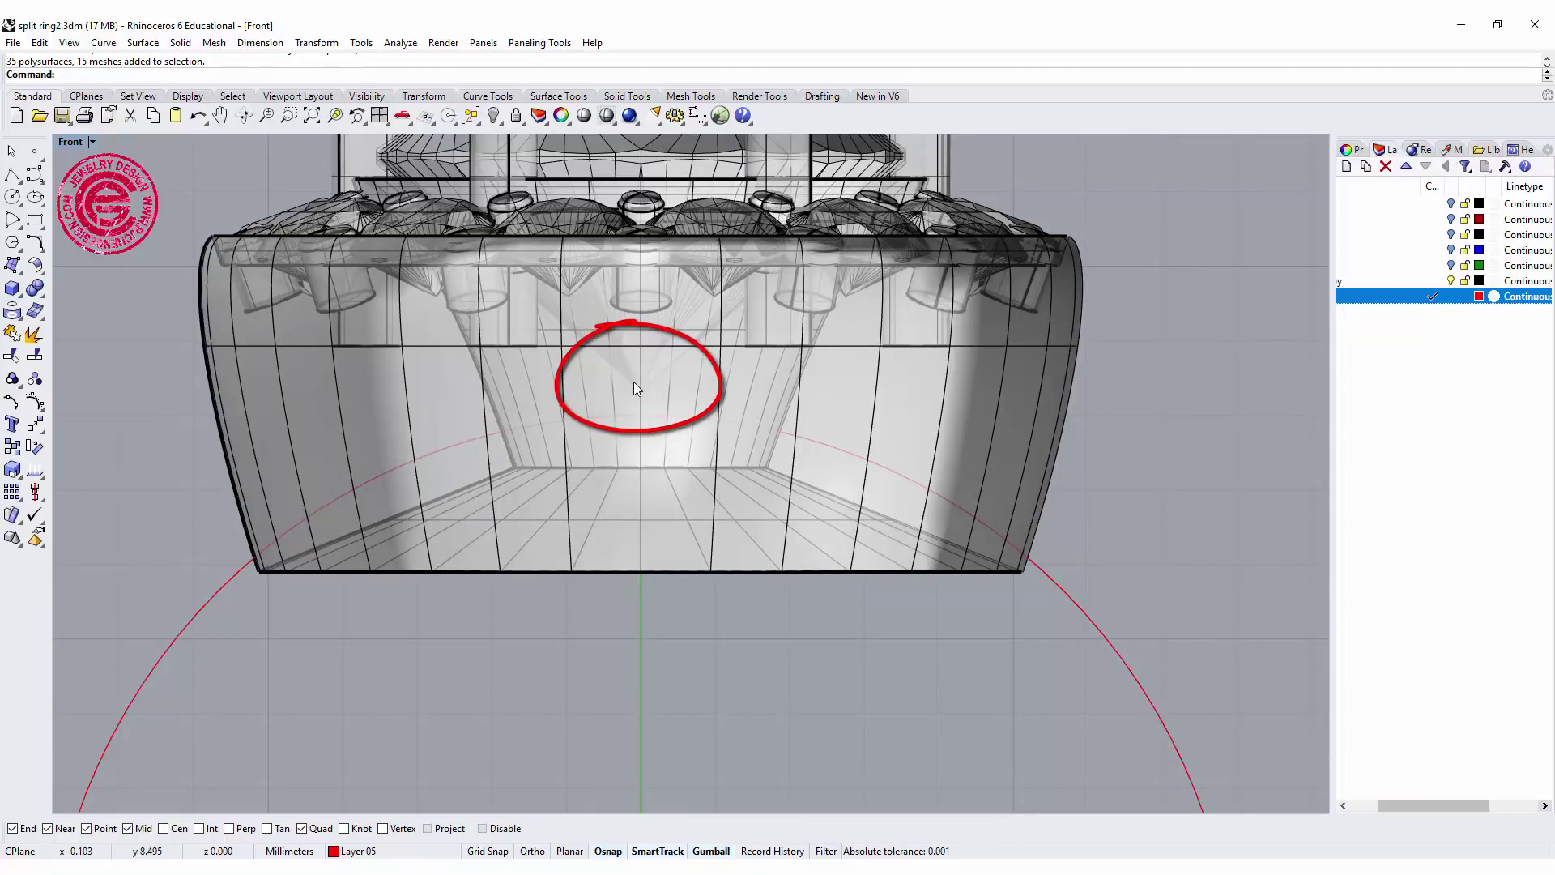
left_click(660, 381)
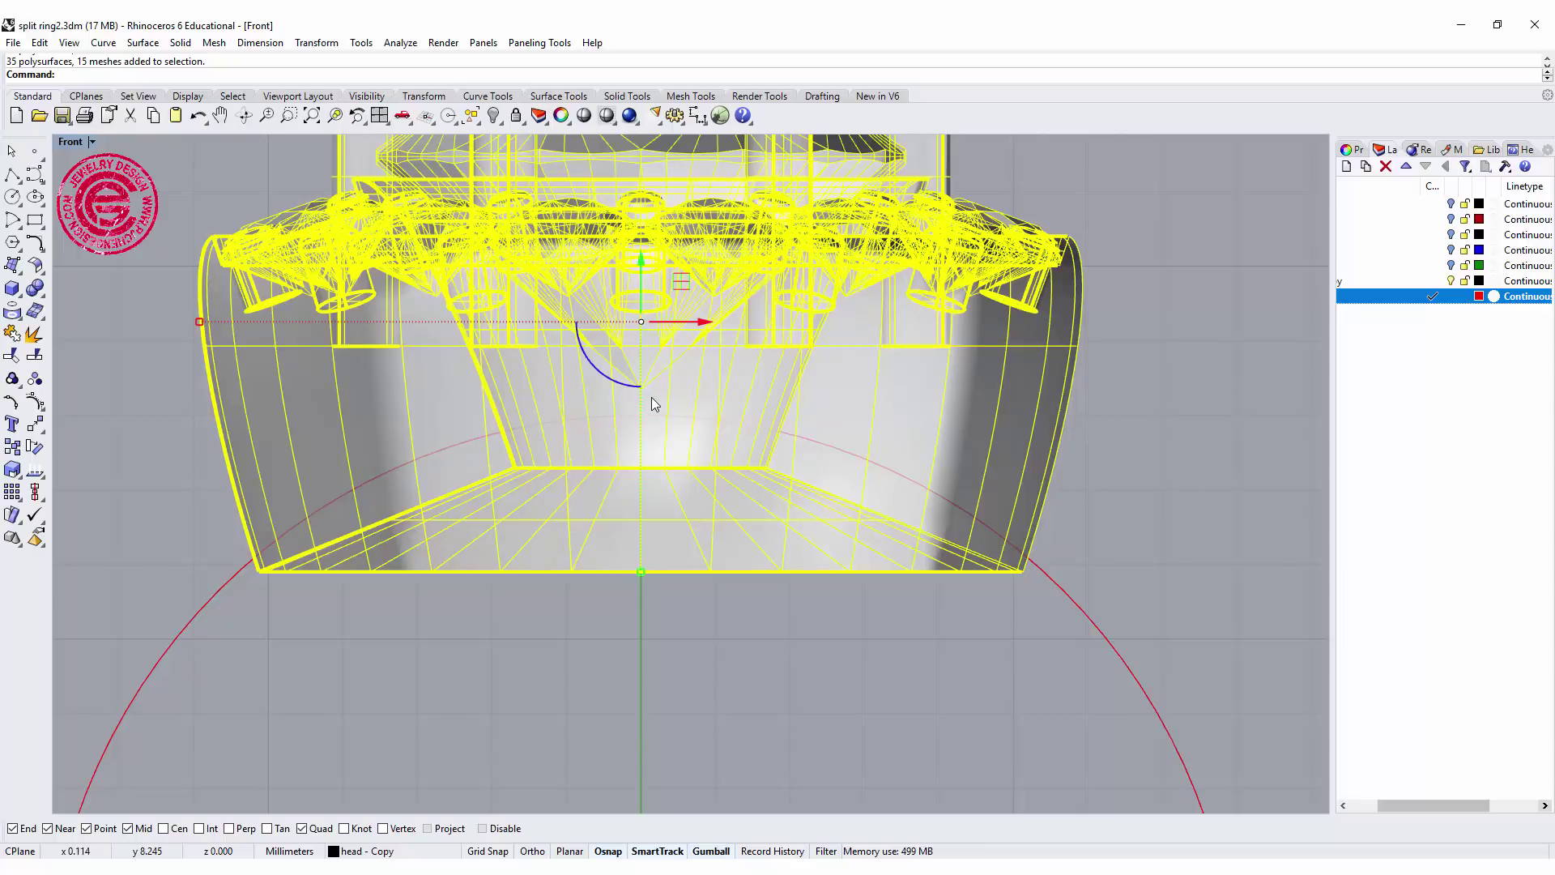
key("Escape")
left_click(662, 419)
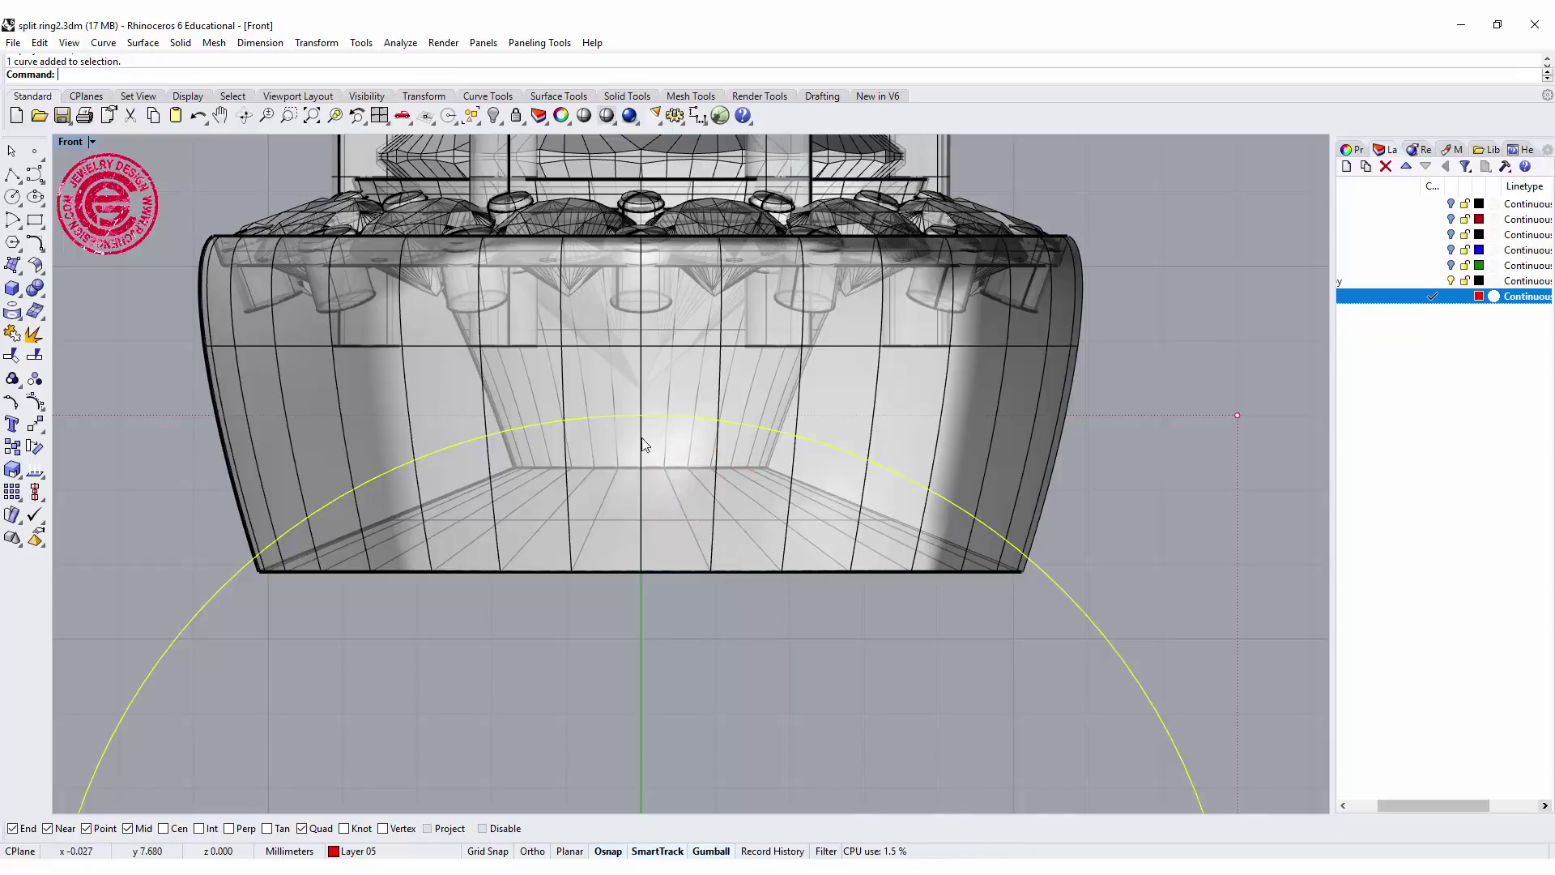
scroll(643, 443, "down", 4)
right_click_drag(694, 547, 666, 537)
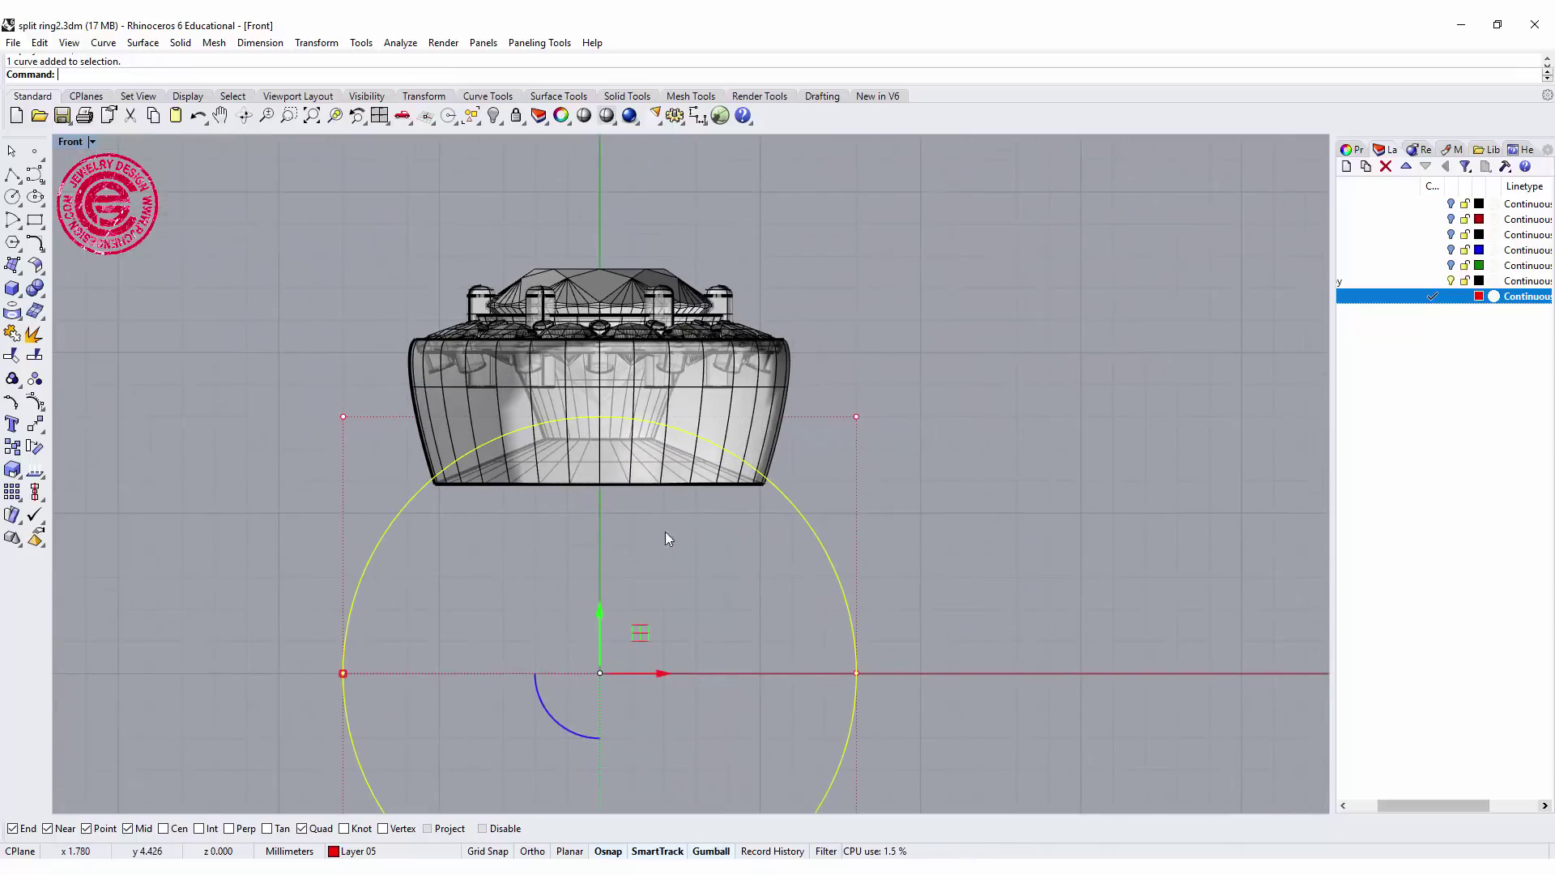
Step: Lock the entire halo head group, leaving the finger circle editable
key("Escape")
left_click(759, 420)
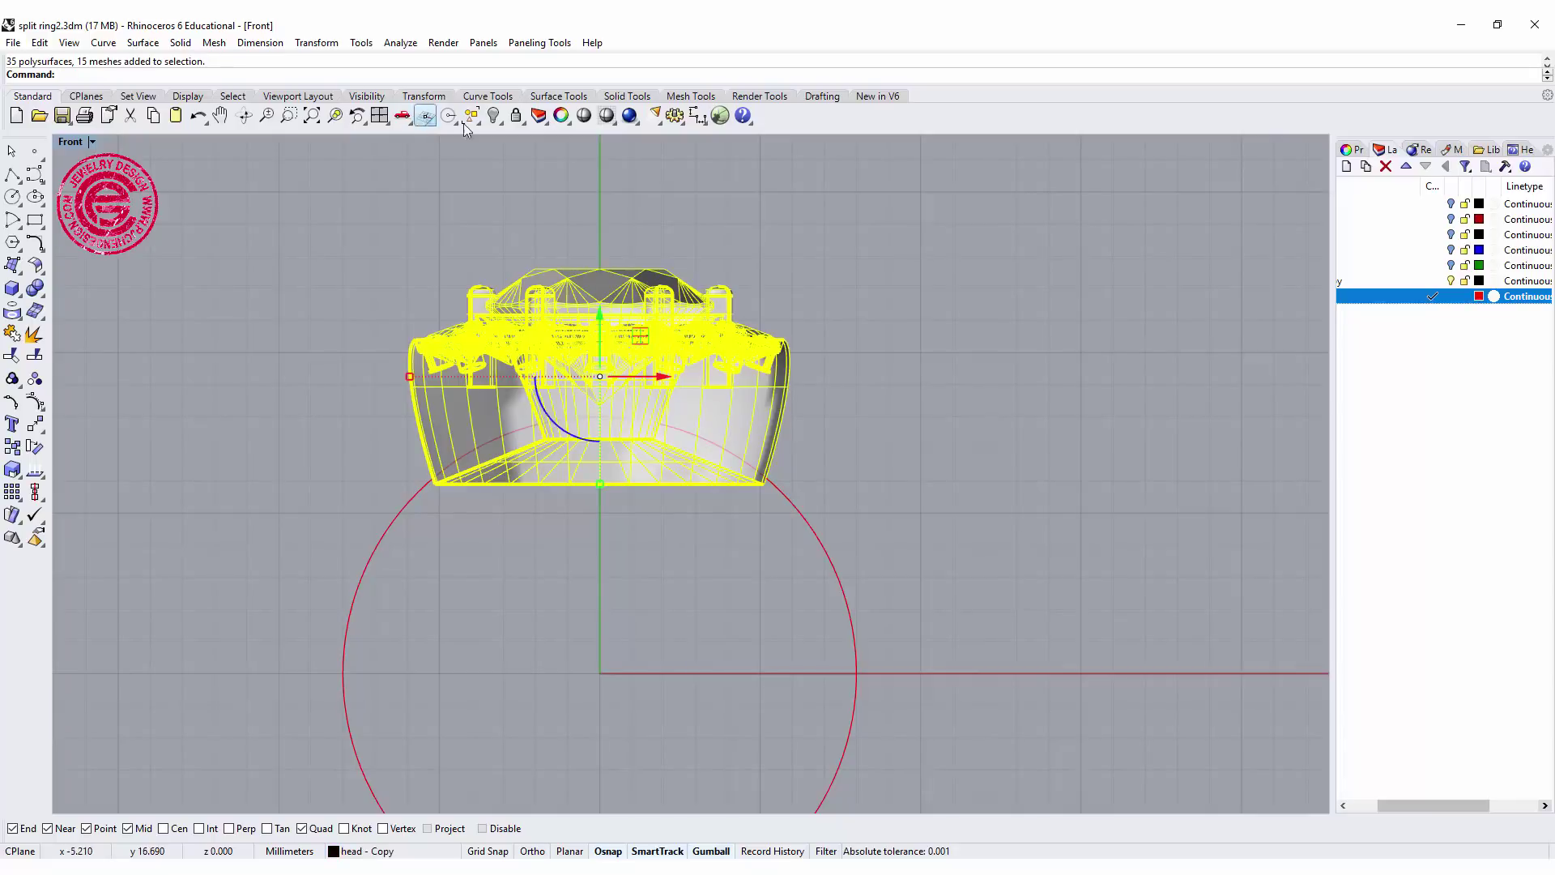
left_click(517, 116)
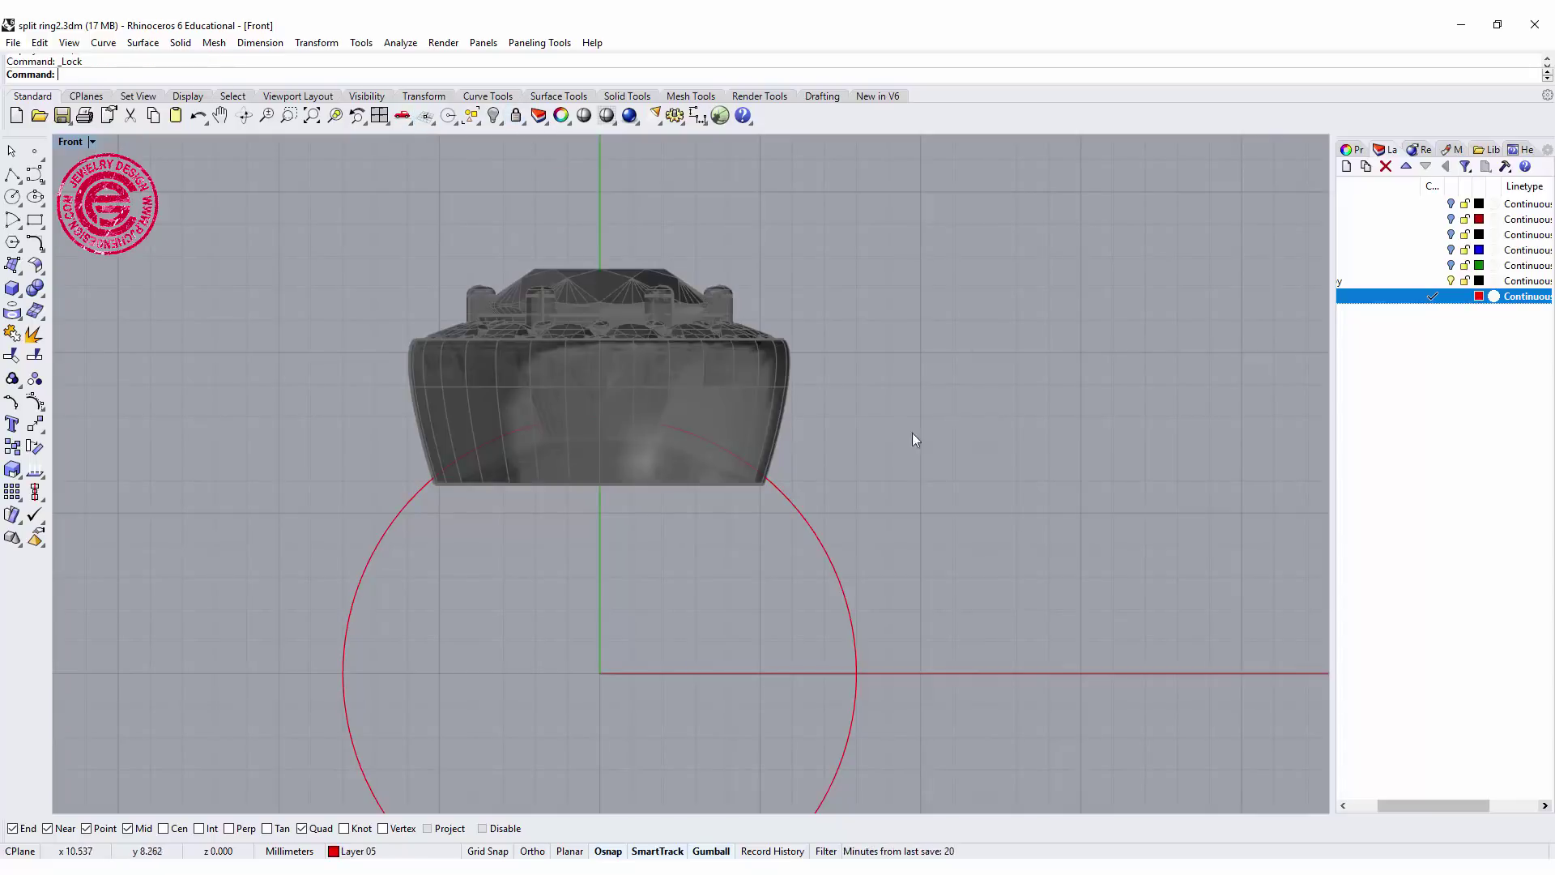
right_click_drag(815, 395, 774, 309)
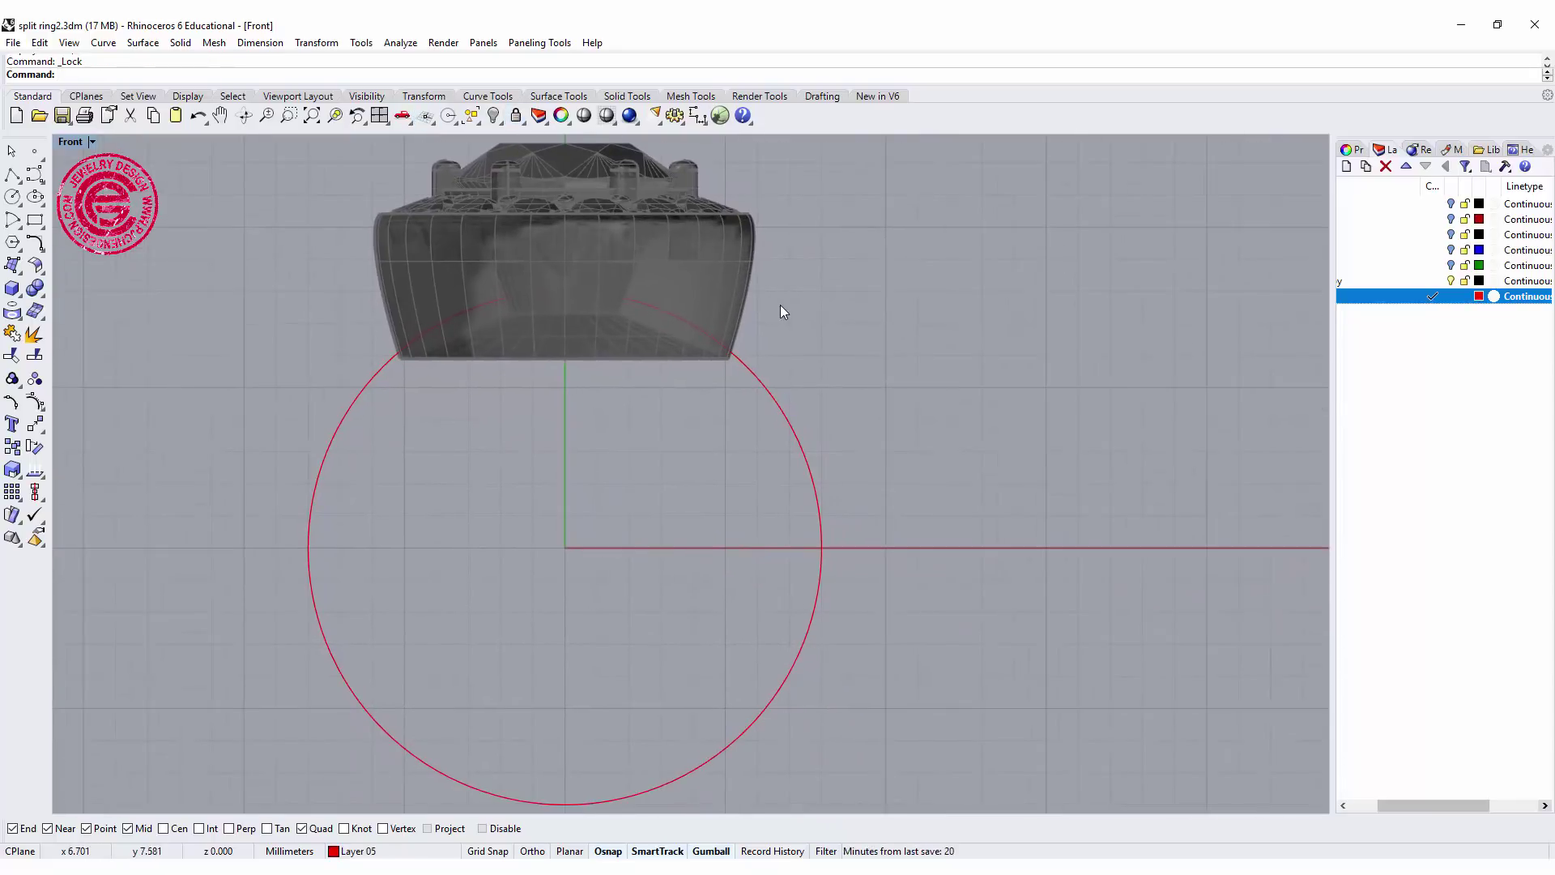
Step: Draw a four-point, degree-3 control-point curve in the Right view from the circle's bottom, via its side quadrant, flaring outward to beside the head
double_click(74, 142)
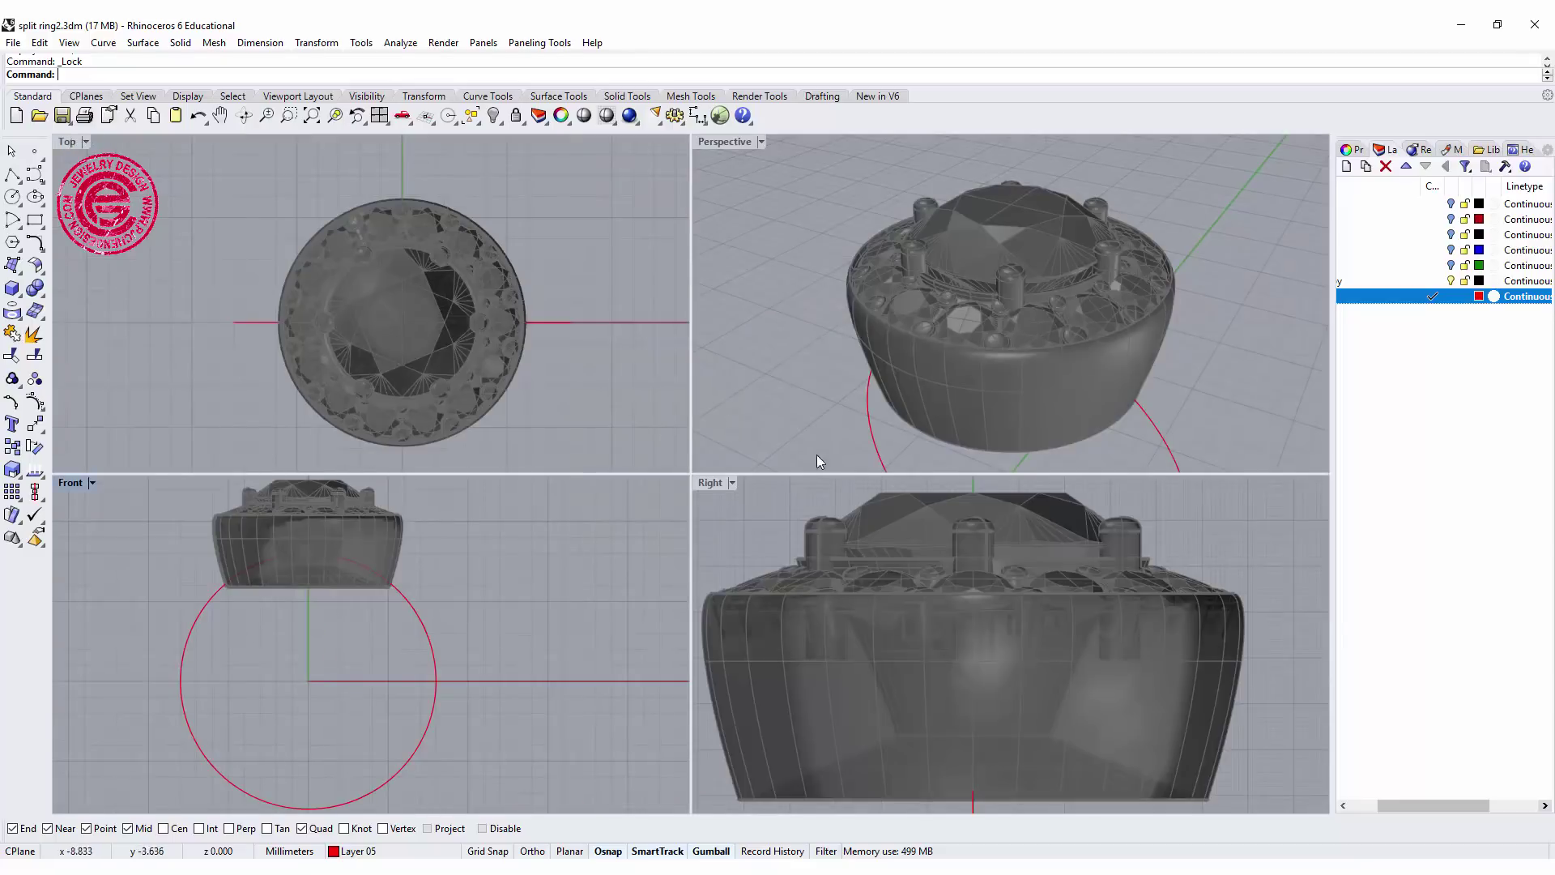
double_click(706, 482)
scroll(724, 405, "down", 8)
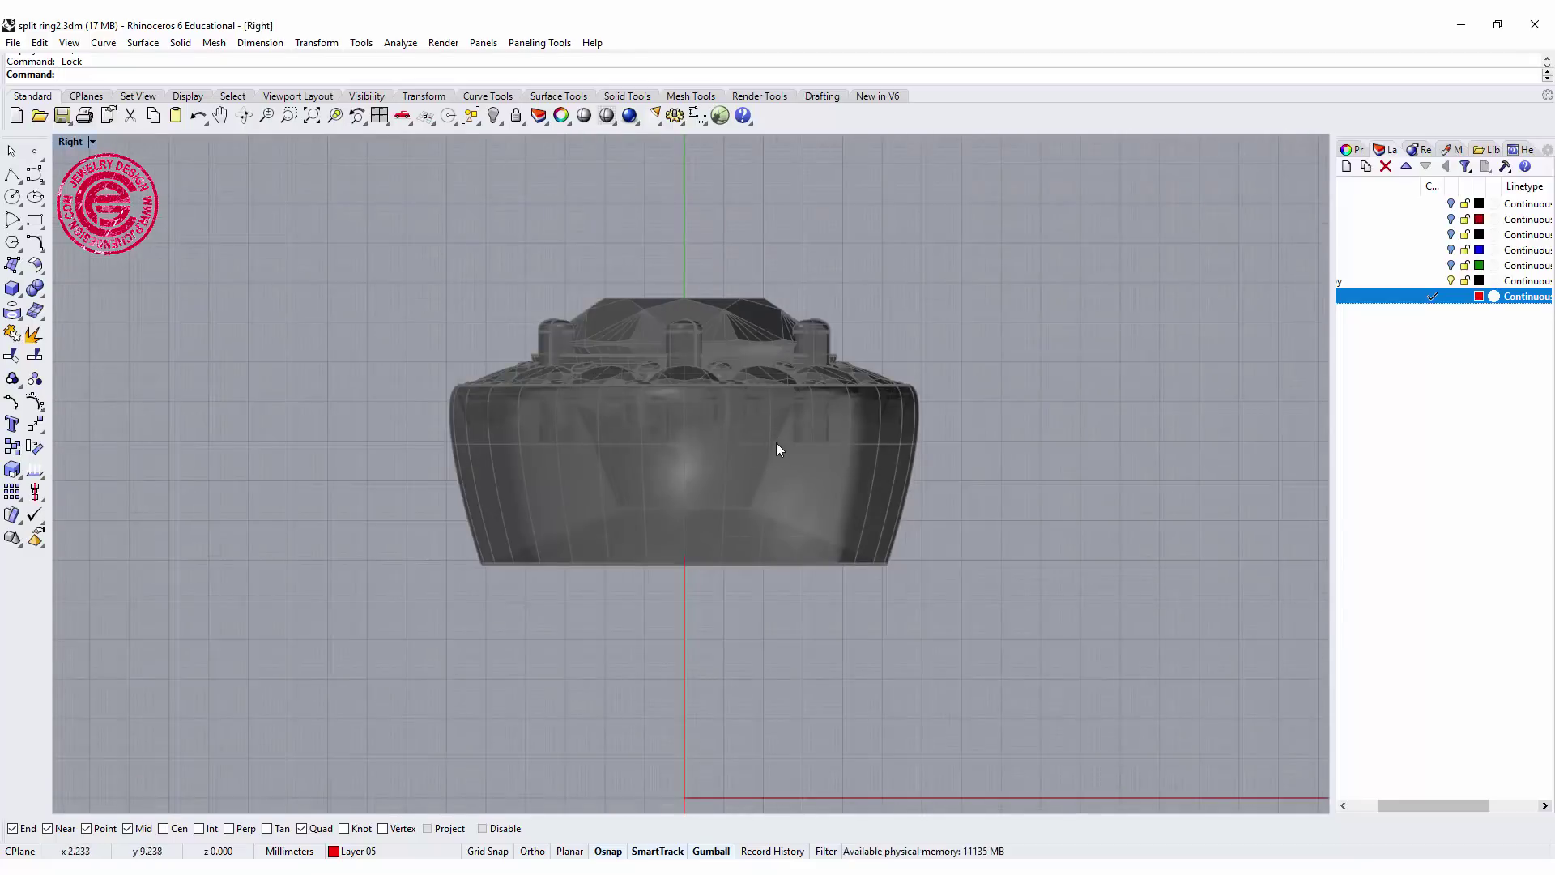
right_click_drag(770, 503, 674, 415)
left_click(35, 174)
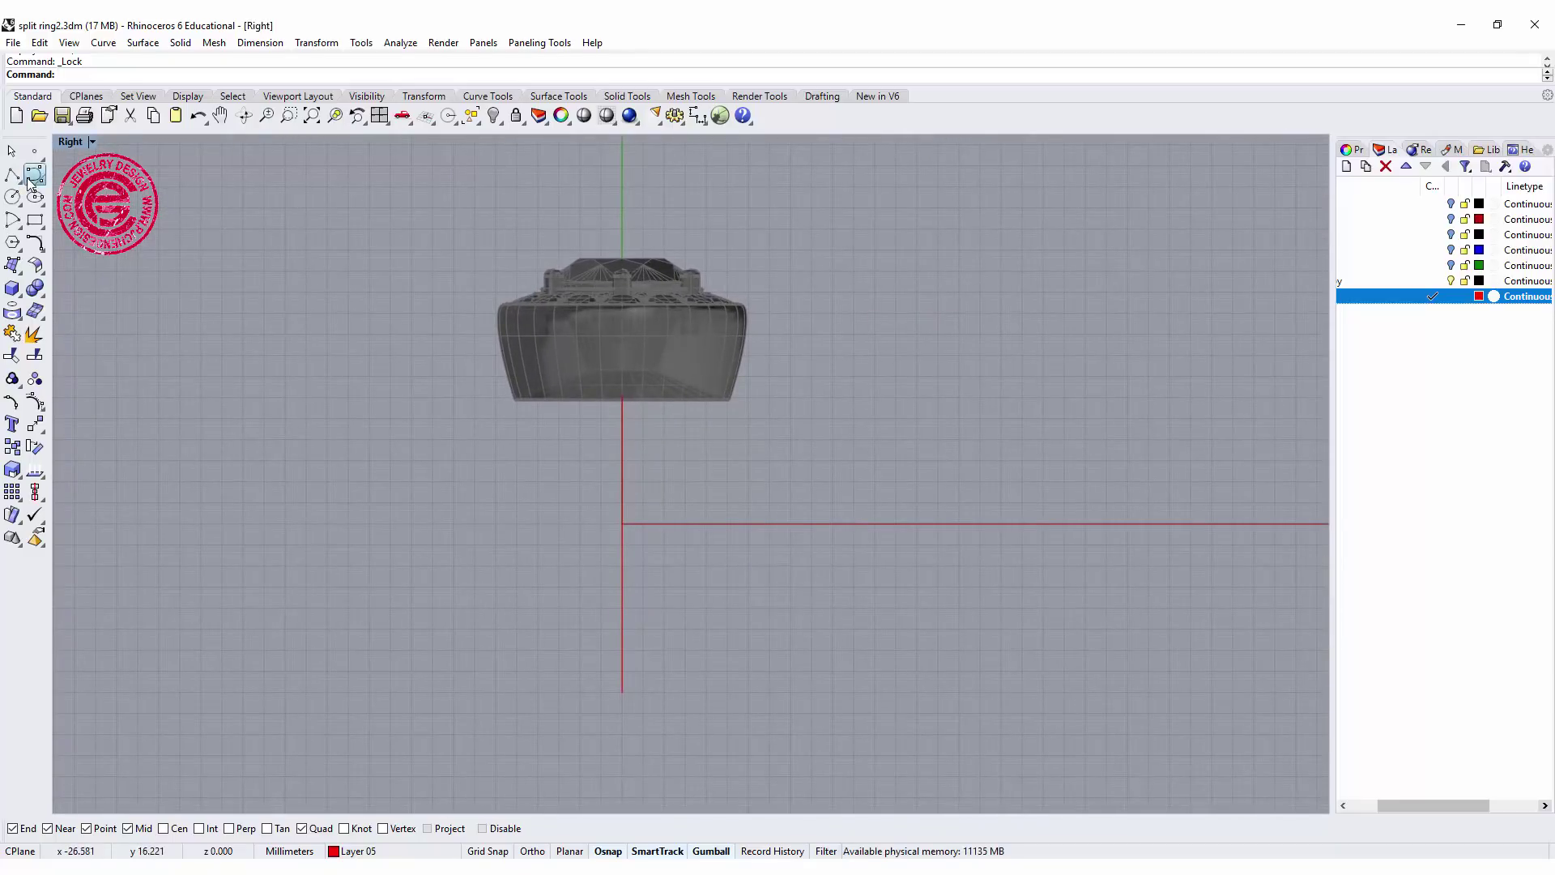
left_click(622, 691)
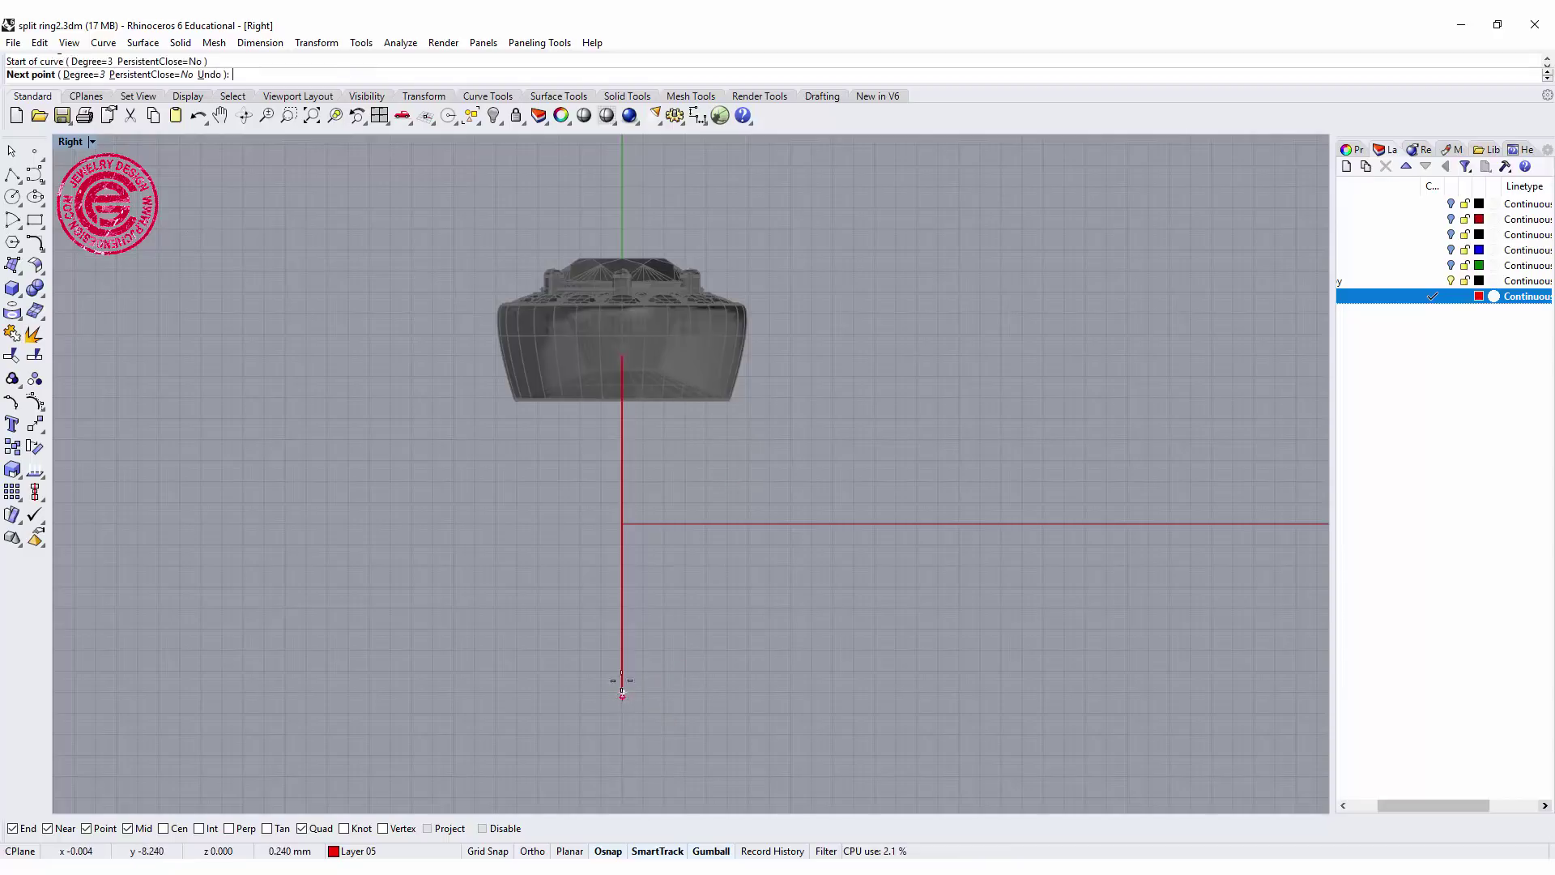
left_click(621, 527)
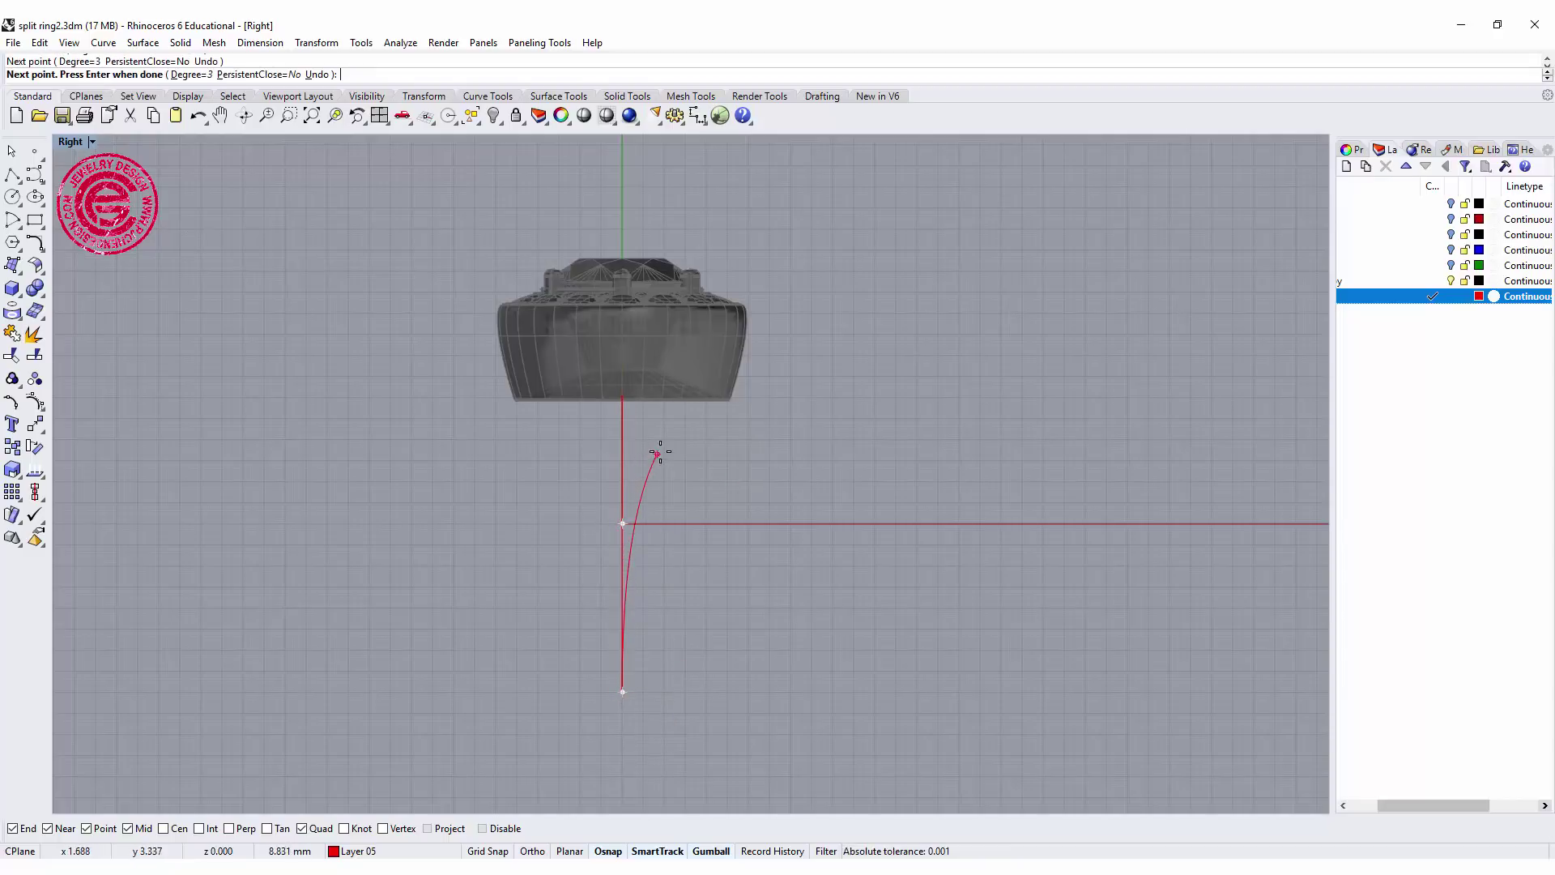
left_click(694, 434)
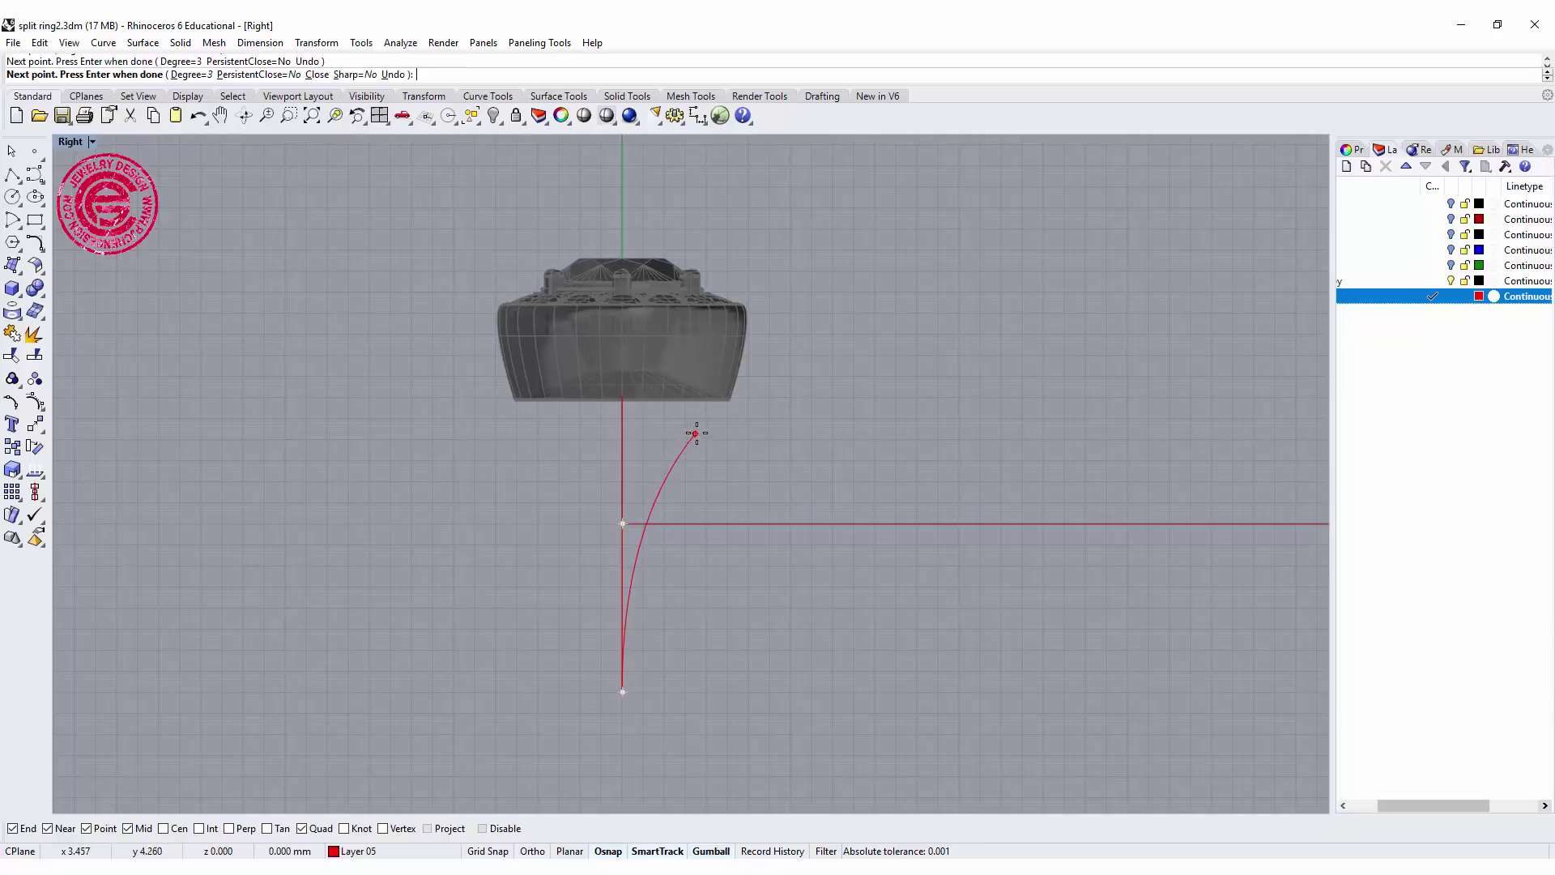
left_click(801, 333)
key("Return")
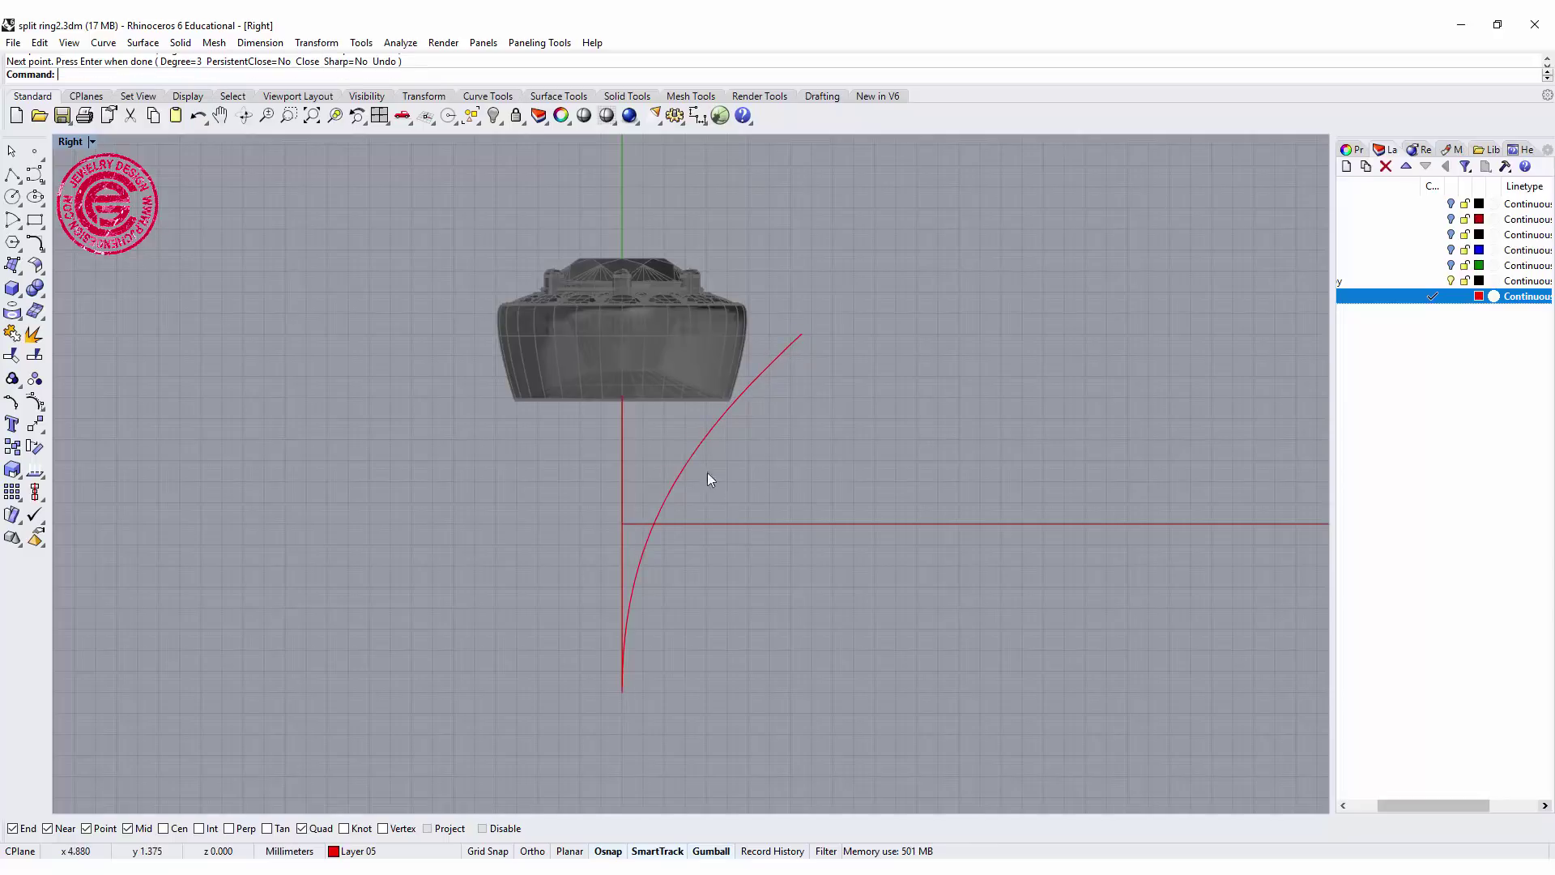
Step: Examine how the new shank curve lies relative to the circle and head across the Front and Right views
left_click(715, 434)
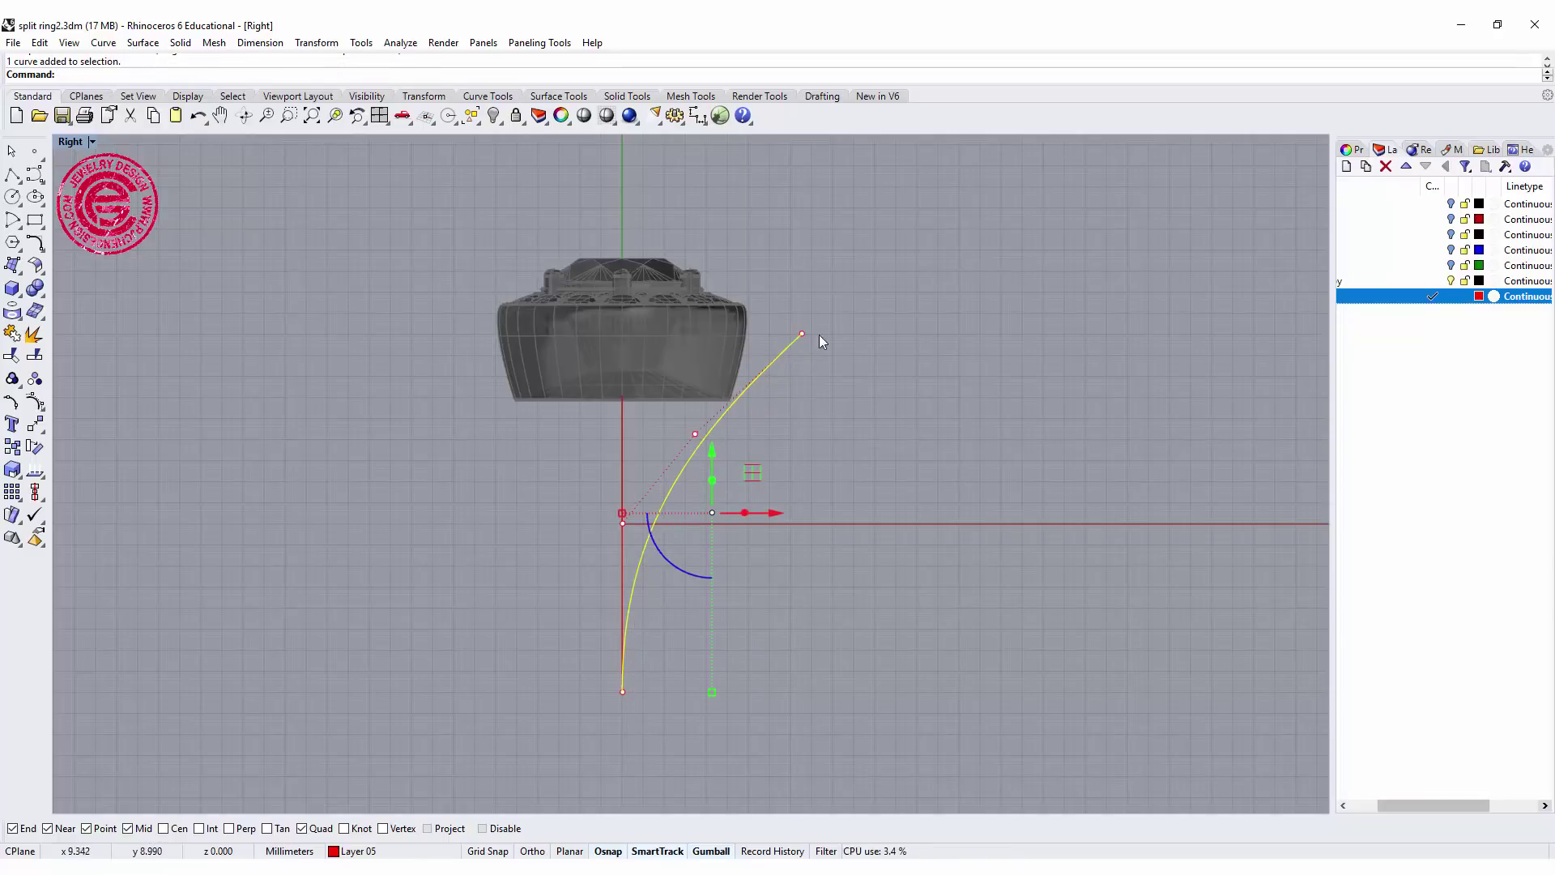
double_click(73, 144)
key("Escape")
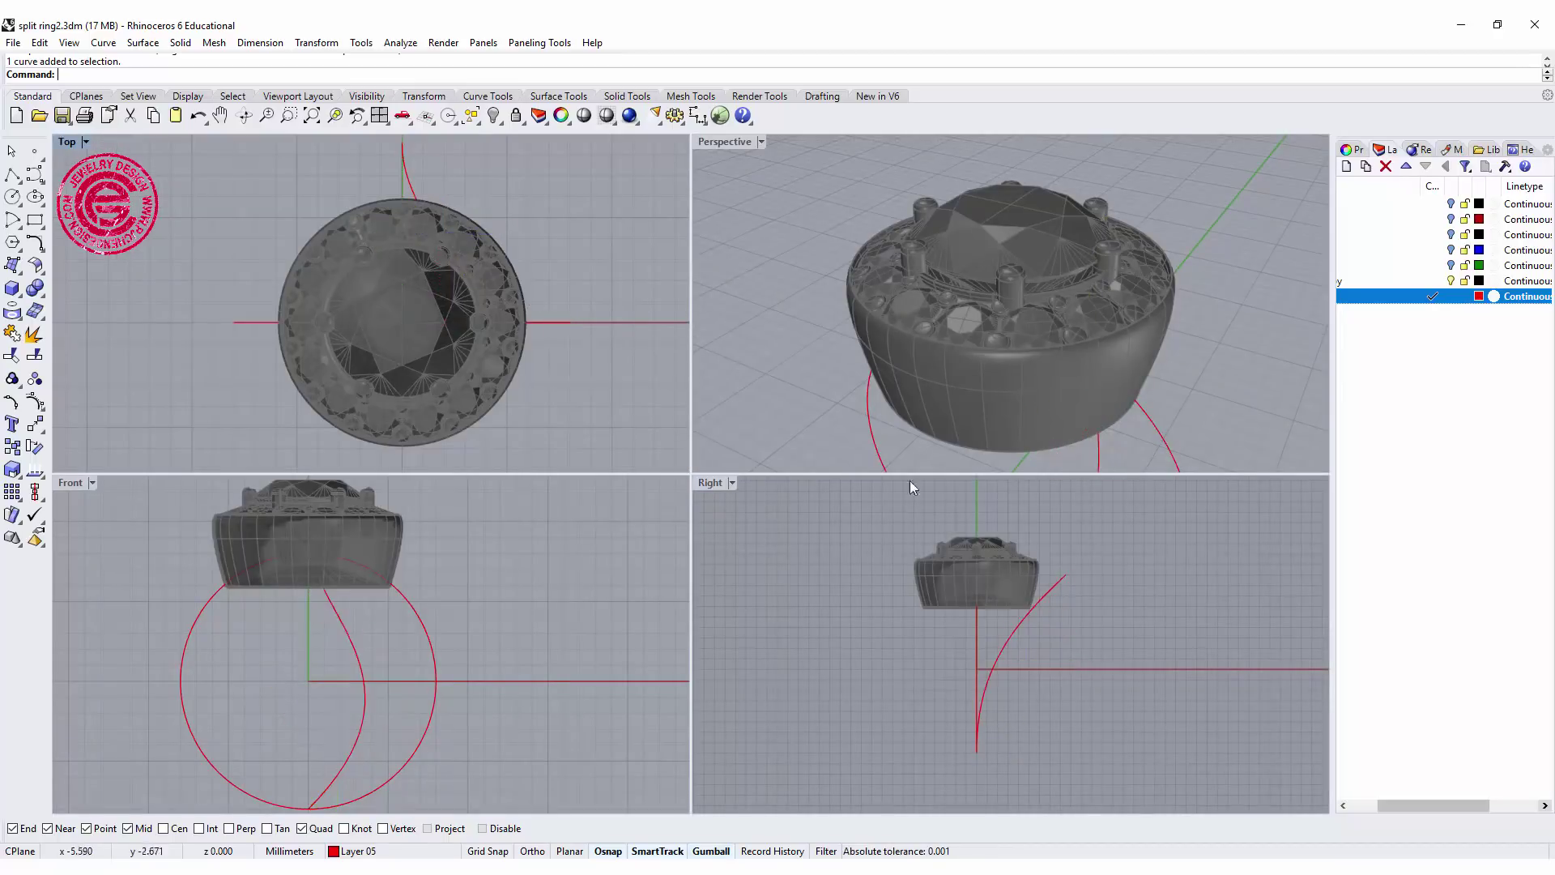
scroll(937, 531, "down", 2)
scroll(1016, 577, "up", 4)
right_click_drag(1016, 578, 992, 648)
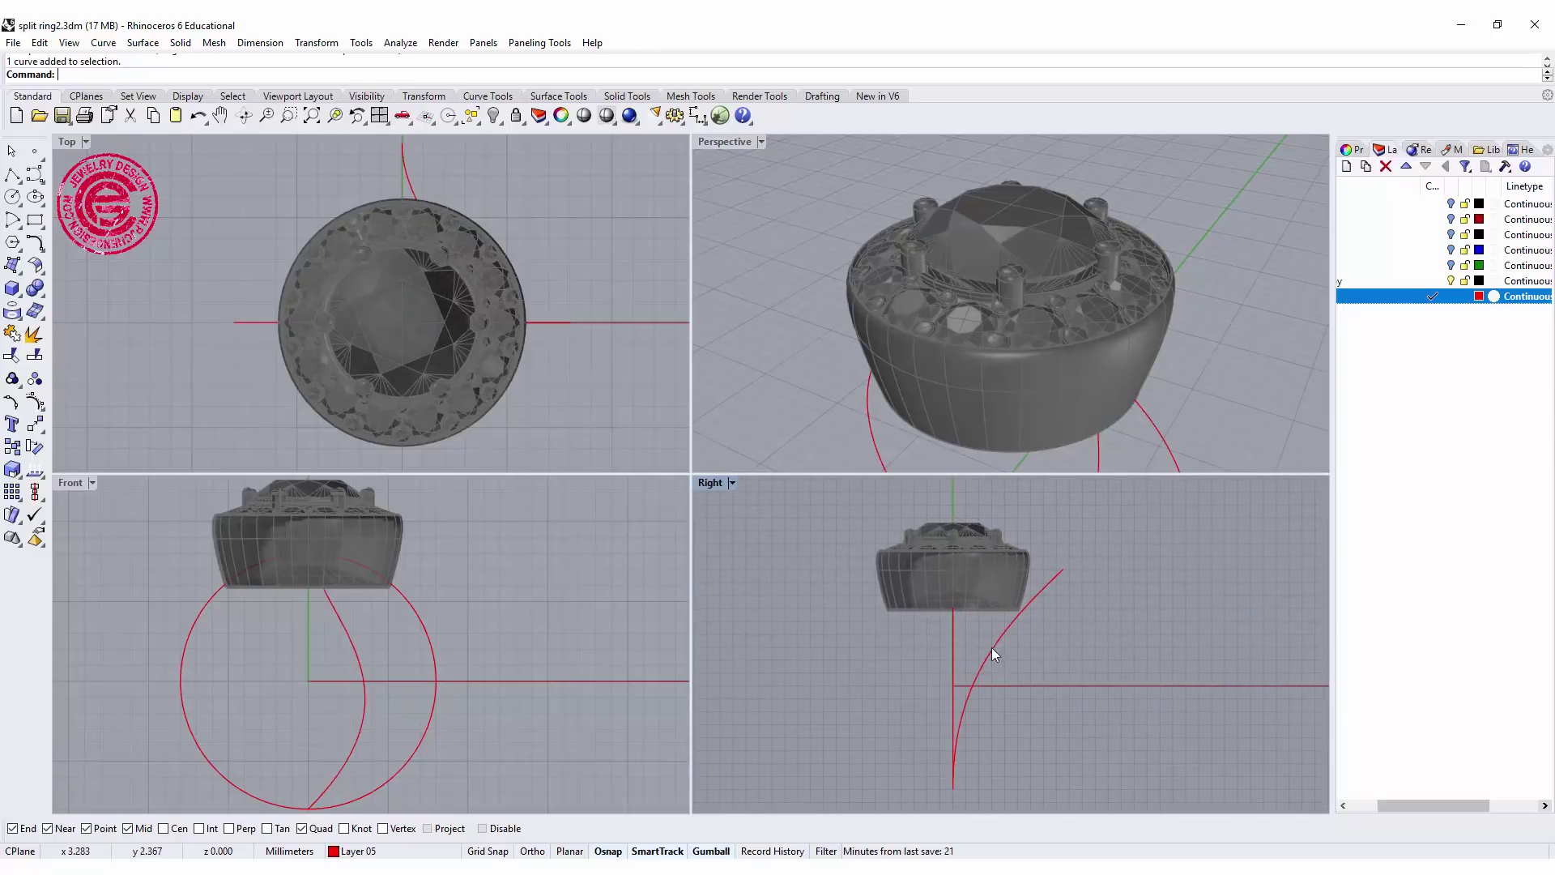
left_click(353, 661)
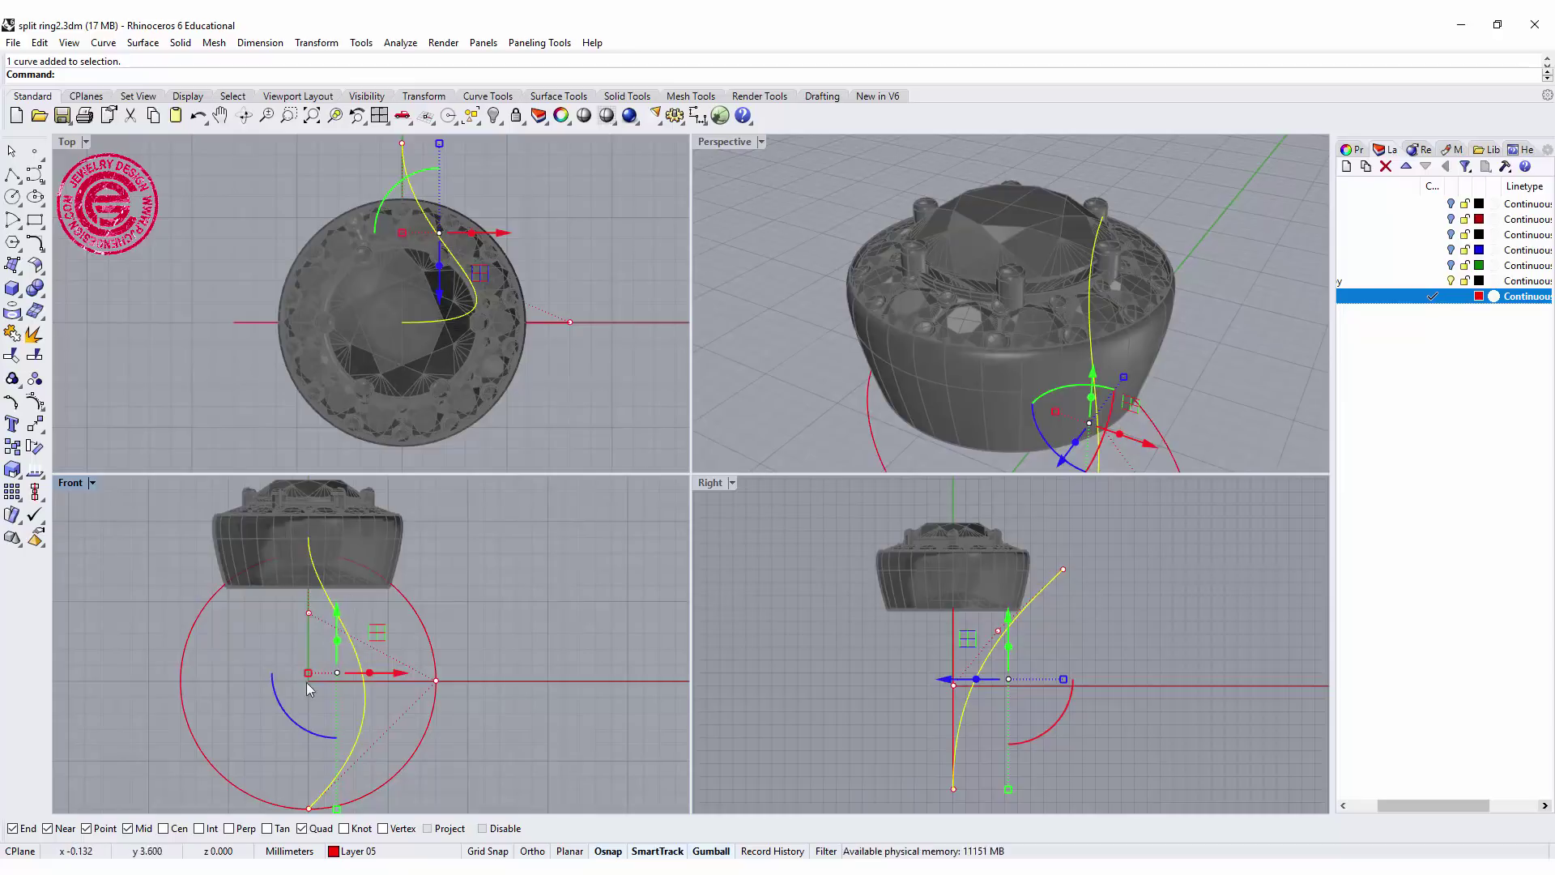
left_click(713, 518)
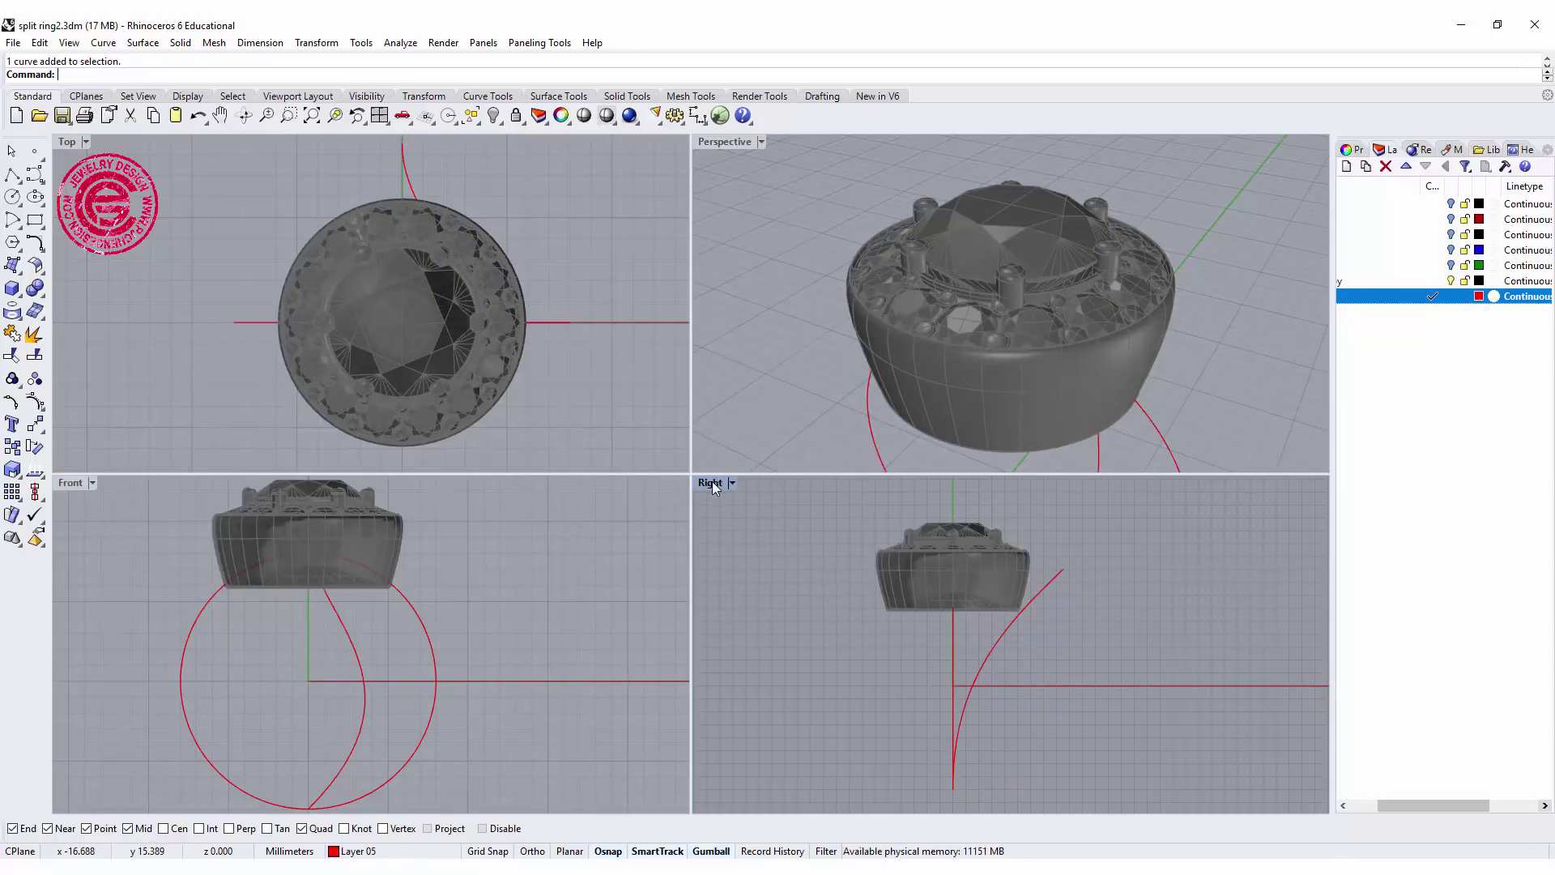
Step: Flatten the shank curve onto the Right view's construction plane with ProjectToCPlane, deleting the input curve
double_click(710, 482)
scroll(737, 506, "down", 2)
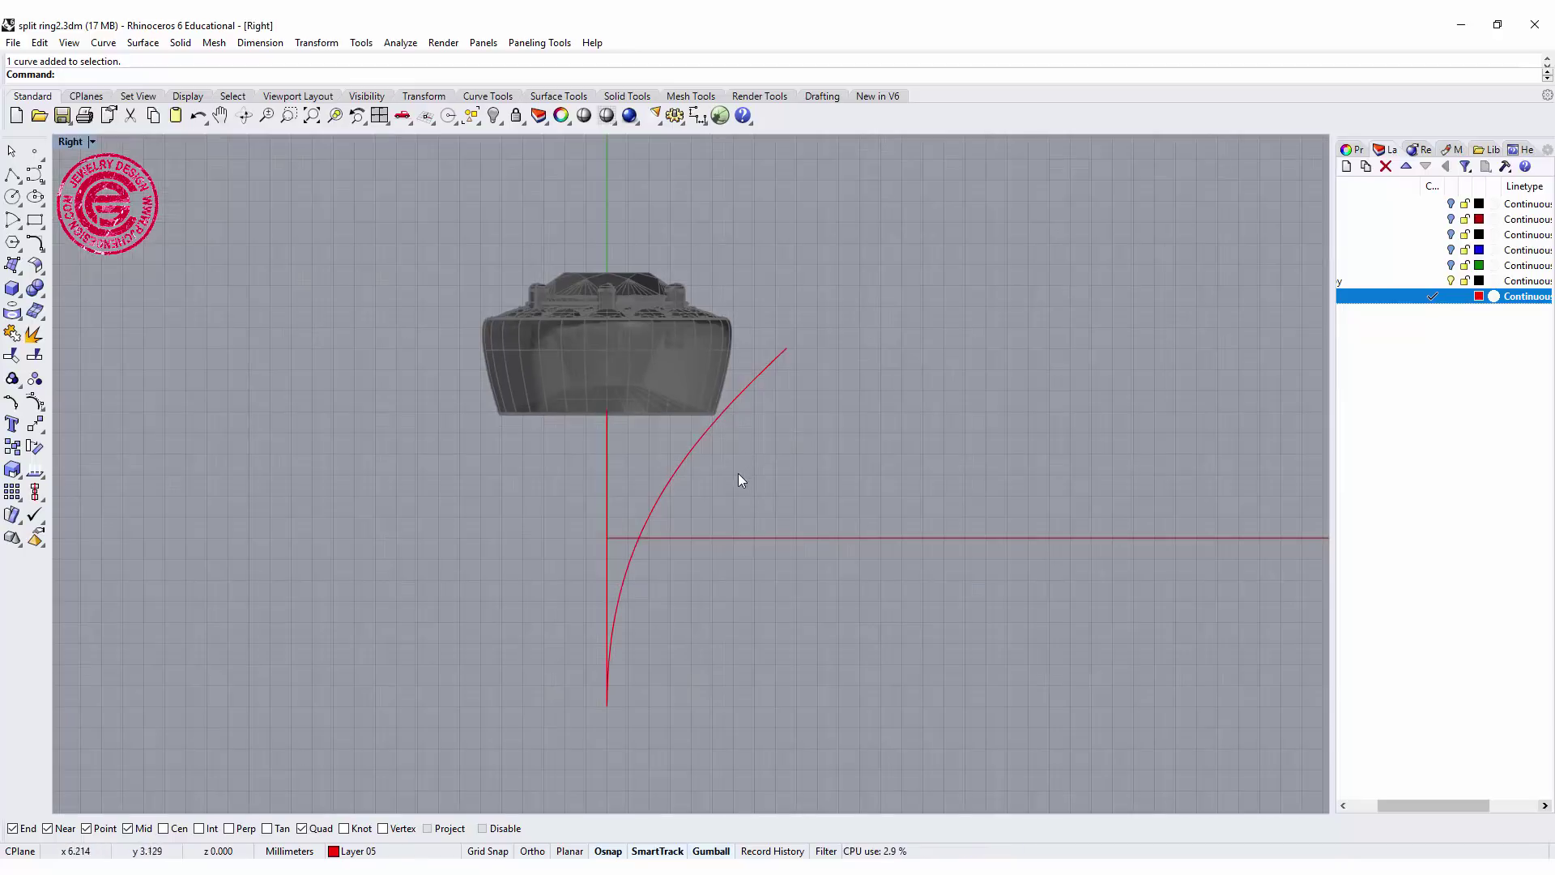
left_click(701, 416)
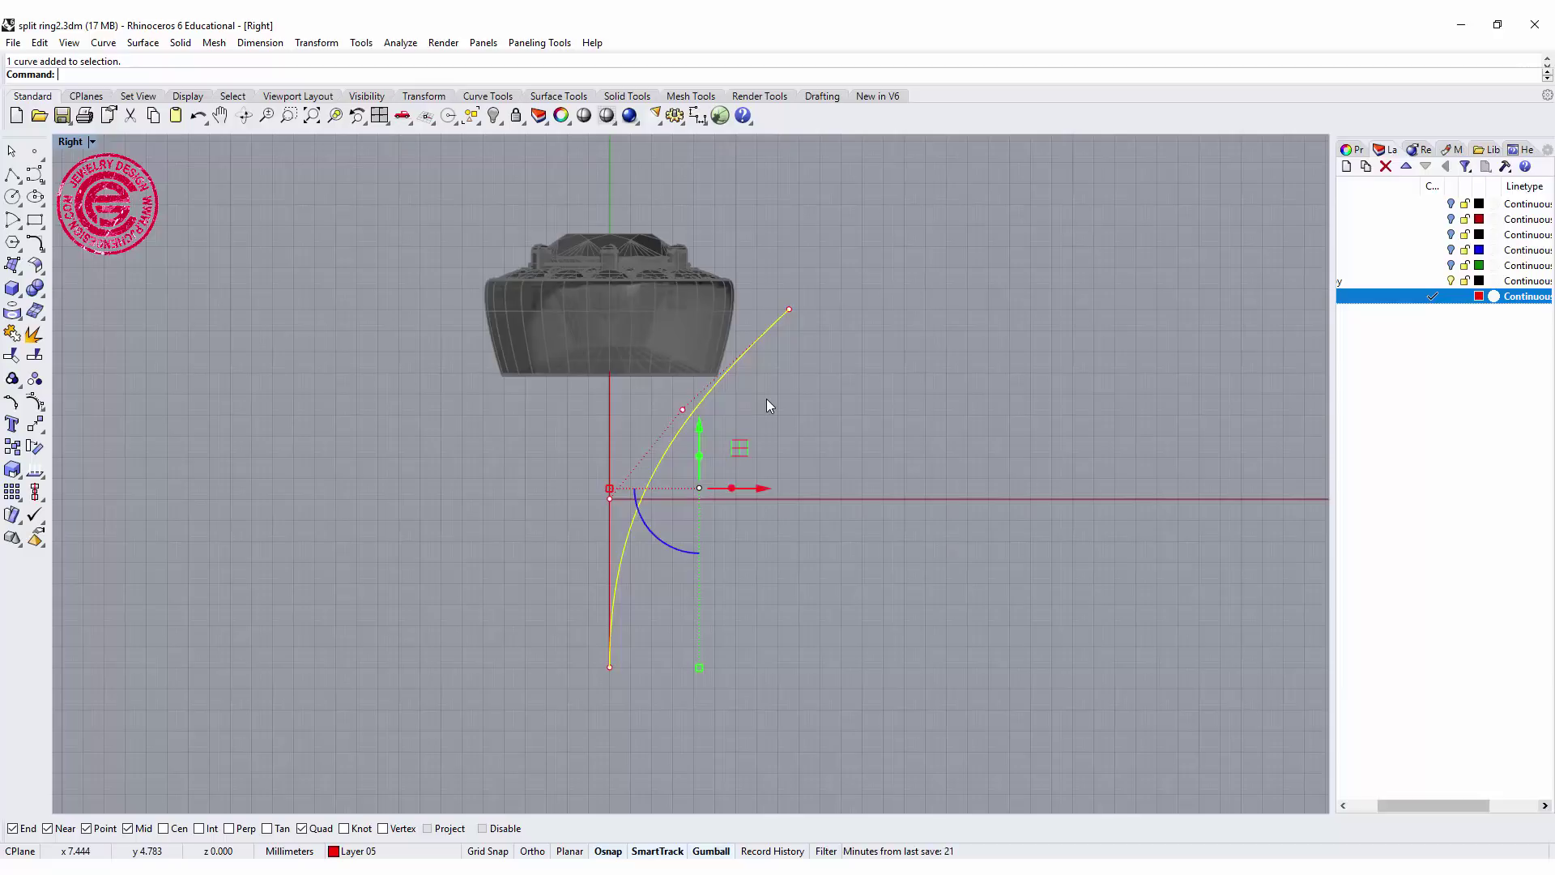
type("Project")
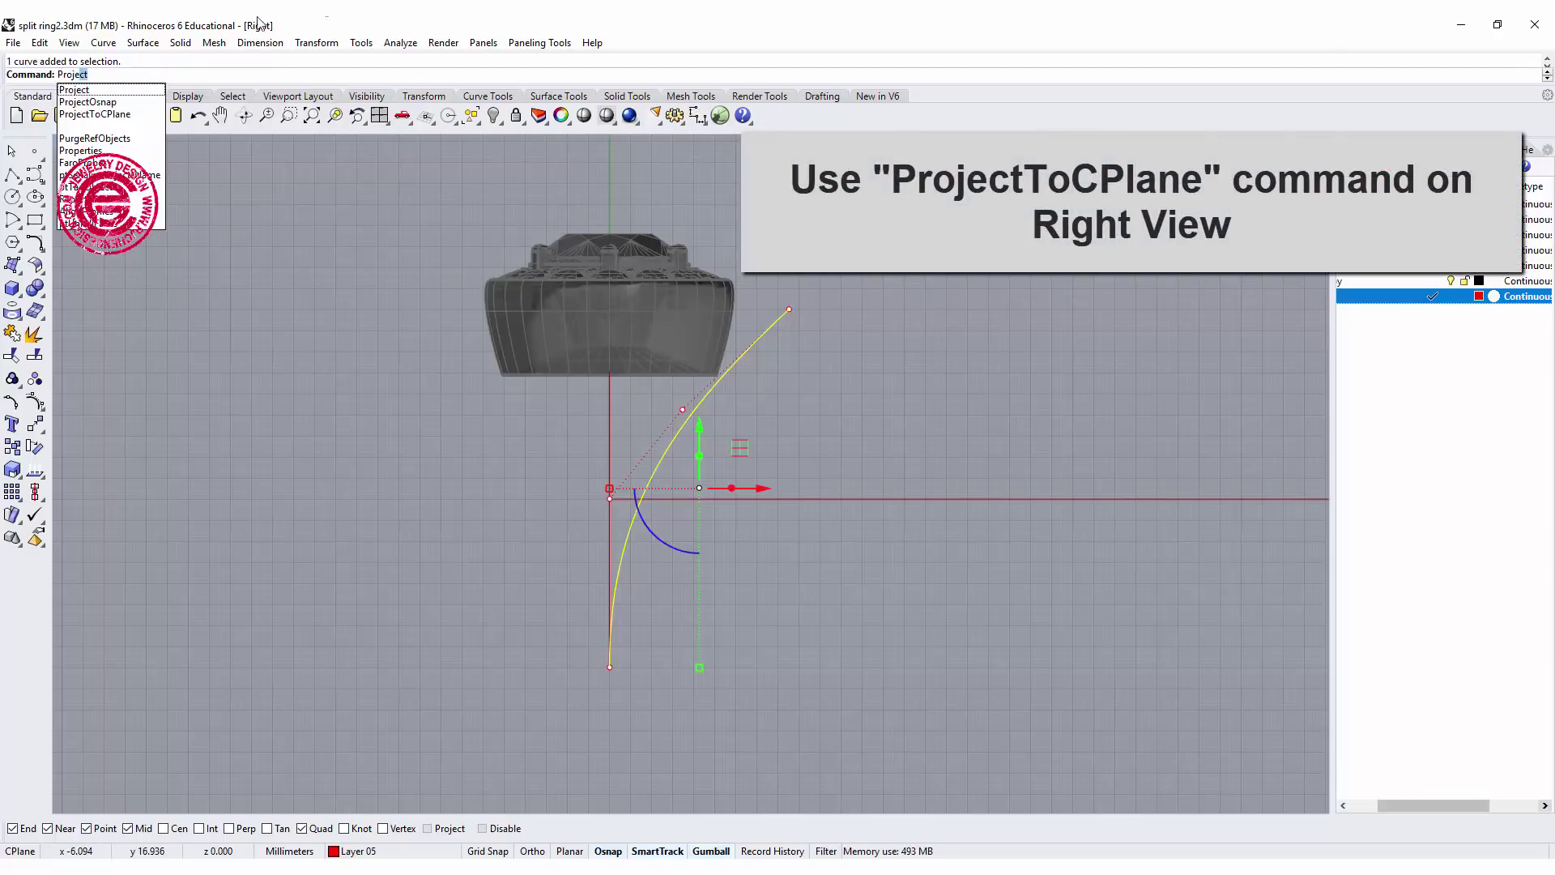
left_click(127, 113)
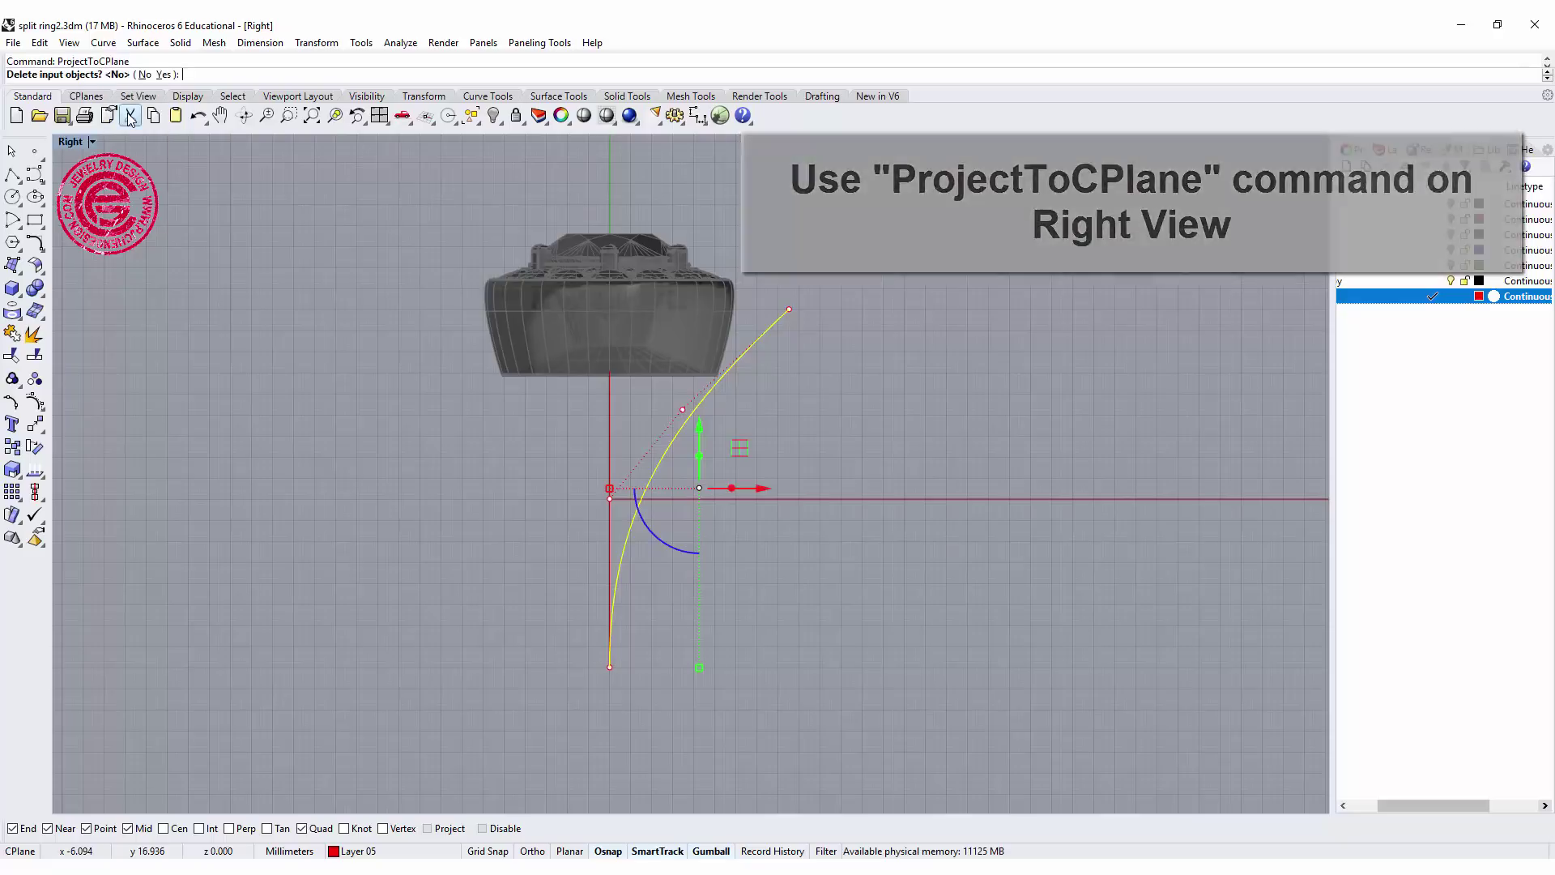
left_click(163, 74)
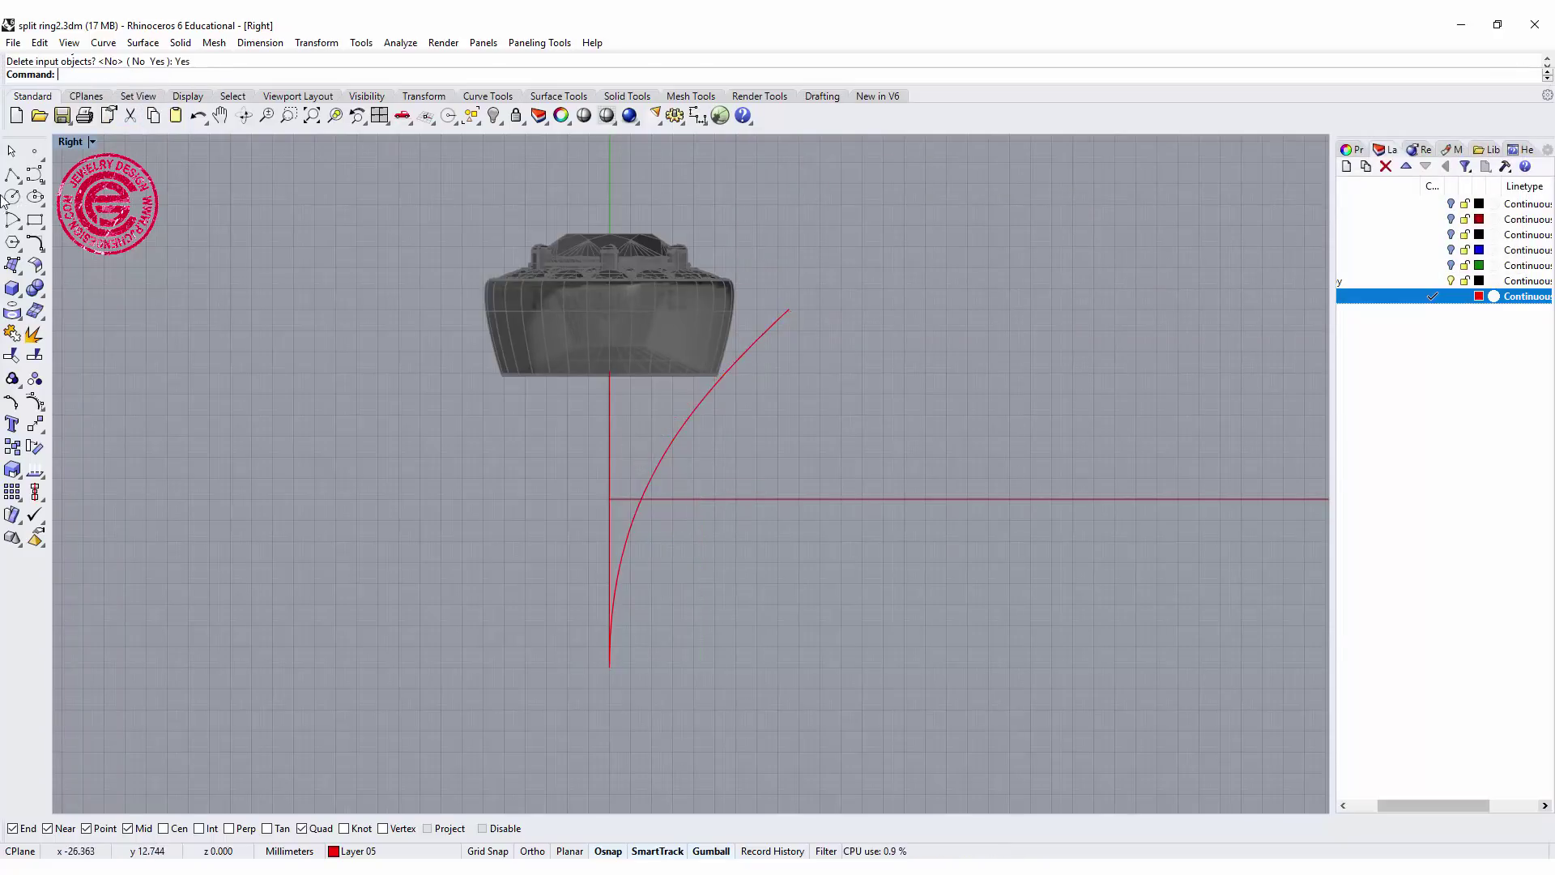
Step: Examine how the flattened shank curve lies relative to the finger circle and halo head in the Front and Perspective views
double_click(72, 145)
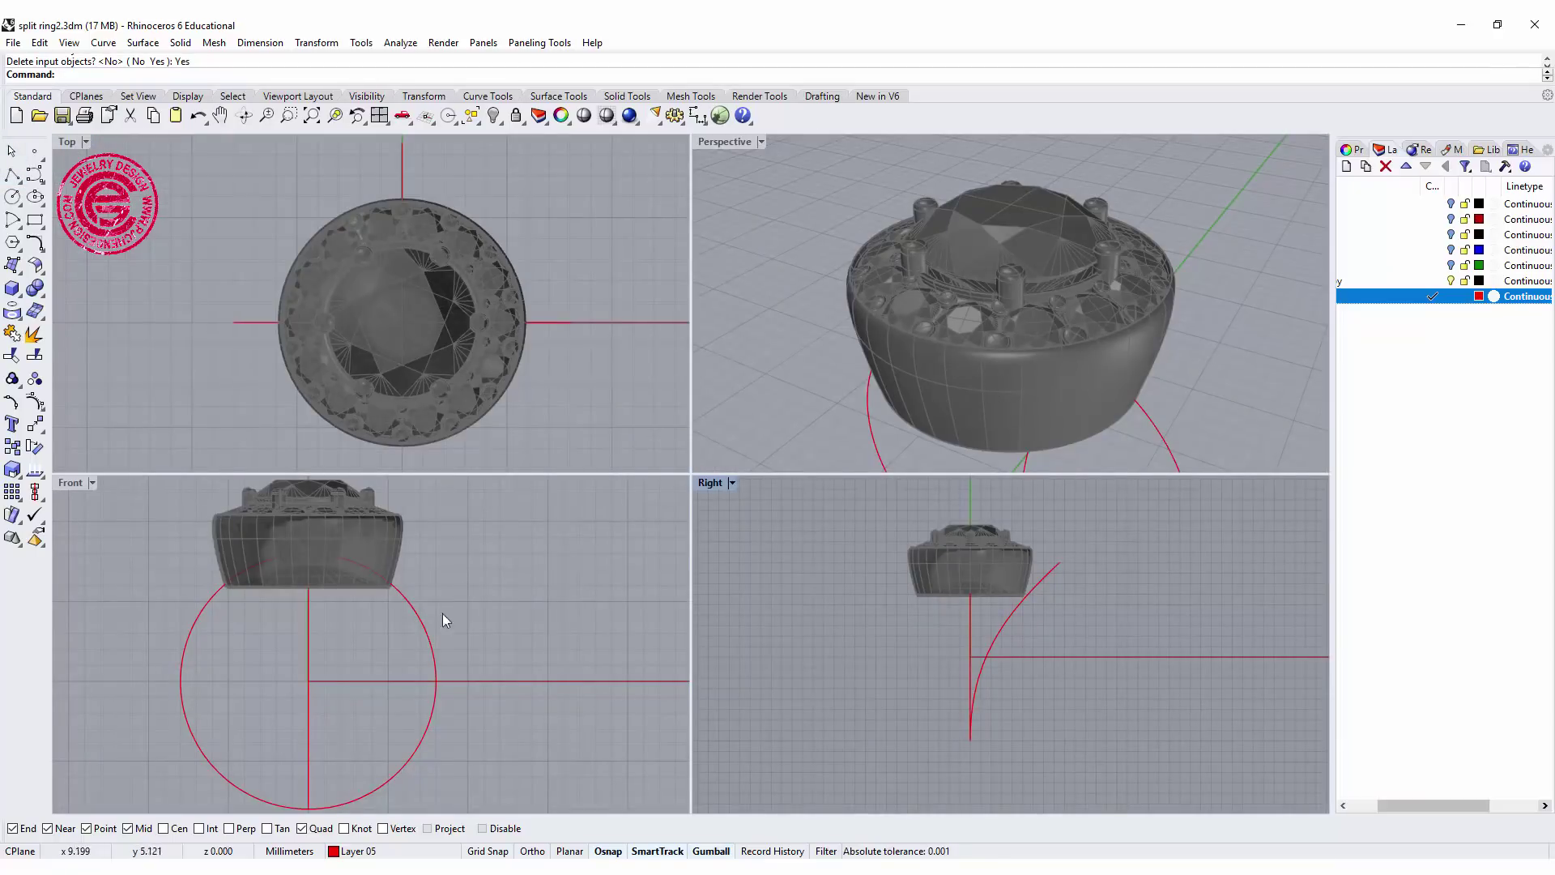
left_click(315, 657)
right_click_drag(1008, 673, 1033, 655)
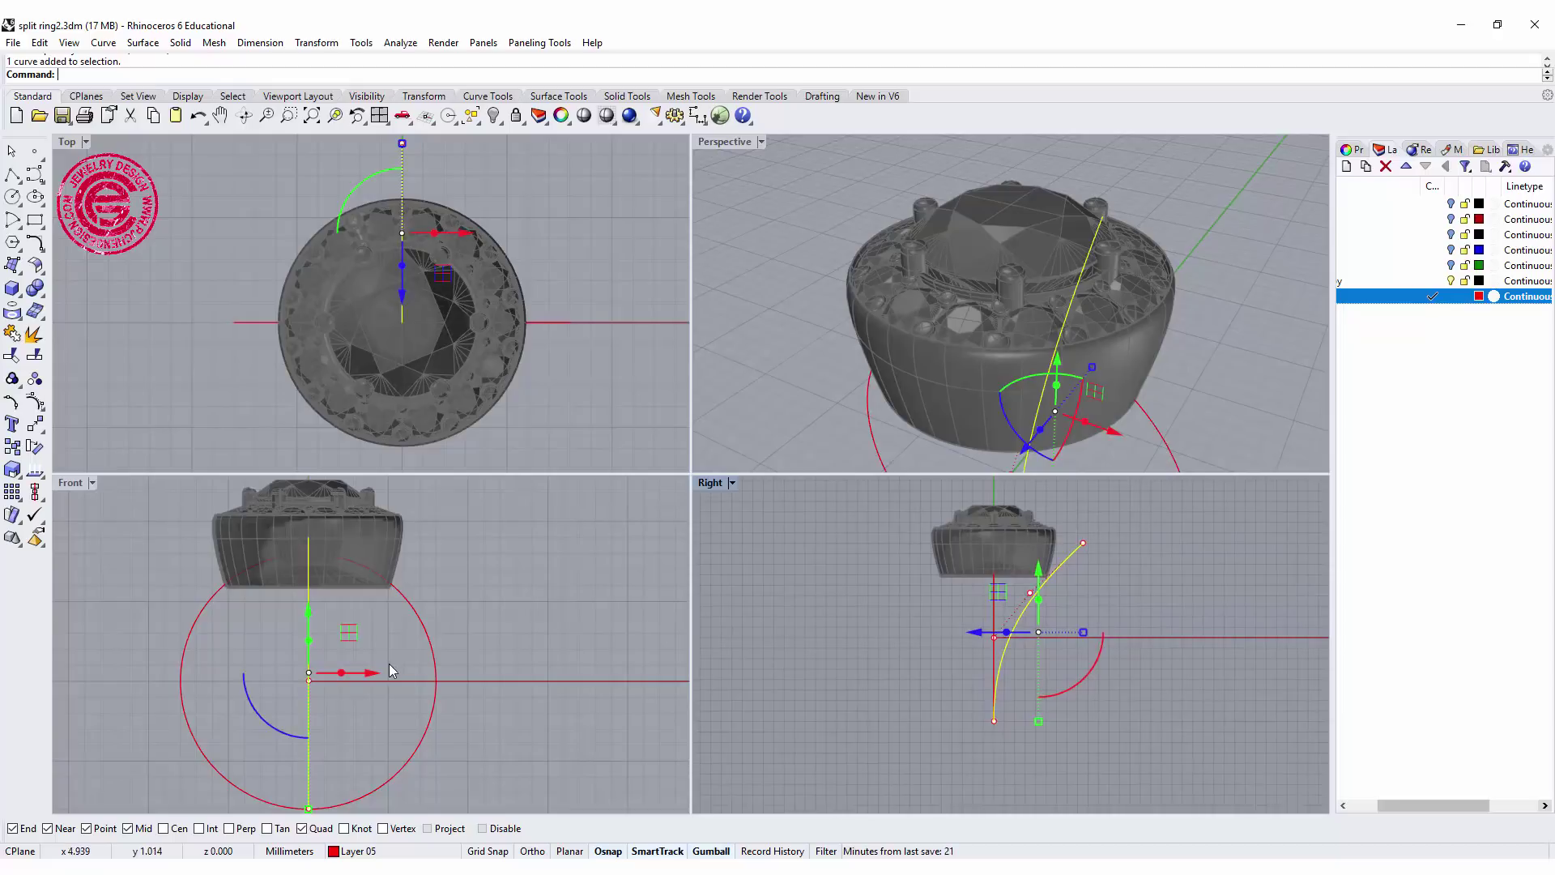
left_click(1251, 319)
right_click_drag(1252, 319, 856, 217)
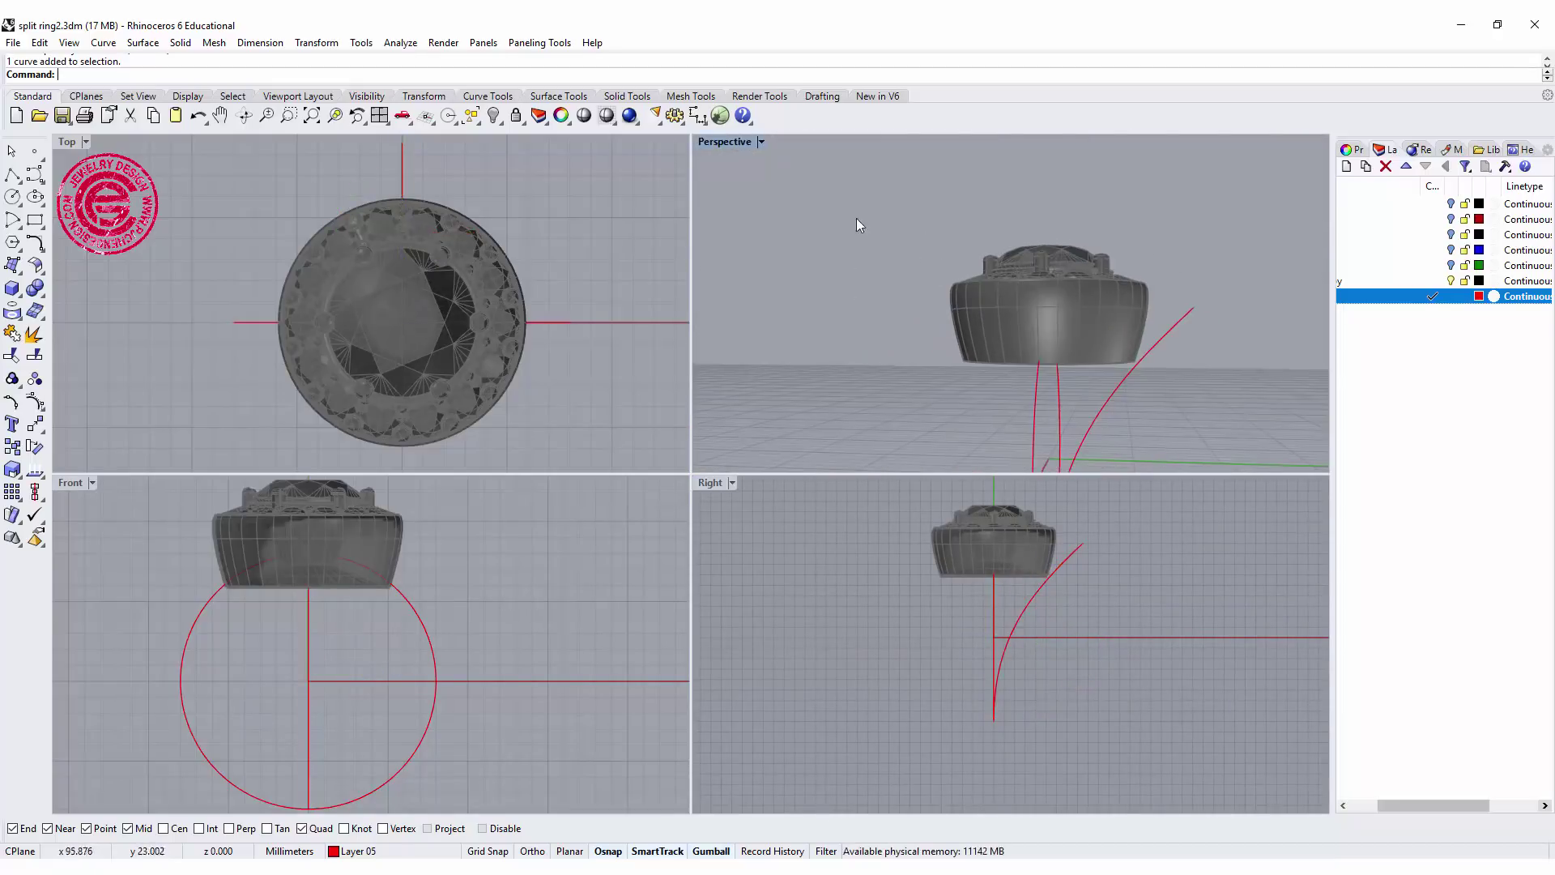
double_click(747, 141)
scroll(726, 624, "down", 2)
right_click_drag(727, 625, 696, 510)
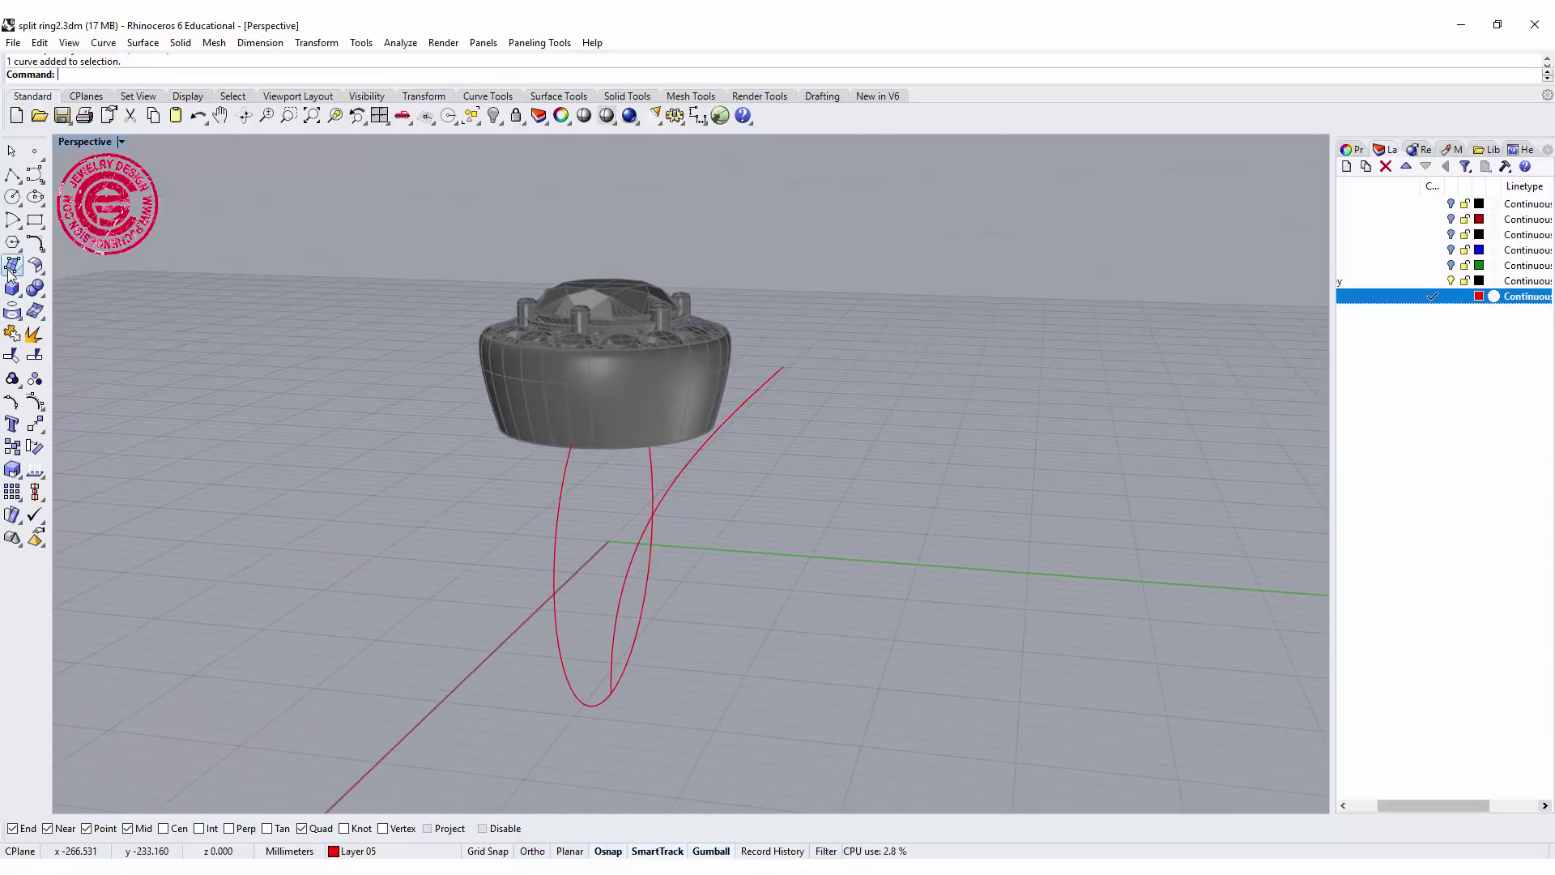
Step: With Record History enabled, build a Curve from 2 Views using the finger circle and the flared shank curve
left_click(35, 242)
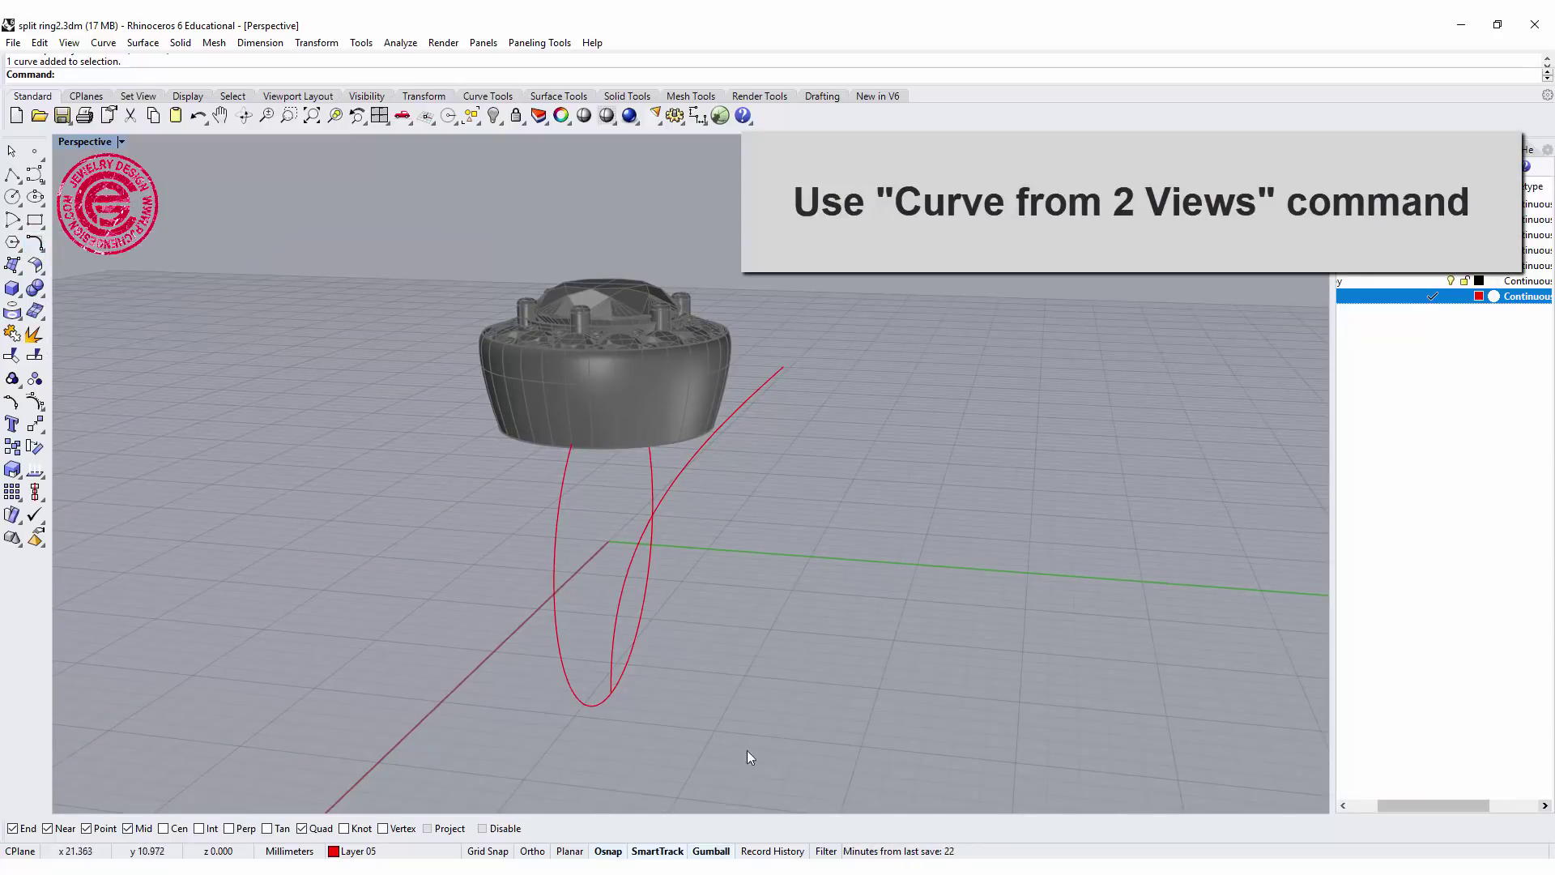
left_click(761, 852)
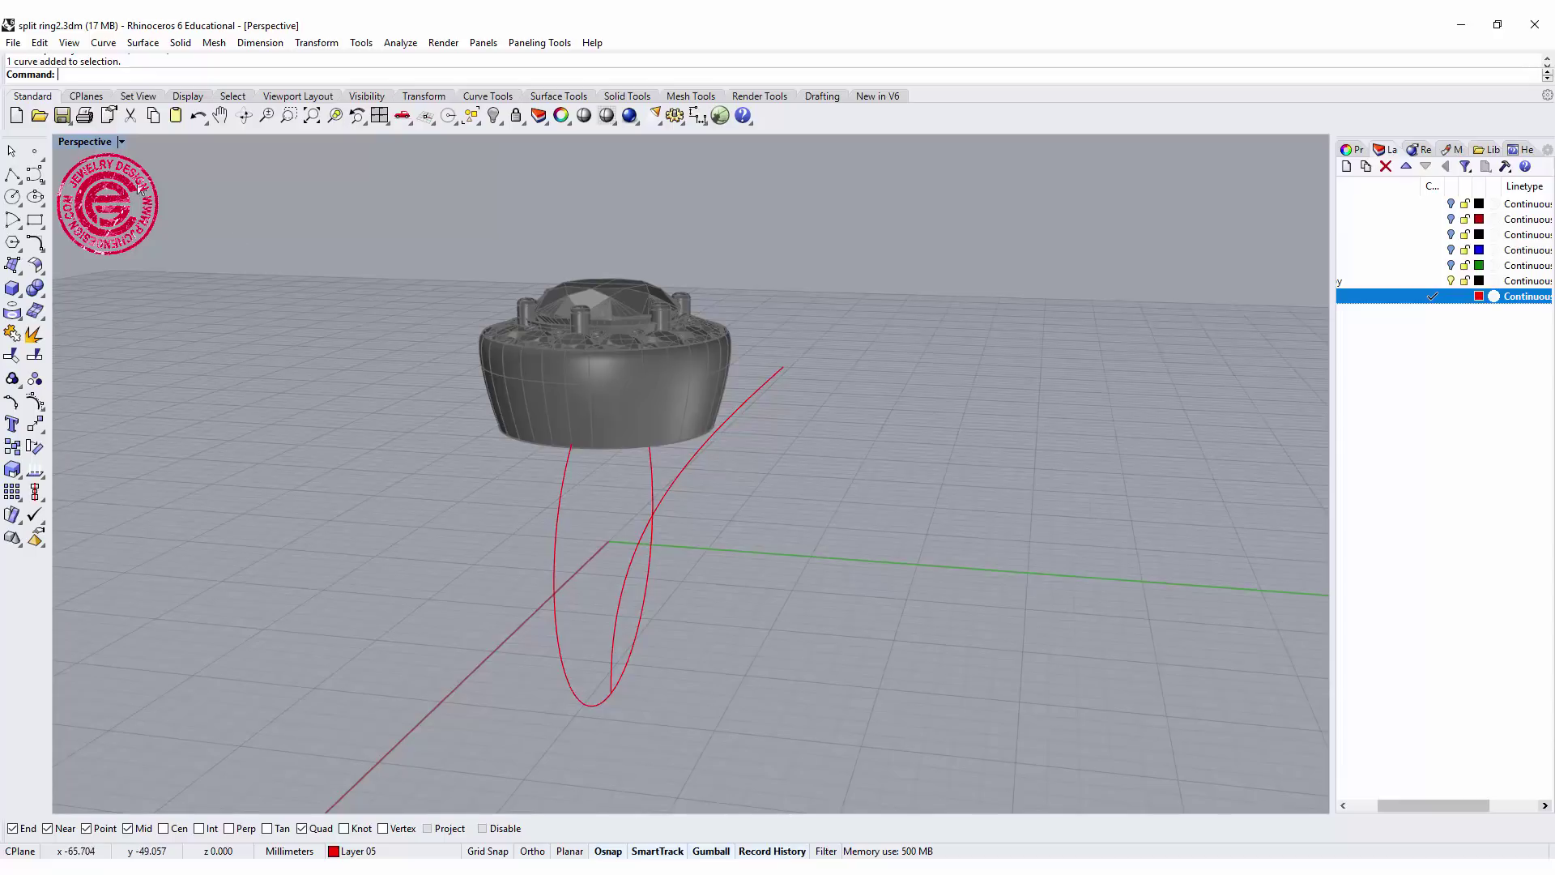
left_click(45, 250)
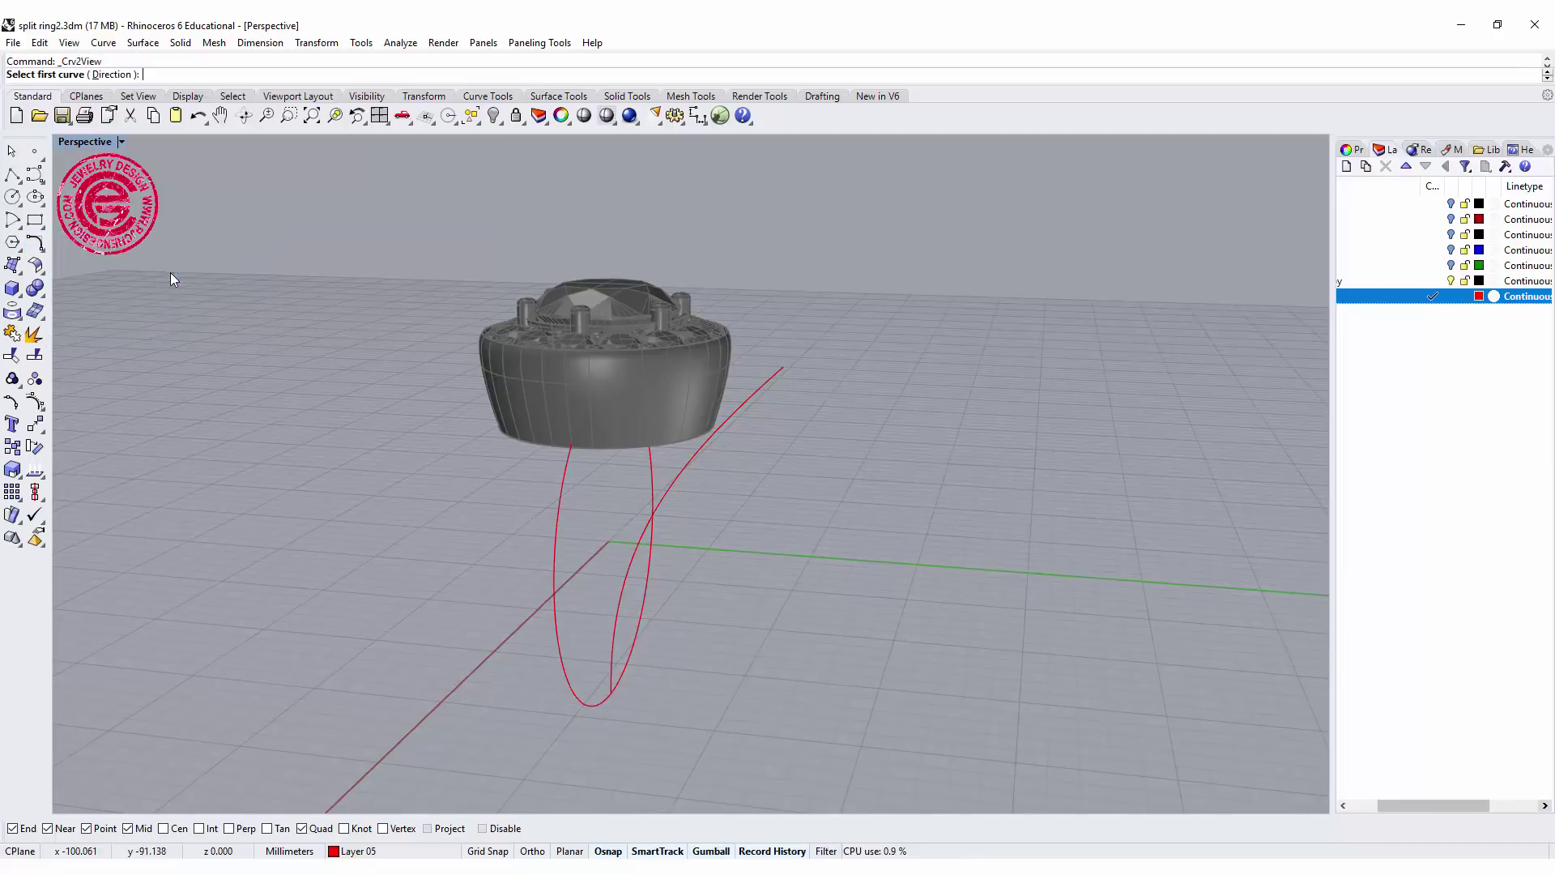
left_click(171, 275)
left_click(555, 535)
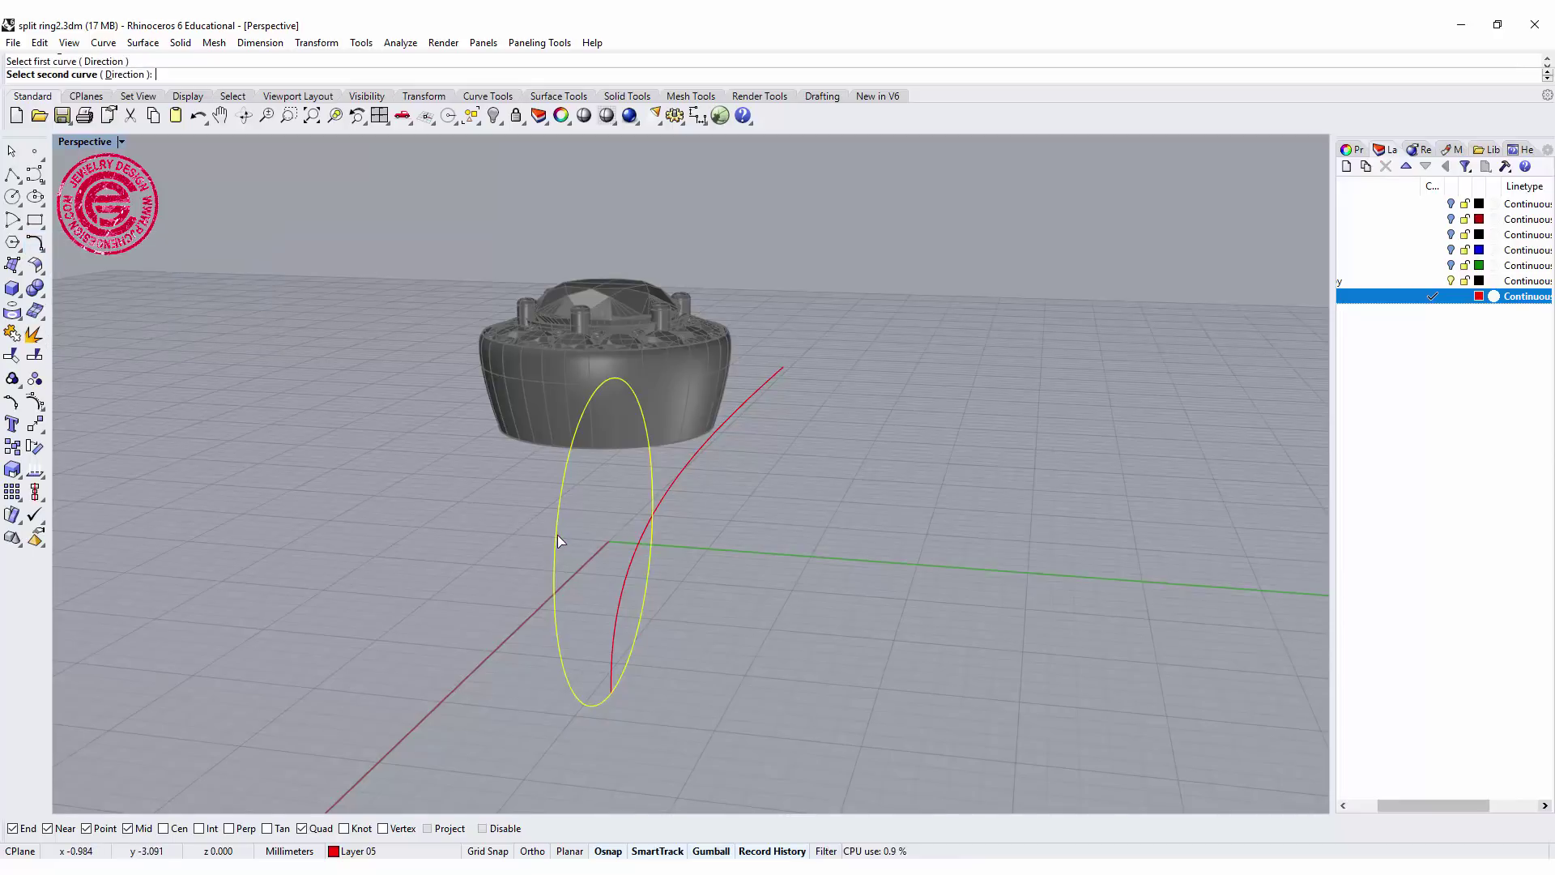
left_click(680, 480)
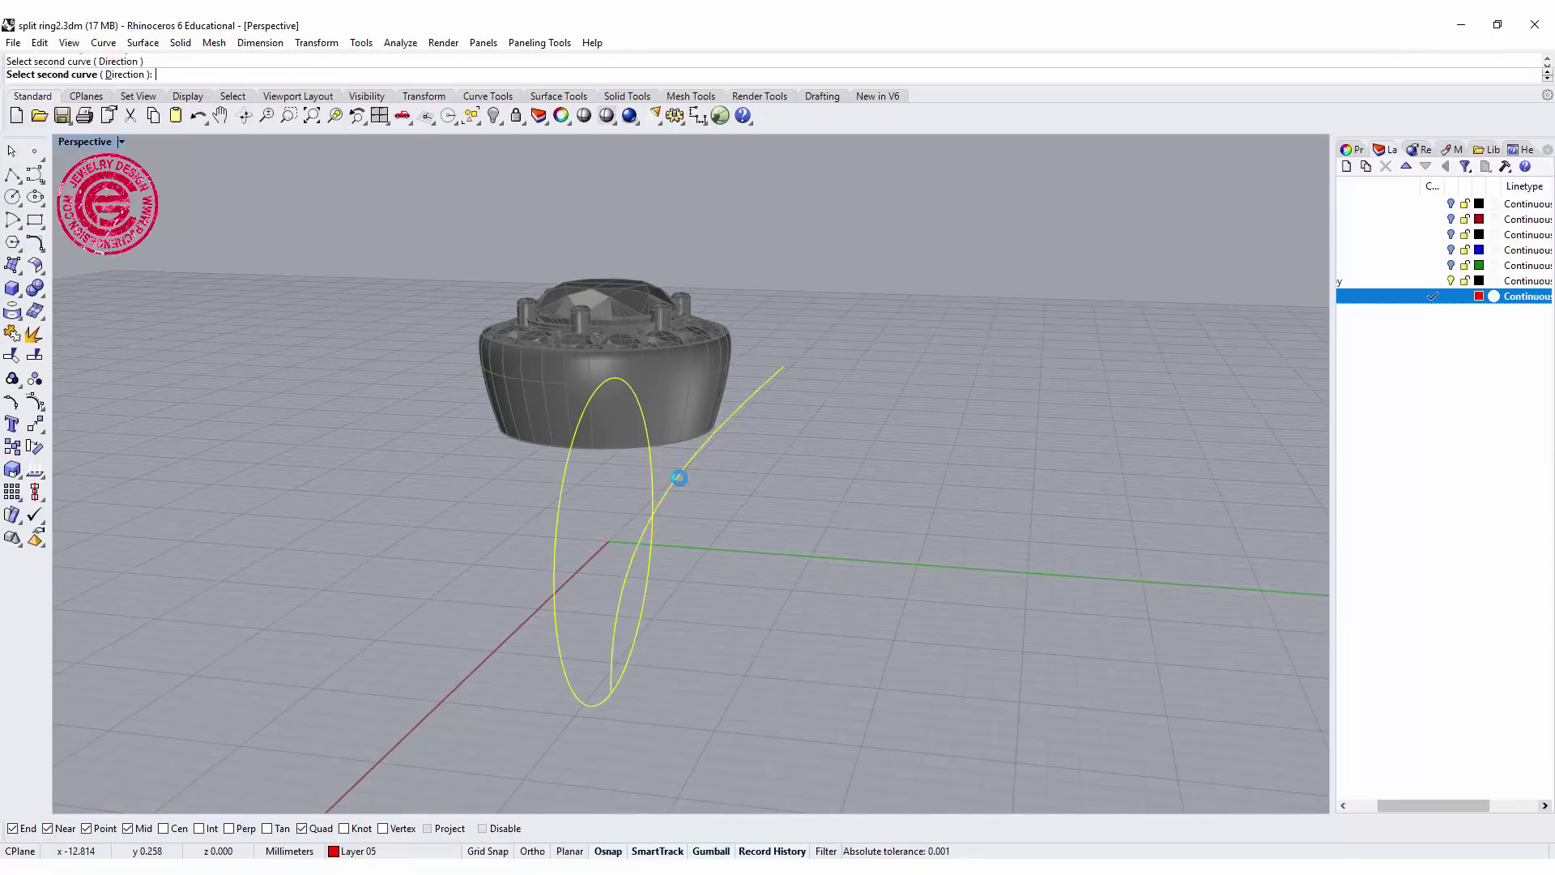
Step: Adjust the flared curve's control point below the halo head outward slightly, reshaping the history-linked 3D curve
right_click_drag(755, 531, 815, 502)
left_click(814, 487)
left_click(917, 492)
left_click(808, 494)
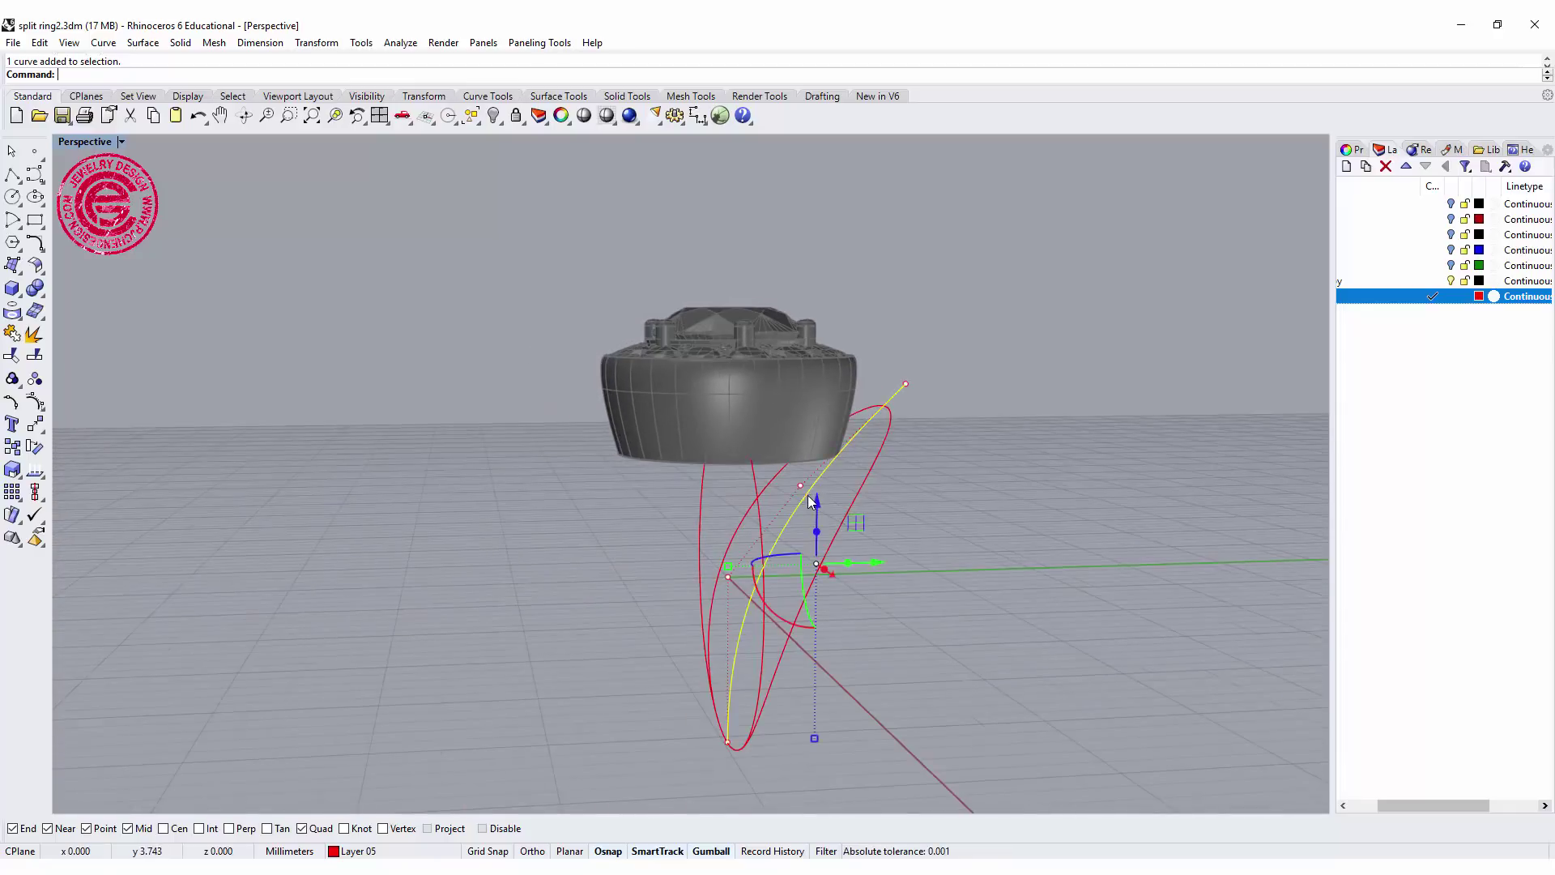
left_click(800, 485)
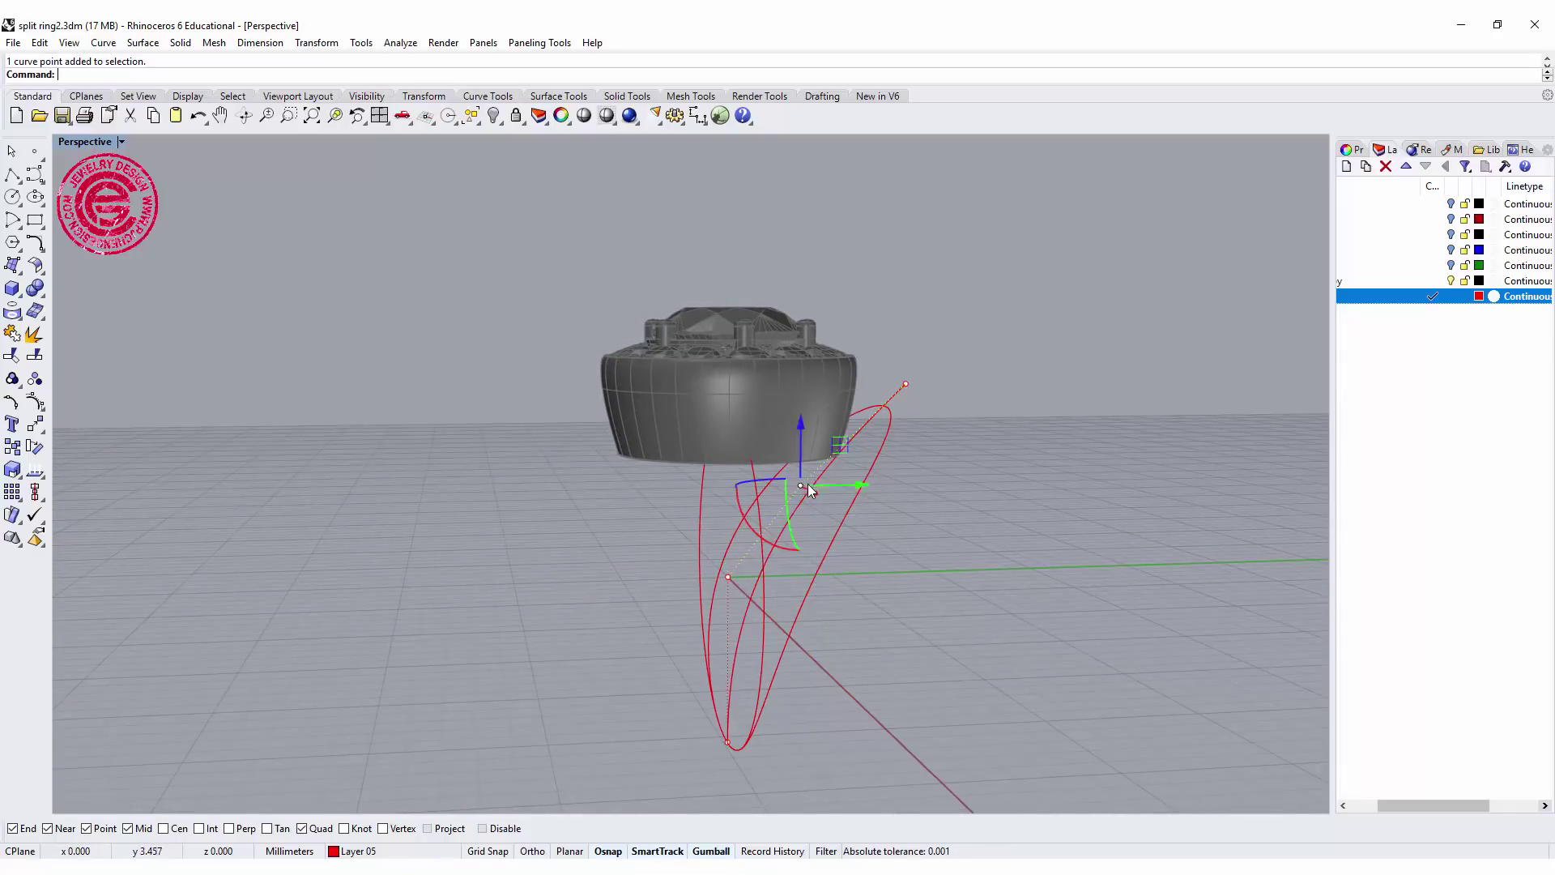
right_click_drag(800, 486, 893, 492)
left_click_drag(792, 463, 810, 470)
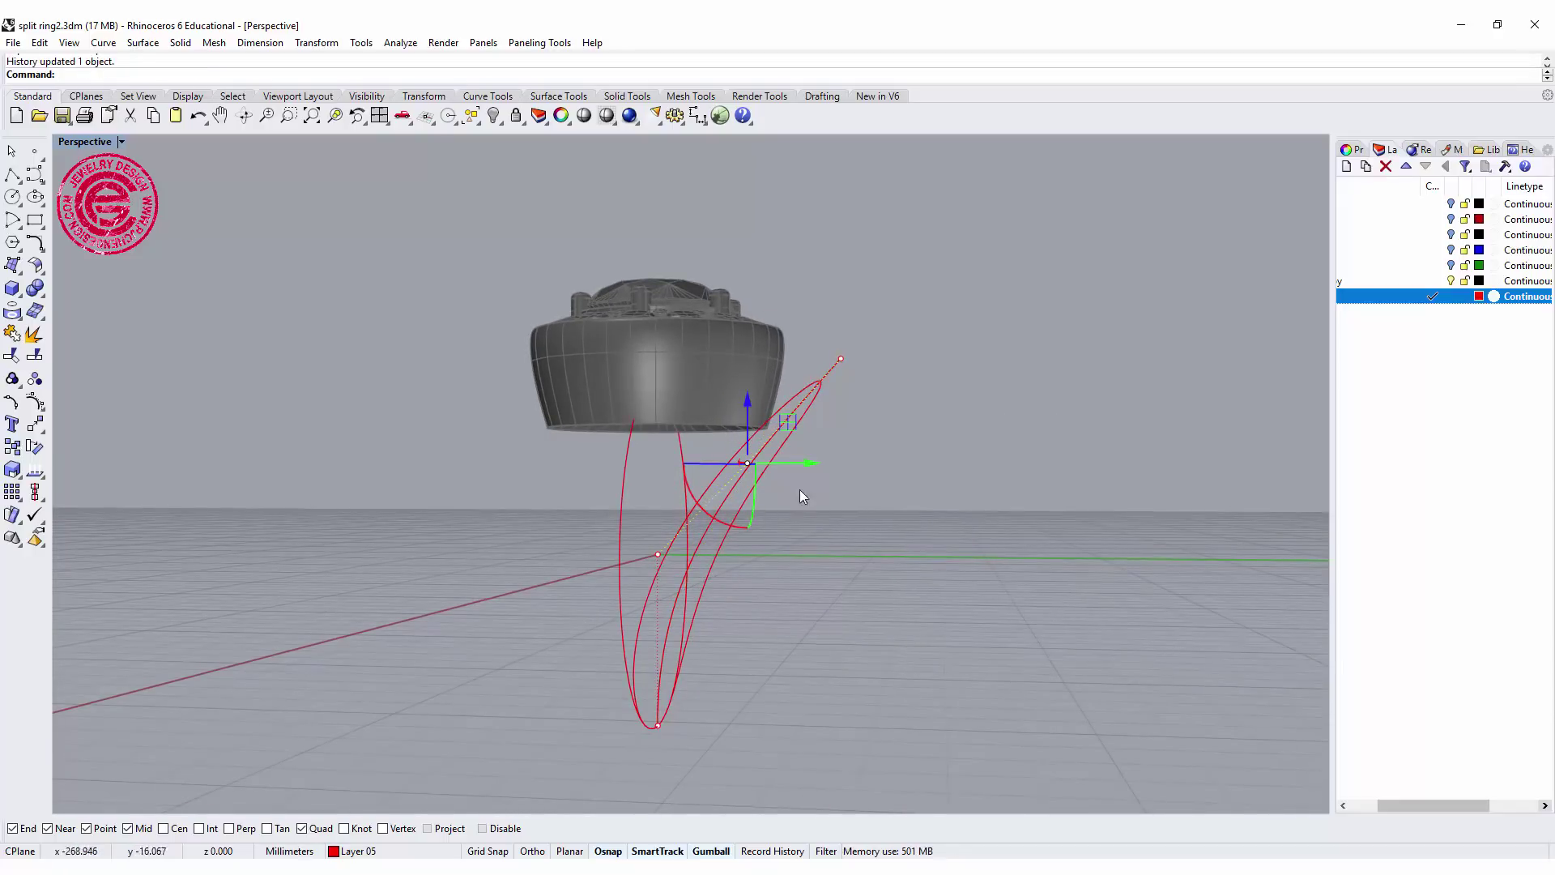
left_click_drag(810, 464, 806, 470)
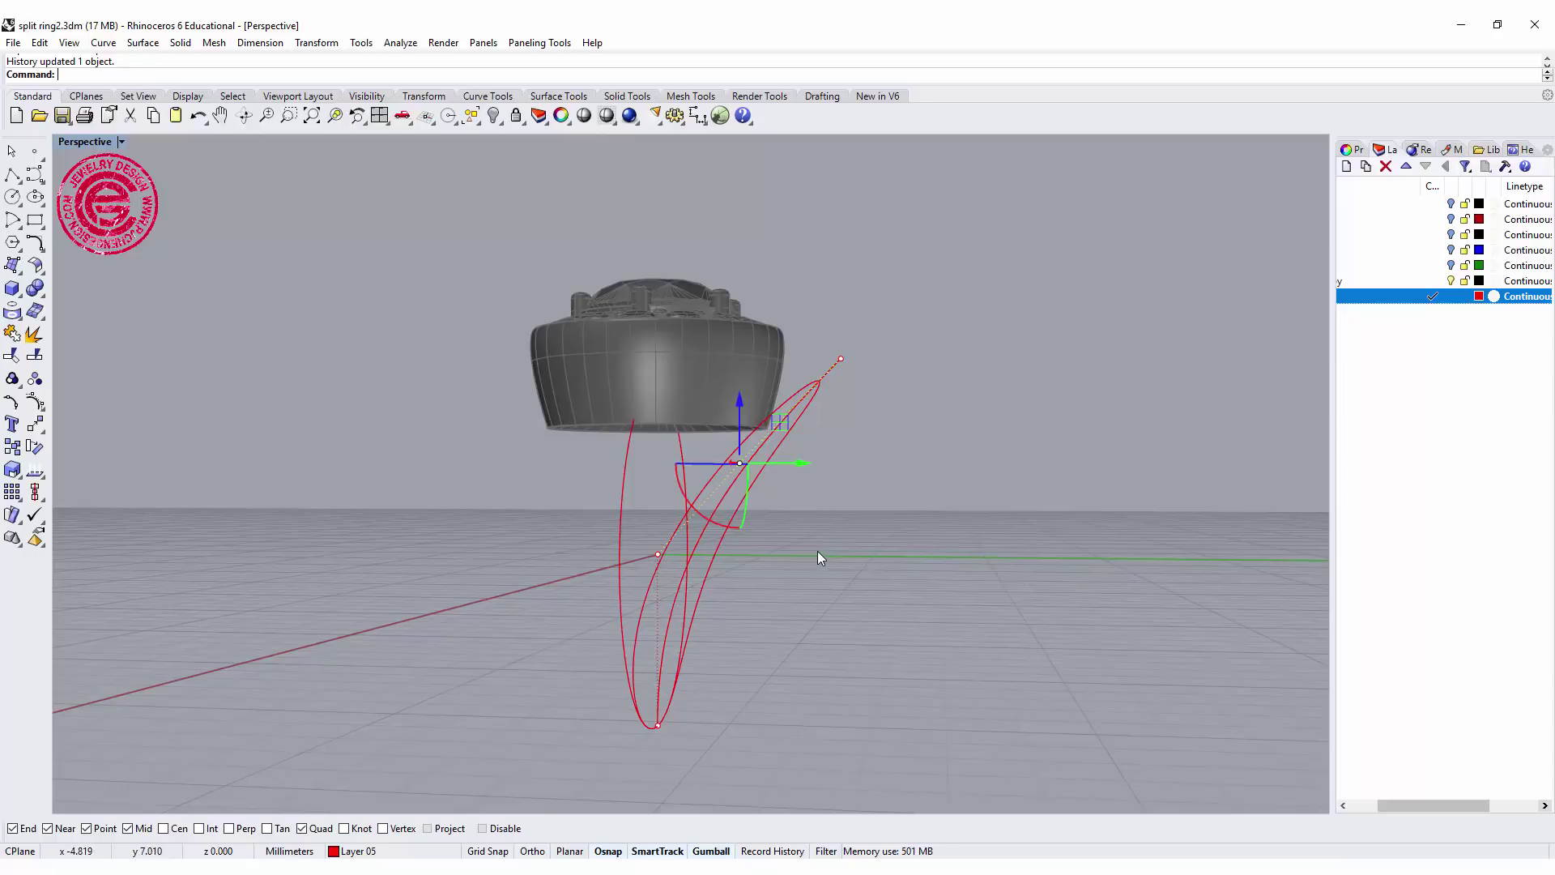
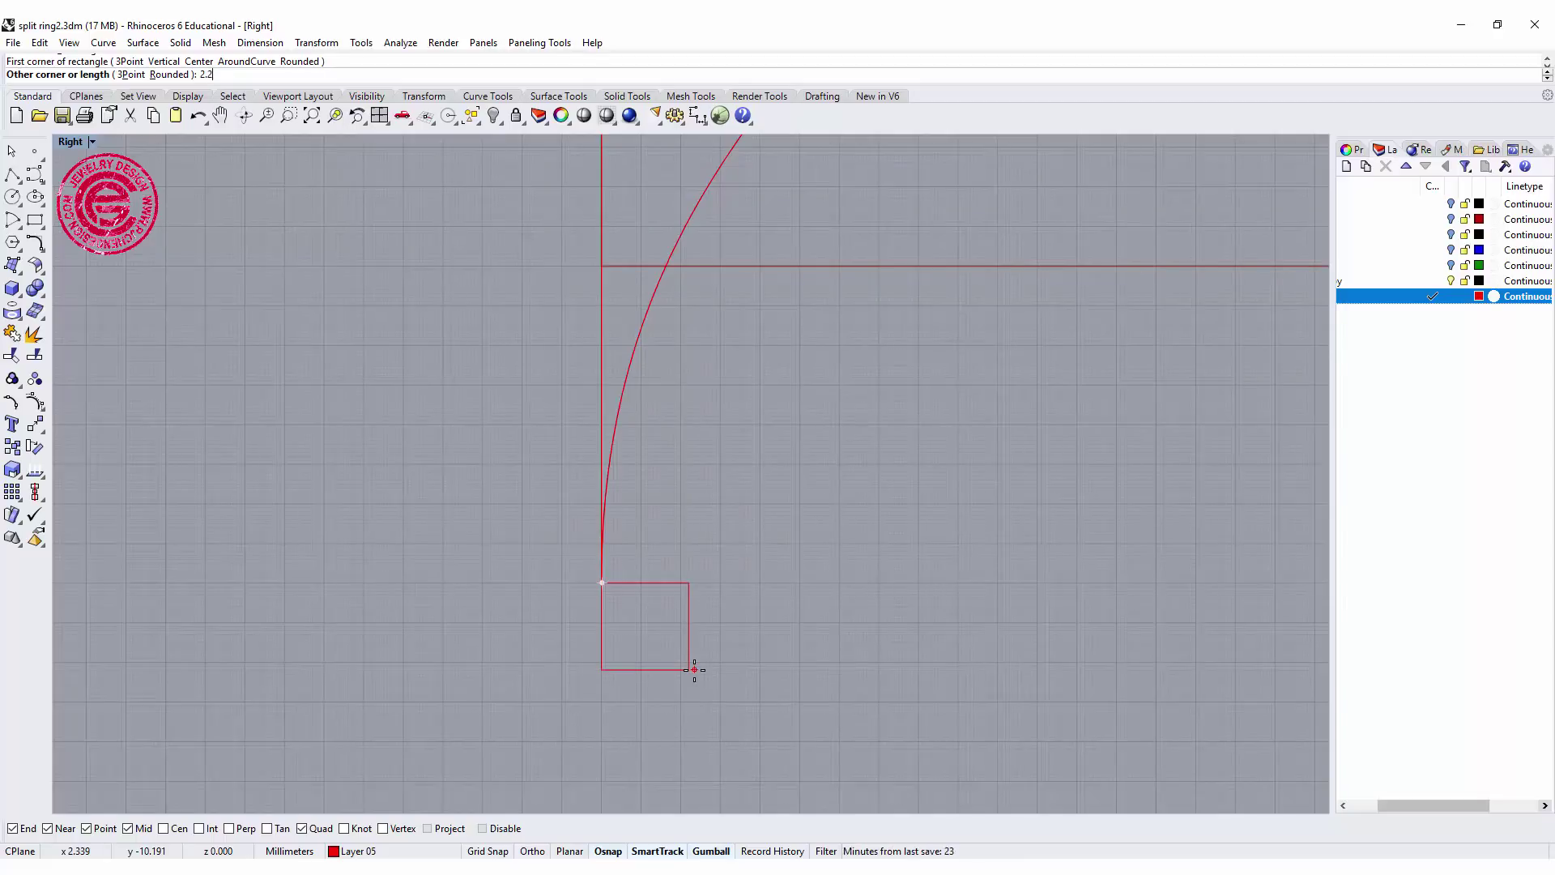
Step: Draw a 2.2 by 2 mm rectangle starting from the bottom of the finger circle in the Right view
key("Return")
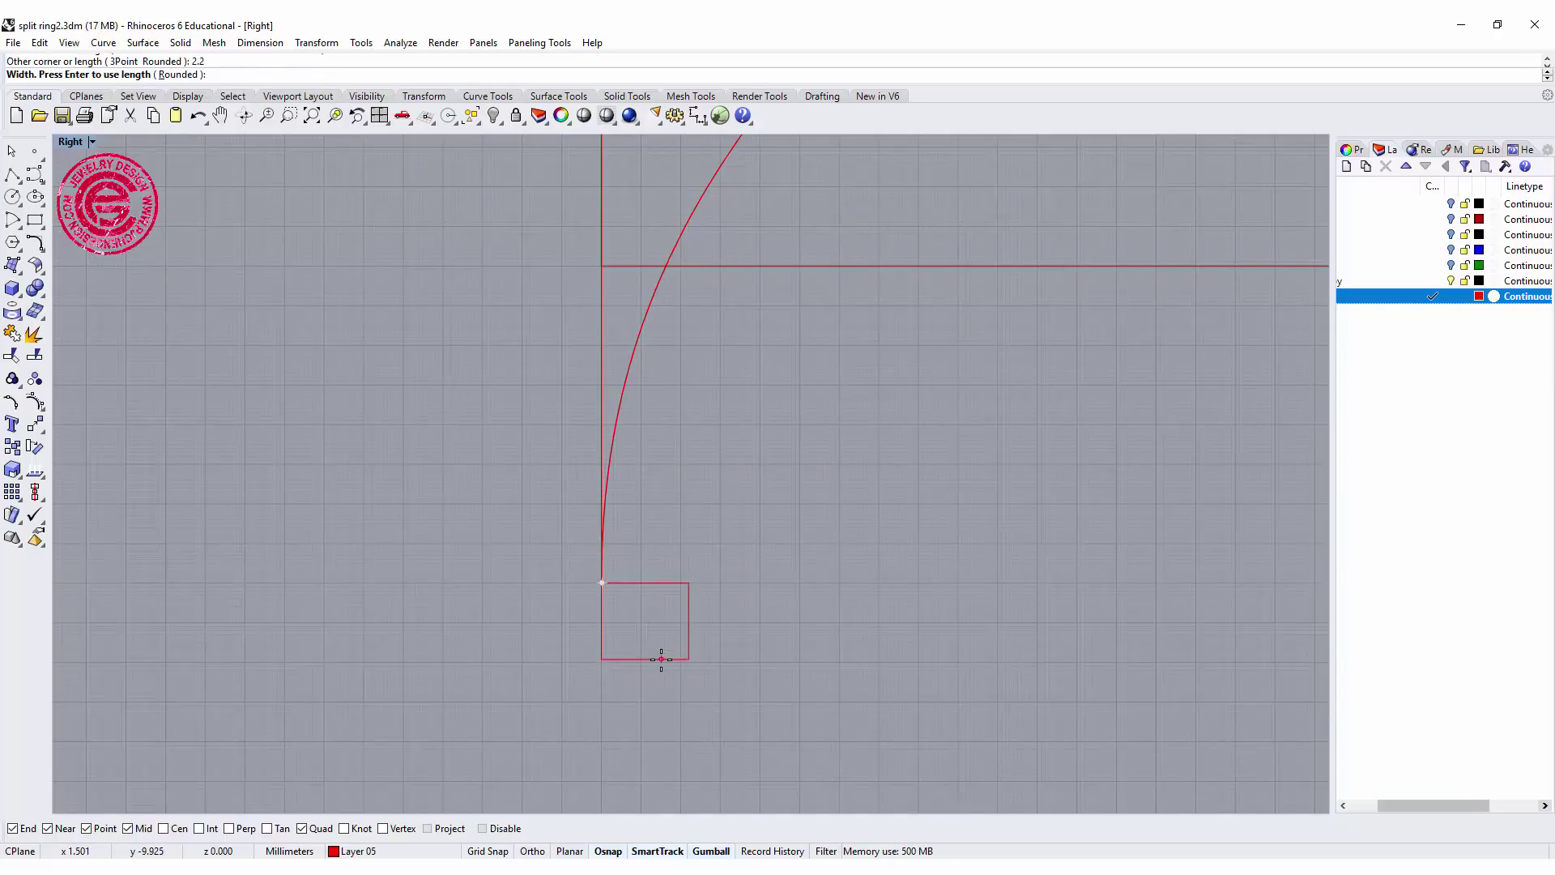
type("2")
key("Return")
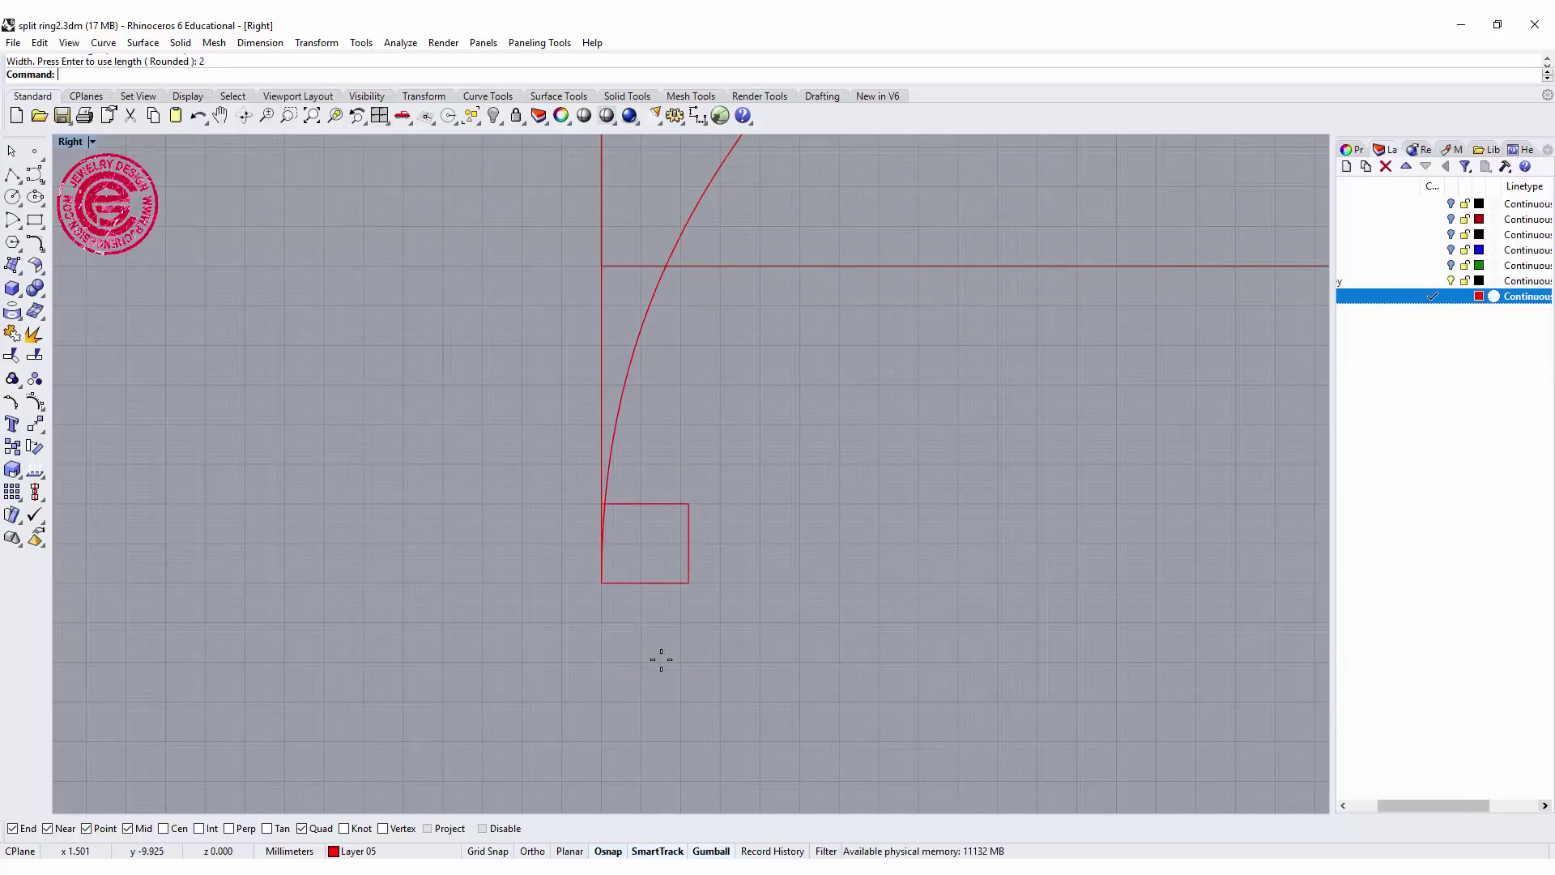
Step: Move the rectangle by its upper edge's midpoint to the bottom point of the finger circle
right_click_drag(609, 437, 601, 488)
left_click(635, 553)
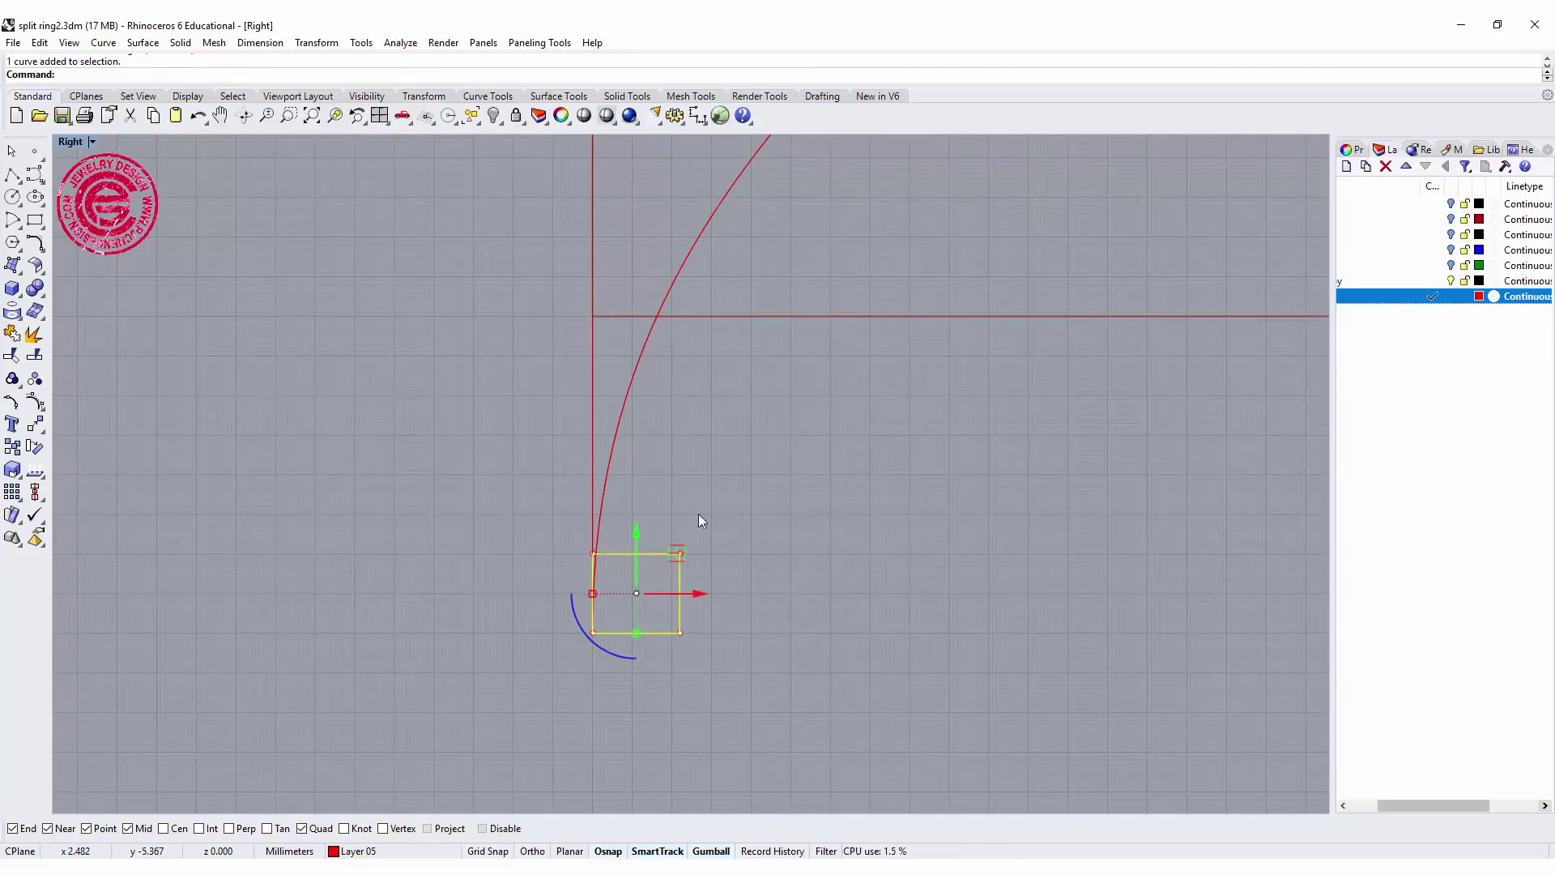
left_click(36, 424)
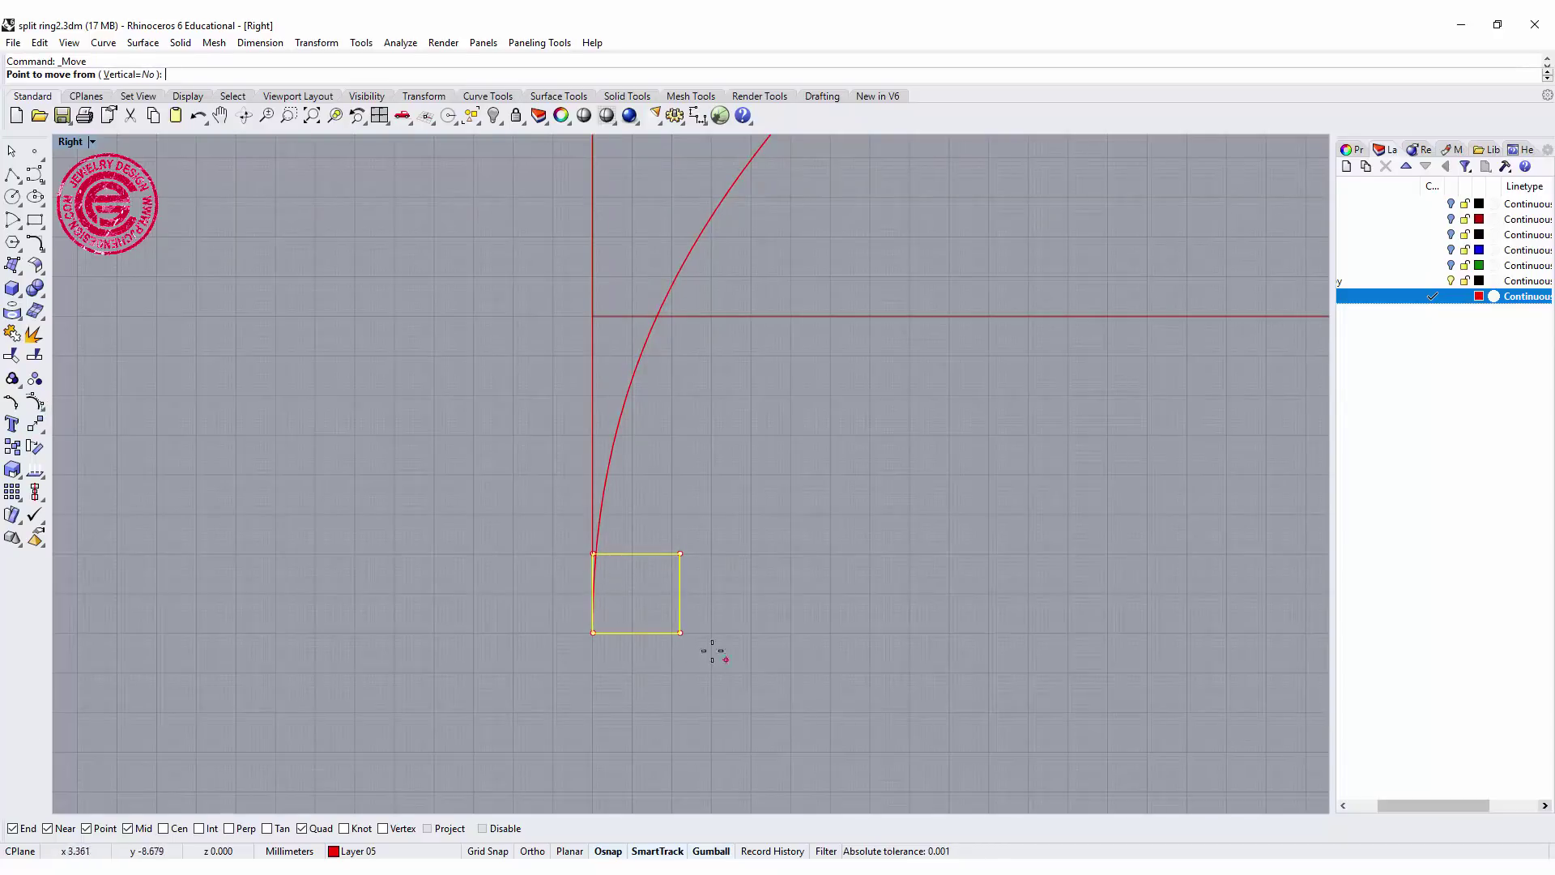
left_click(636, 553)
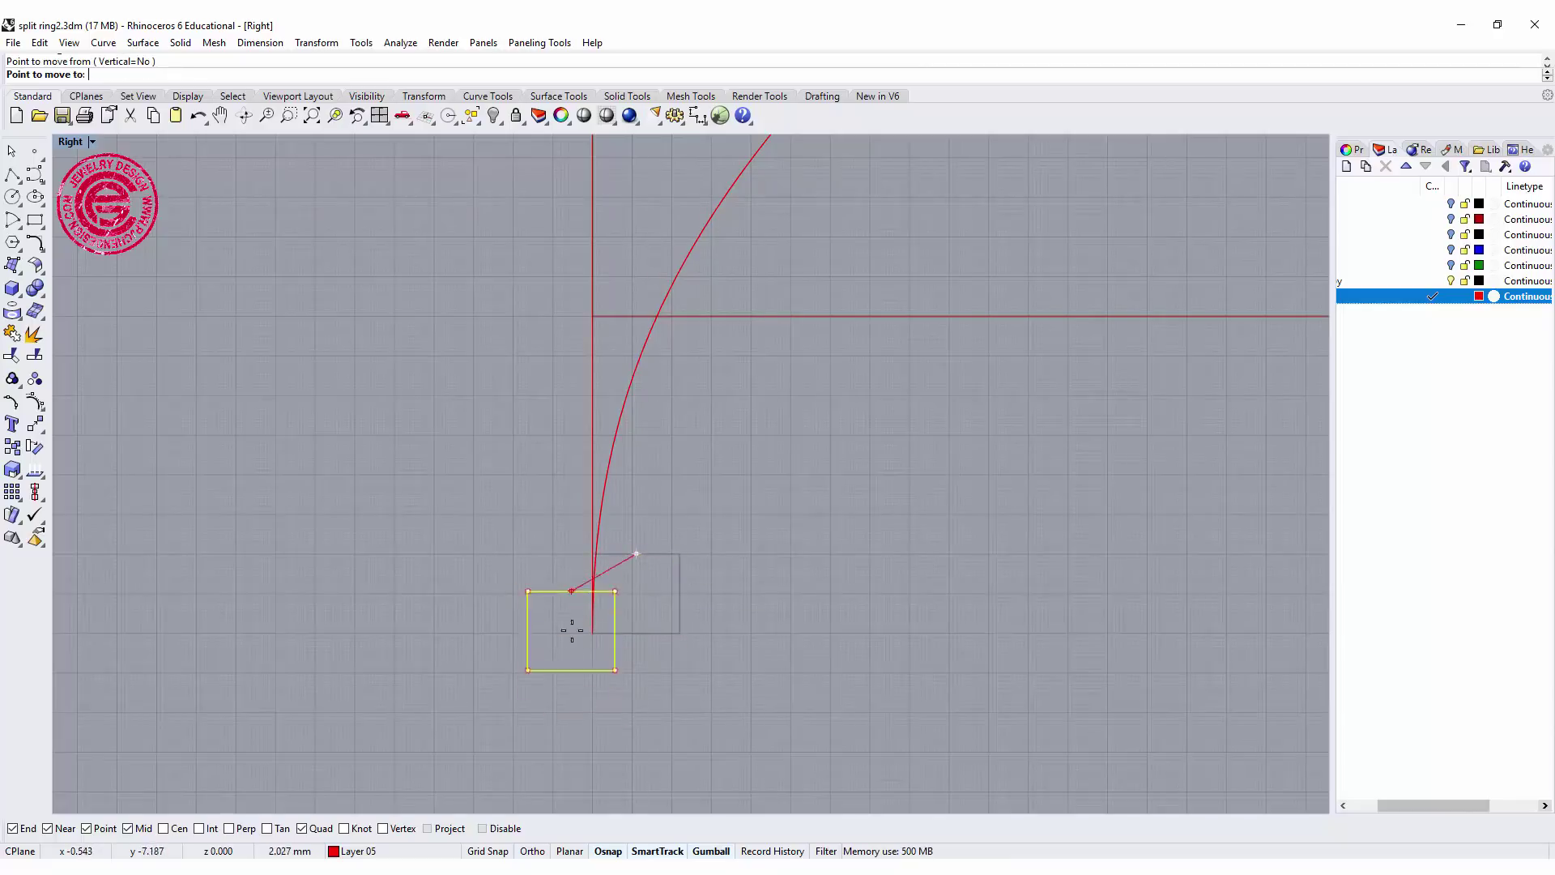
left_click(594, 628)
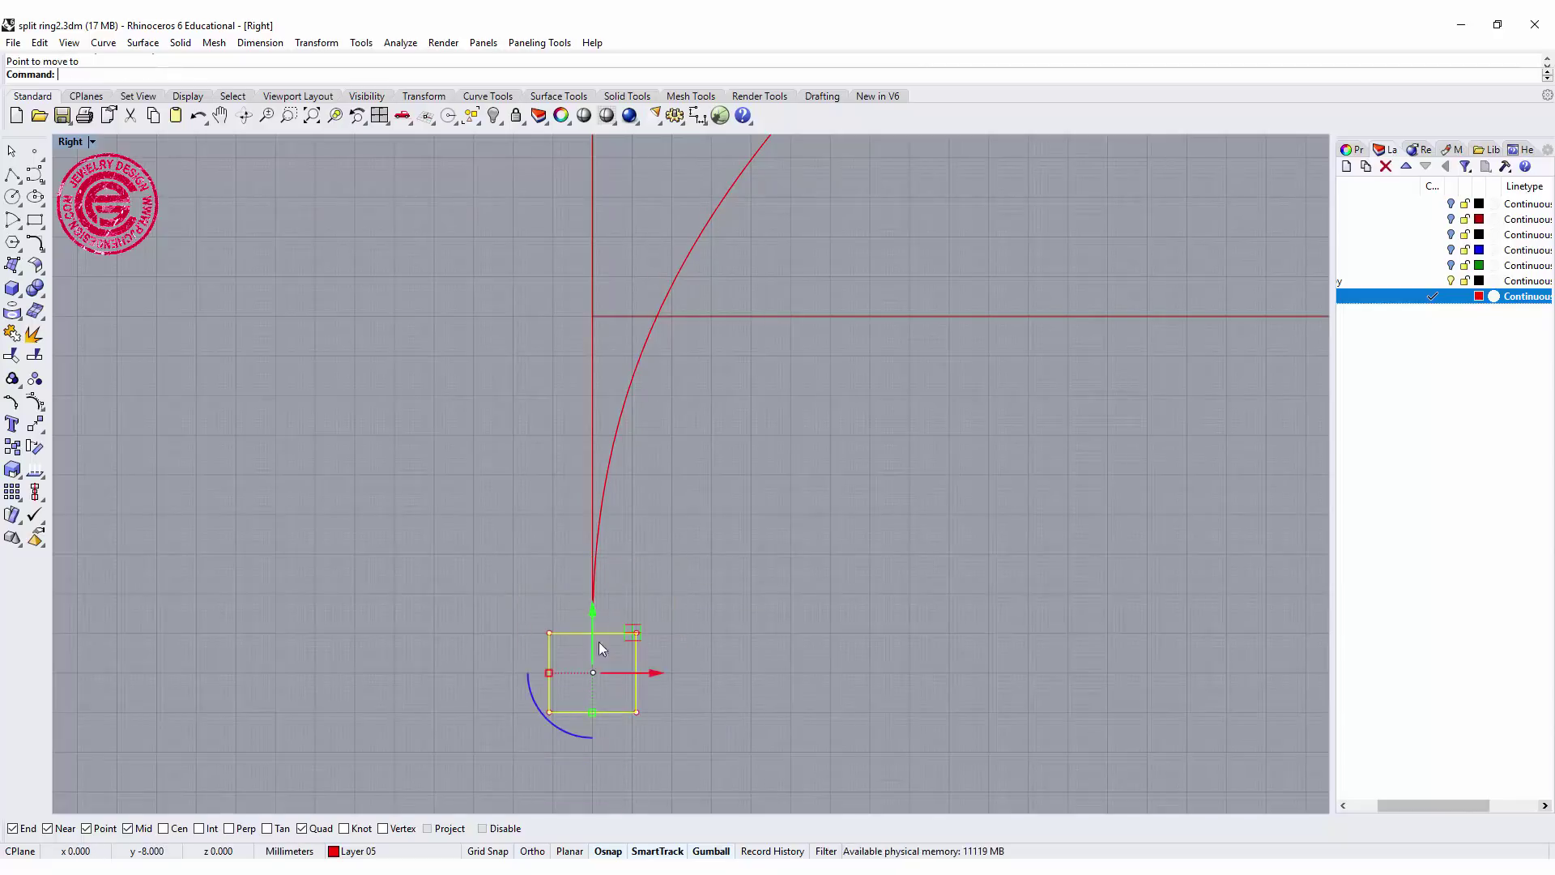
key("Escape")
Step: Copy the rectangle from its lower edge's midpoint to the upper end of the flared shank curve
scroll(664, 591, "down", 3)
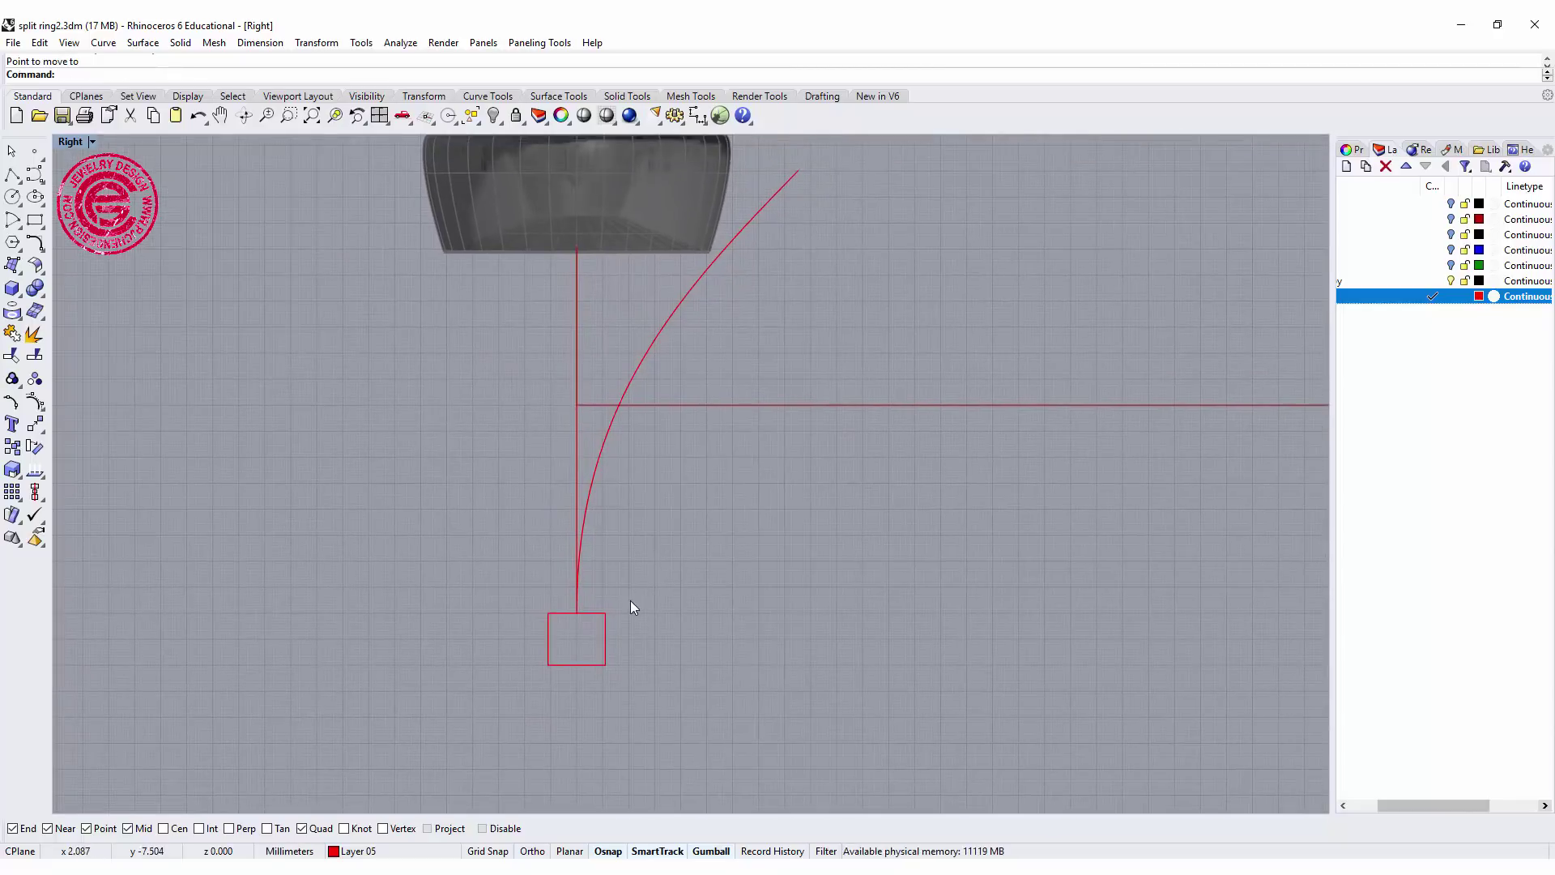
right_click_drag(630, 600, 561, 642)
key("Return")
left_click(526, 695)
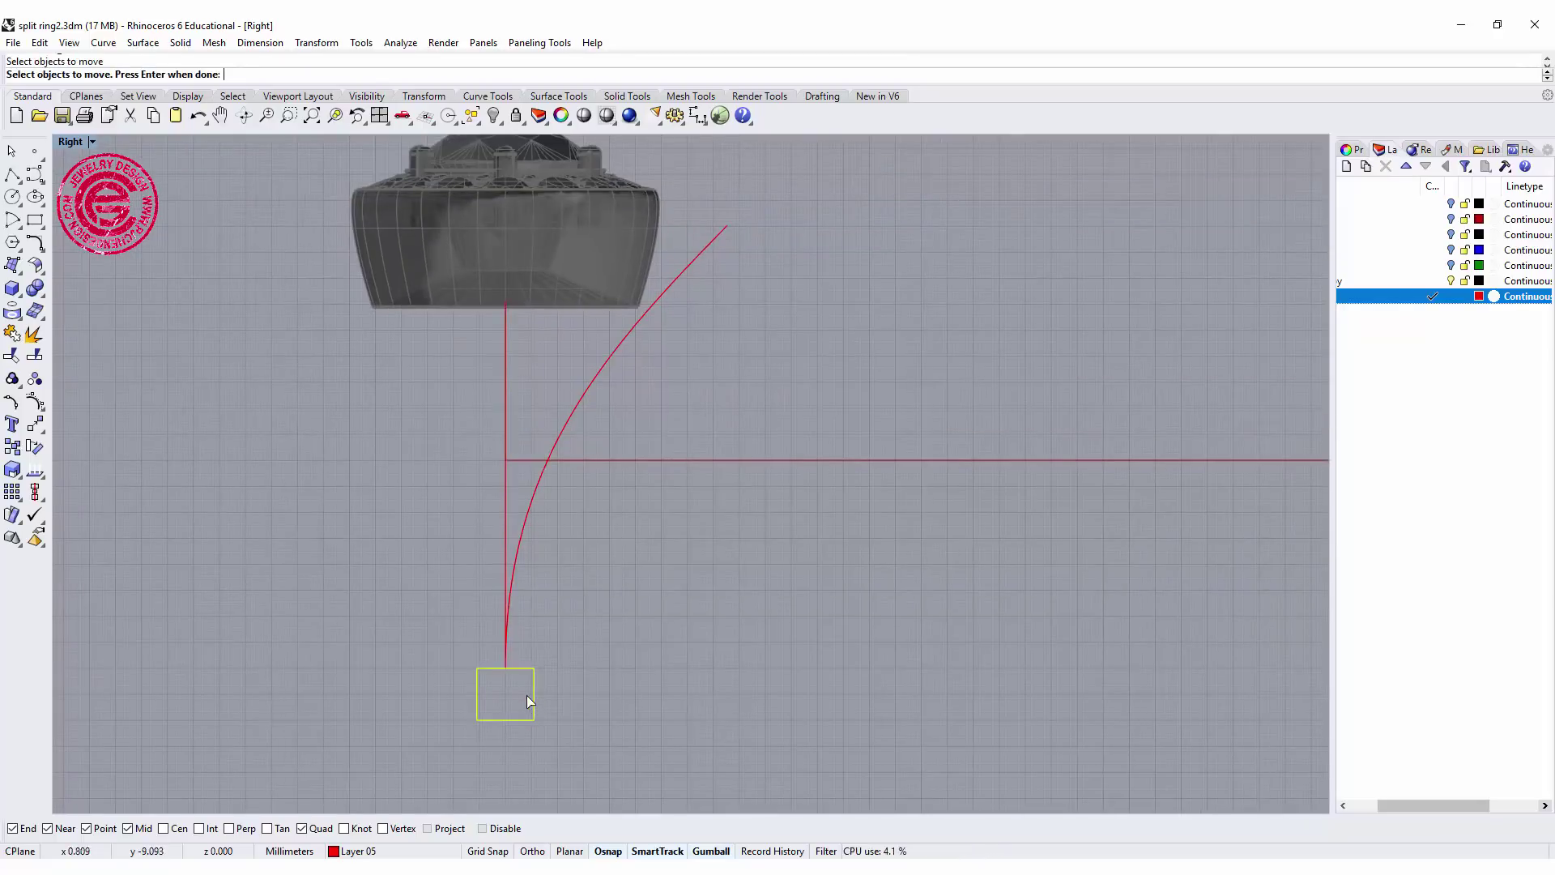
left_click(35, 424)
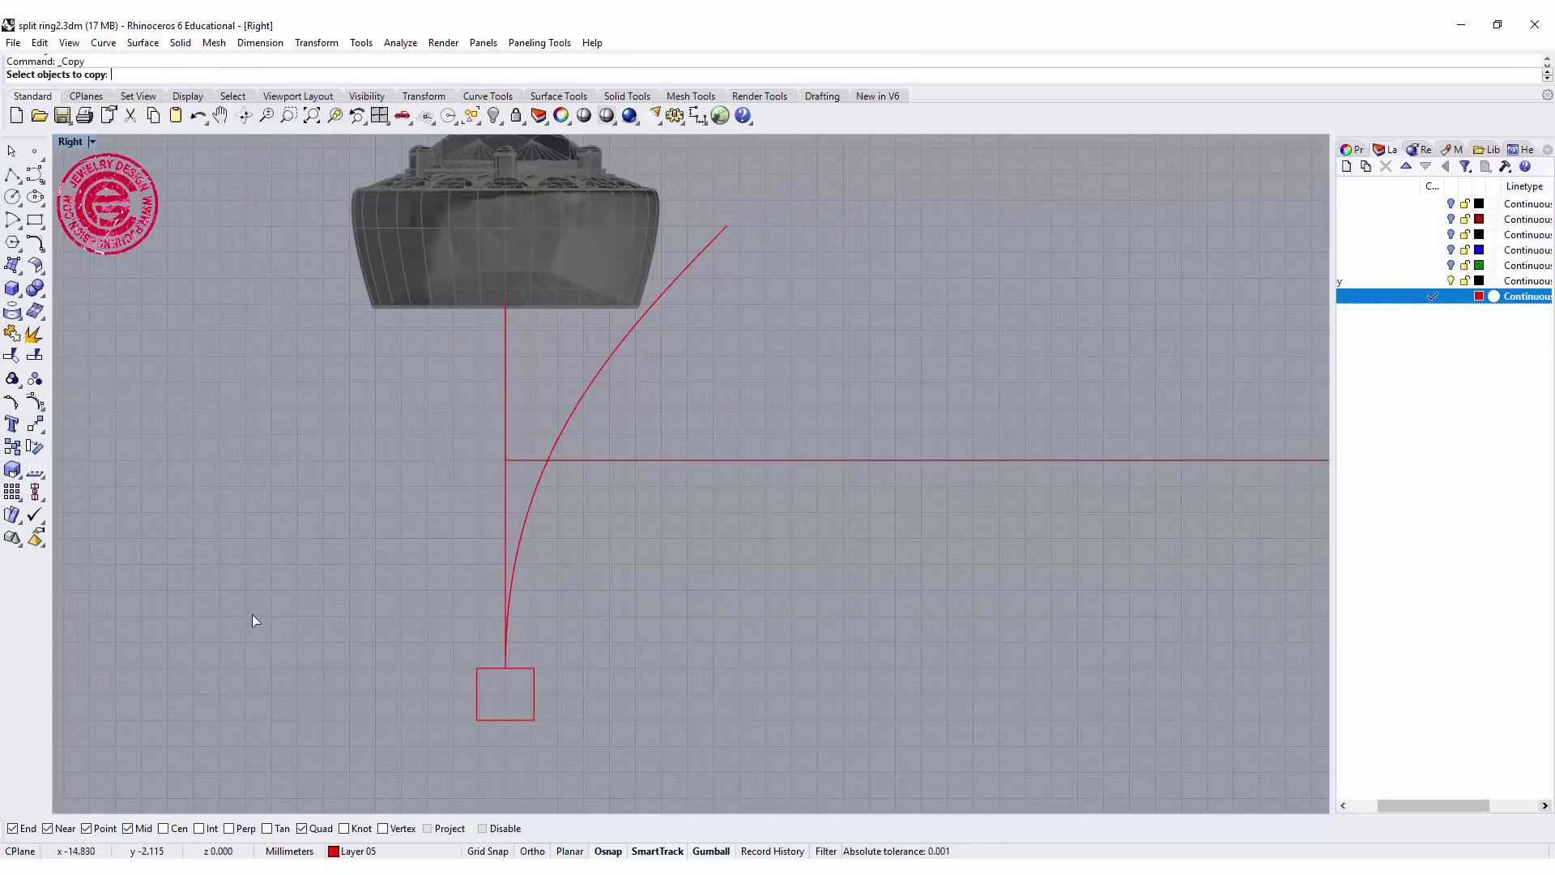
left_click(502, 720)
key("Return")
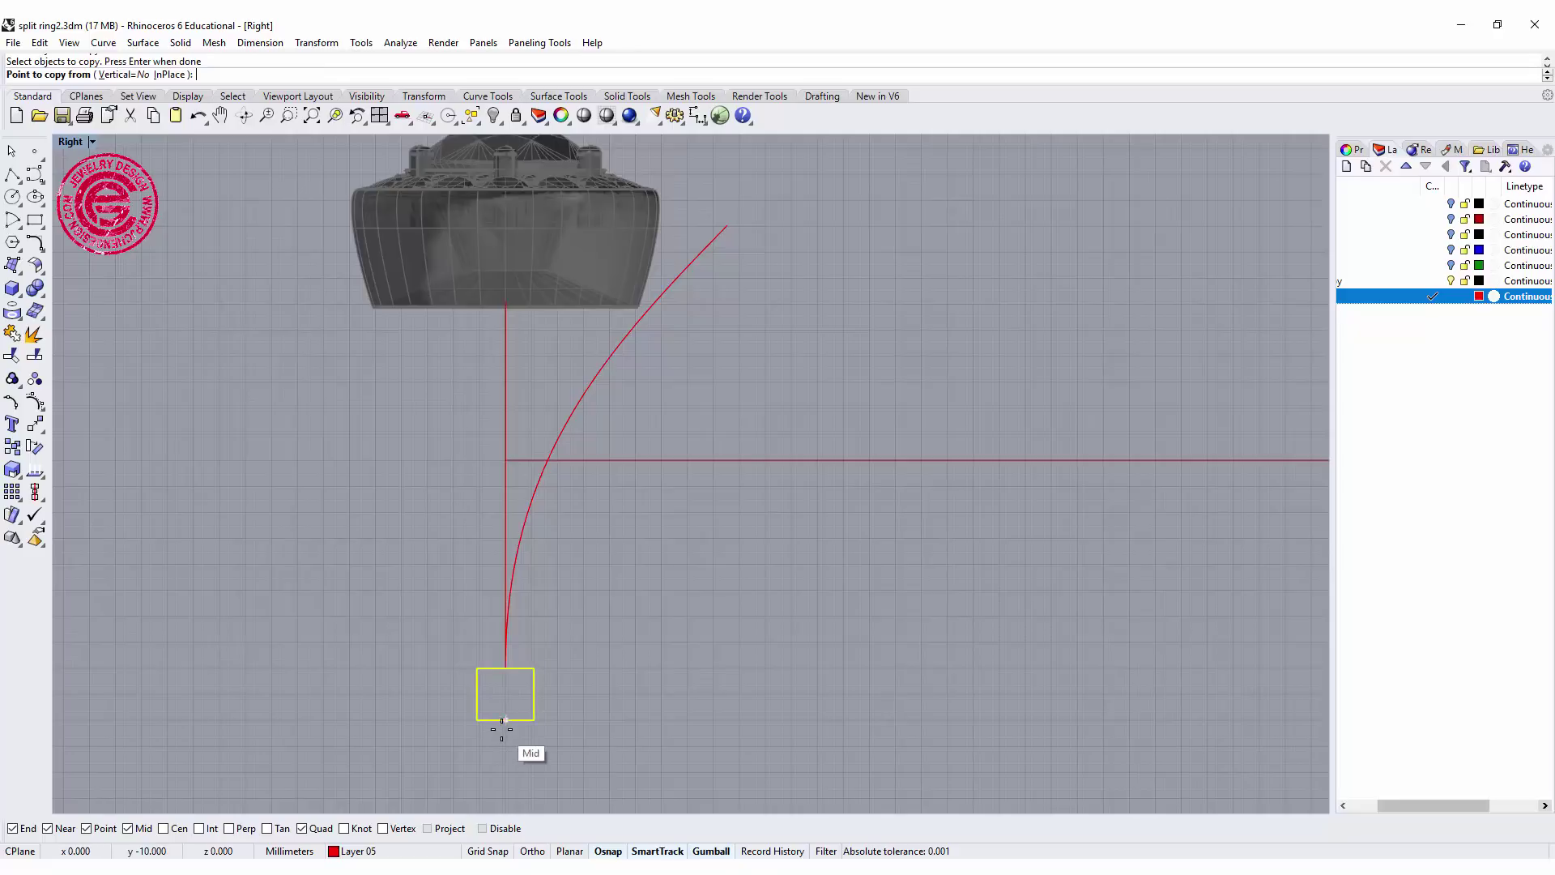
left_click(505, 720)
left_click(726, 225)
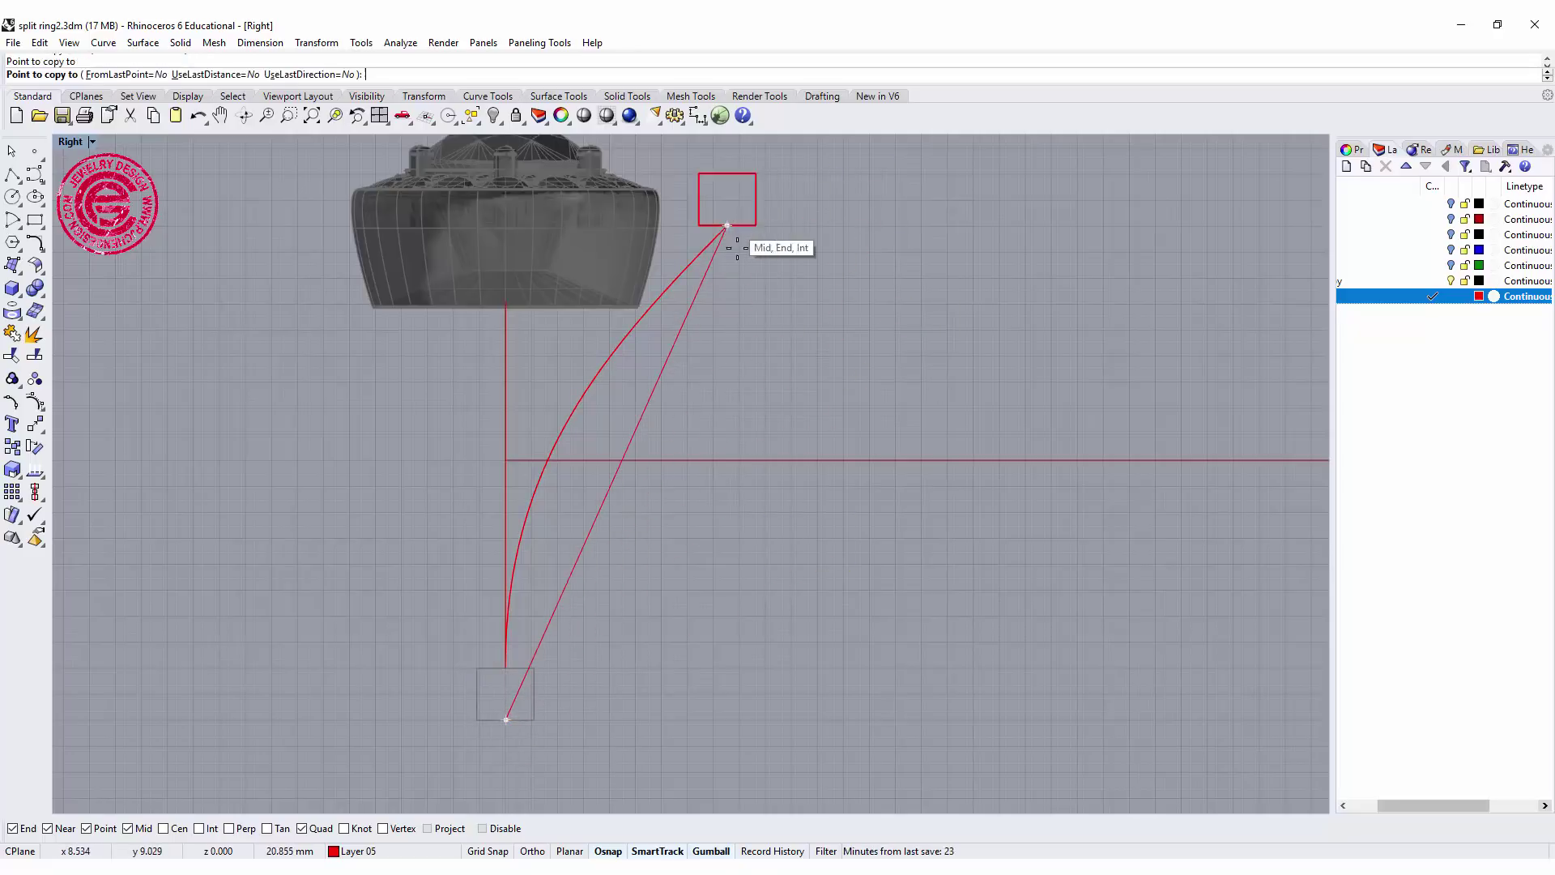
key("Return")
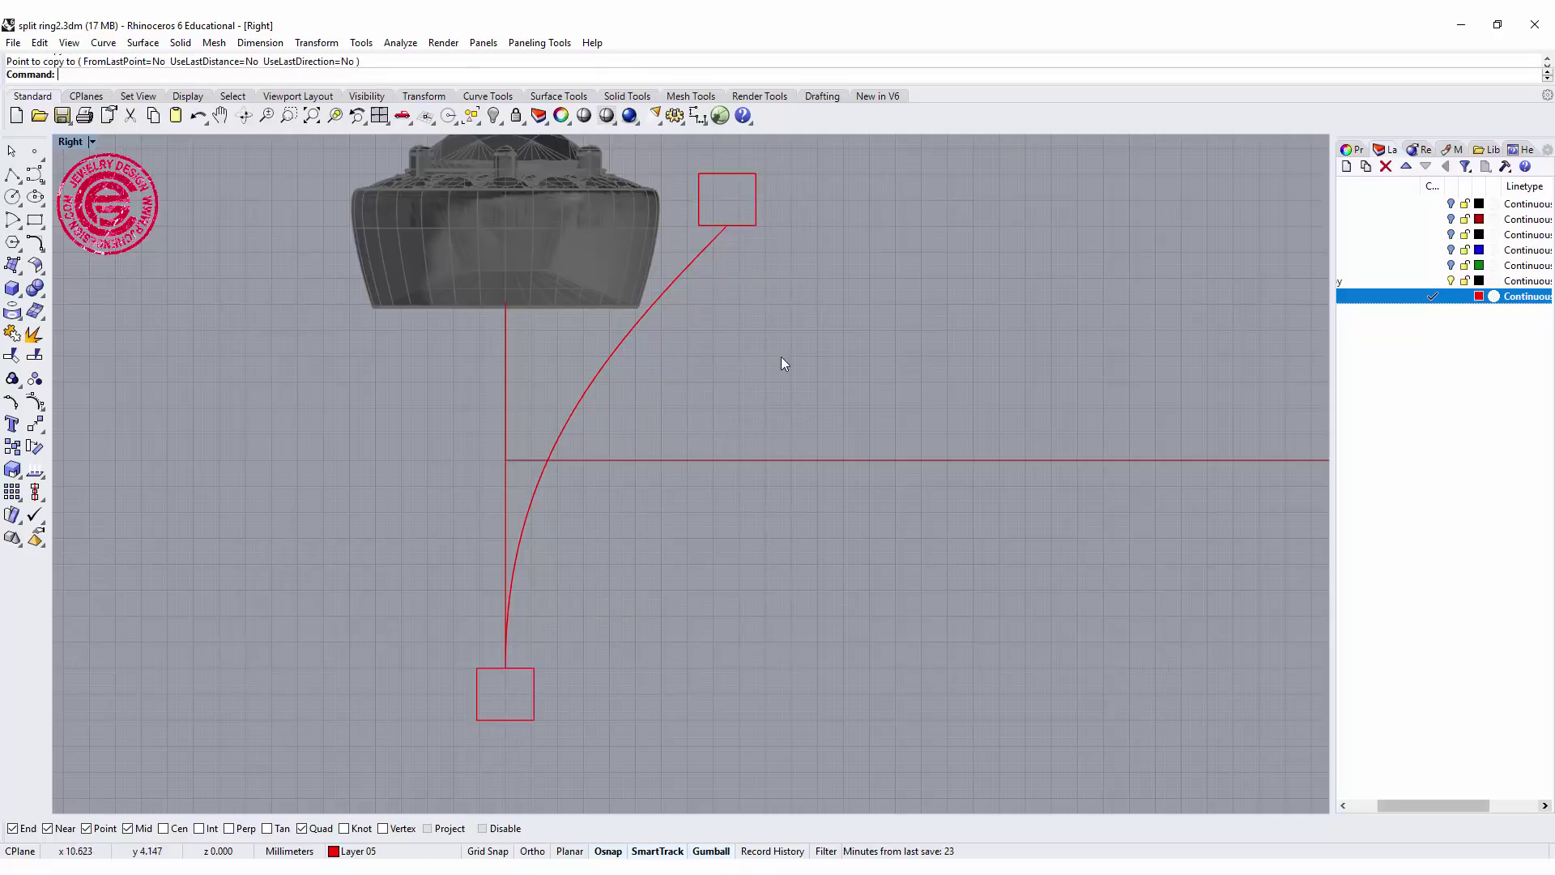
Step: Shift the copied rectangle horizontally inward until it slightly overlaps the halo head's outer rim, checking its position in Perspective
double_click(70, 144)
right_click_drag(975, 232, 1063, 246)
scroll(1081, 288, "up", 3)
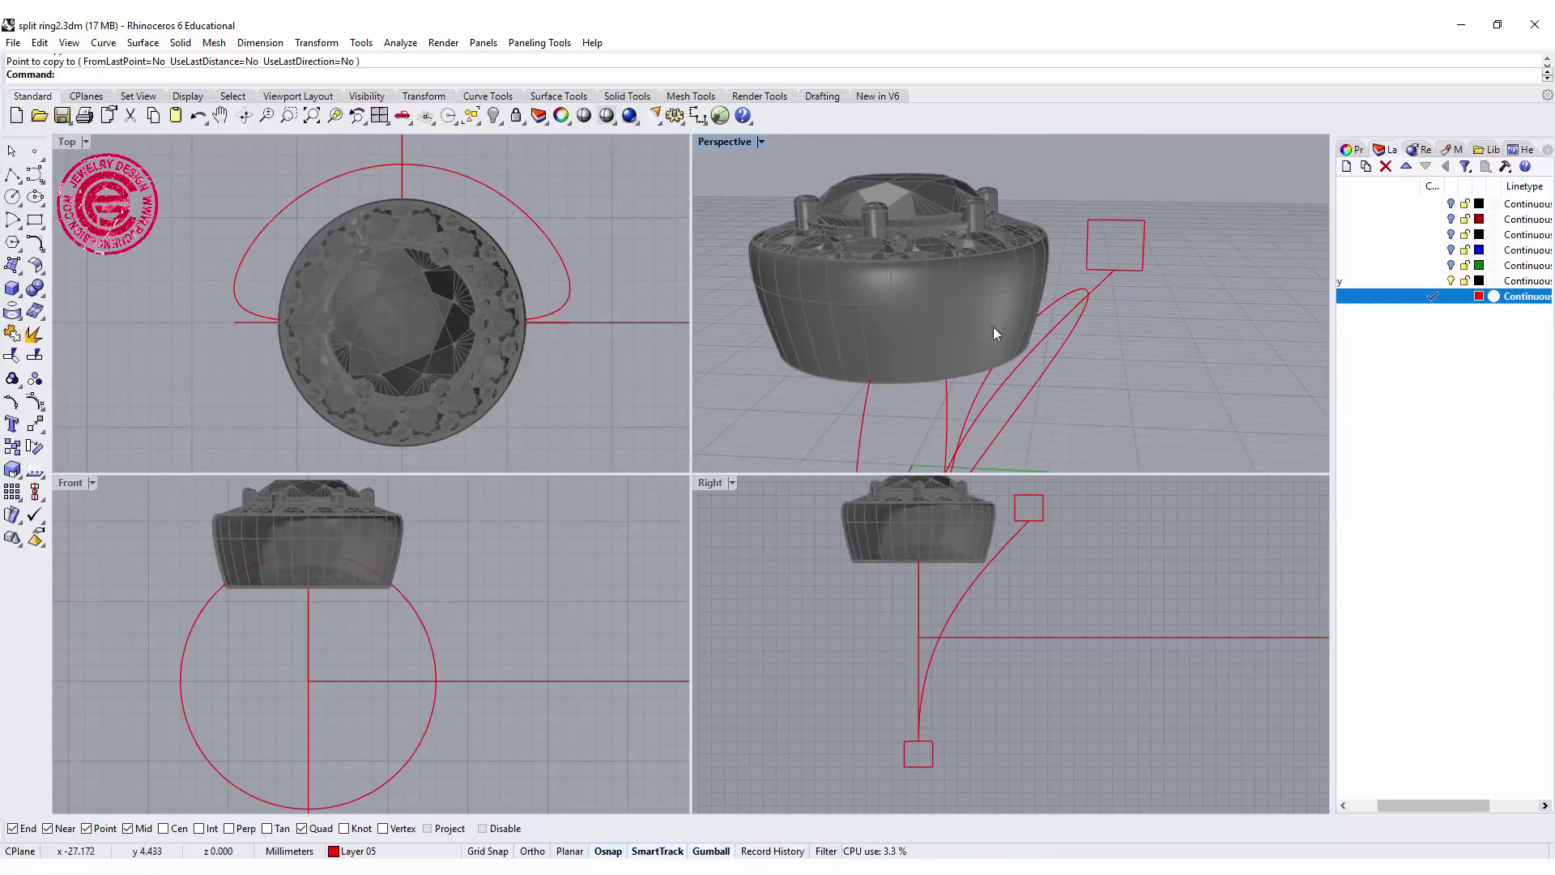
left_click(1146, 245)
left_click_drag(1181, 250, 1137, 258)
scroll(1014, 549, "up", 4)
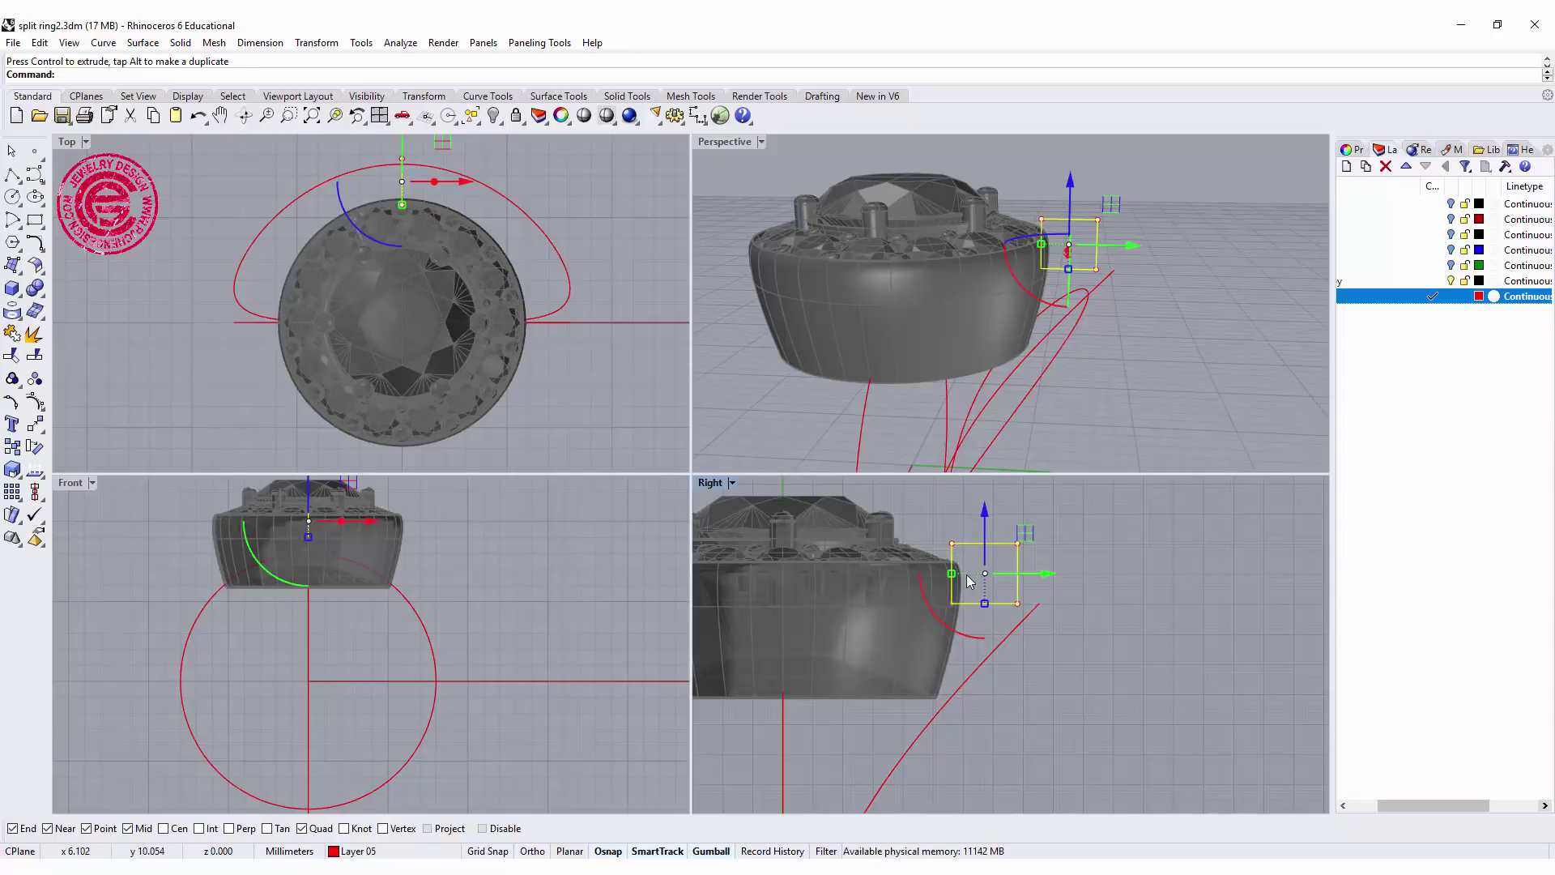
left_click(736, 142)
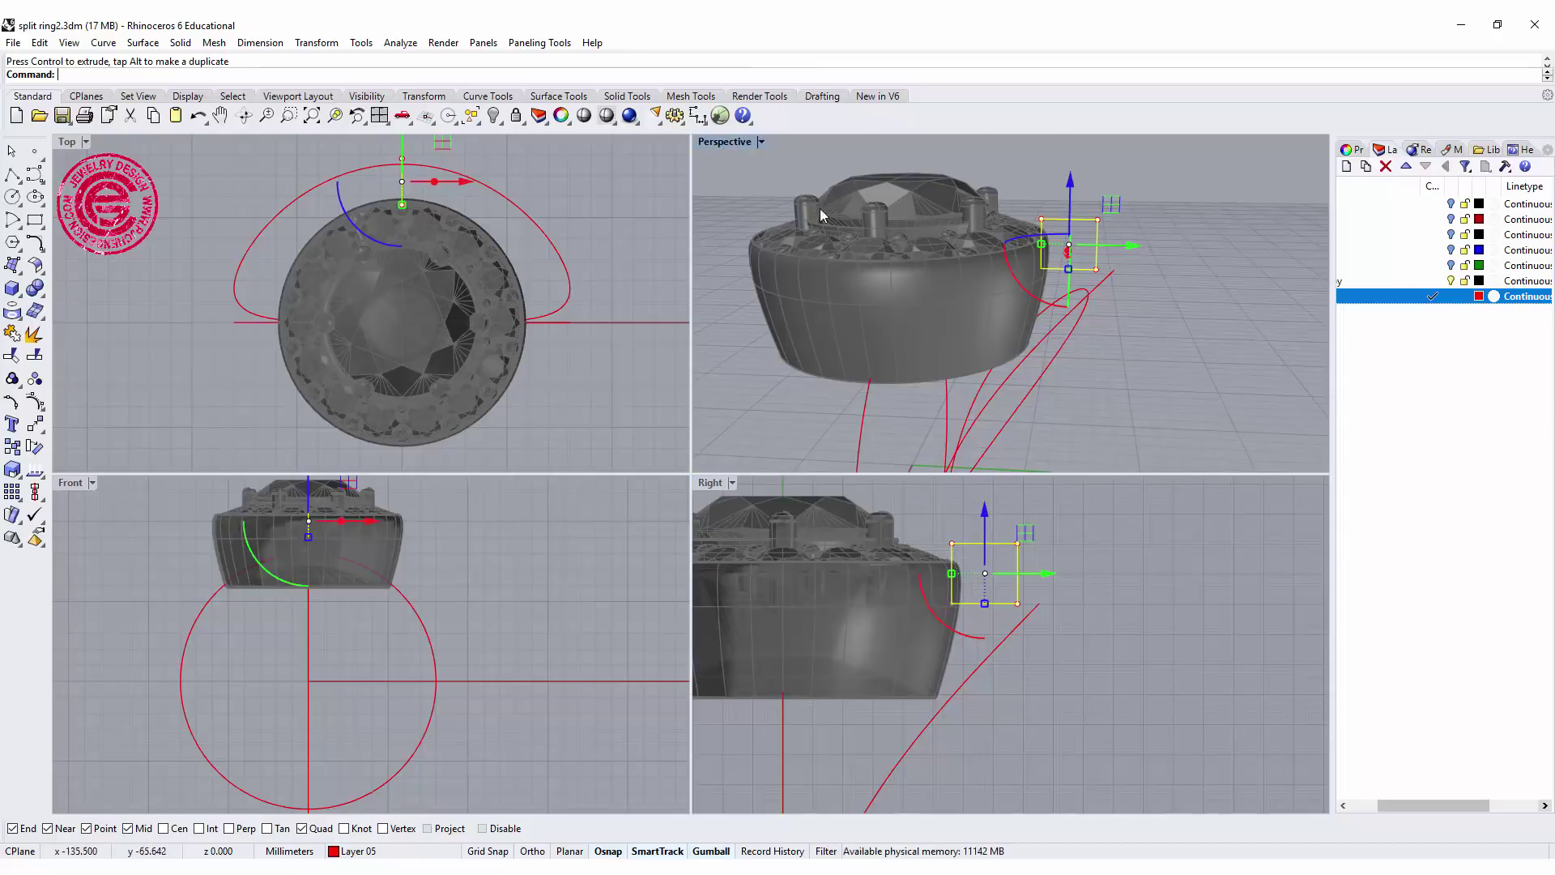
left_click(1228, 253)
right_click_drag(1228, 253, 1090, 296)
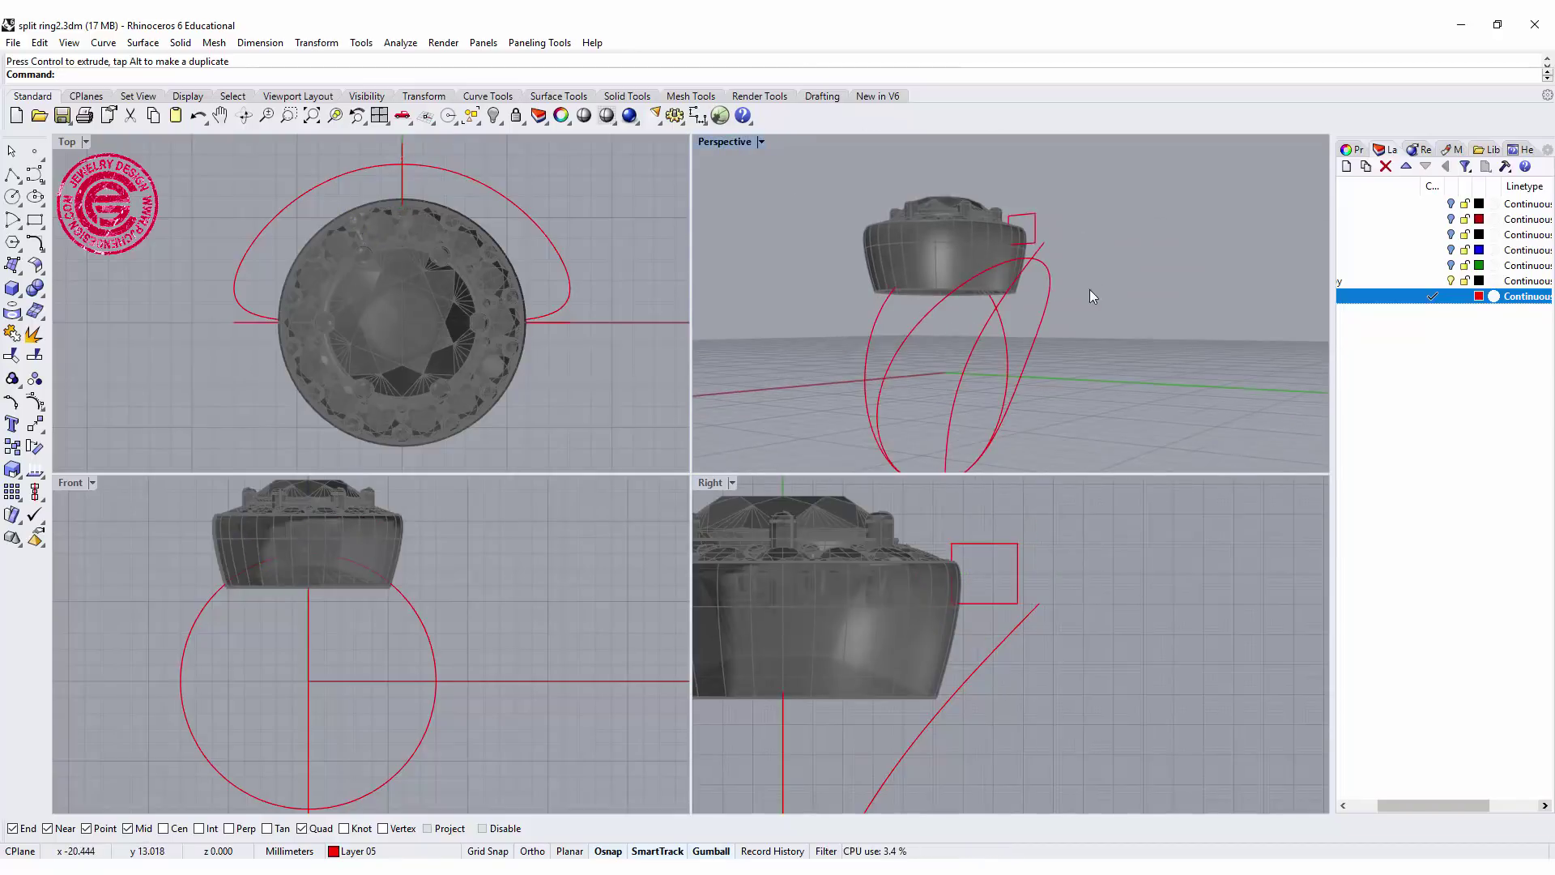
Step: Start a Sweep 1 Rail along the flared shank curve, using the upper and bottom rectangles as cross sections
double_click(721, 142)
right_click_drag(794, 405, 826, 406)
left_click(142, 43)
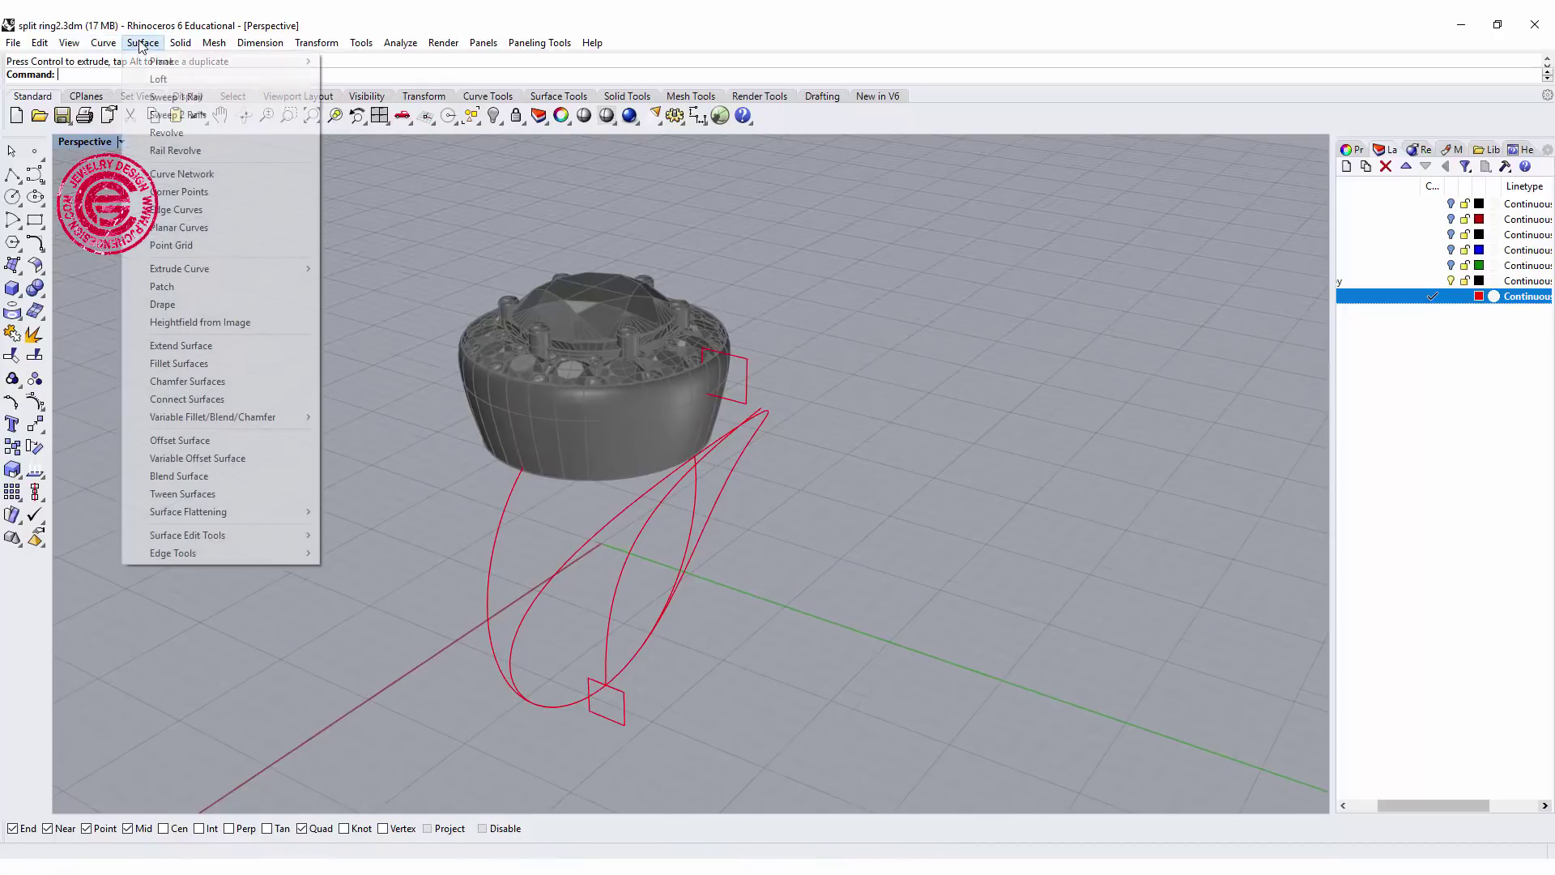
left_click(170, 101)
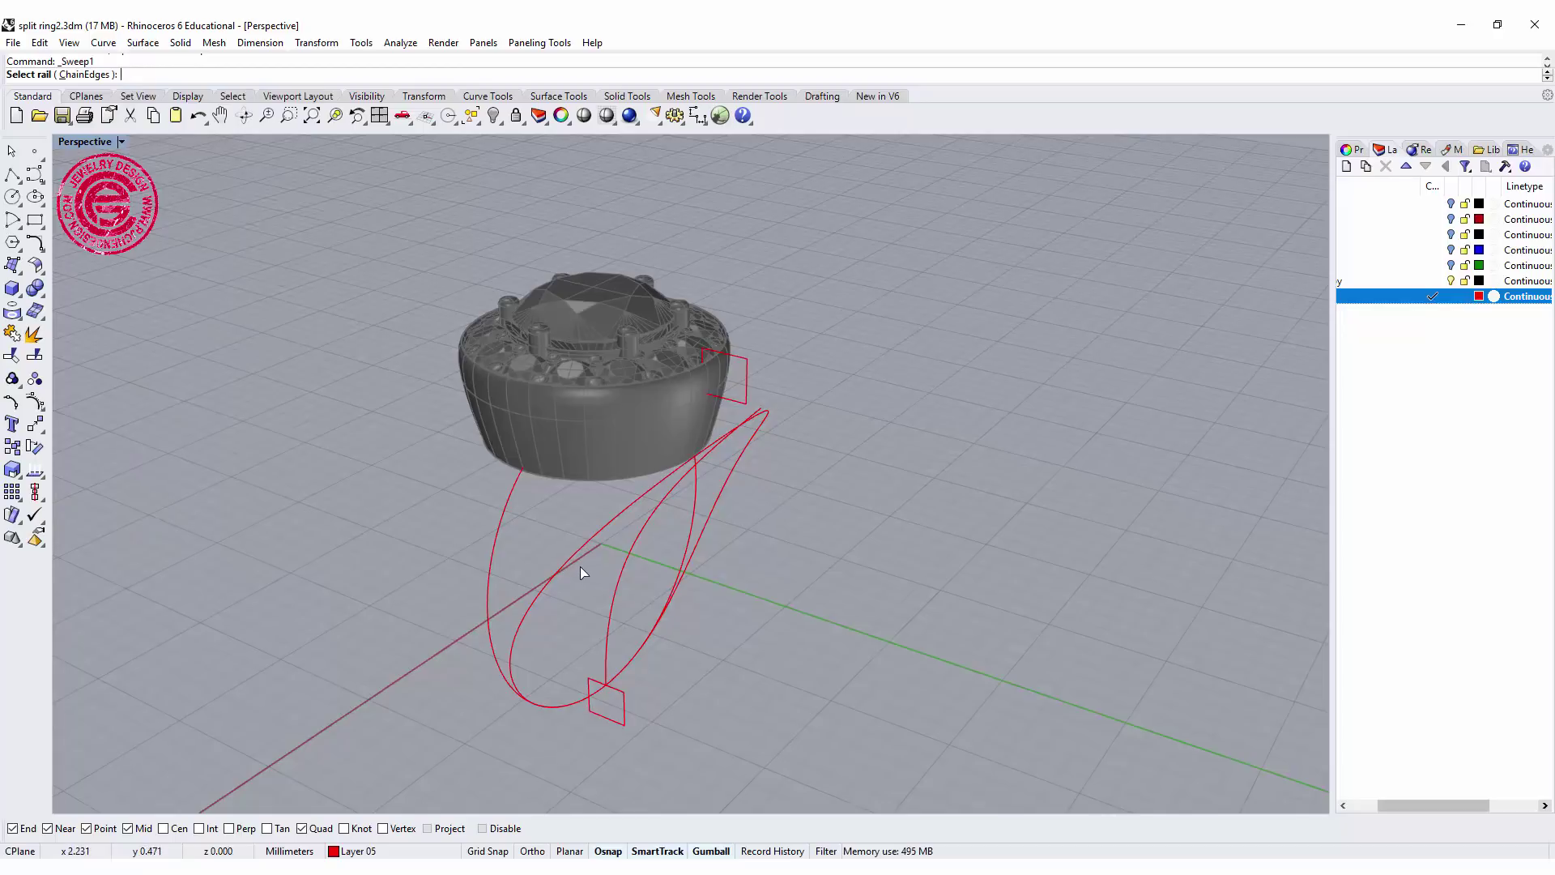
right_click_drag(656, 585, 643, 587)
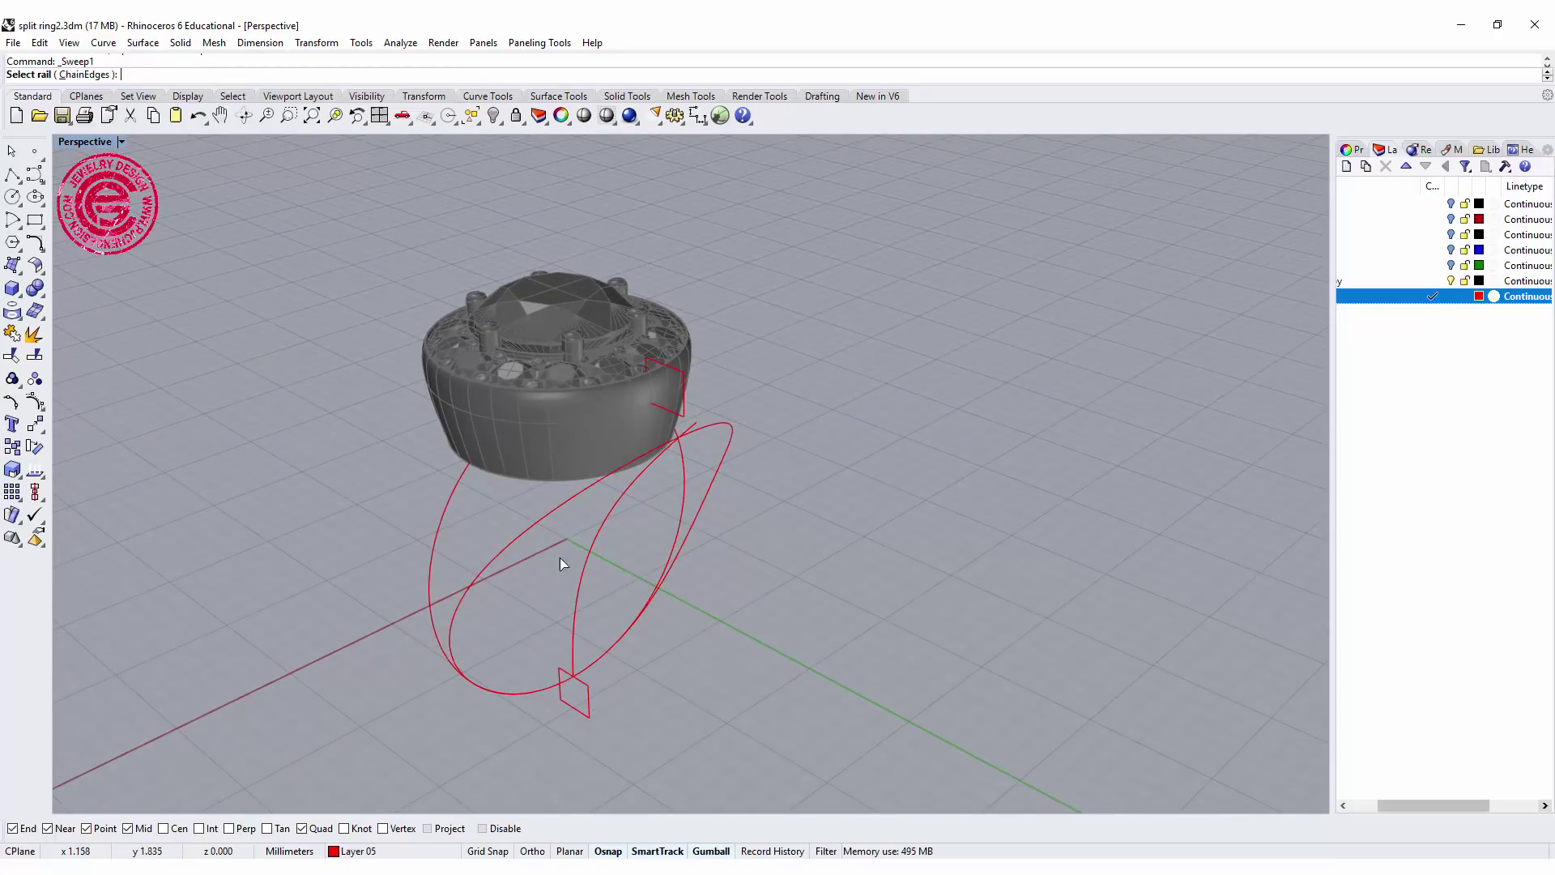
left_click(532, 526)
left_click(683, 400)
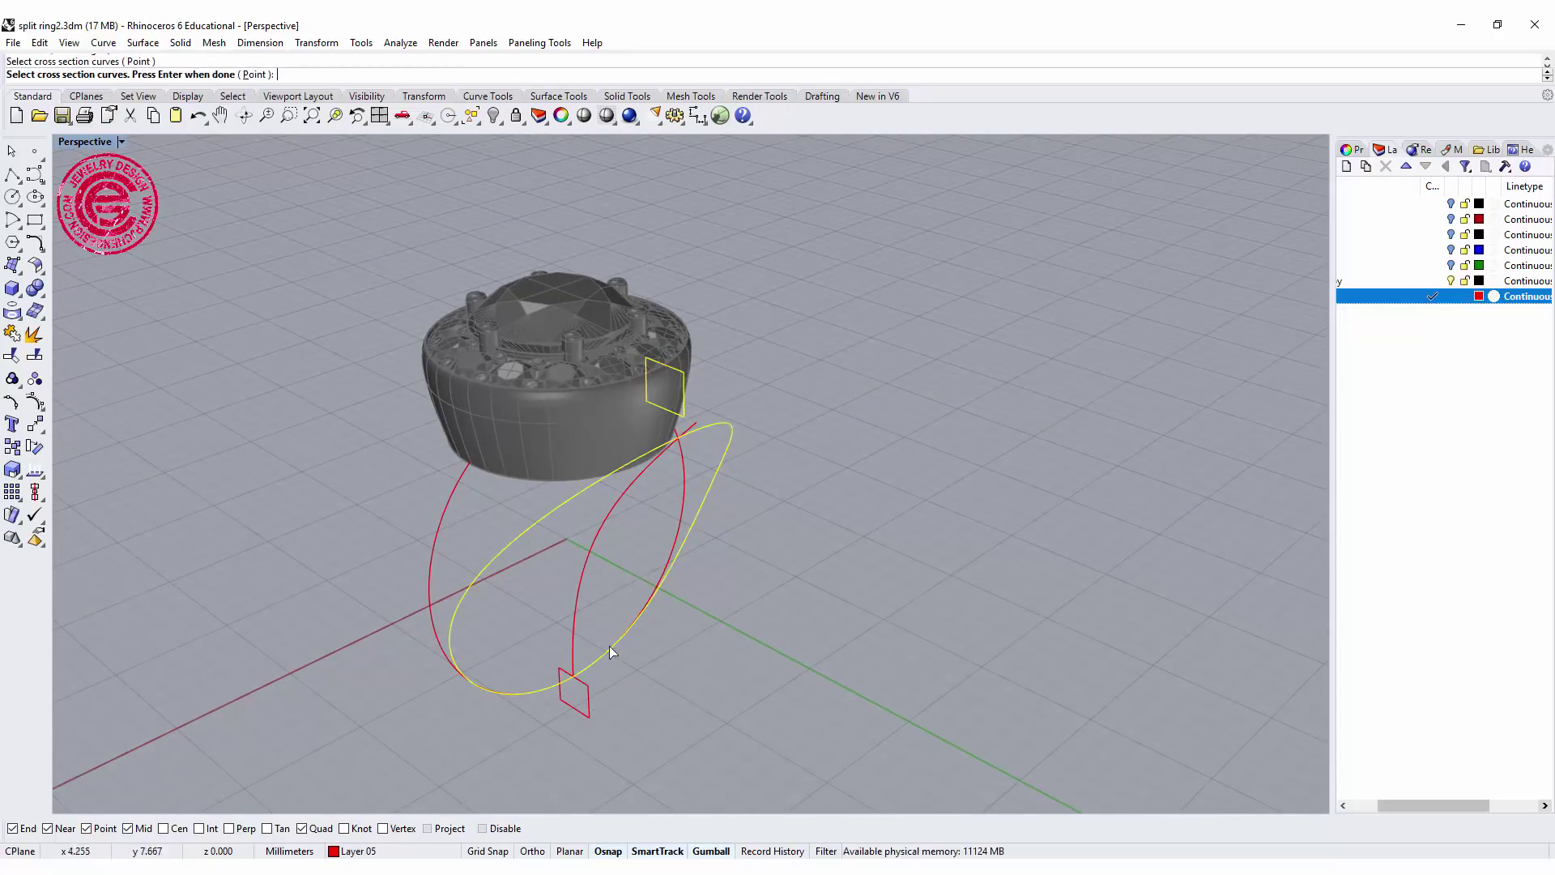
left_click(589, 695)
key("Return")
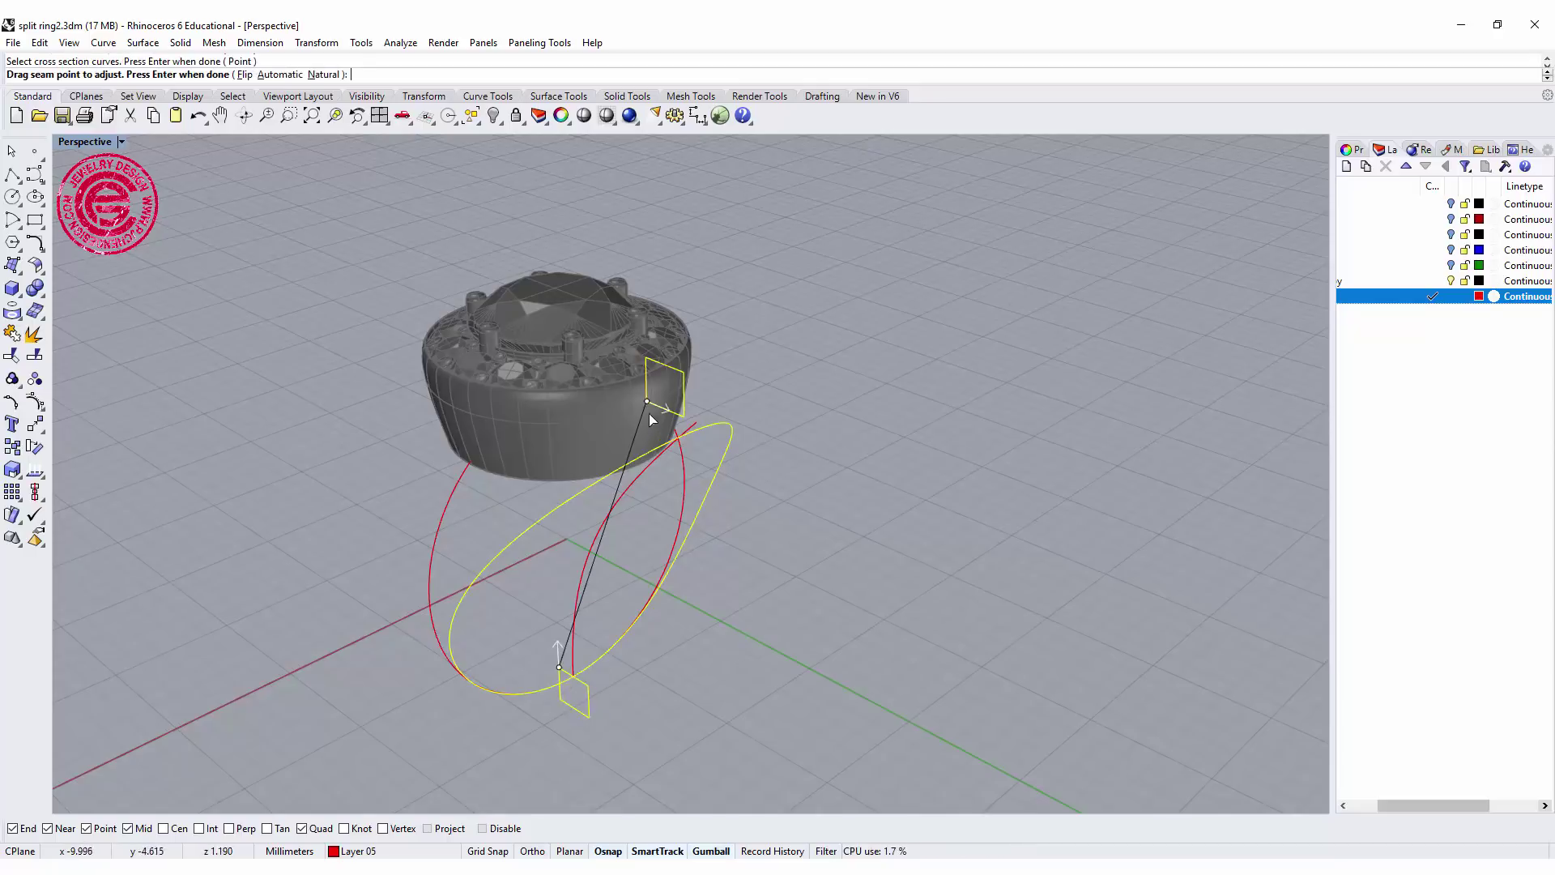
Step: Align the seams at the upper rectangle's lower midpoint and the bottom rectangle's upper midpoint, and create a closed sweep
left_click_drag(653, 416, 664, 409)
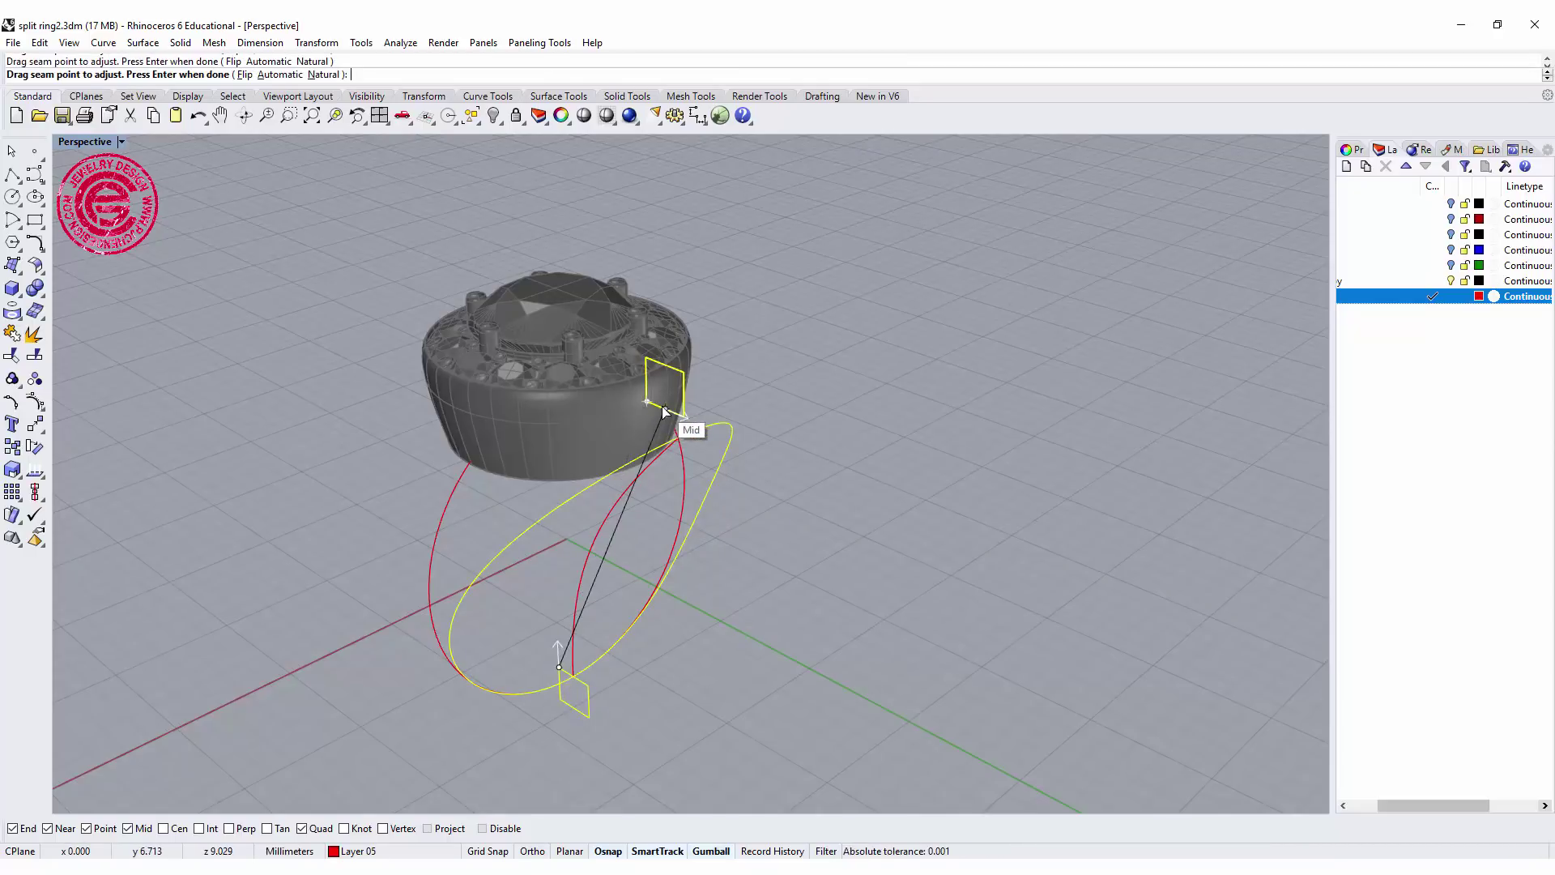
left_click_drag(559, 667, 575, 676)
mouse_move(791, 595)
right_mouse_down()
mouse_move(907, 559)
mouse_move(795, 576)
mouse_move(1131, 496)
mouse_move(780, 579)
mouse_move(797, 571)
right_mouse_up()
key("Return")
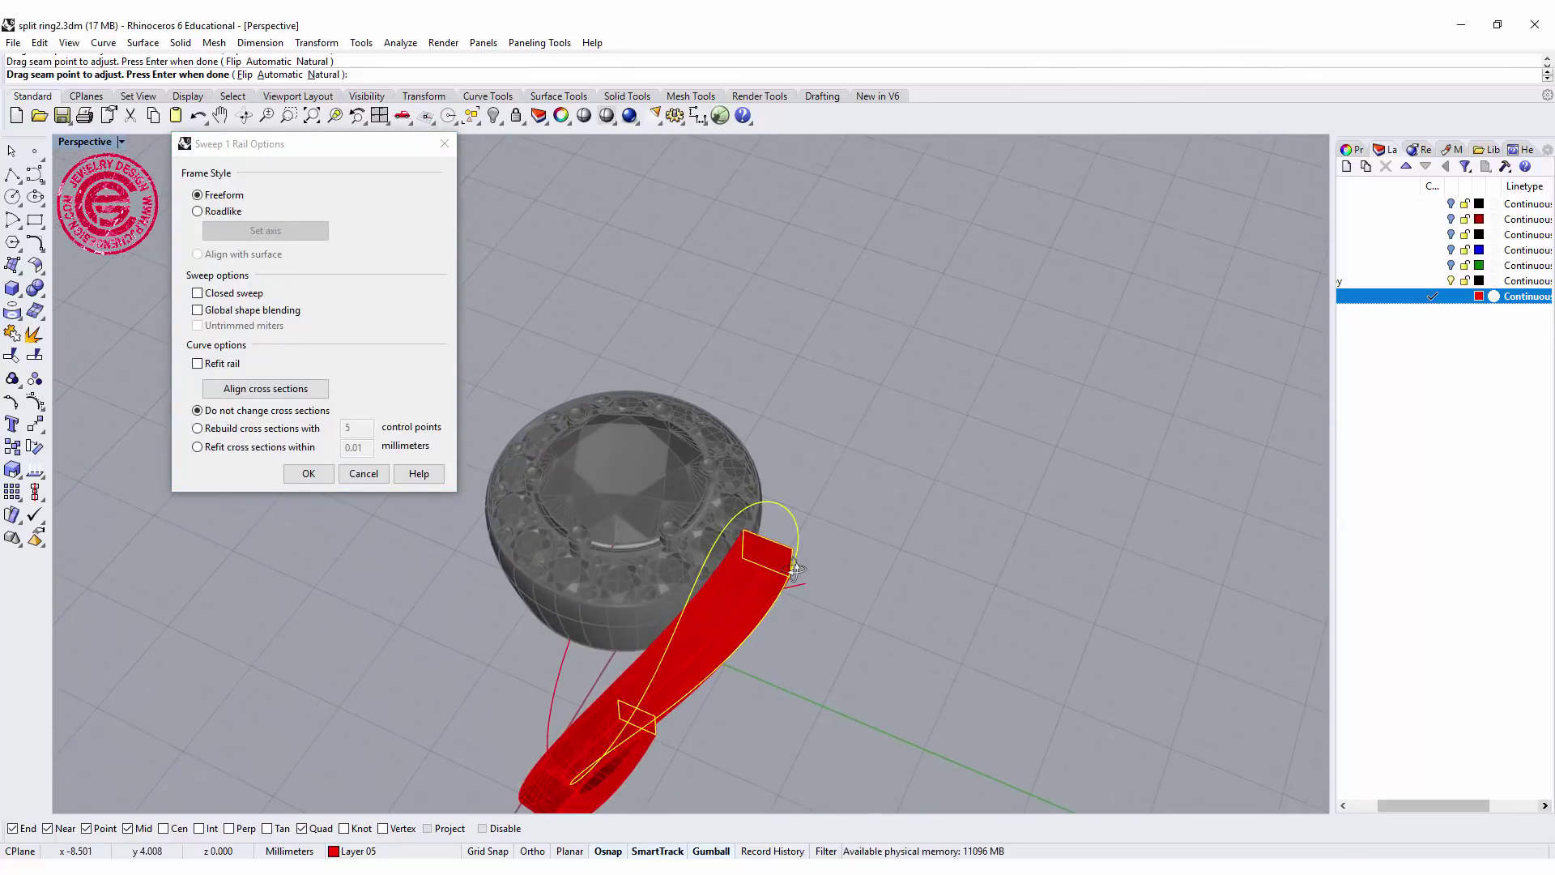
left_click(197, 293)
left_click(308, 474)
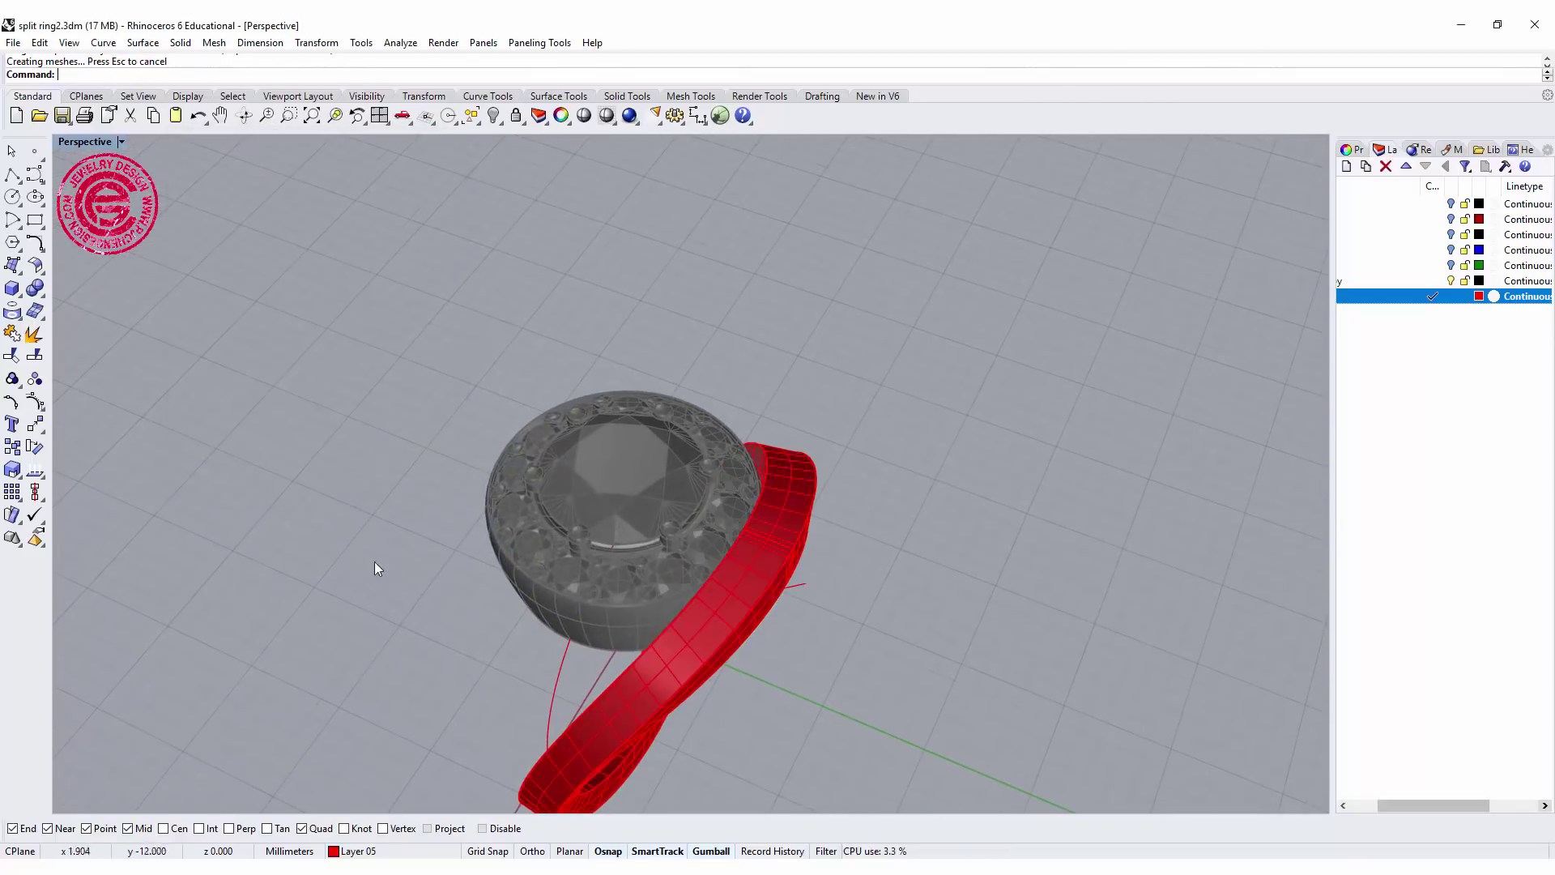
Step: Check how the swept shank meets the halo head from the side and delete the sweep
right_click_drag(375, 566, 431, 462)
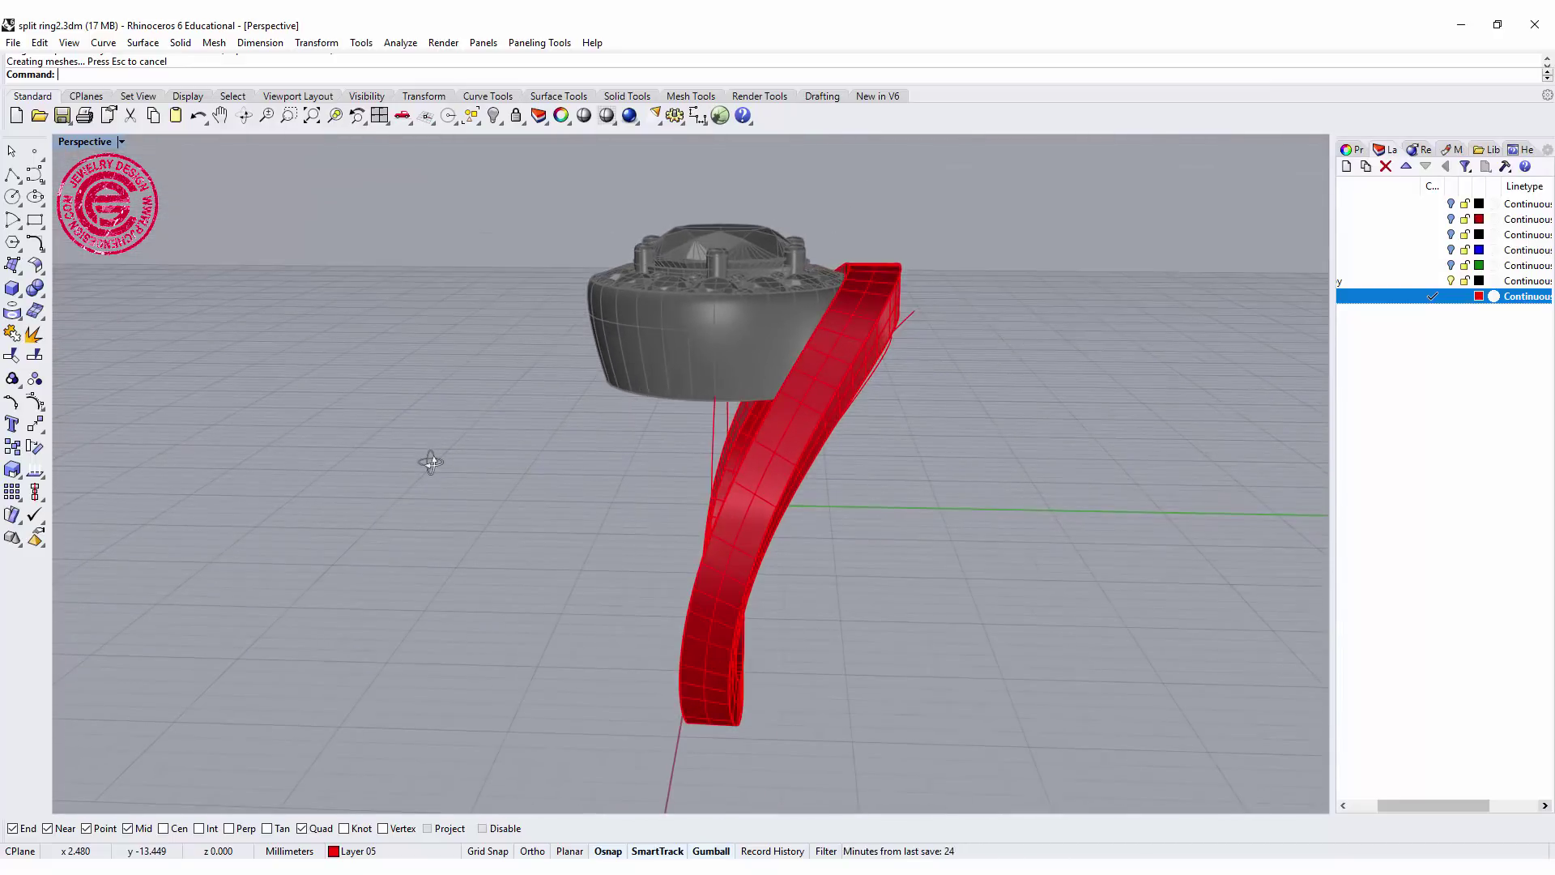
scroll(890, 288, "up", 2)
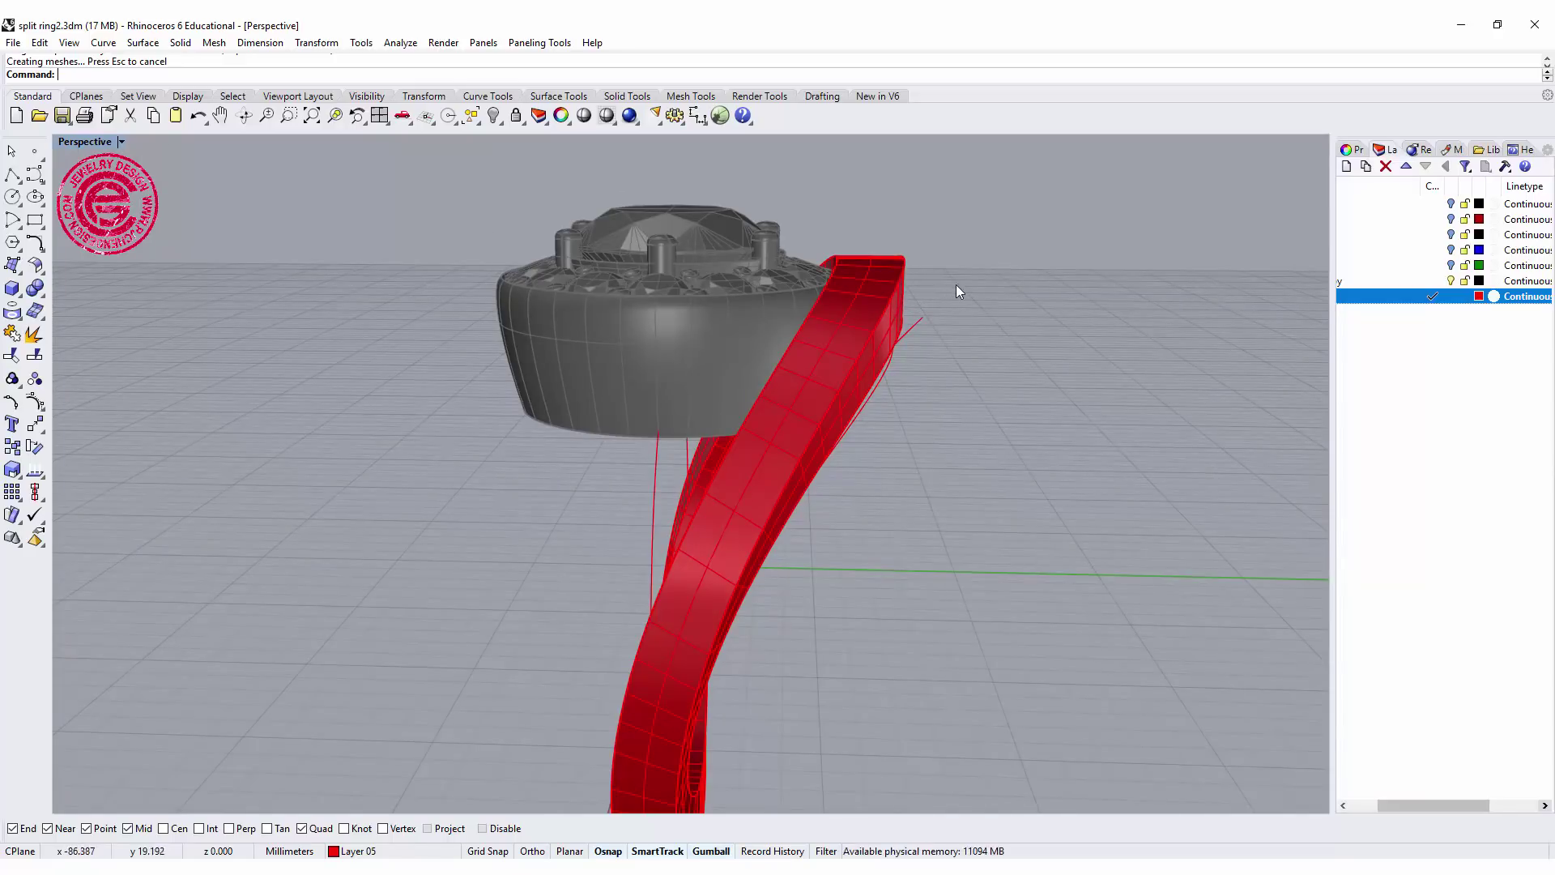
right_click_drag(1005, 314, 782, 322)
mouse_move(939, 356)
right_mouse_down()
mouse_move(1017, 319)
mouse_move(959, 333)
right_mouse_up()
left_click(899, 245)
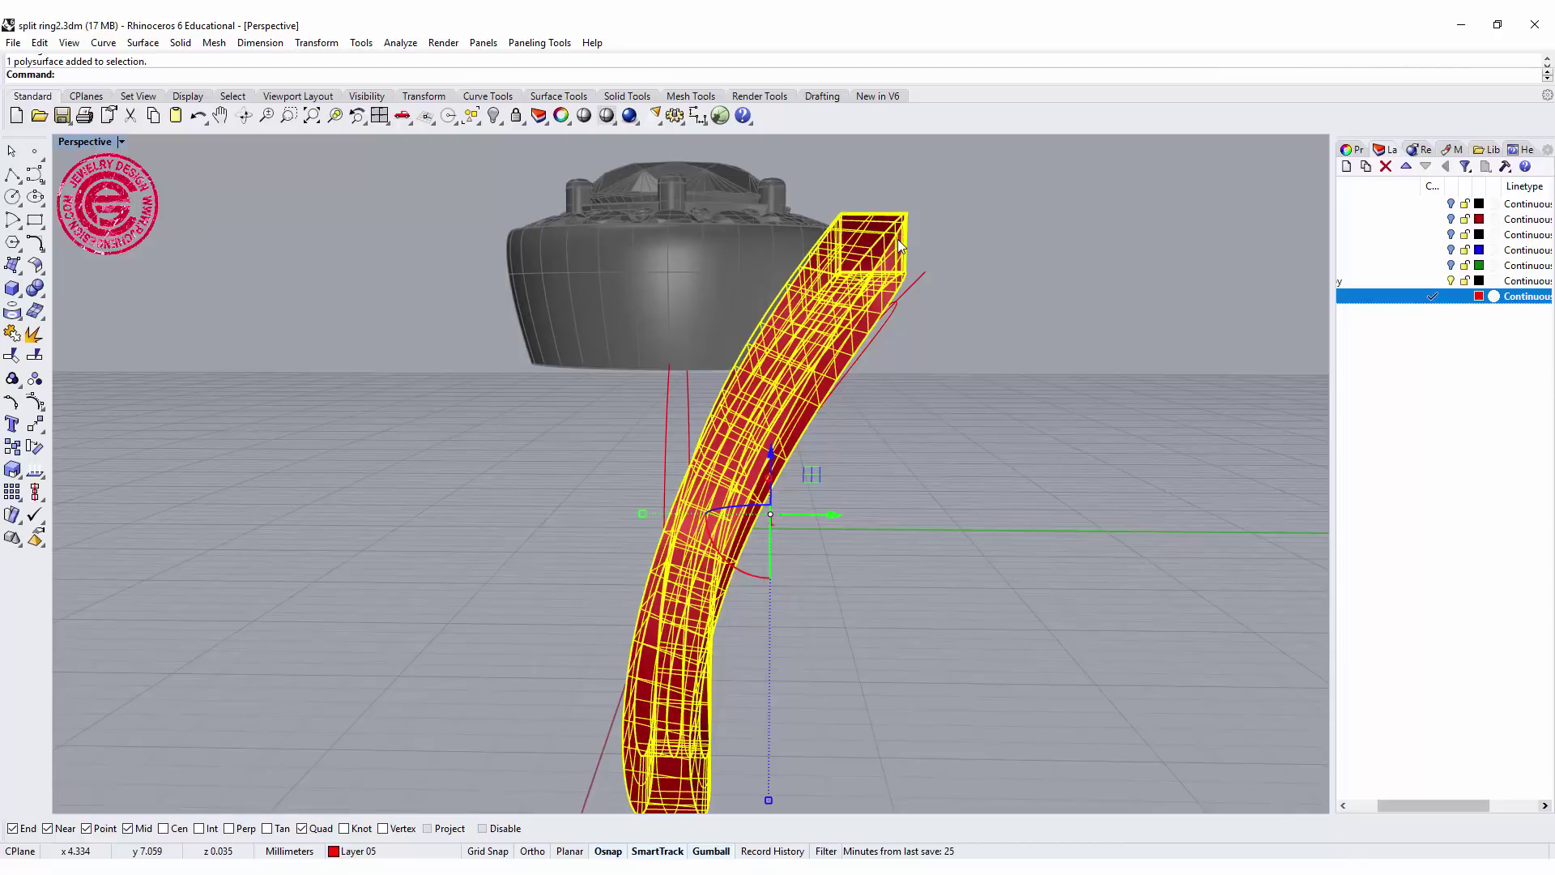
key("Delete")
Step: Move the upper rectangle by its lower outer corner to the quadrant point at the top of the flared shank curve
right_click_drag(823, 391, 954, 301)
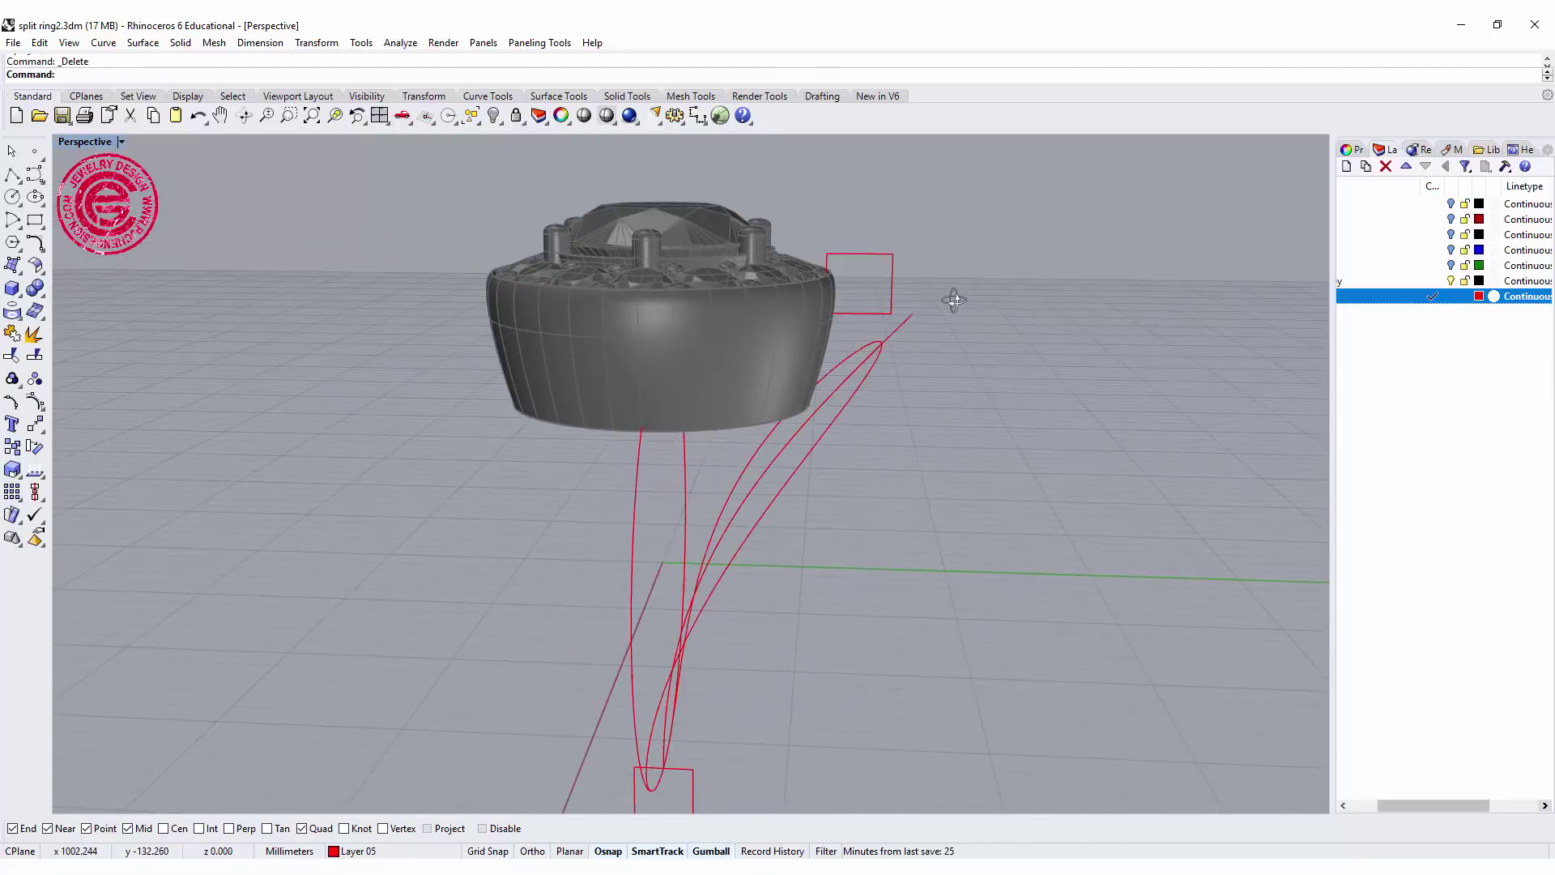
left_click(883, 321)
mouse_move(899, 388)
right_mouse_down()
mouse_move(878, 381)
mouse_move(898, 362)
right_mouse_up()
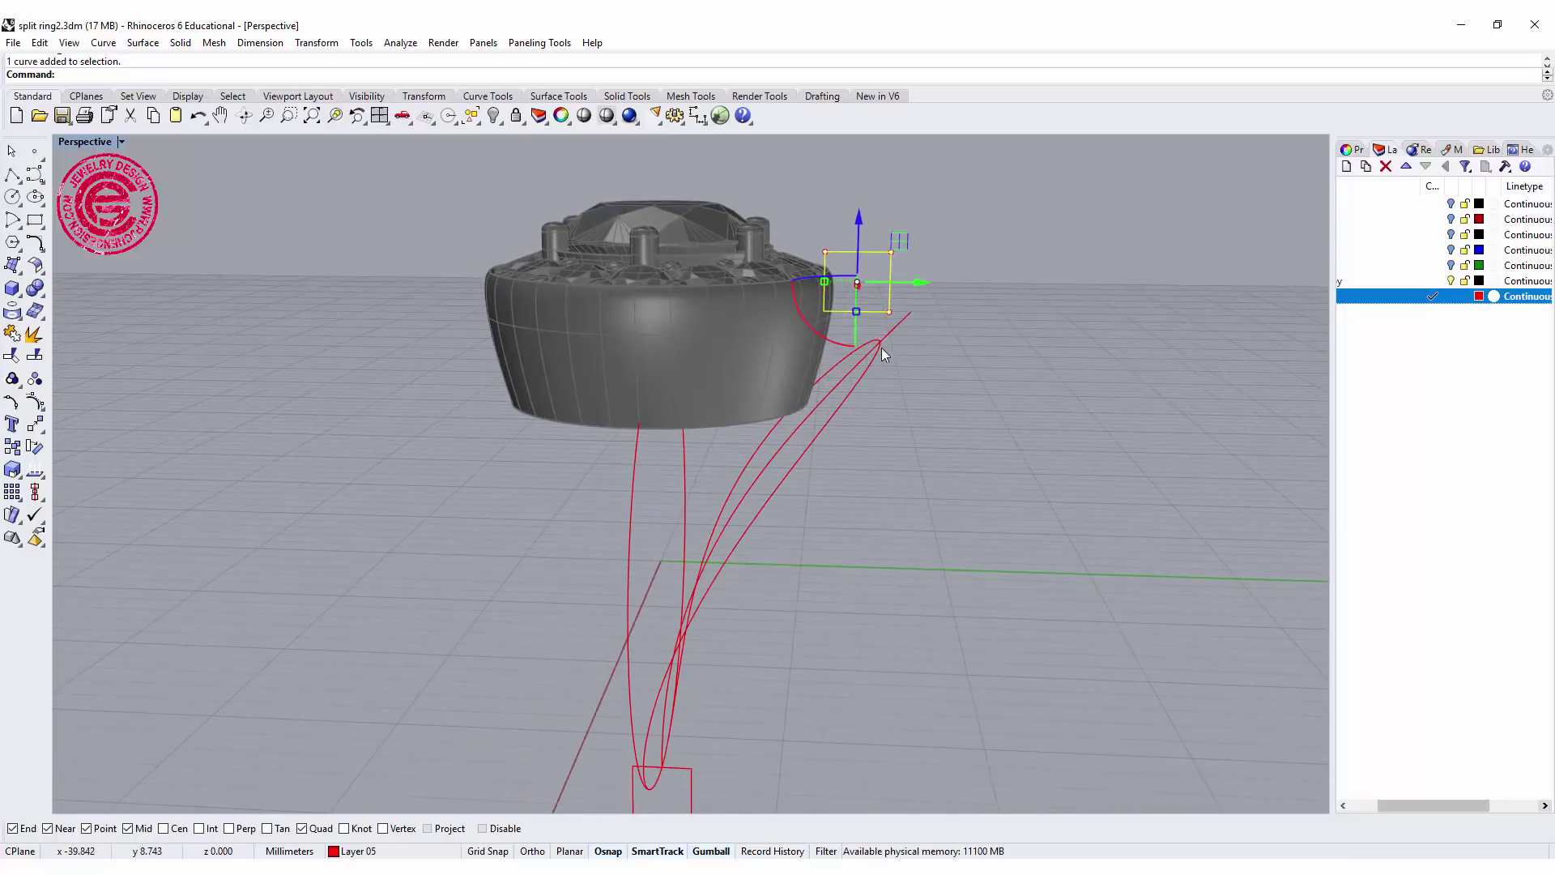
left_click(35, 425)
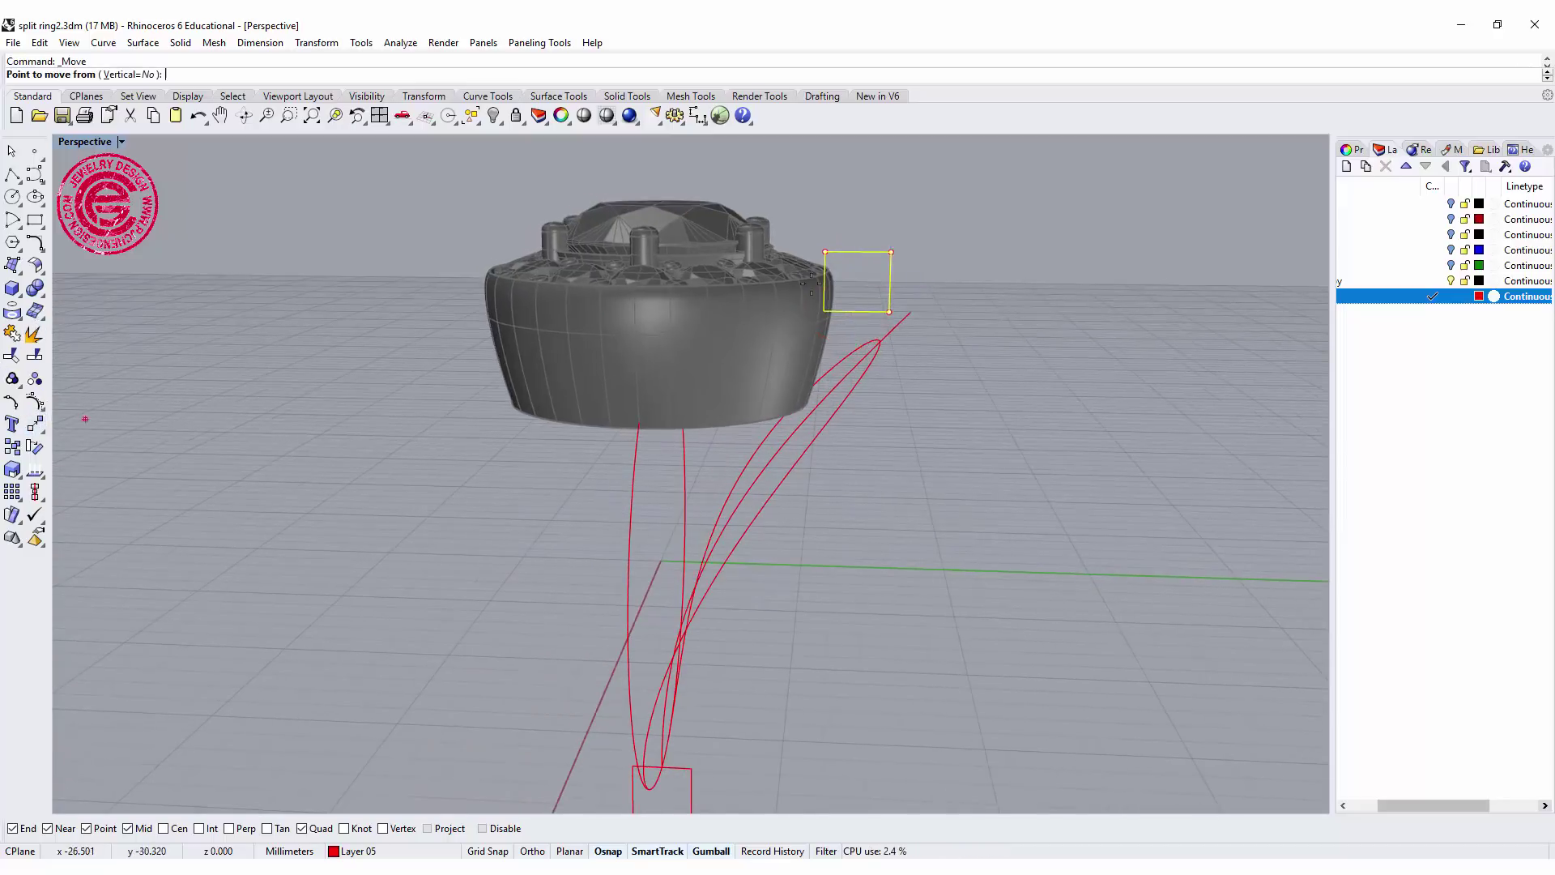
left_click(889, 312)
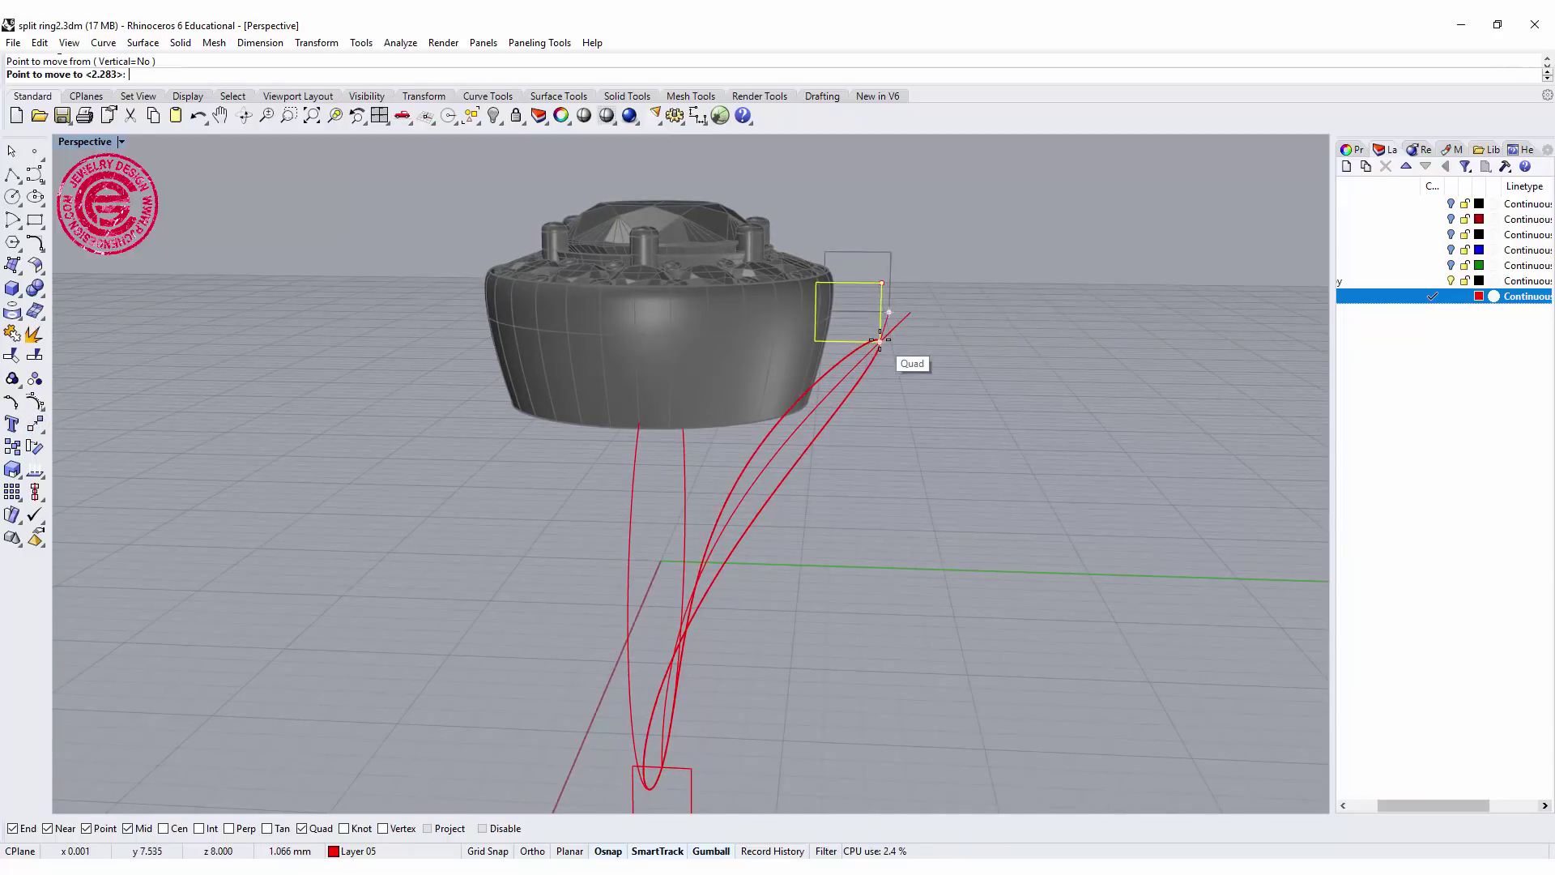
left_click(880, 340)
key("Escape")
Step: Shift the upper rectangle slightly outward so that it overlaps less of the halo head's rim
right_click_drag(949, 385, 863, 387)
left_click(854, 381)
scroll(854, 380, "up", 3)
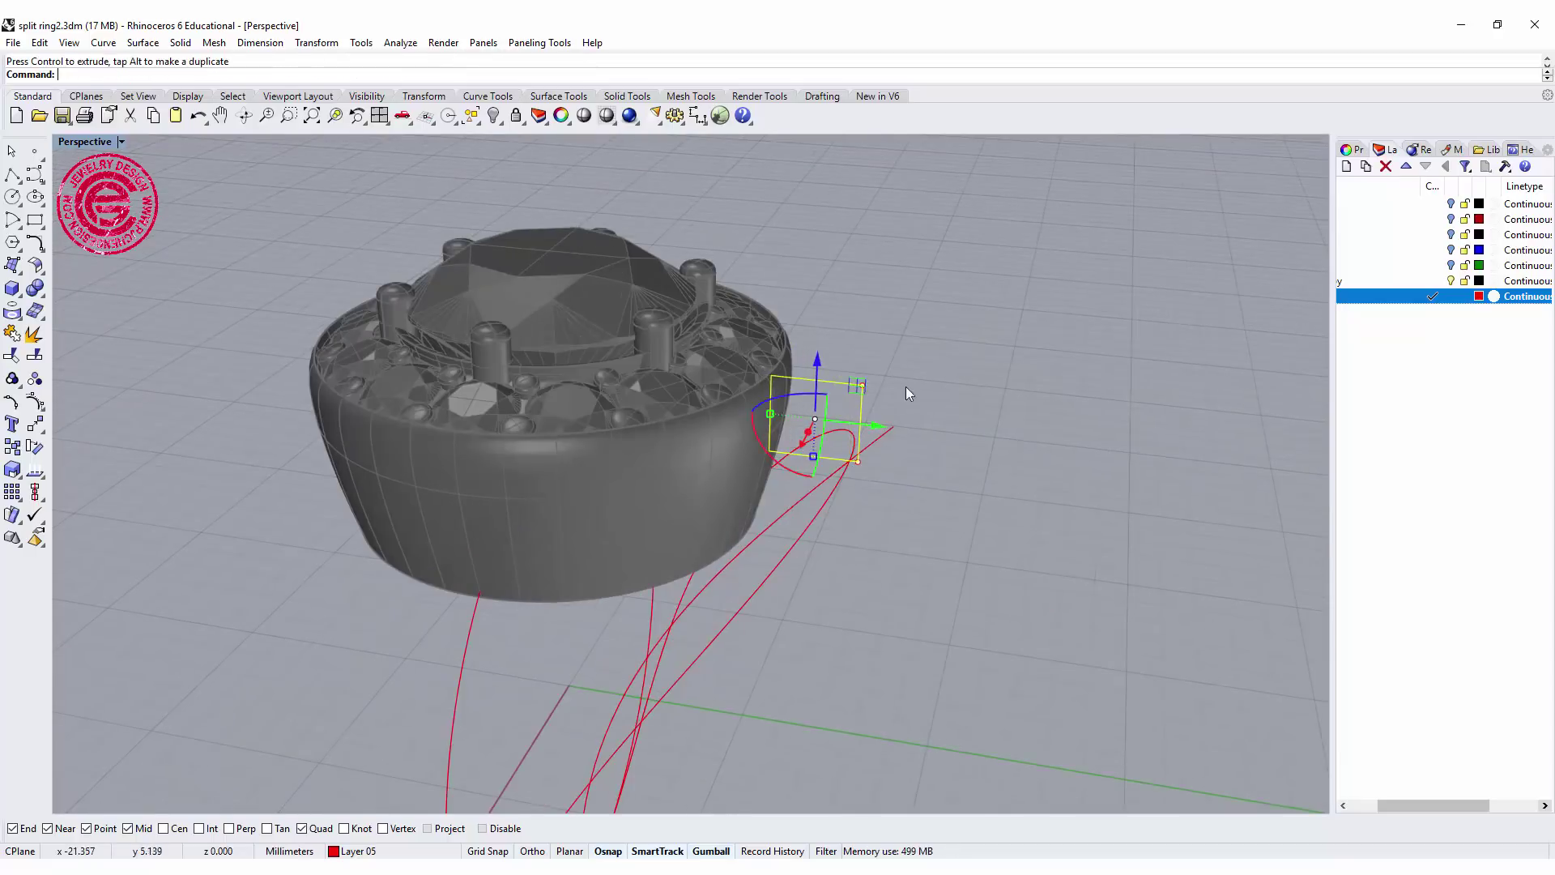
right_click_drag(905, 386, 993, 433)
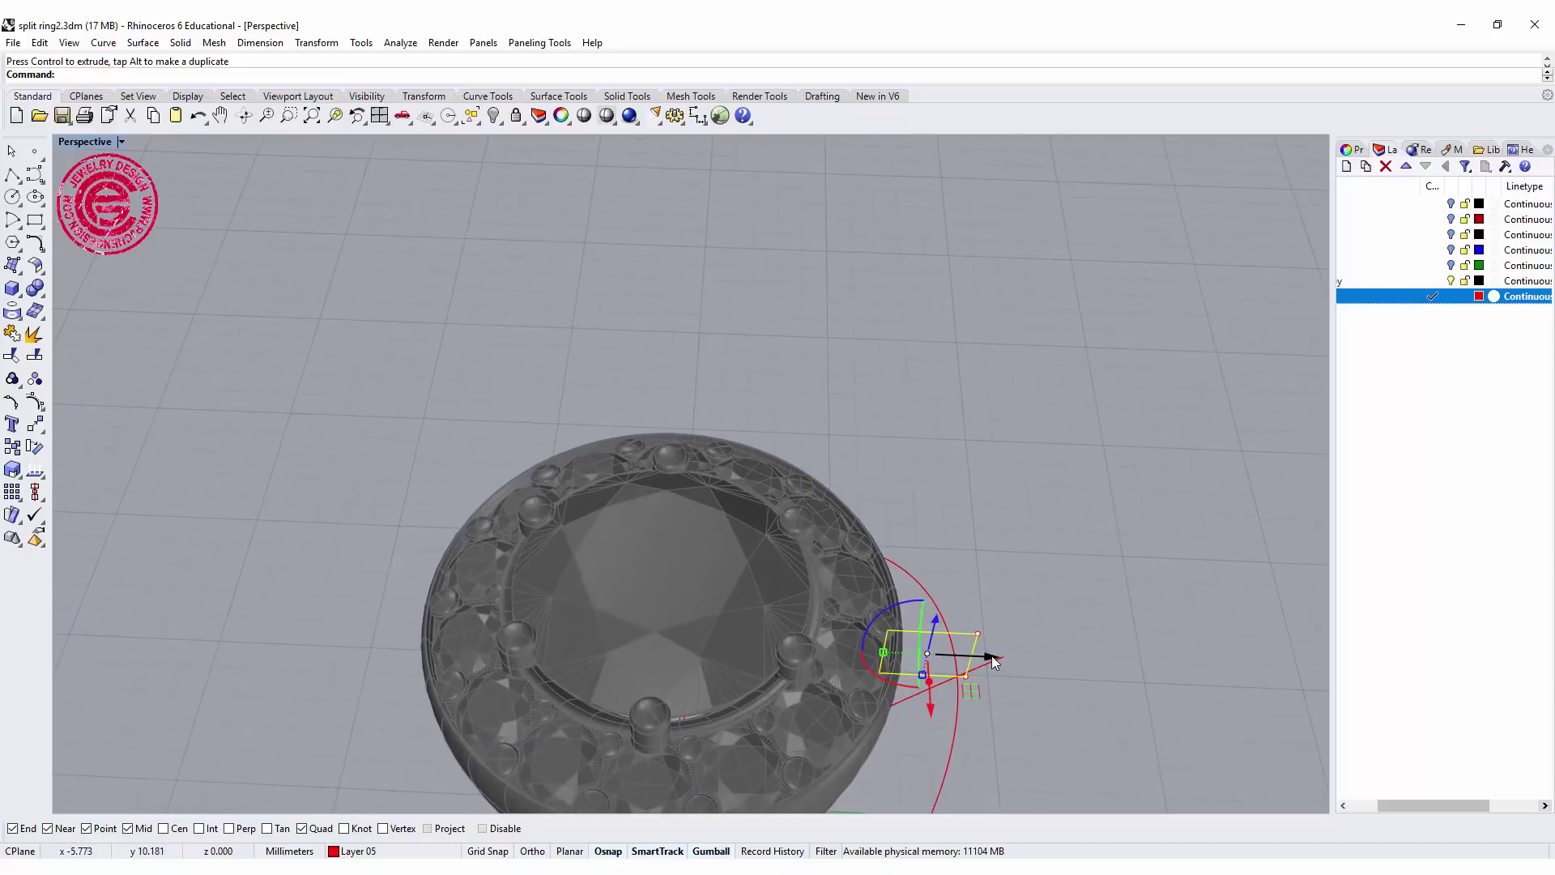
left_click_drag(994, 663, 999, 600)
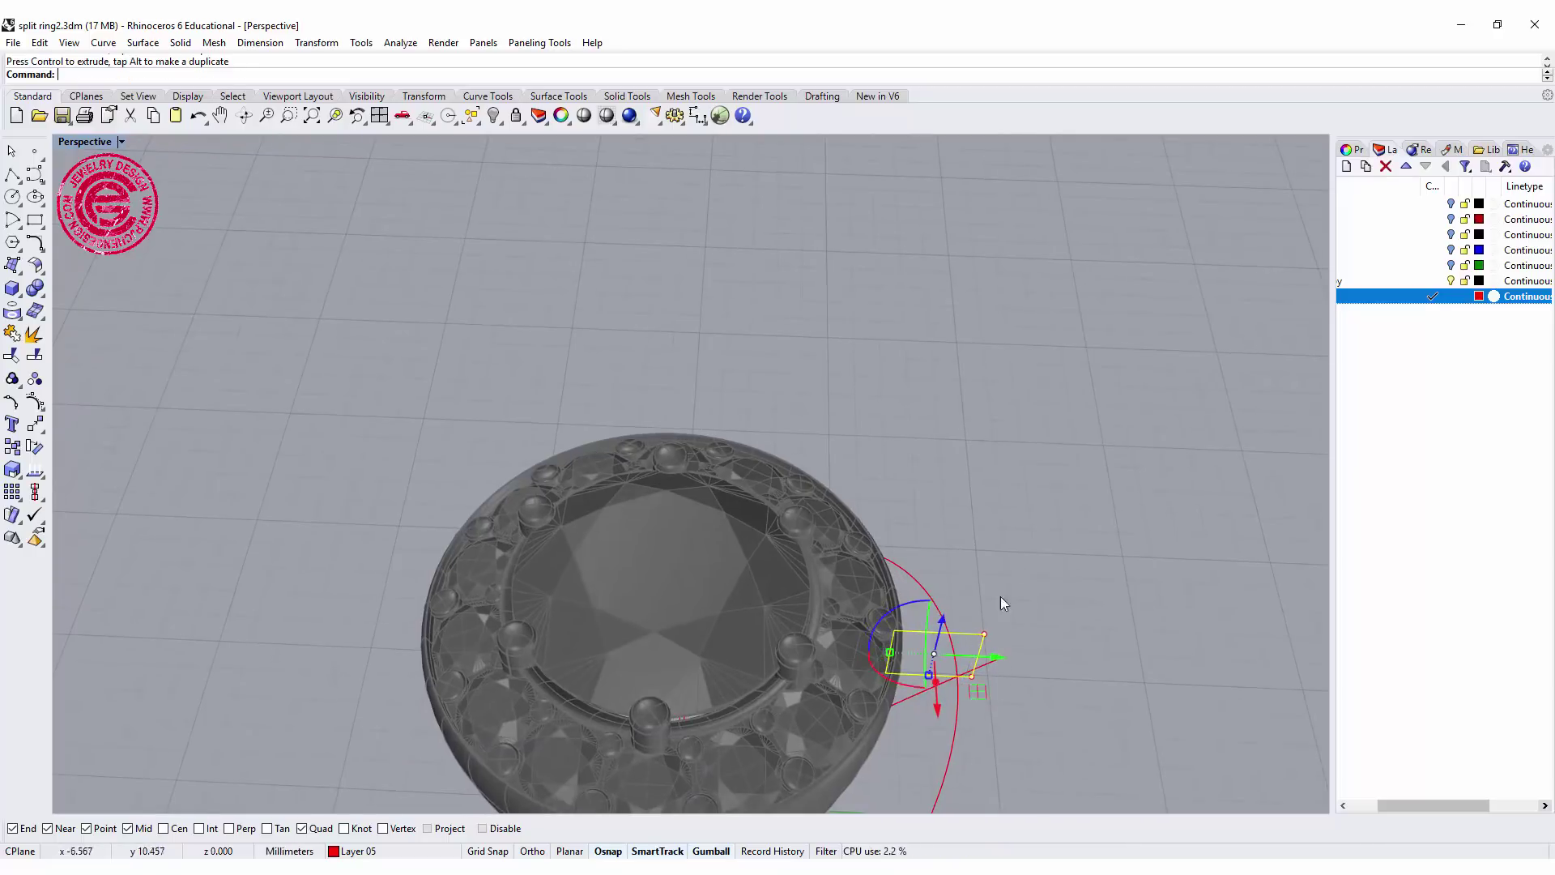
left_click(1004, 603)
Step: Start a new Sweep 1 Rail along the flared shank curve with the bottom and repositioned upper rectangles as cross sections
right_click_drag(1042, 622, 992, 450)
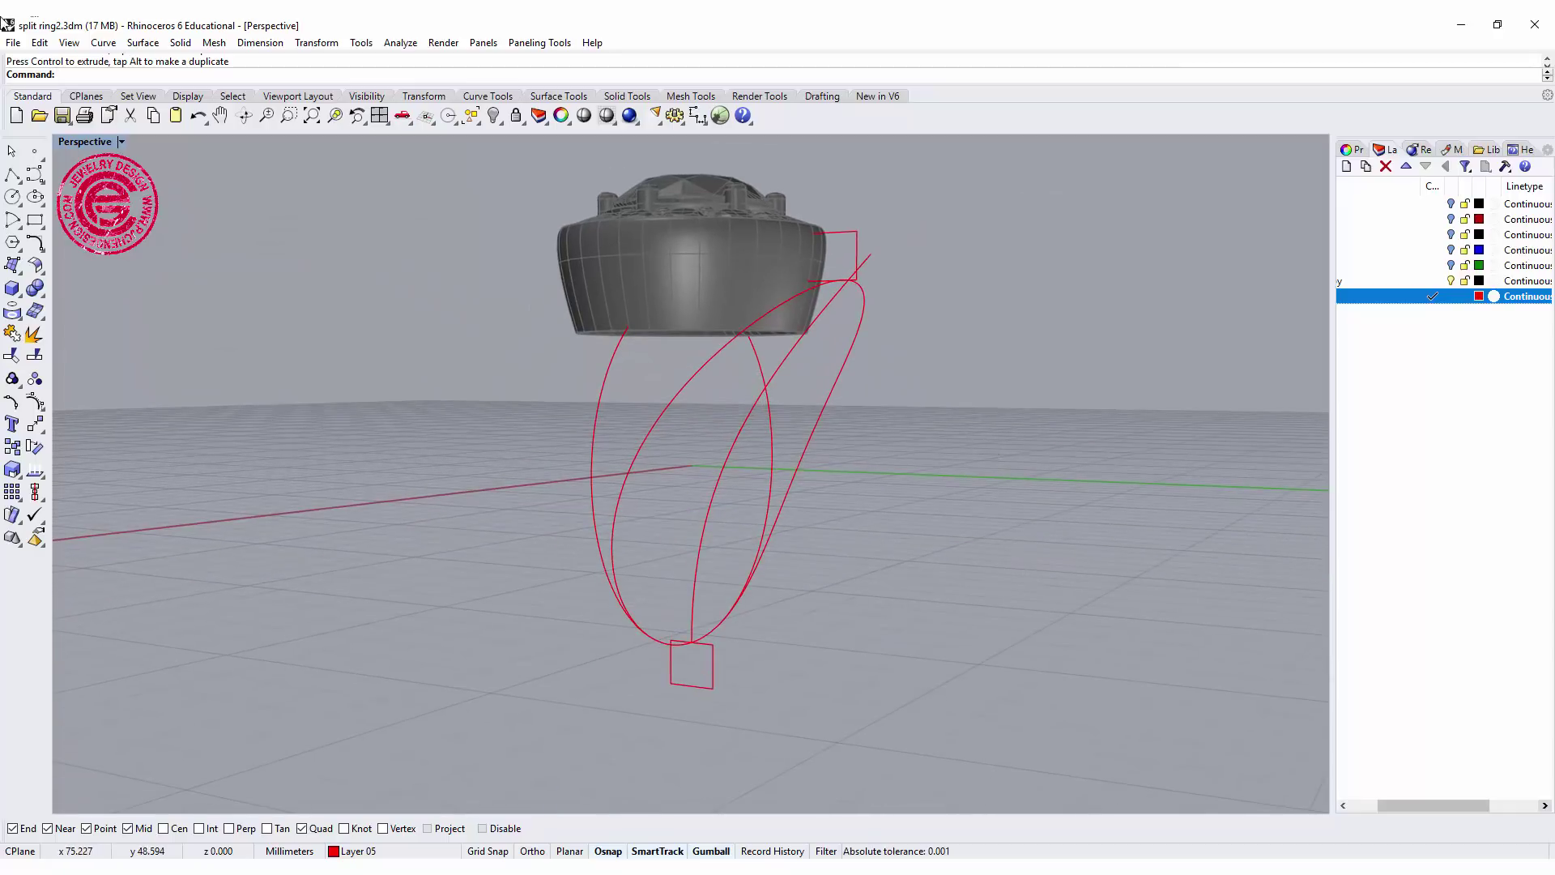
left_click(143, 43)
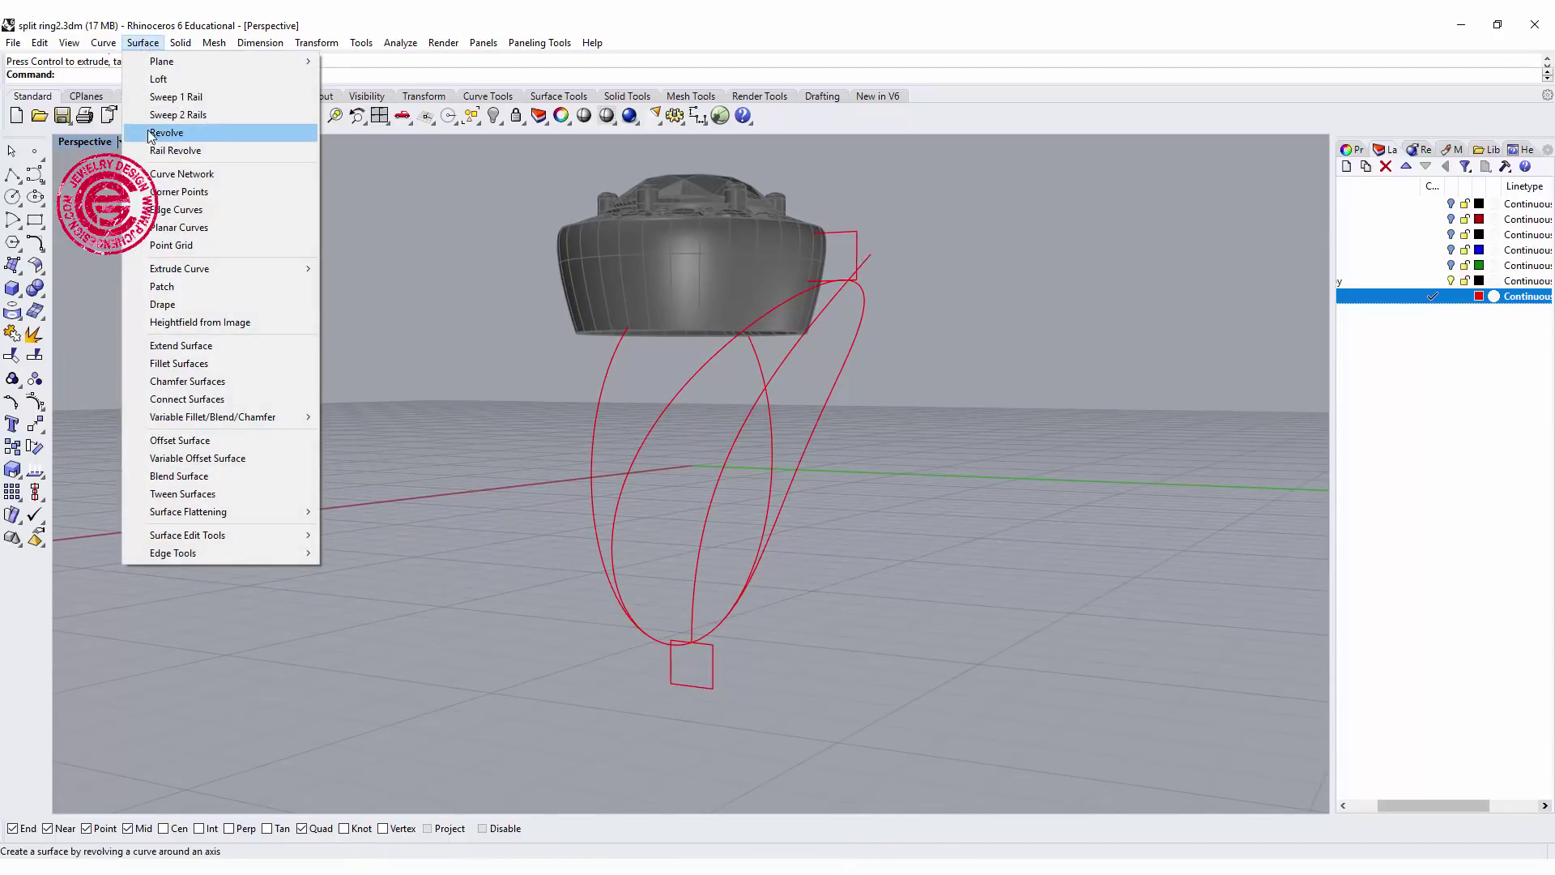
left_click(164, 98)
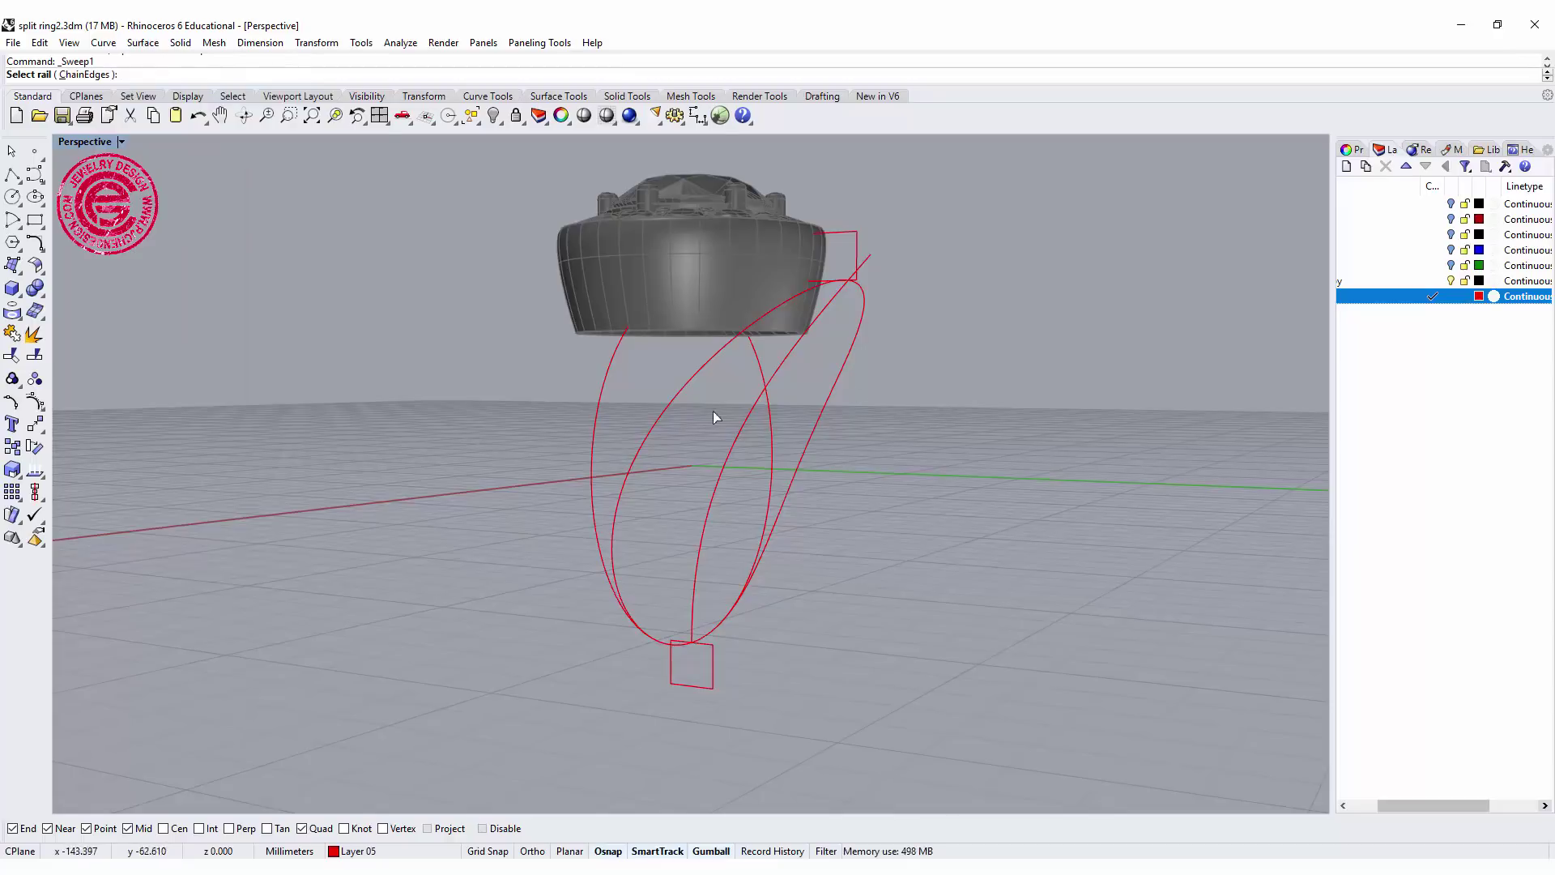
left_click(687, 386)
left_click(716, 648)
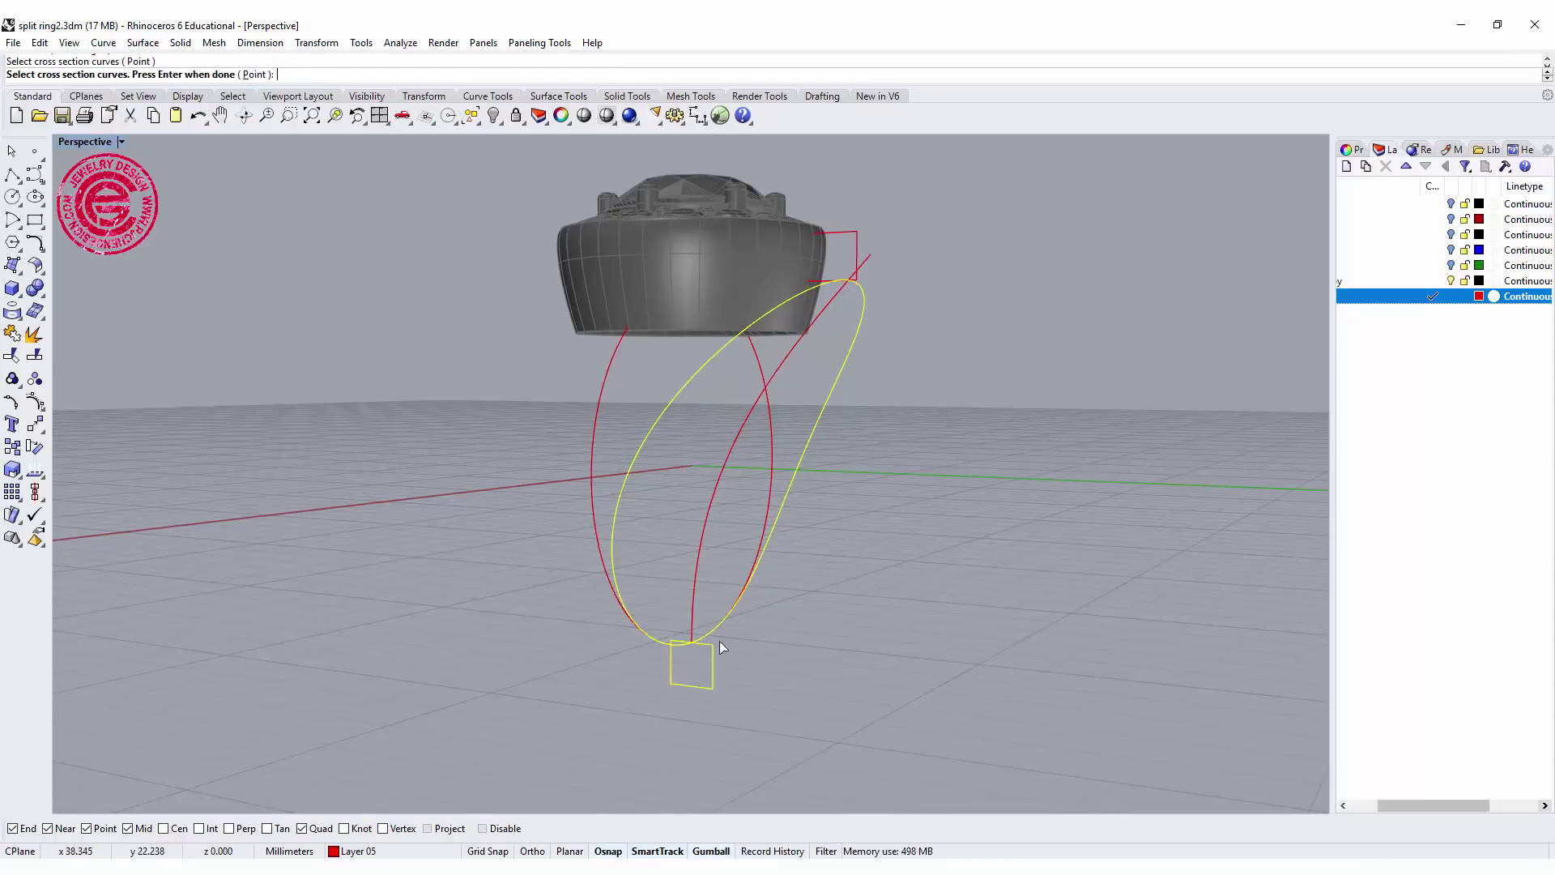
left_click(845, 240)
key("Return")
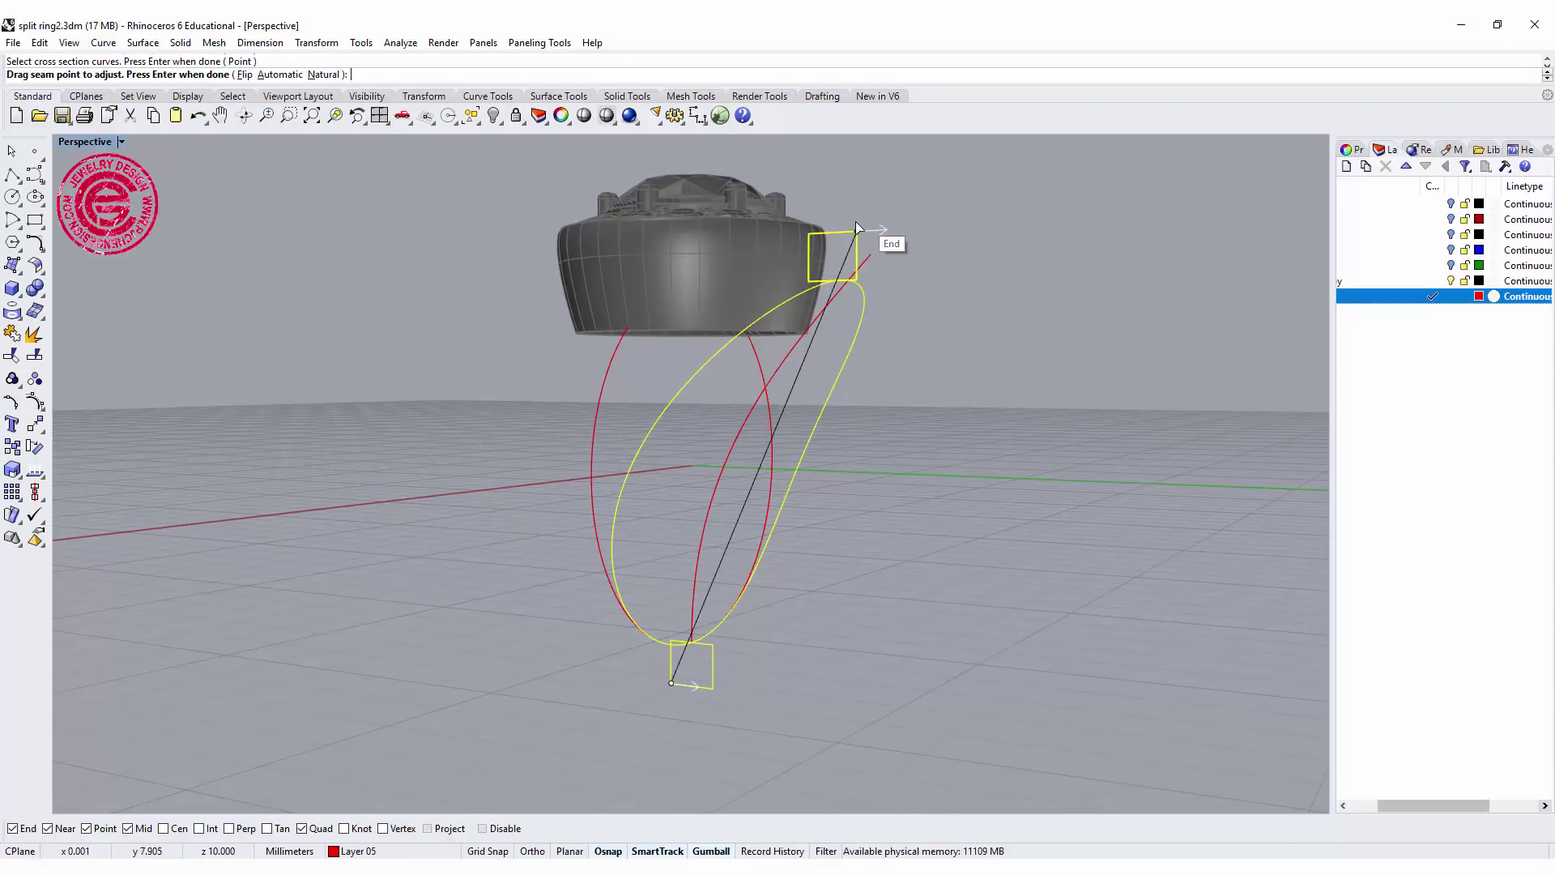
Step: Set the seams at the facing edge midpoints of both rectangles and create the shank as a closed sweep
left_click_drag(860, 234, 834, 292)
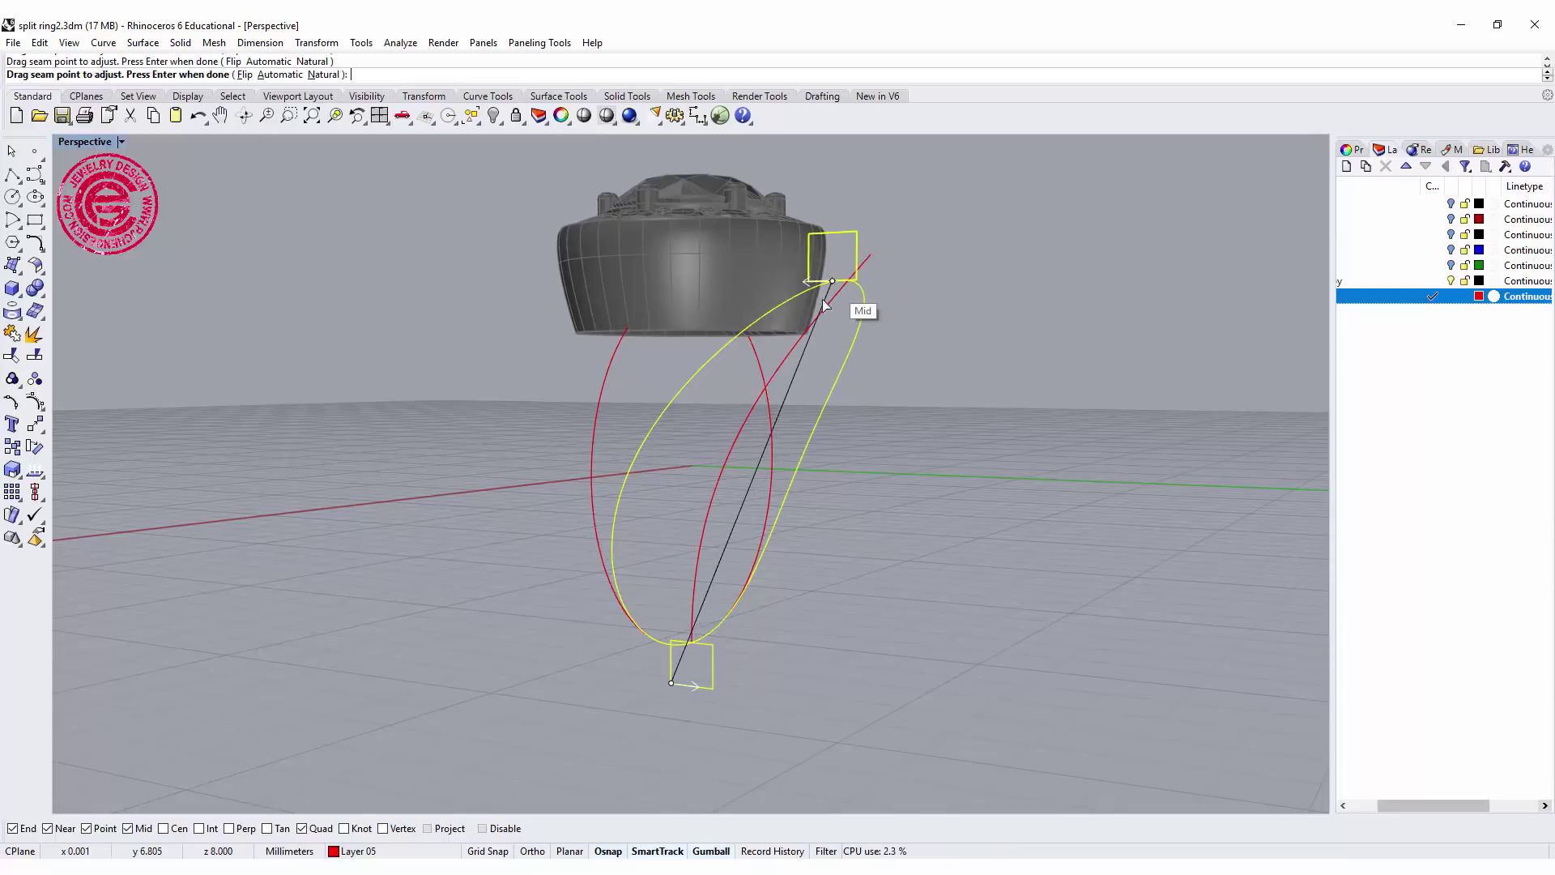
left_click_drag(671, 683, 691, 641)
key("Return")
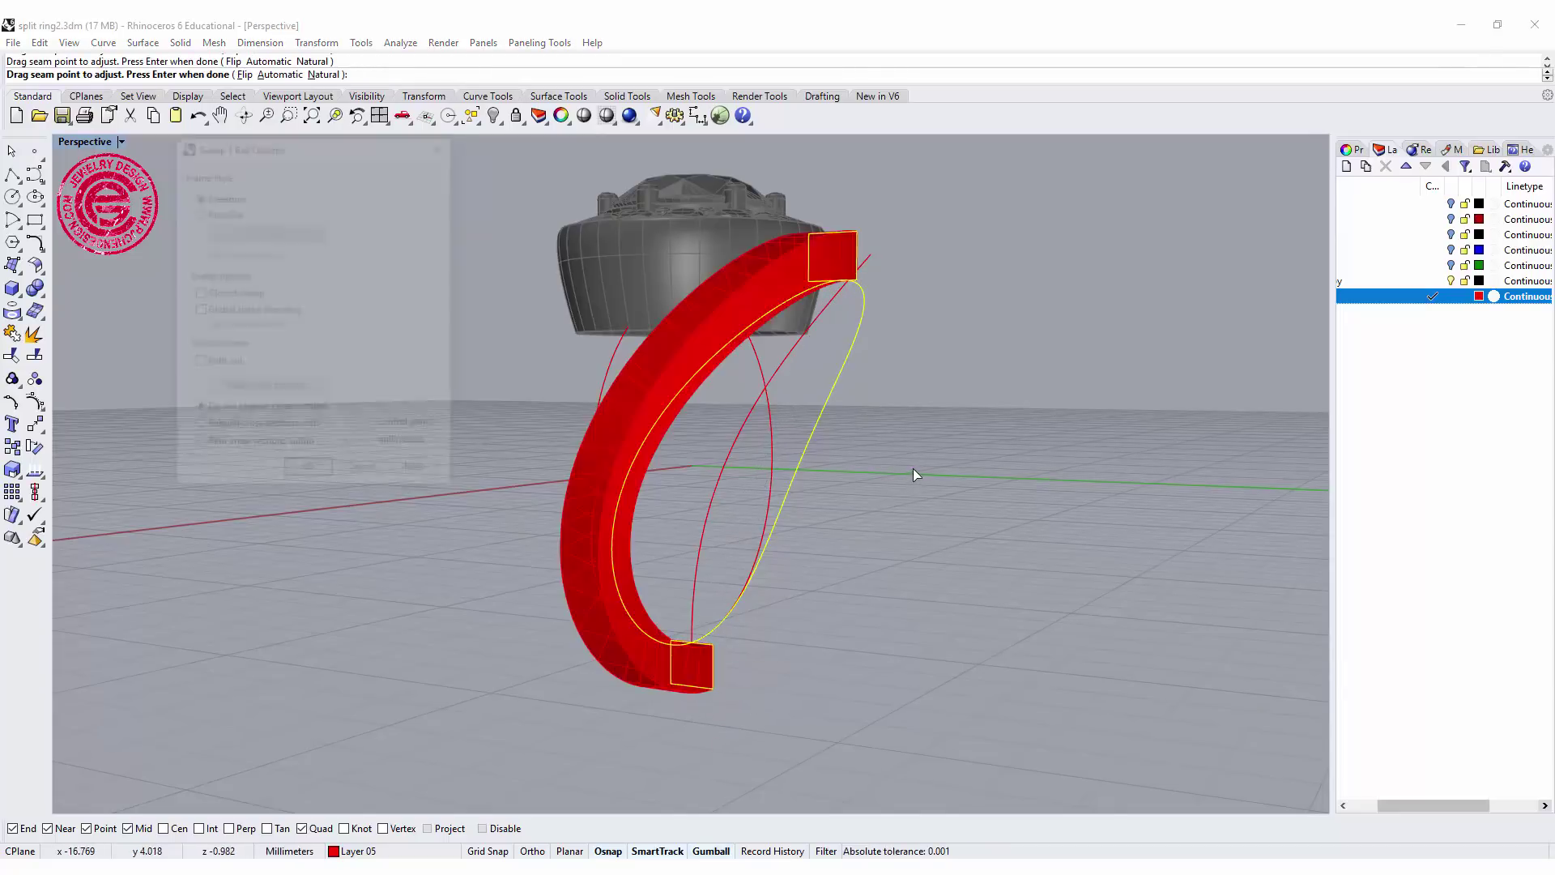
left_click(197, 294)
left_click(305, 473)
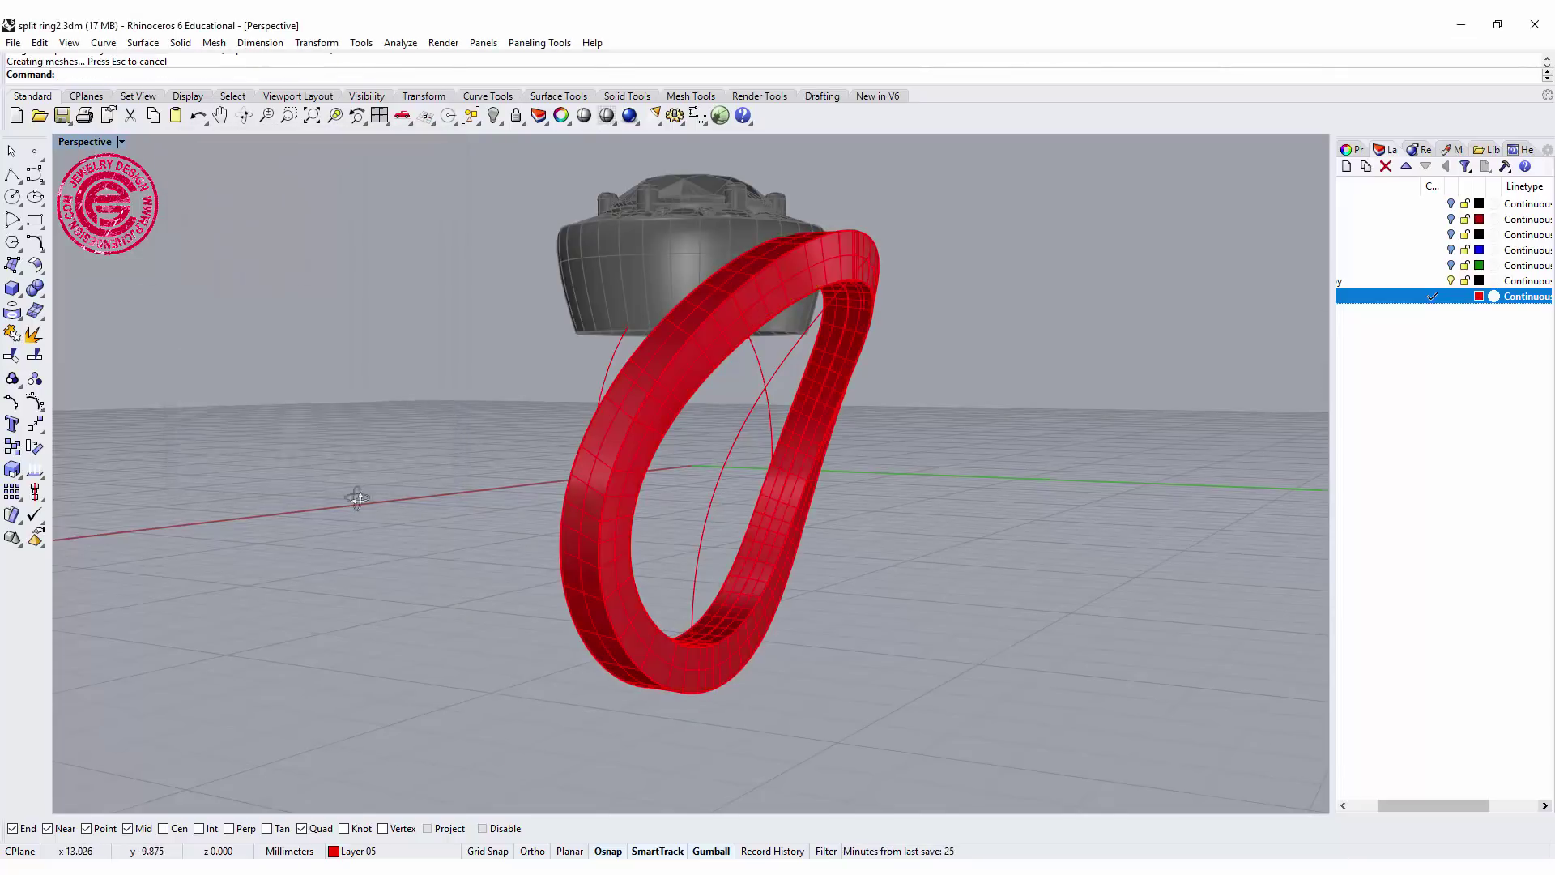
right_click_drag(354, 496, 395, 513)
Step: Mirror a copy of the swept shank in the Top view across the horizontal axis through the origin
left_click(966, 472)
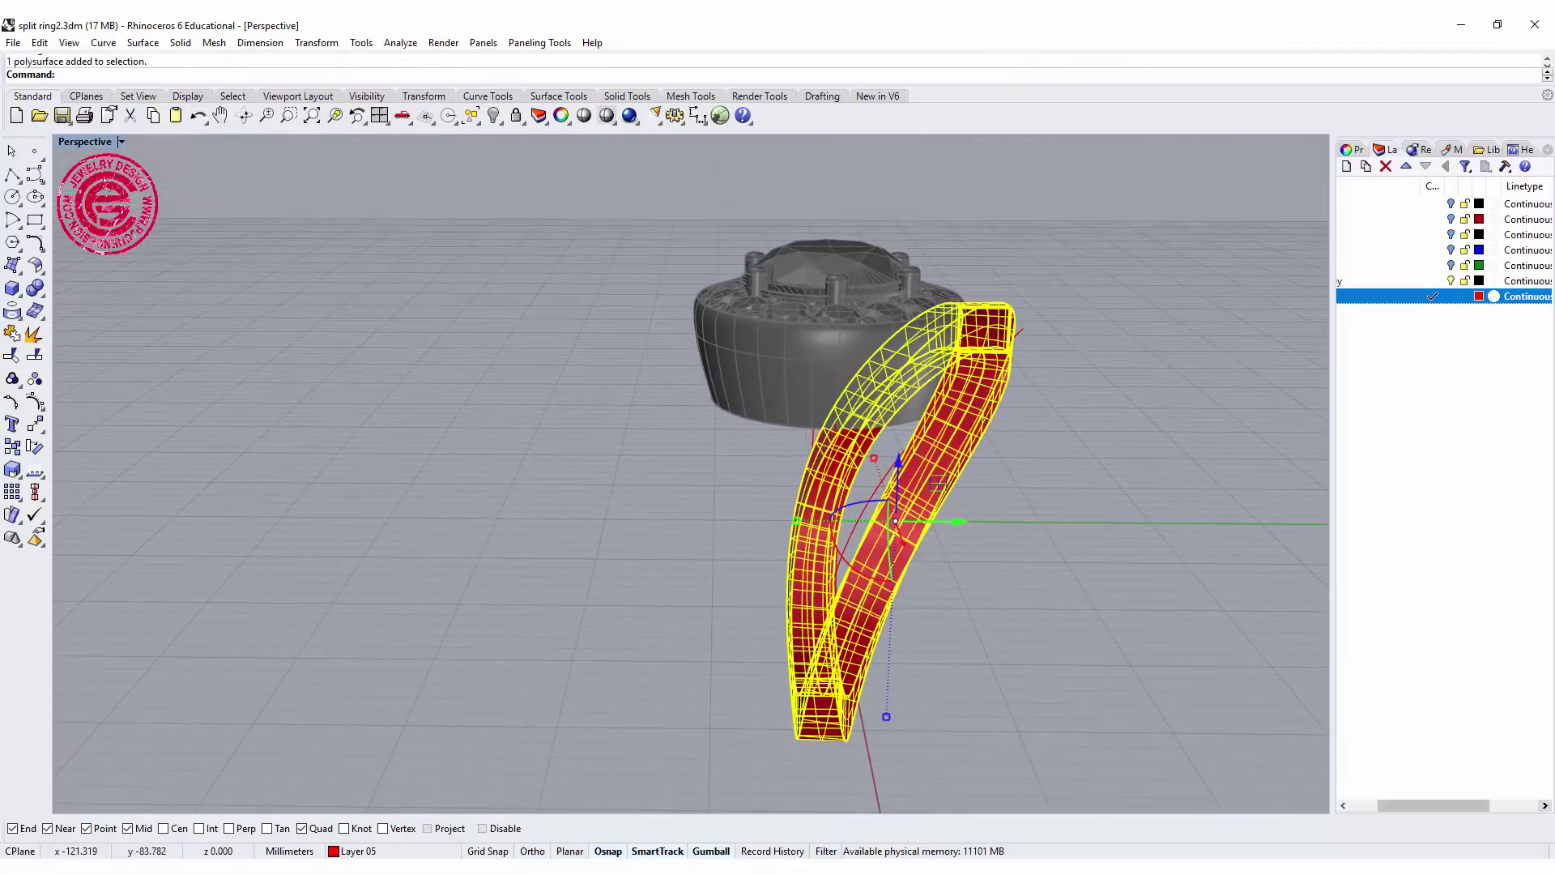
double_click(99, 144)
scroll(445, 619, "down", 3)
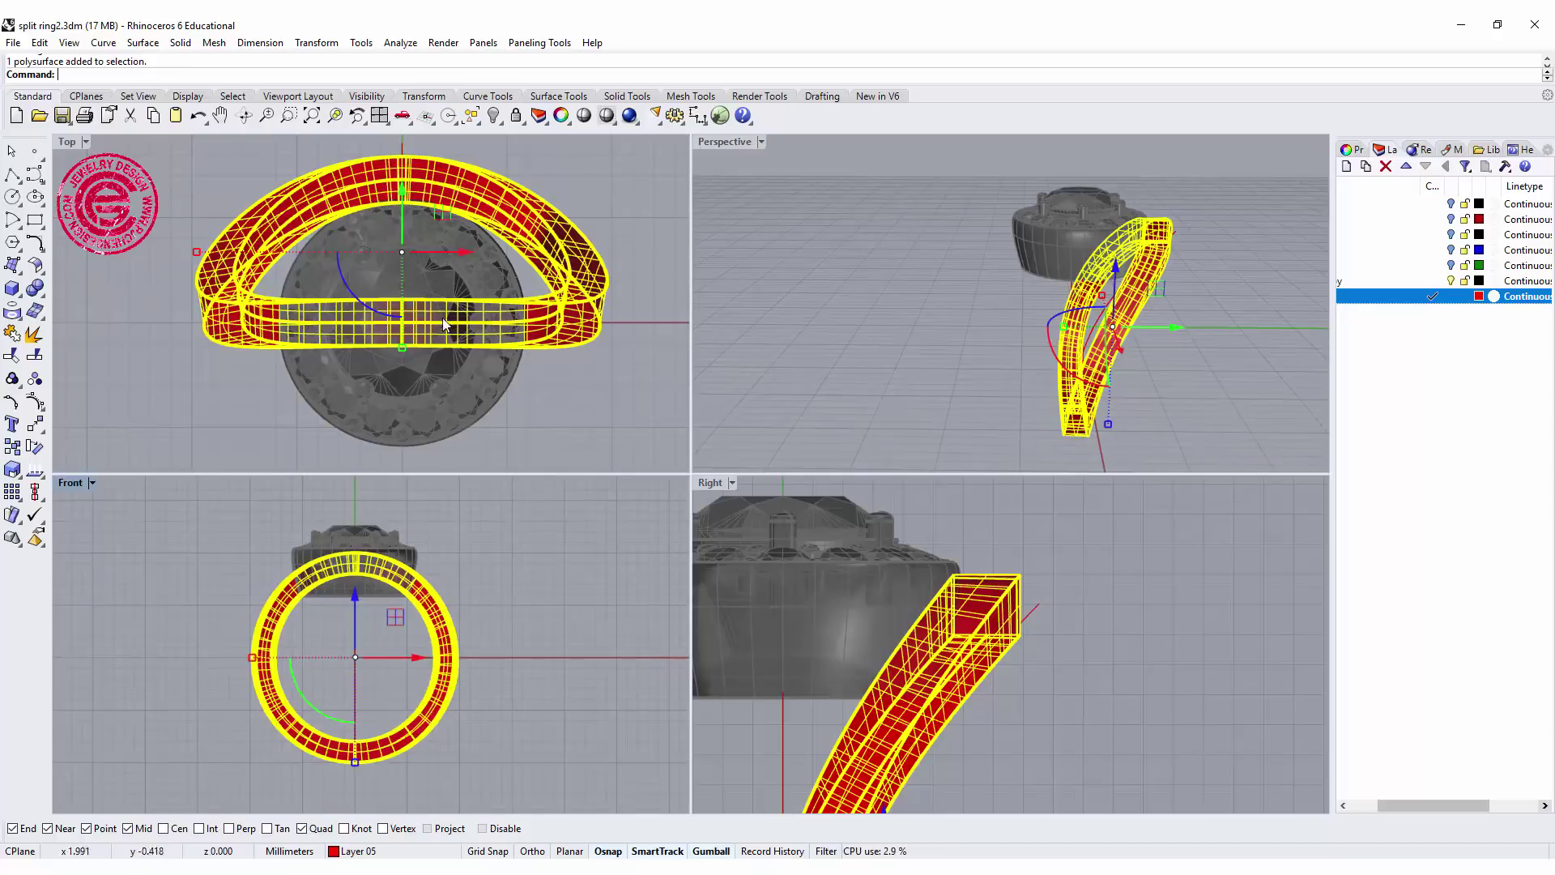
right_click_drag(157, 347, 67, 298)
left_click(37, 426)
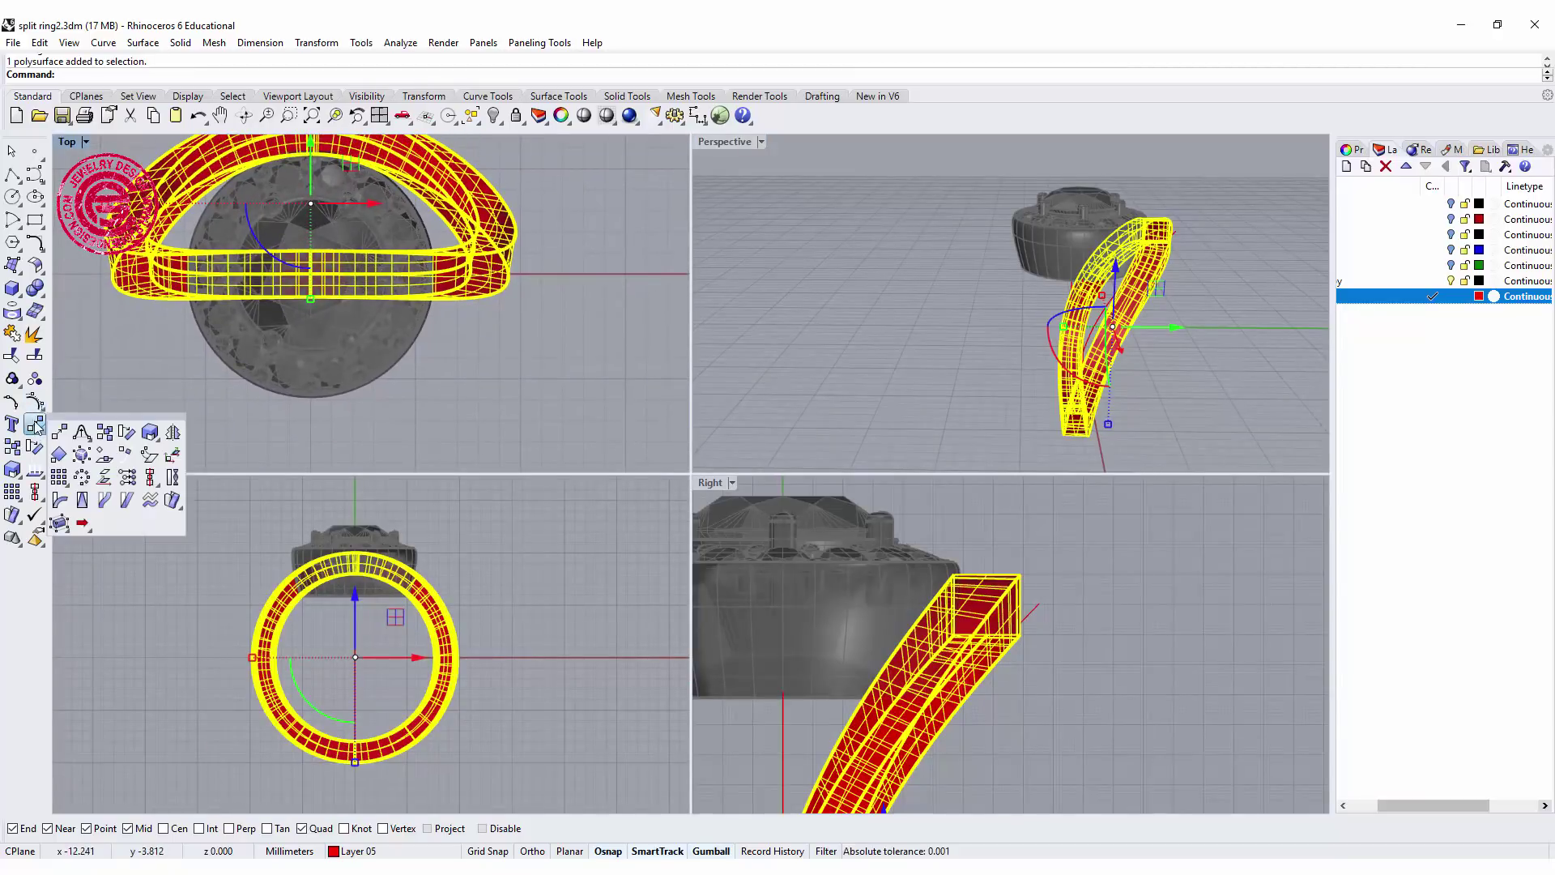
left_click(173, 431)
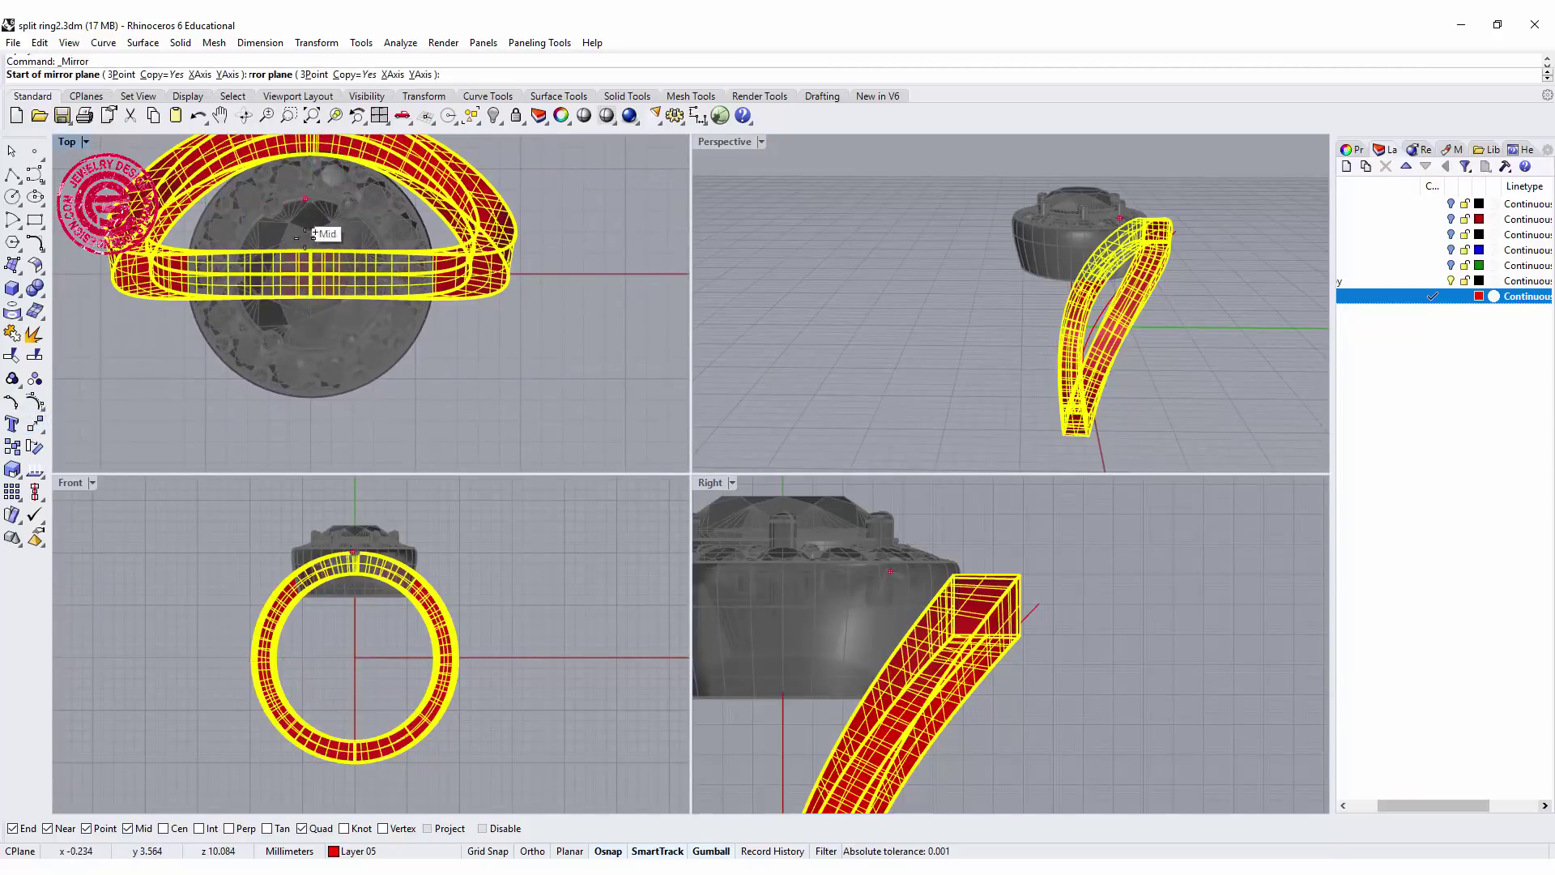
left_click(304, 274)
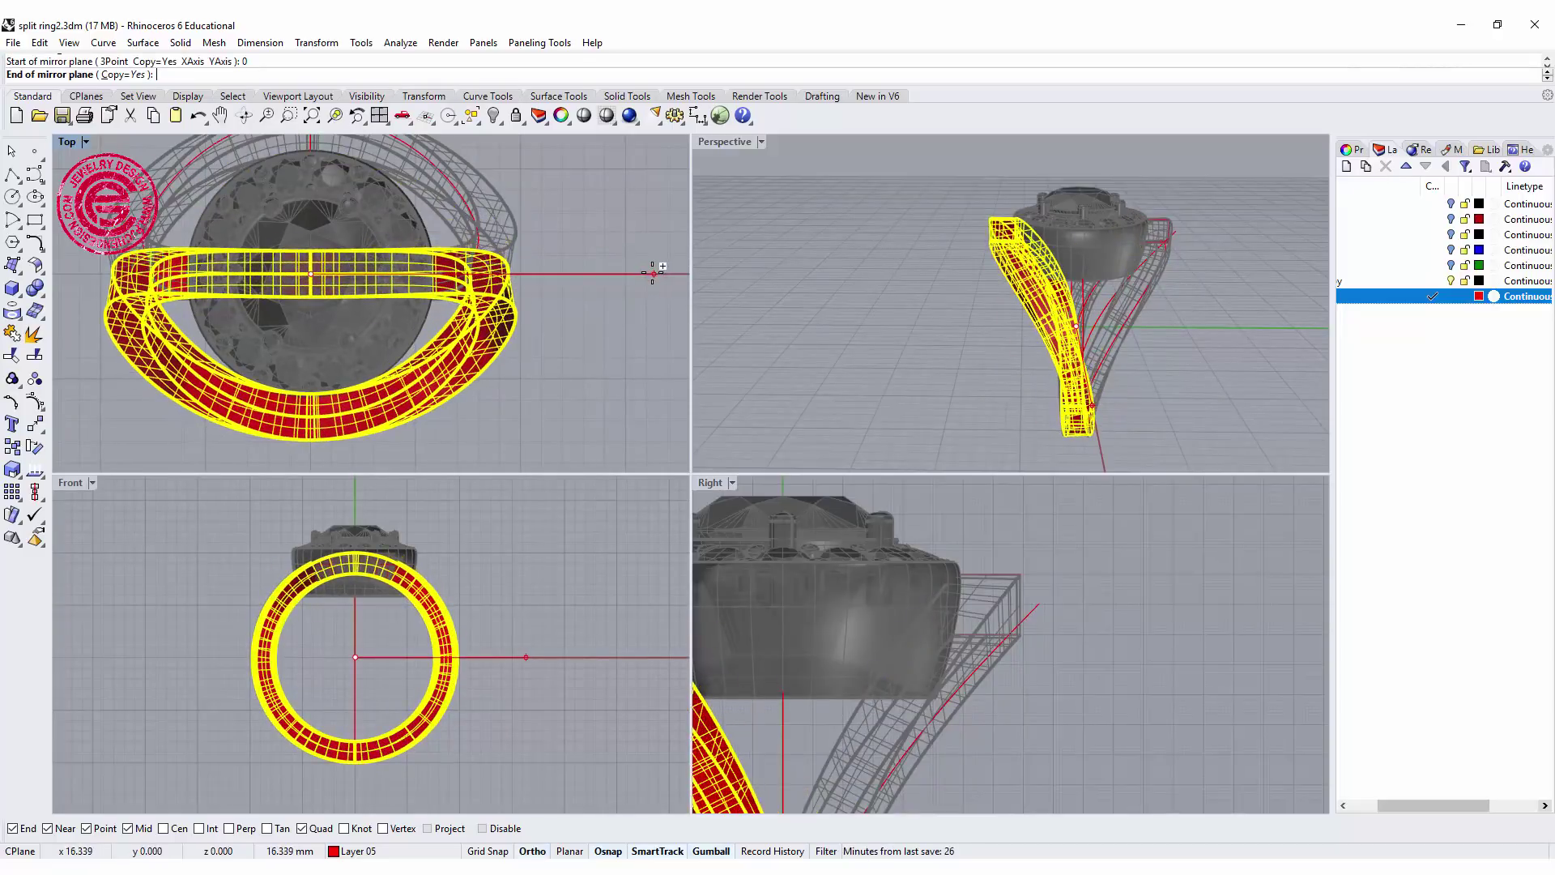
left_click(643, 275)
left_click(891, 315)
Step: Examine how both shanks meet the halo head from several angles in an enlarged Perspective view
right_click_drag(891, 314, 1177, 256)
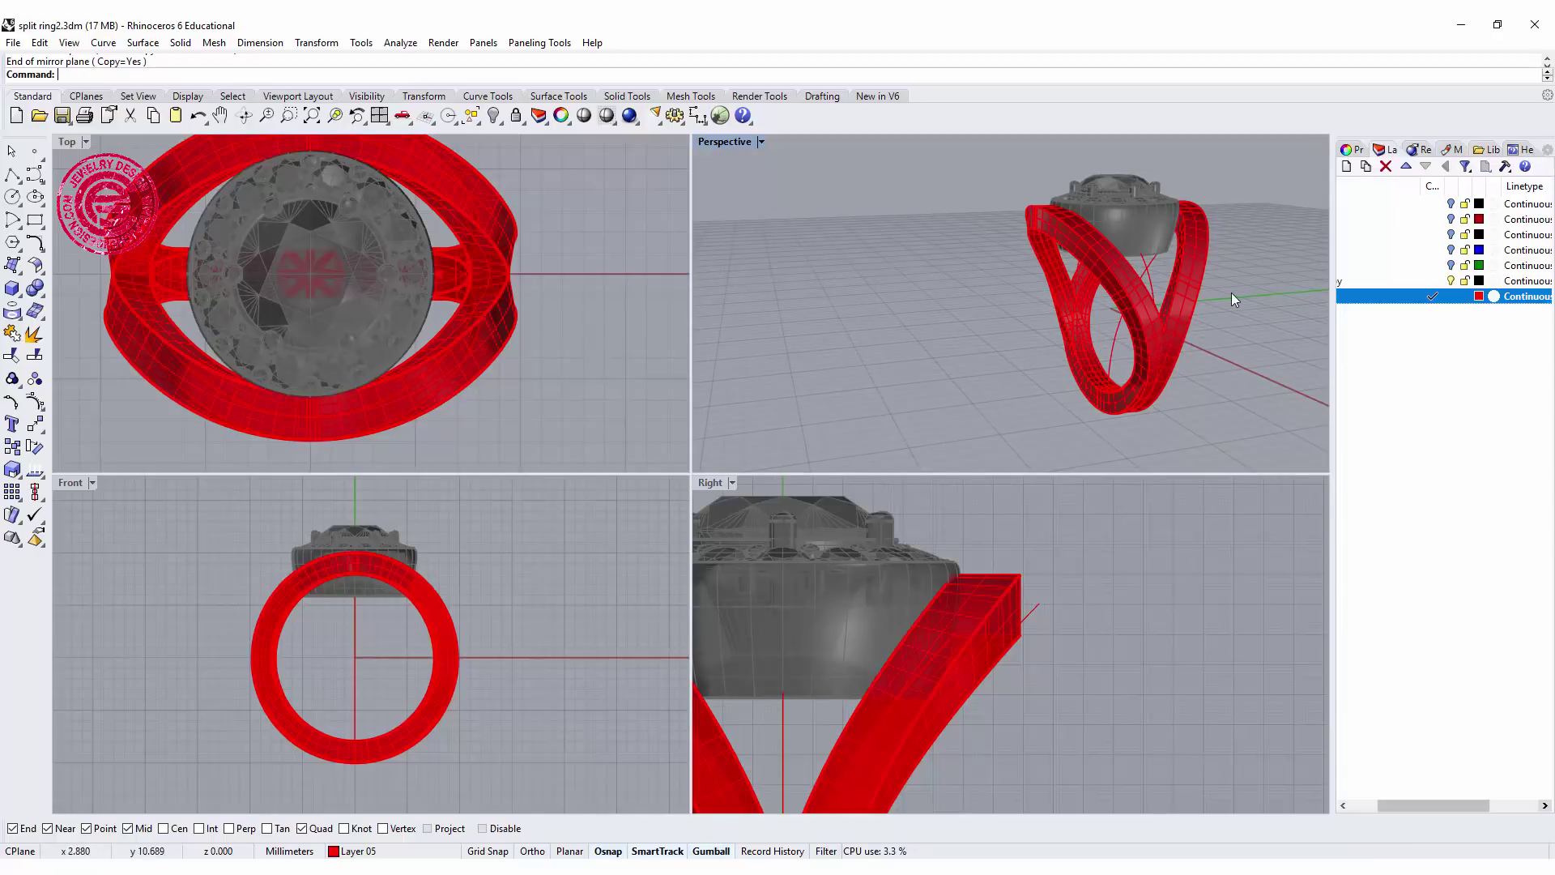
right_click_drag(1184, 324, 1070, 335)
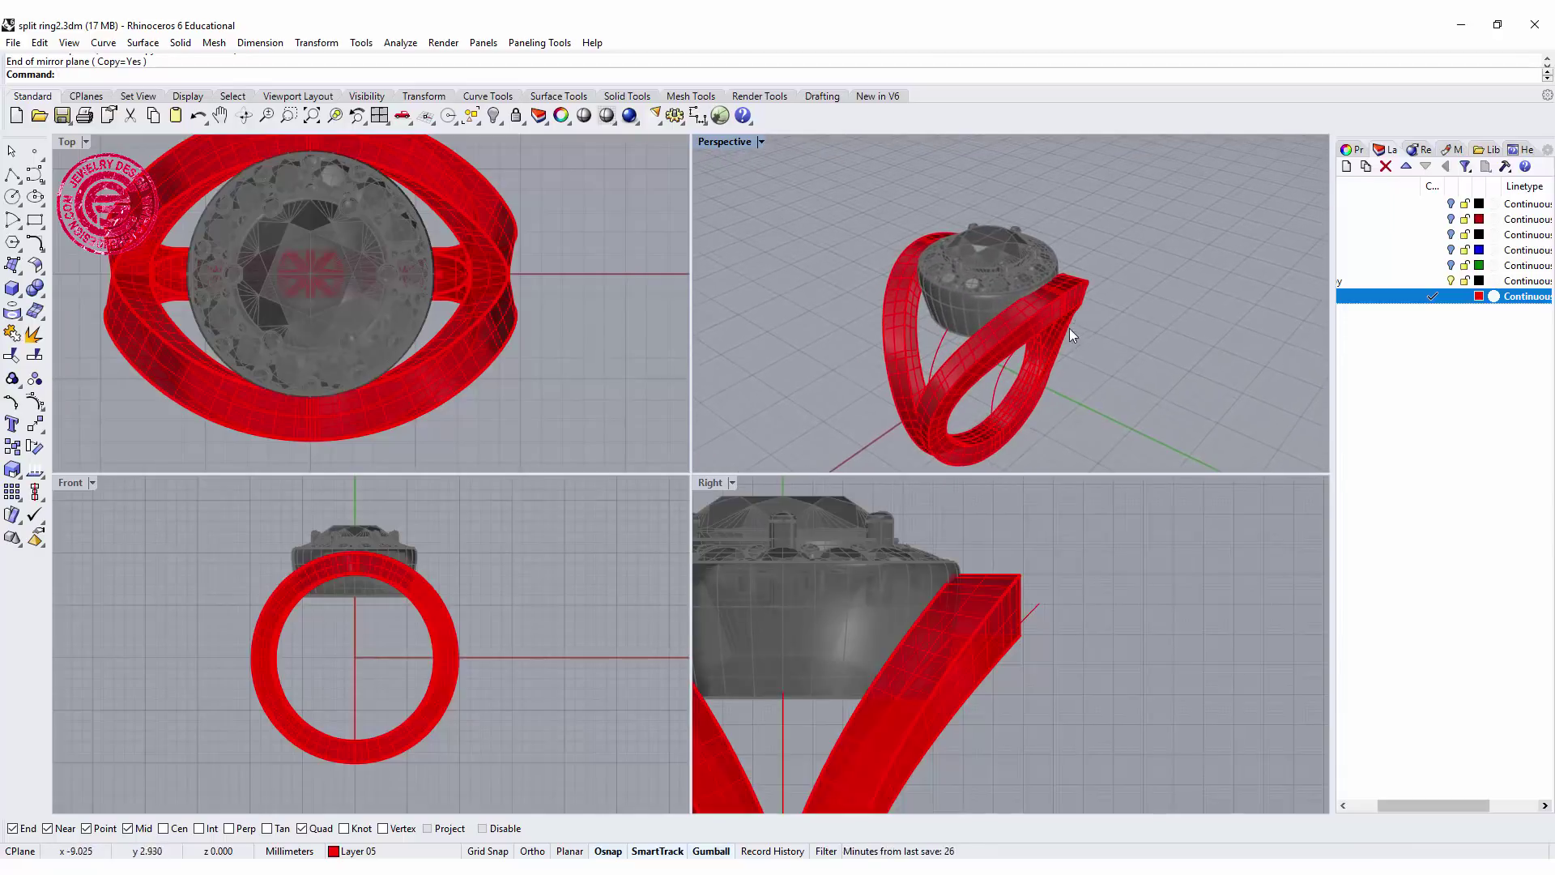
scroll(944, 297, "up", 2)
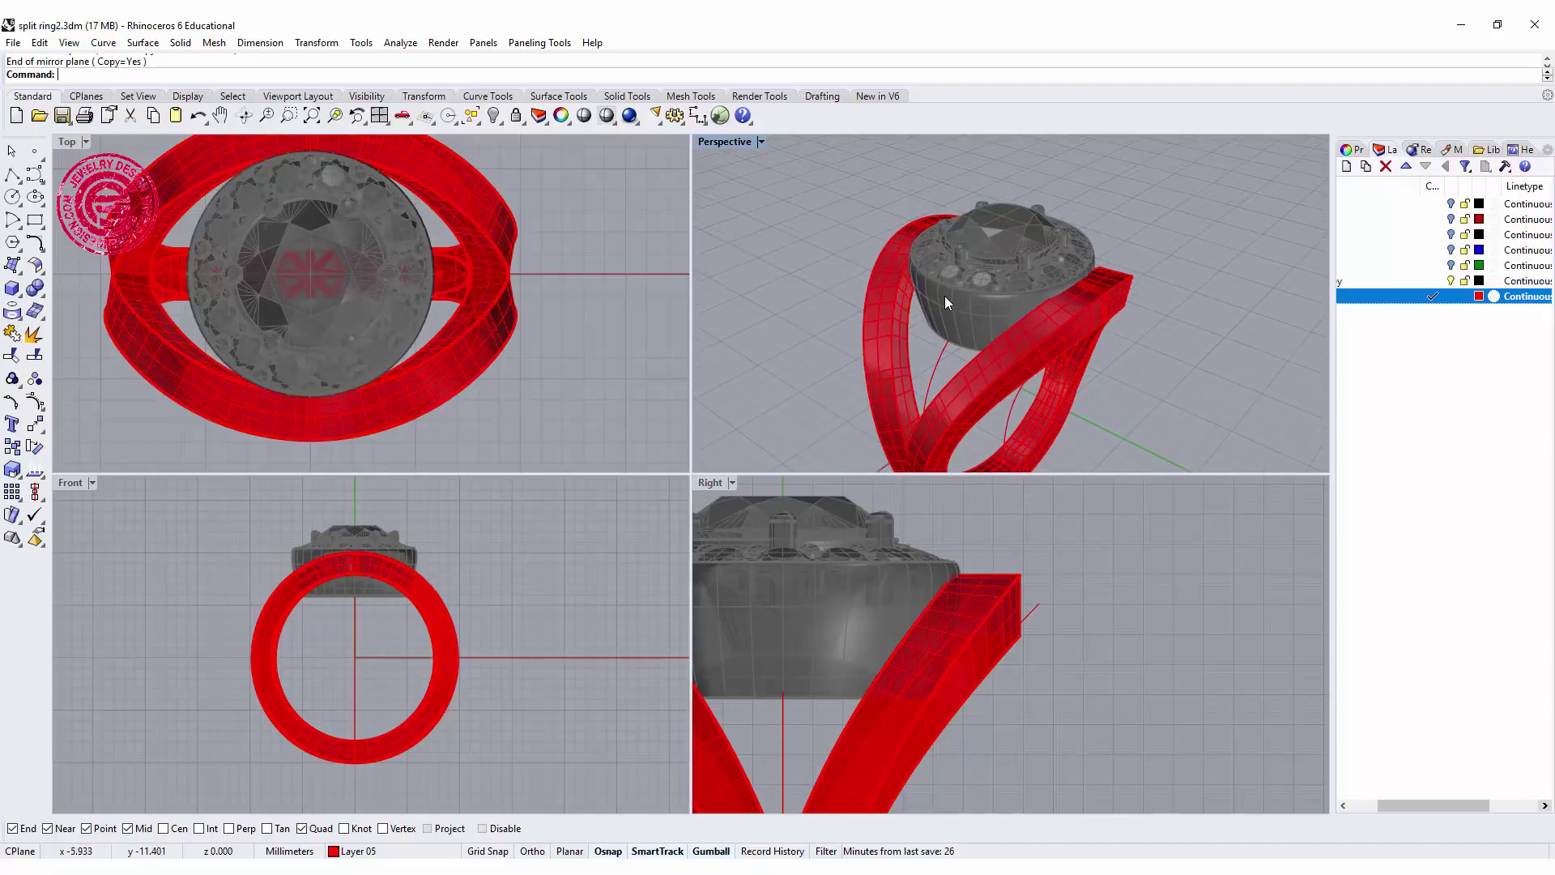
double_click(728, 140)
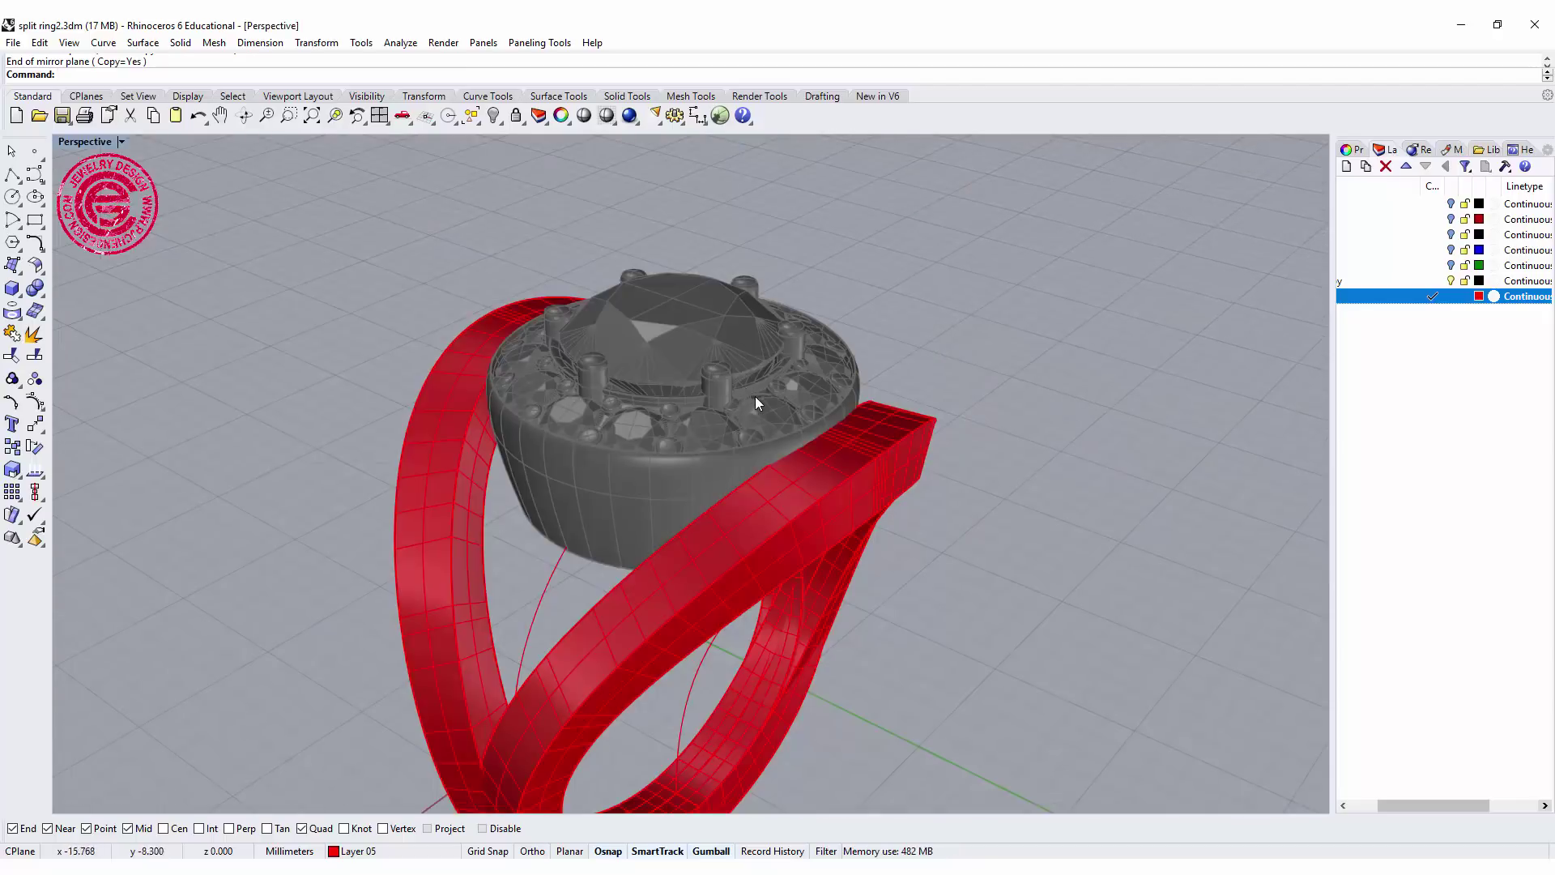
Step: Delete the mirrored copy of the shank, keeping only the original shank beside the halo head
right_click_drag(755, 396, 576, 513, "shift")
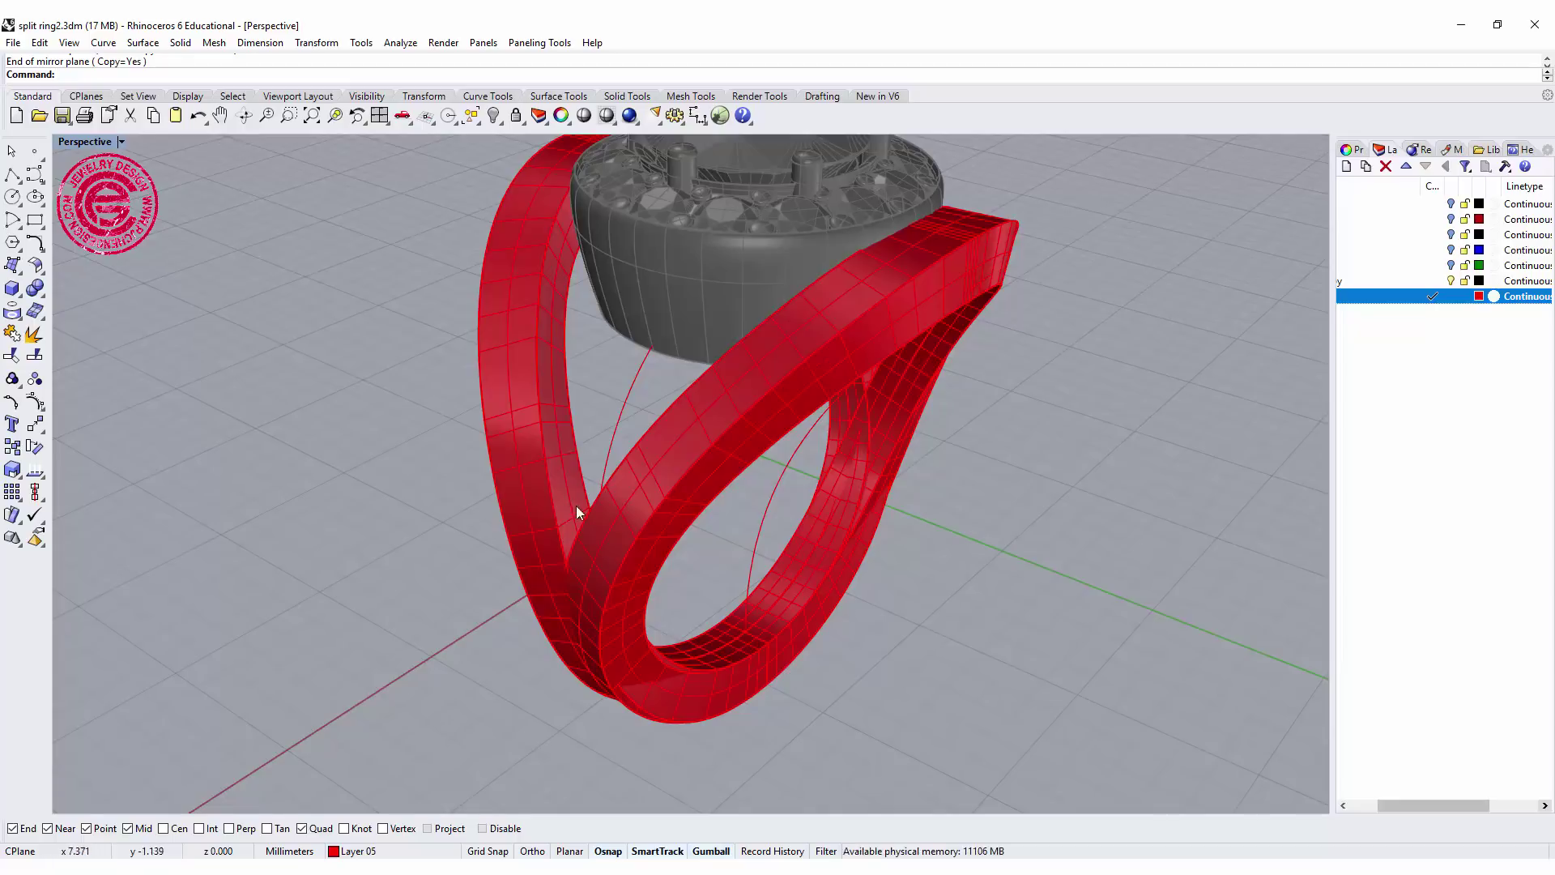
right_click_drag(1093, 388, 496, 259)
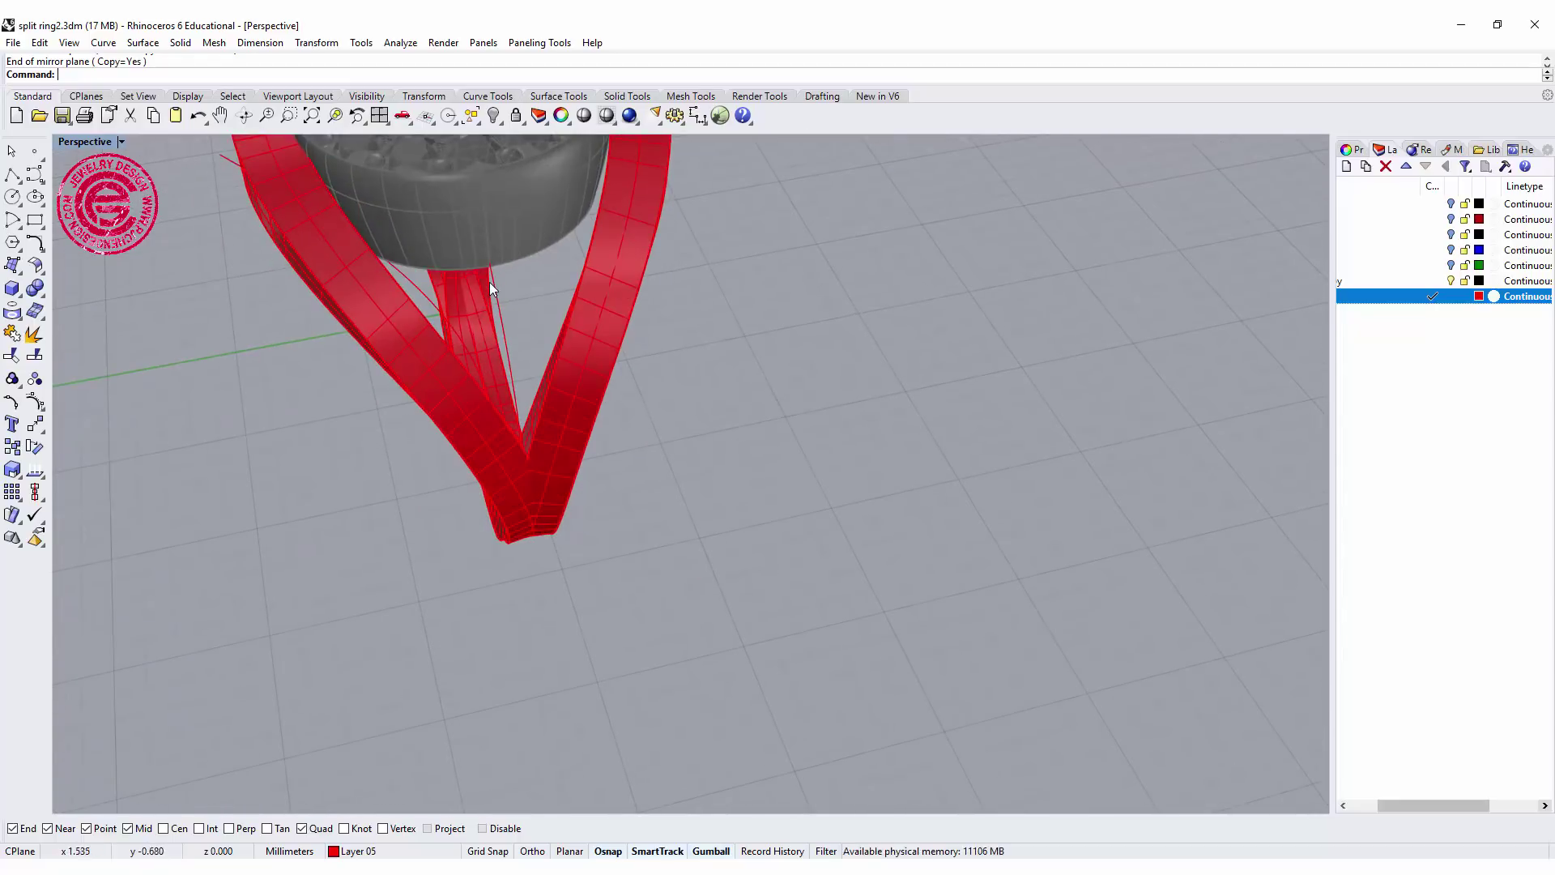
right_click_drag(577, 313, 746, 415, "shift")
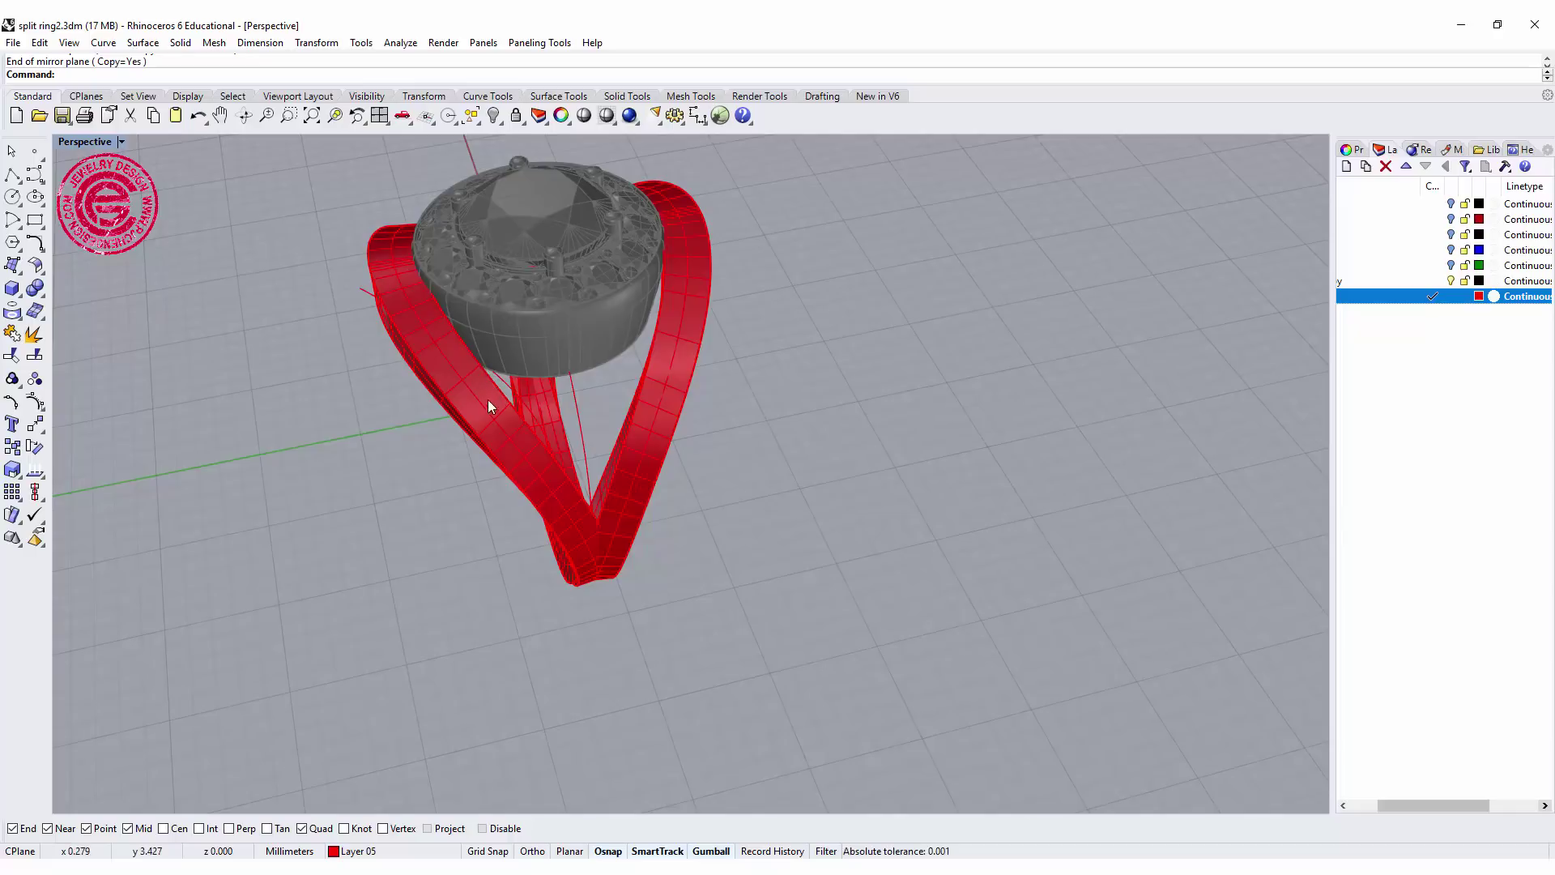
right_click_drag(669, 454, 858, 559)
right_click_drag(806, 647, 1073, 613)
right_click_drag(1051, 434, 904, 542)
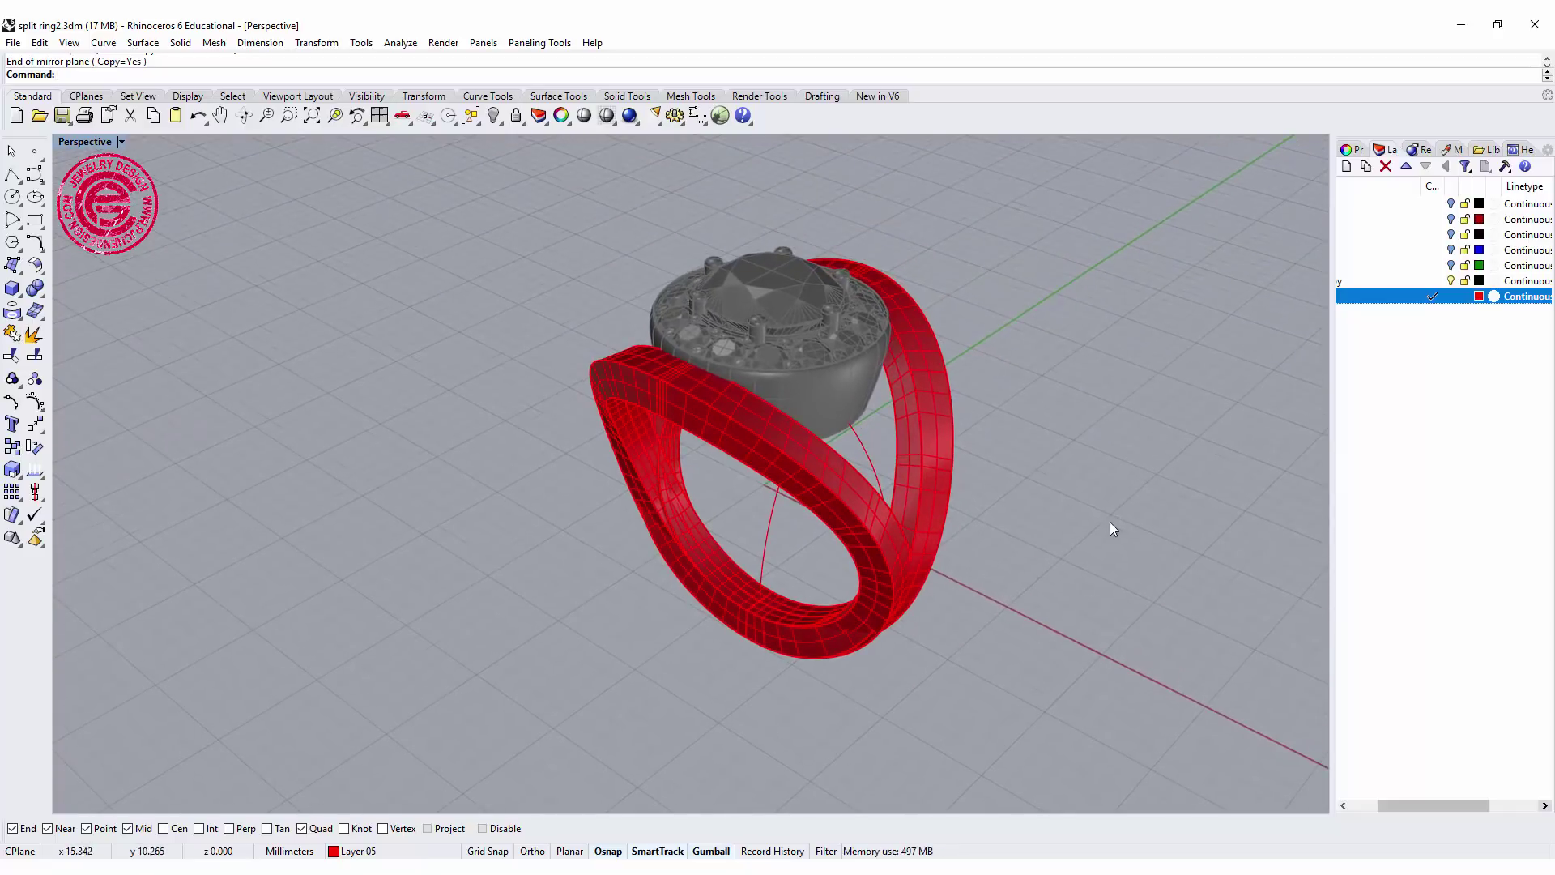
left_click(871, 489)
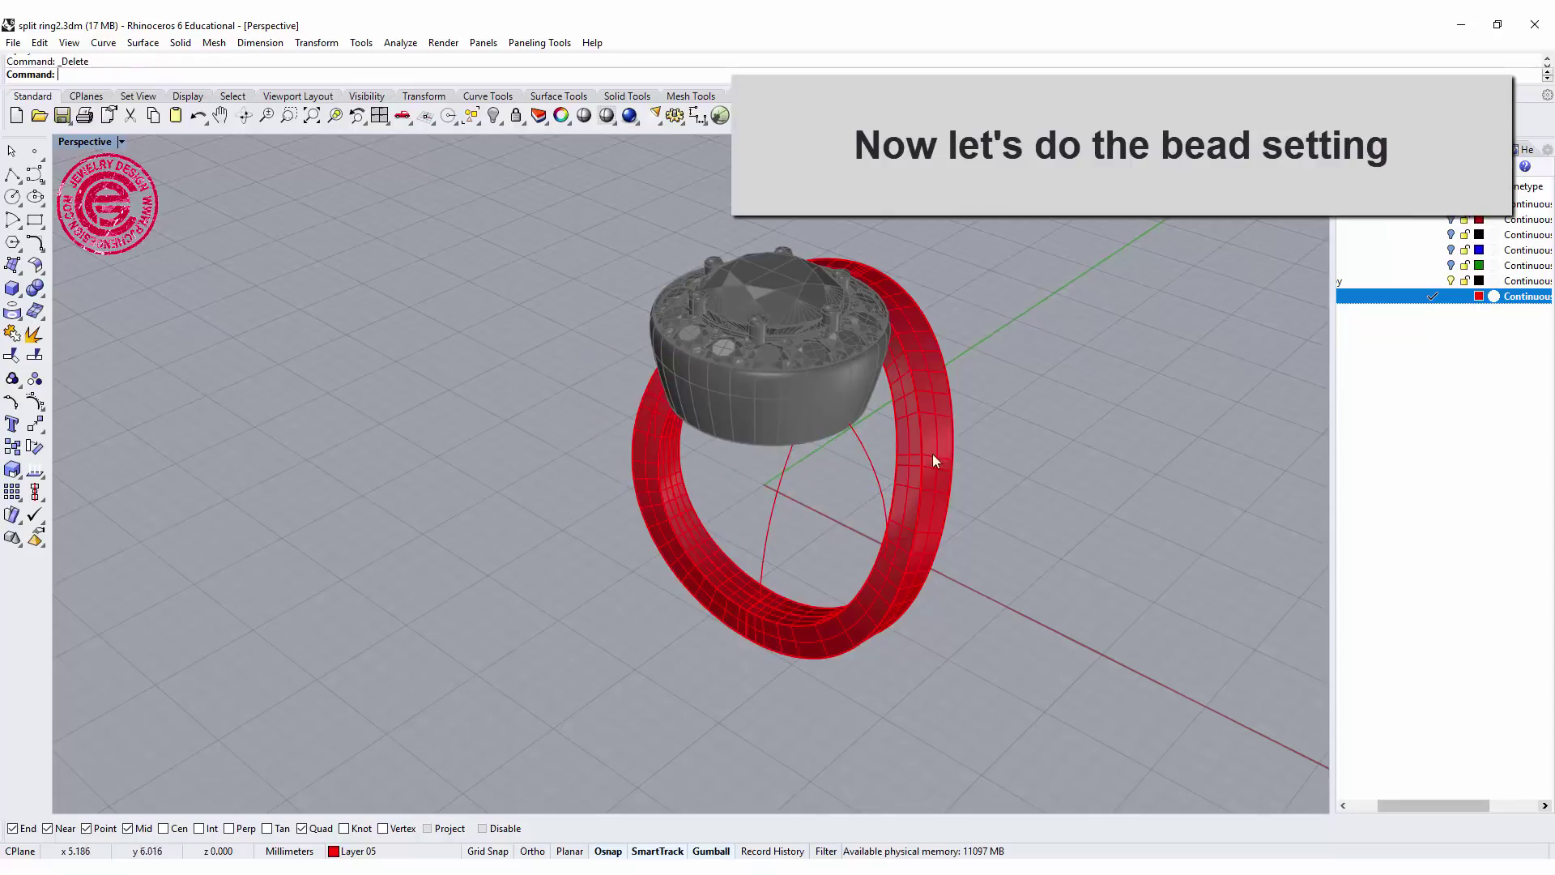
key("Delete")
mouse_move(932, 453)
right_mouse_down()
mouse_move(961, 438)
mouse_move(934, 455)
right_mouse_up()
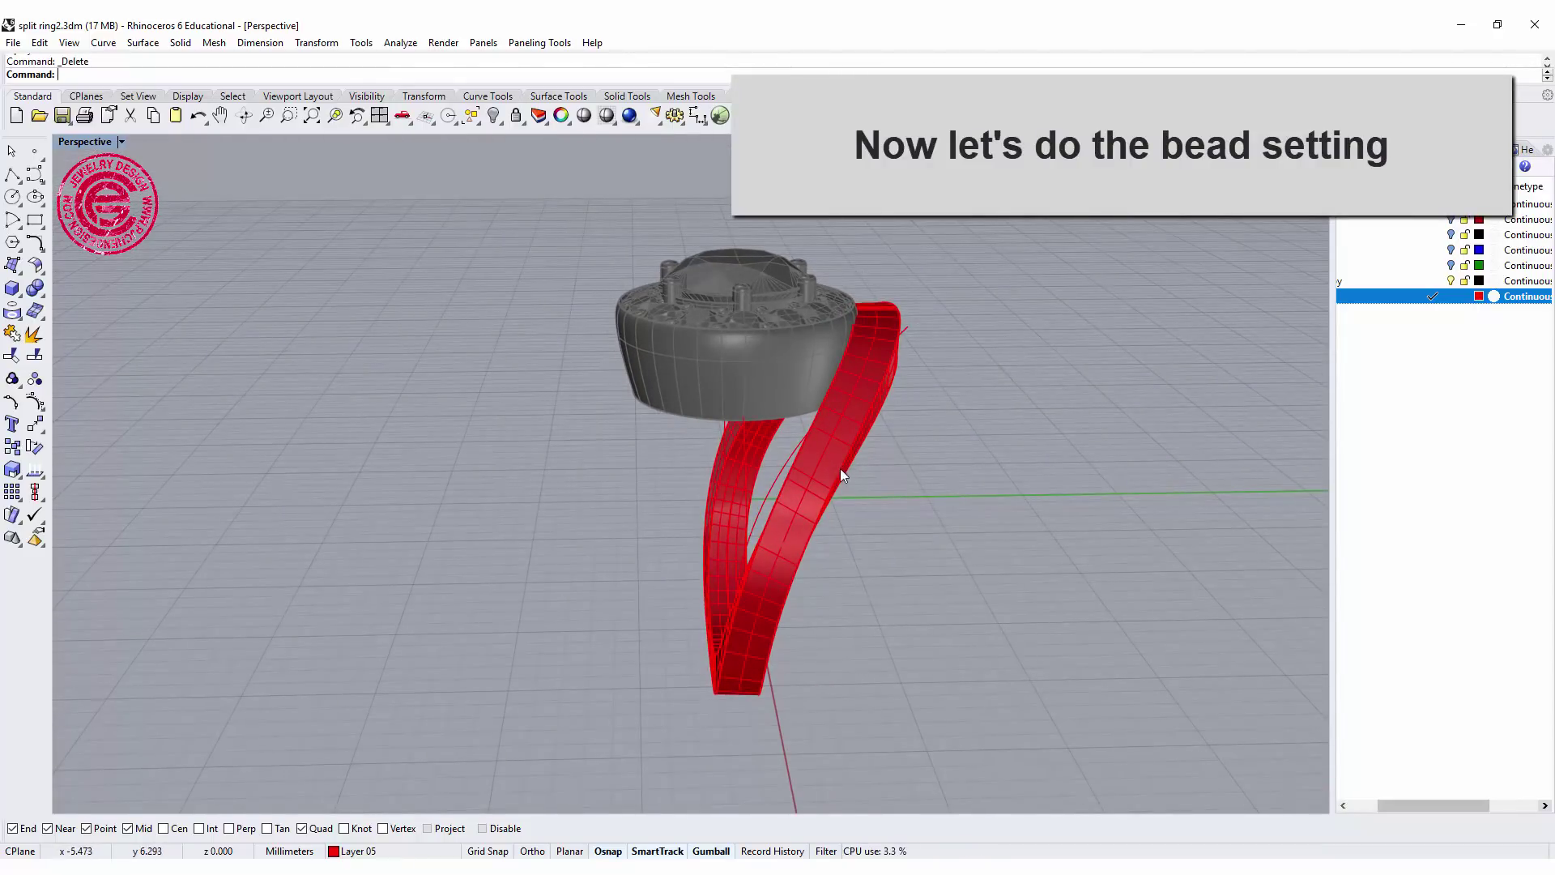
right_click_drag(957, 423, 1132, 442)
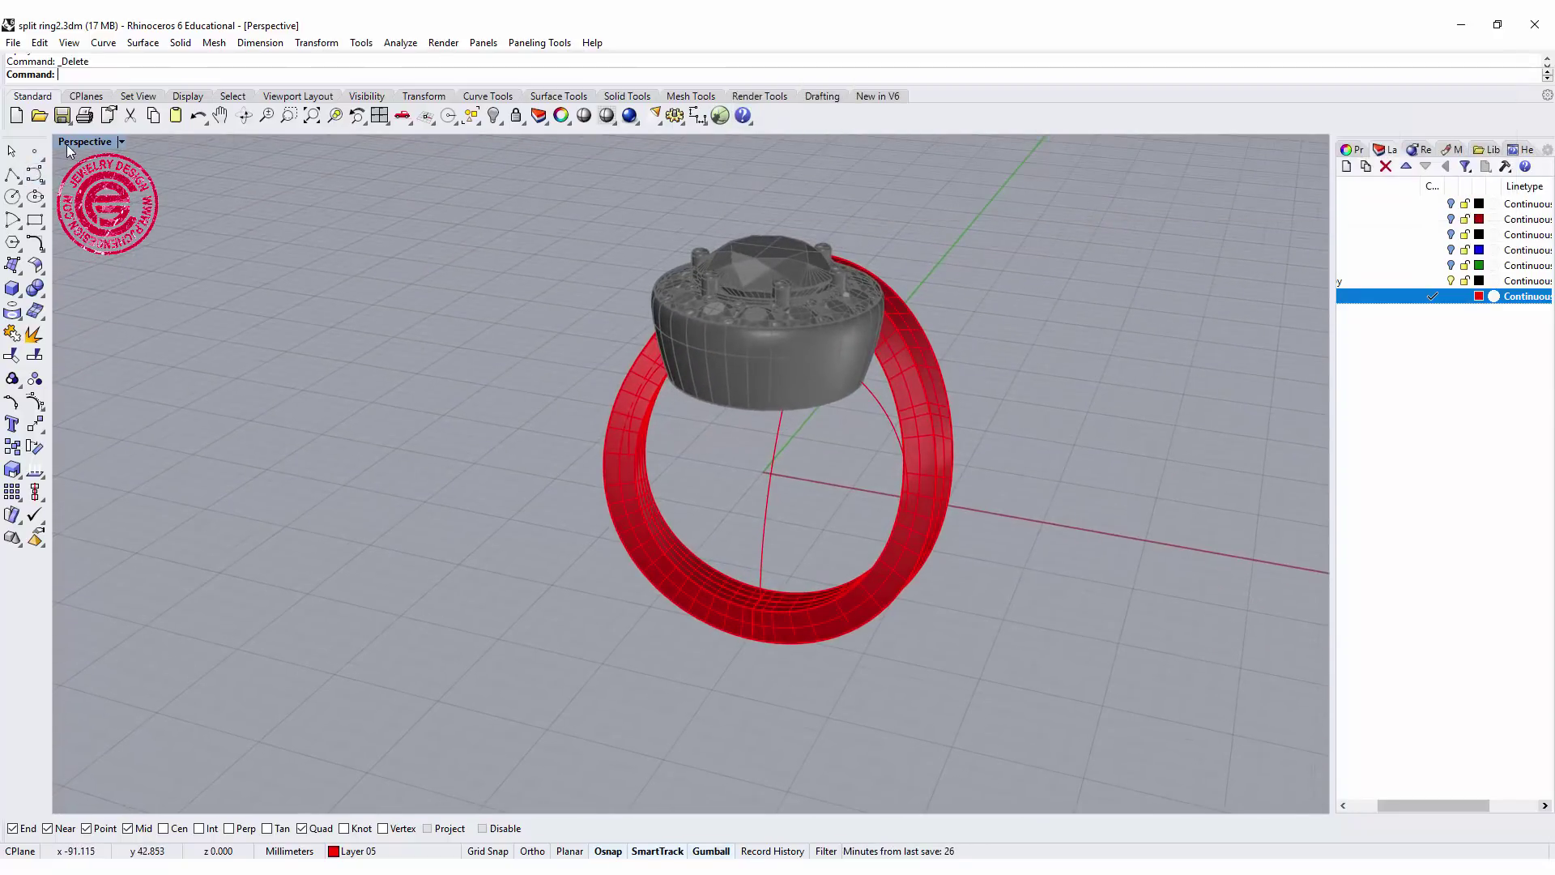
Step: Draw a single-segment polyline in the Front view from the origin outward past one side of the shank, sloping slightly upward
double_click(71, 143)
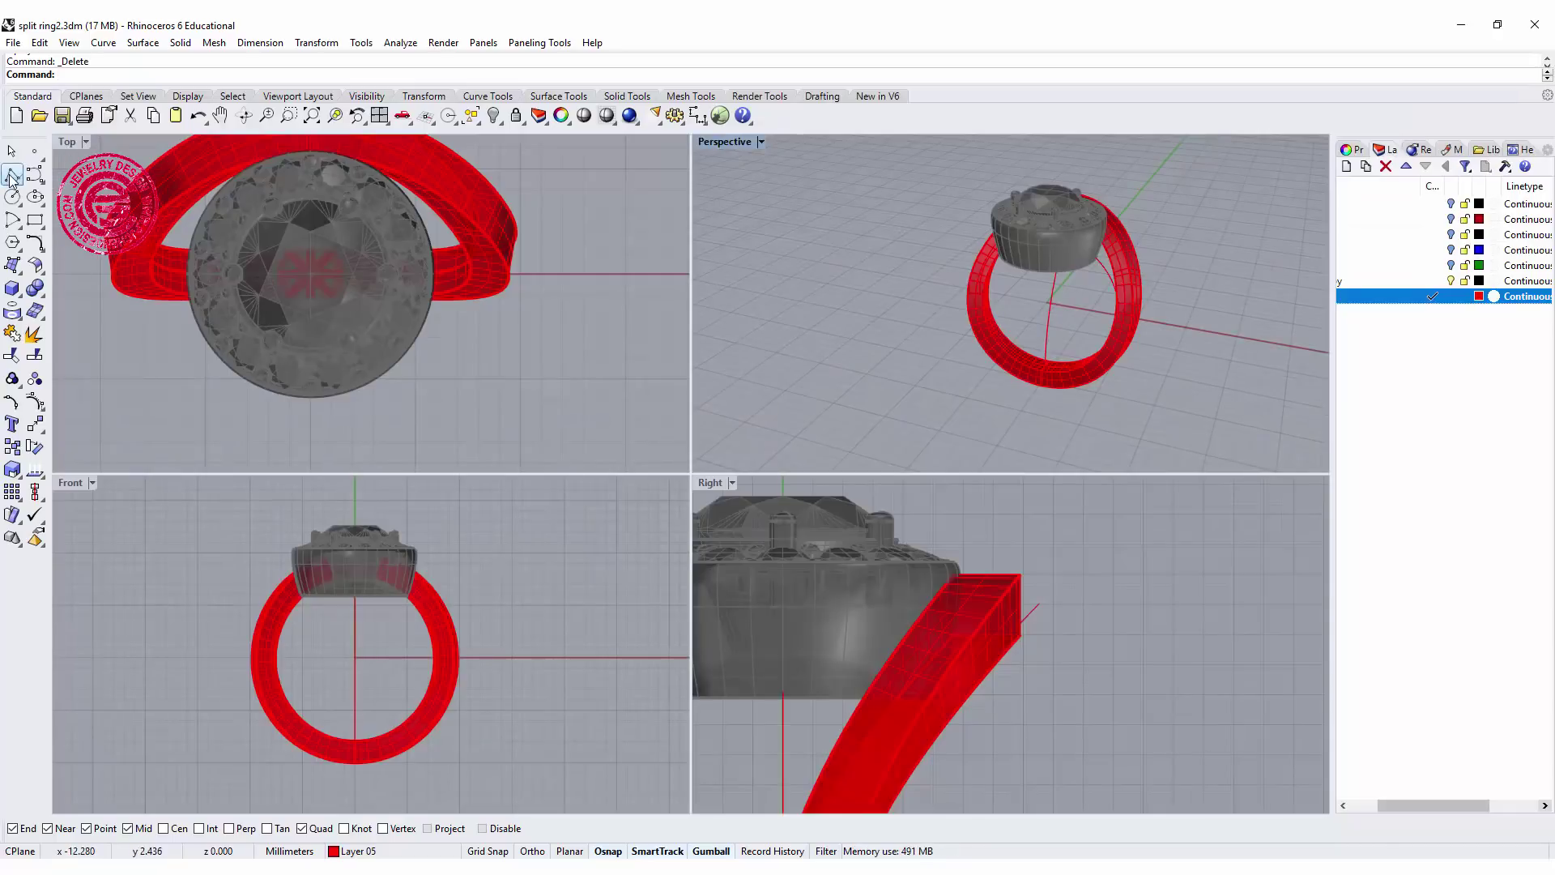
left_click(11, 177)
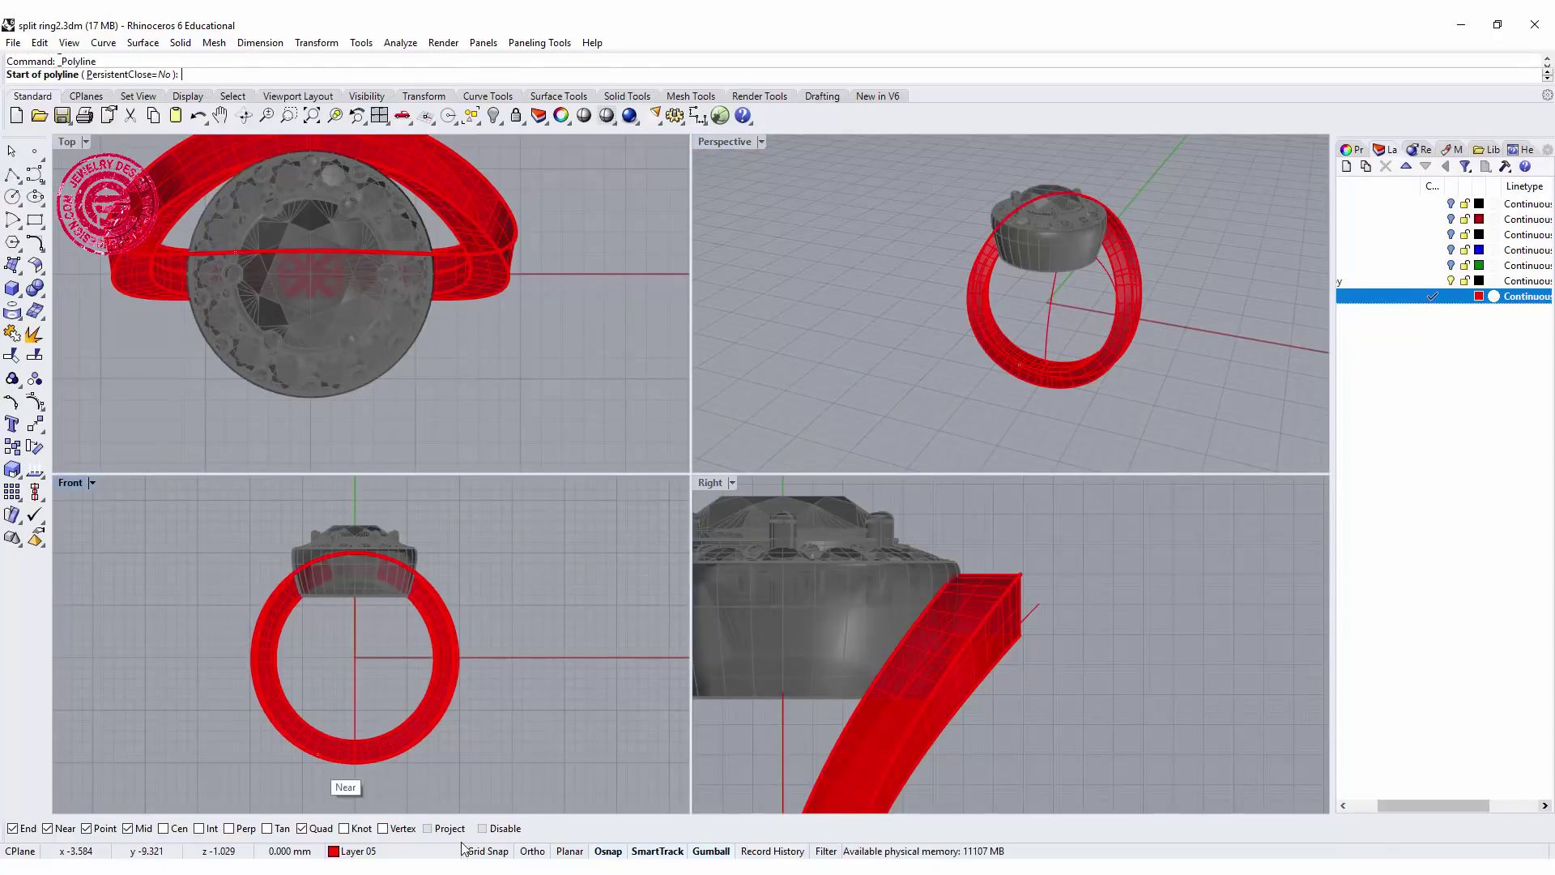
type("0")
key("Return")
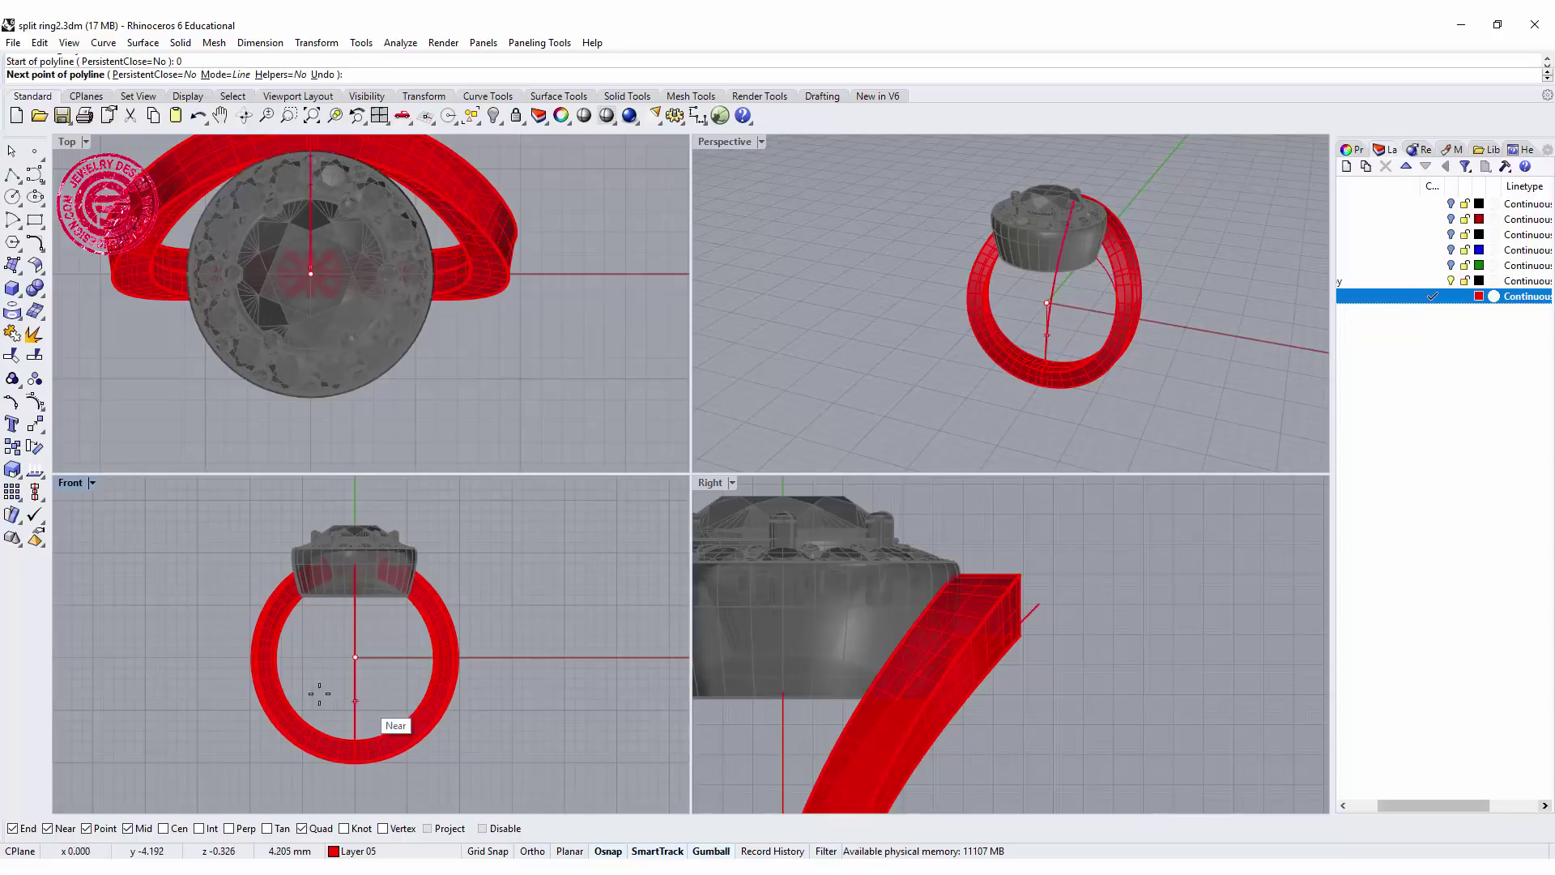
left_click(186, 609)
key("Return")
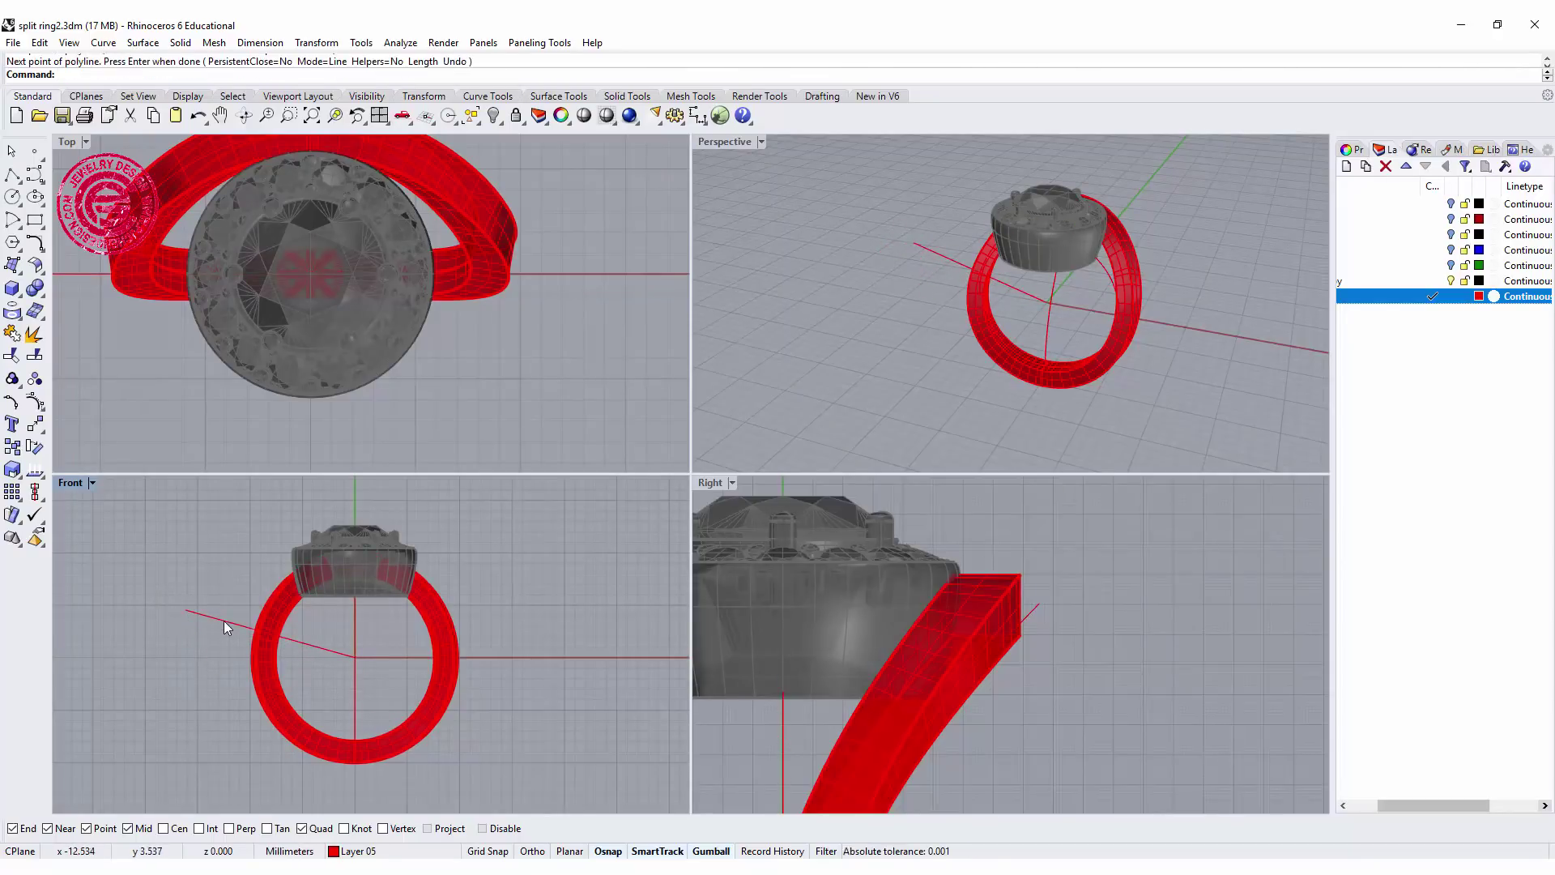
Step: Mirror a copy of the slanted line in the Front view across the vertical axis through the origin
left_click(224, 621)
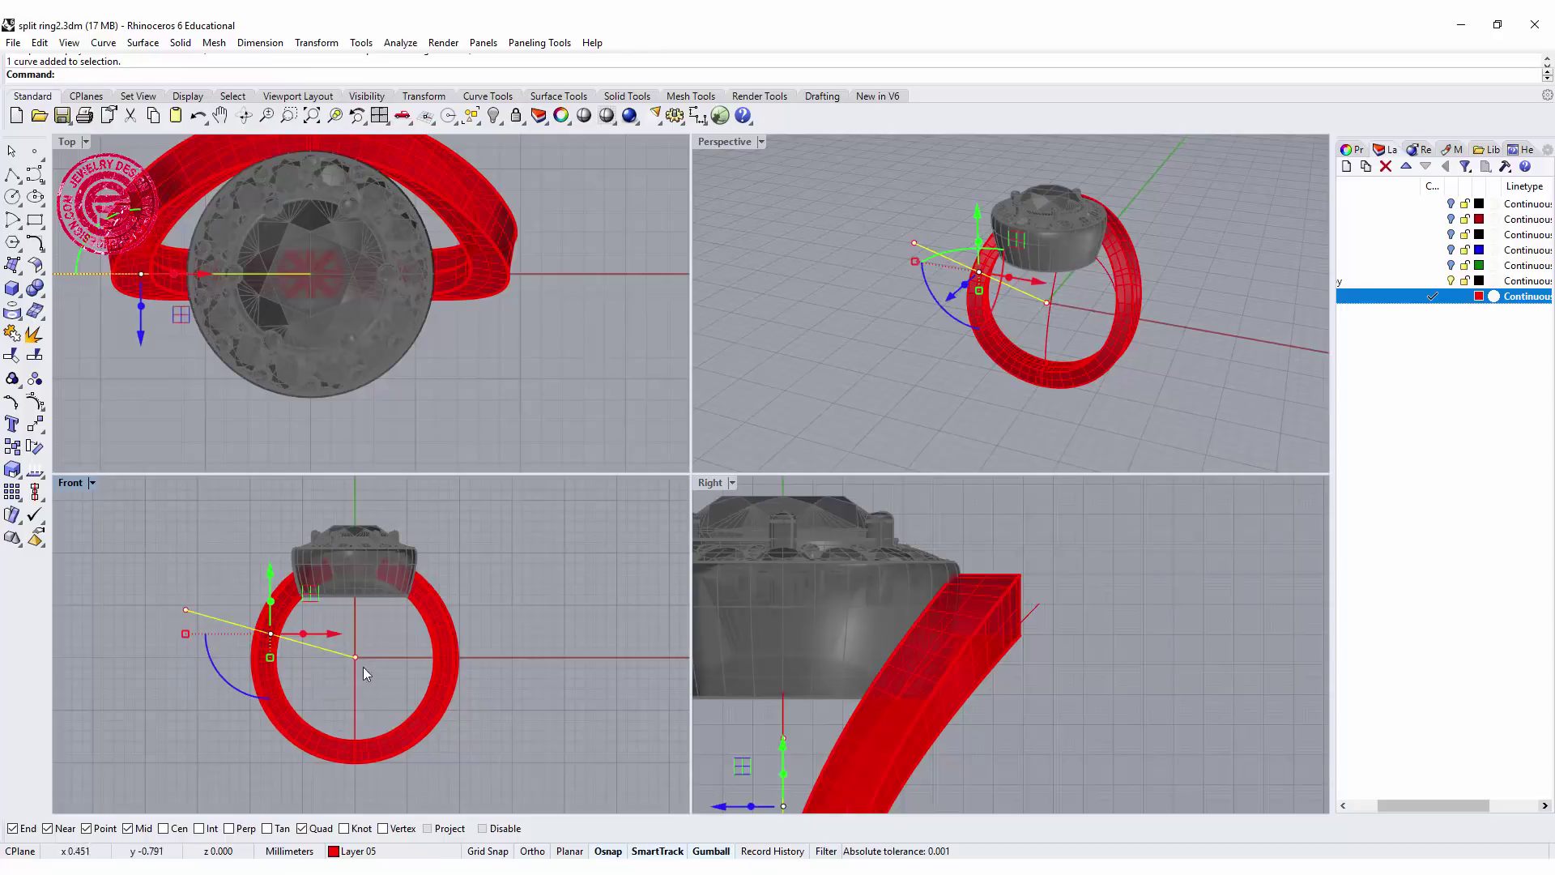
left_click(37, 426)
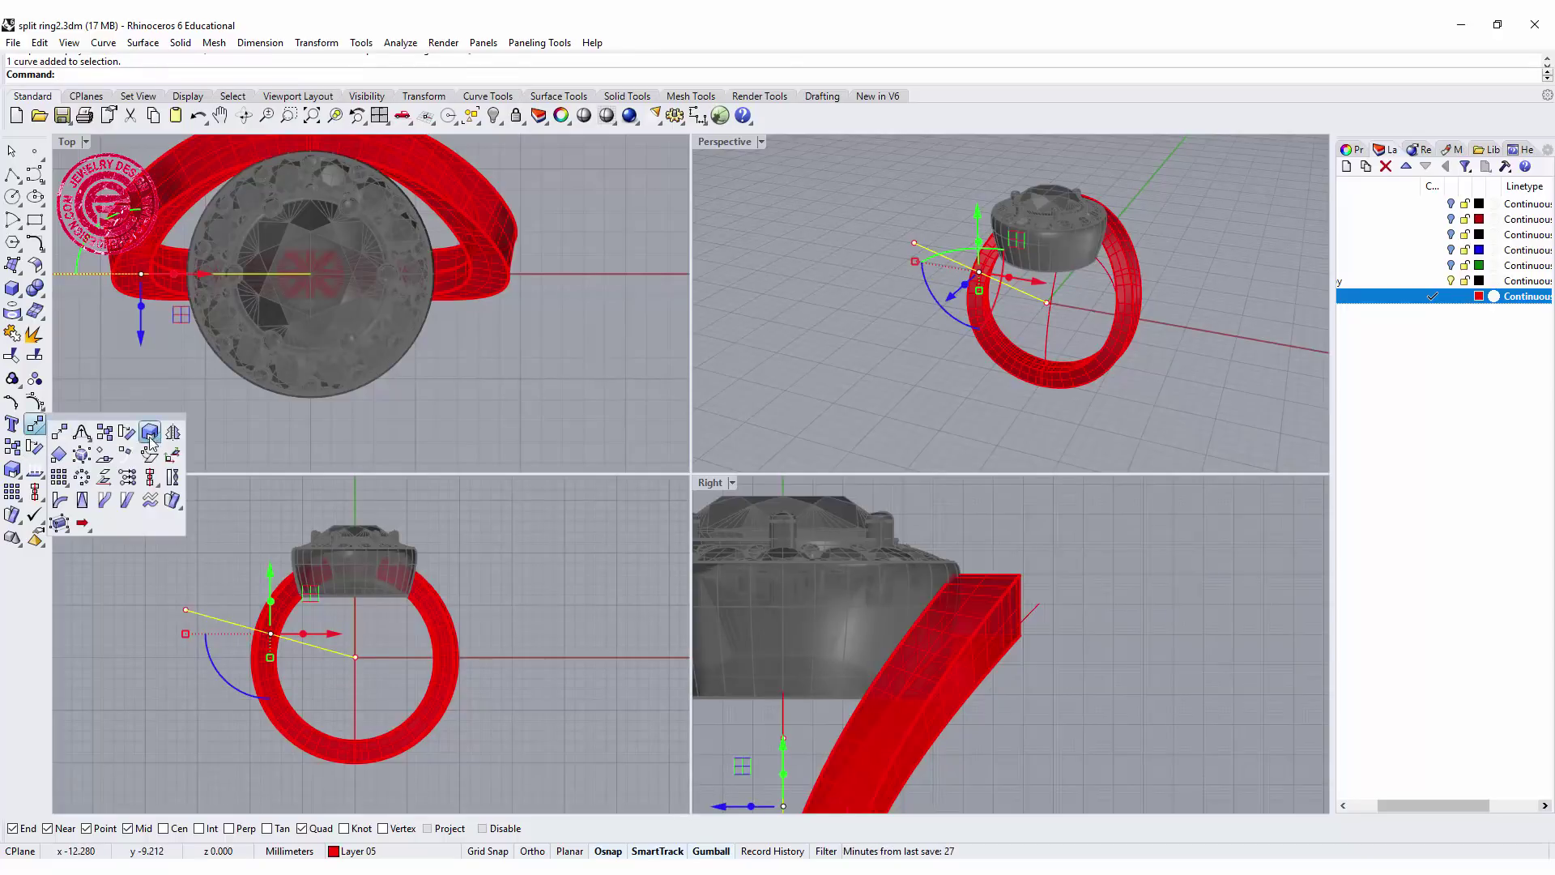
left_click(171, 434)
left_click(356, 657)
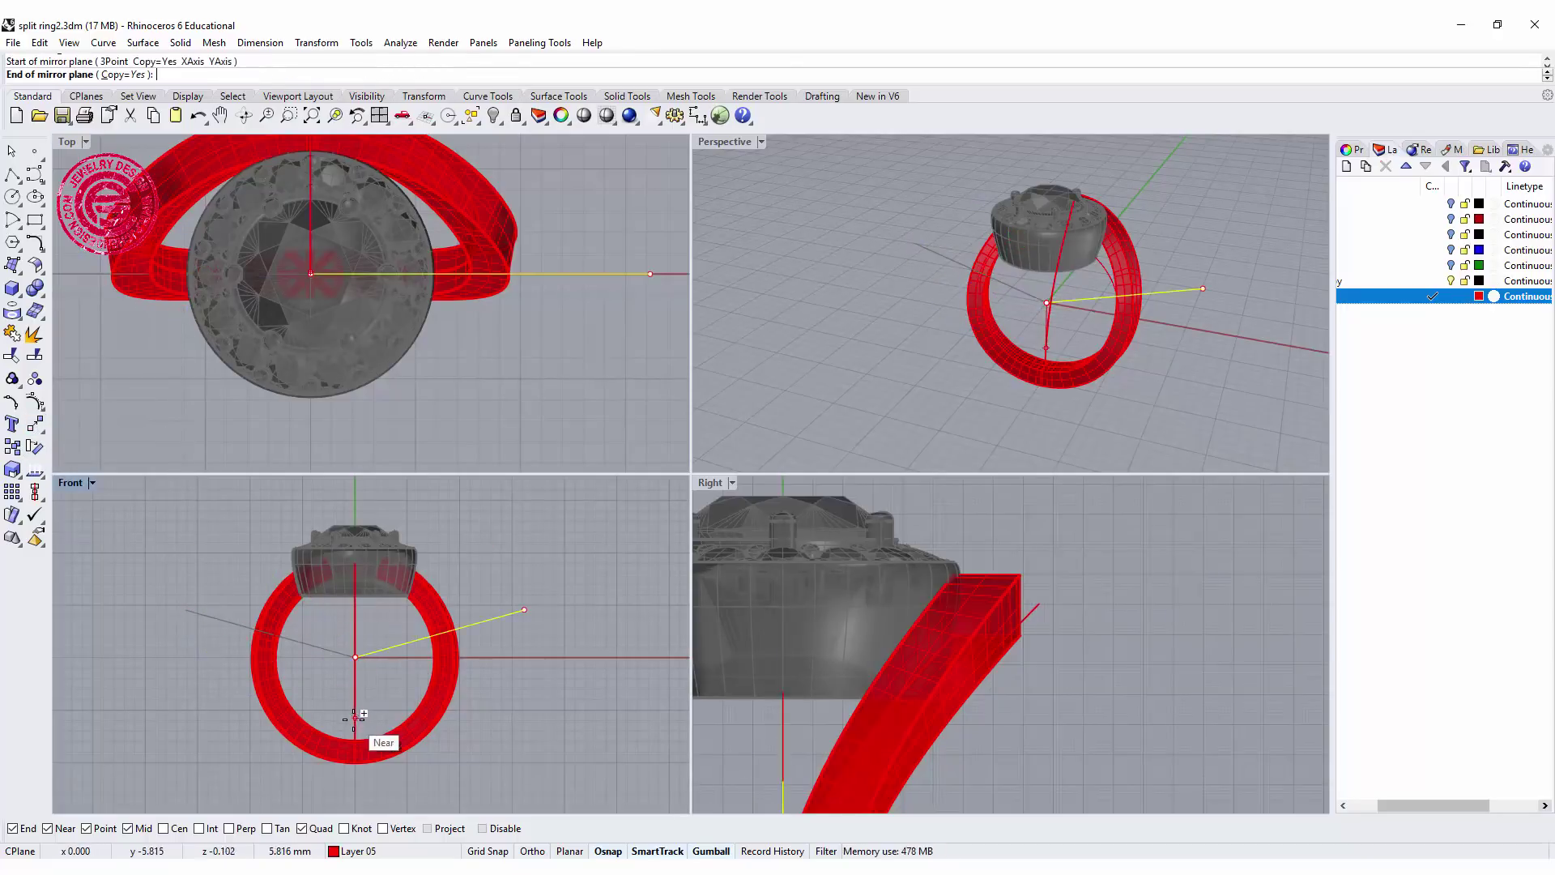
left_click(356, 716)
left_click(318, 698)
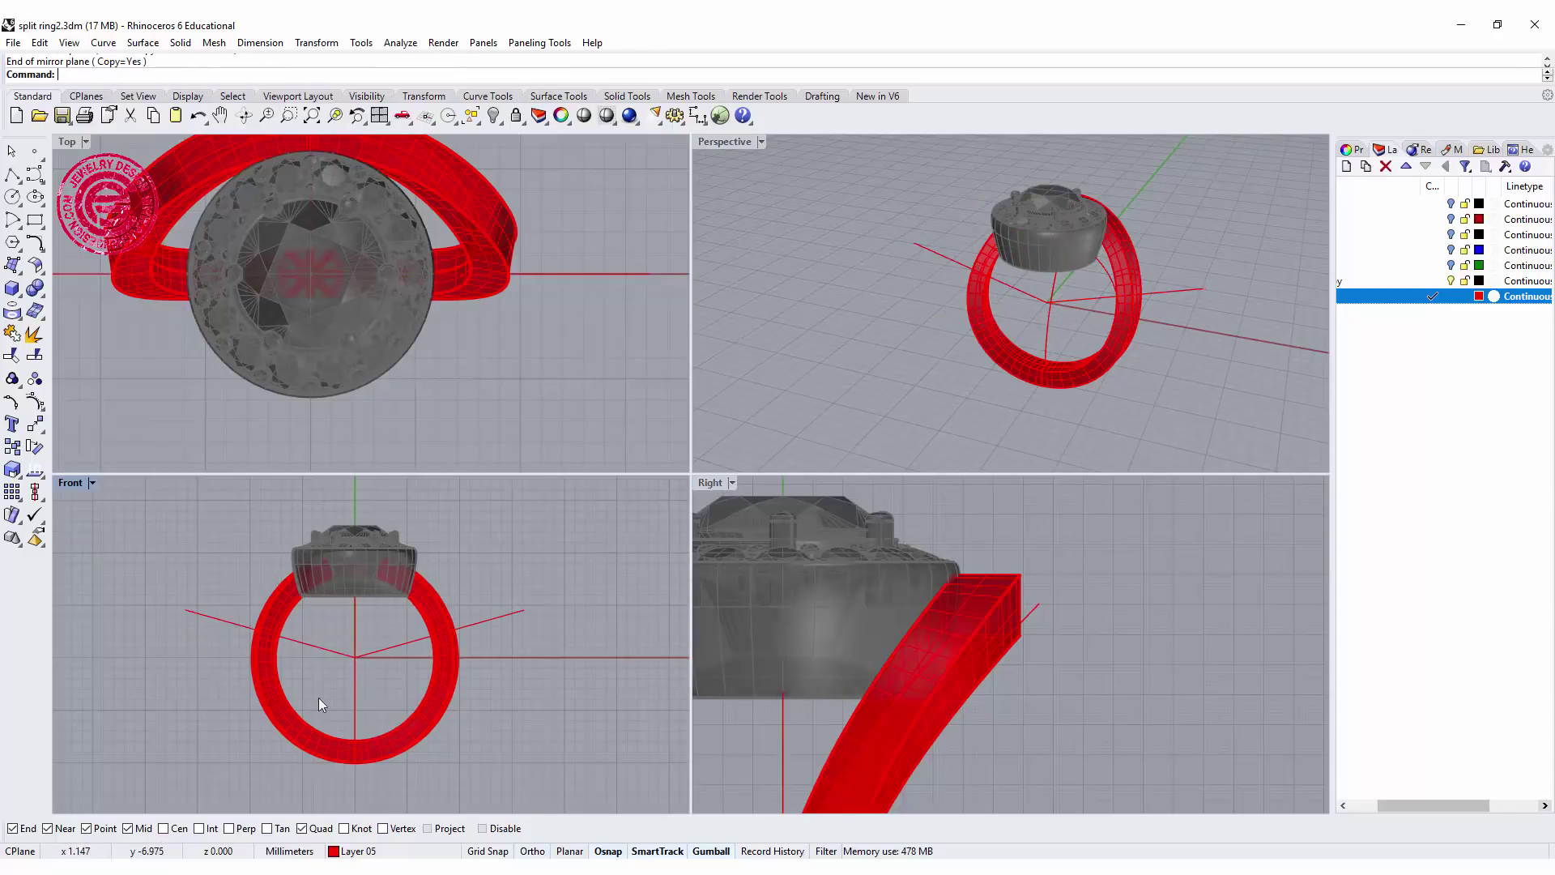
Step: Trim away the lower portion of the shank in the Front view with the two slanted lines as cutting objects
scroll(406, 649, "up", 2)
left_click(406, 644)
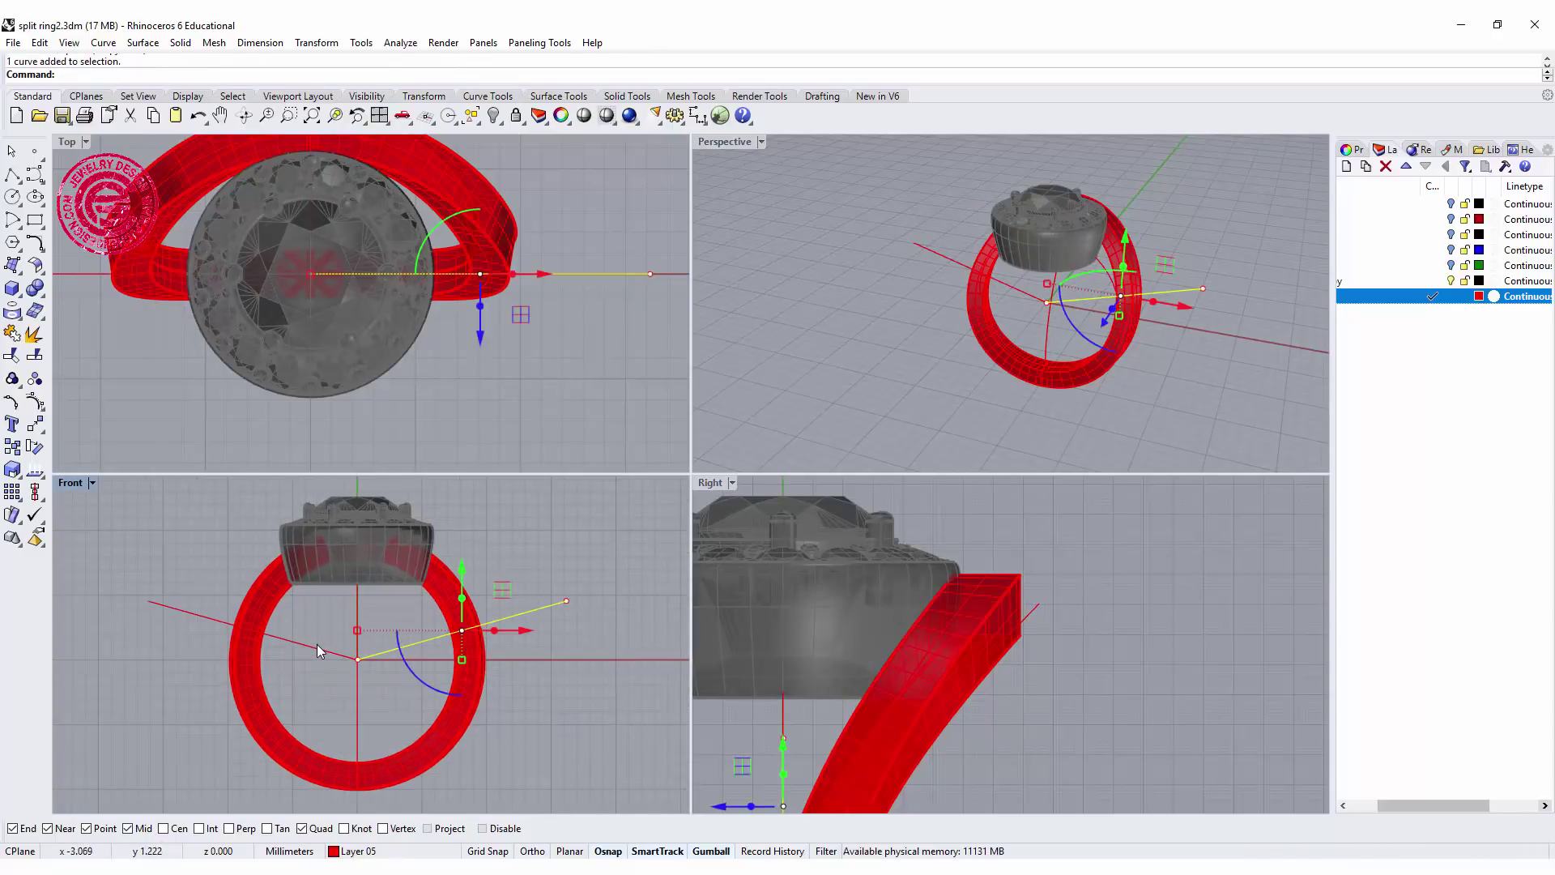
left_click(12, 355)
left_click(275, 741)
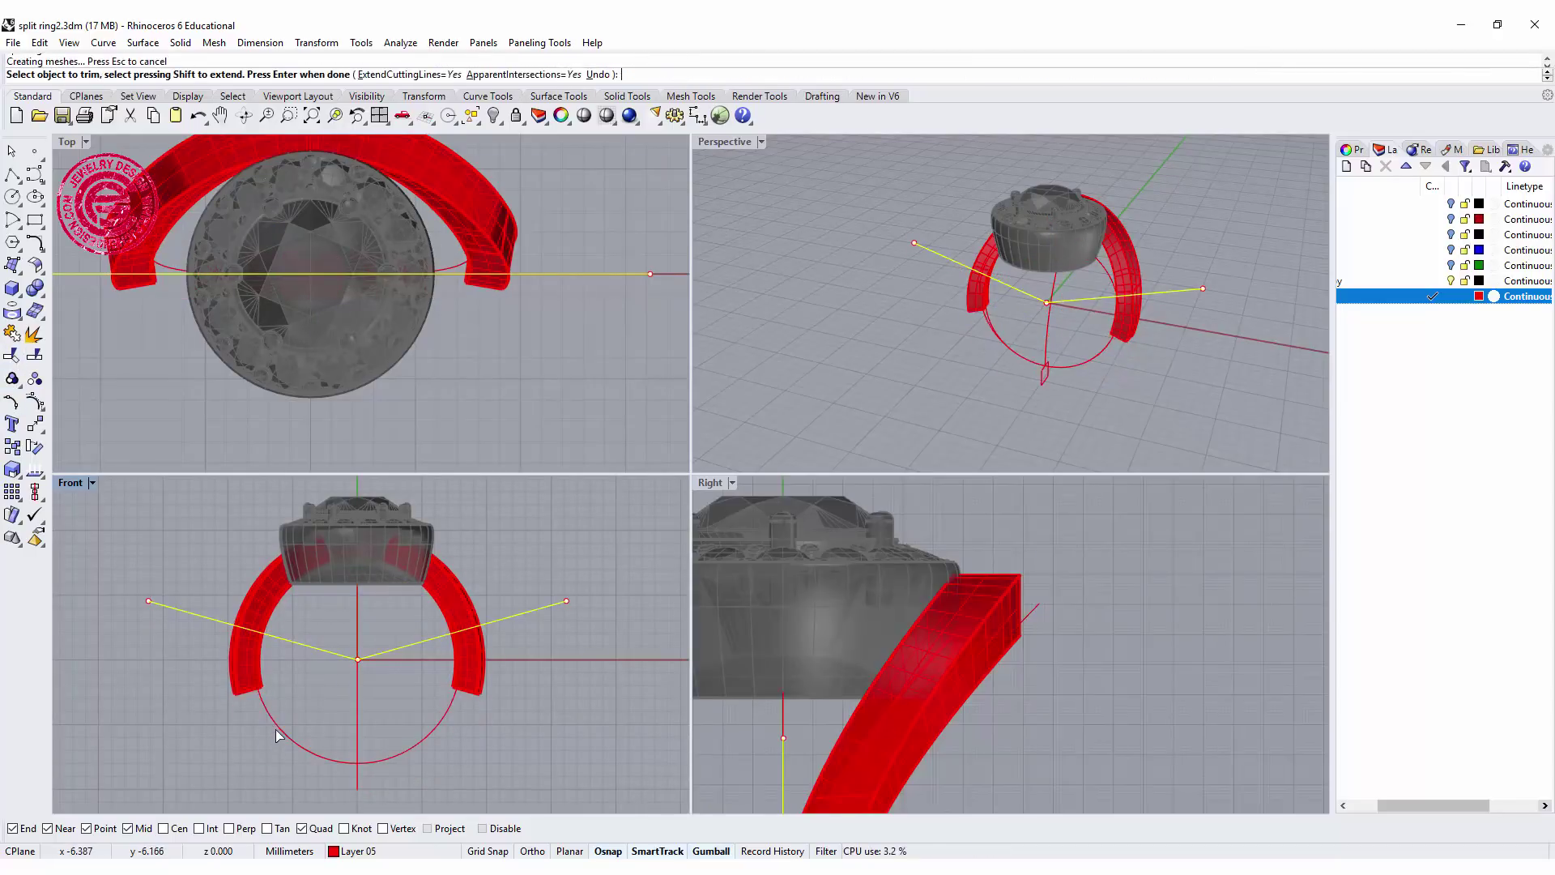
left_click(243, 688)
left_click(469, 672)
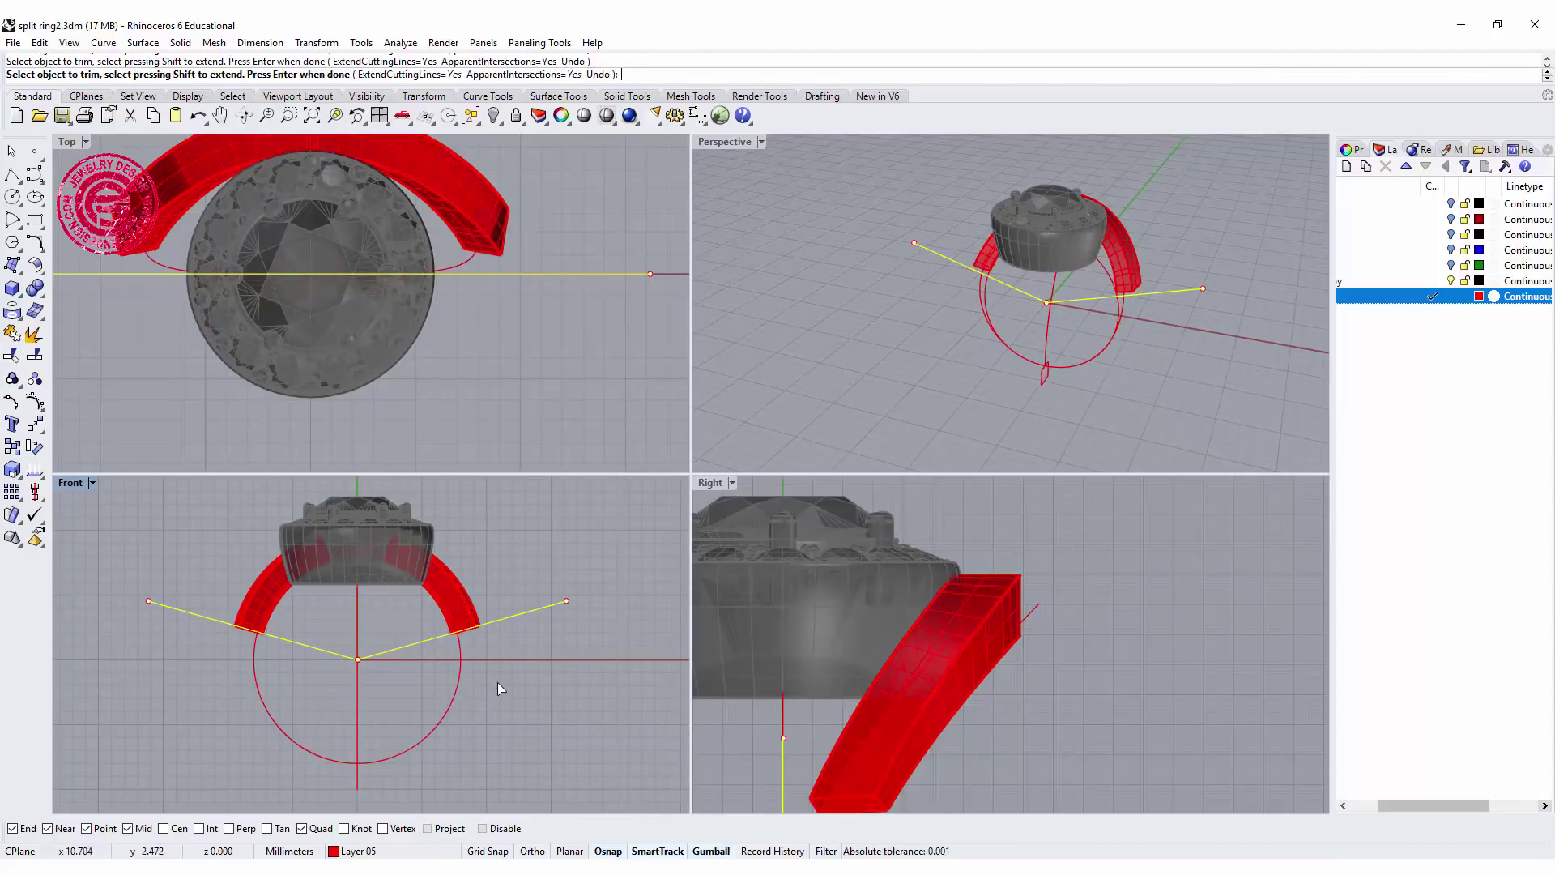
key("Return")
Step: Explode the trimmed shank polysurface into separate surfaces
left_click(466, 591)
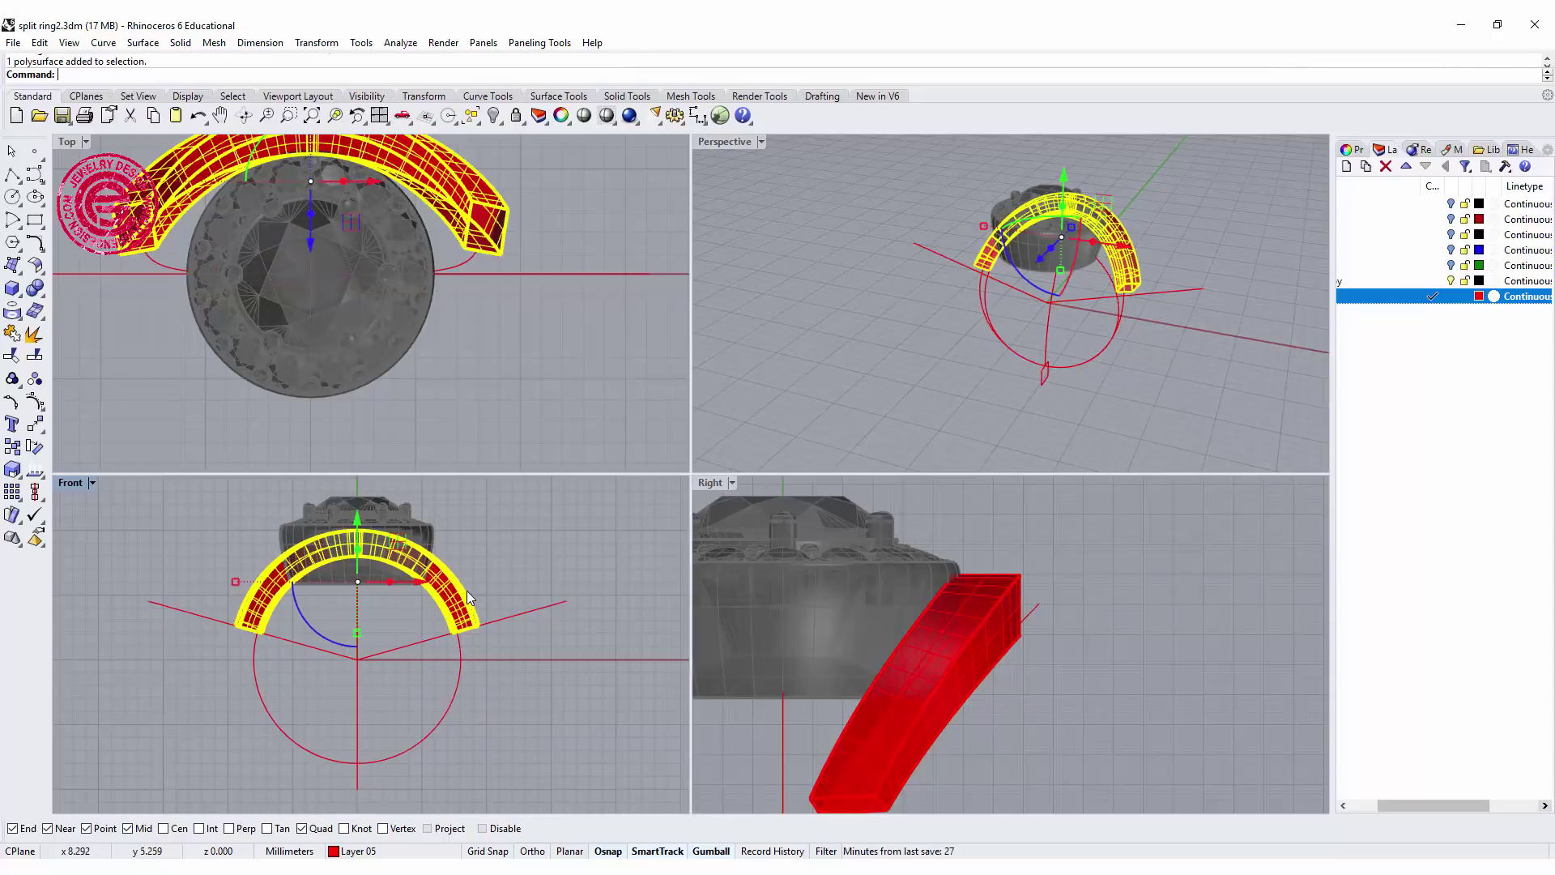
right_click_drag(1234, 287, 1207, 236)
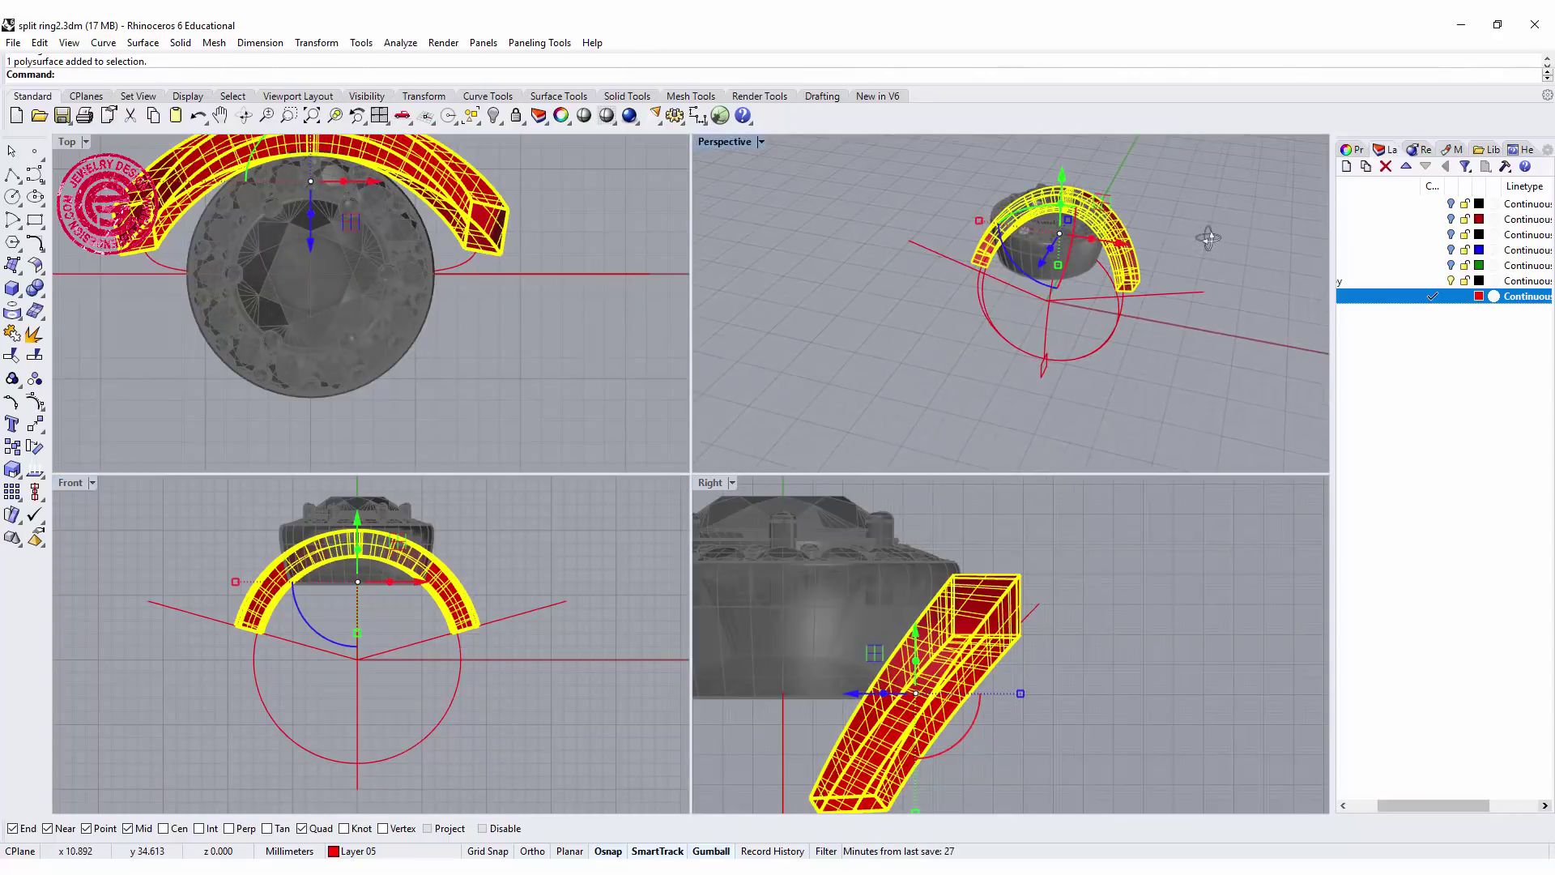
left_click(33, 333)
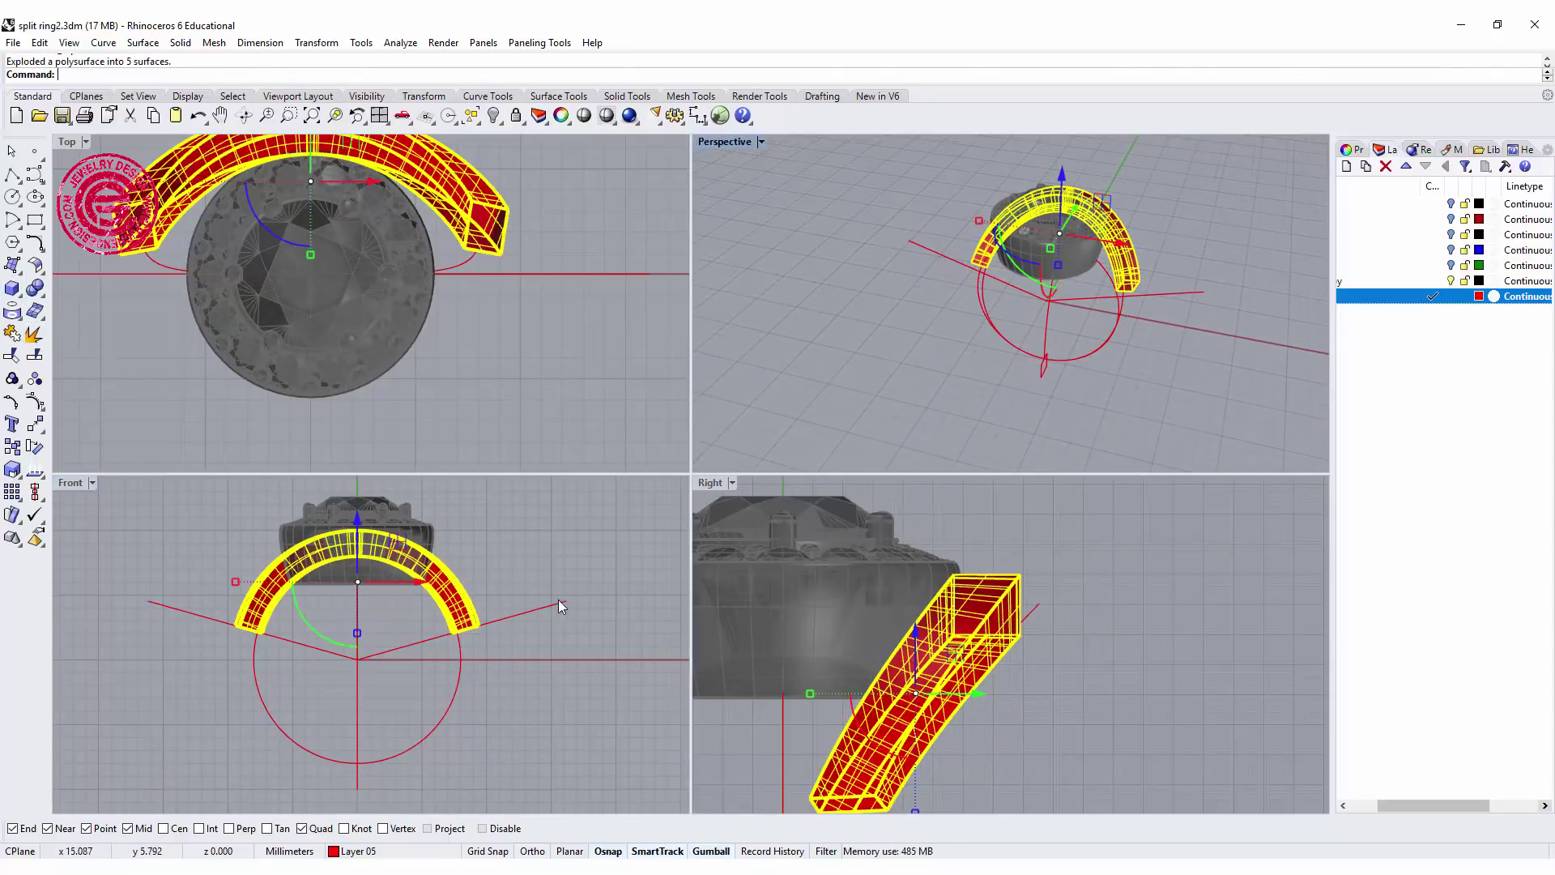
left_click(513, 551)
Step: Delete the two side surfaces and the inner surface of the exploded shank, keeping only its outer surface
scroll(443, 605, "up", 4)
left_click(465, 585)
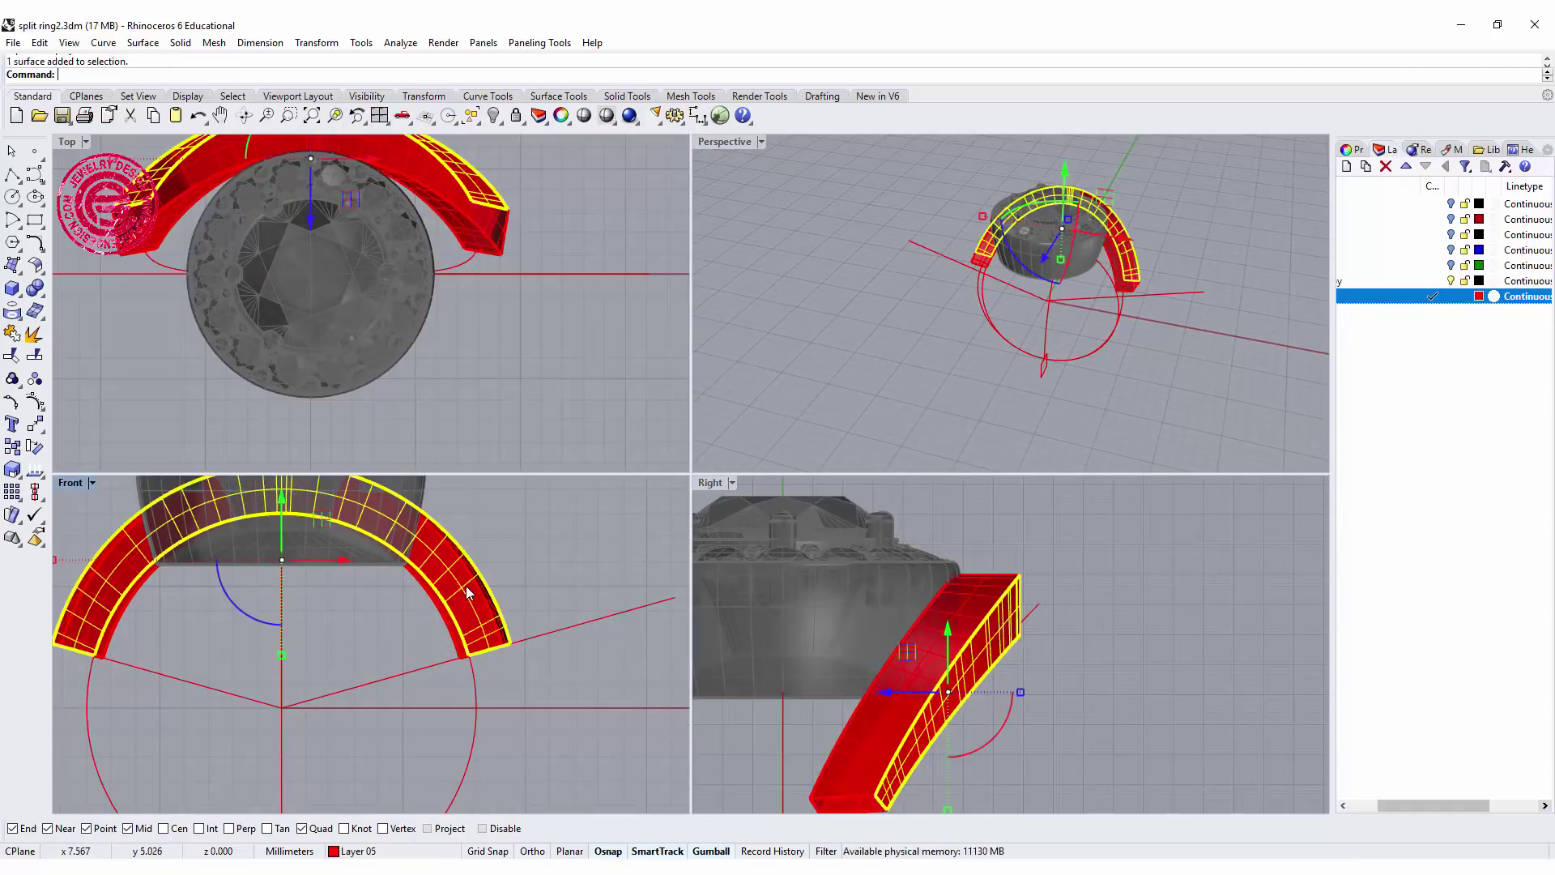
key("Escape")
left_click(467, 589)
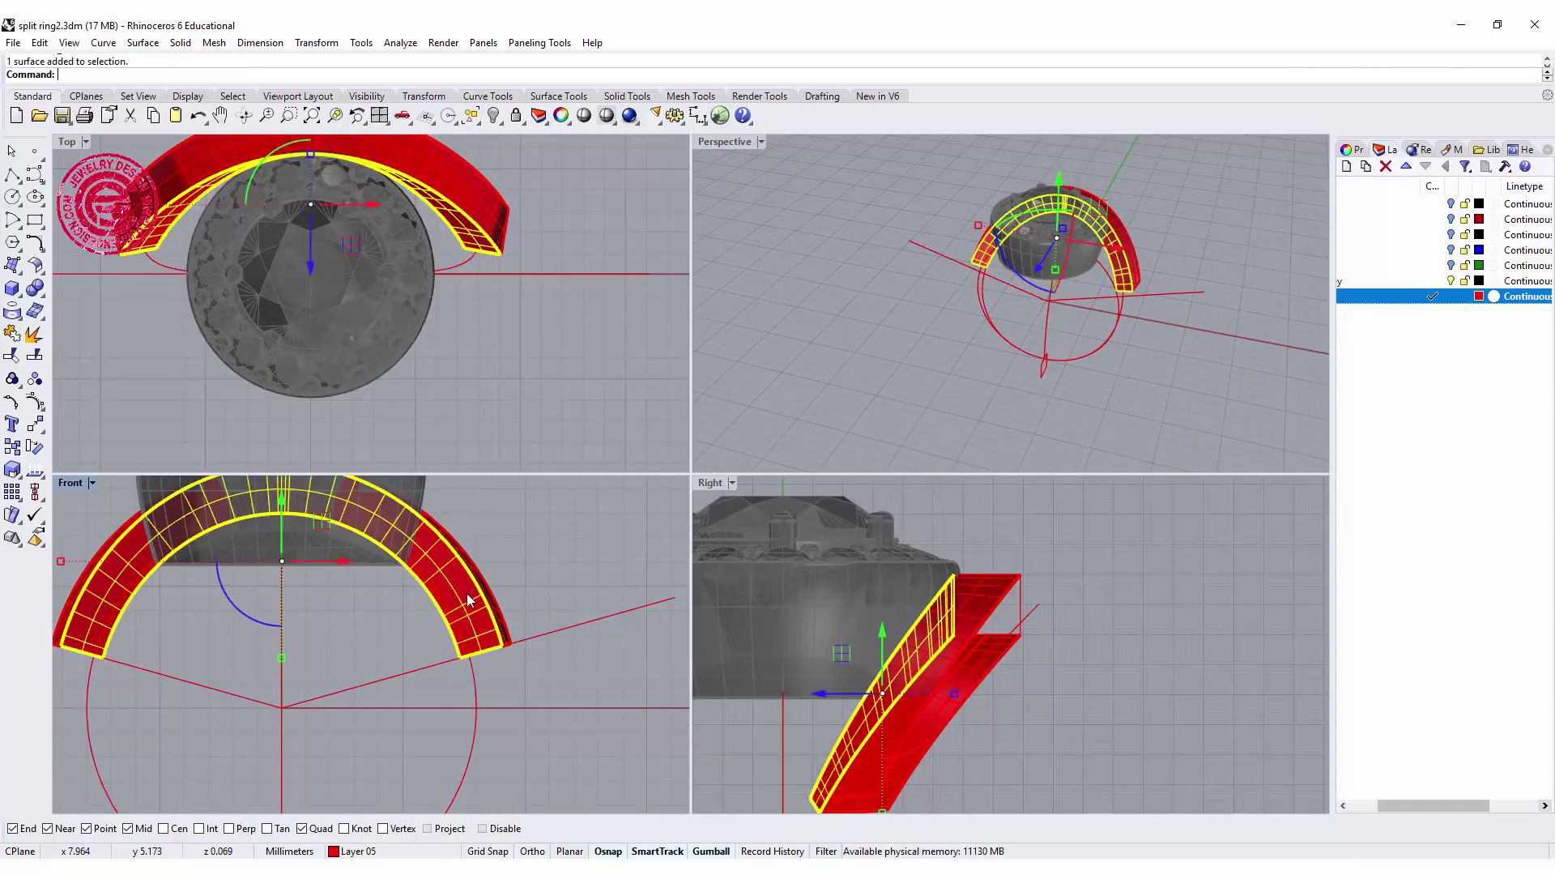
key("Delete")
left_click(442, 629)
key("Delete")
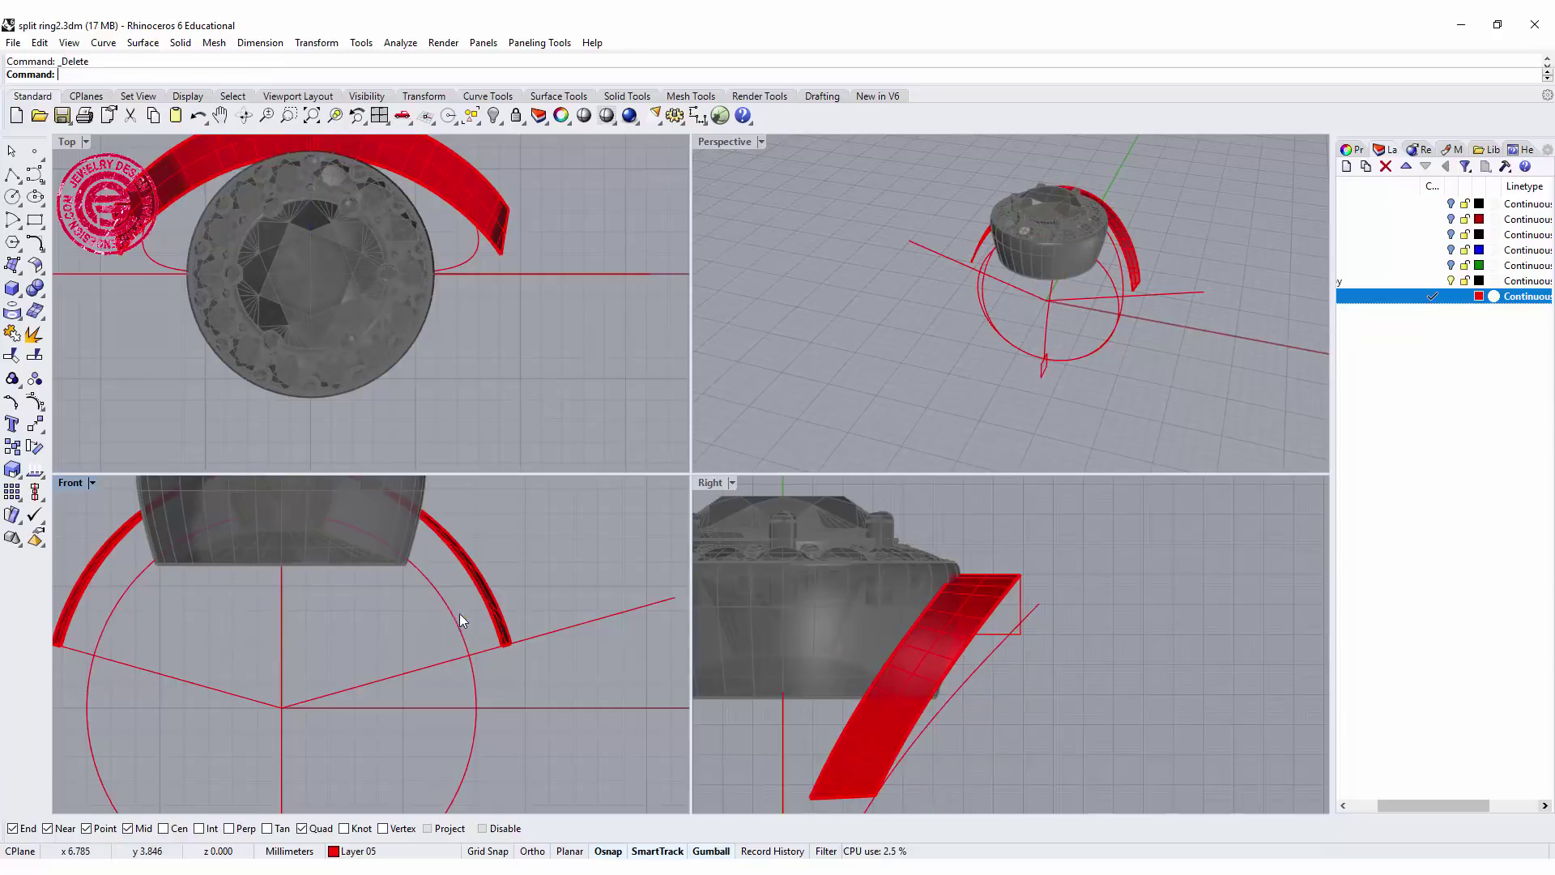
Step: Run CreateUVCrv on the remaining outer shank surface to generate its flattened boundary curves
right_click_drag(1137, 276, 1007, 357)
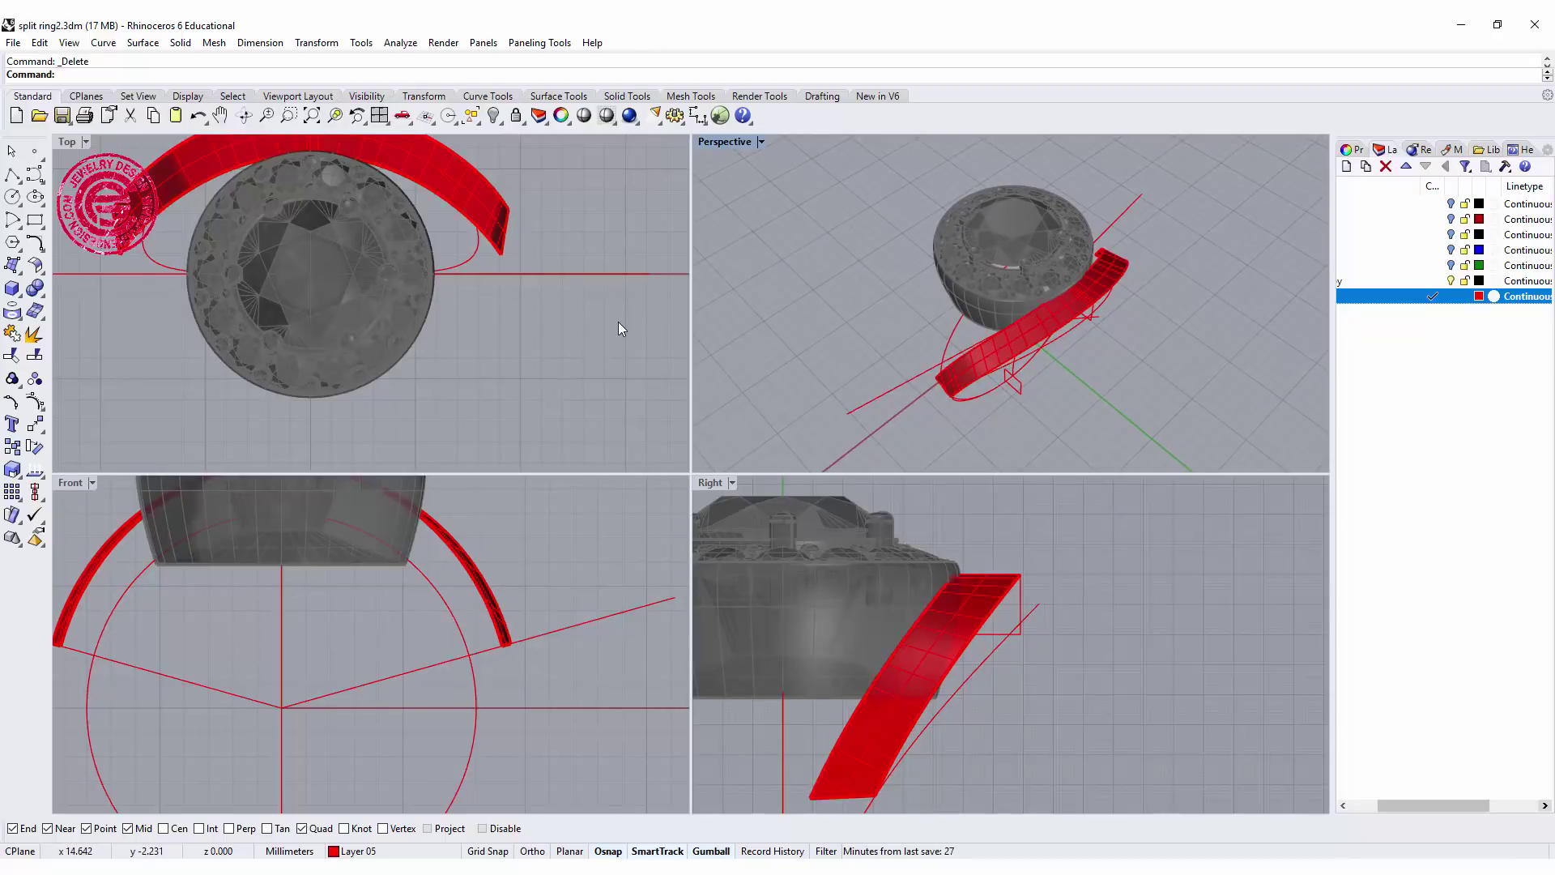
right_click_drag(515, 326, 497, 370)
left_click(230, 195)
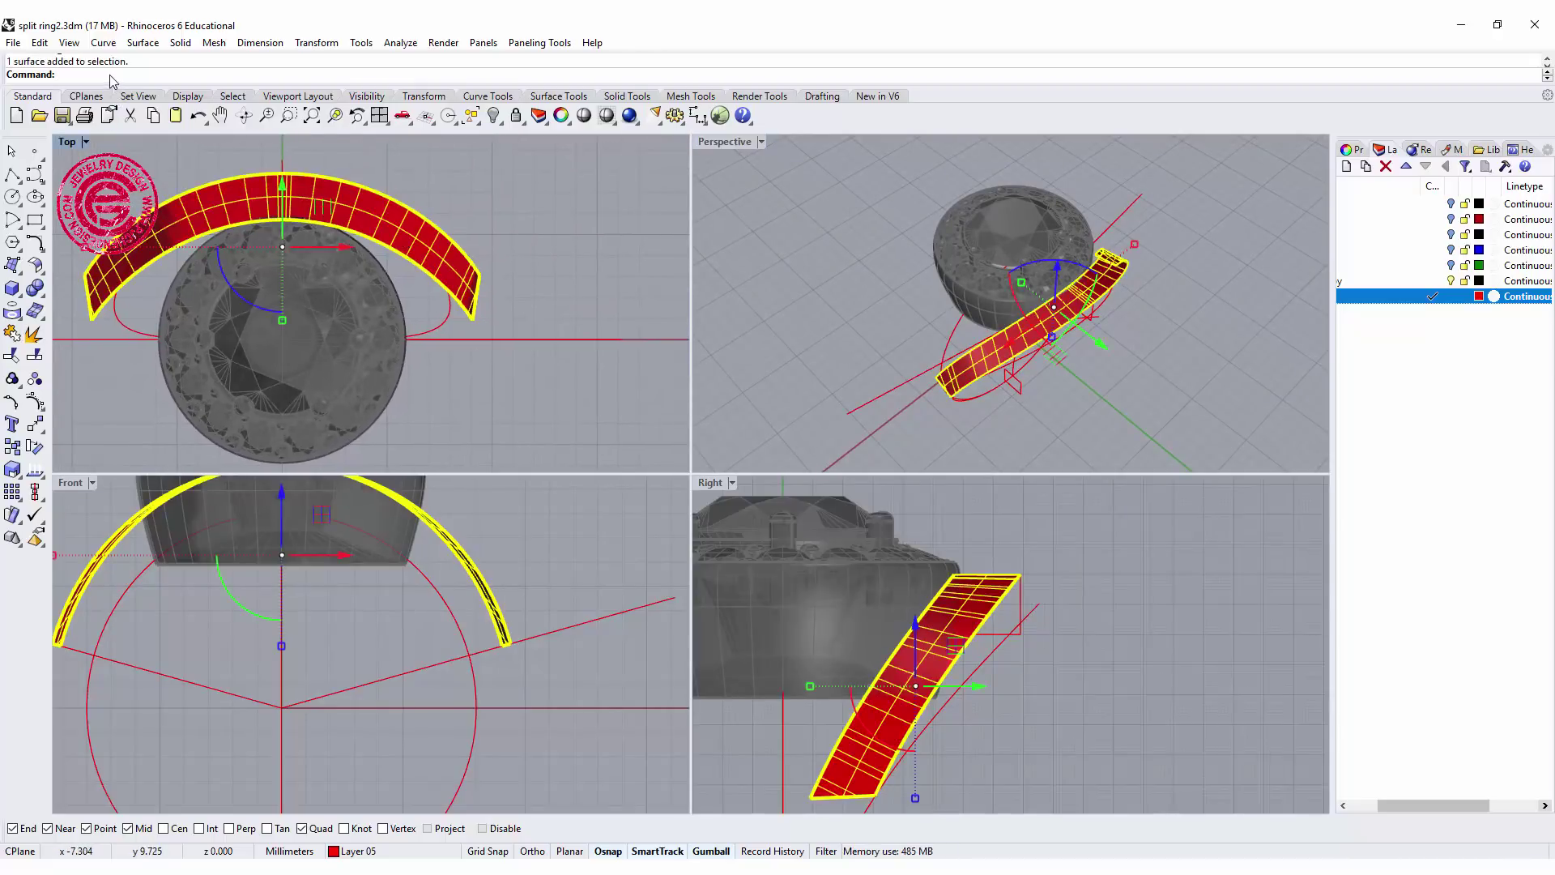
type("CreateUVCrv")
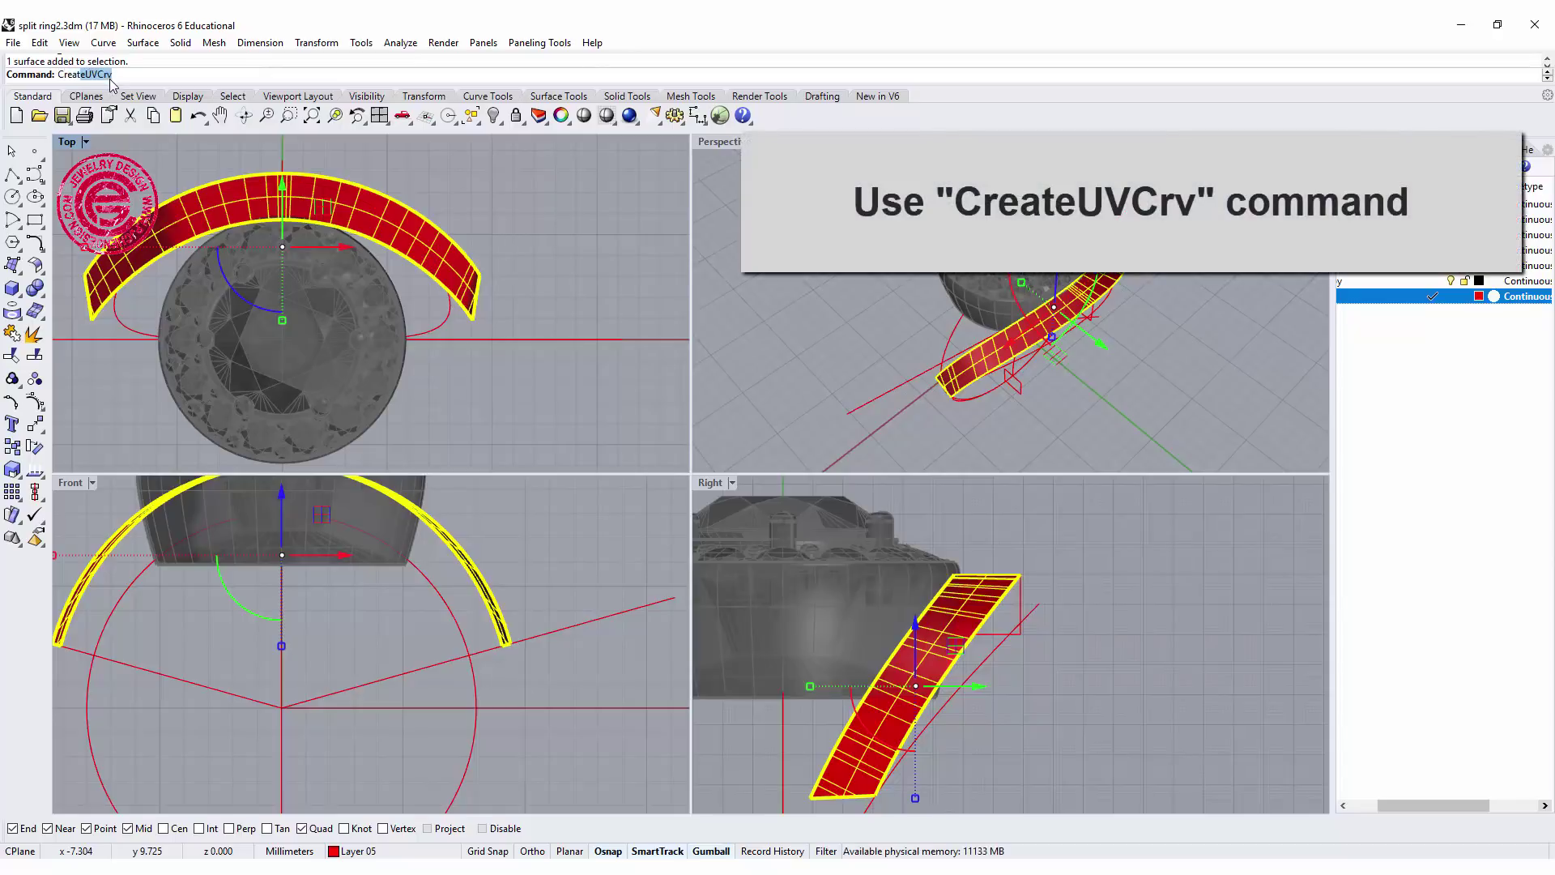
key("Return")
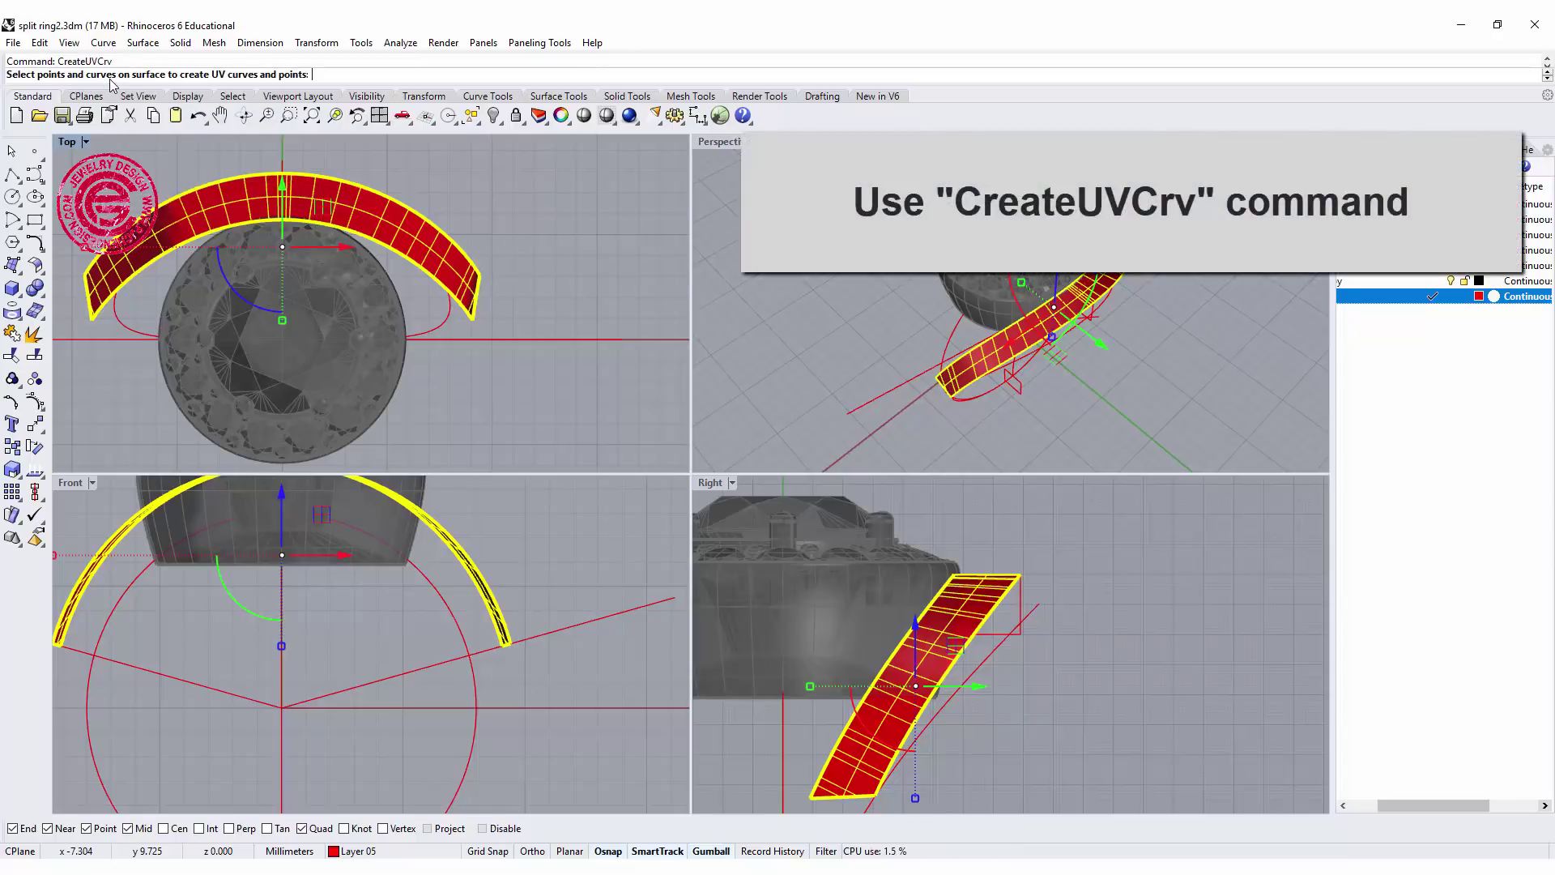
key("Return")
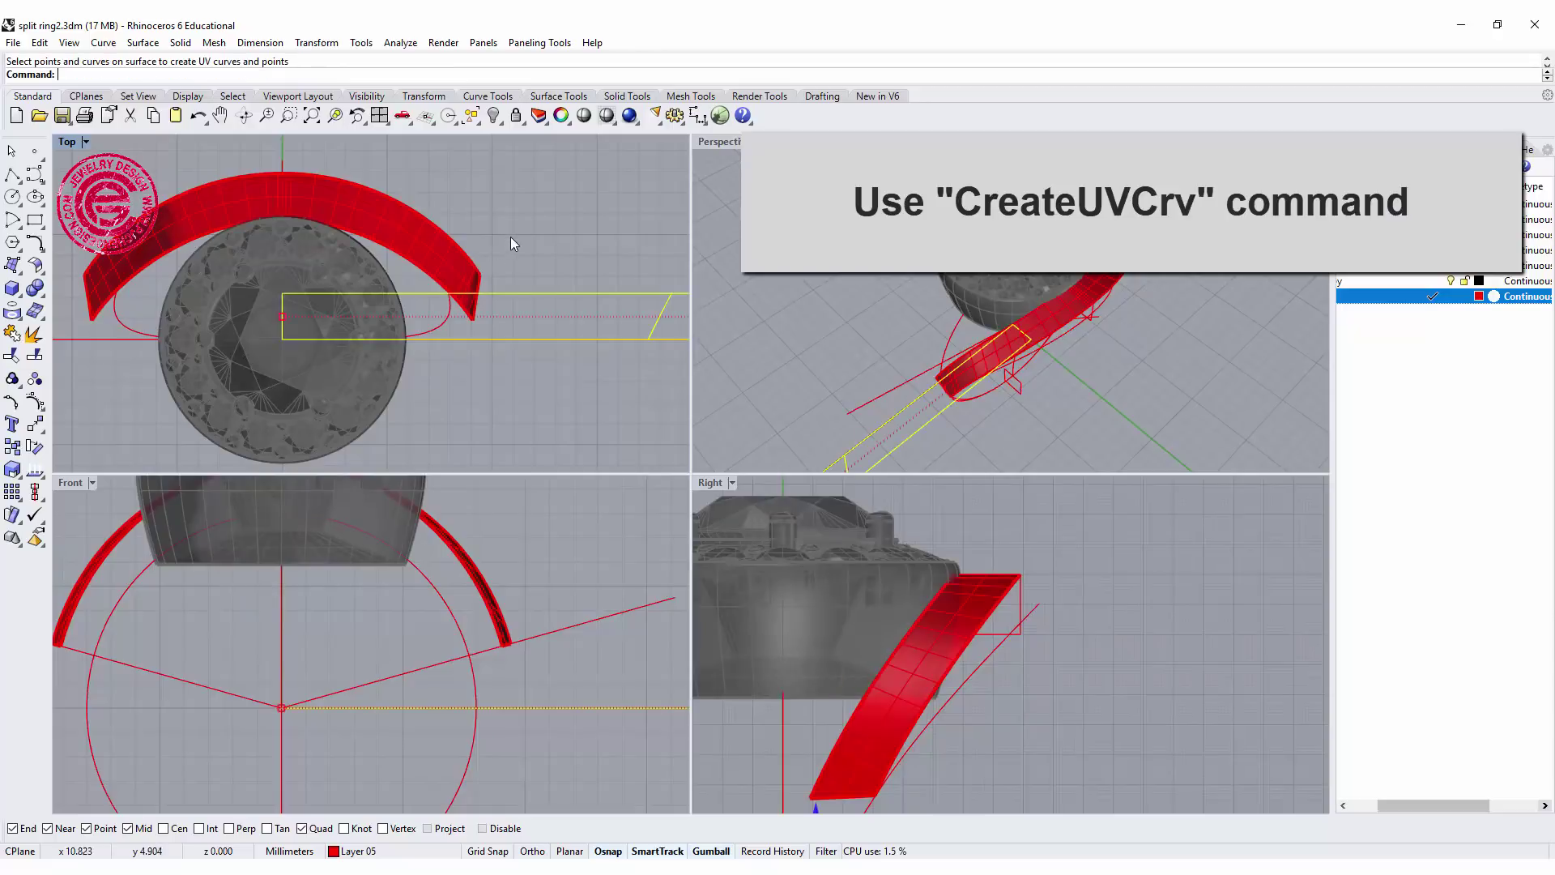
Step: Move the flattened UV curves up along the Y axis in the Top view, clear of the horizontal axis
scroll(510, 237, "down", 3)
scroll(433, 301, "up", 2)
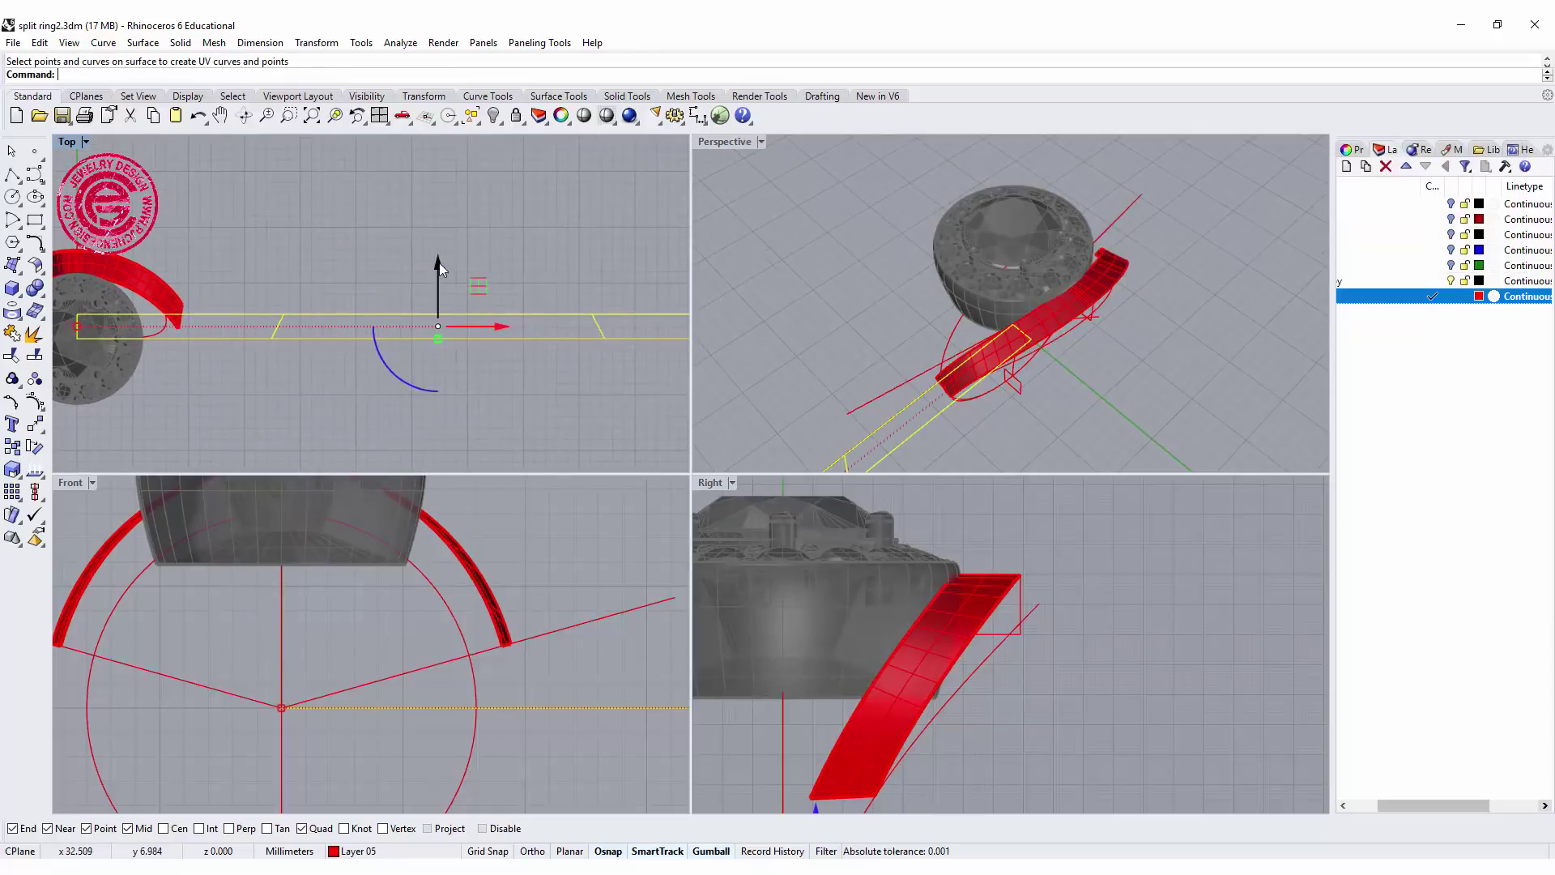
left_click_drag(439, 262, 439, 141)
key("Escape")
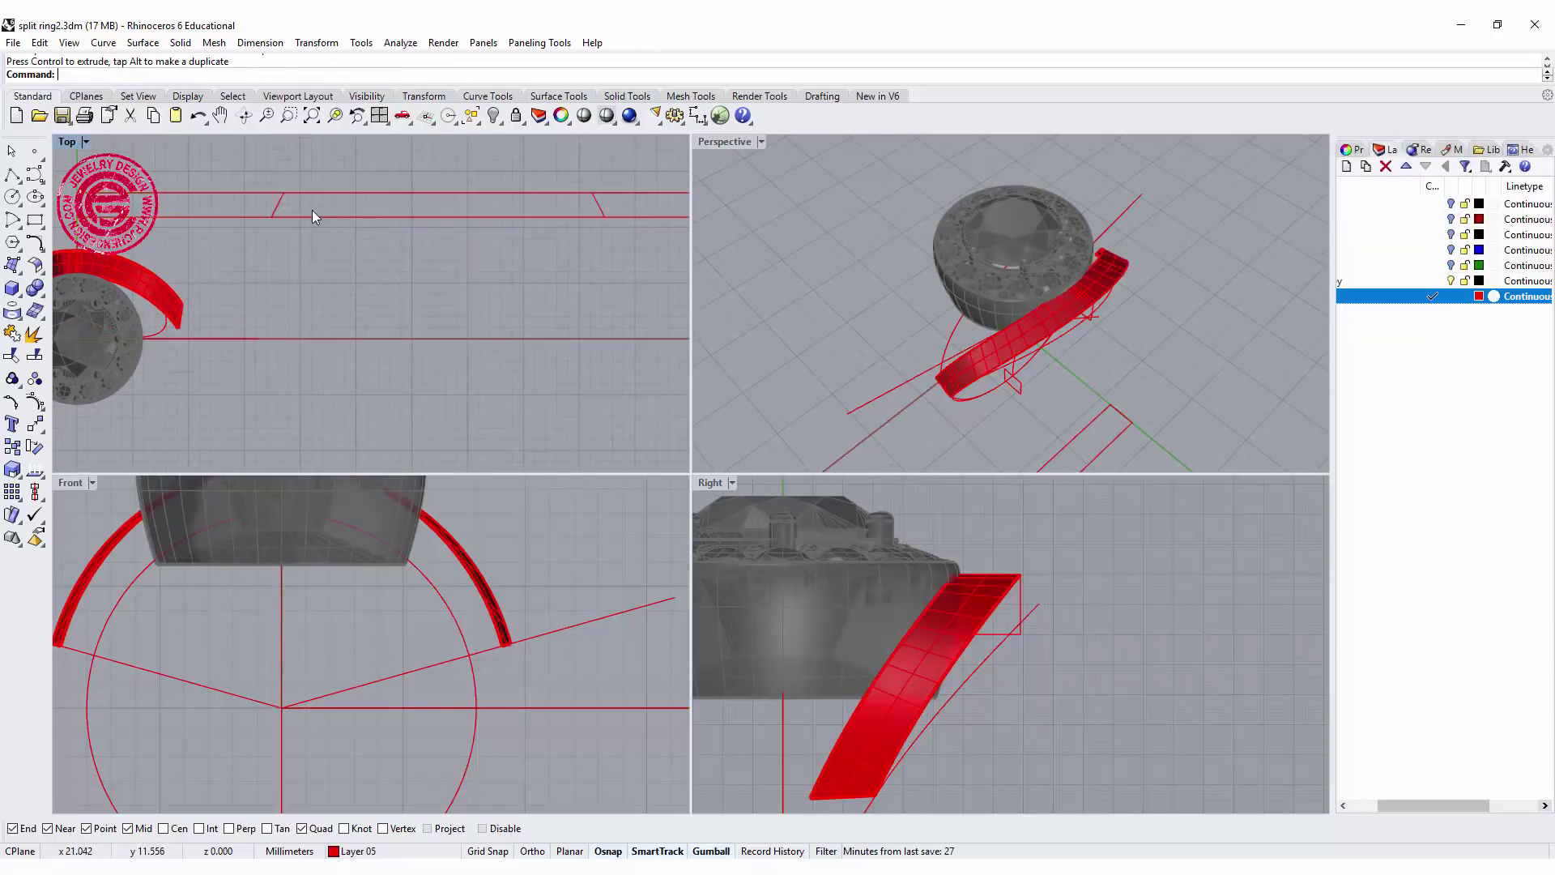
Step: Compare the slanted-end outline among the flattened UV curves with the trimmed outer shank surface
left_click(280, 202)
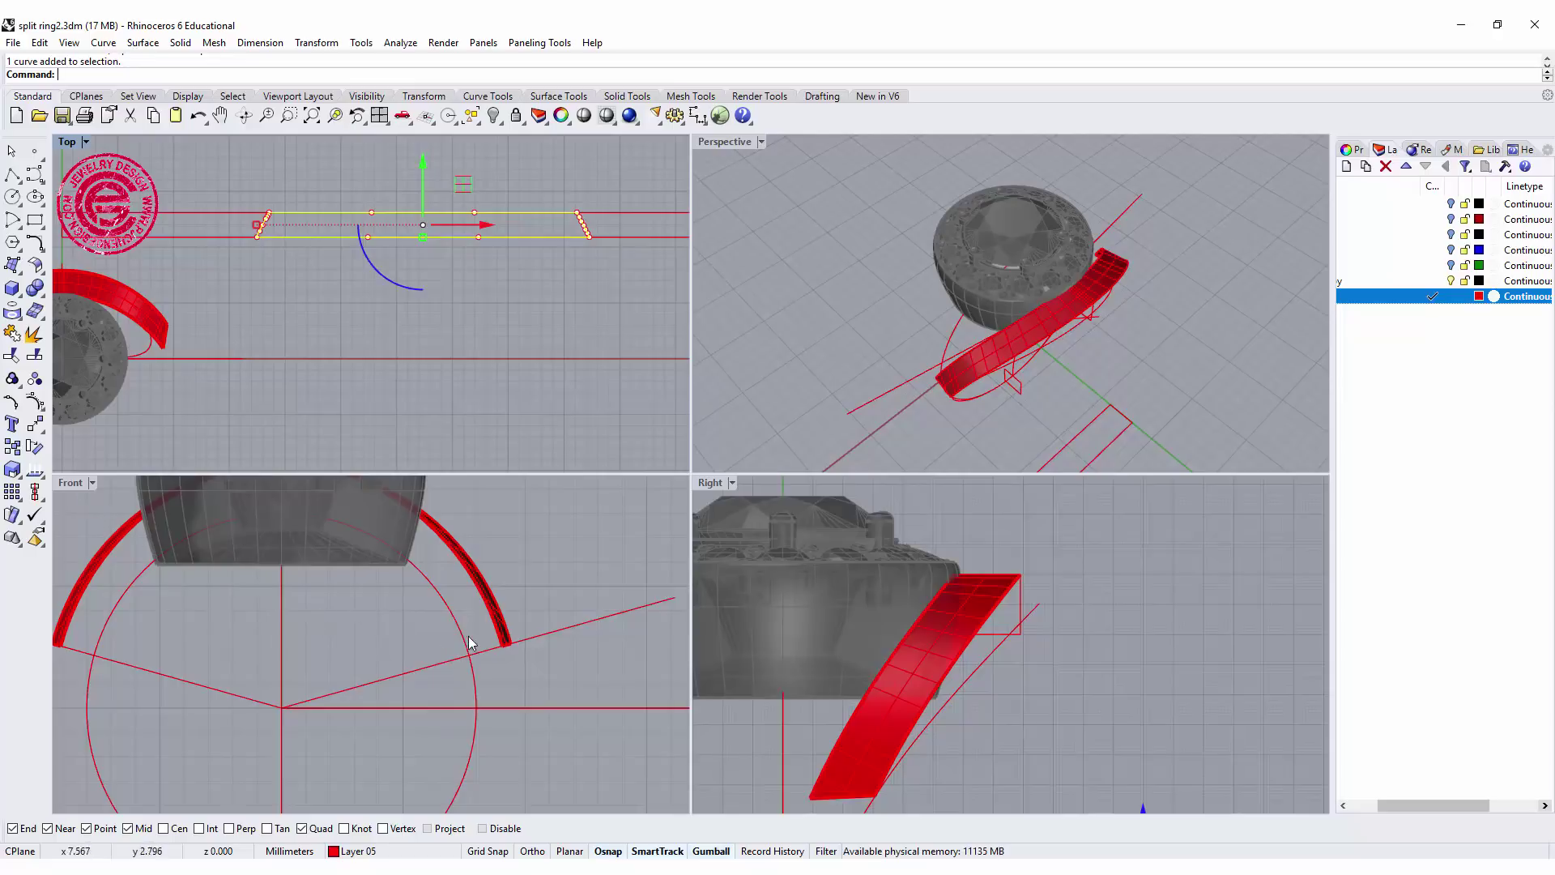
scroll(988, 694, "down", 2)
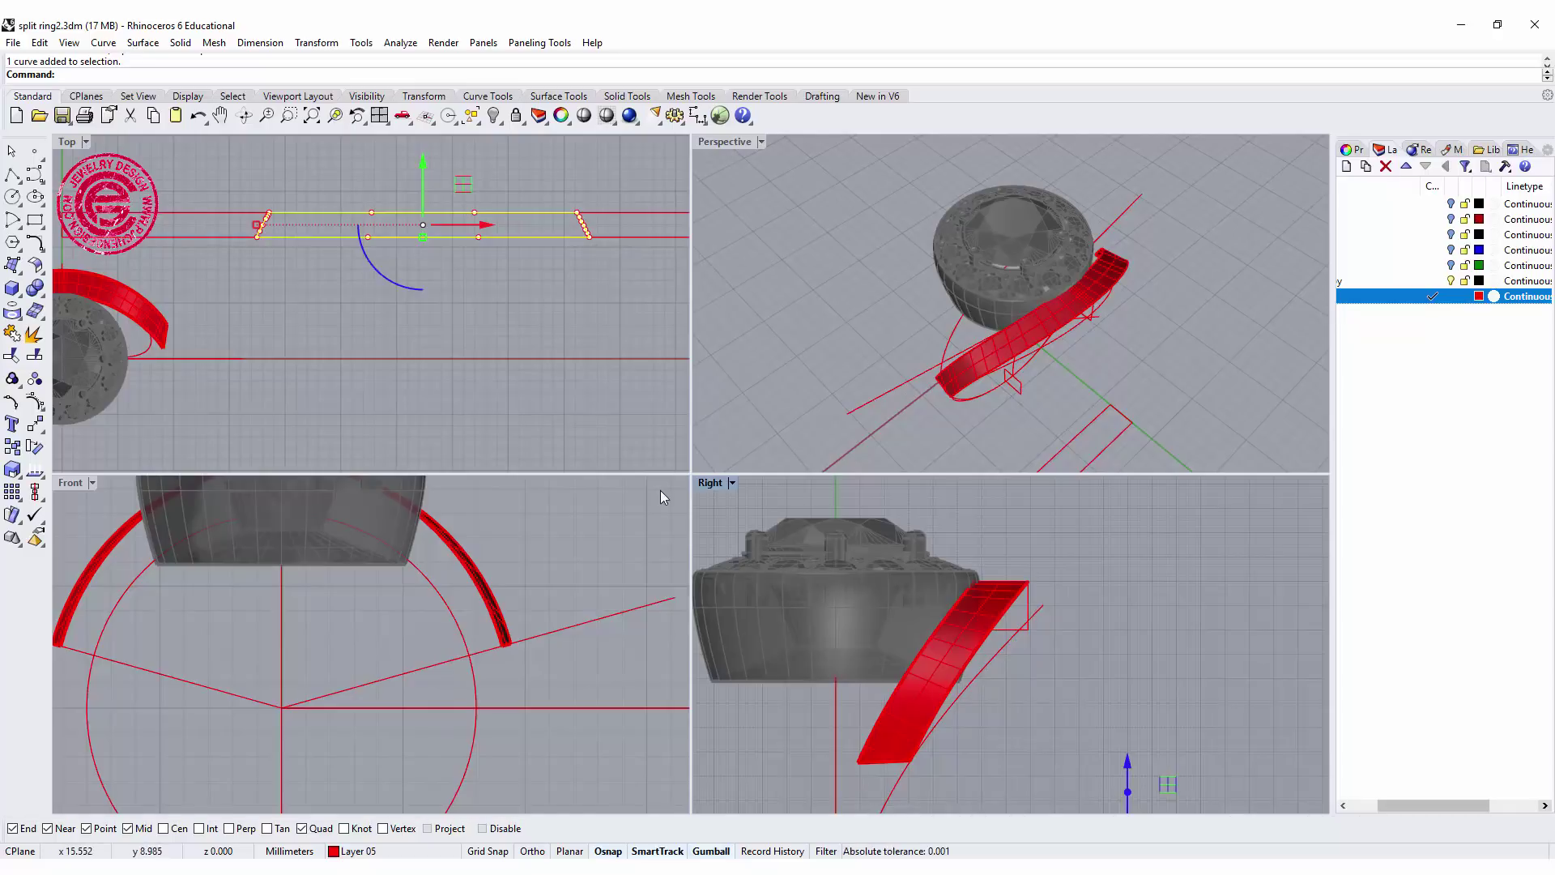
right_click_drag(836, 573, 901, 491)
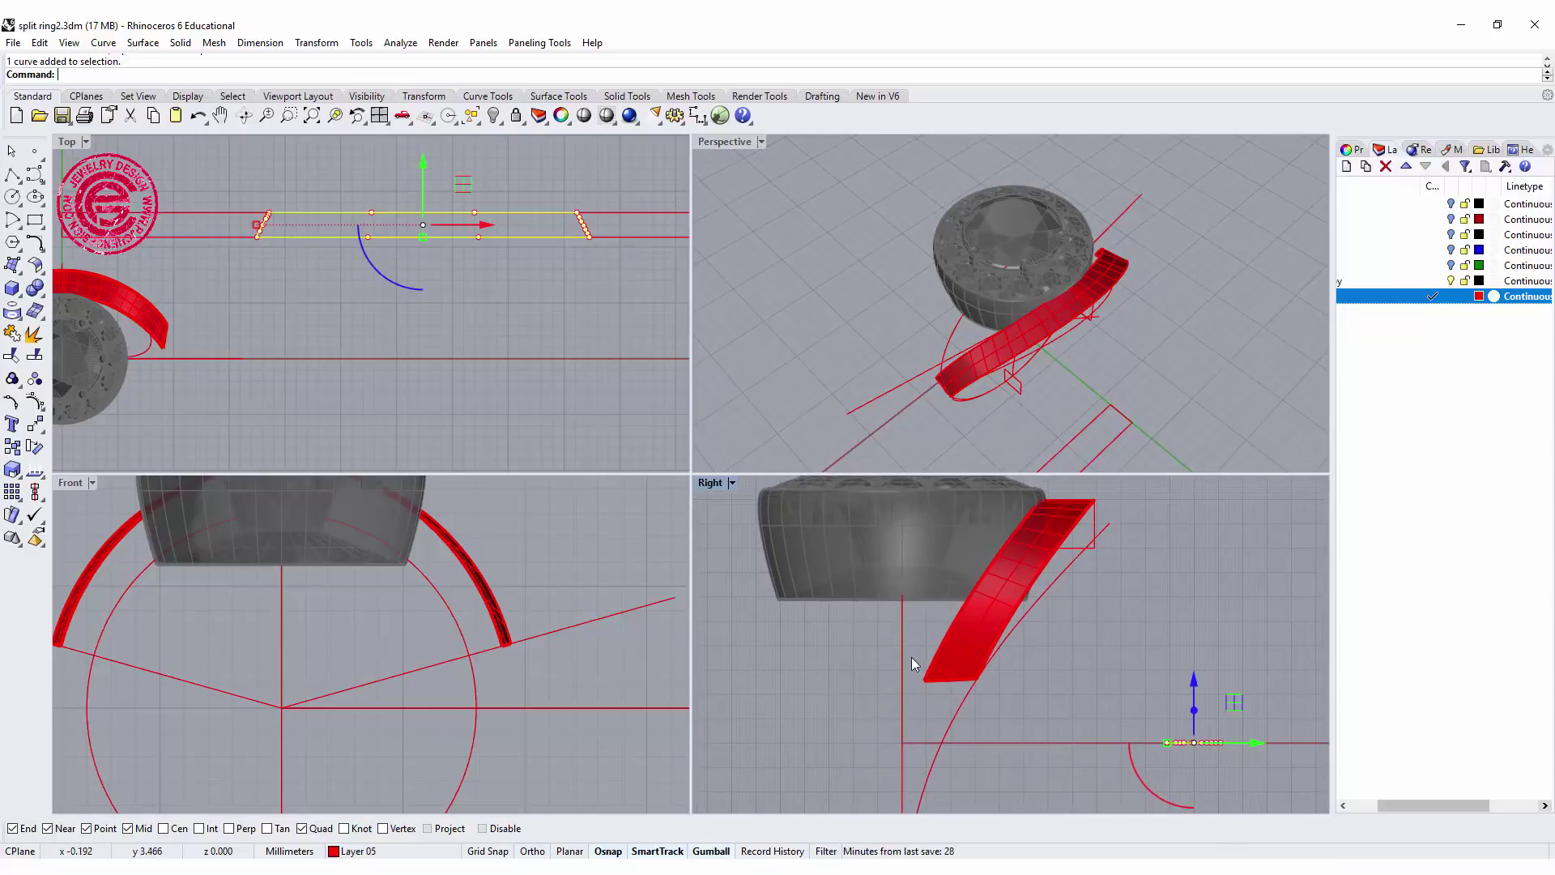
key("Escape")
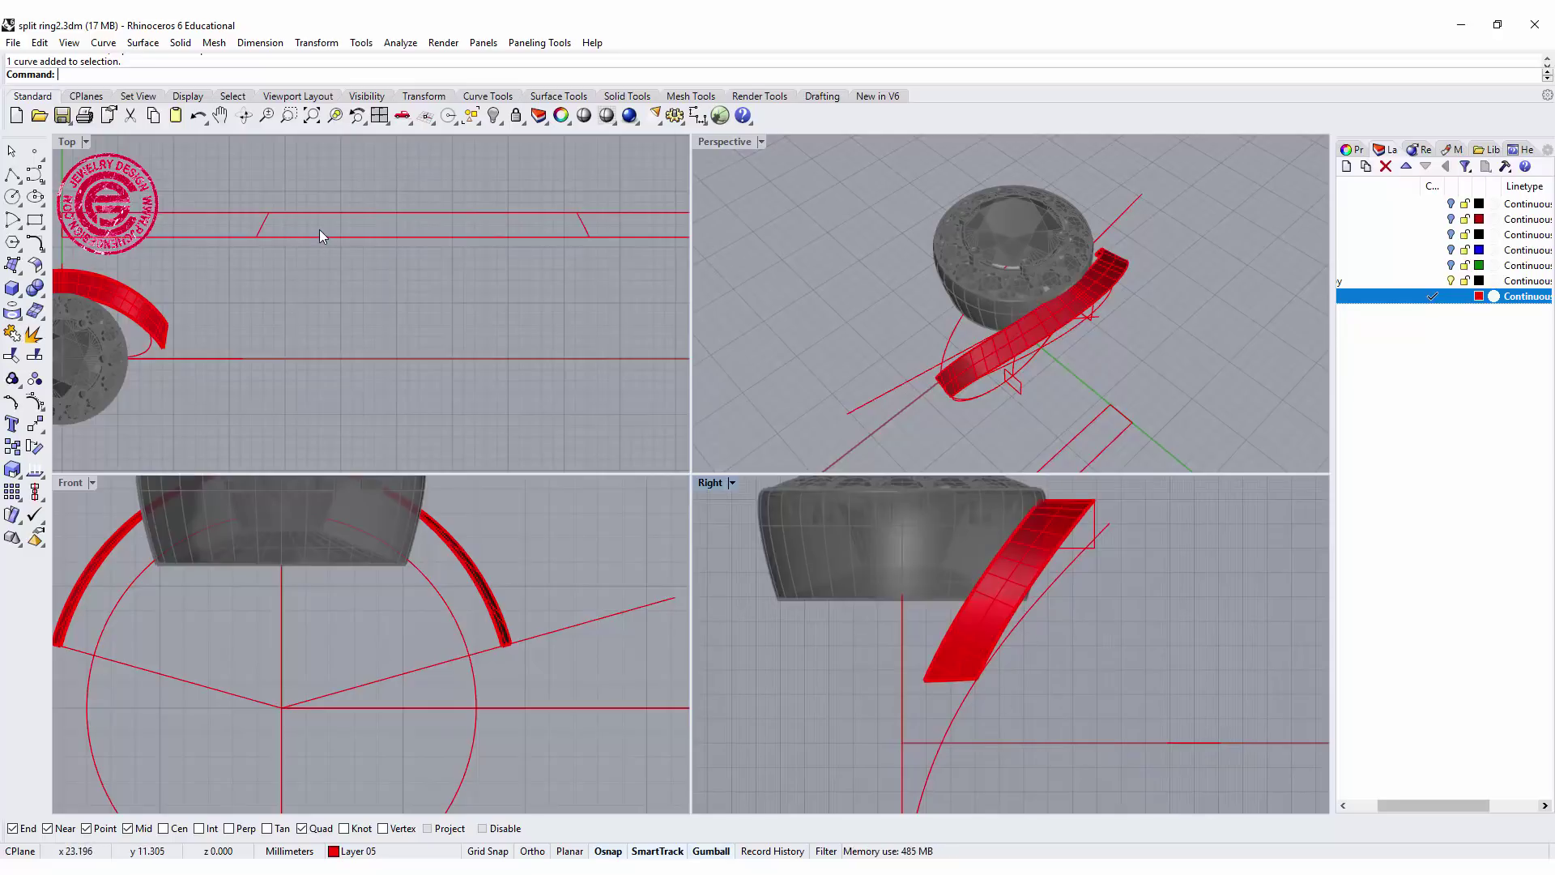
Step: Examine the slanted-end outline and the round stone placed between the flattened curves
left_click(261, 230)
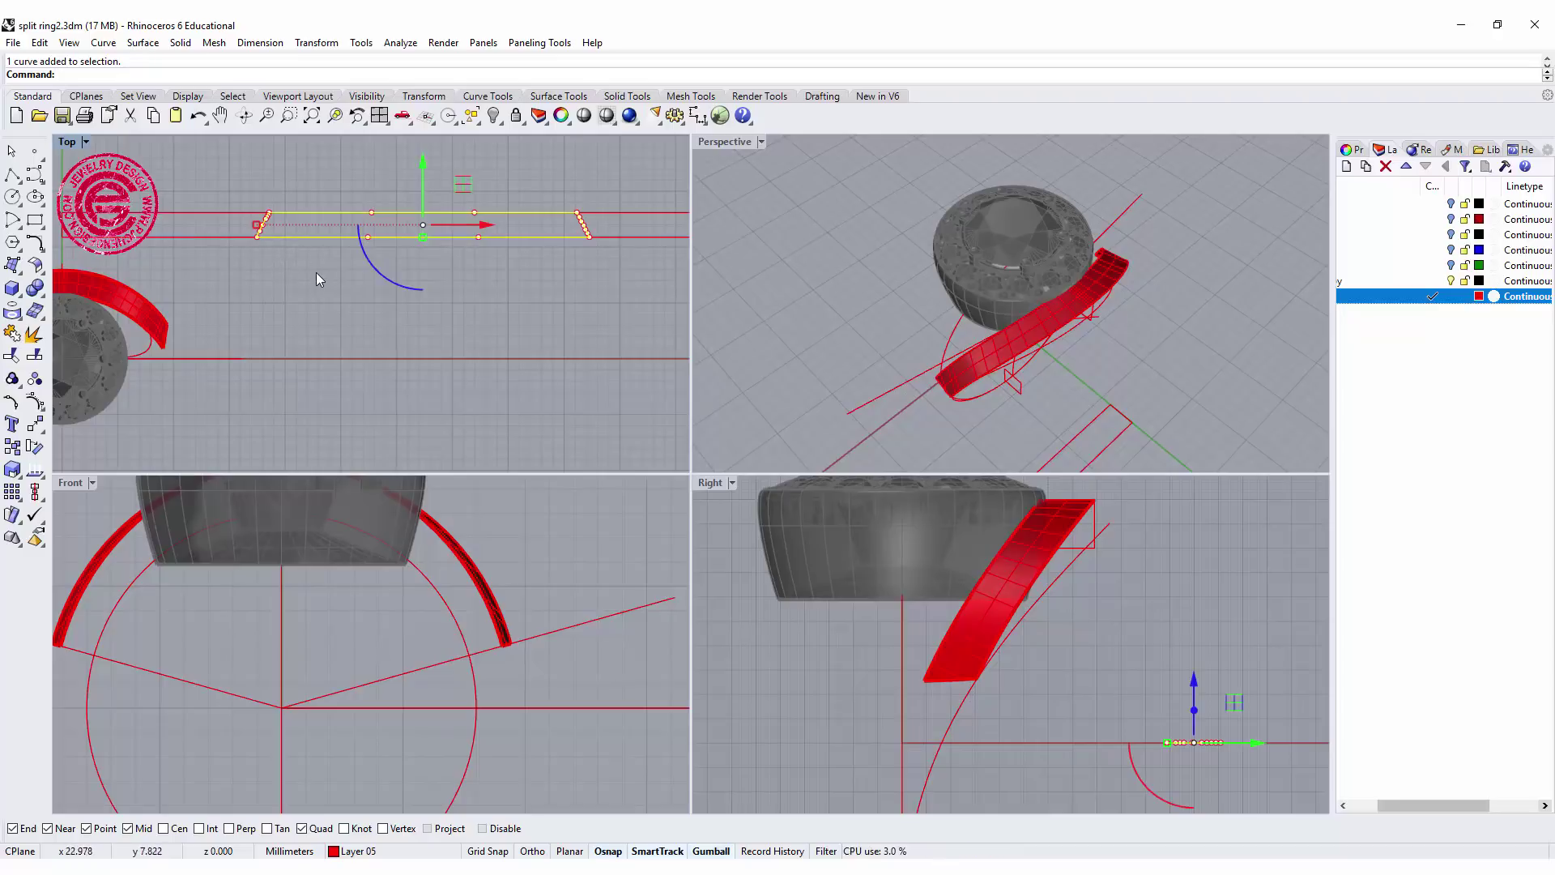
key("Escape")
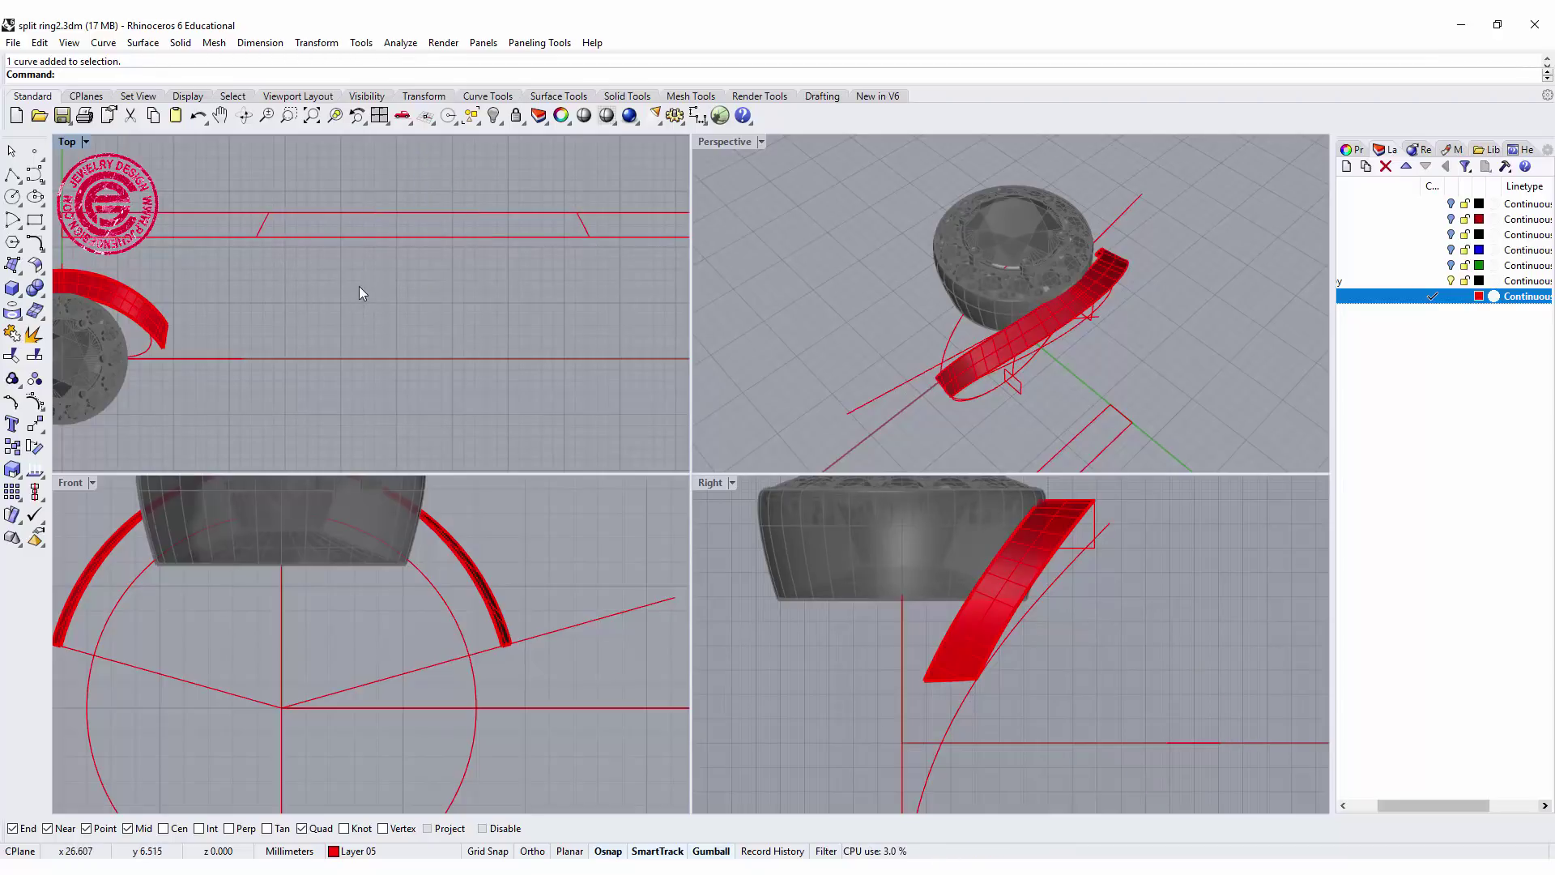
scroll(356, 292, "down", 3)
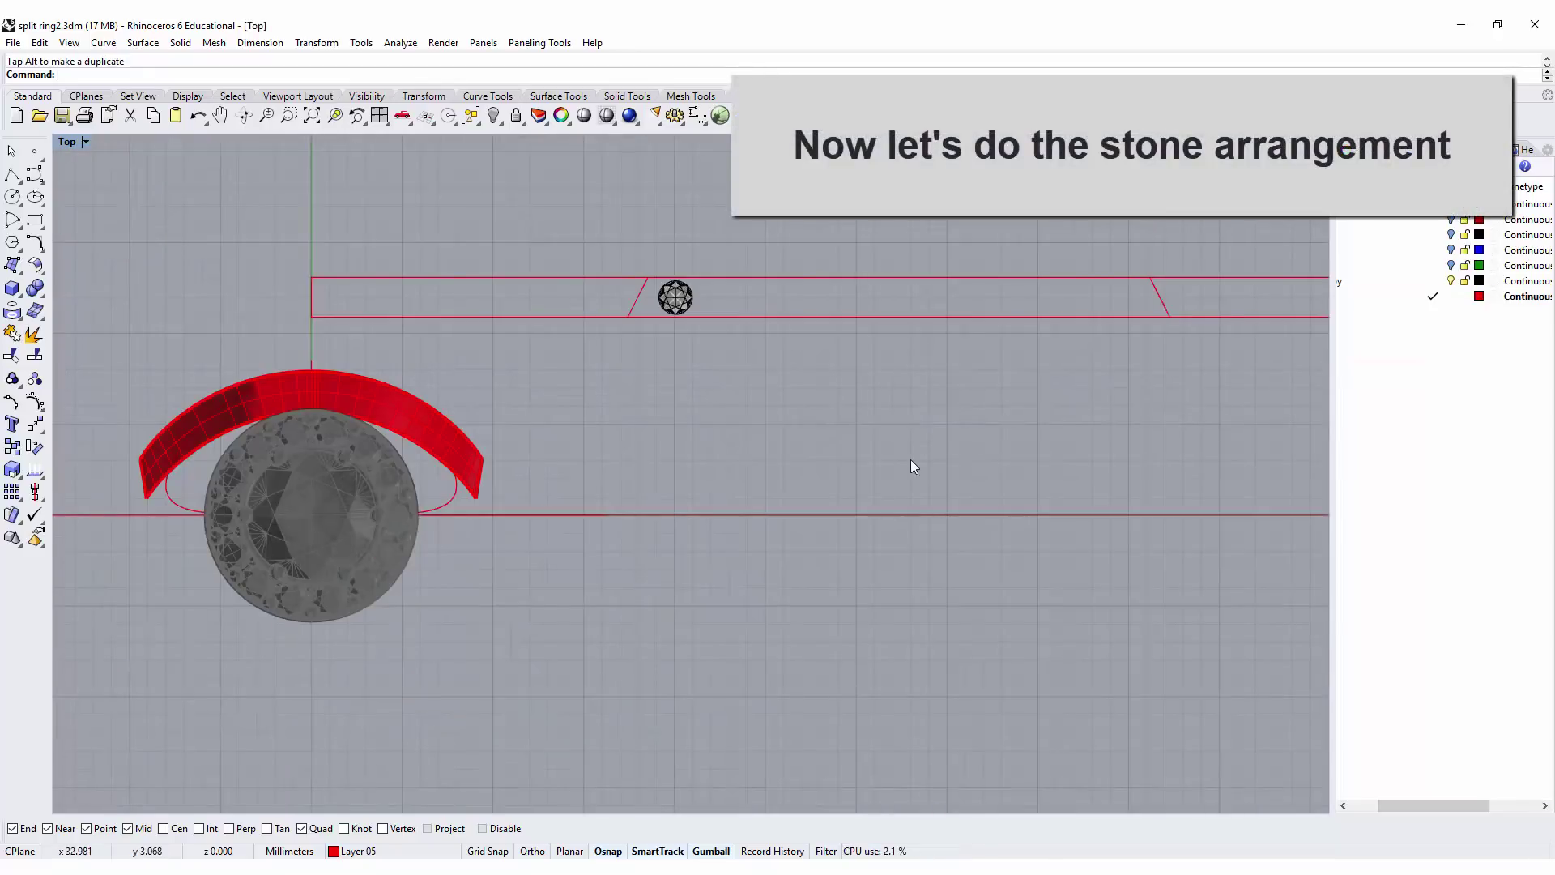
left_click(687, 303)
key("Escape")
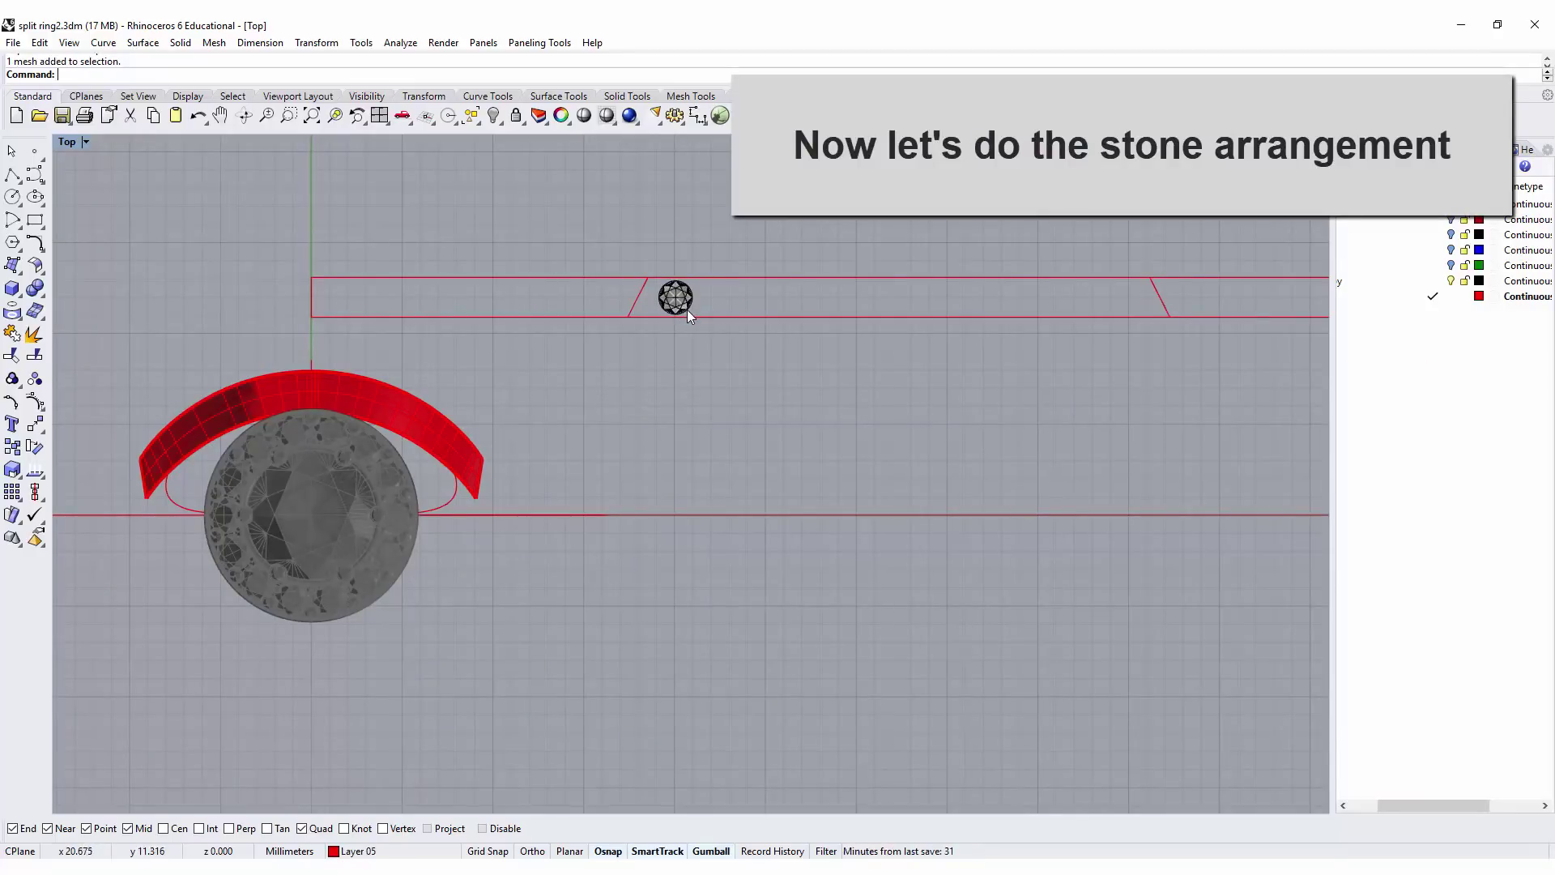
scroll(687, 323, "up", 5)
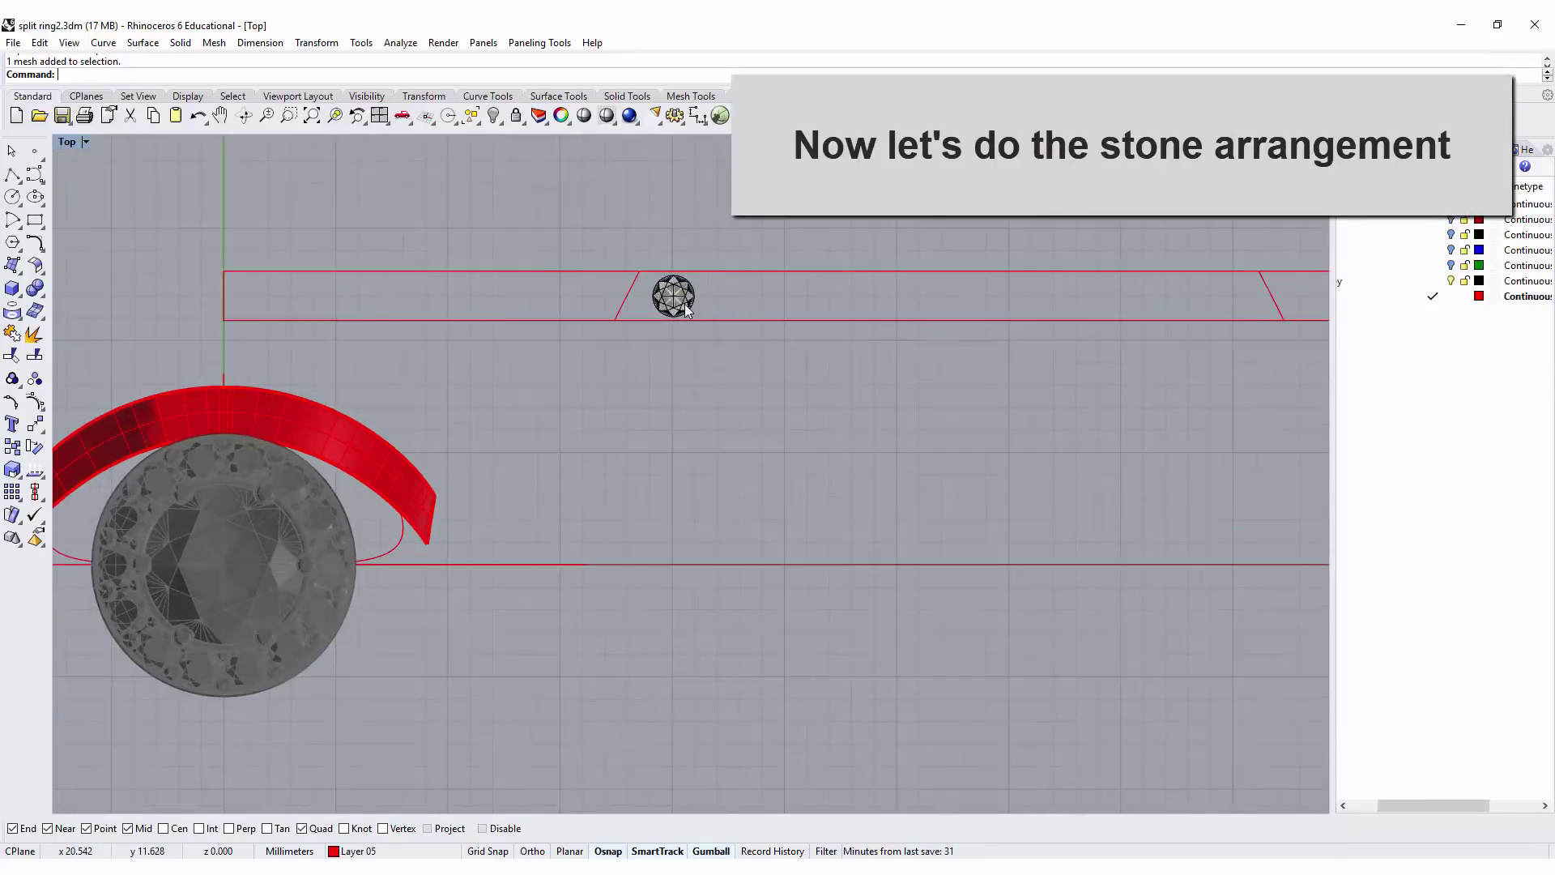
left_click(685, 306)
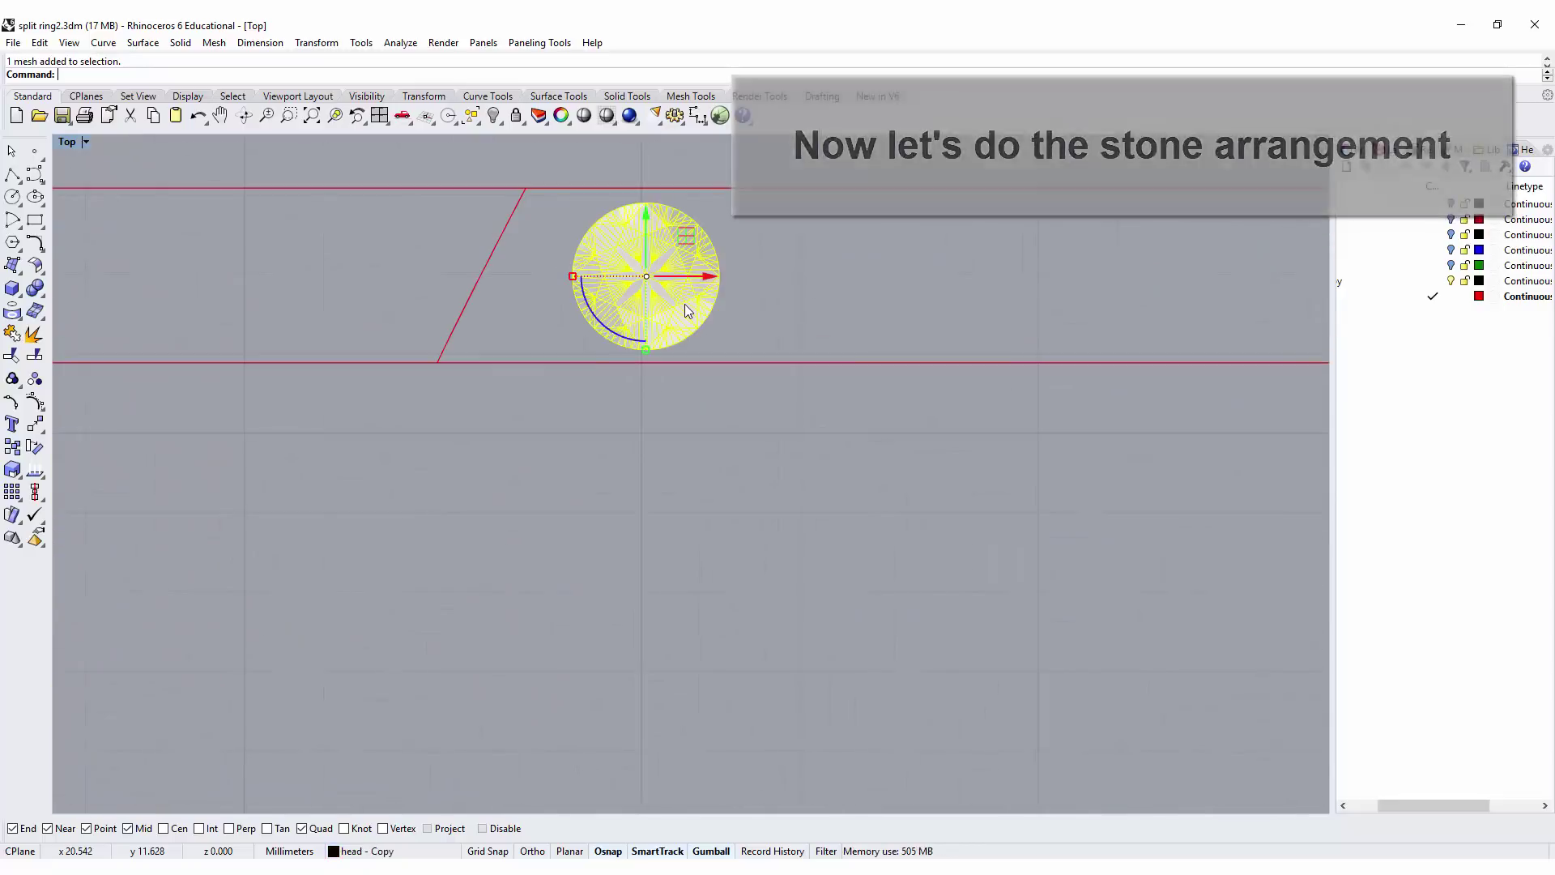
scroll(701, 327, "down", 3)
scroll(702, 328, "down", 5)
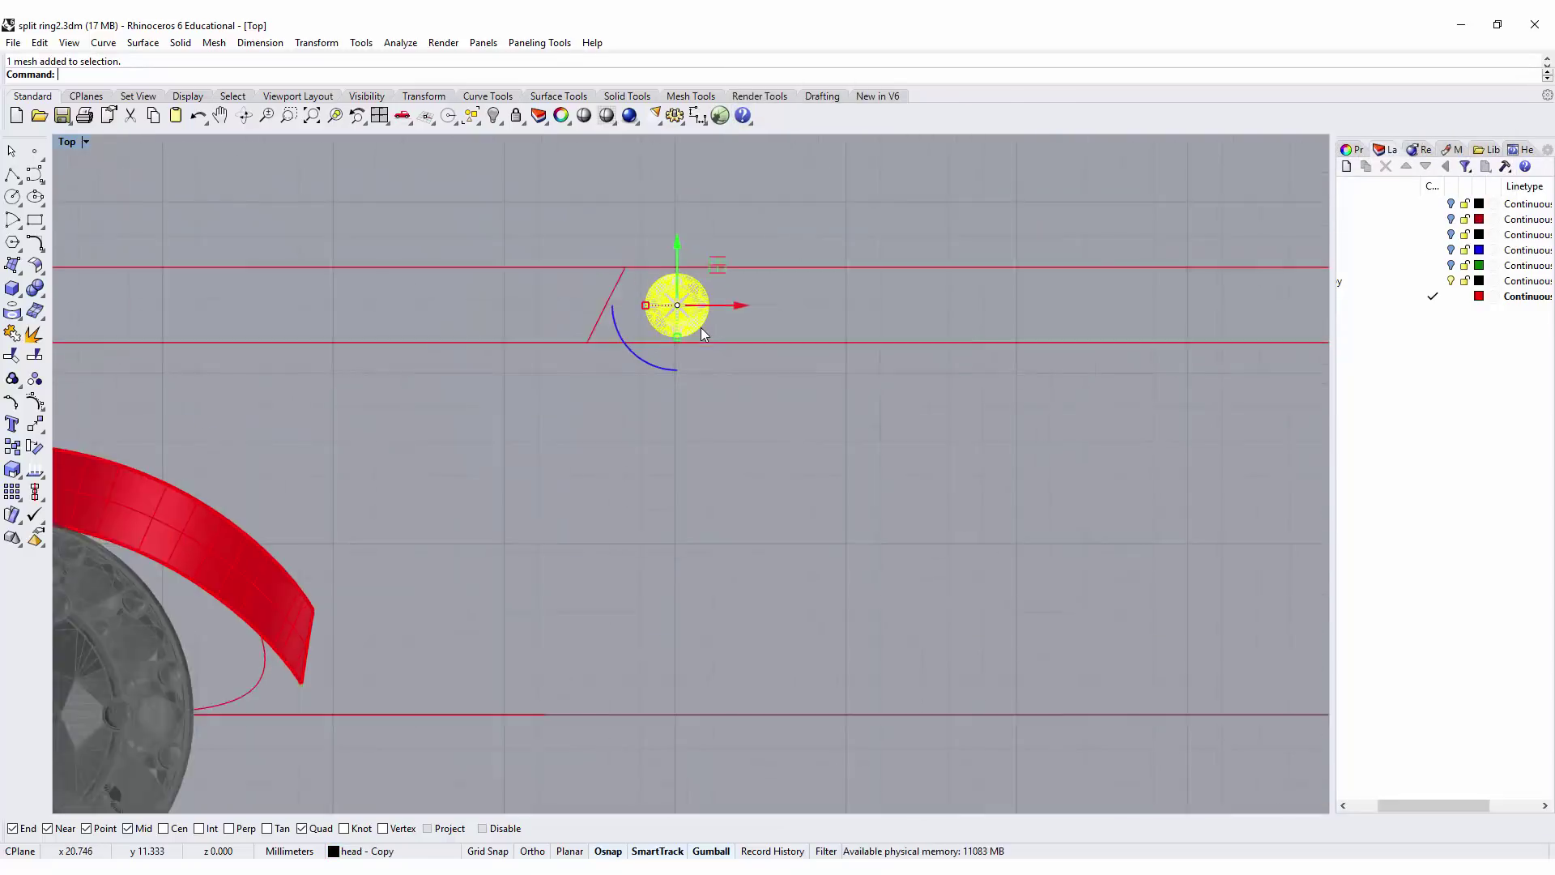
left_click_drag(701, 328, 694, 324)
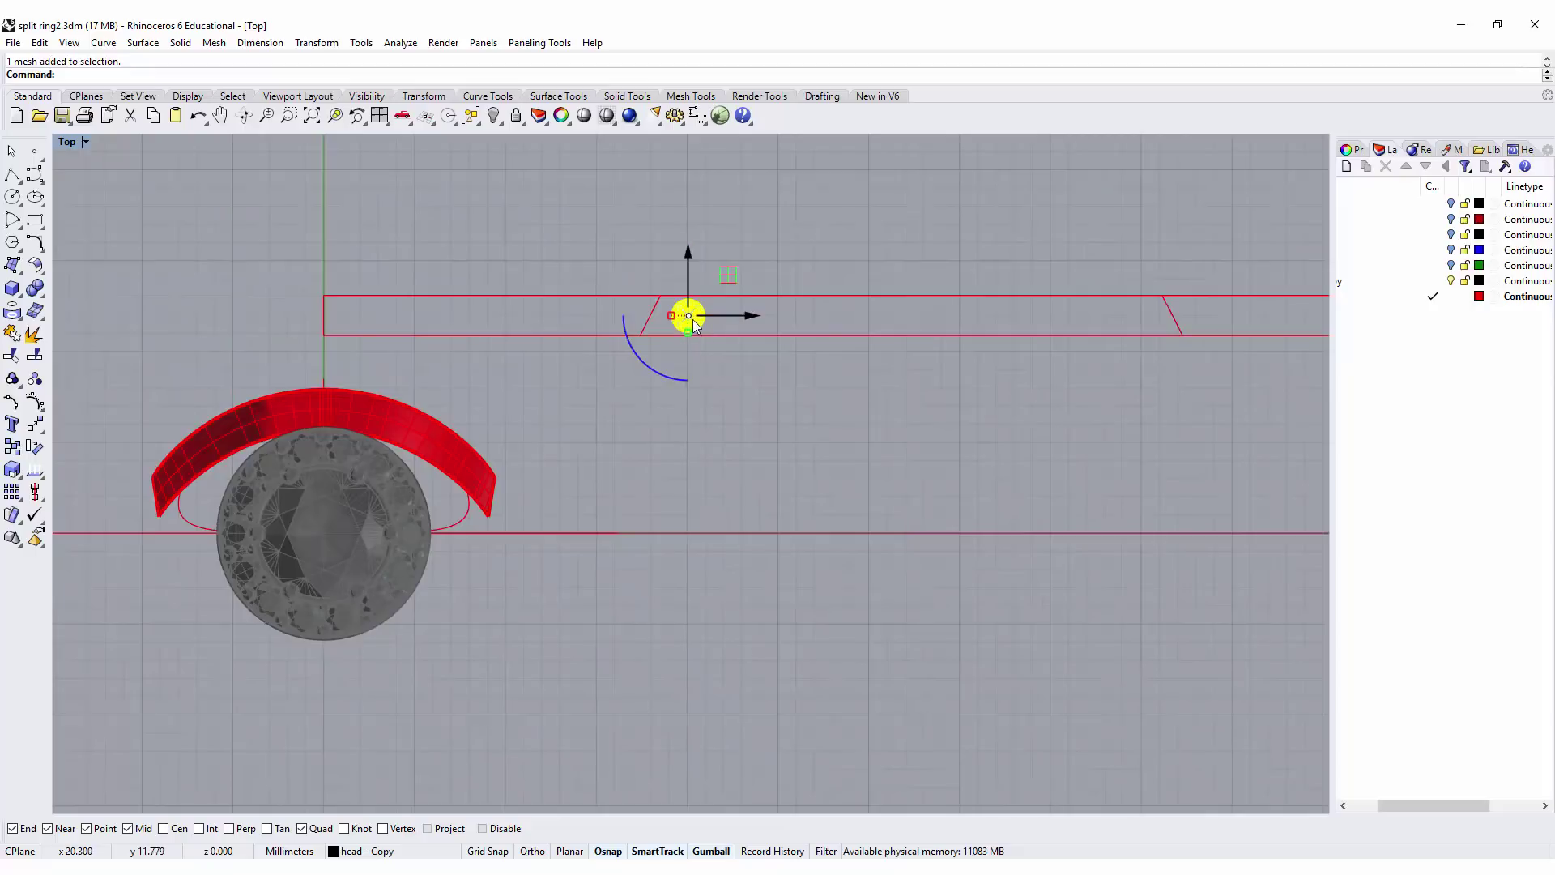
key("Escape")
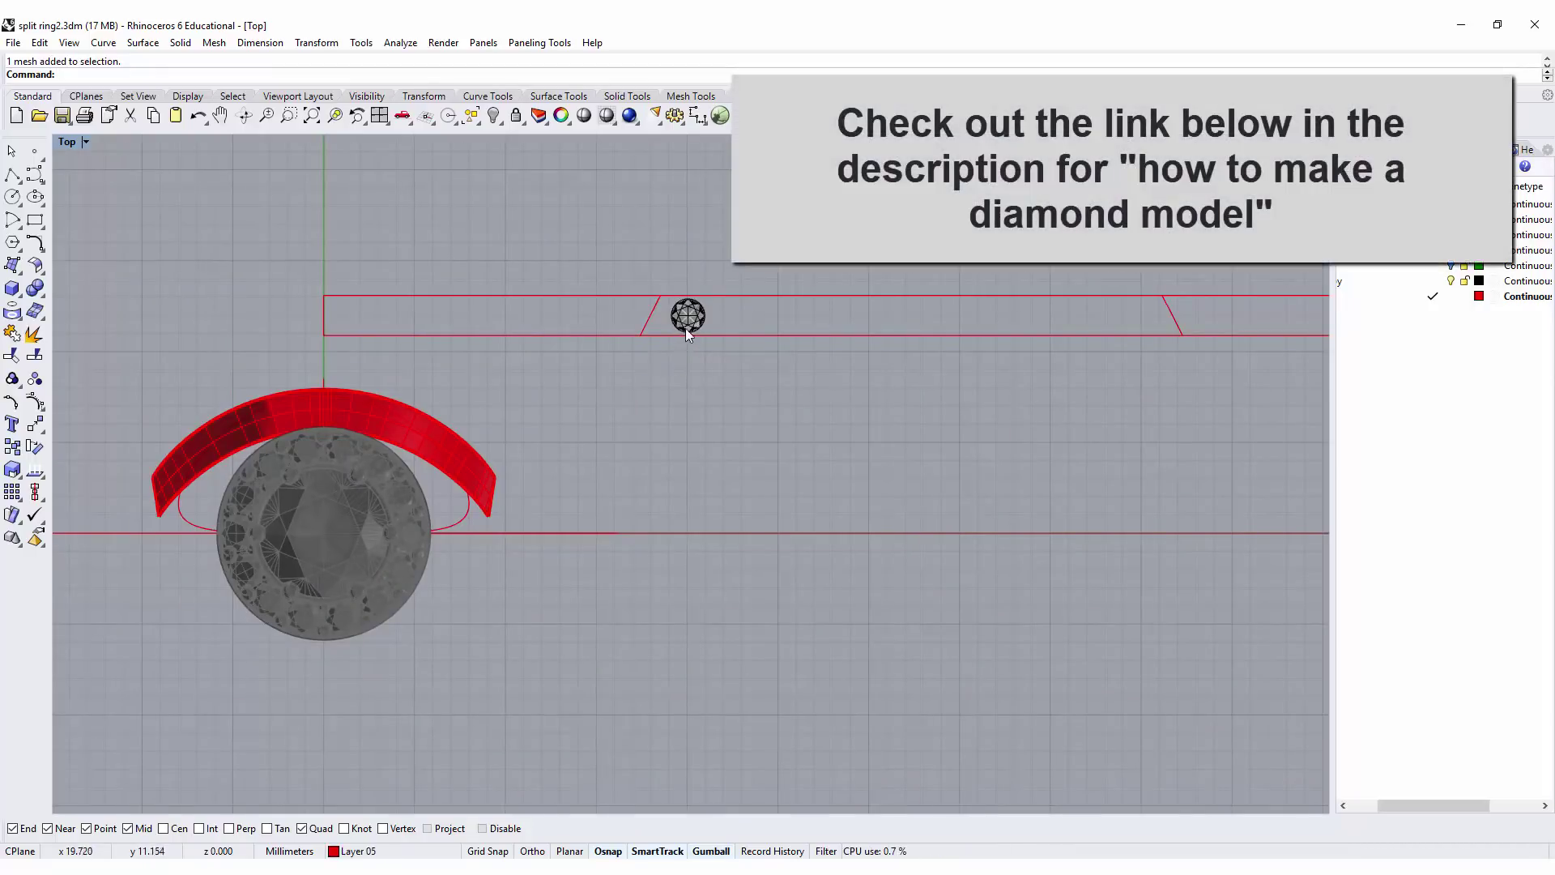
Step: Move the round stone along the X axis closer to the slanted end of the flattened outline
scroll(687, 332, "up", 4)
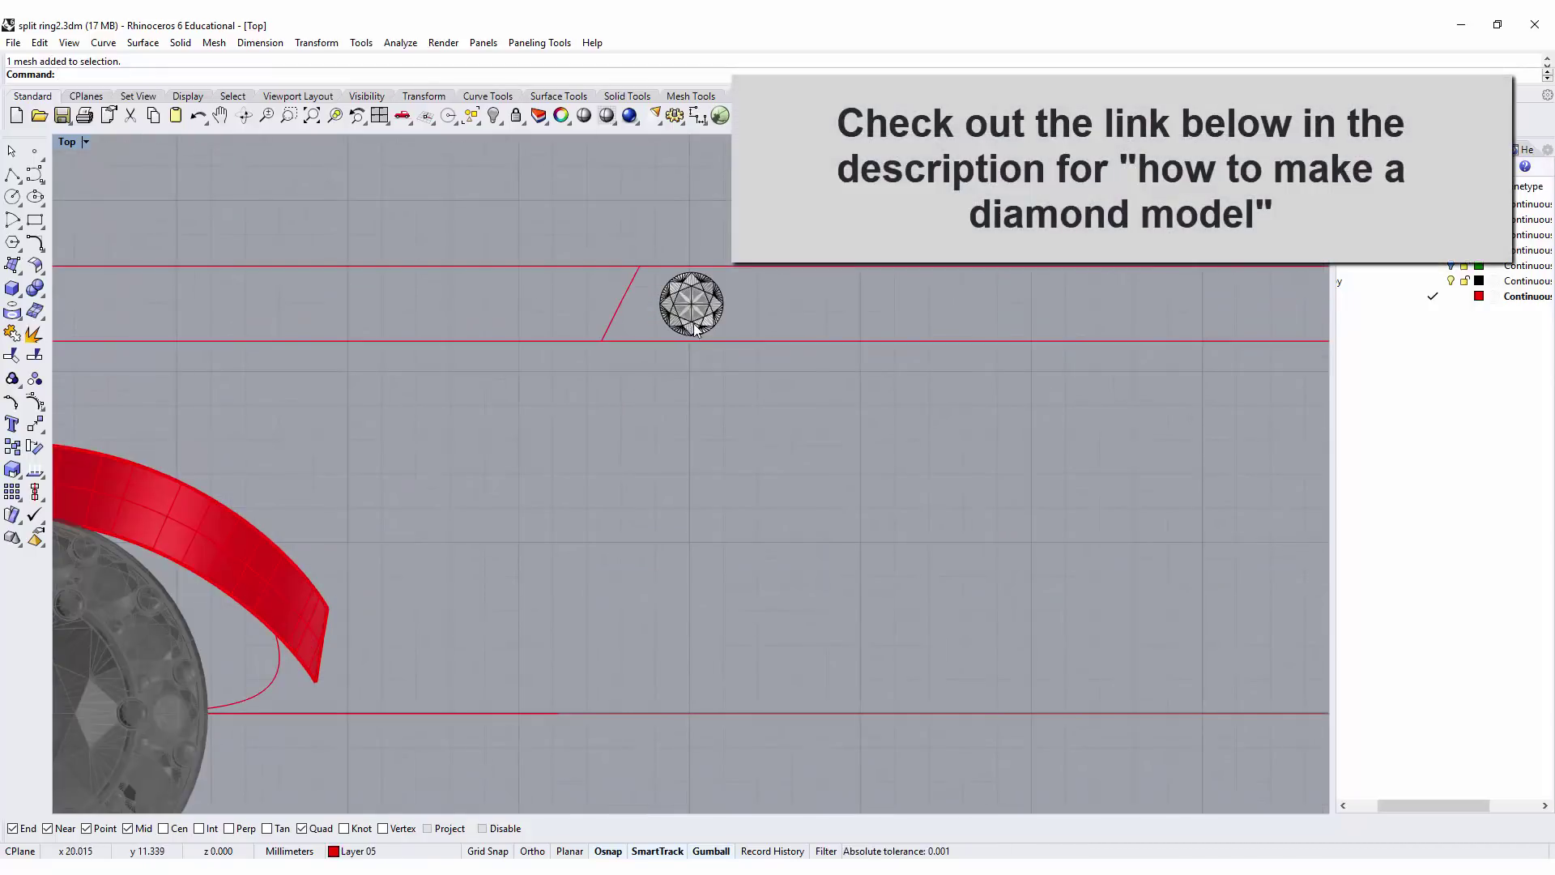
left_click(709, 317)
left_click_drag(753, 305, 731, 306)
scroll(666, 352, "up", 2)
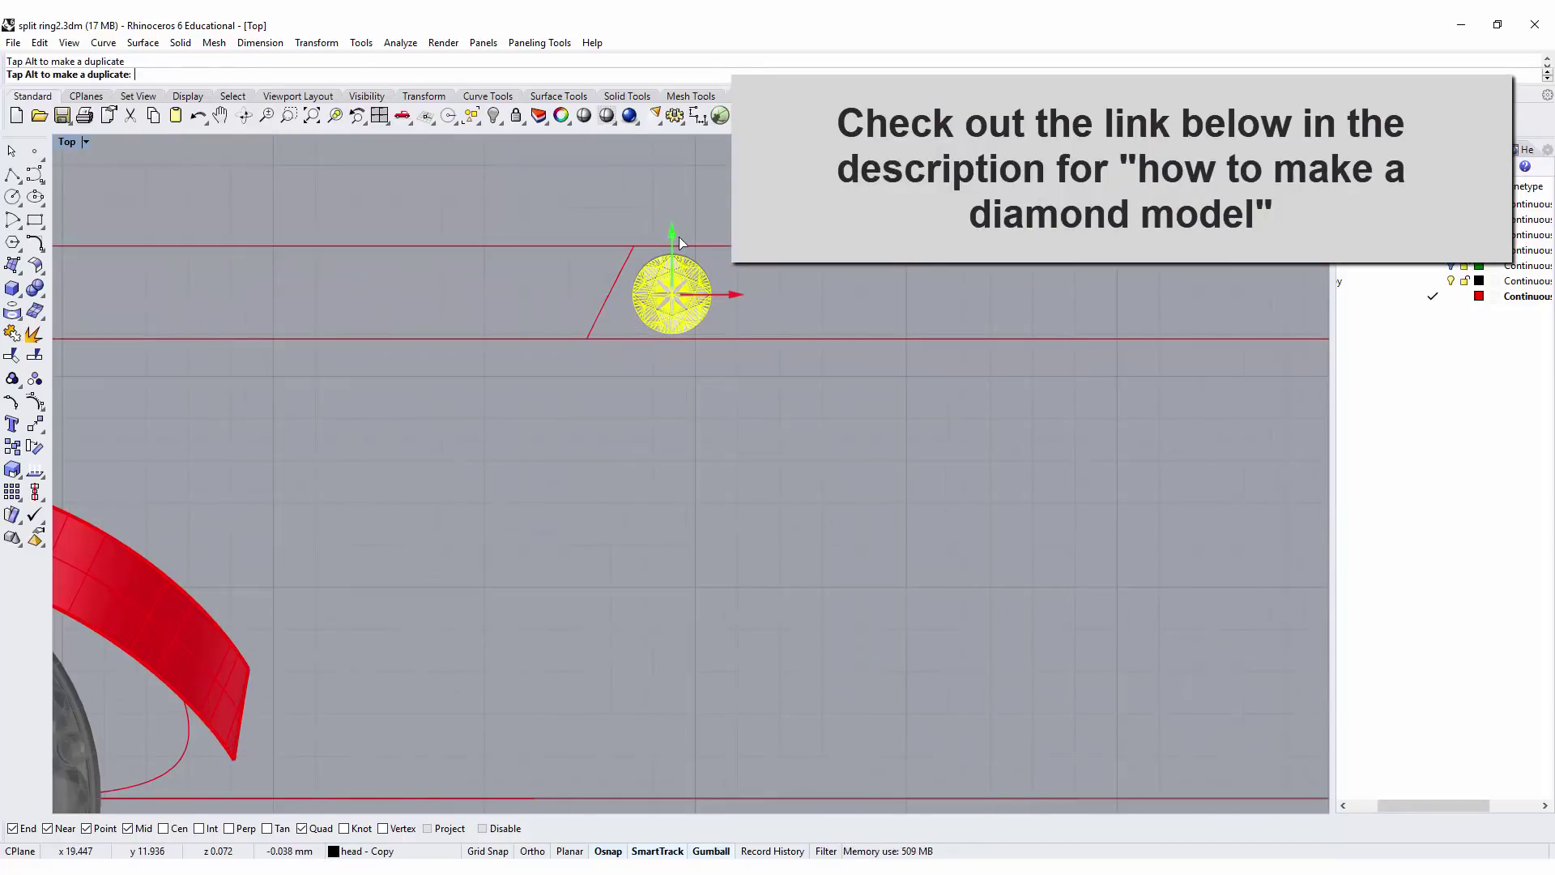
Step: Align the horizontal centers of the stone, the slanted-end outline and the long rectangular outline
left_click(599, 320, "shift")
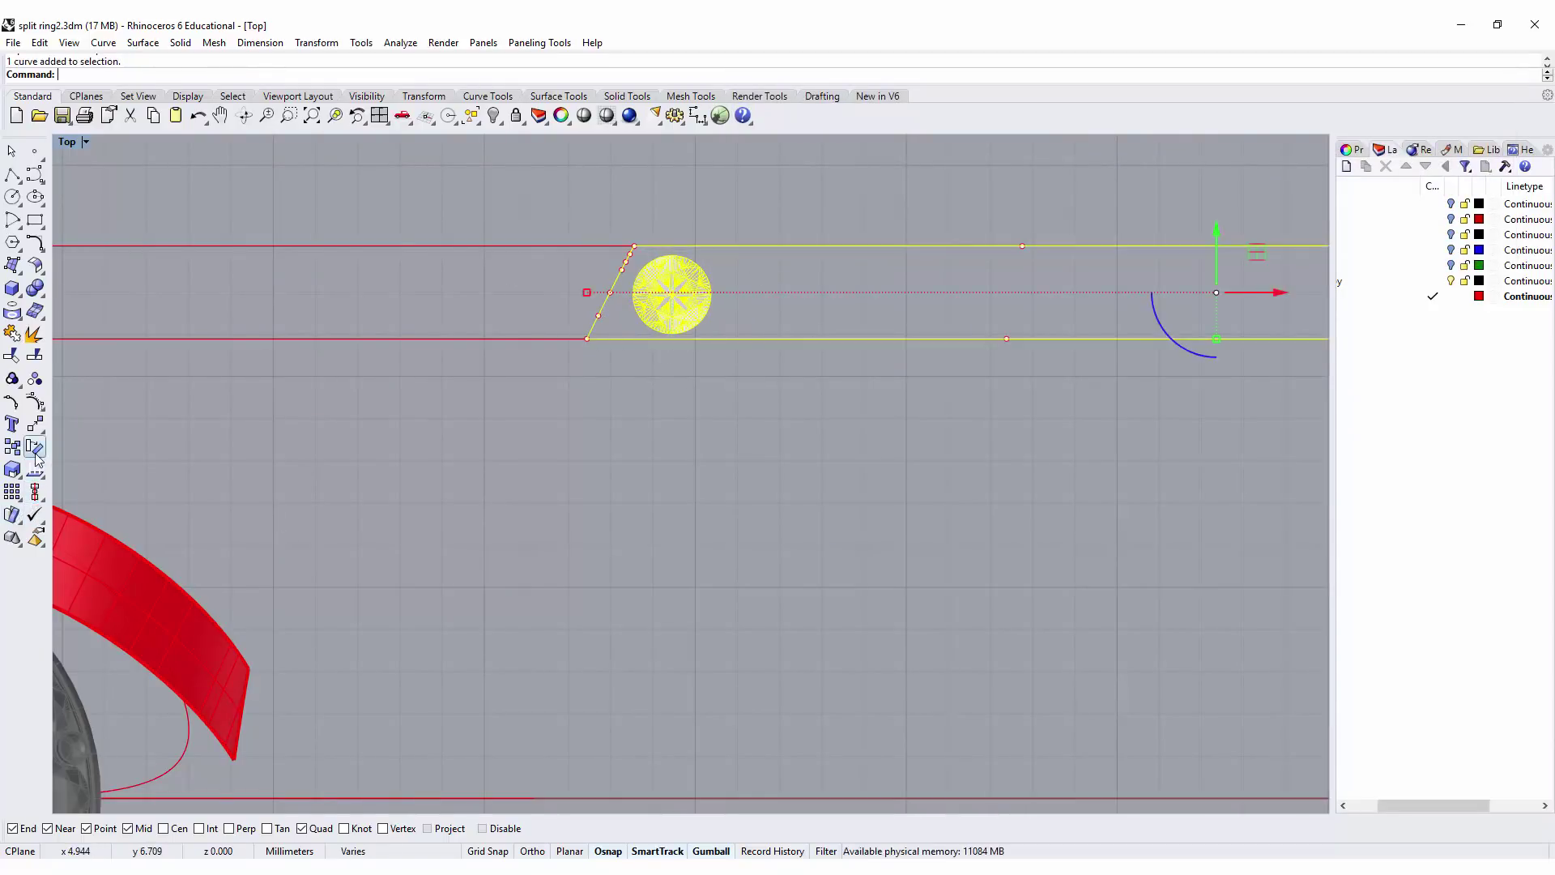
left_click(401, 340, "shift")
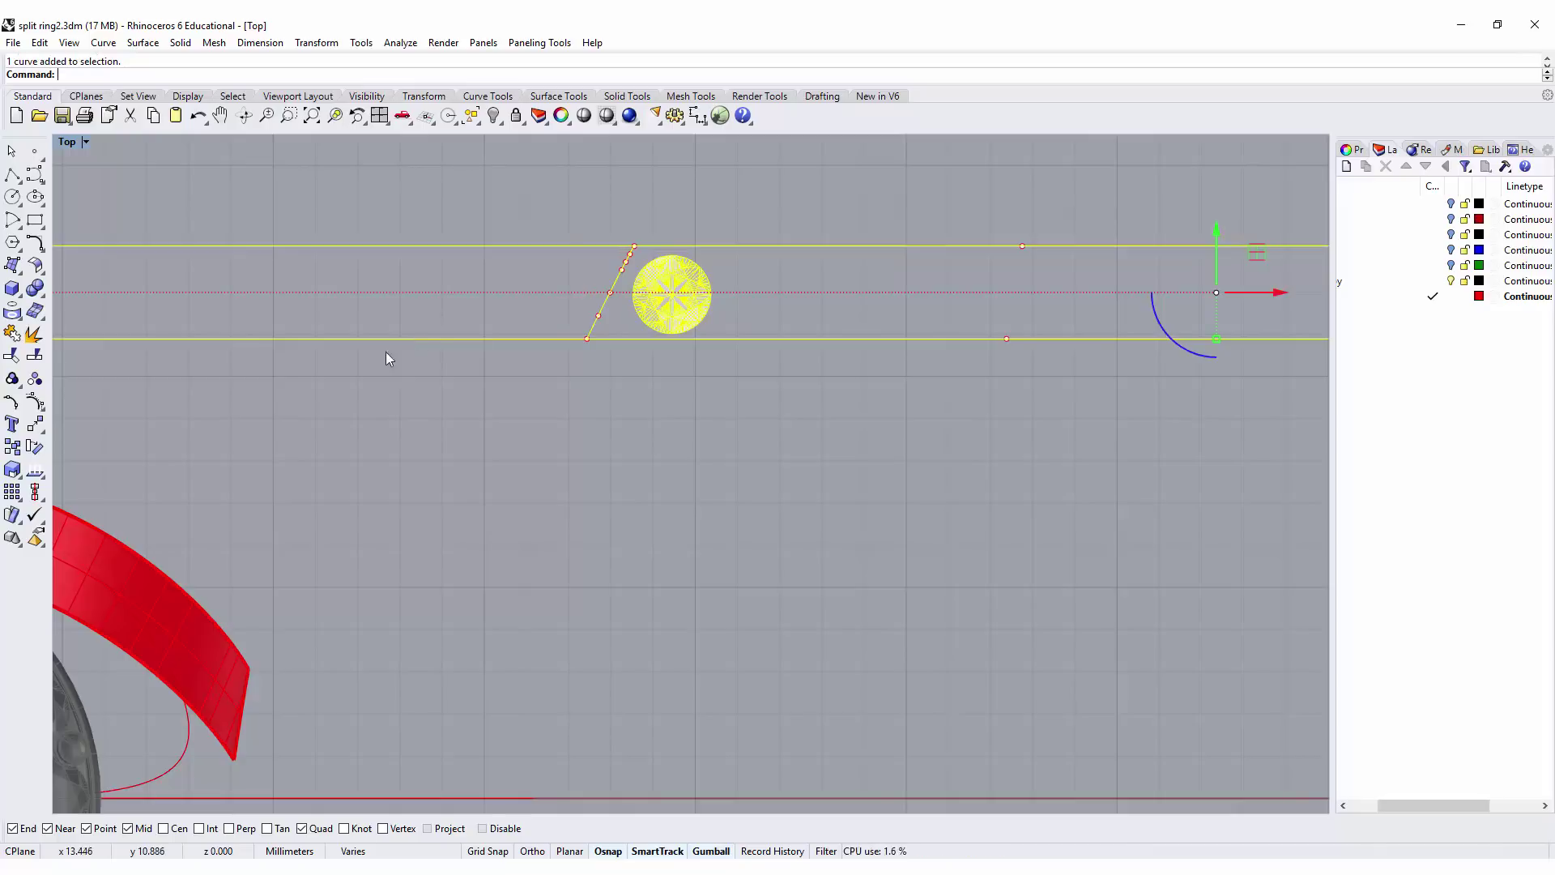
left_click(34, 493)
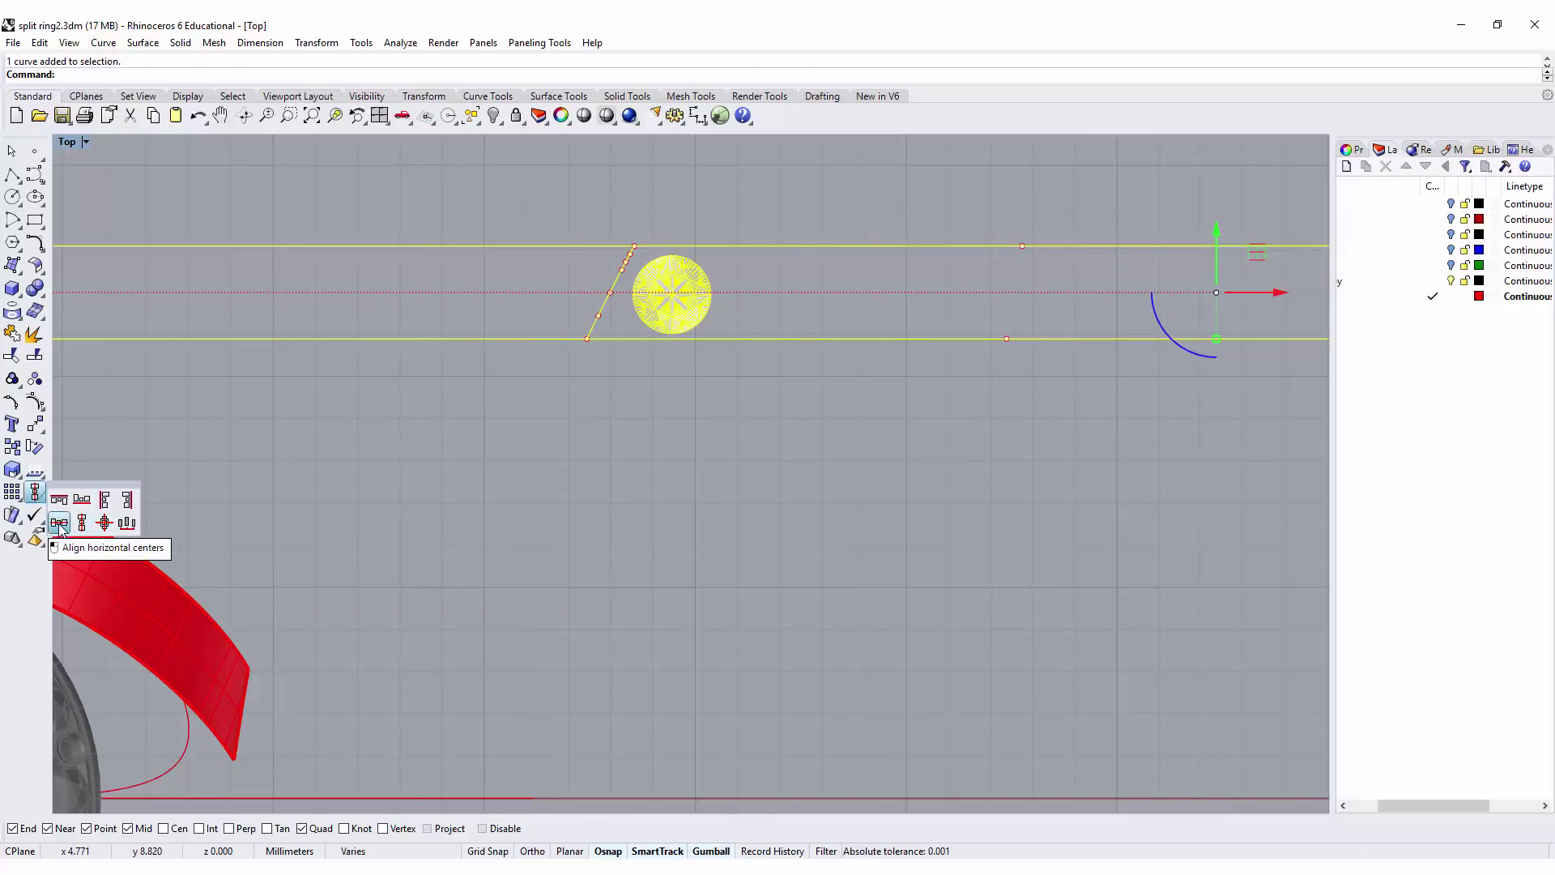
left_click(59, 528)
left_click(690, 318)
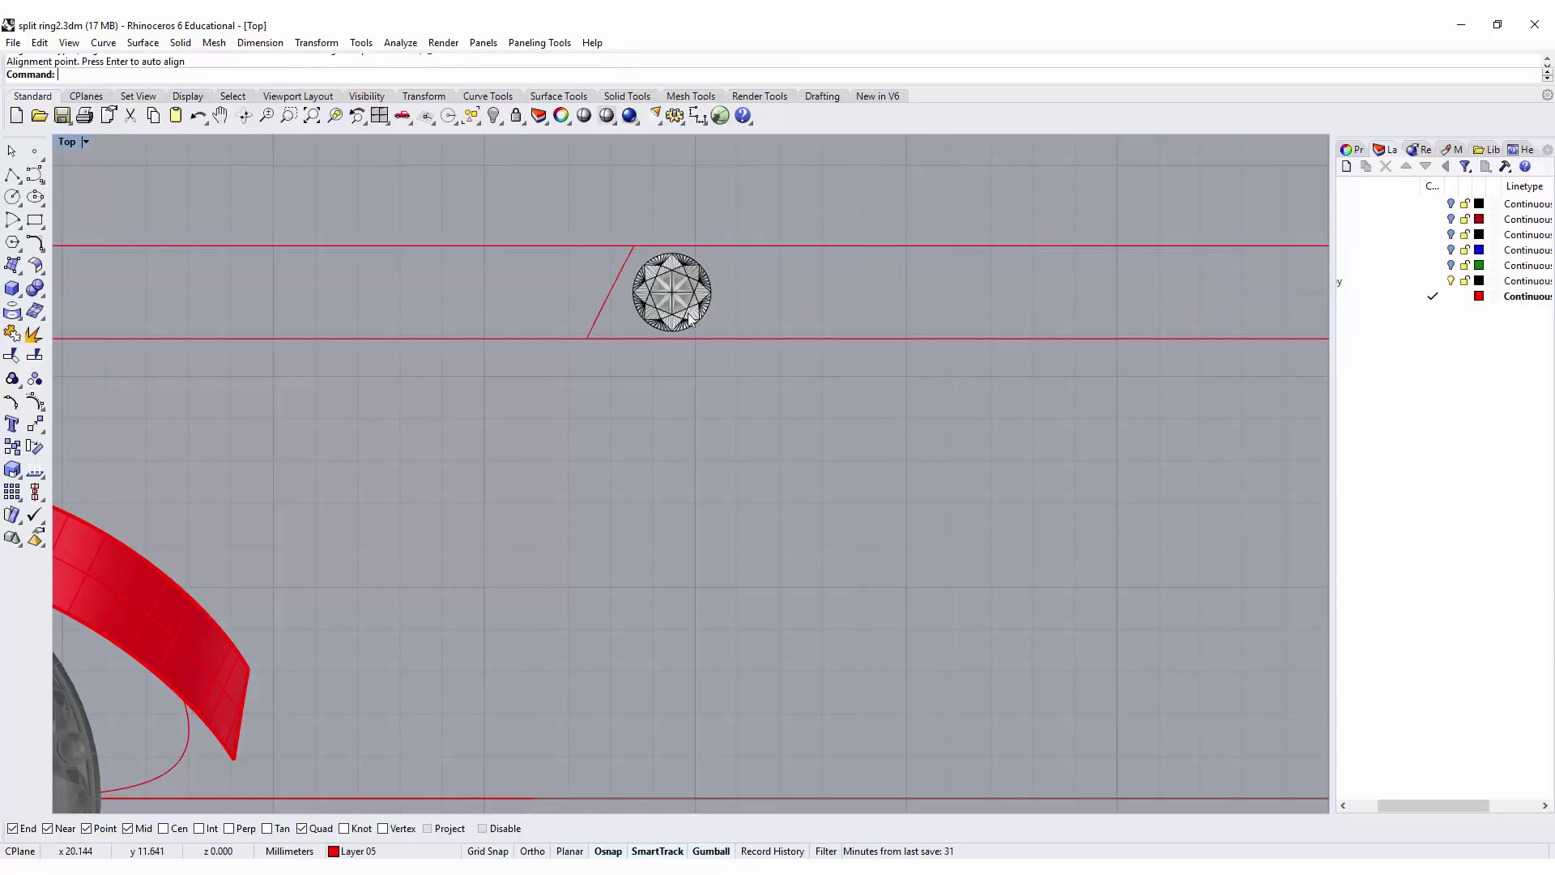
Step: Draw a vertical line about 1.36 mm long from the stone's edge in the Right view and raise it beside the stone
left_click(689, 318)
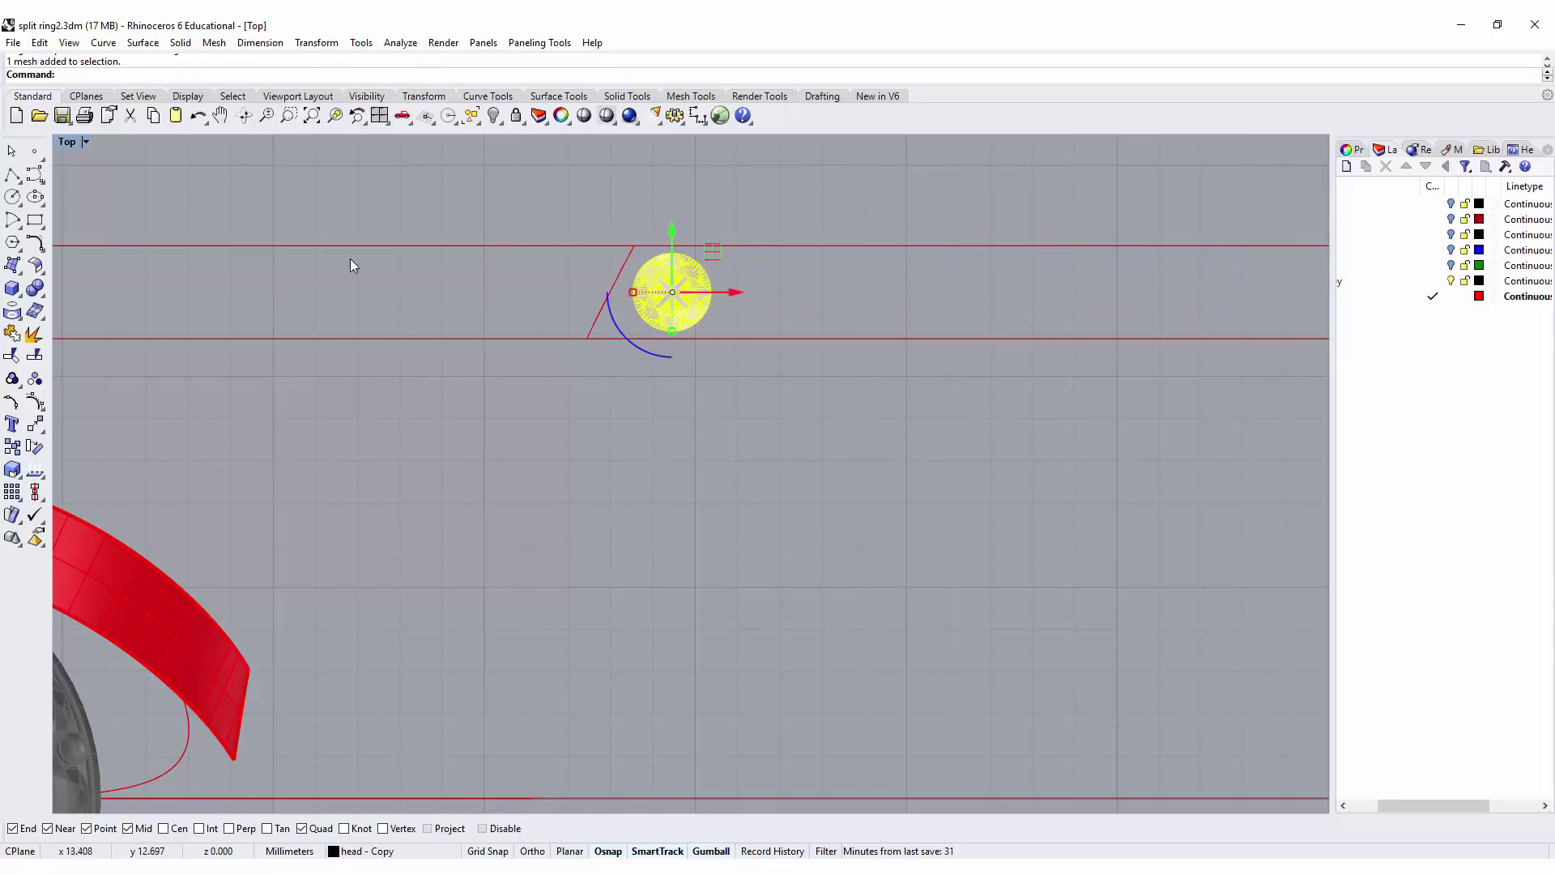
left_click(12, 175)
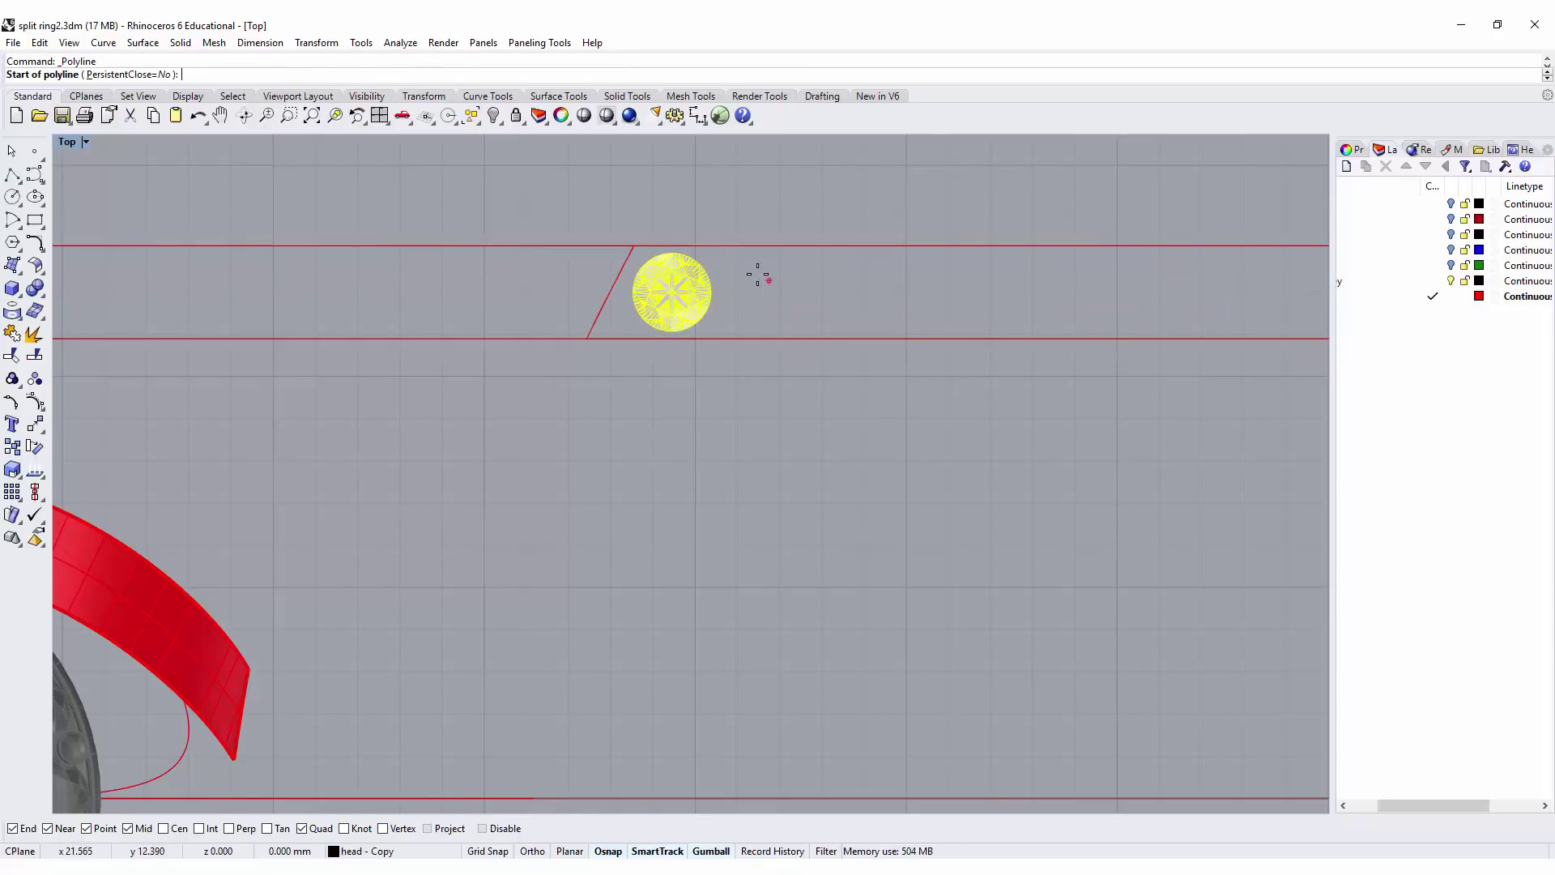
scroll(741, 300, "up", 3)
scroll(651, 357, "up", 4)
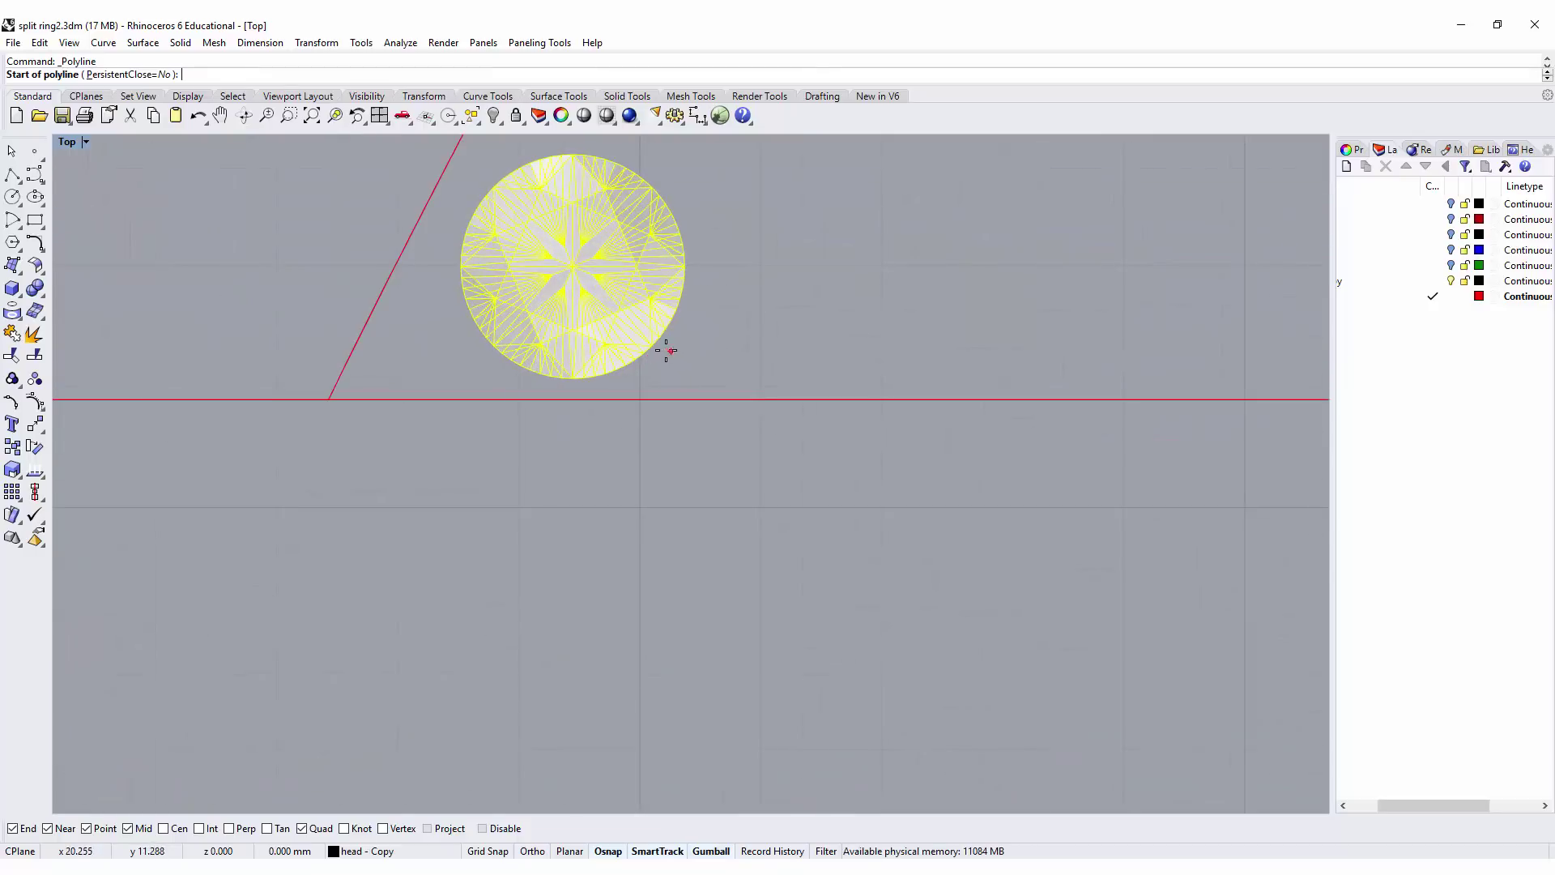
left_click(667, 353)
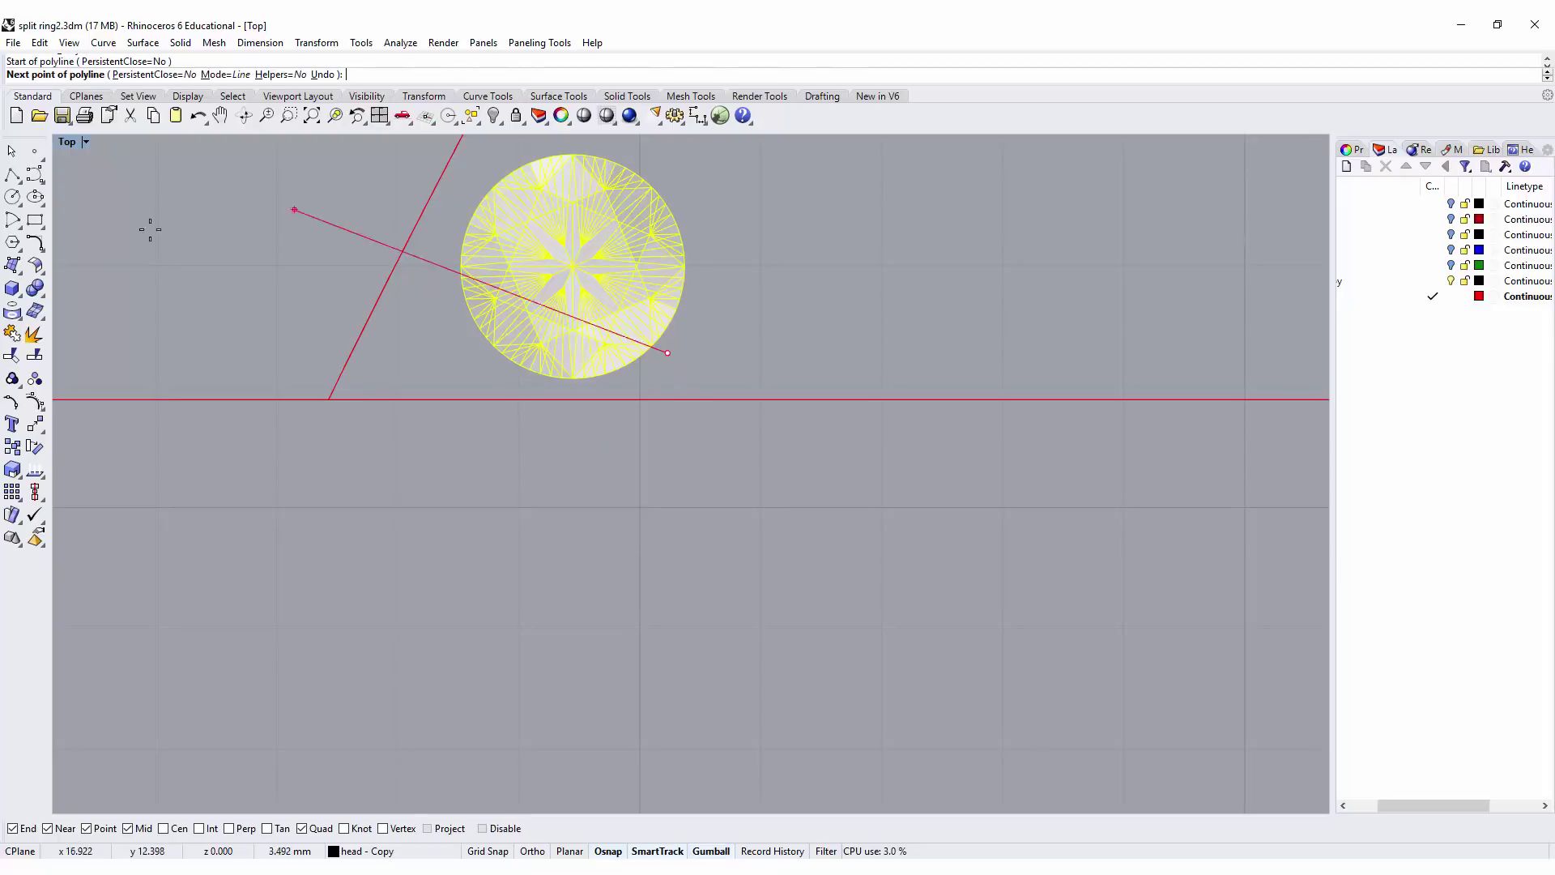
double_click(67, 143)
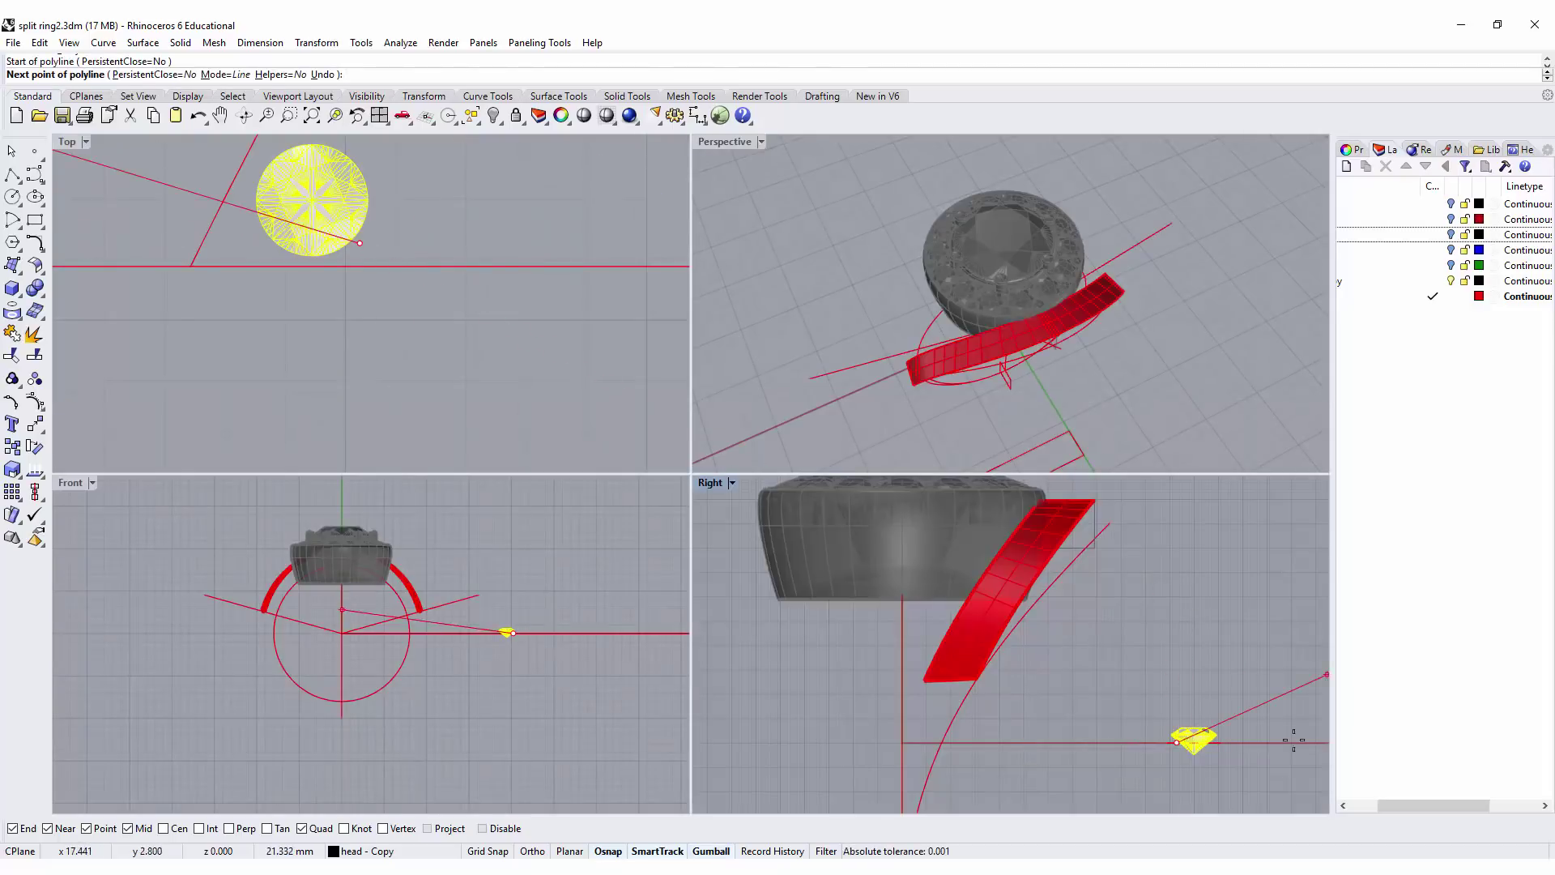
right_click_drag(1170, 767, 1146, 682)
key("F8")
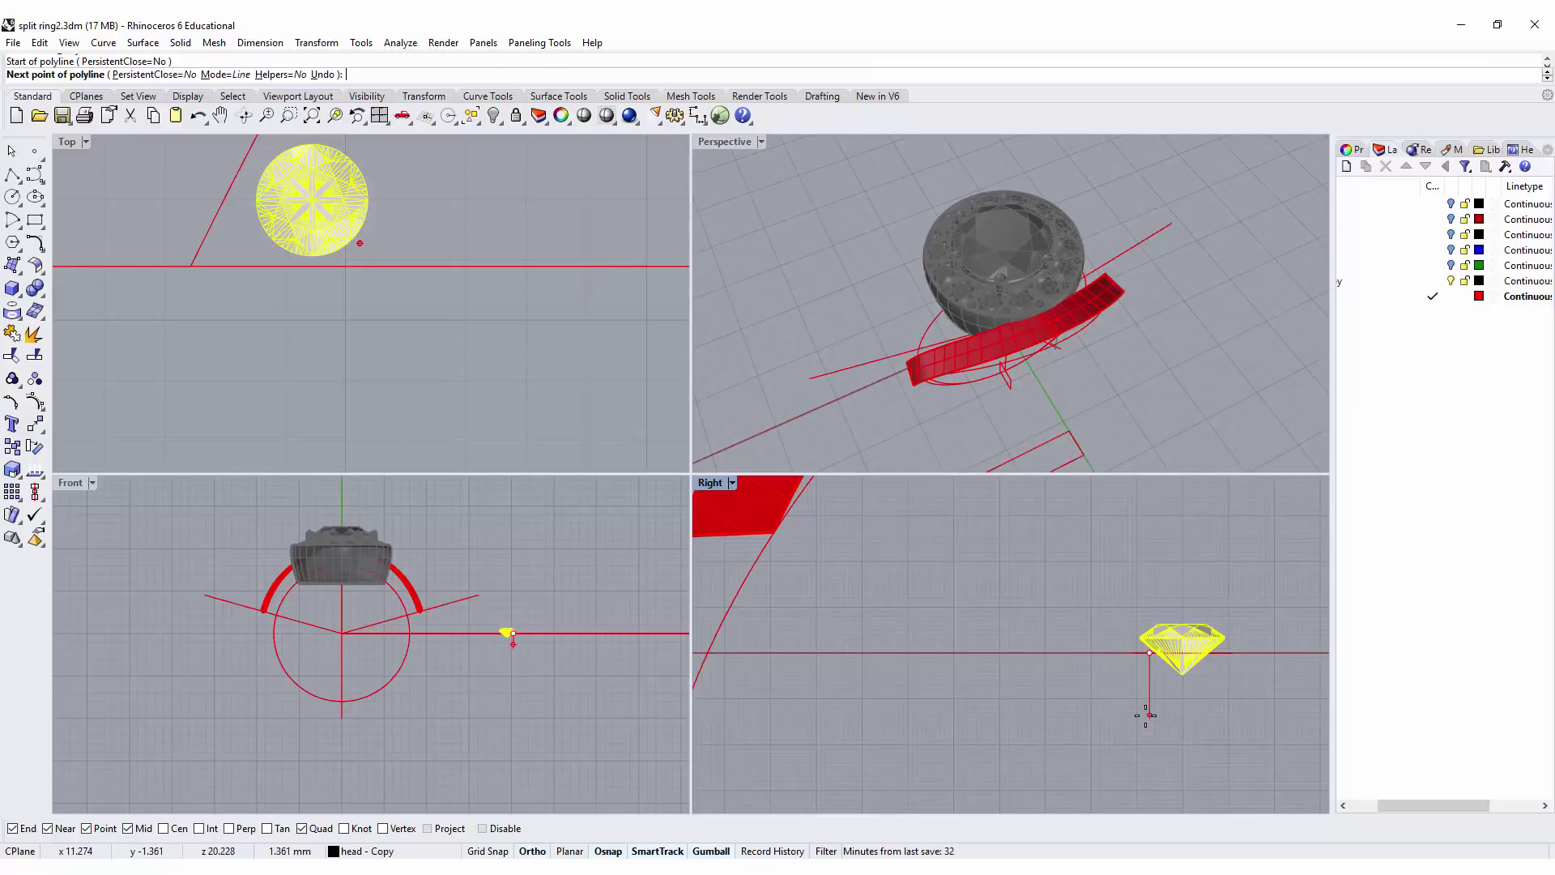
left_click(1150, 715)
right_click(1150, 715)
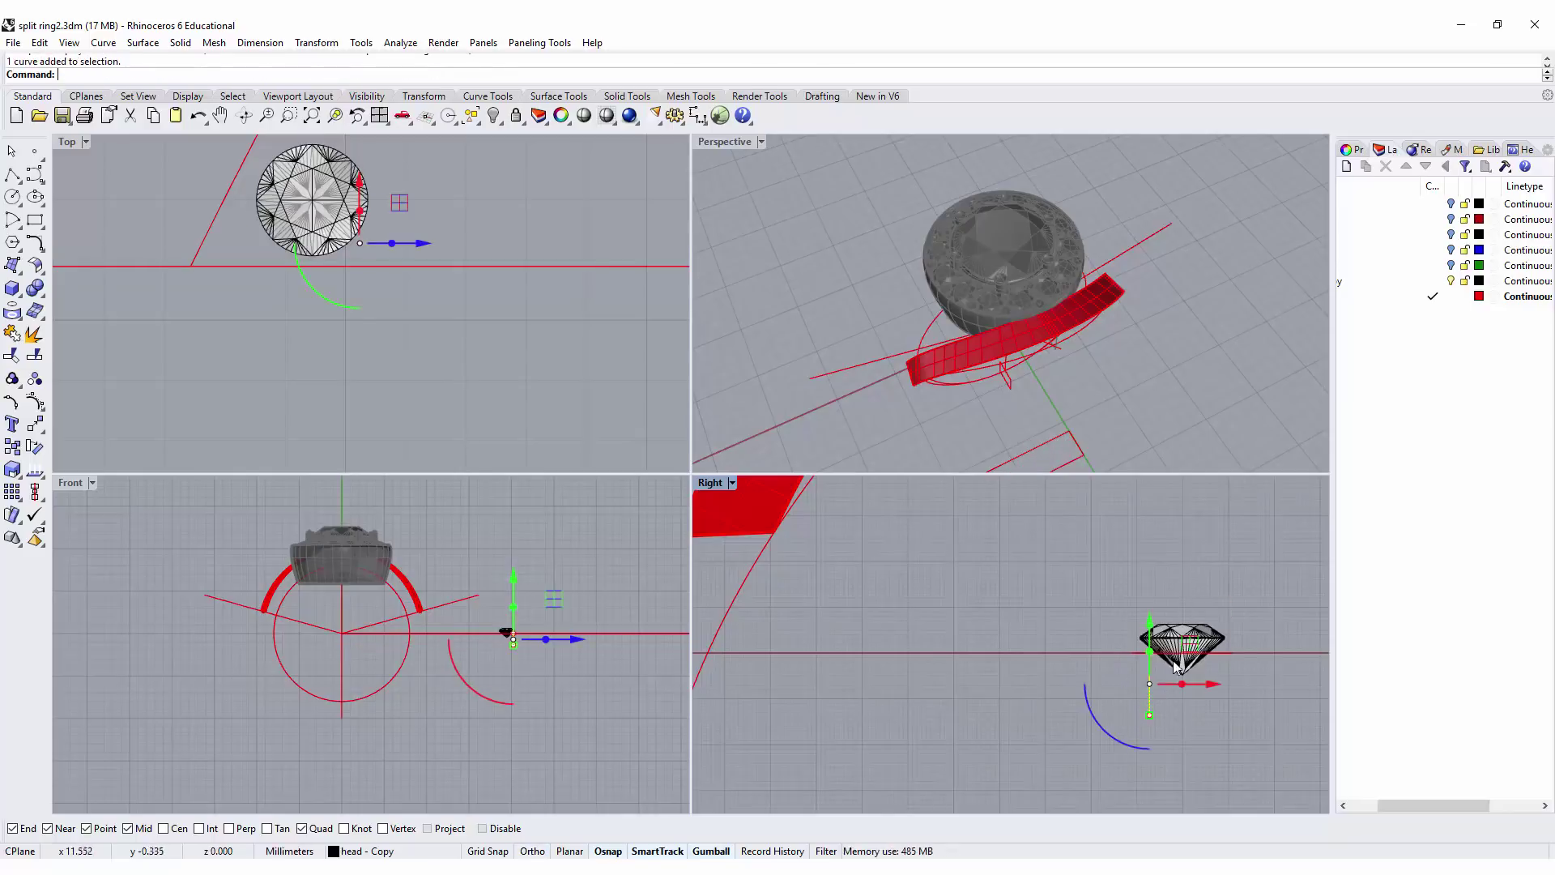
left_click_drag(1149, 625, 1154, 598)
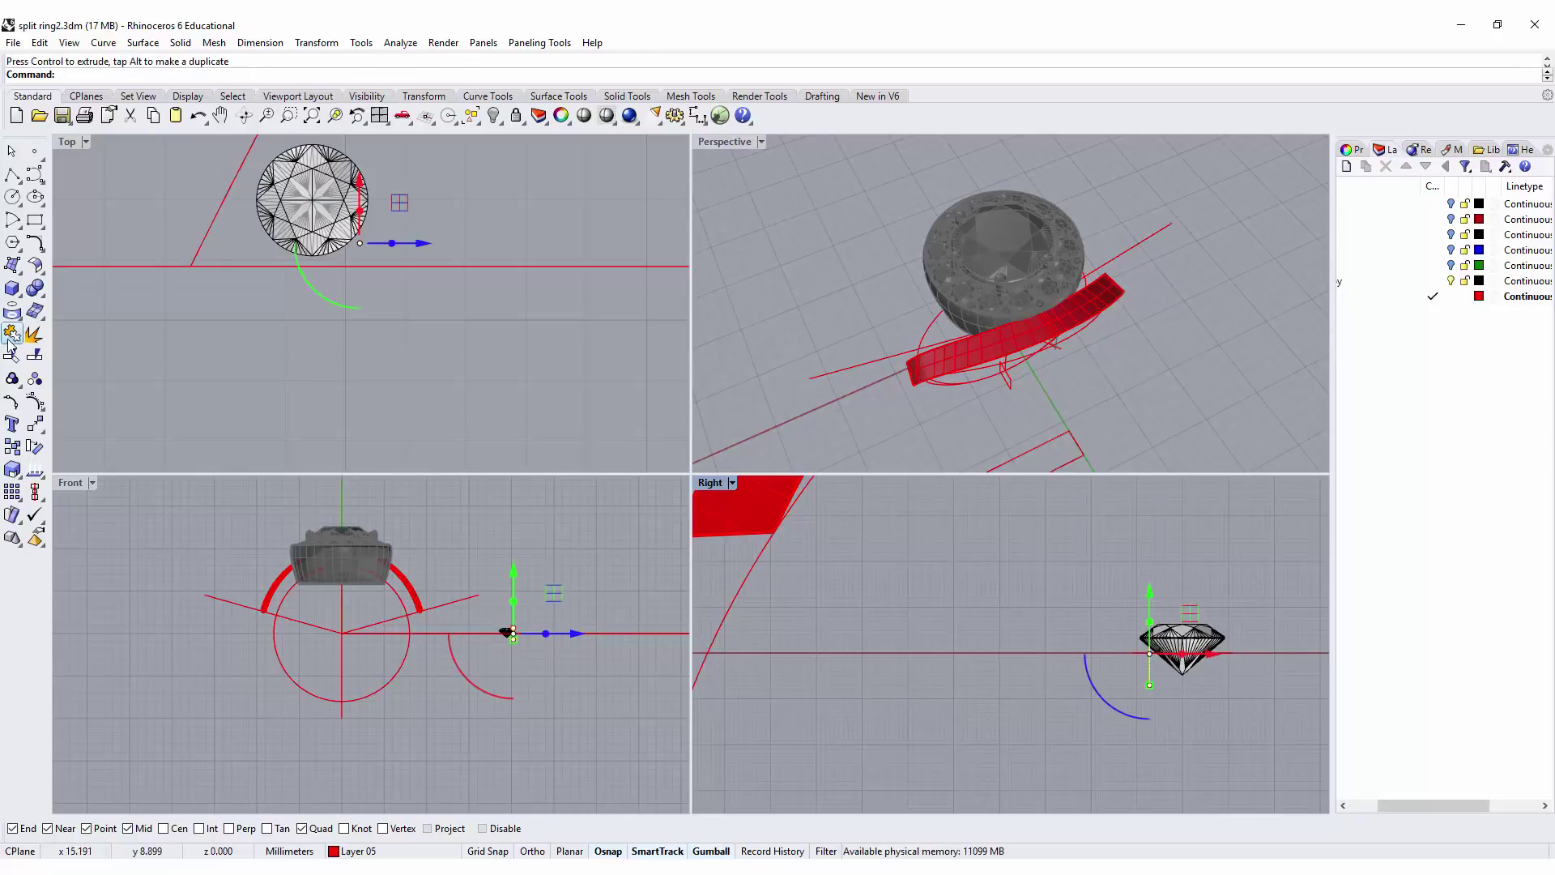
Step: Create a round-capped pipe prong along the vertical line with start and end radii of about 0.416 mm
left_click(19, 297)
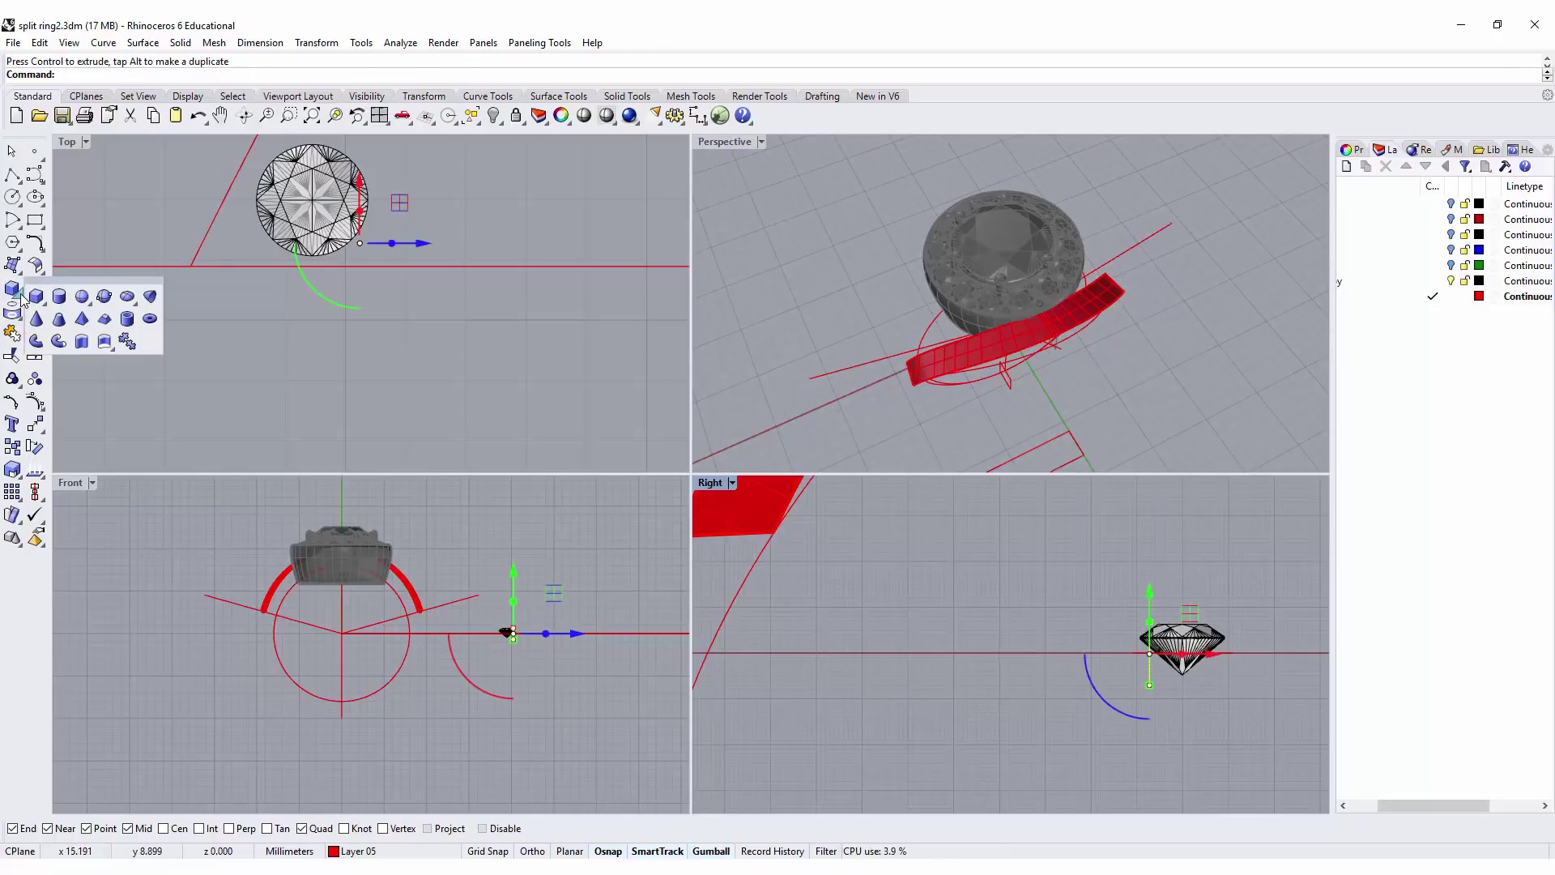
left_click(58, 341)
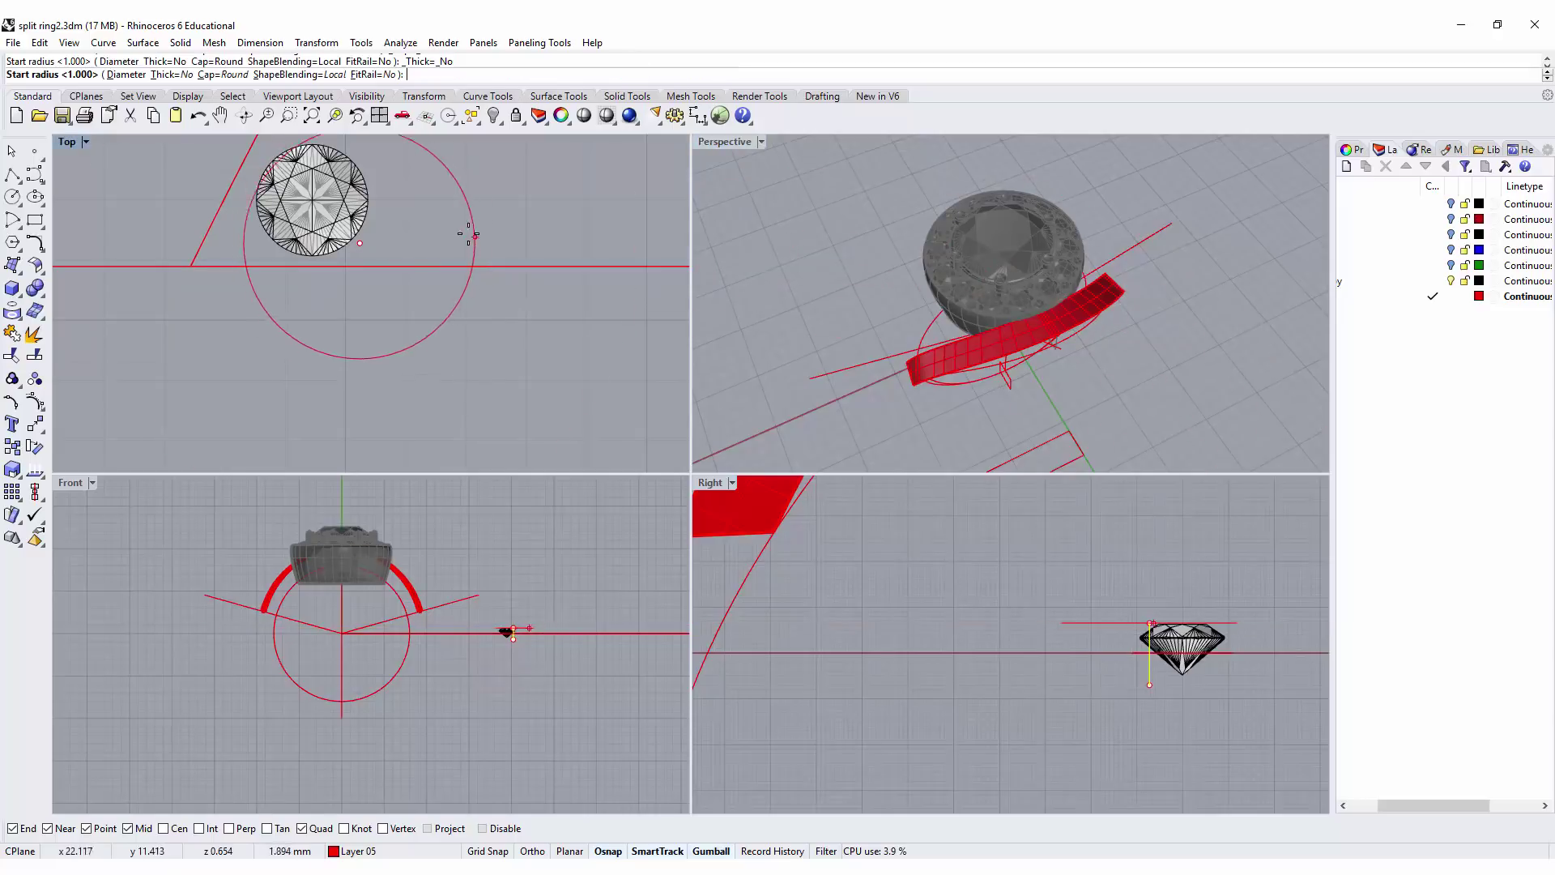
left_click(382, 232)
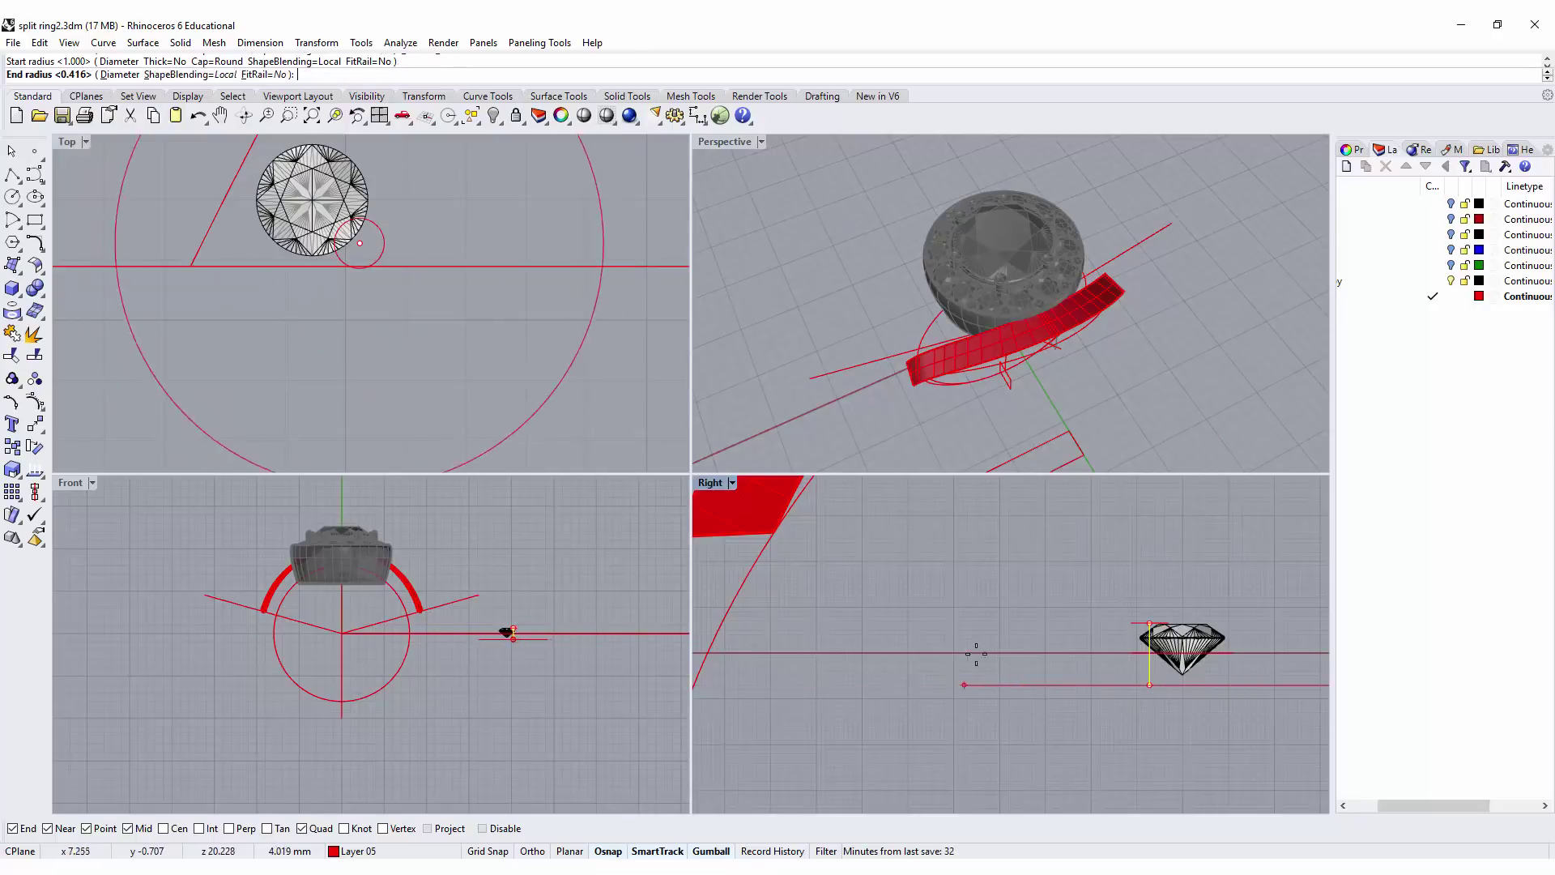
key("Return")
key("Return")
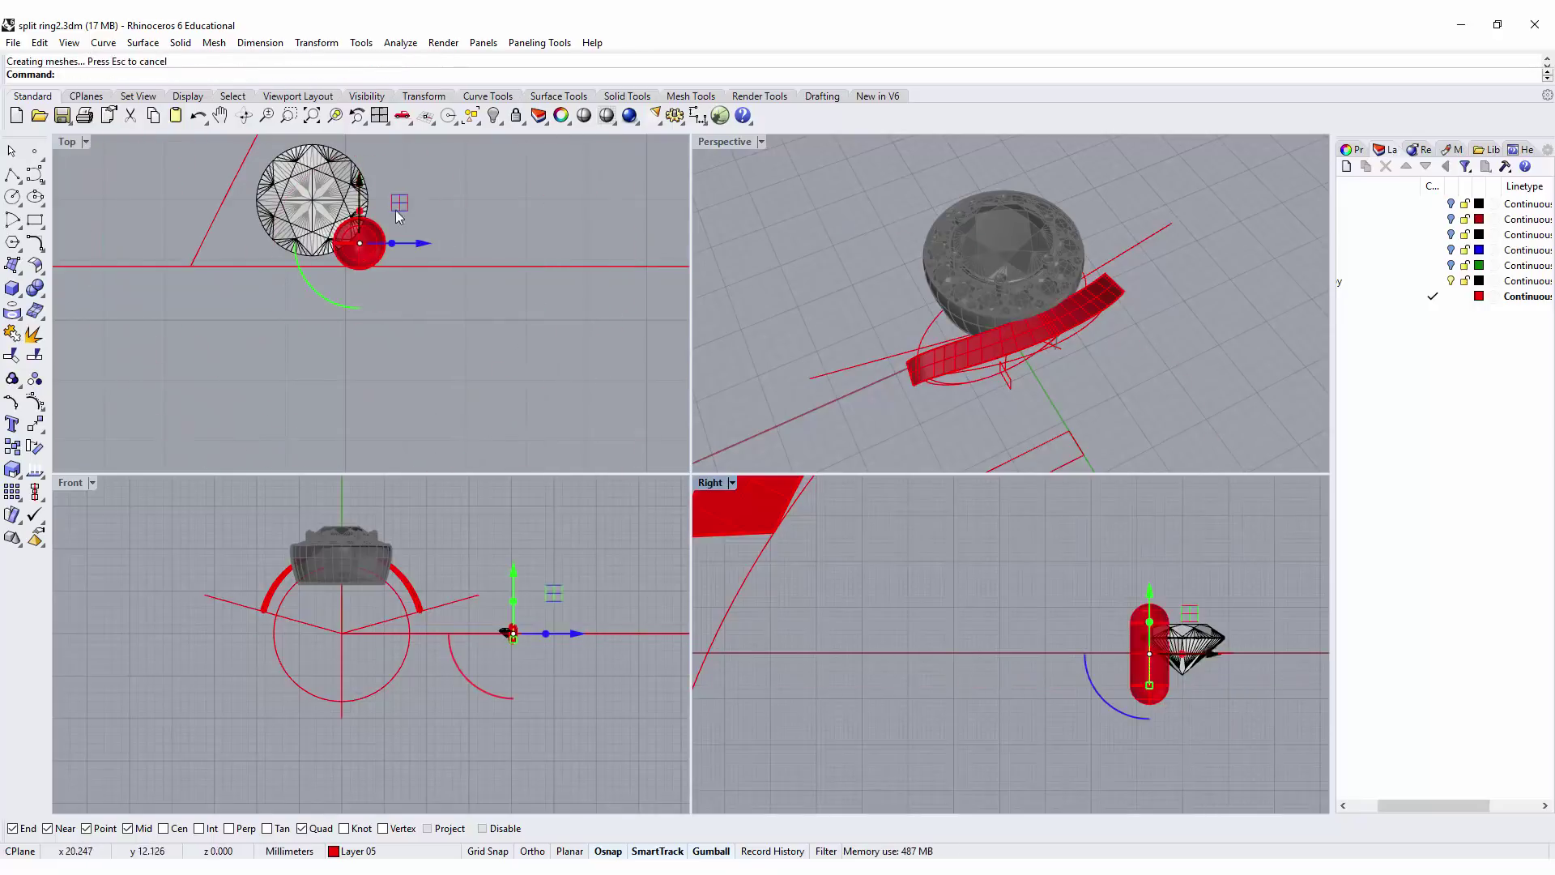
Step: Move the prong outward along the X axis in the Top view to reduce its overlap with the stone
scroll(420, 267, "up", 2)
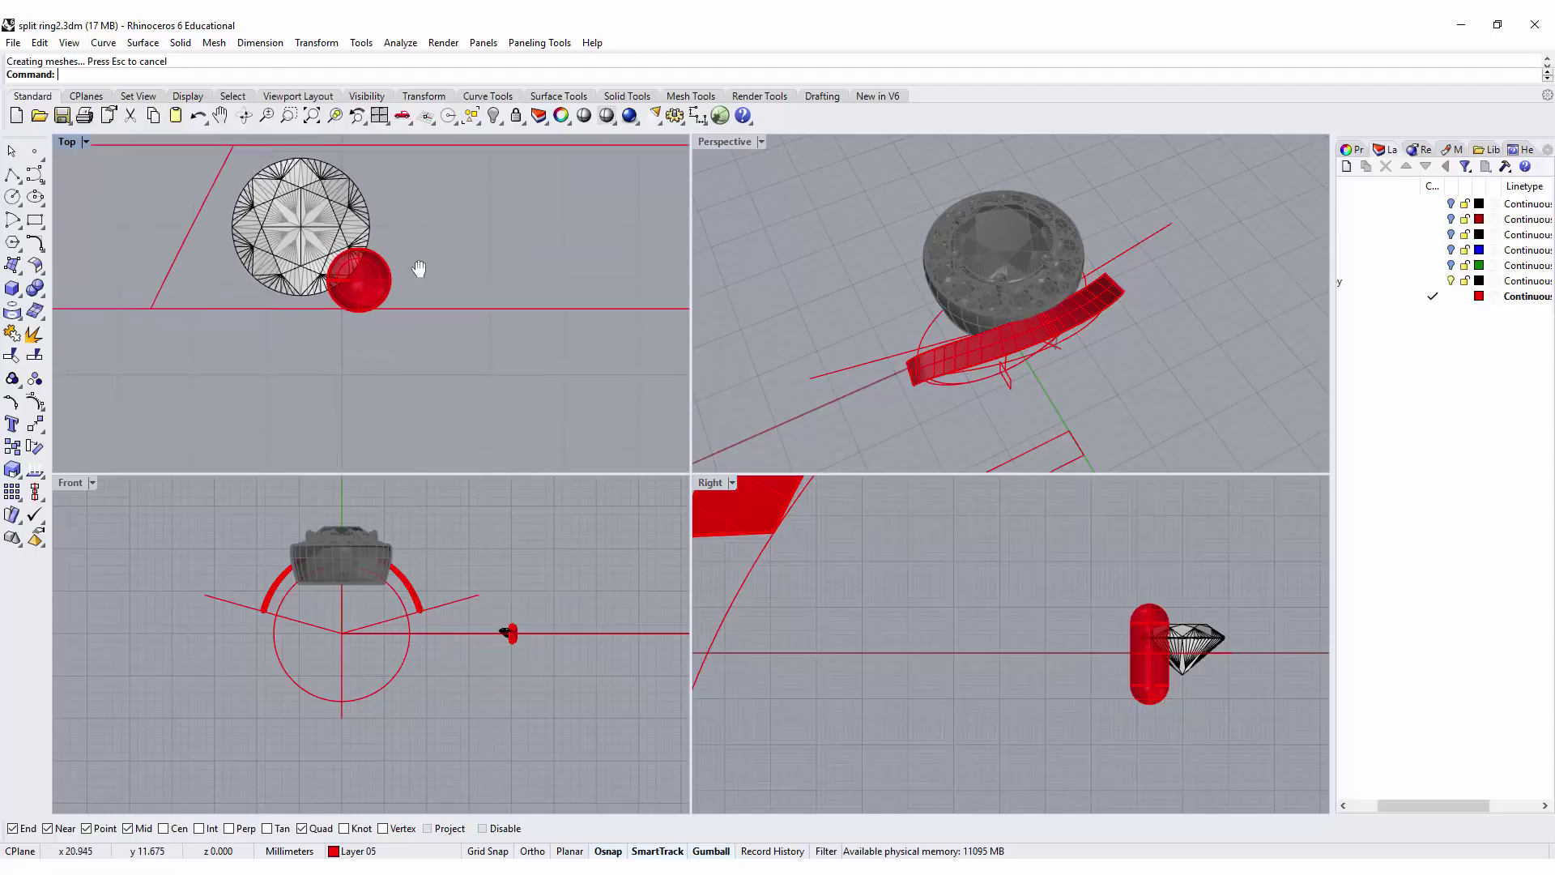
left_click(373, 280)
left_click_drag(420, 292, 425, 353)
left_click(399, 335)
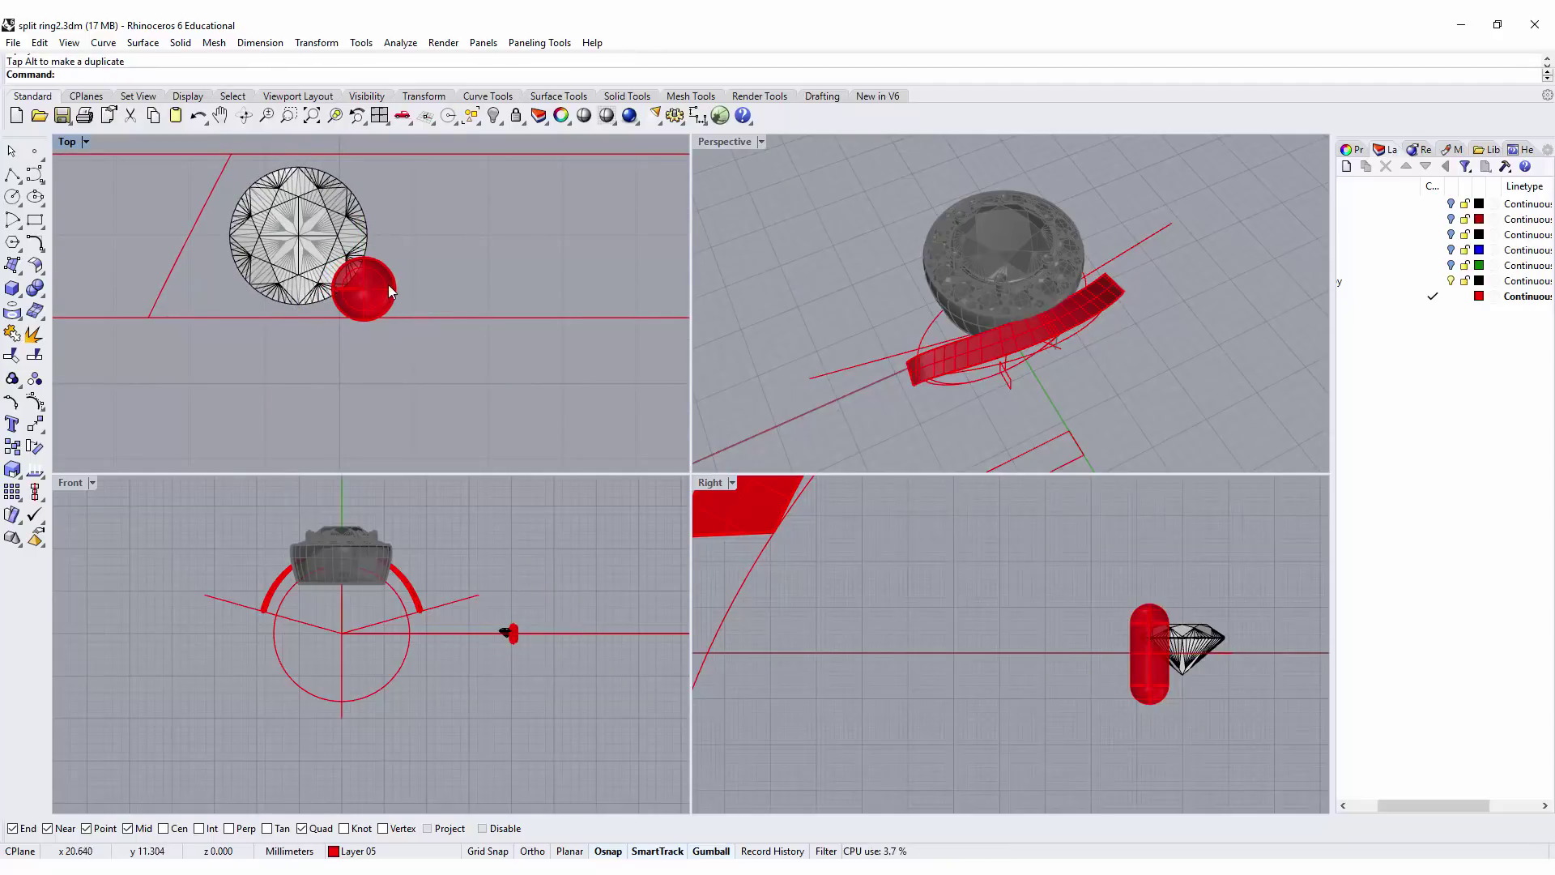
scroll(363, 283, "up", 1)
left_click_drag(419, 292, 430, 297)
left_click(413, 349)
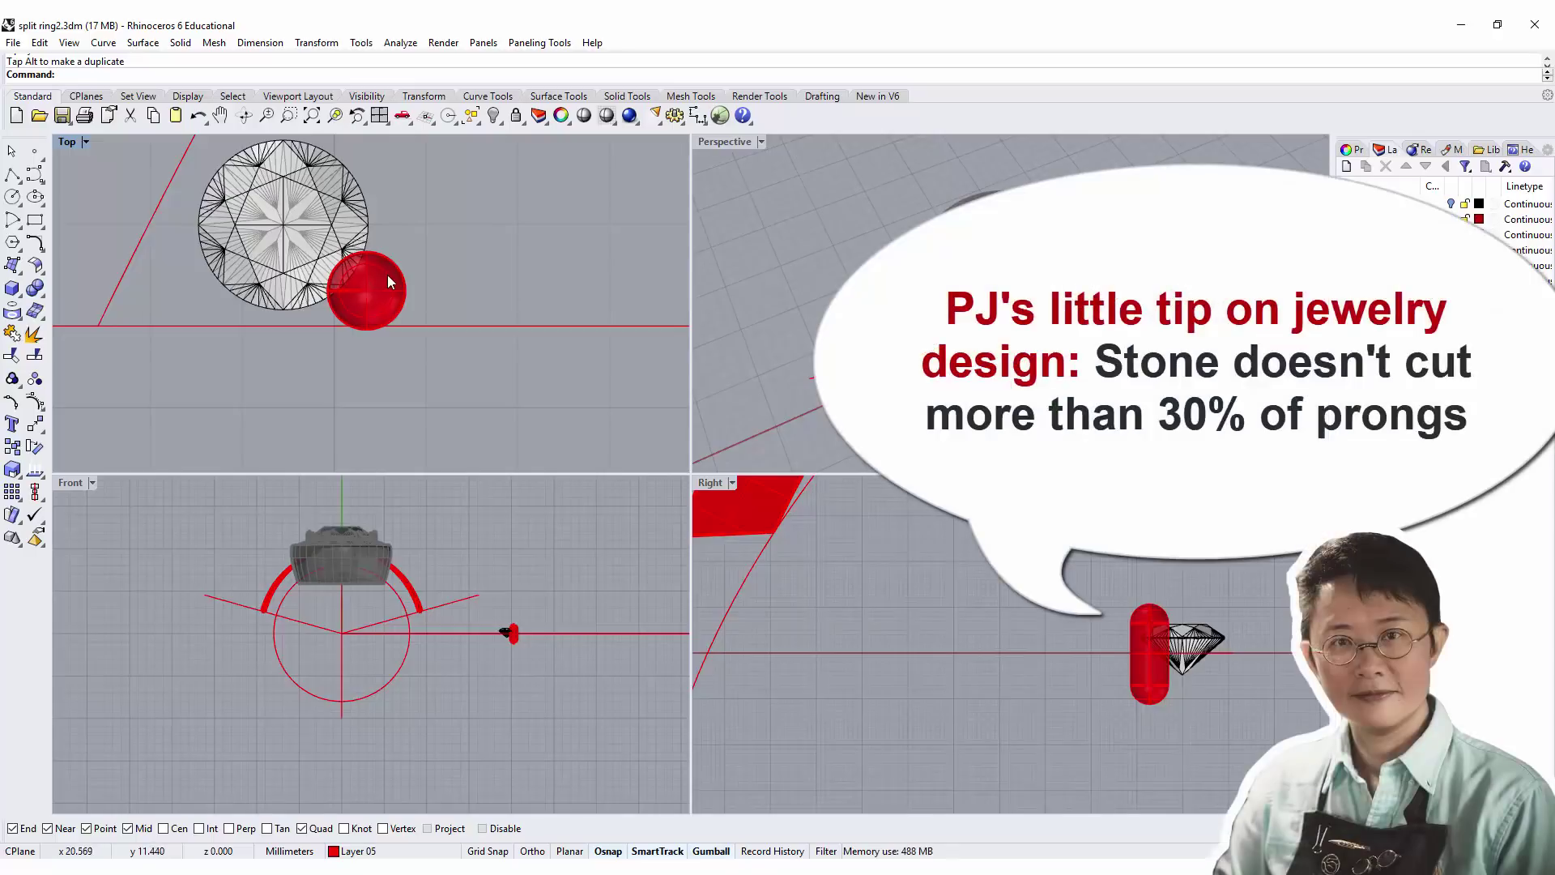
Step: Nudge the prong up inside the lower strip edge and slightly away from the stone in the Top view
right_click_drag(428, 241, 419, 301)
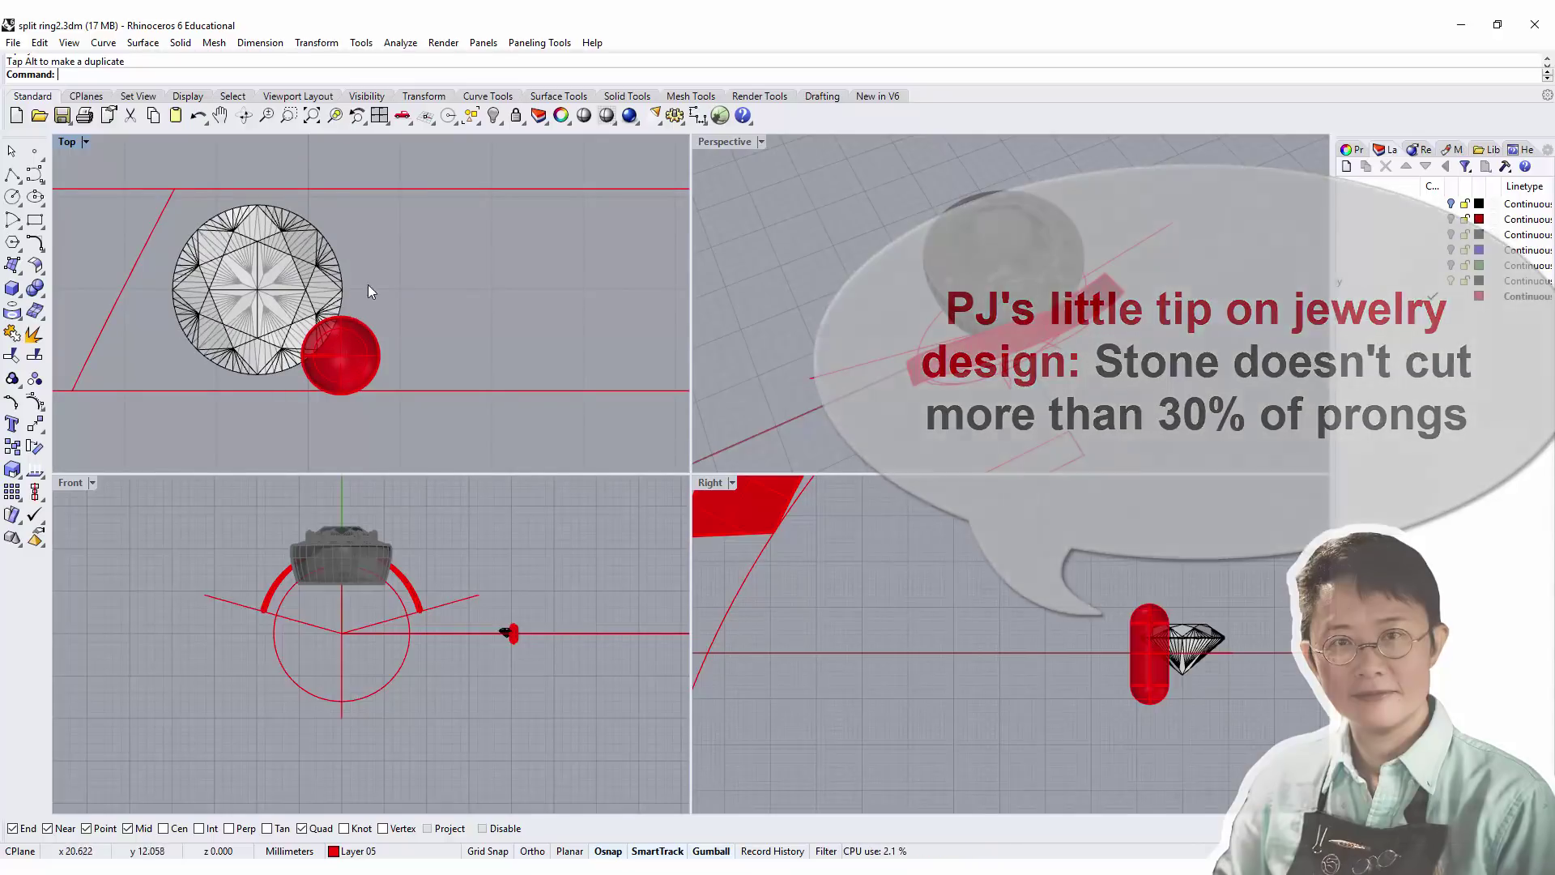
left_click(343, 356)
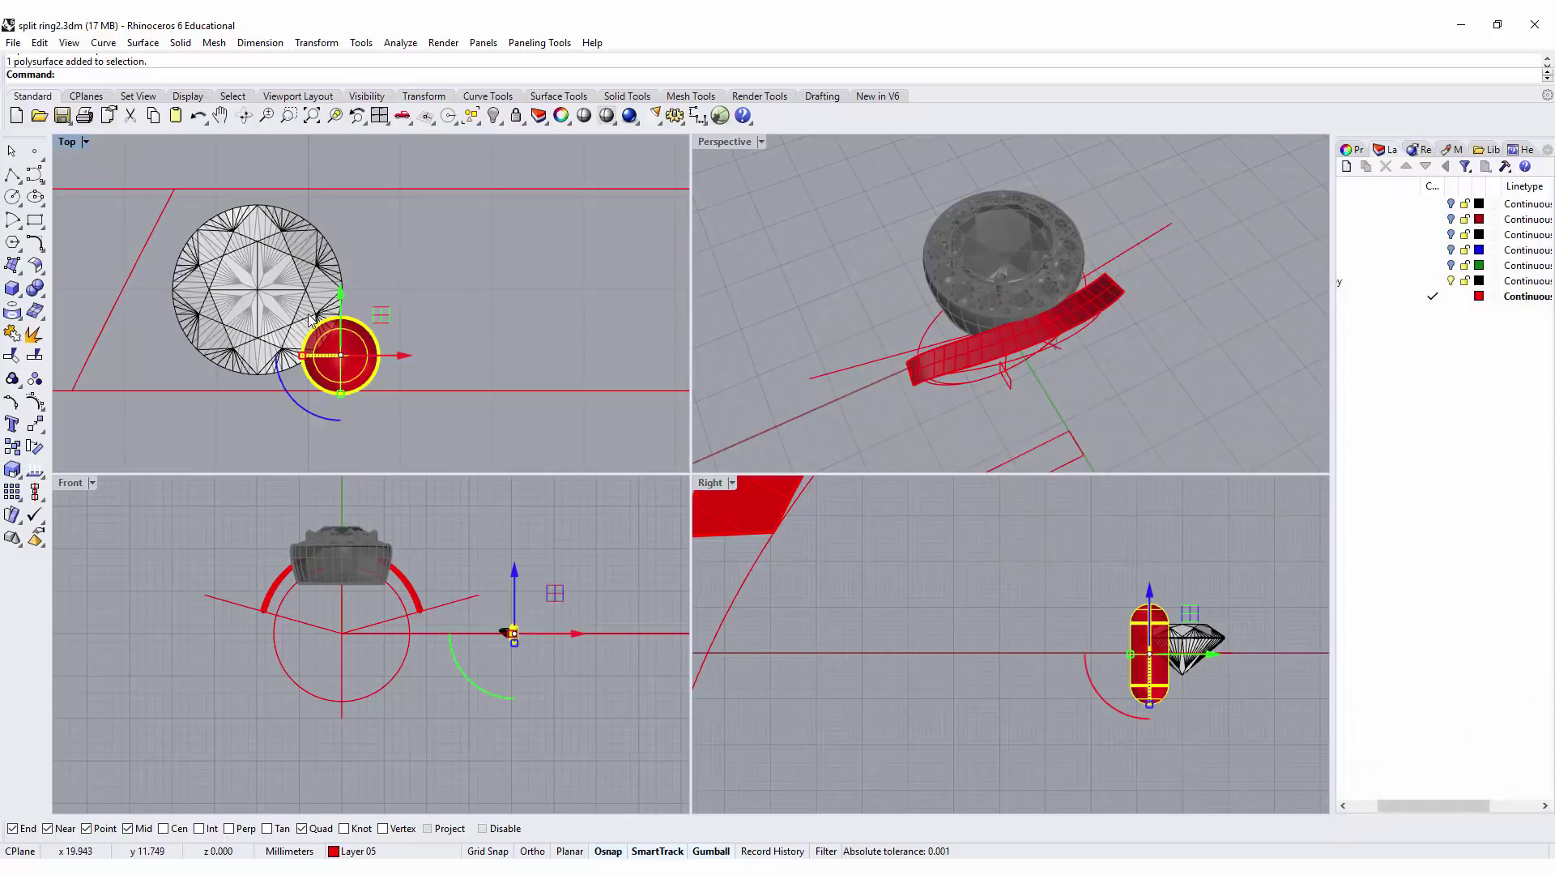
left_click_drag(340, 295, 343, 289)
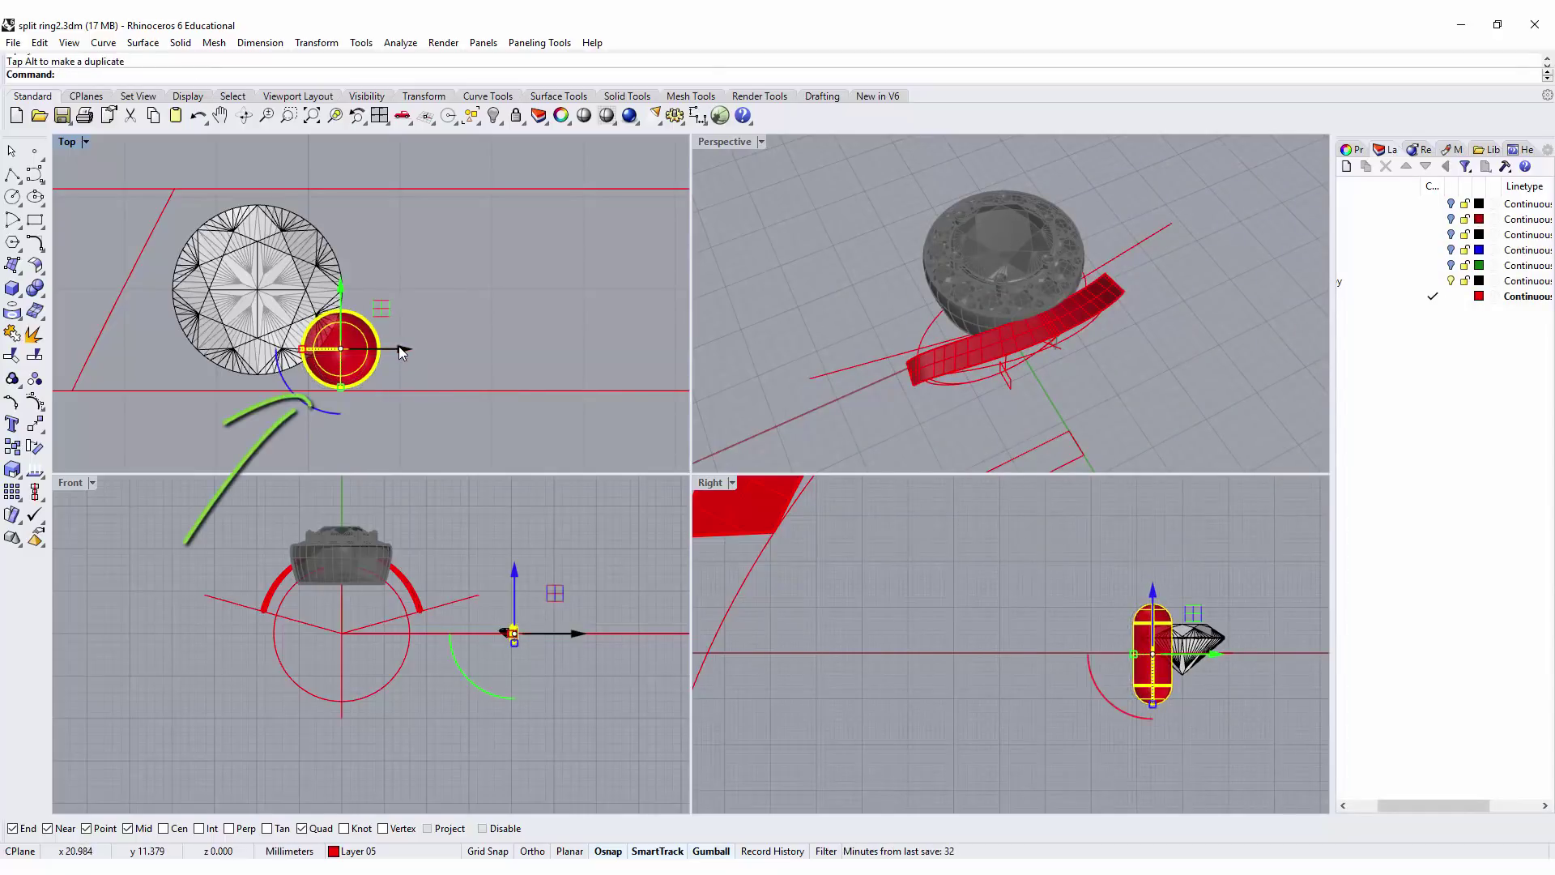
left_click_drag(402, 348, 404, 350)
left_click(387, 439)
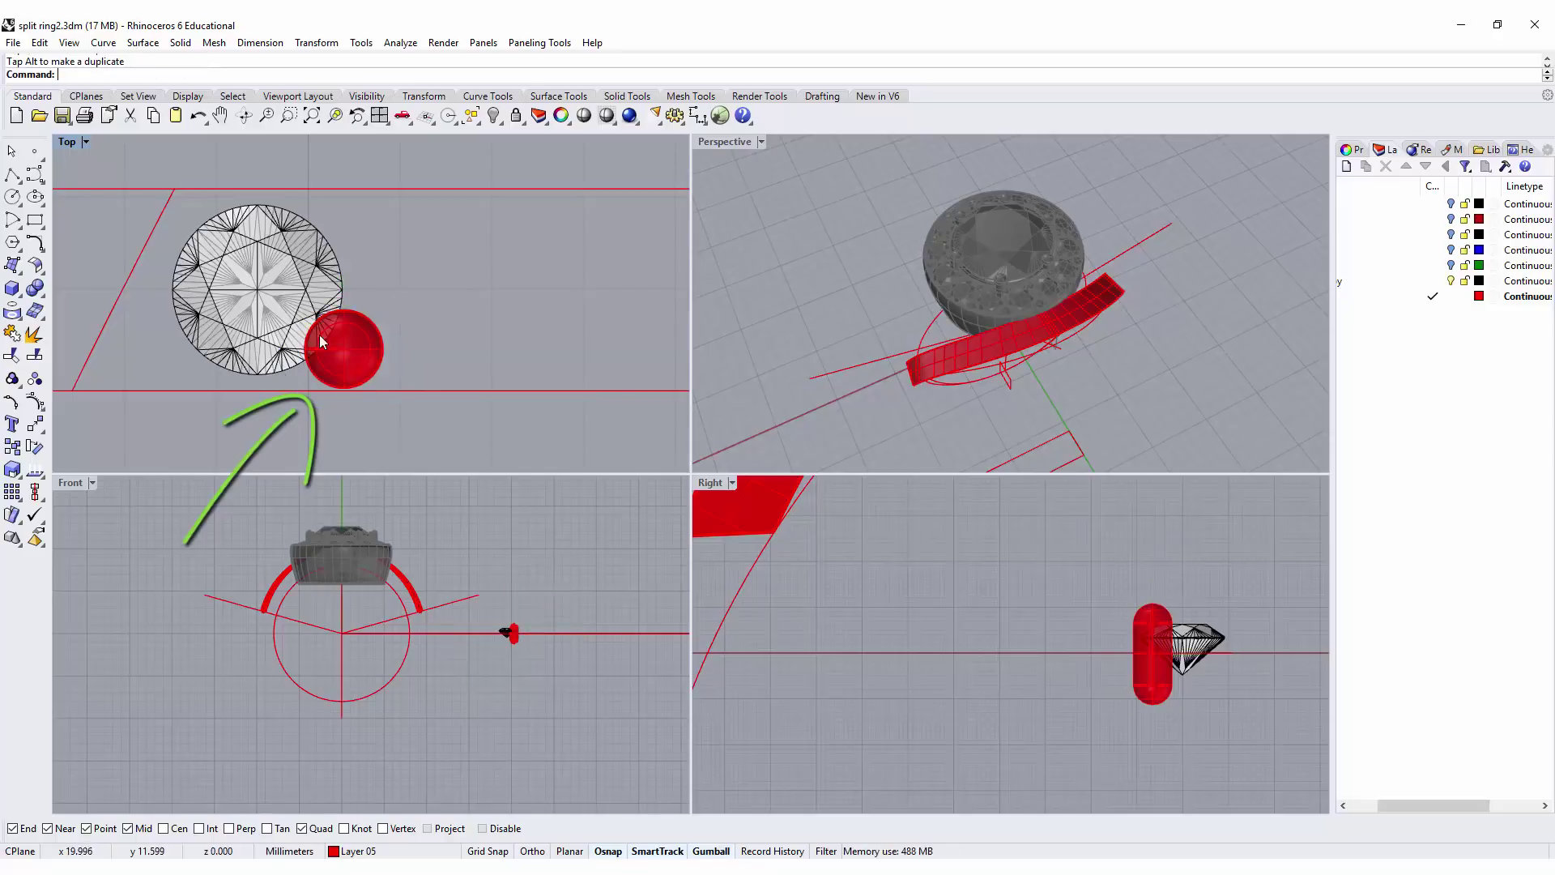
Step: Mirror the prong across the stone's horizontal centreline in the Top view, starting at the midpoint of the strip's slanted end line
left_click(319, 334)
right_click(34, 448)
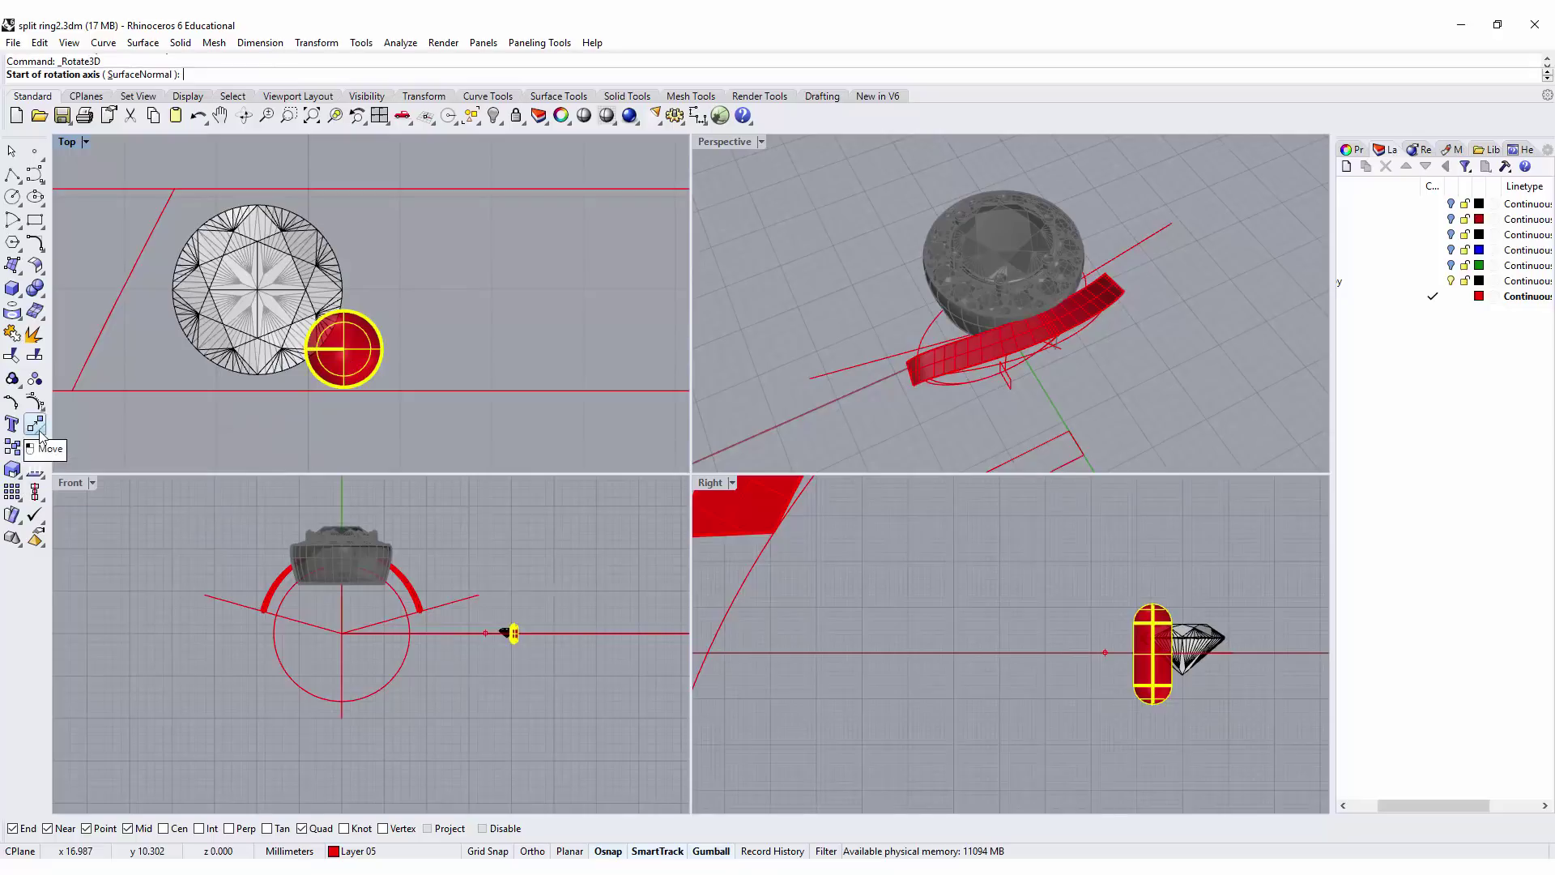
left_click(39, 428)
left_click(173, 431)
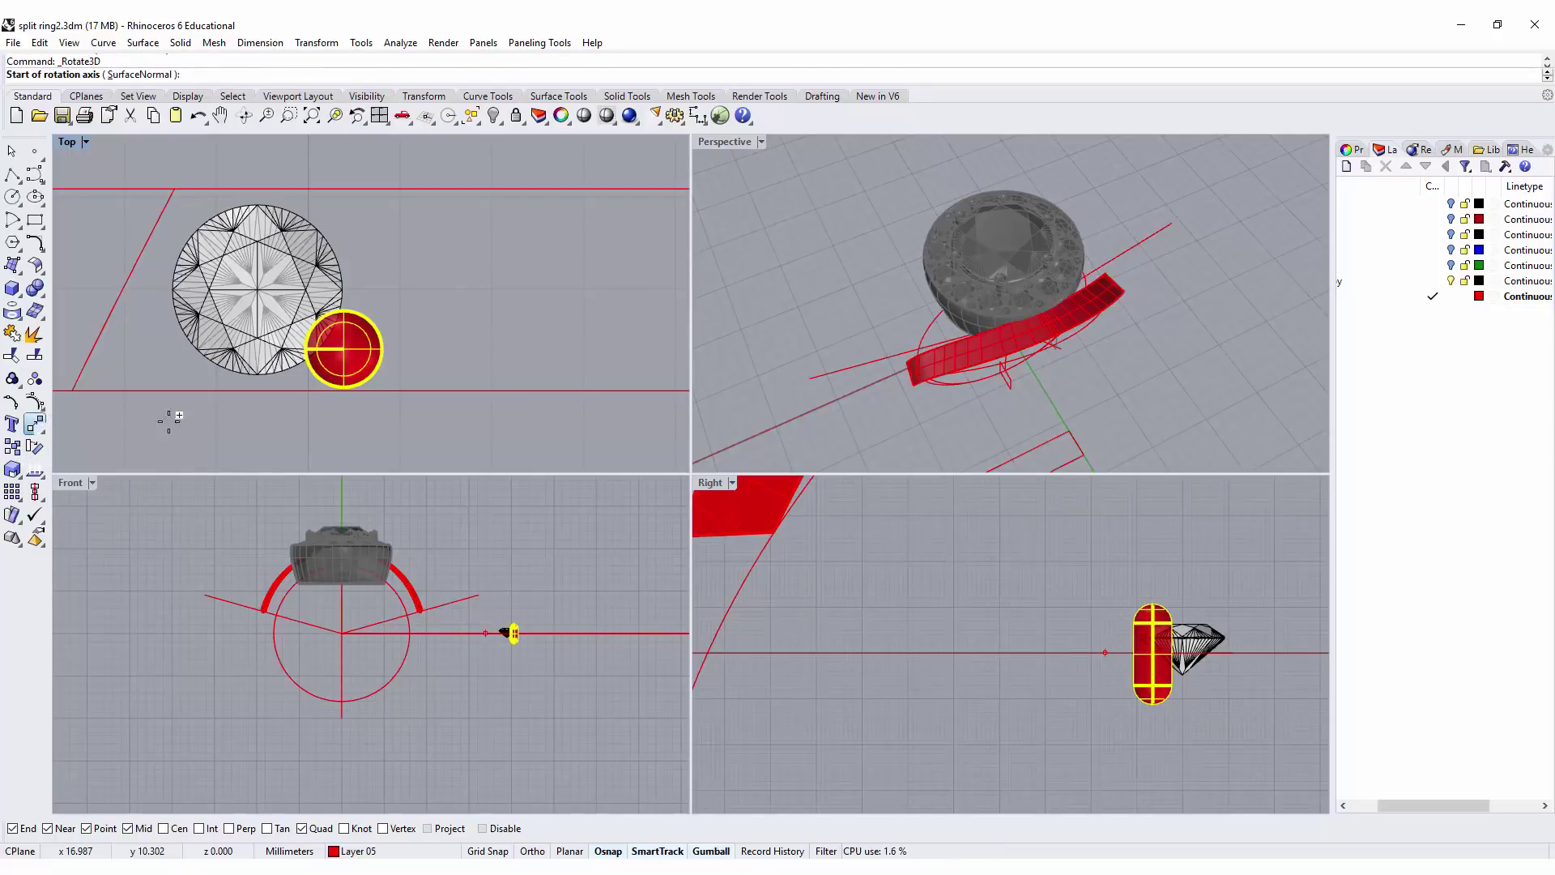
left_click(122, 289)
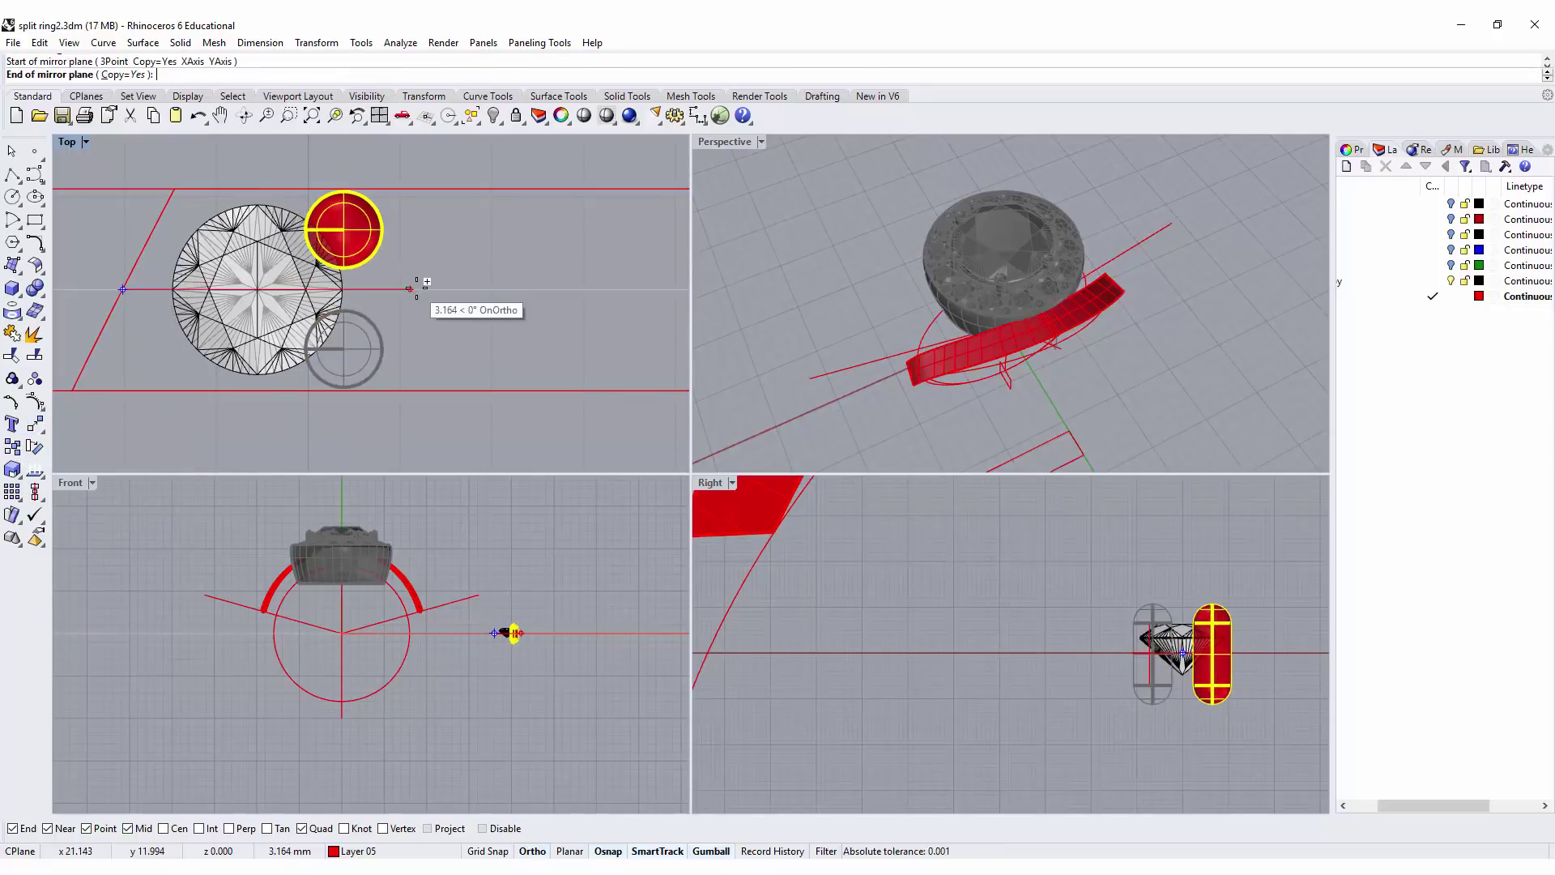
left_click(472, 311)
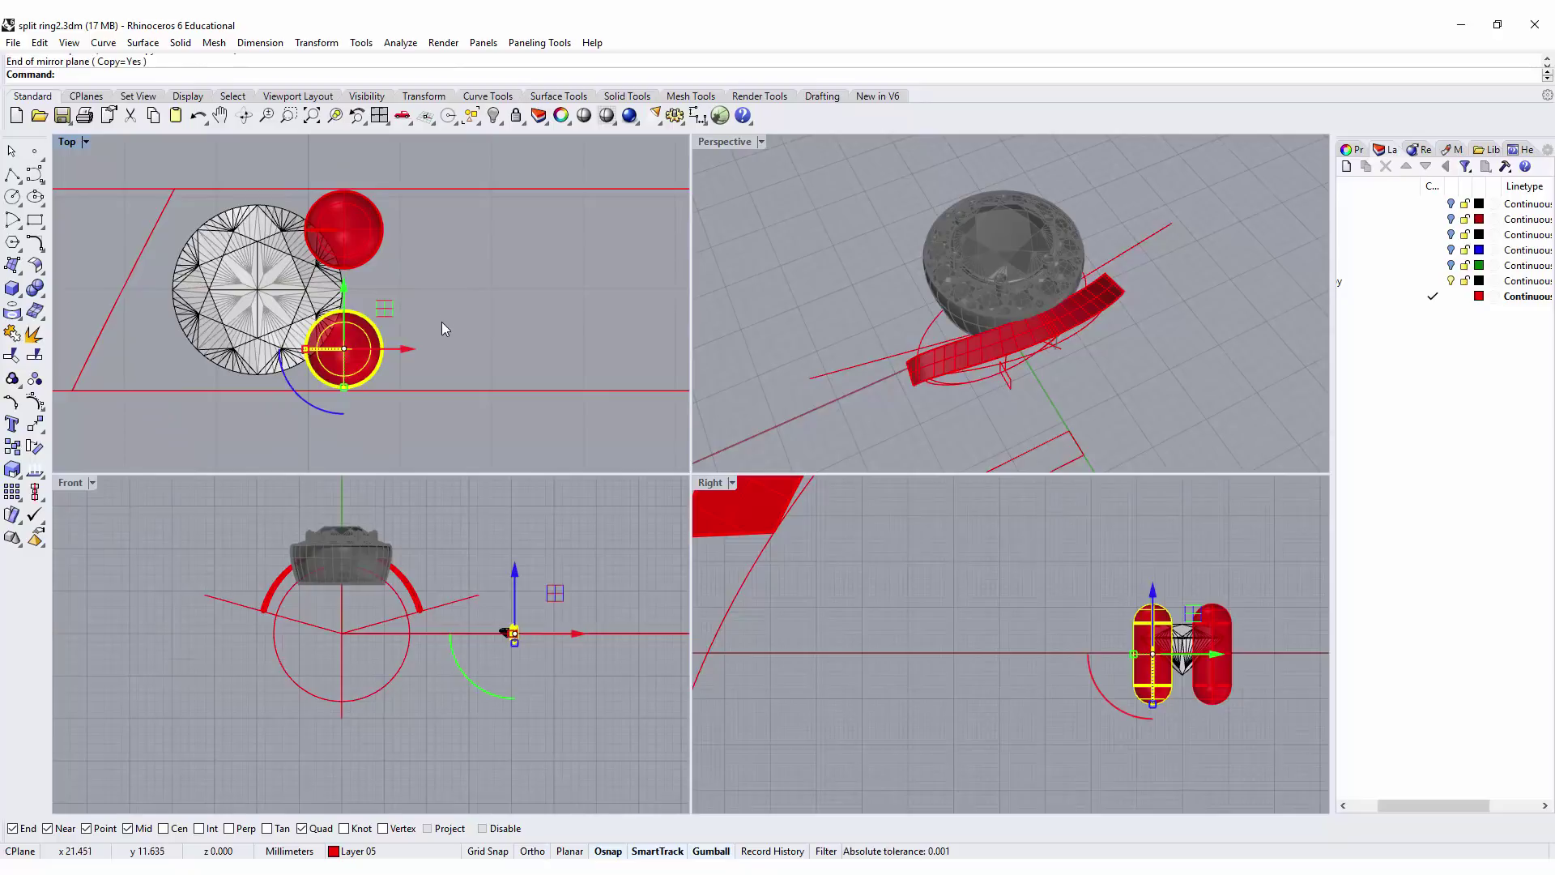
Step: Mirror a copy of the stone across the vertical line through both prongs' outer quadrant points
left_click(269, 291)
left_click(357, 237, "shift")
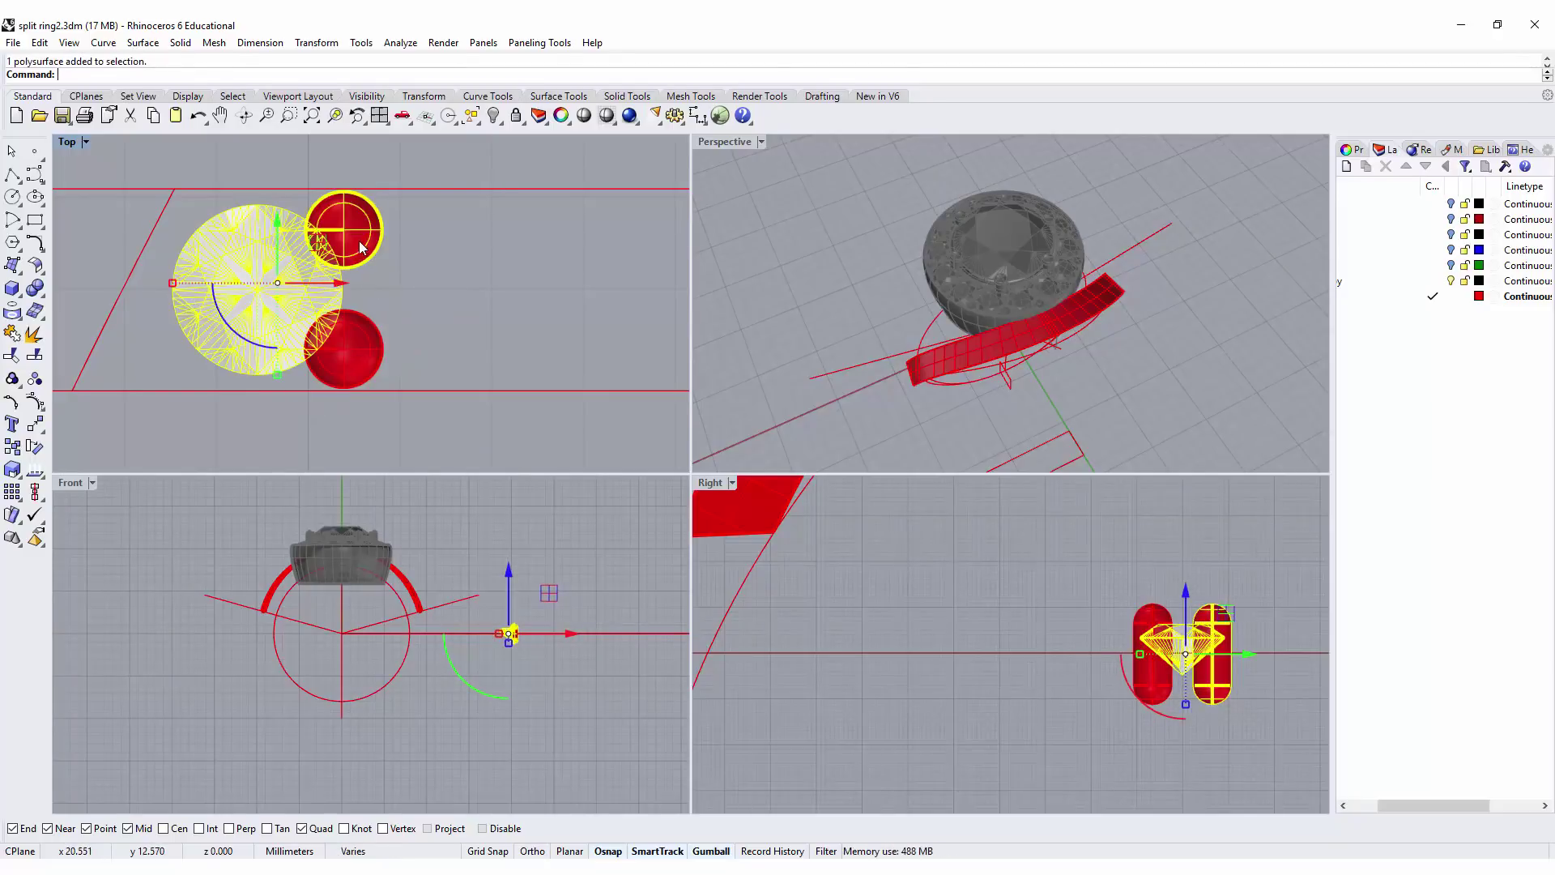
left_click(386, 305)
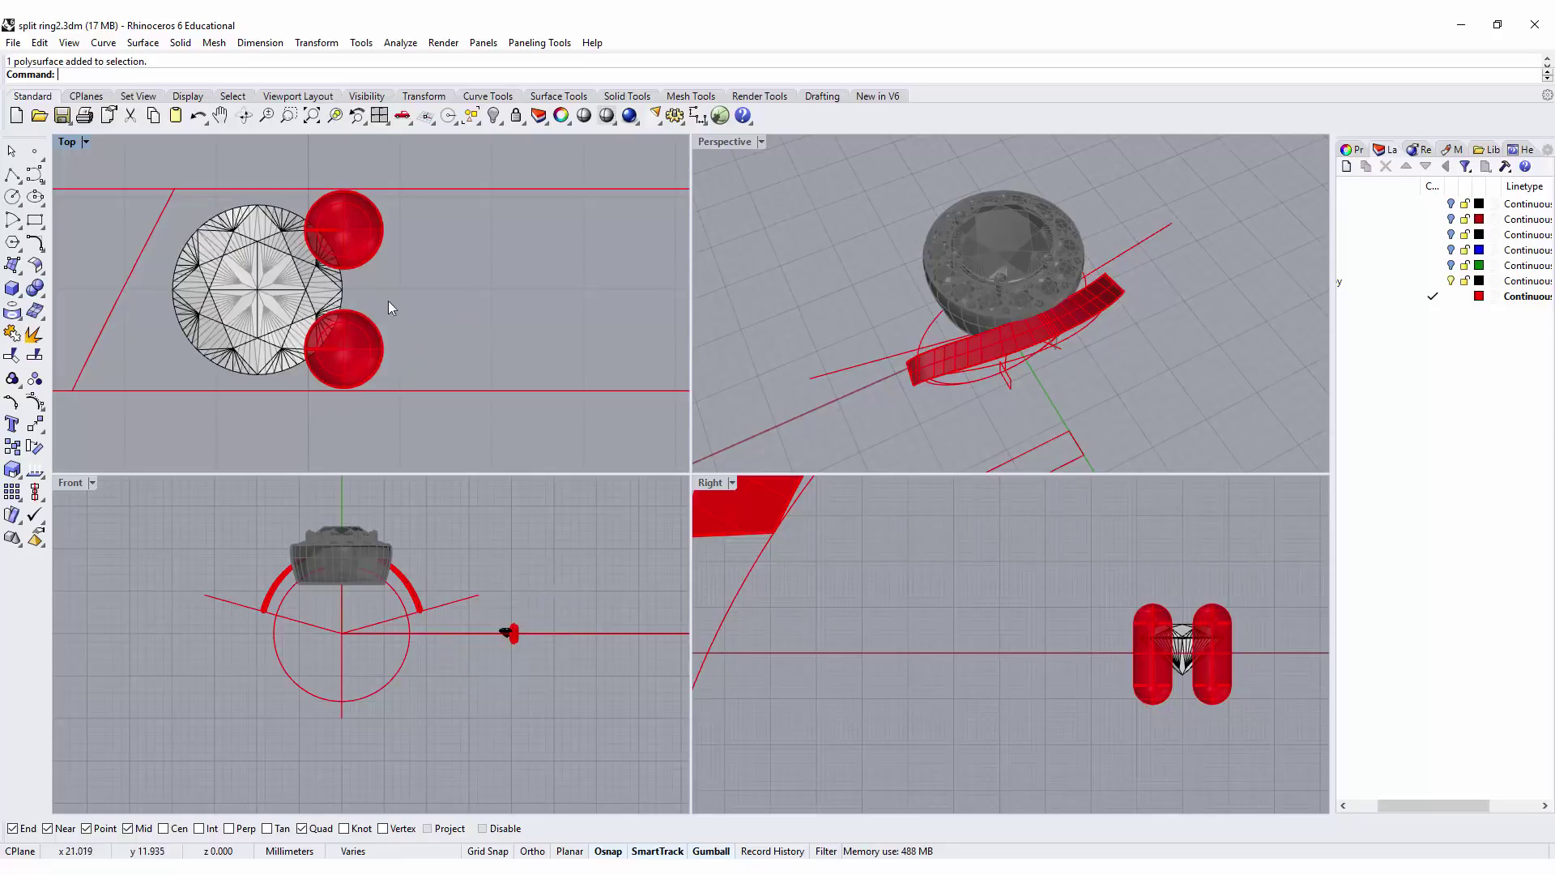
left_click(263, 288)
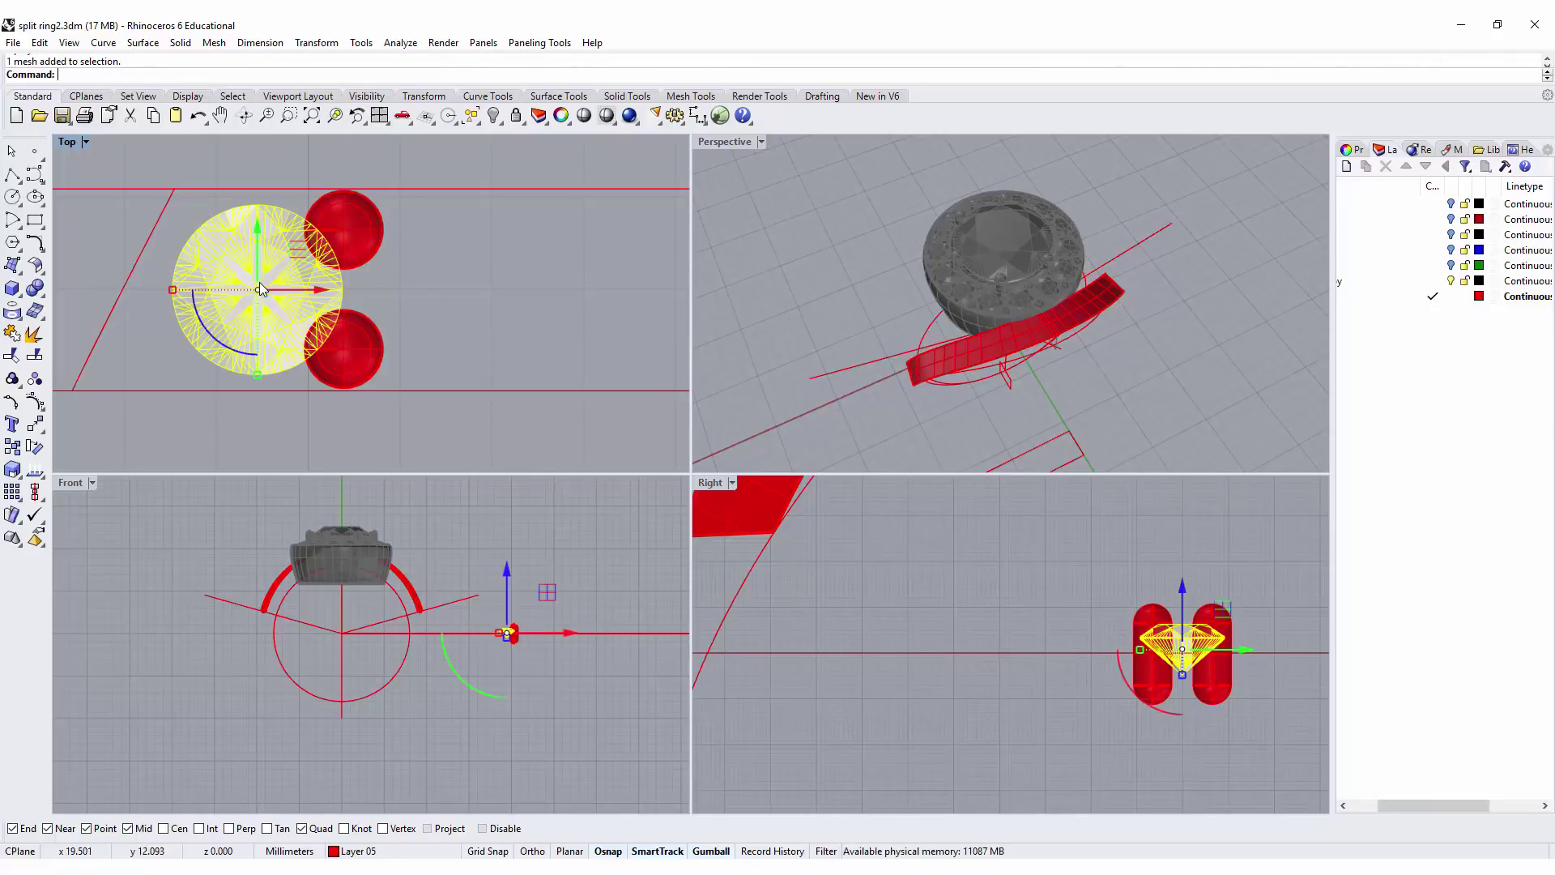
left_click(41, 432)
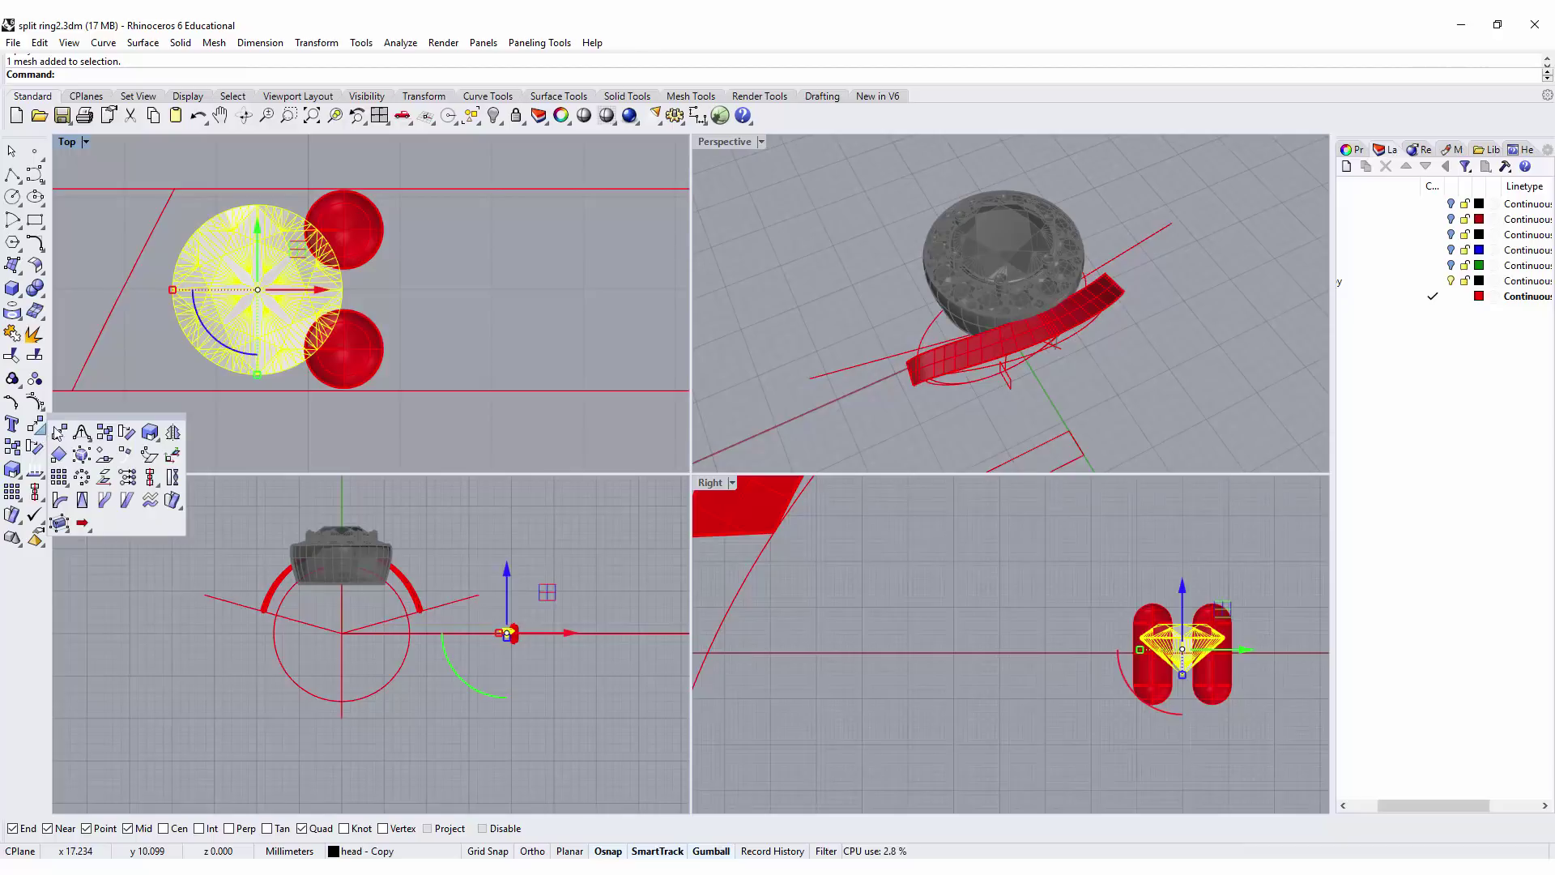
left_click(173, 434)
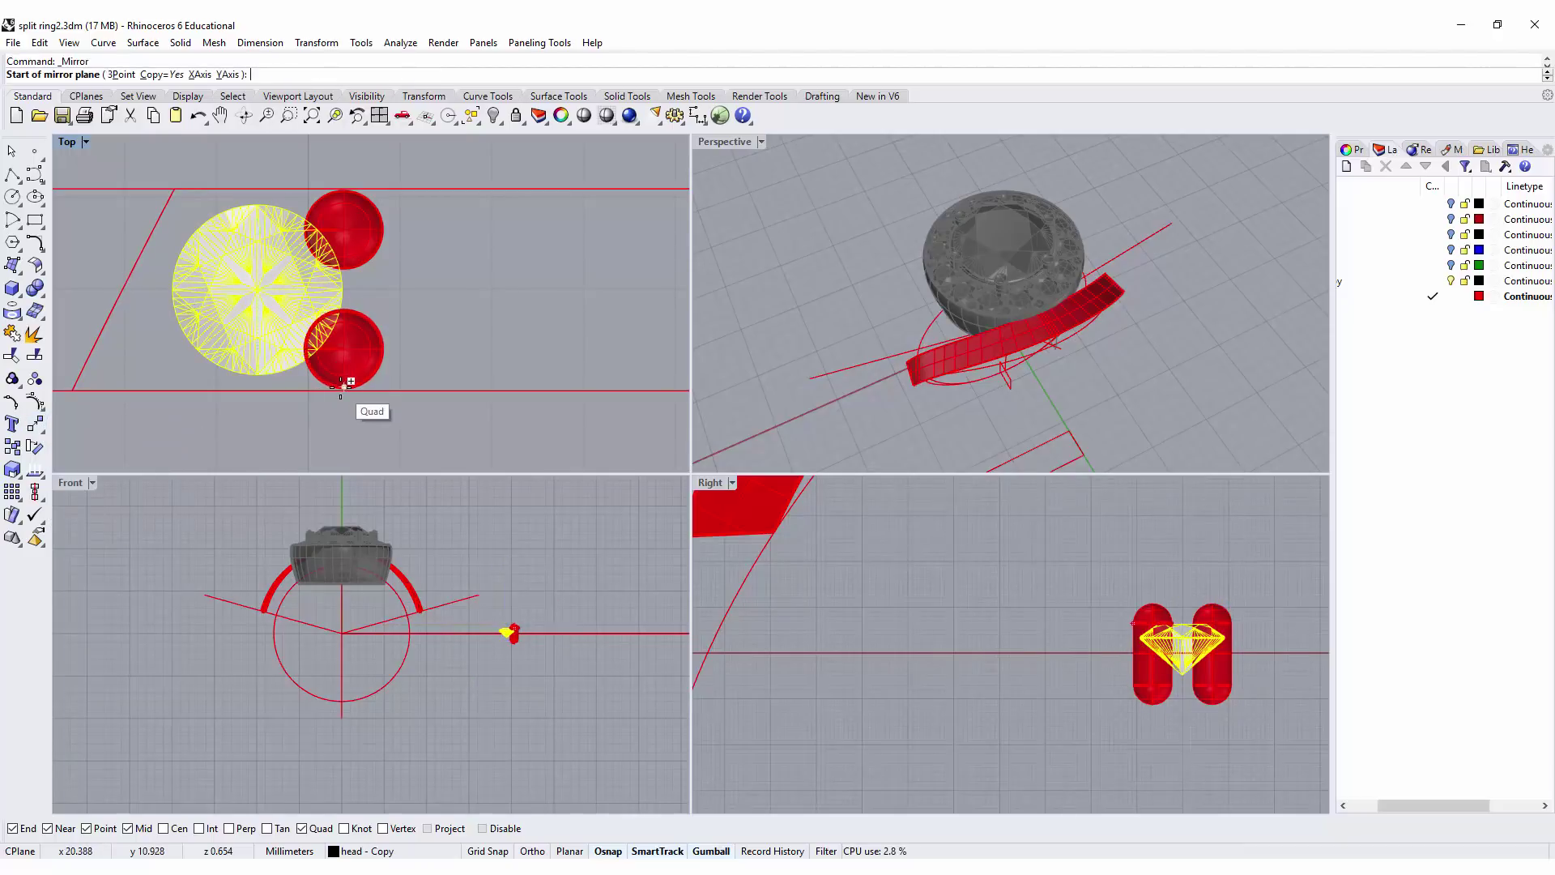
left_click(343, 385)
left_click(345, 191)
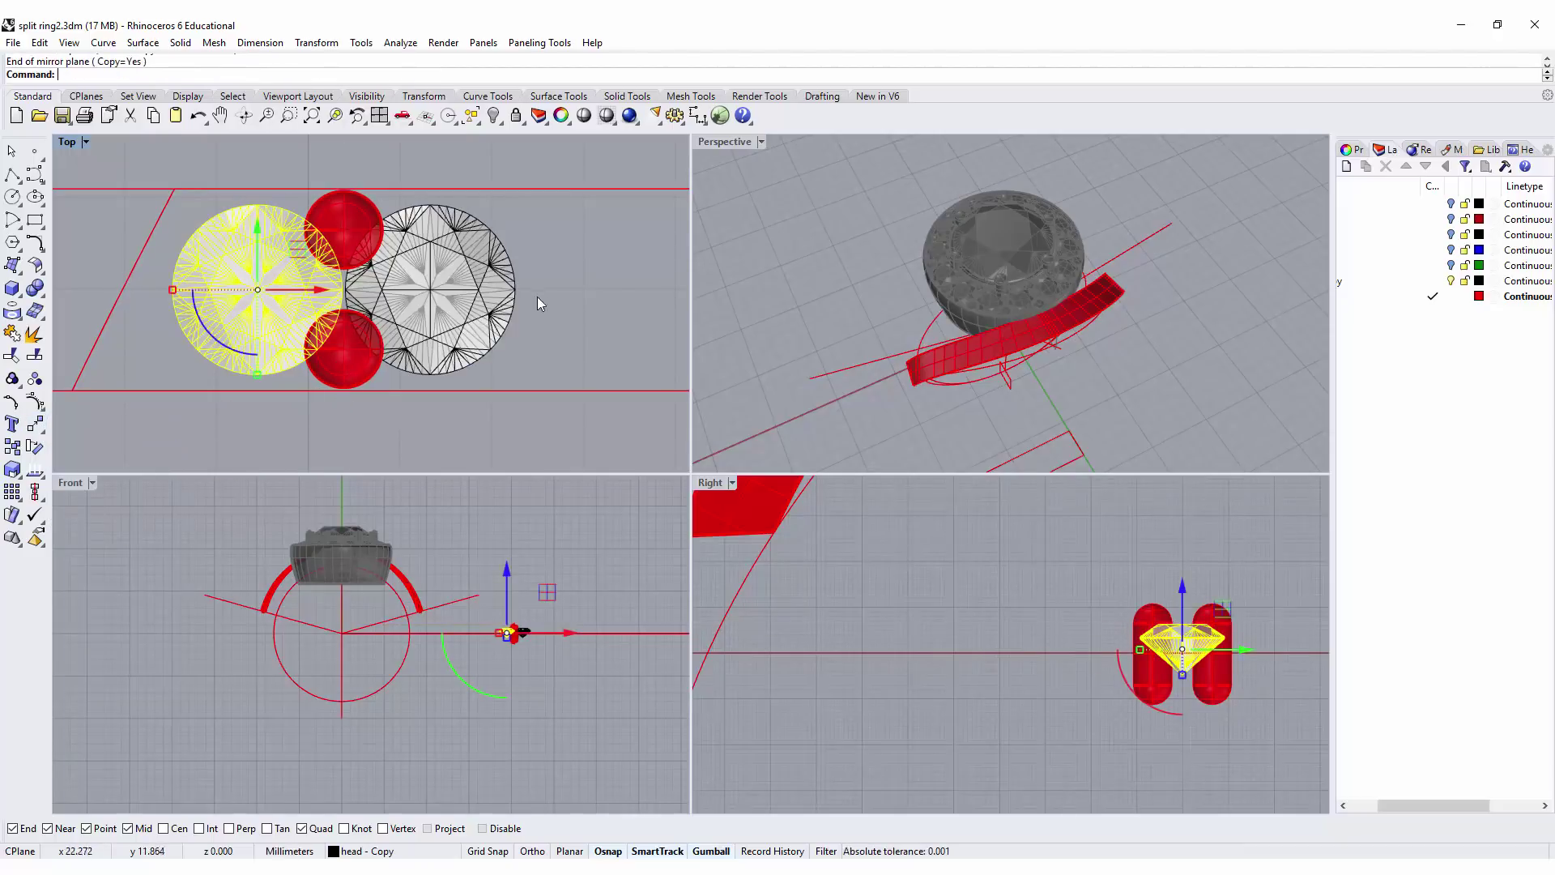
key("Escape")
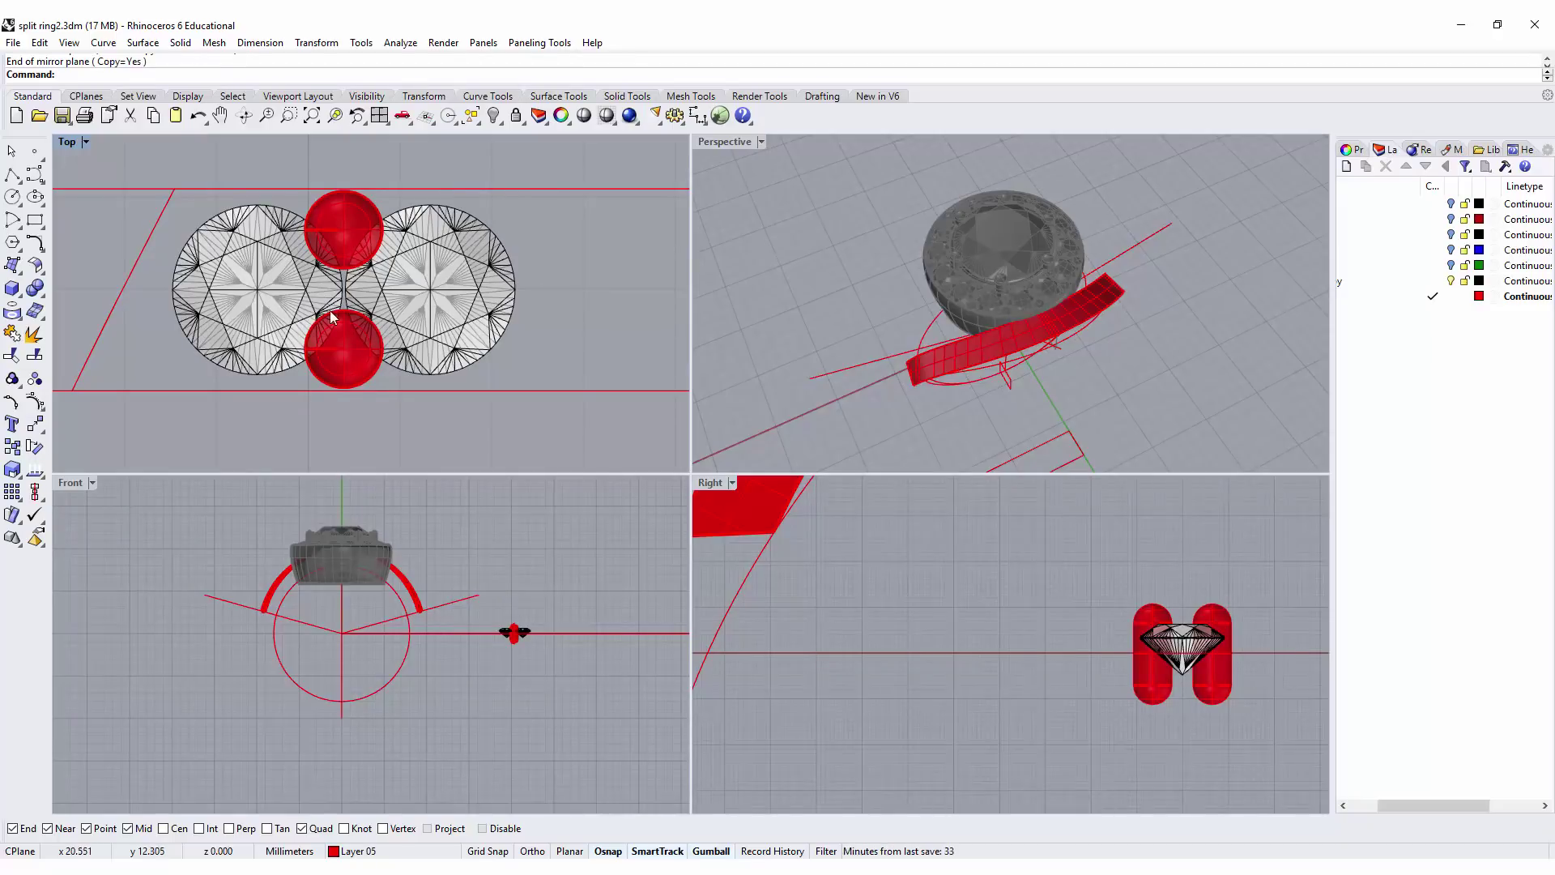
Step: Maximize the Top viewport and move the mirrored stone slightly away from the first stone along the X axis
scroll(343, 236, "up", 2)
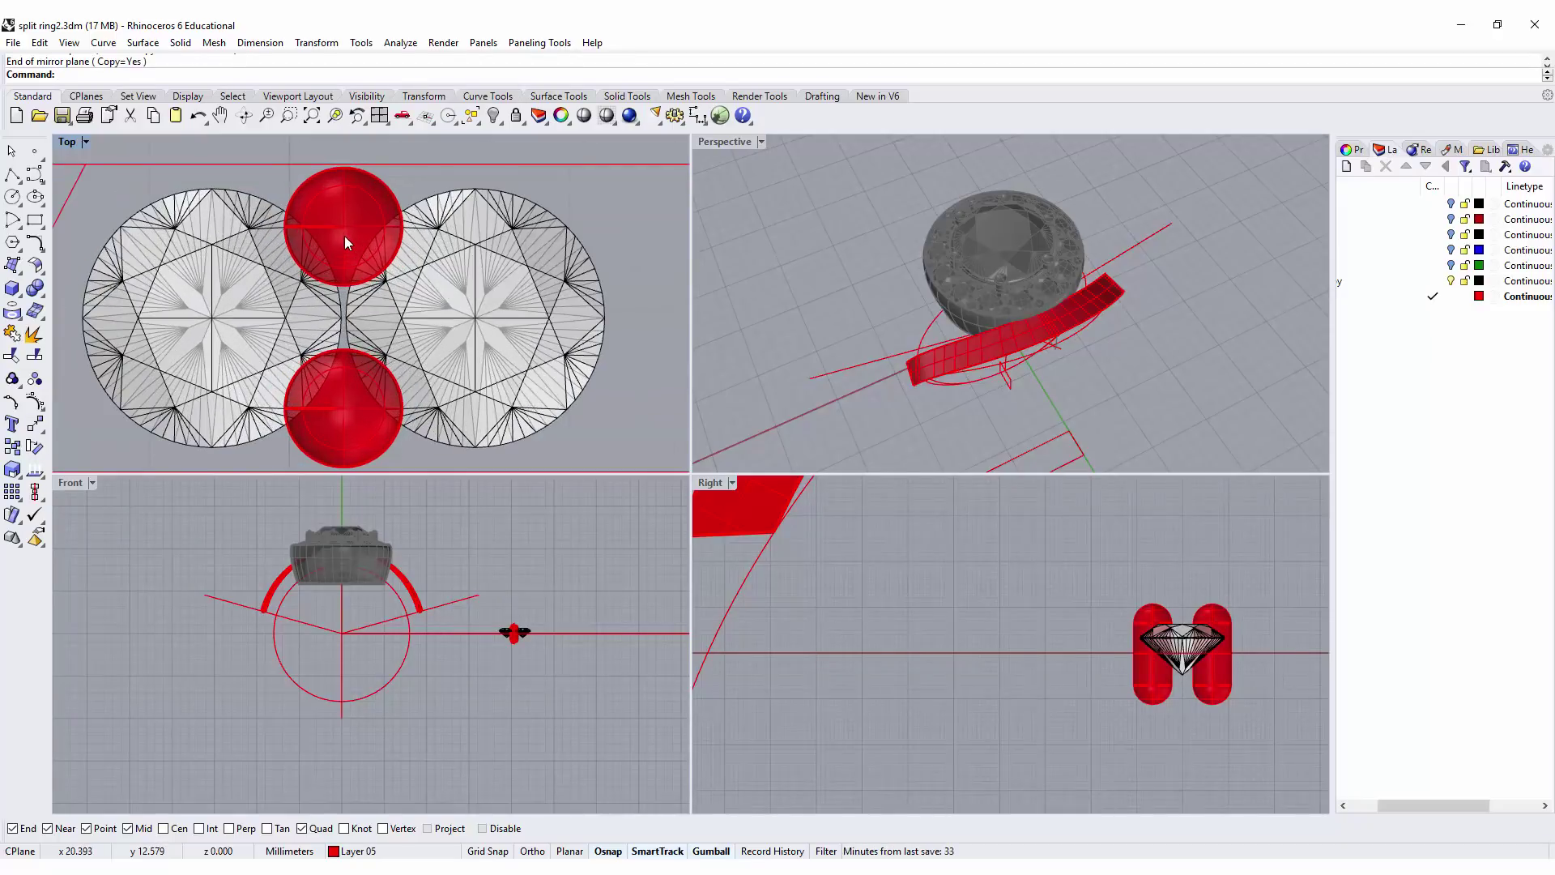
double_click(67, 144)
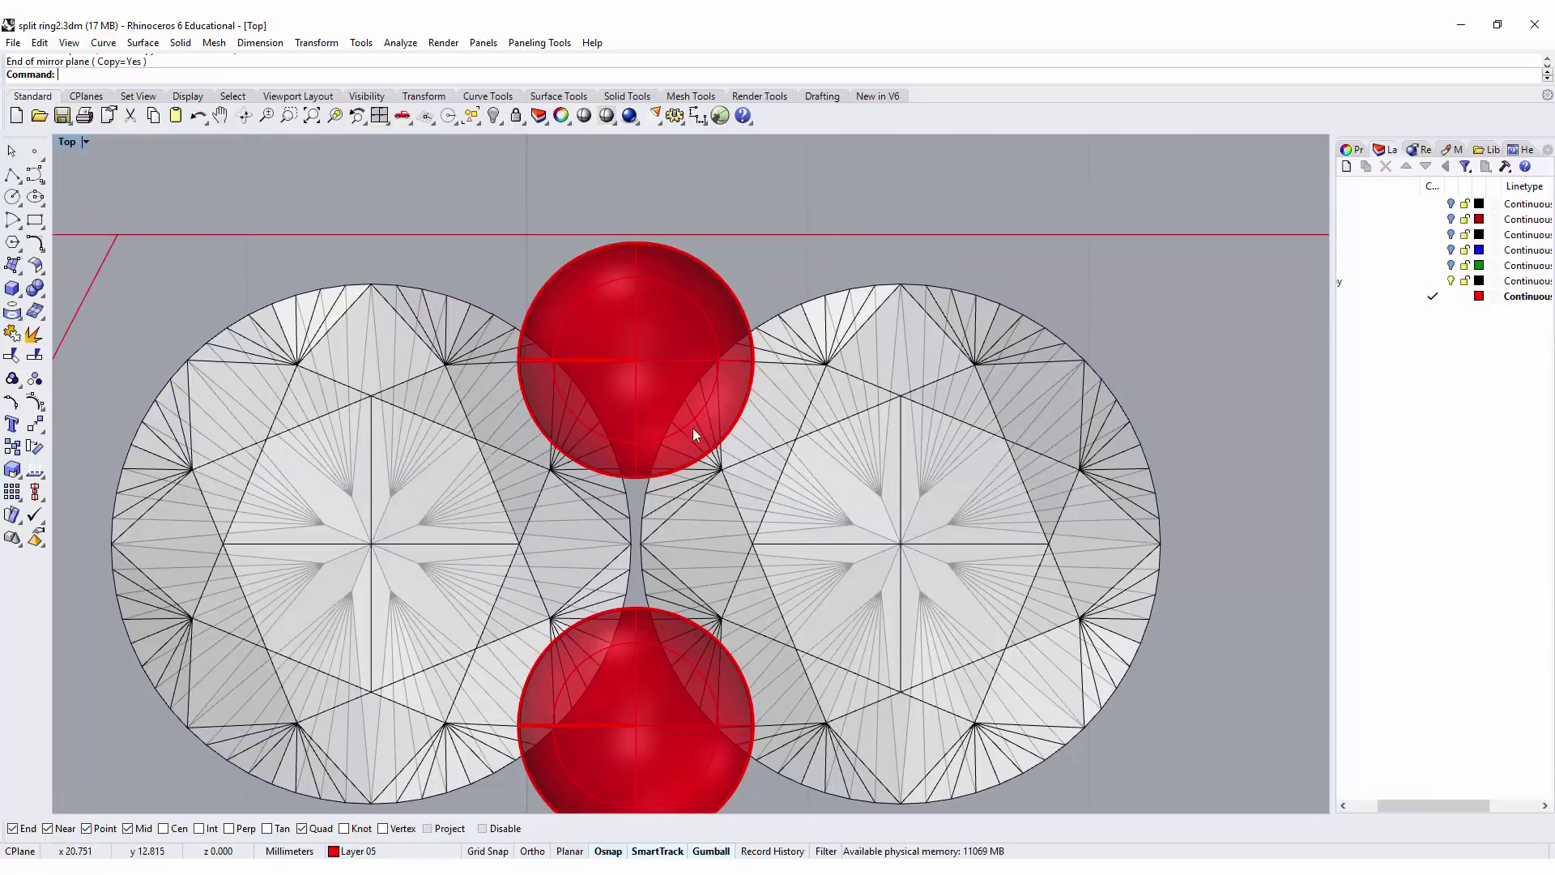
left_click(522, 483)
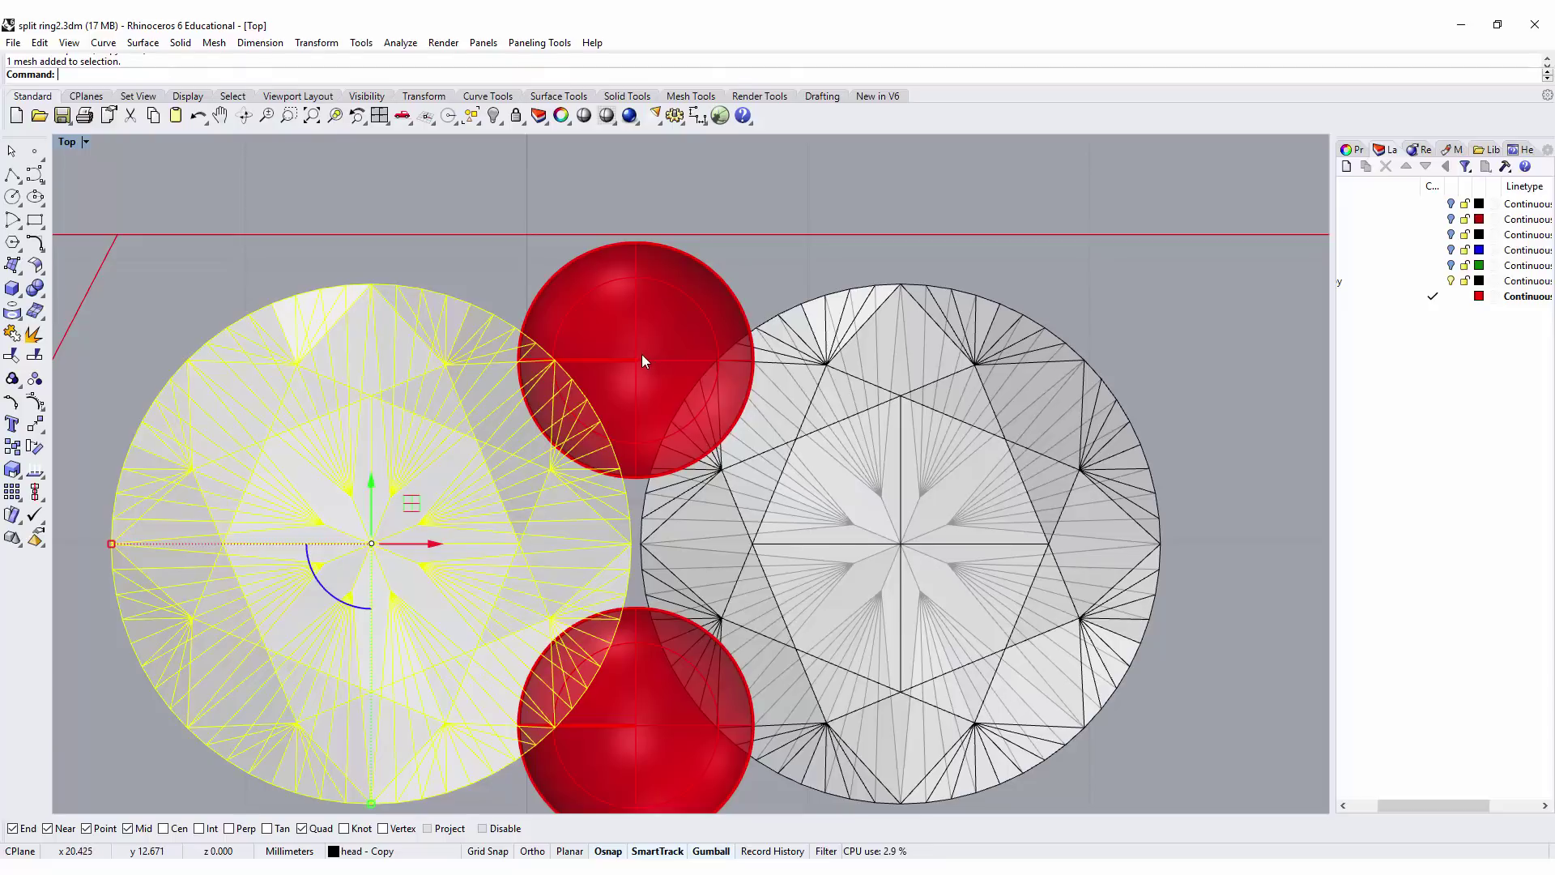
left_click_drag(567, 328, 525, 336)
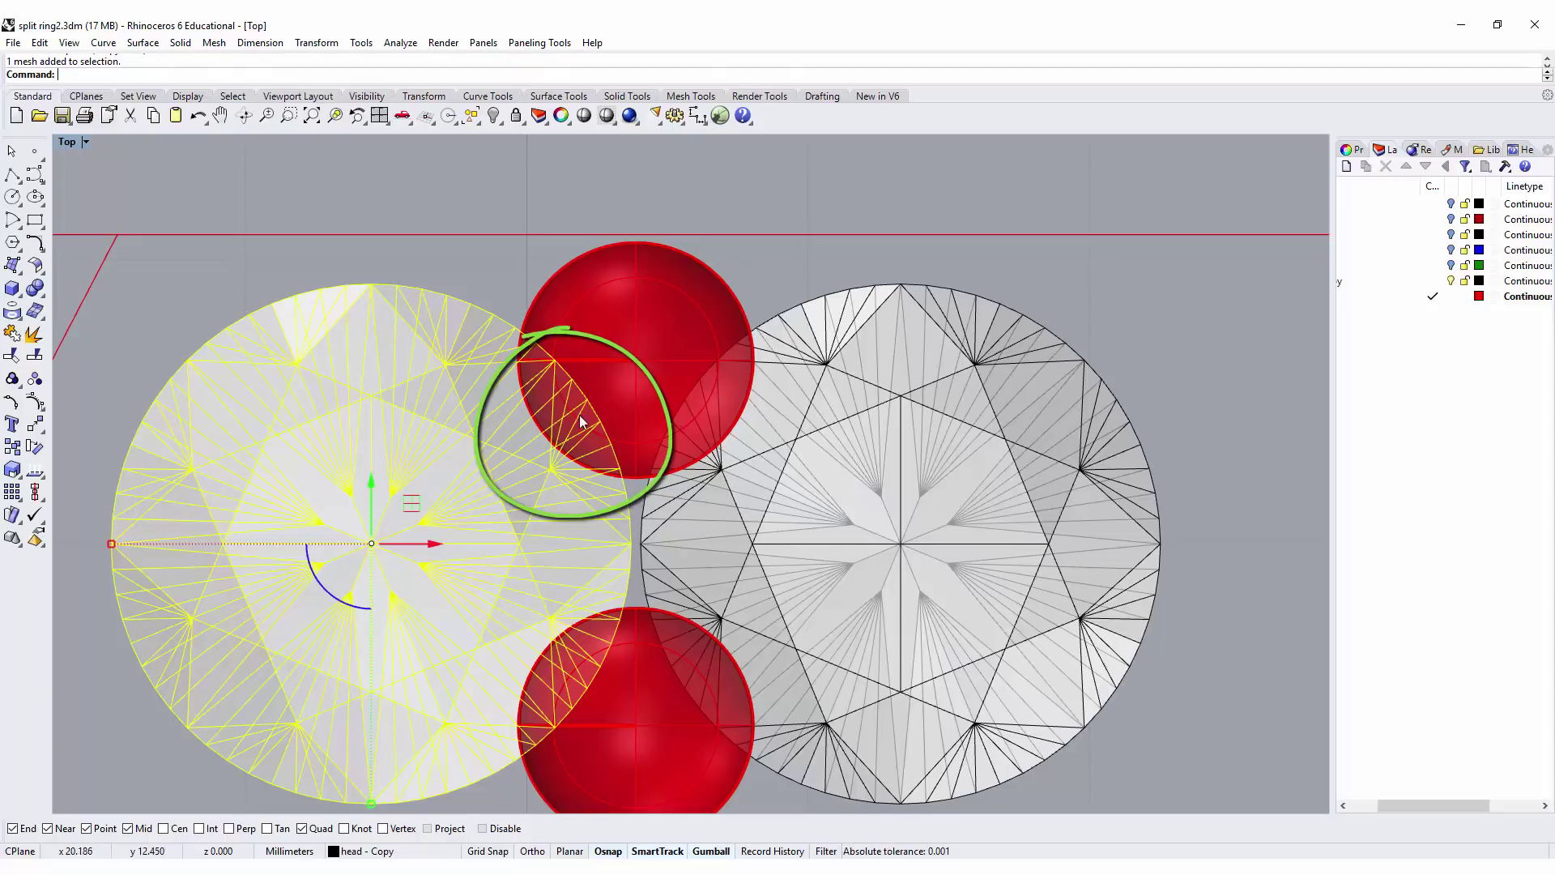
key("Escape")
left_click(895, 486)
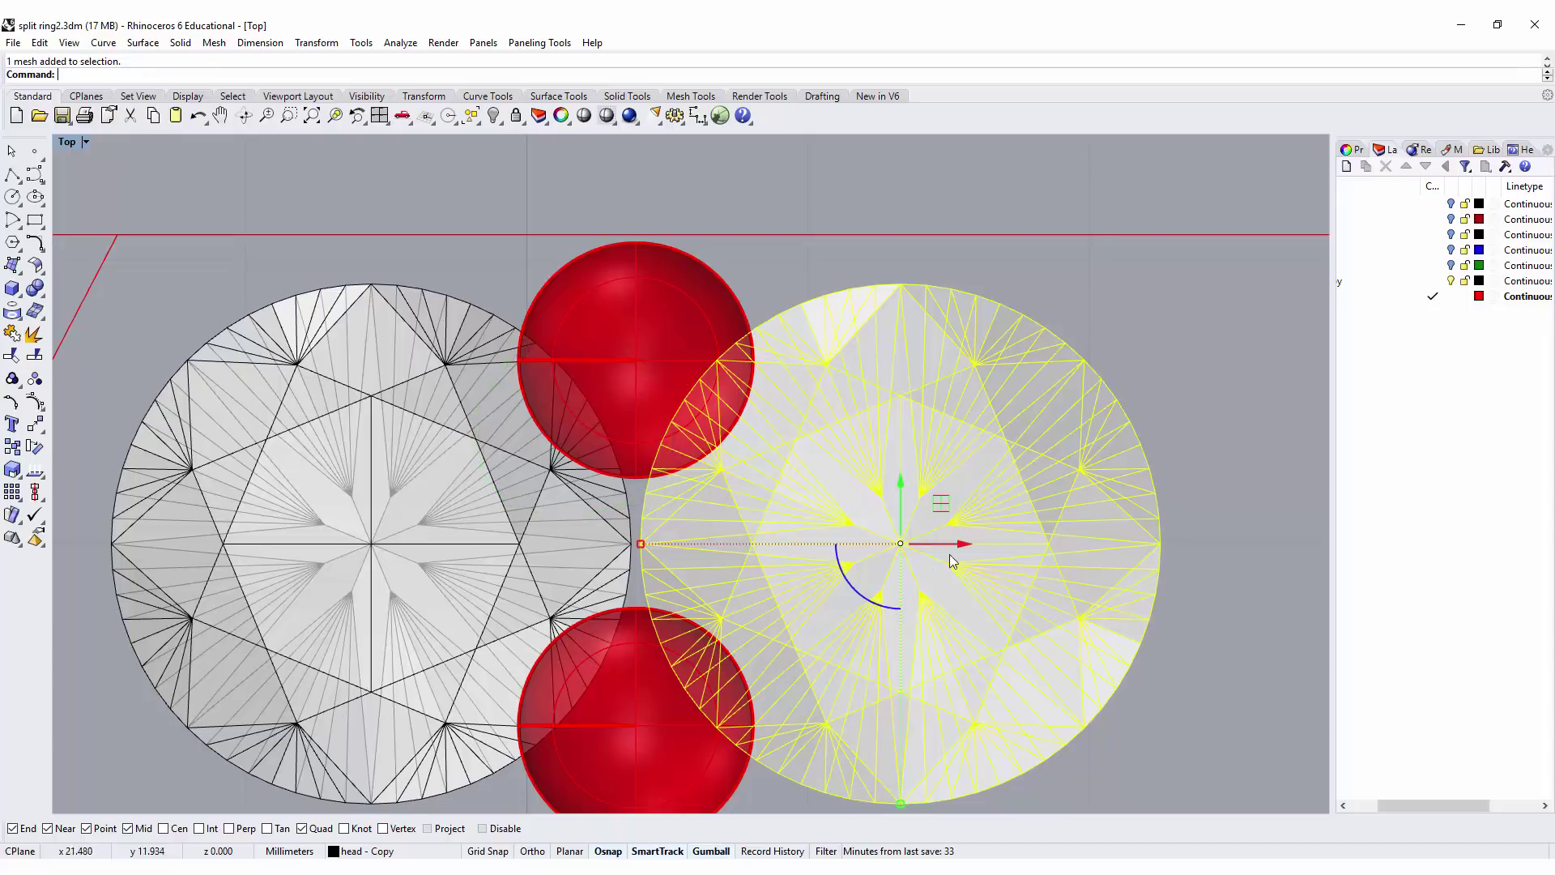
left_click_drag(964, 546, 986, 557)
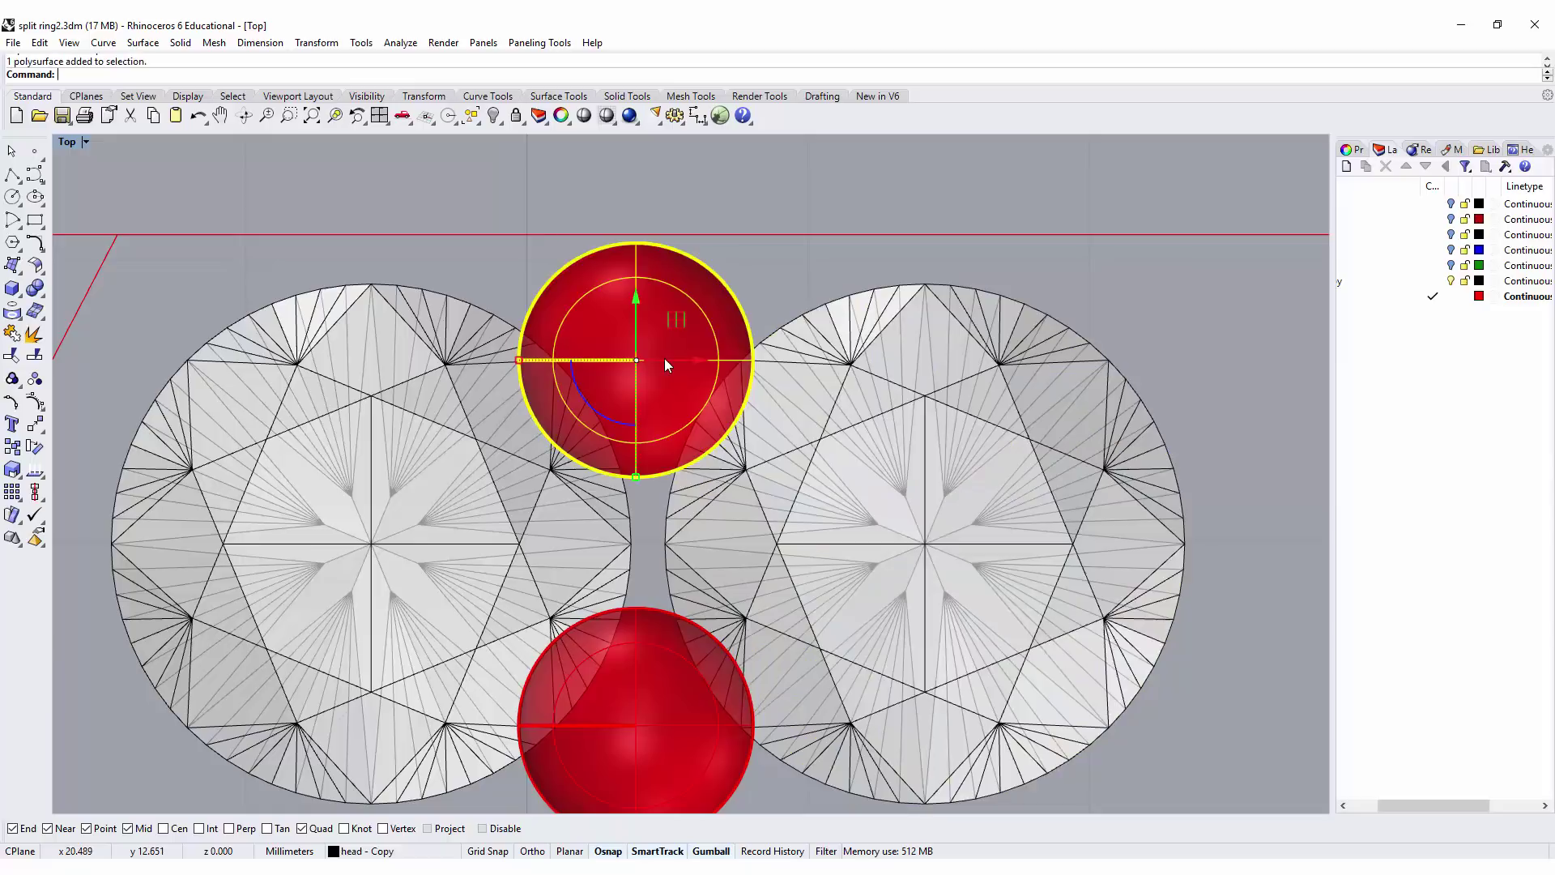
Step: Shift the upper prong slightly away from the first stone along X and lower it a little from the strip's upper edge
left_click(664, 358)
left_click_drag(686, 358, 712, 360)
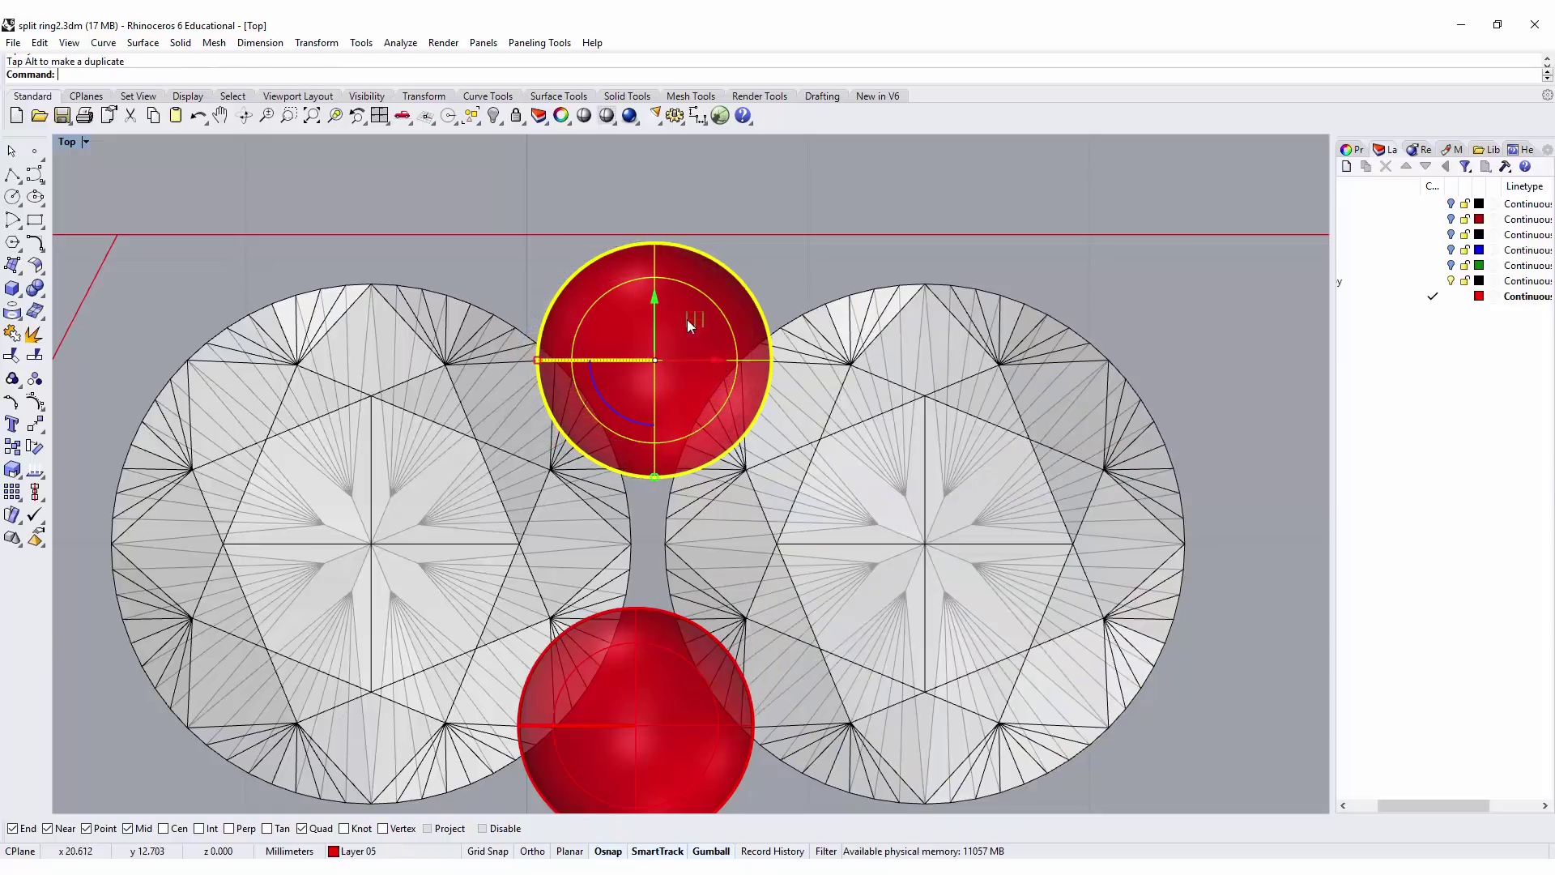
left_click_drag(658, 294, 658, 310)
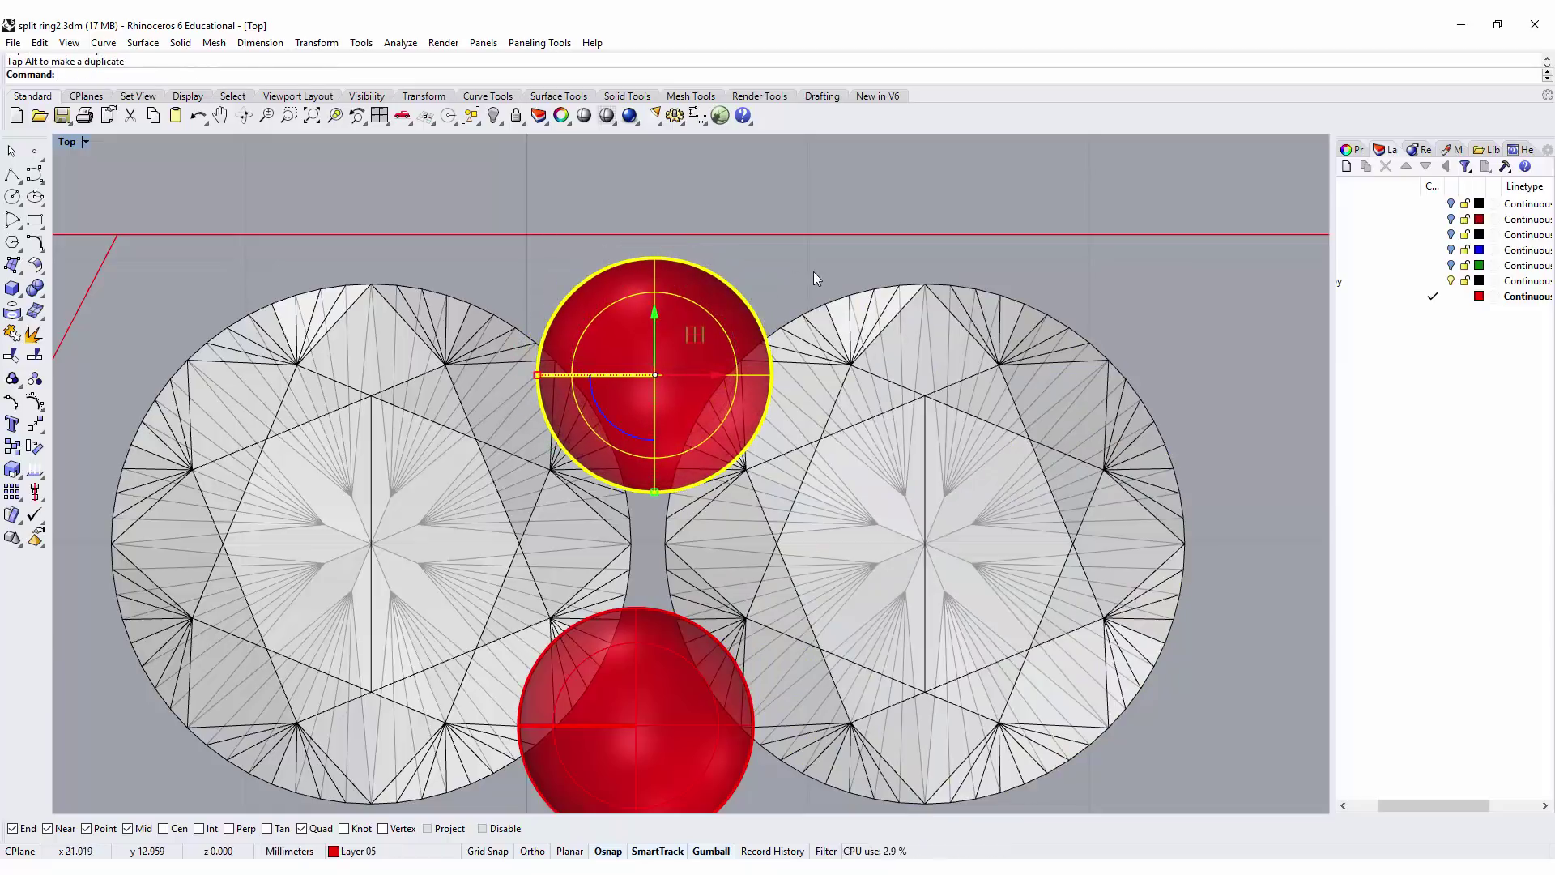
left_click(691, 202)
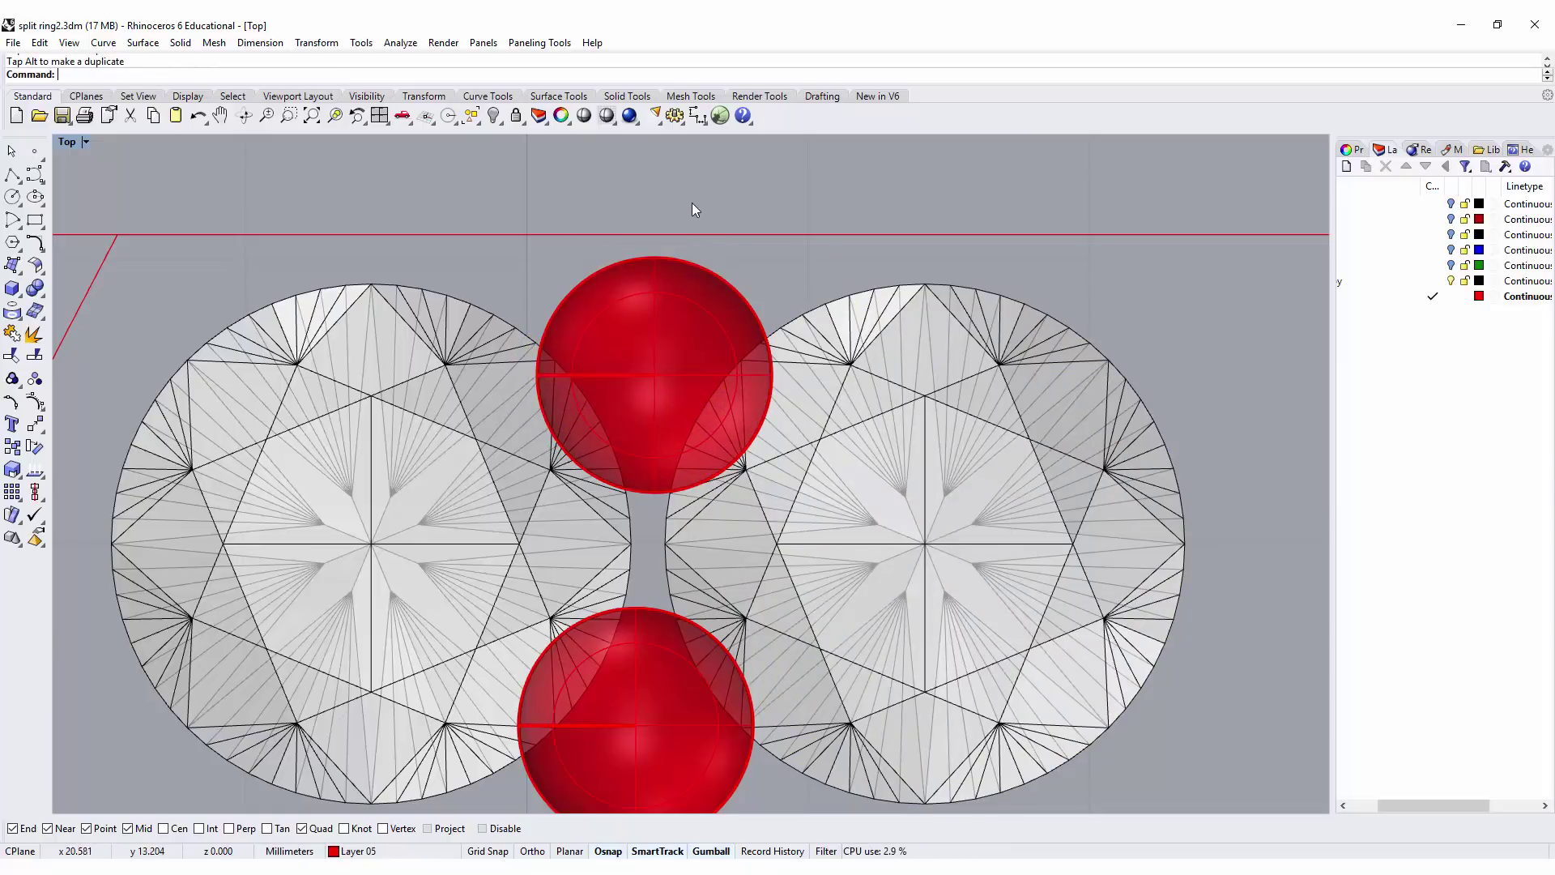
left_click(666, 235)
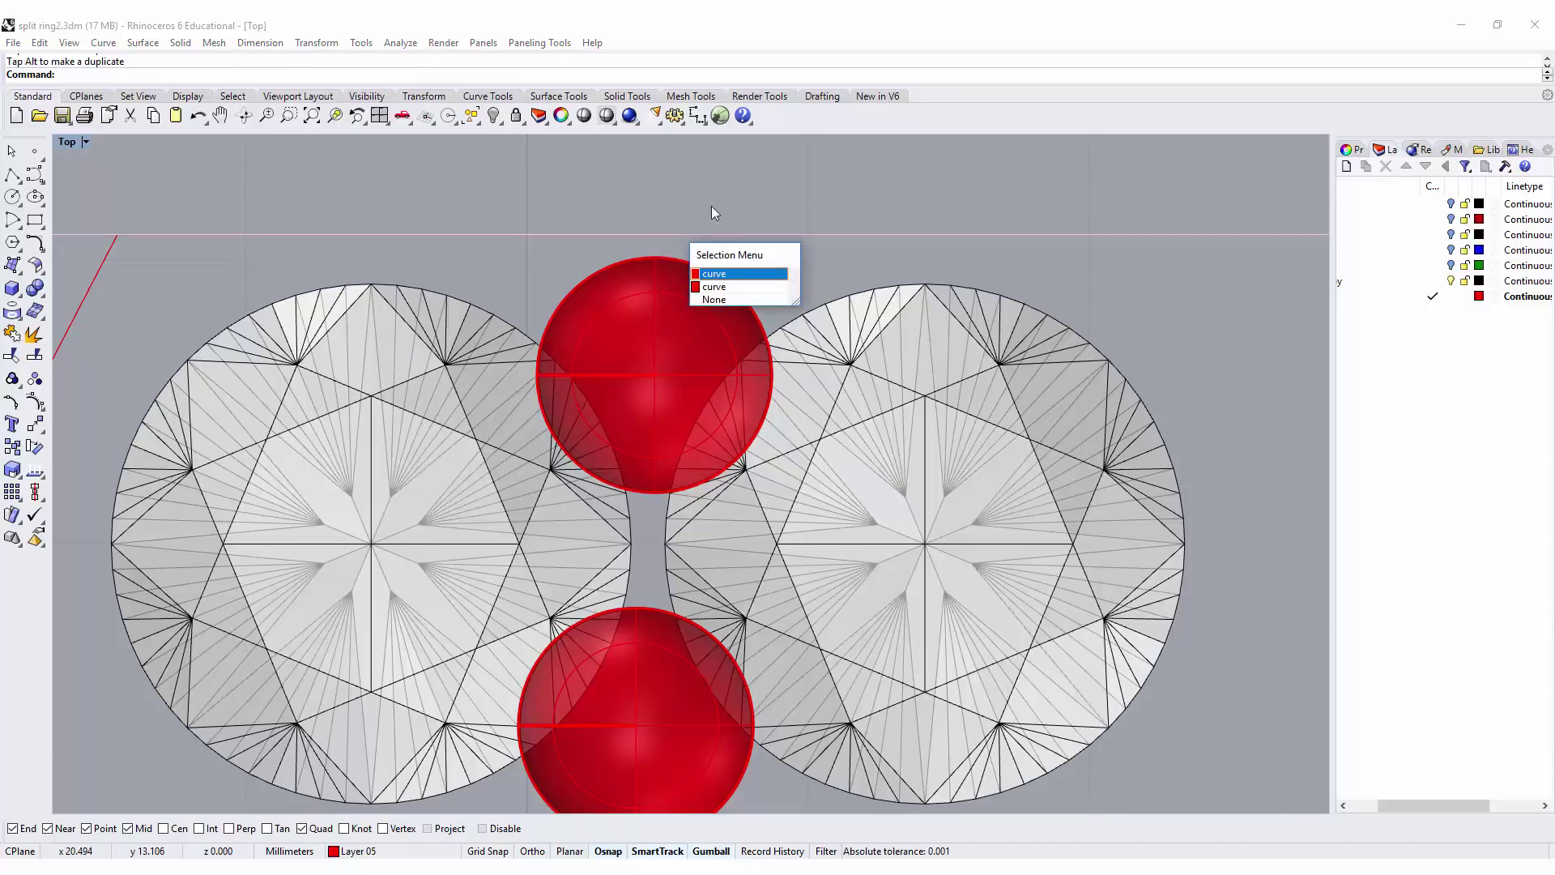
left_click(716, 274)
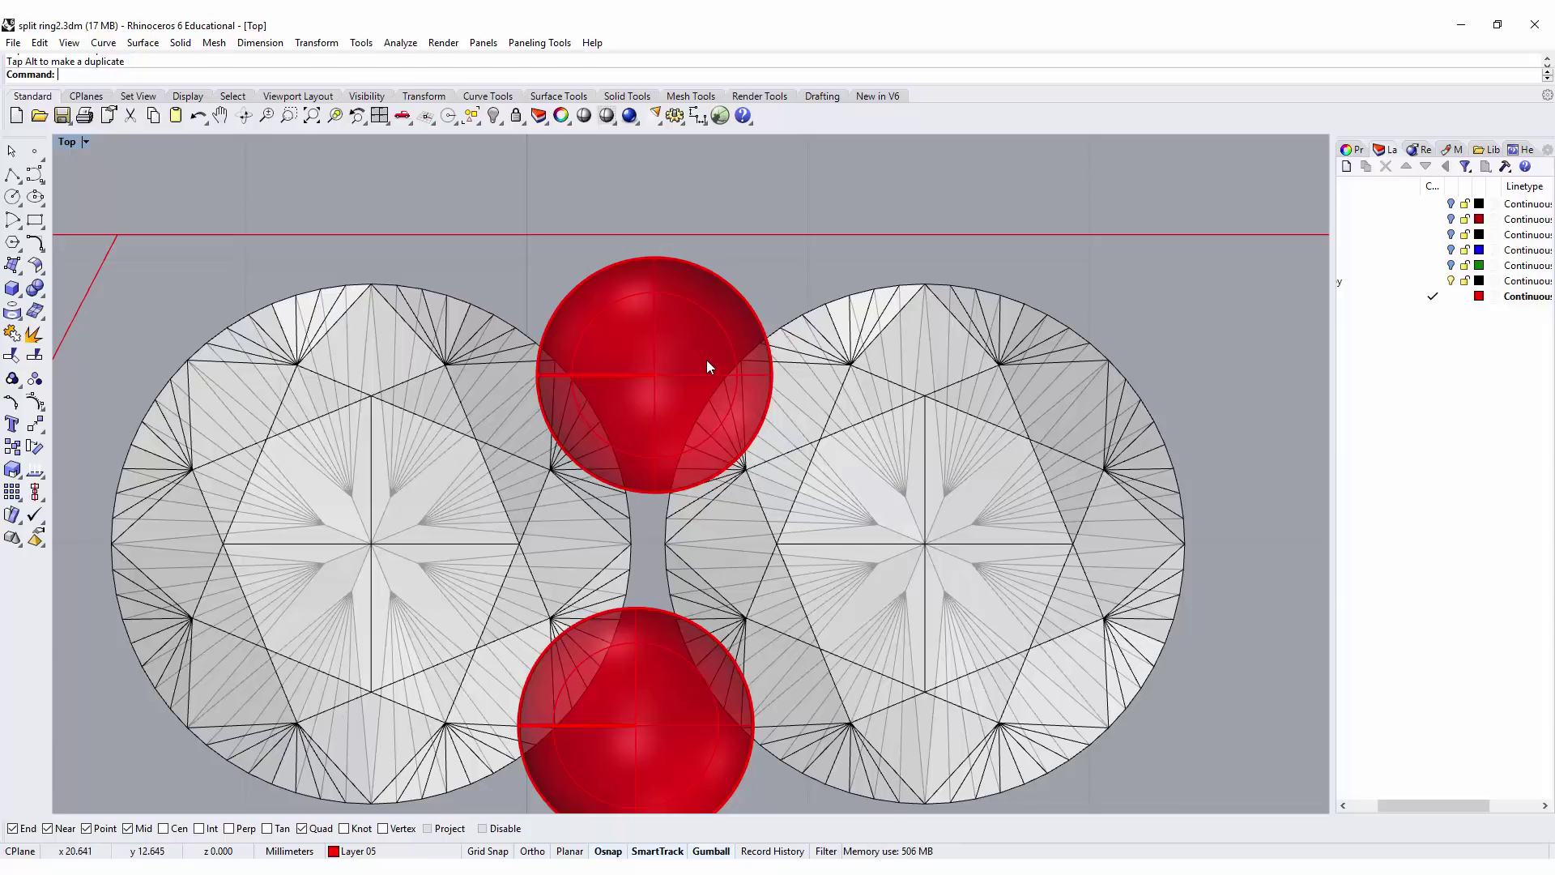
Step: Delete the lower prong and the mirrored stone, keeping the first stone and the repositioned upper prong
left_click(675, 702)
key("Delete")
left_click(853, 532)
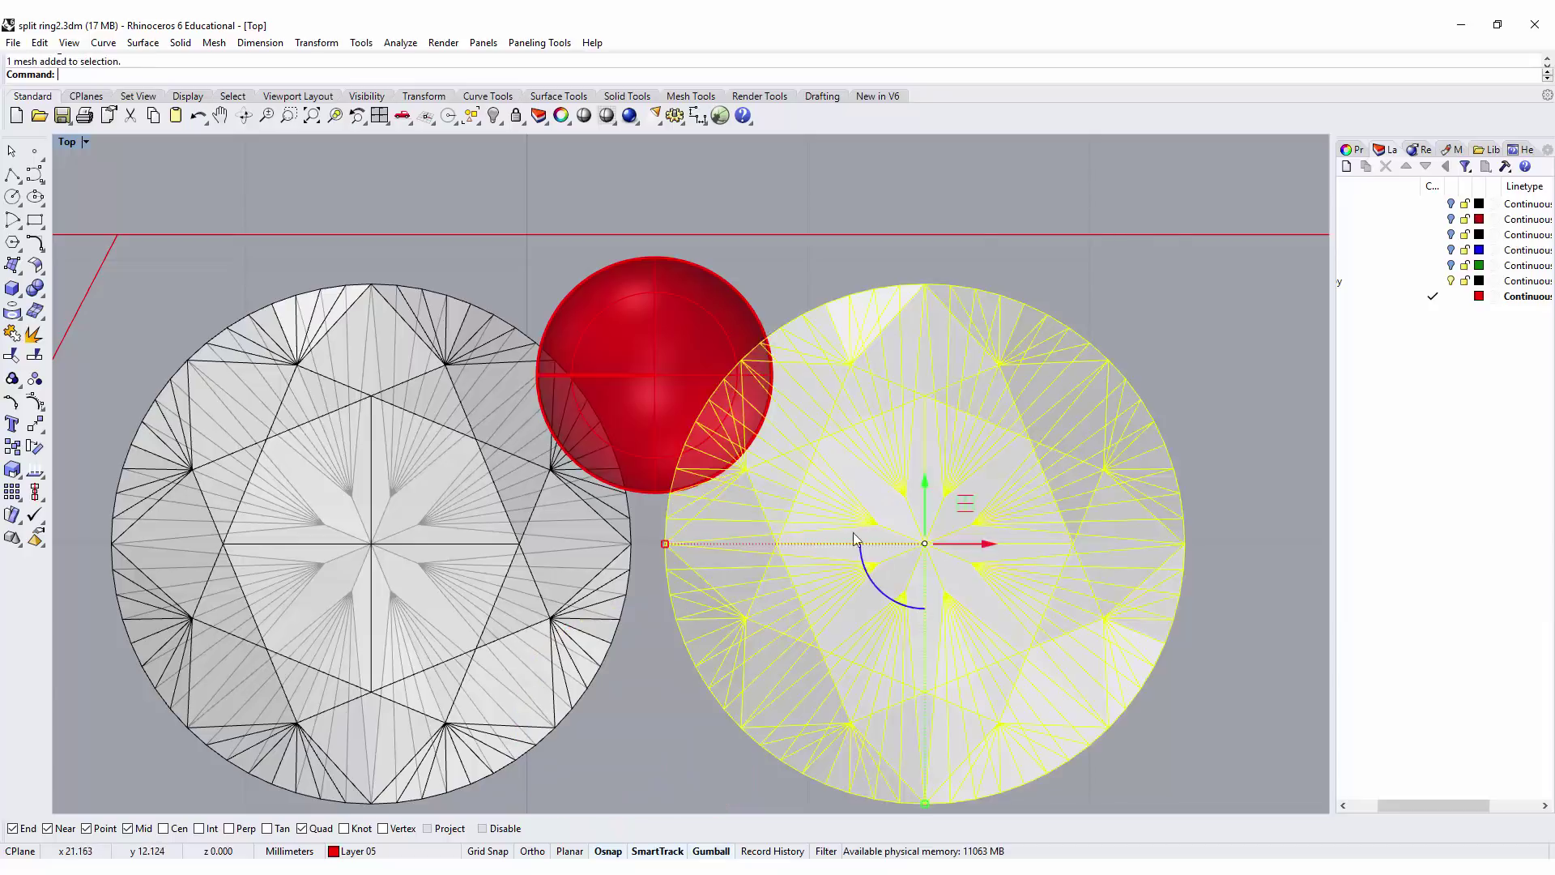
key("Delete")
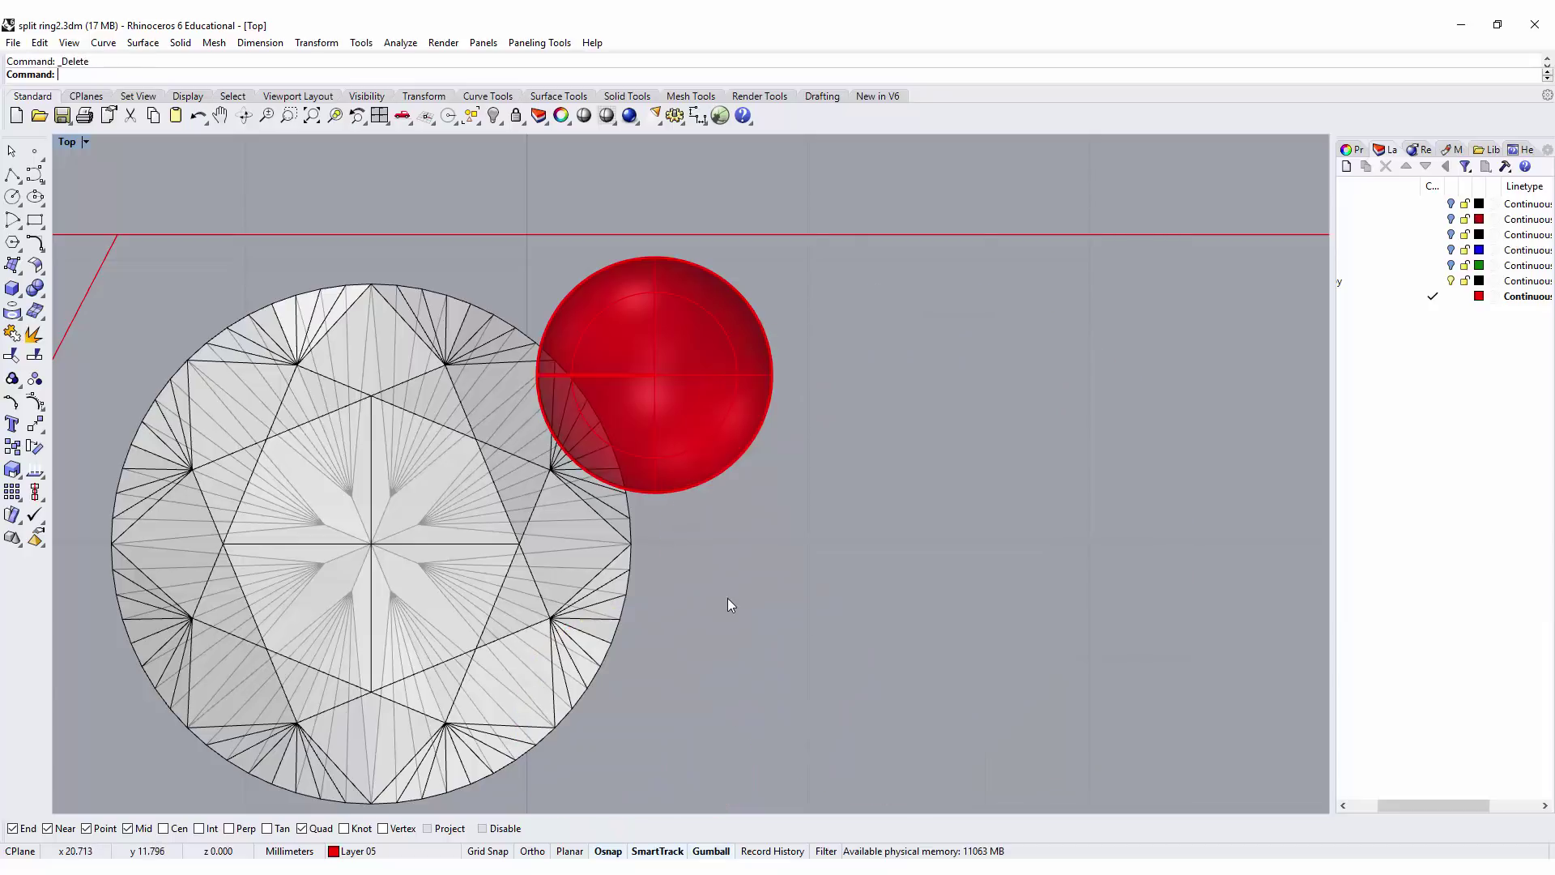
Step: Mirror a copy of the remaining stone across the vertical line through the repositioned prong's centre
left_click(399, 523)
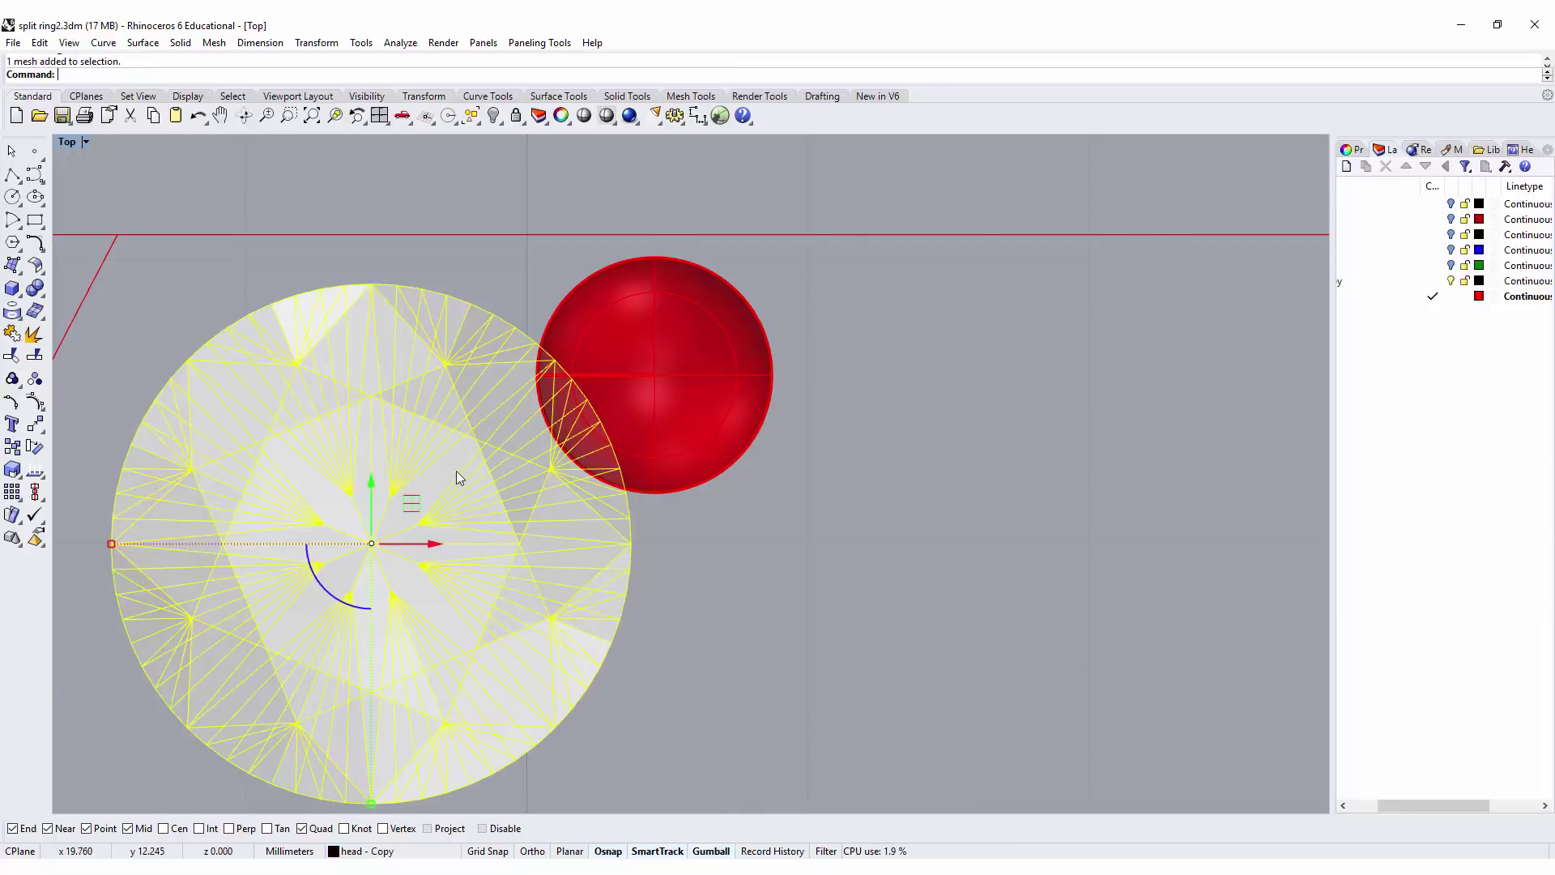
left_click(42, 436)
left_click(162, 438)
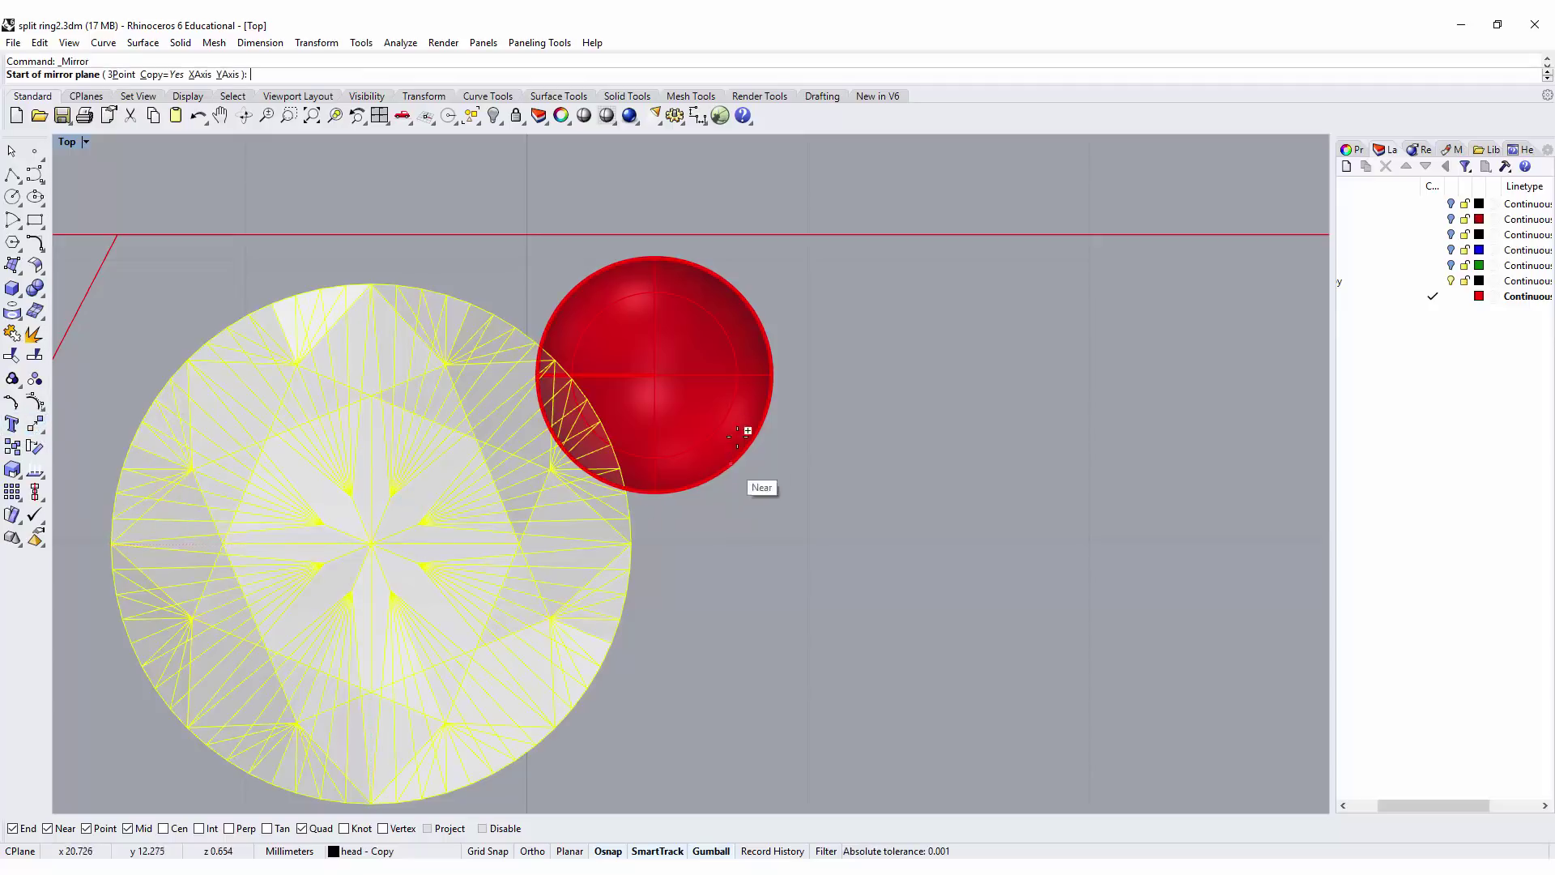
left_click(655, 492)
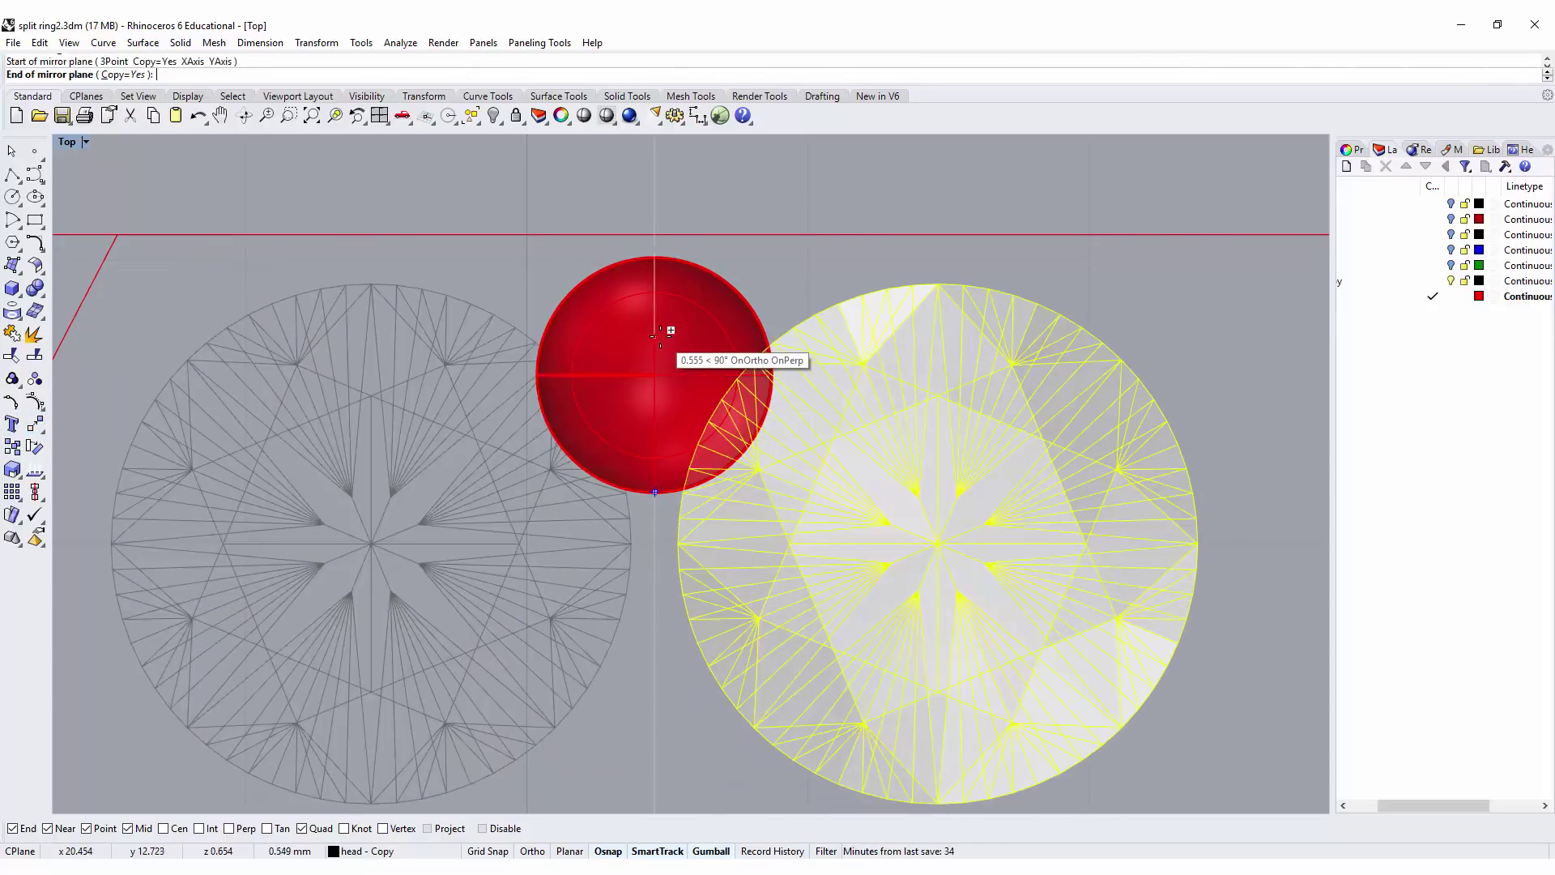
left_click(656, 332)
left_click(1180, 308)
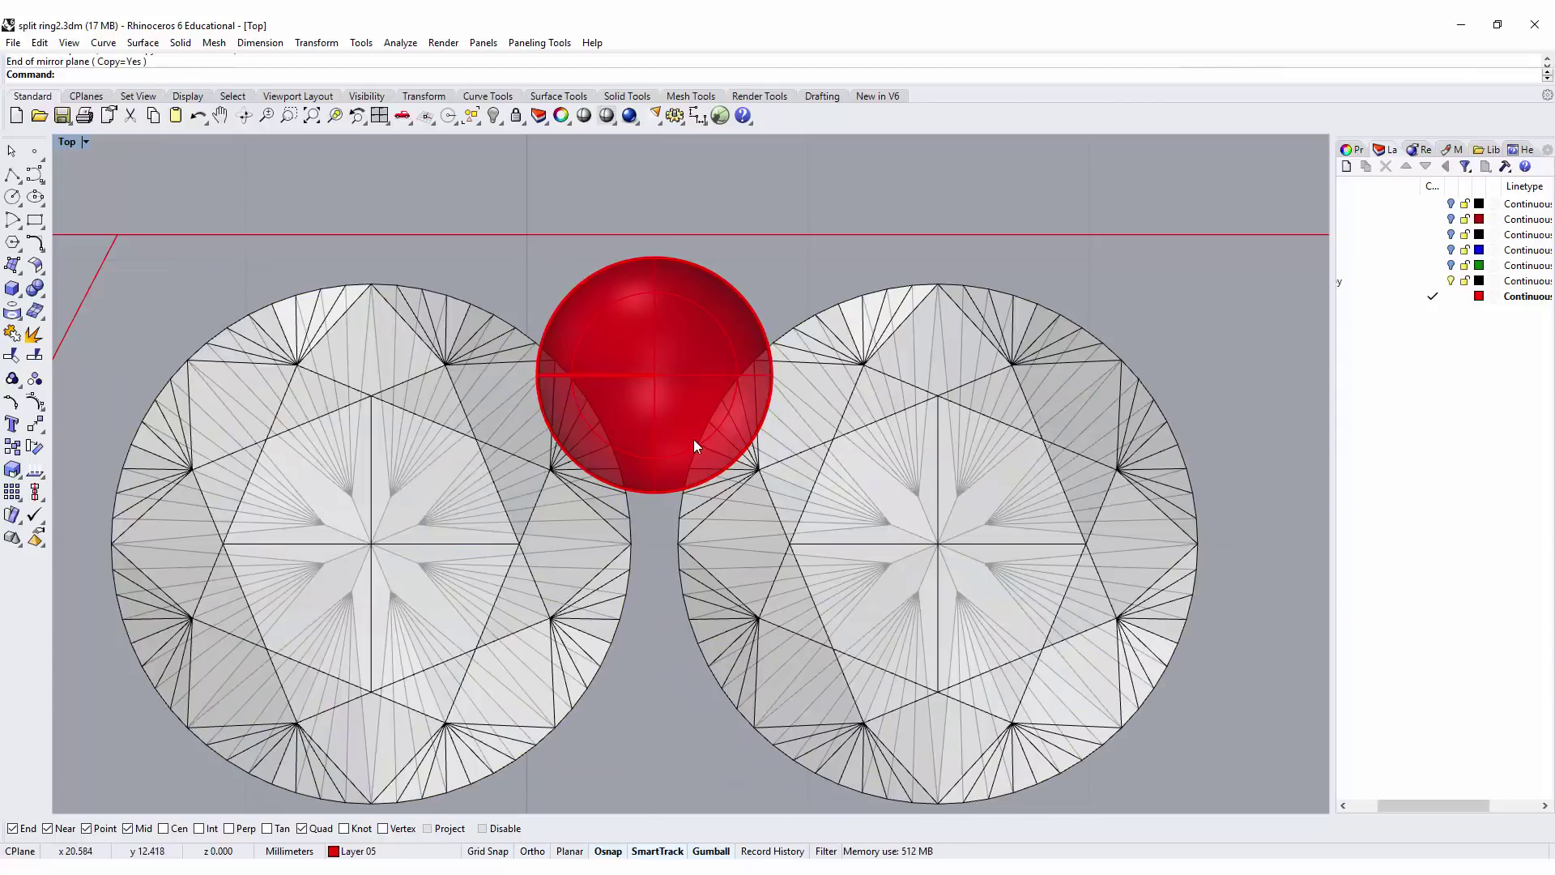
Step: Mirror the repositioned upper prong across the stones' horizontal centreline, starting at the midpoint of the strip's slanted end line
scroll(693, 440, "down", 2)
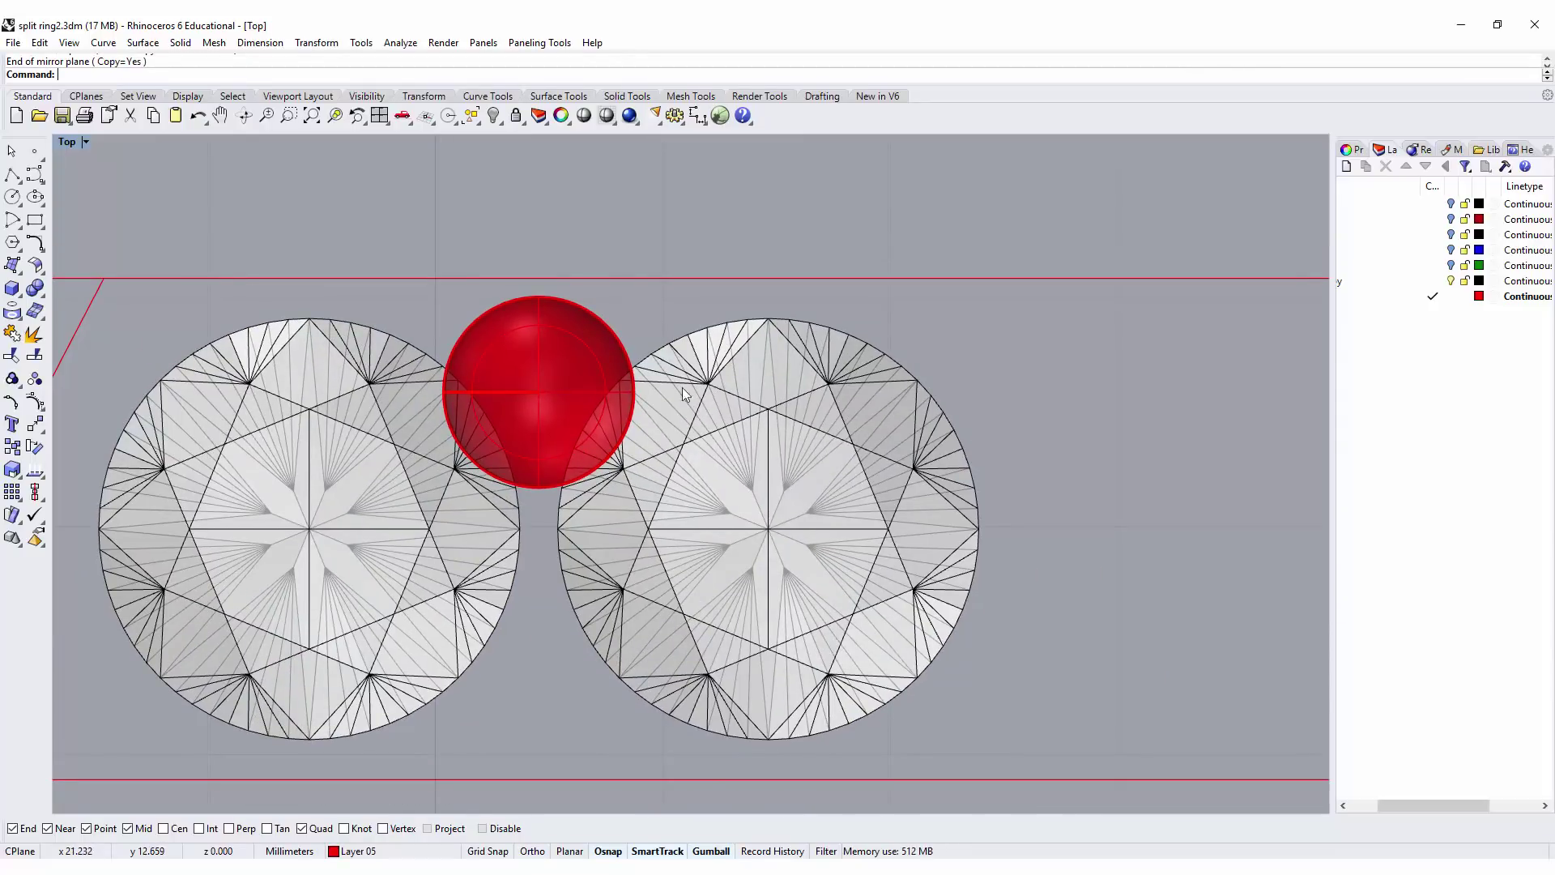
left_click(566, 362)
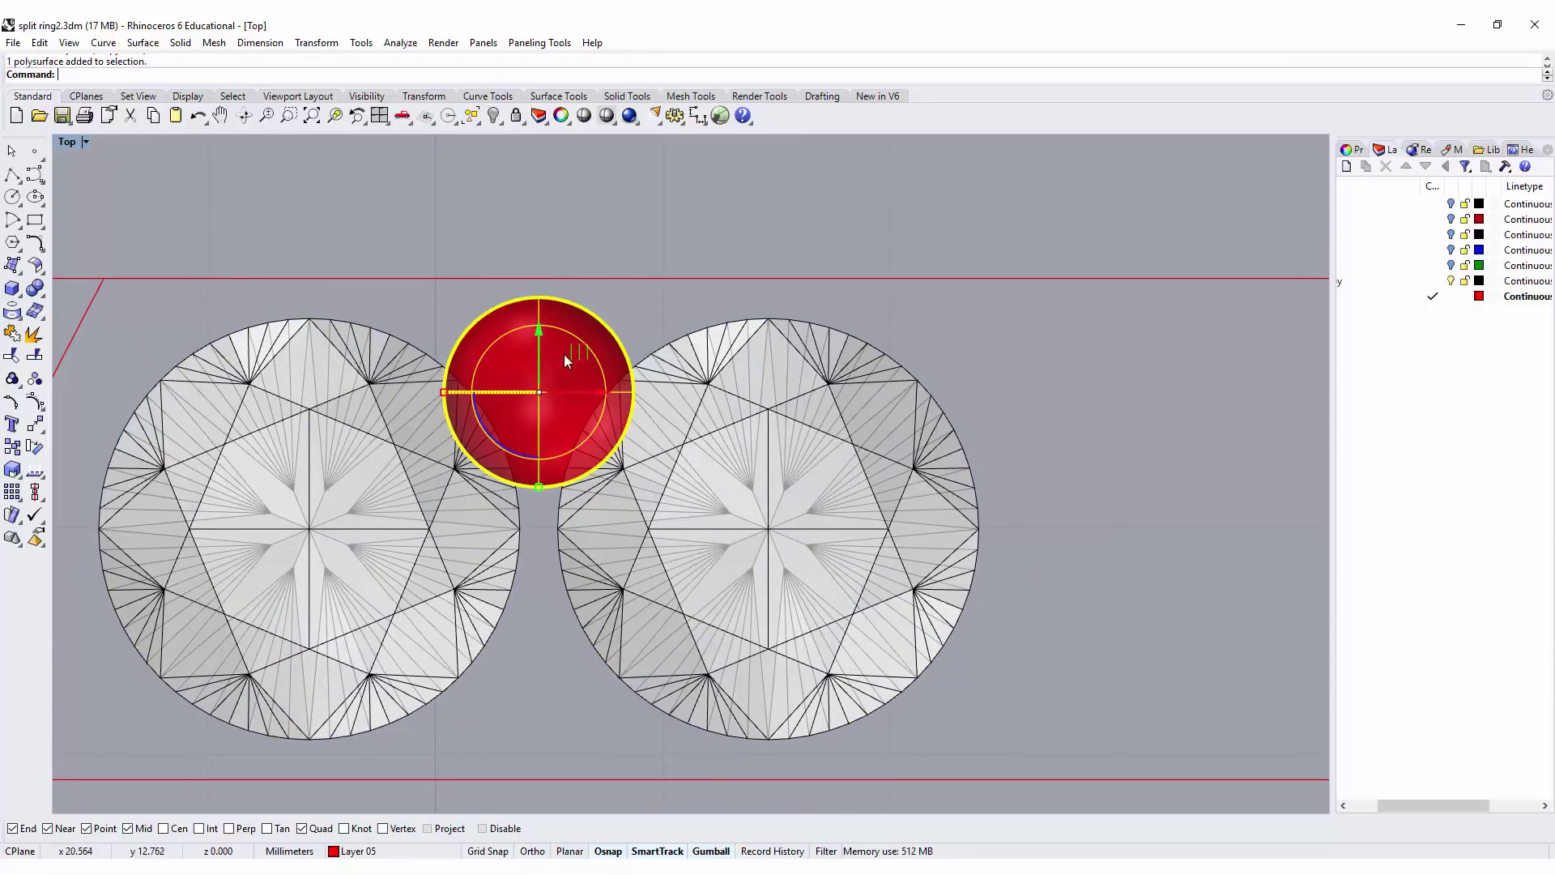
left_click(34, 446)
left_click(166, 441)
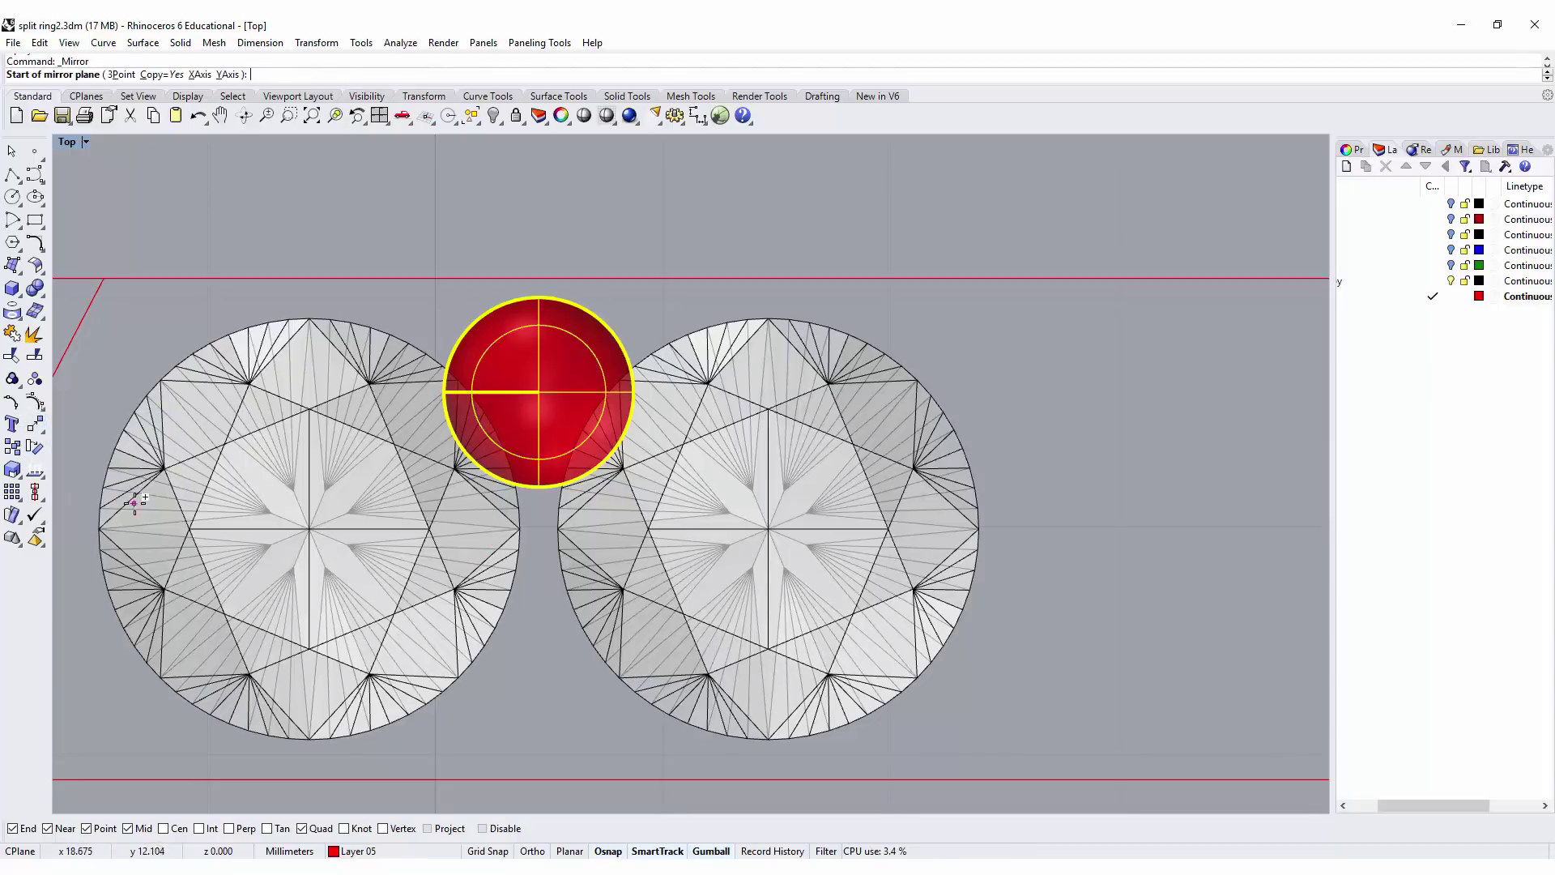
right_click_drag(132, 496, 243, 504)
left_click(239, 510)
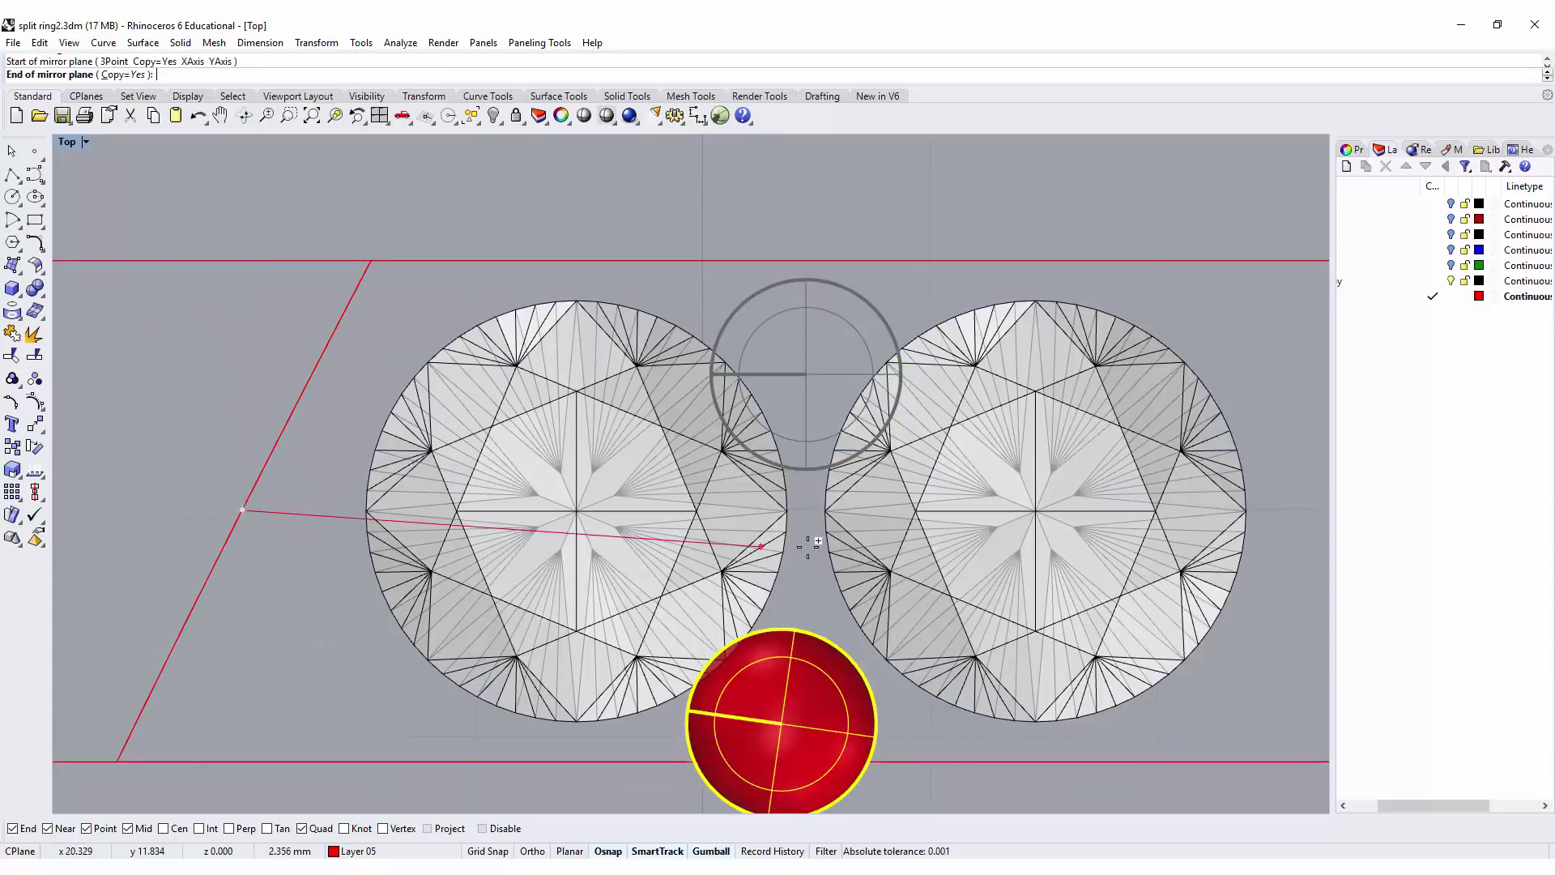
left_click(1050, 460)
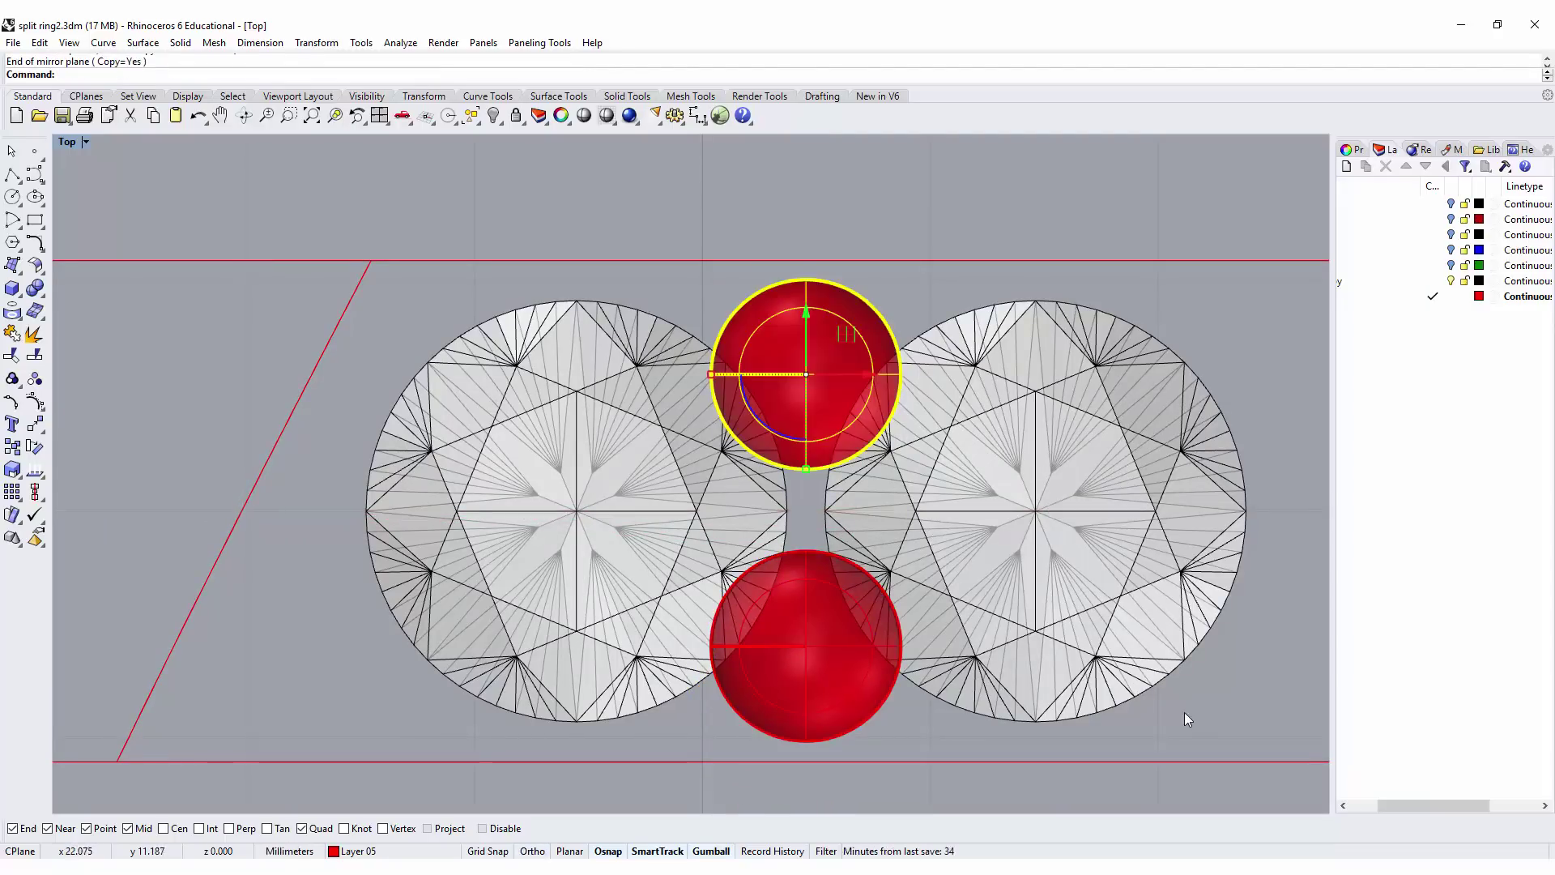
key("Escape")
scroll(891, 526, "down", 3)
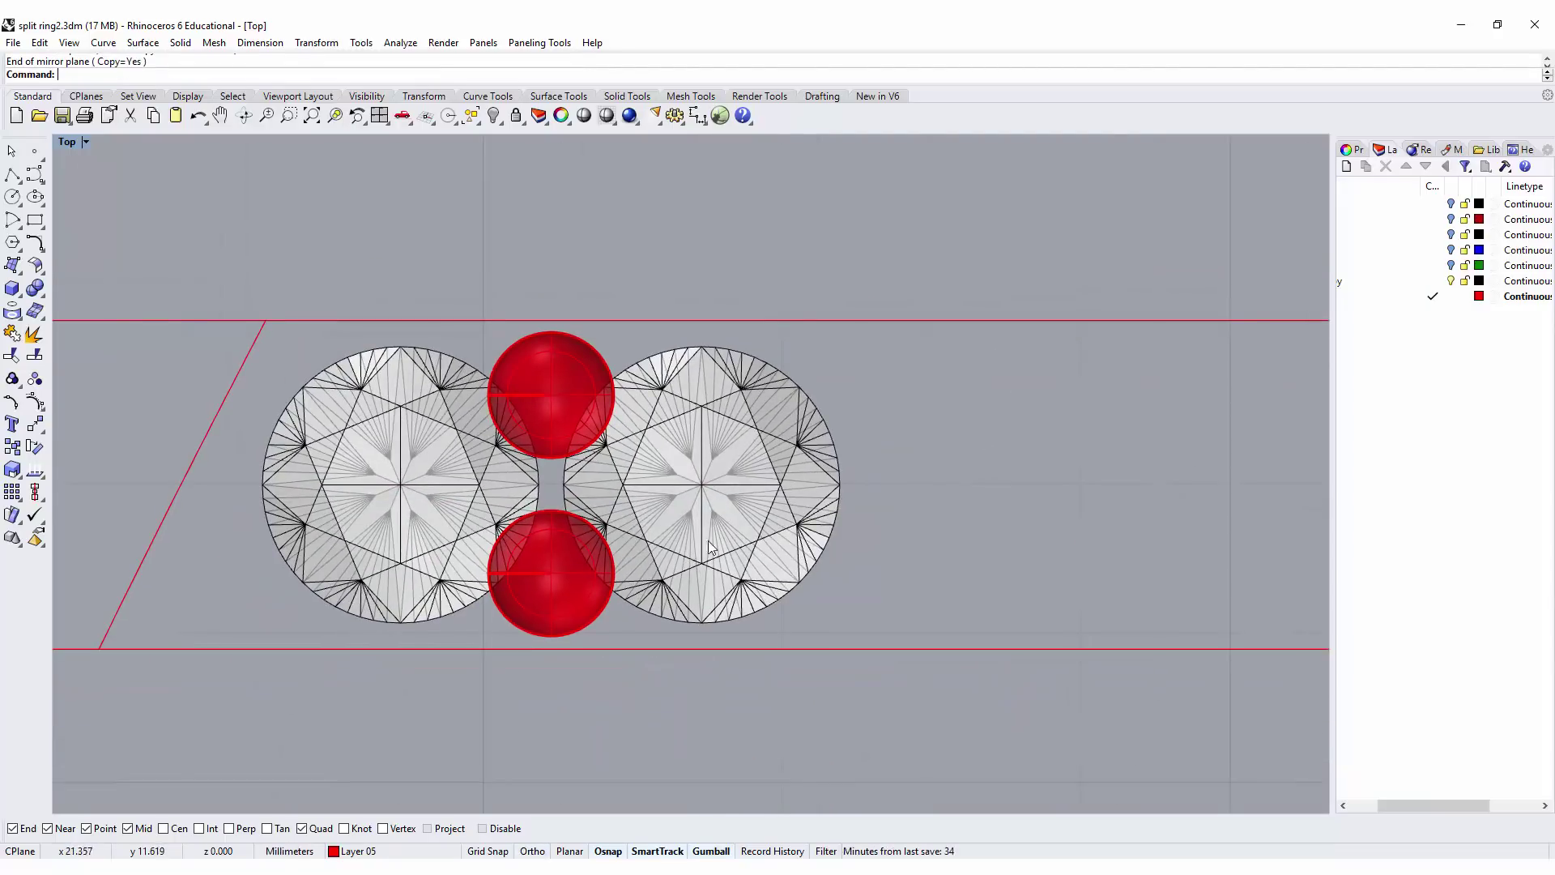
scroll(747, 553, "down", 2)
scroll(665, 496, "up", 2)
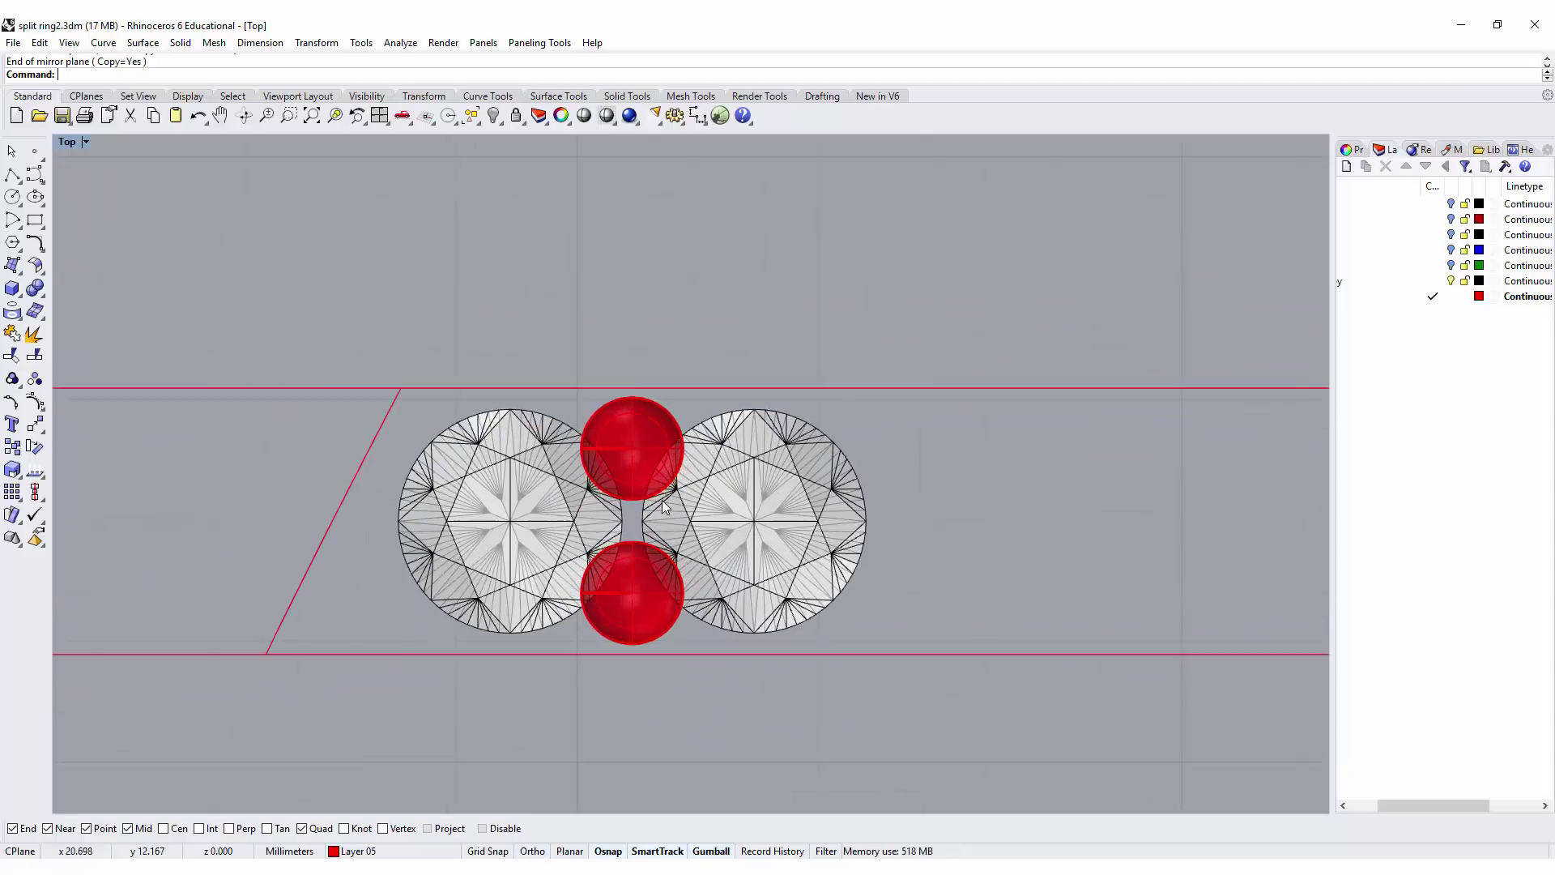
Step: Create a 15-item horizontal linear array of the first stone and its prong pair, spaced about 2.02 mm from the slanted end line's midpoint
left_click(618, 457)
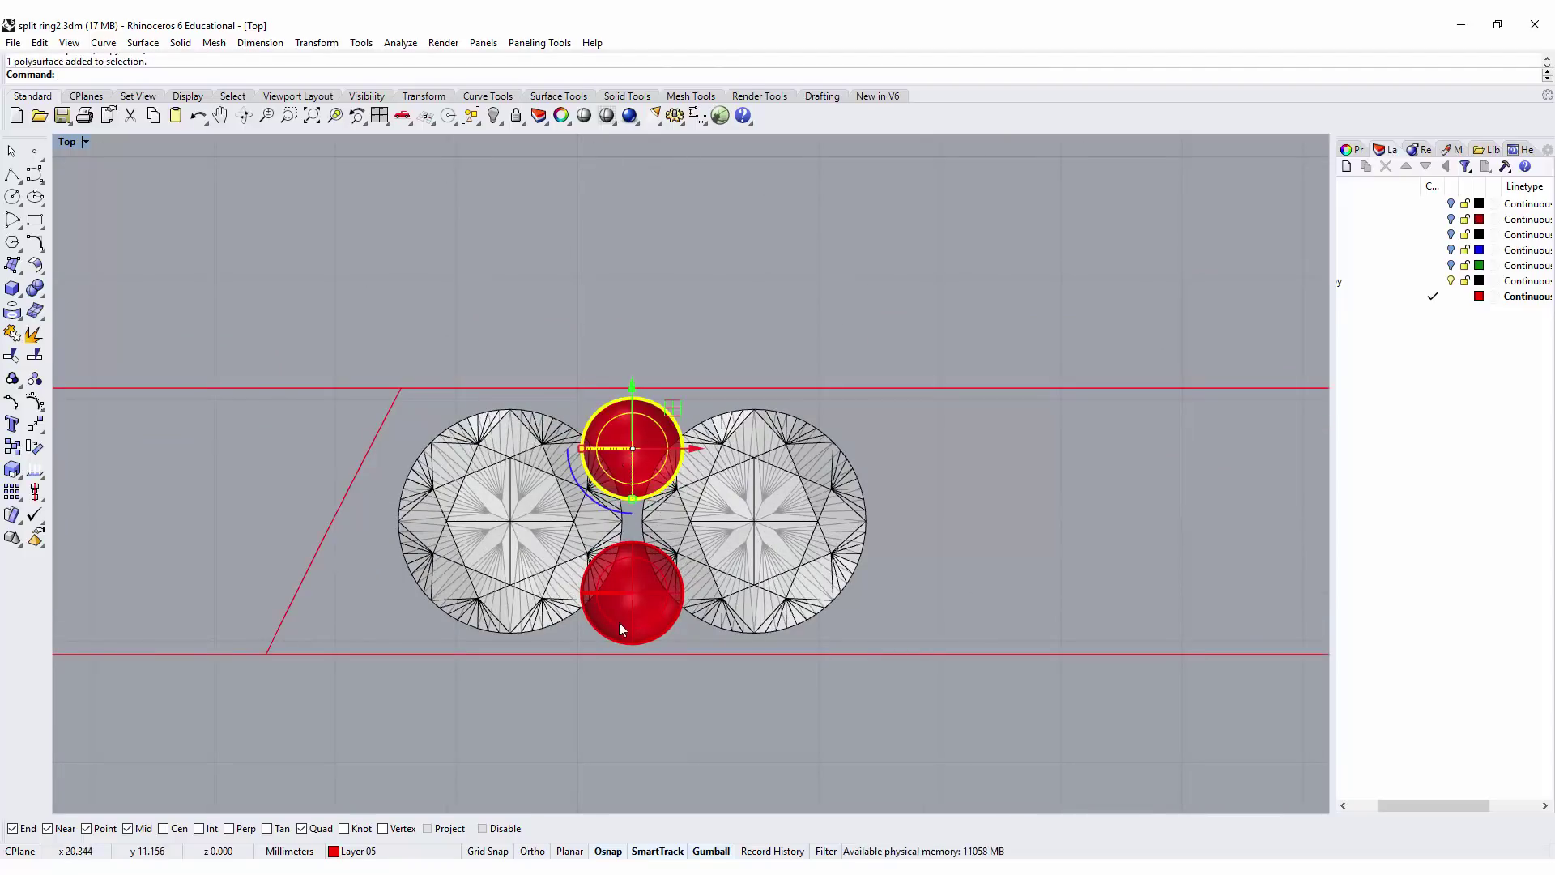
left_click(588, 595, "shift")
left_click(622, 521, "shift")
scroll(623, 521, "down", 1)
right_click_drag(624, 520, 408, 492)
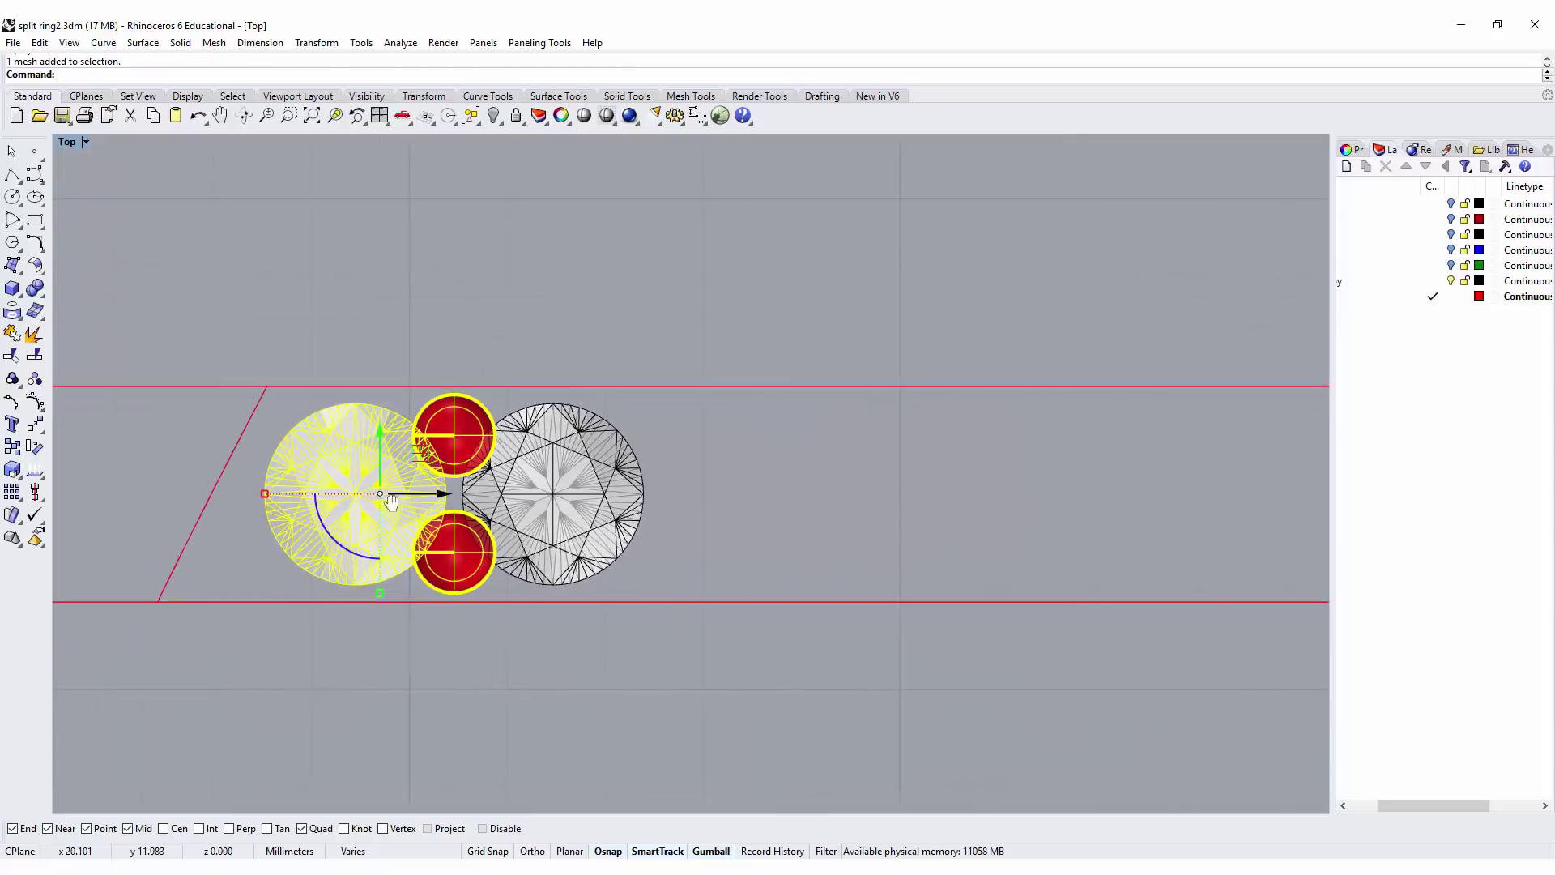
left_click(21, 502)
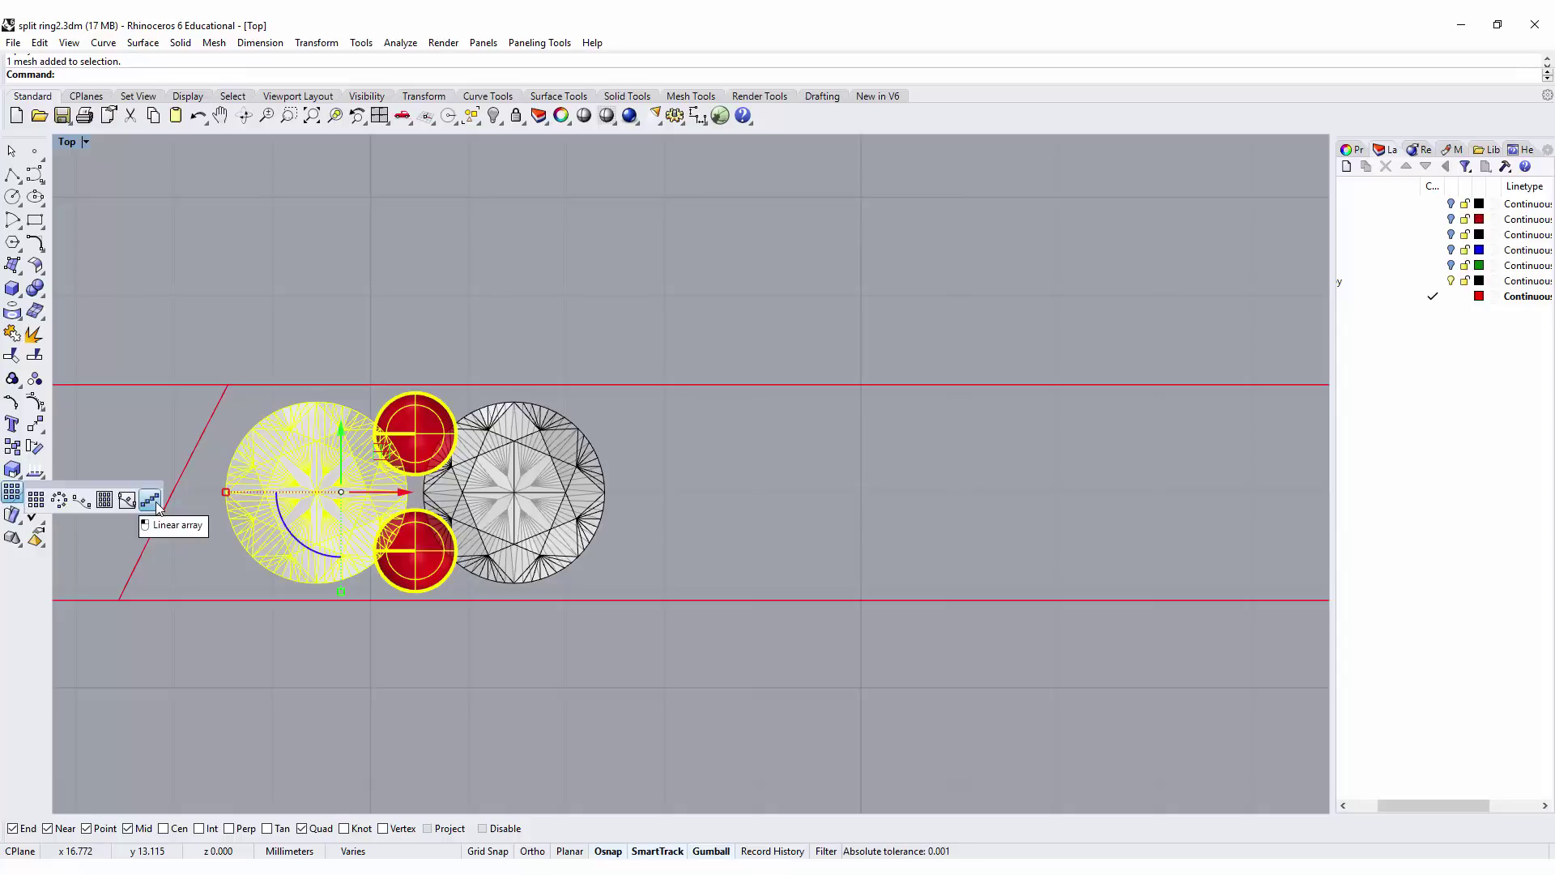
left_click(156, 506)
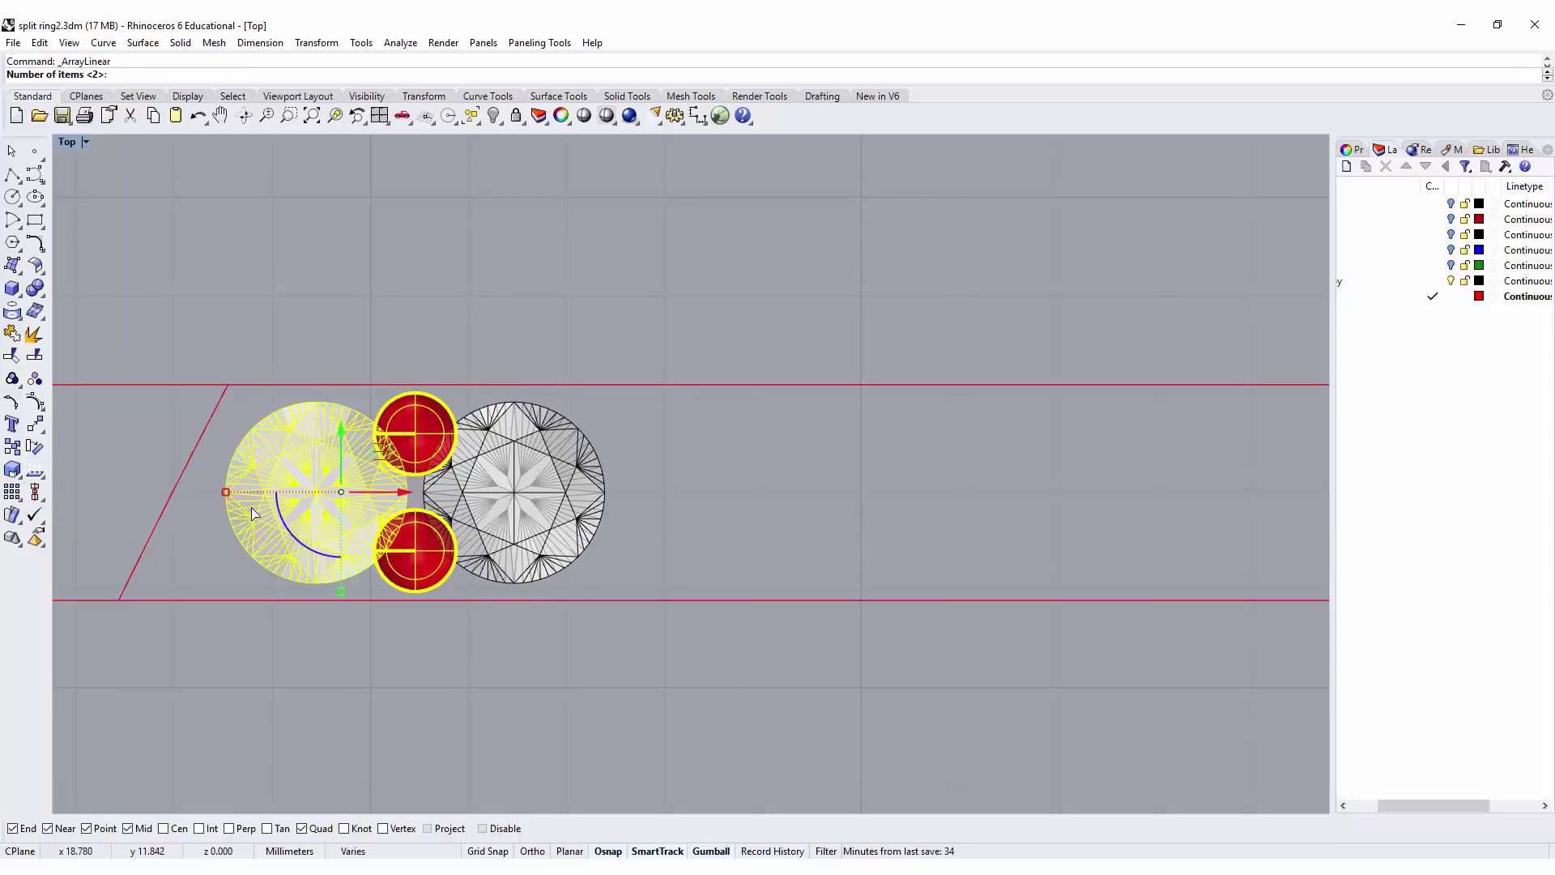
scroll(253, 512, "down", 10)
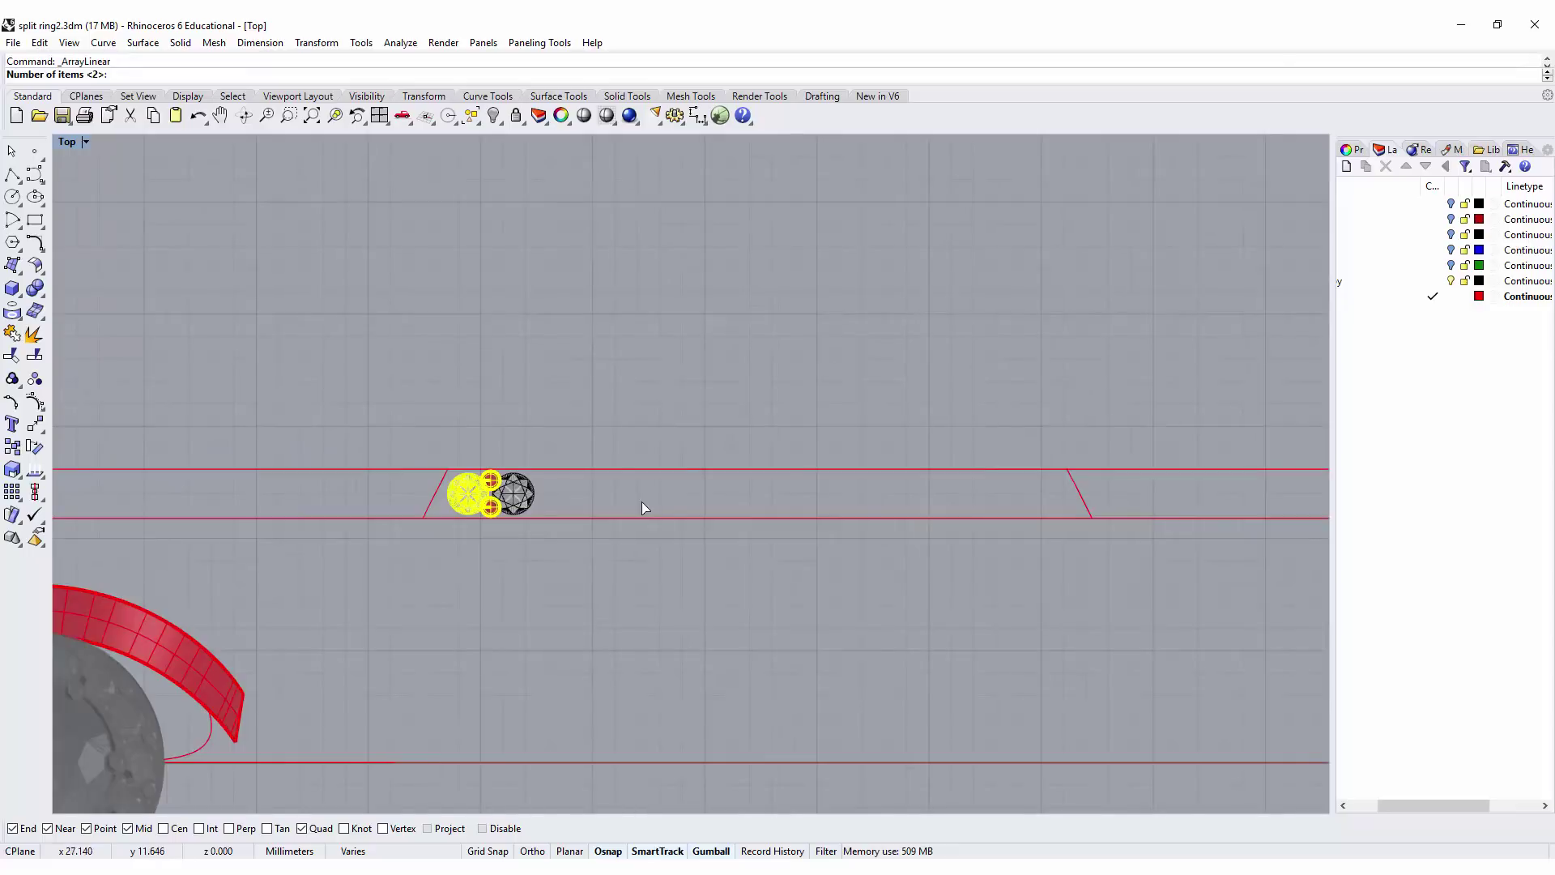
scroll(514, 503, "up", 2)
right_click_drag(514, 504, 635, 512)
scroll(445, 464, "up", 2)
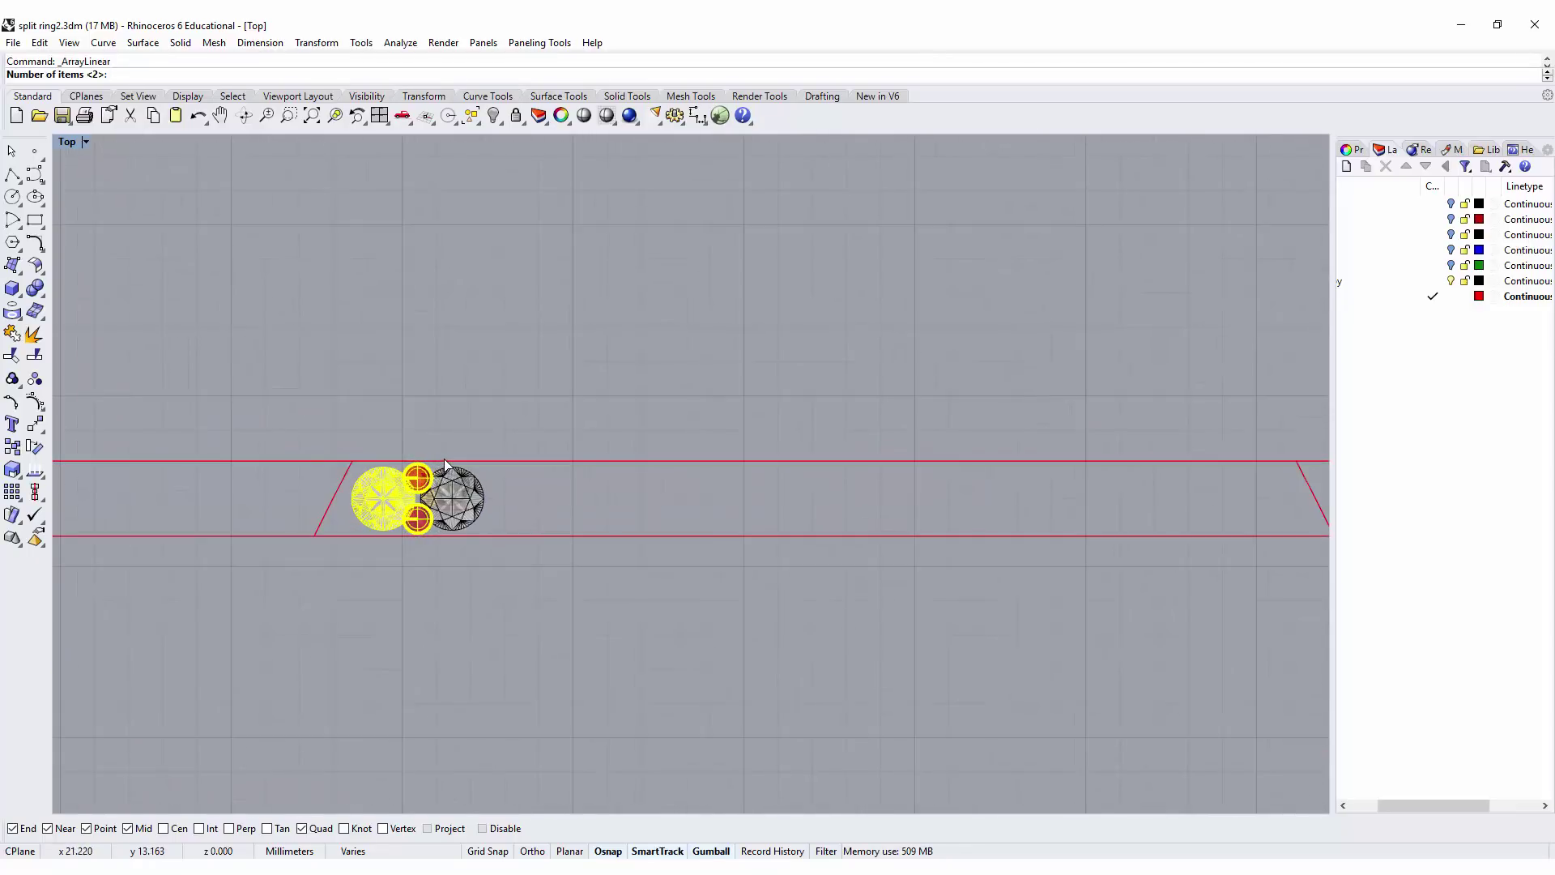
type("15")
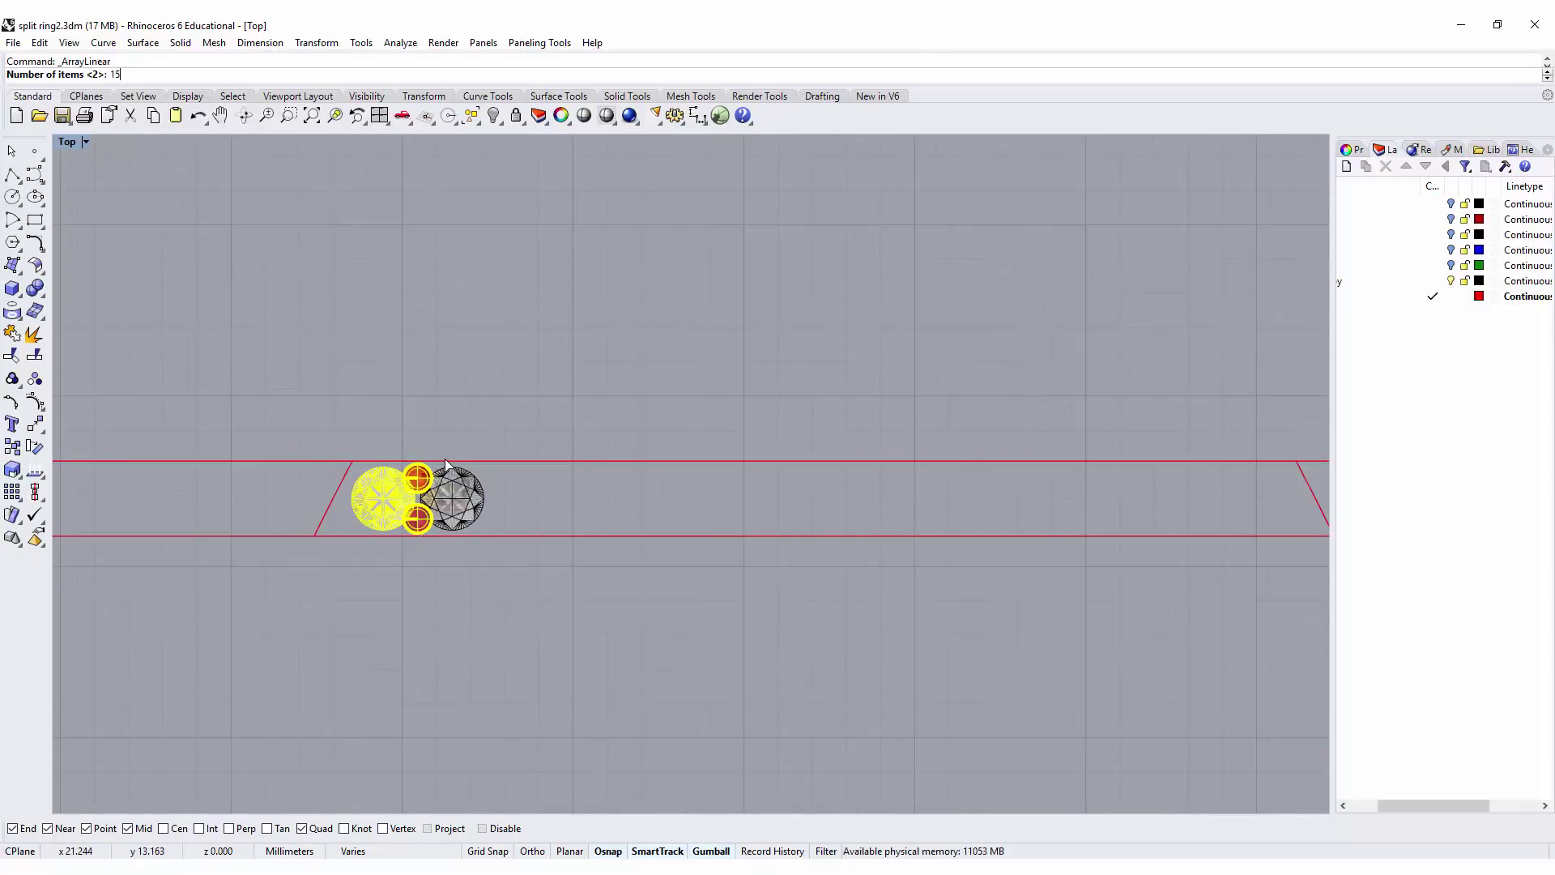
key("Return")
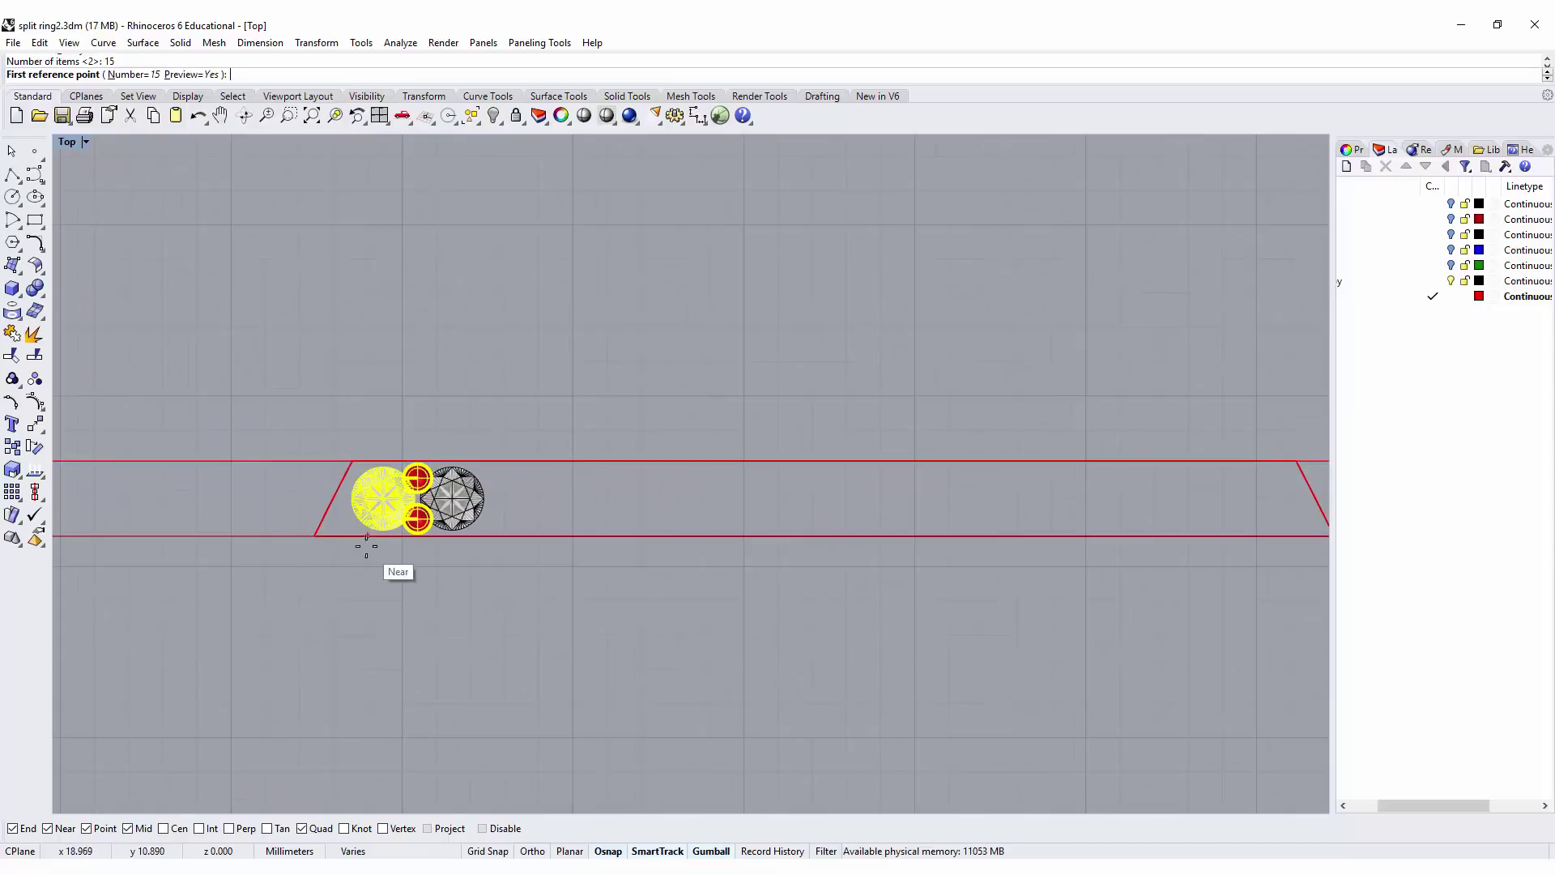
scroll(363, 536, "up", 3)
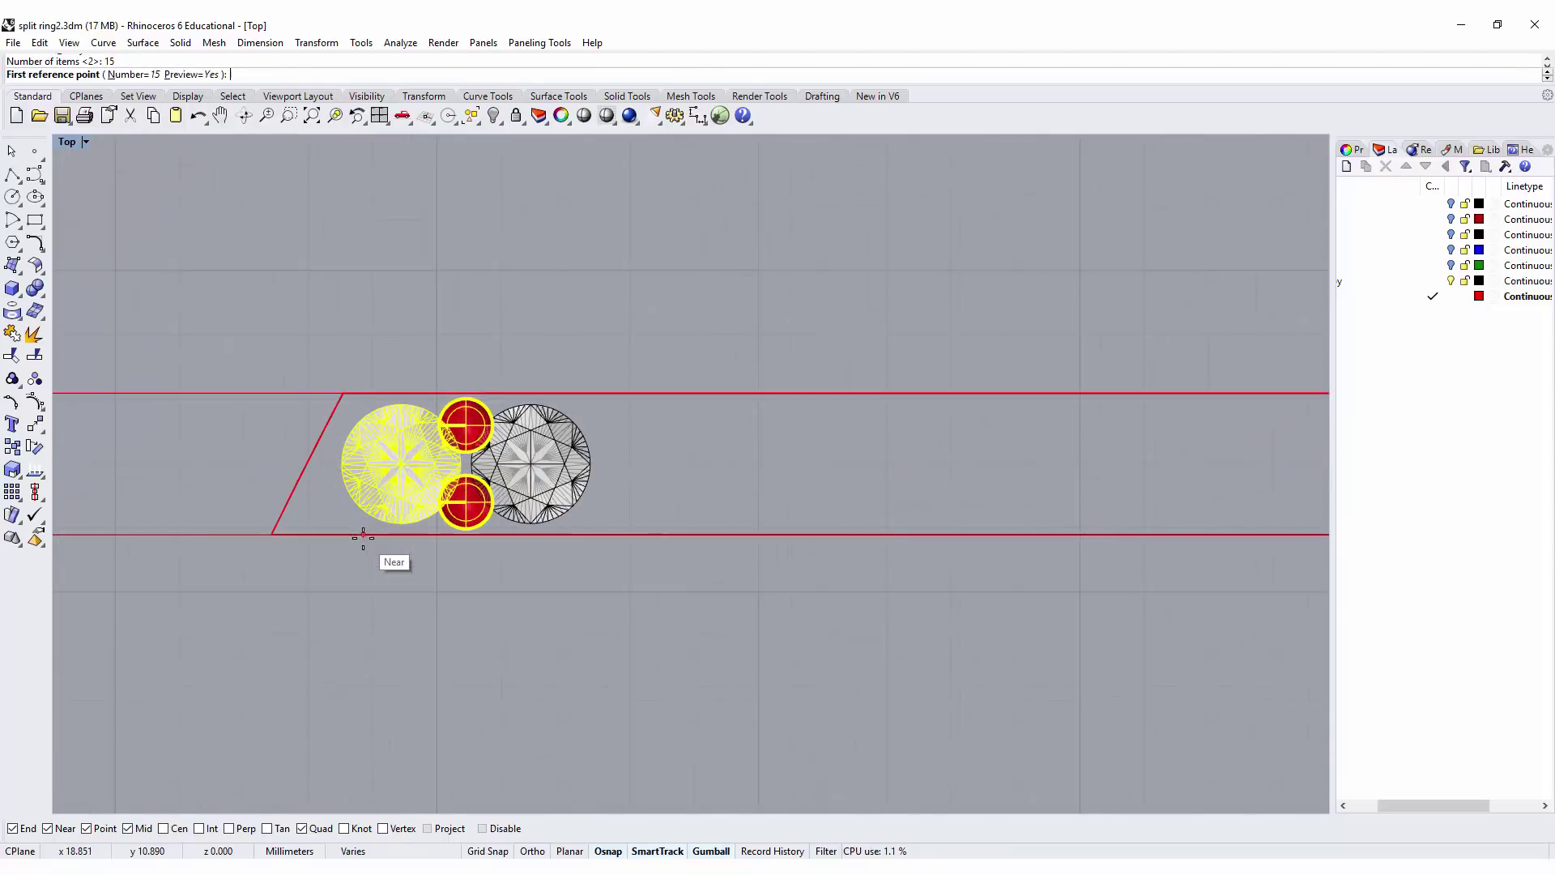
left_click(307, 462)
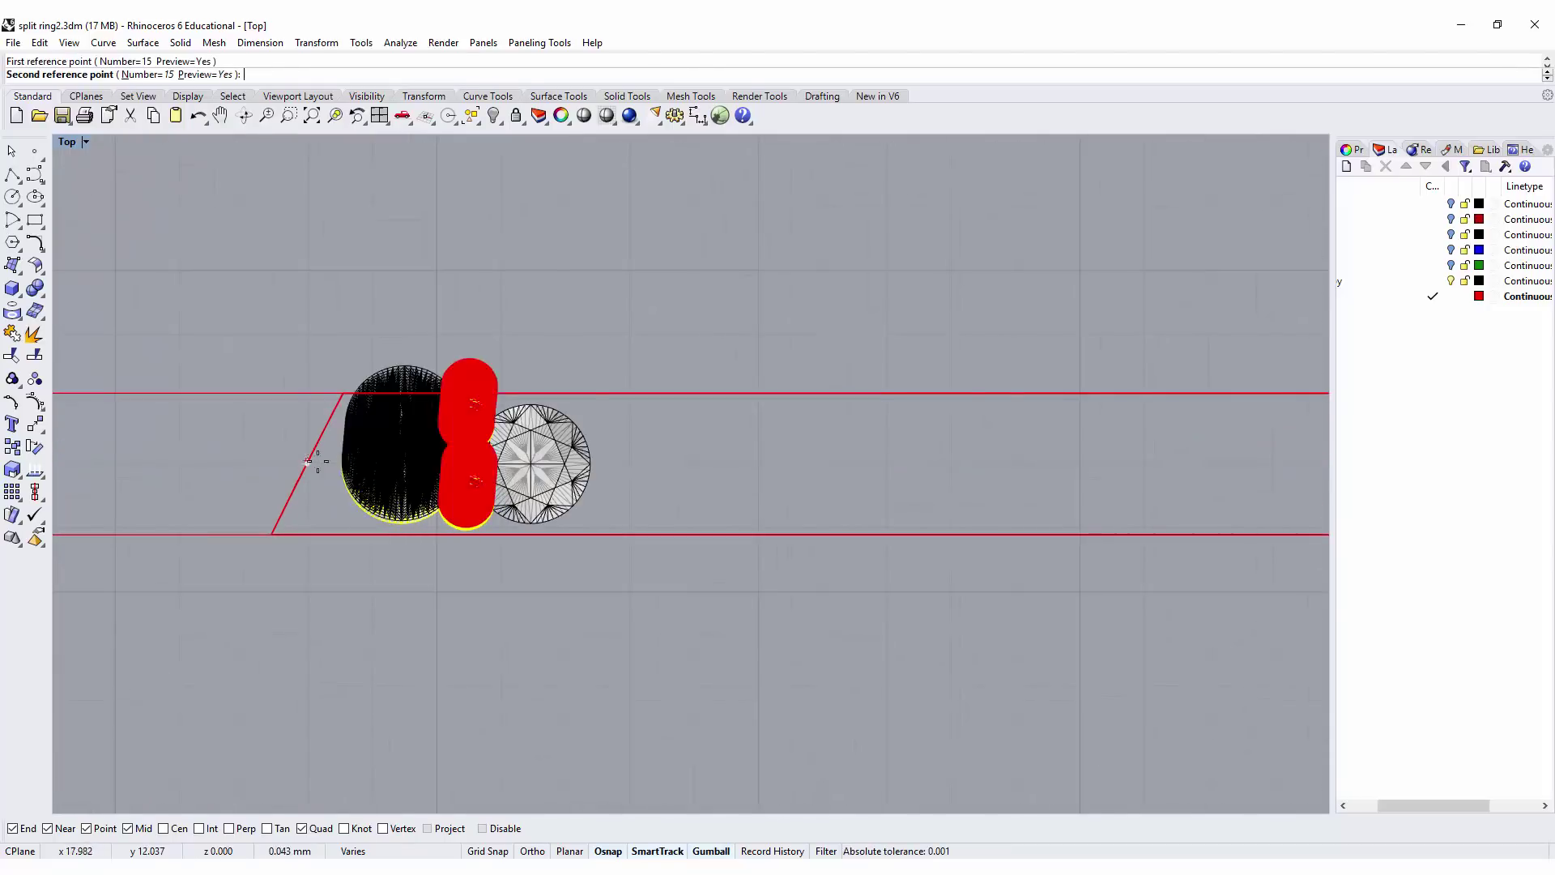
scroll(476, 468, "up", 2)
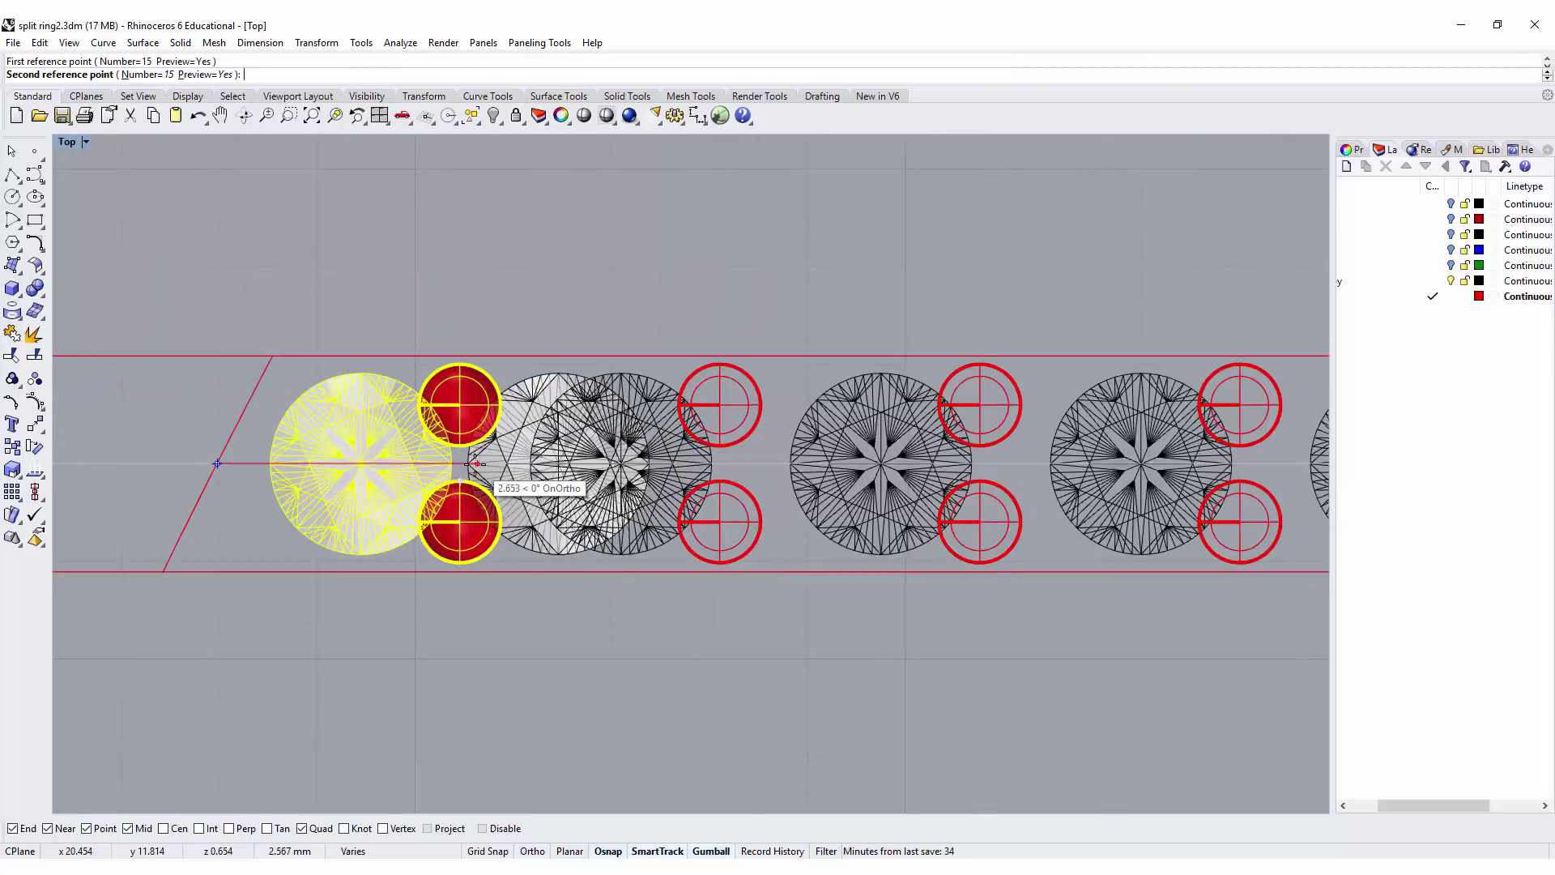
key("shift")
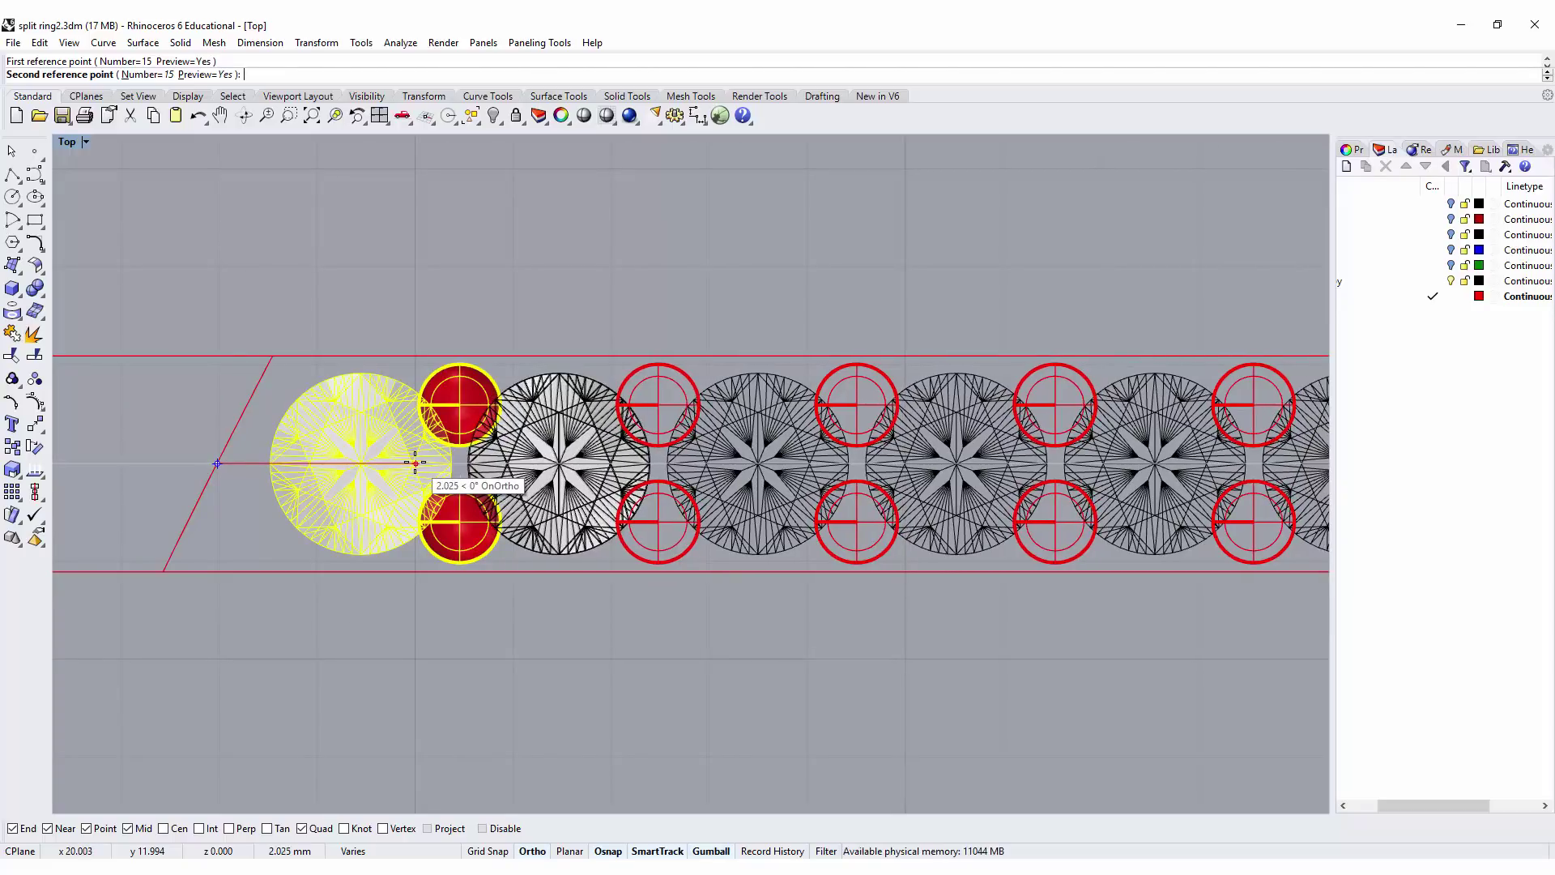
left_click(415, 462)
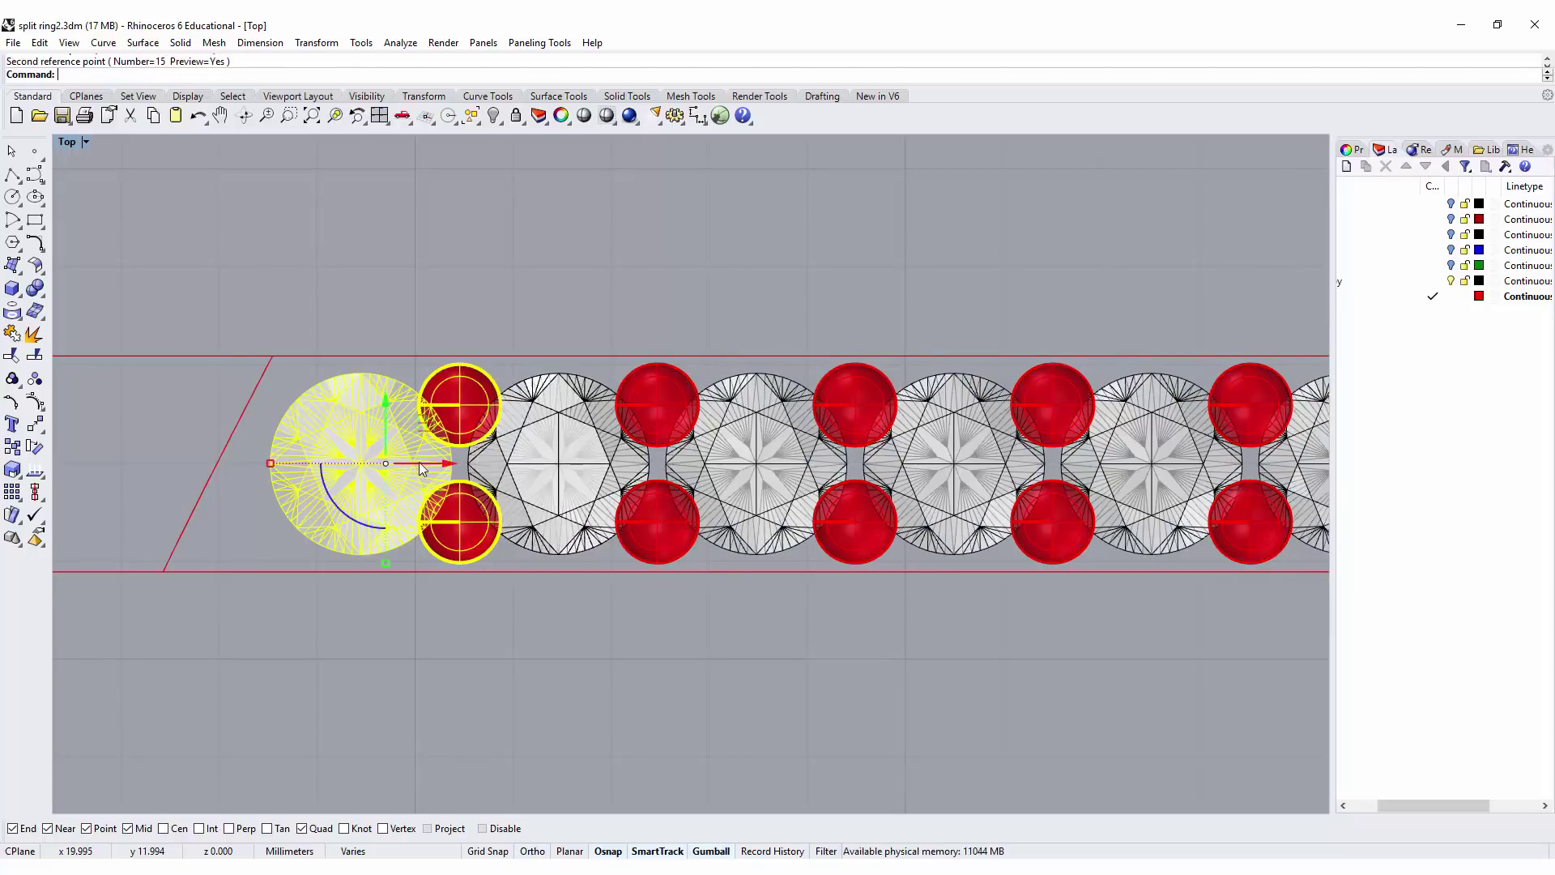
Step: Delete the duplicate stone mesh overlapping the second stone in the row
left_click(583, 479)
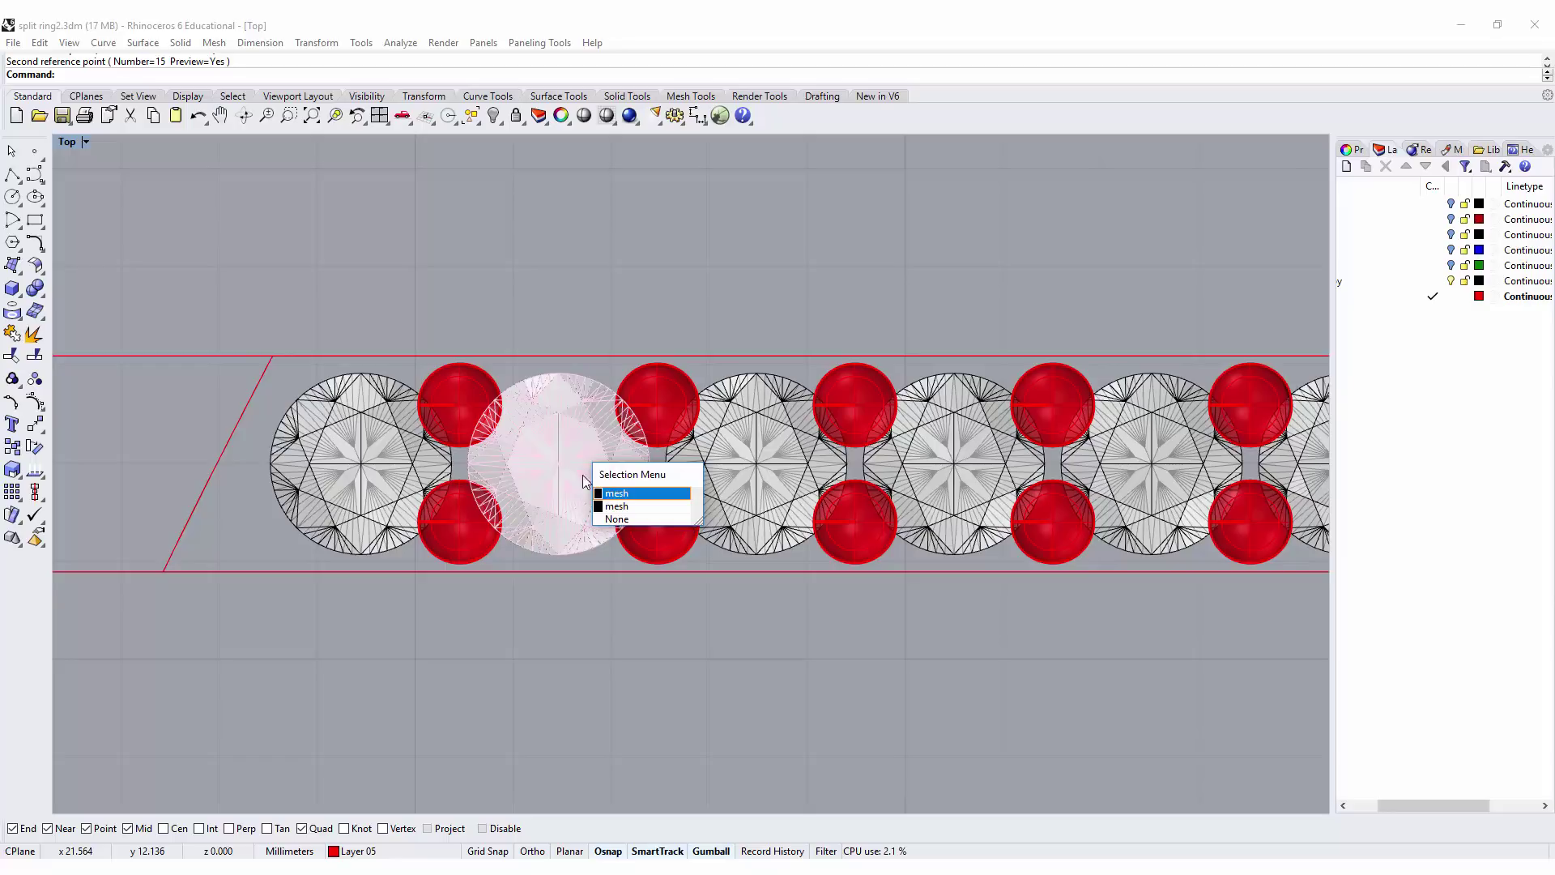
left_click(620, 493)
key("Delete")
Step: Copy the first prong pair about 2.02 mm in the negative X direction, onto the outer side of the first stone
scroll(716, 444, "down", 7)
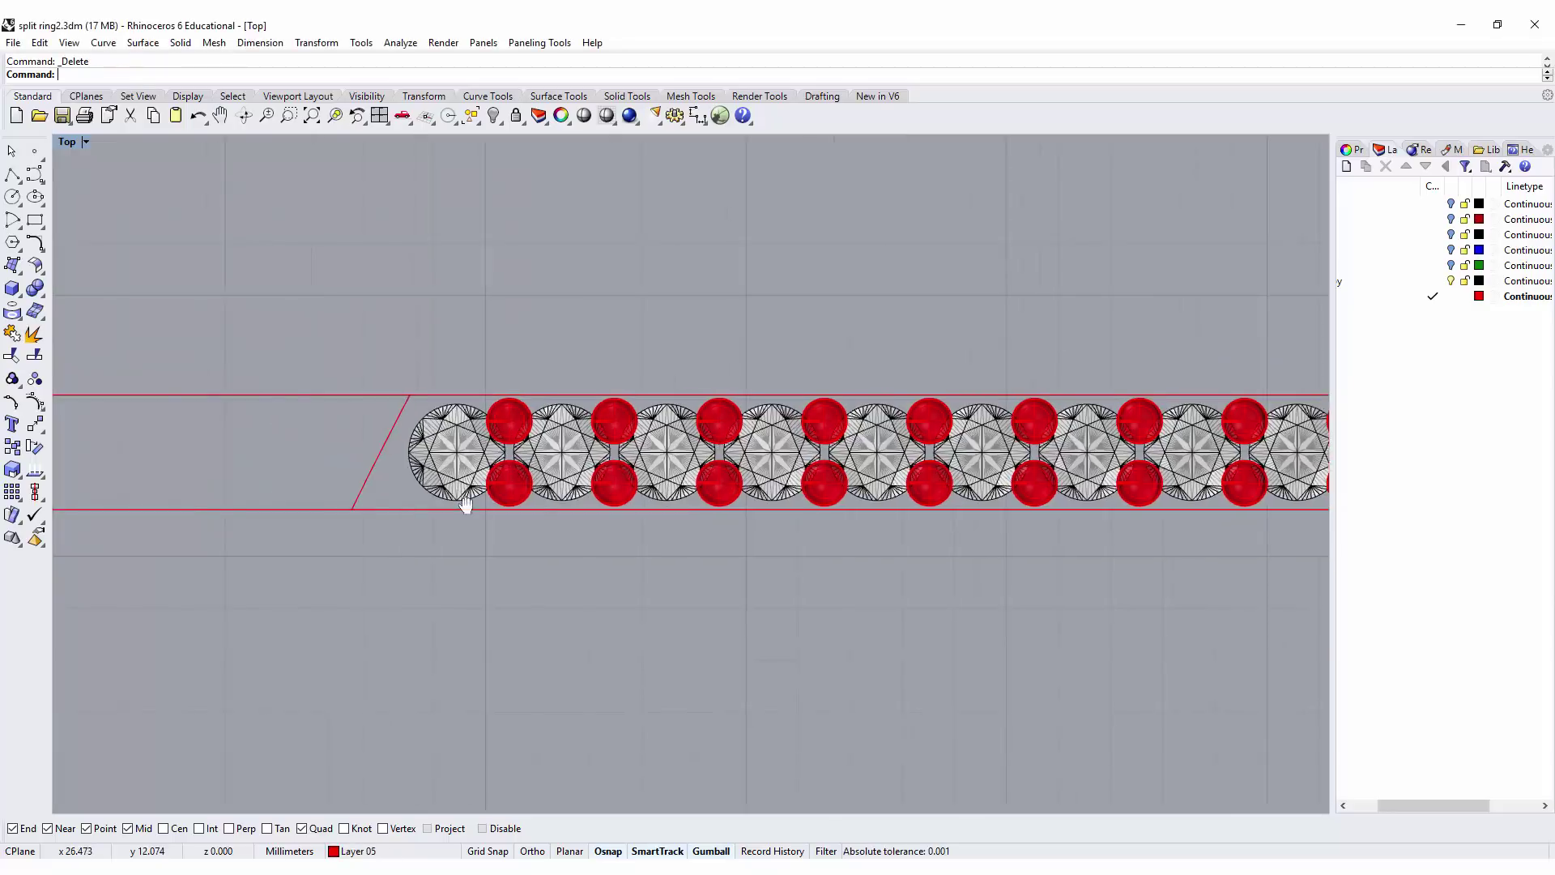
scroll(722, 473, "up", 1)
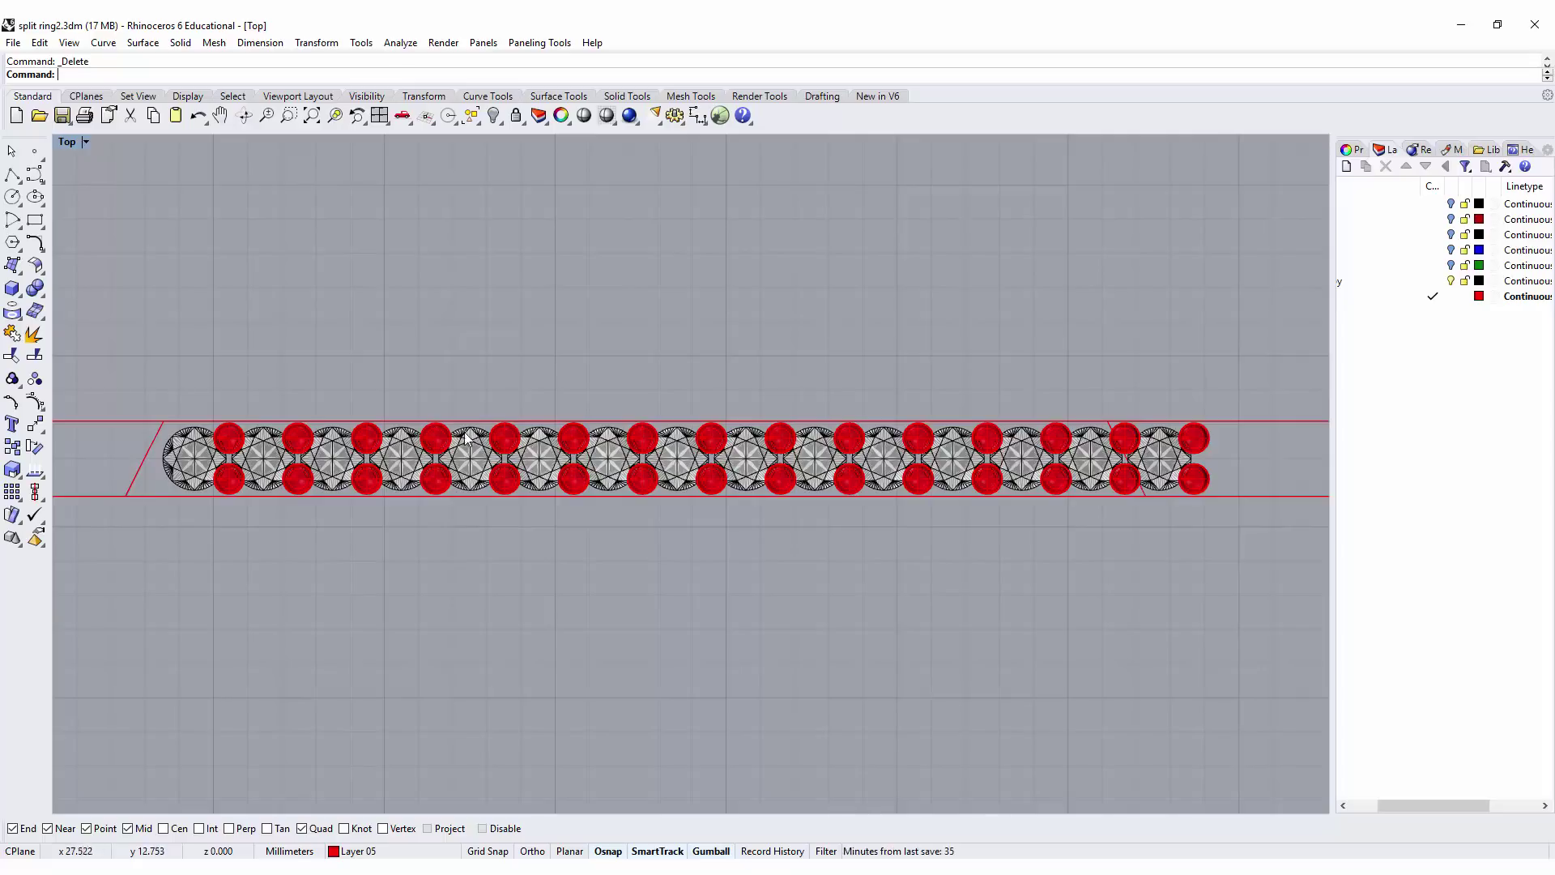
scroll(231, 451, "up", 1)
left_click(236, 437)
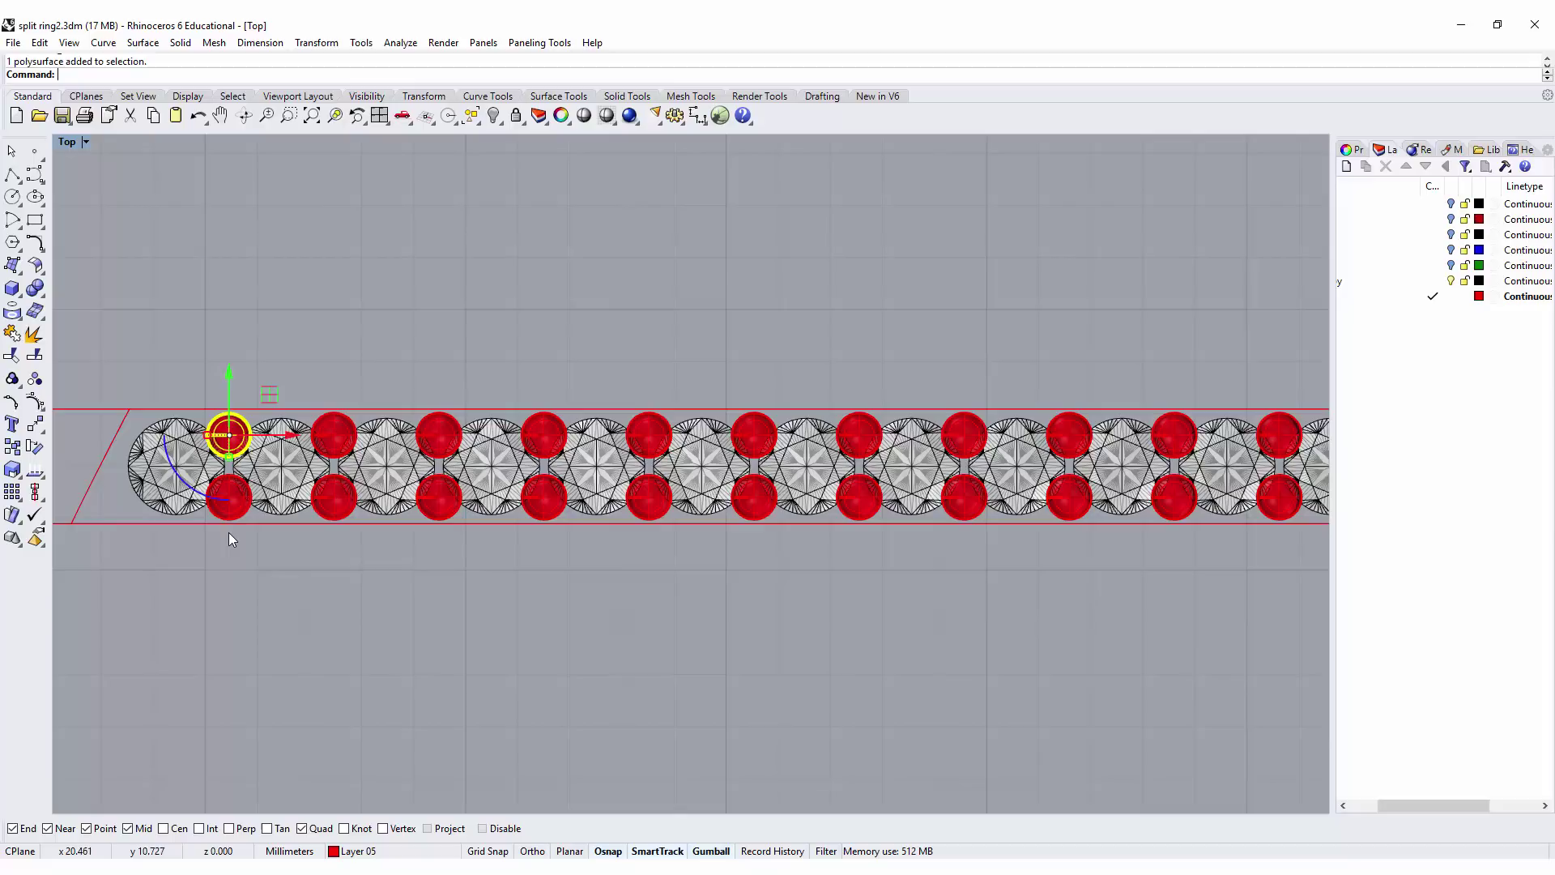
left_click(230, 508, "shift")
right_click_drag(195, 498, 354, 474)
scroll(353, 474, "up", 4)
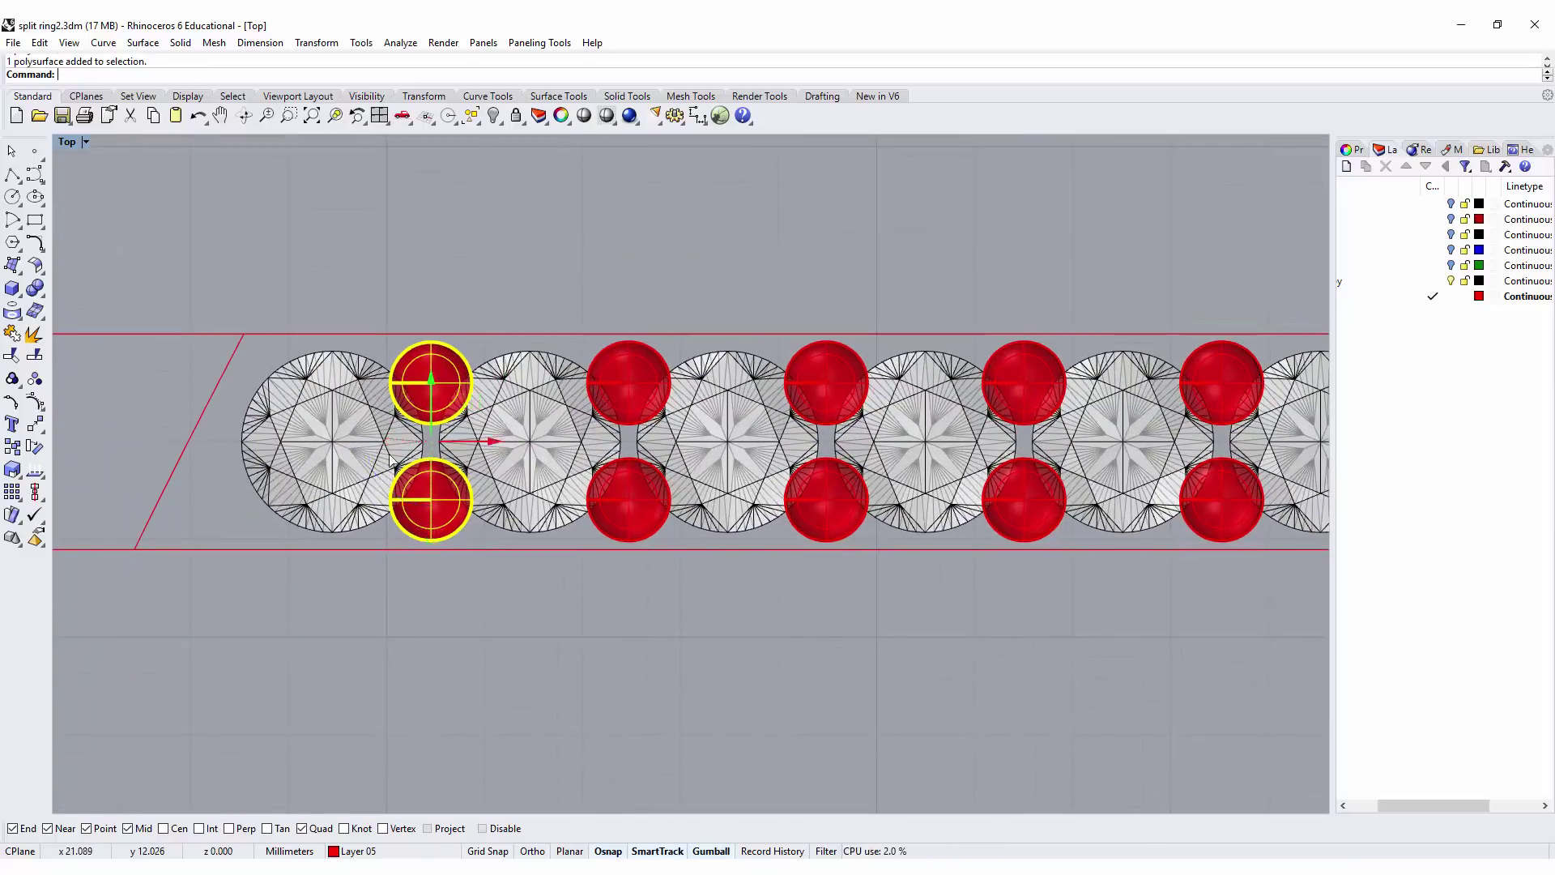
left_click_drag(496, 441, 298, 470)
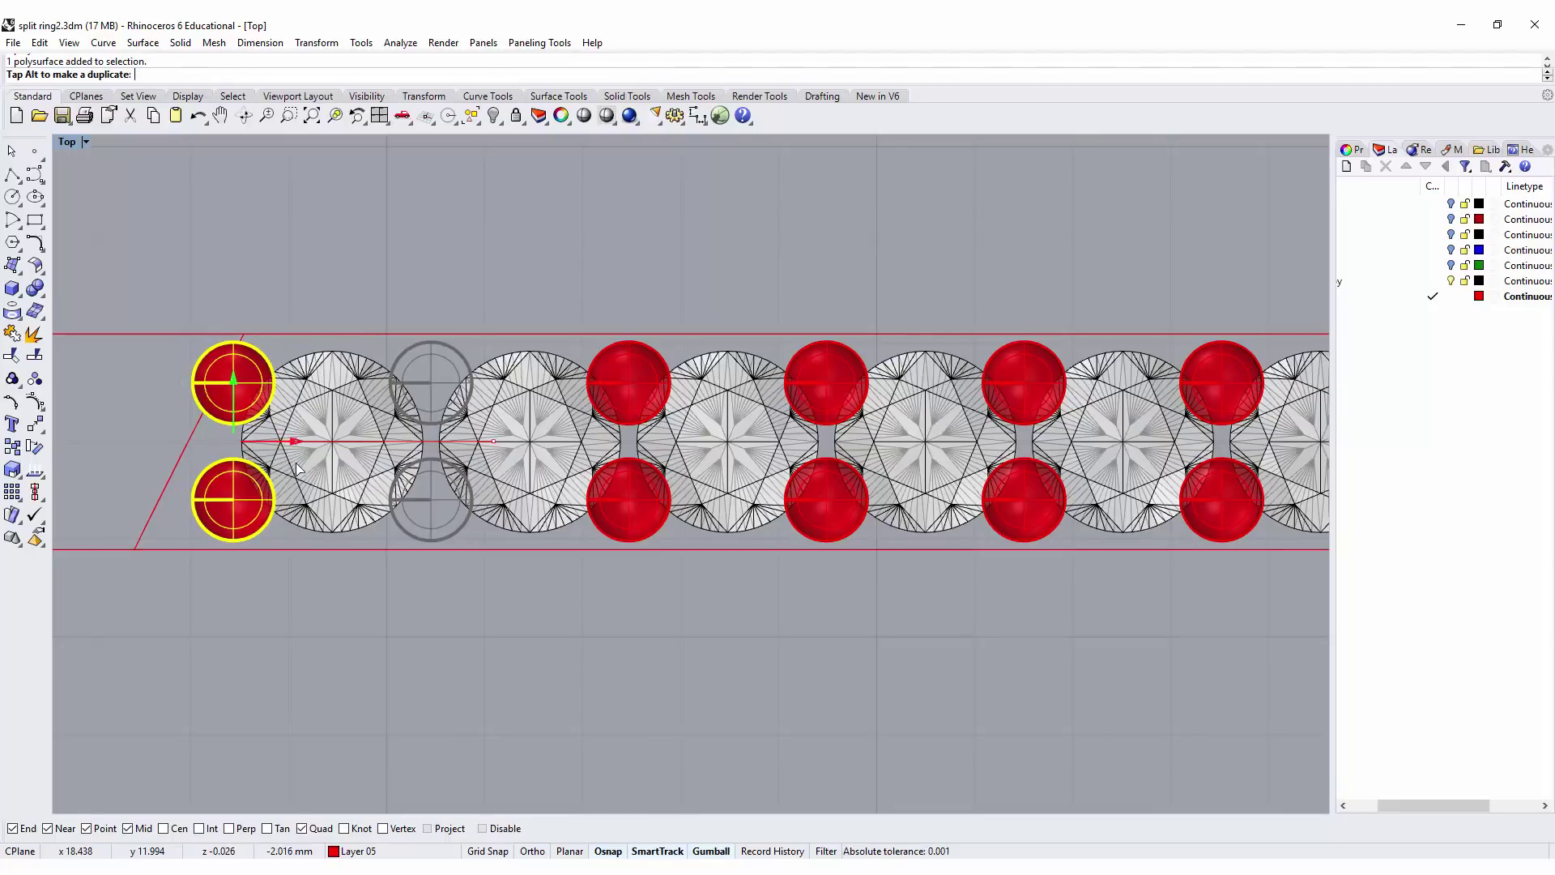
left_click_drag(298, 470, 298, 470)
Step: Delete the last stone and its two outer prongs where the row runs past the strip's slanted end
scroll(298, 470, "down", 3)
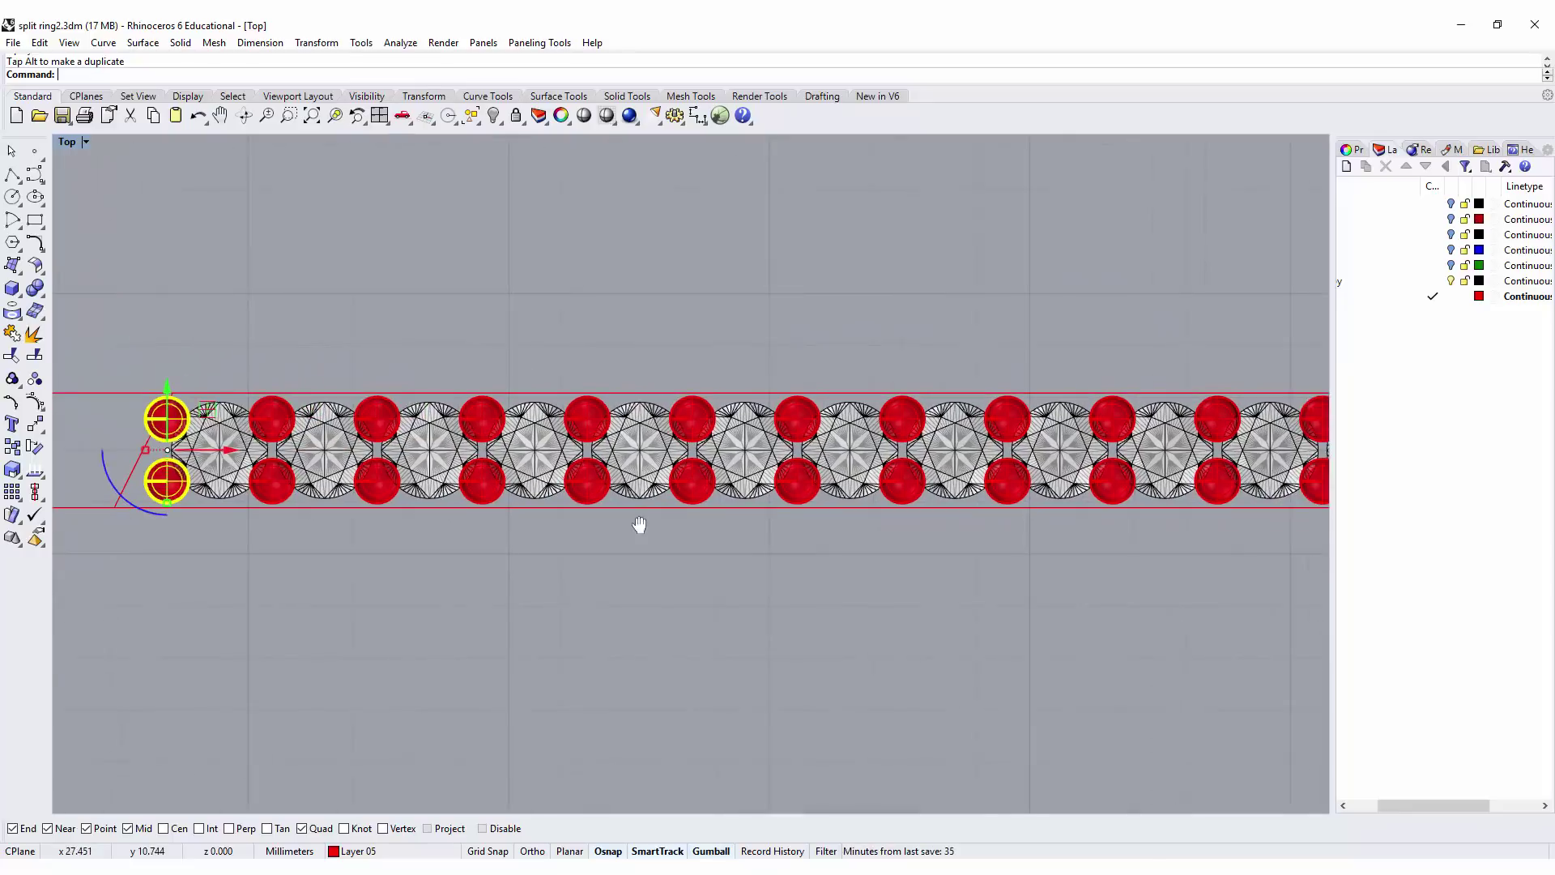
scroll(1045, 579, "down", 3)
right_click_drag(1045, 580, 964, 562)
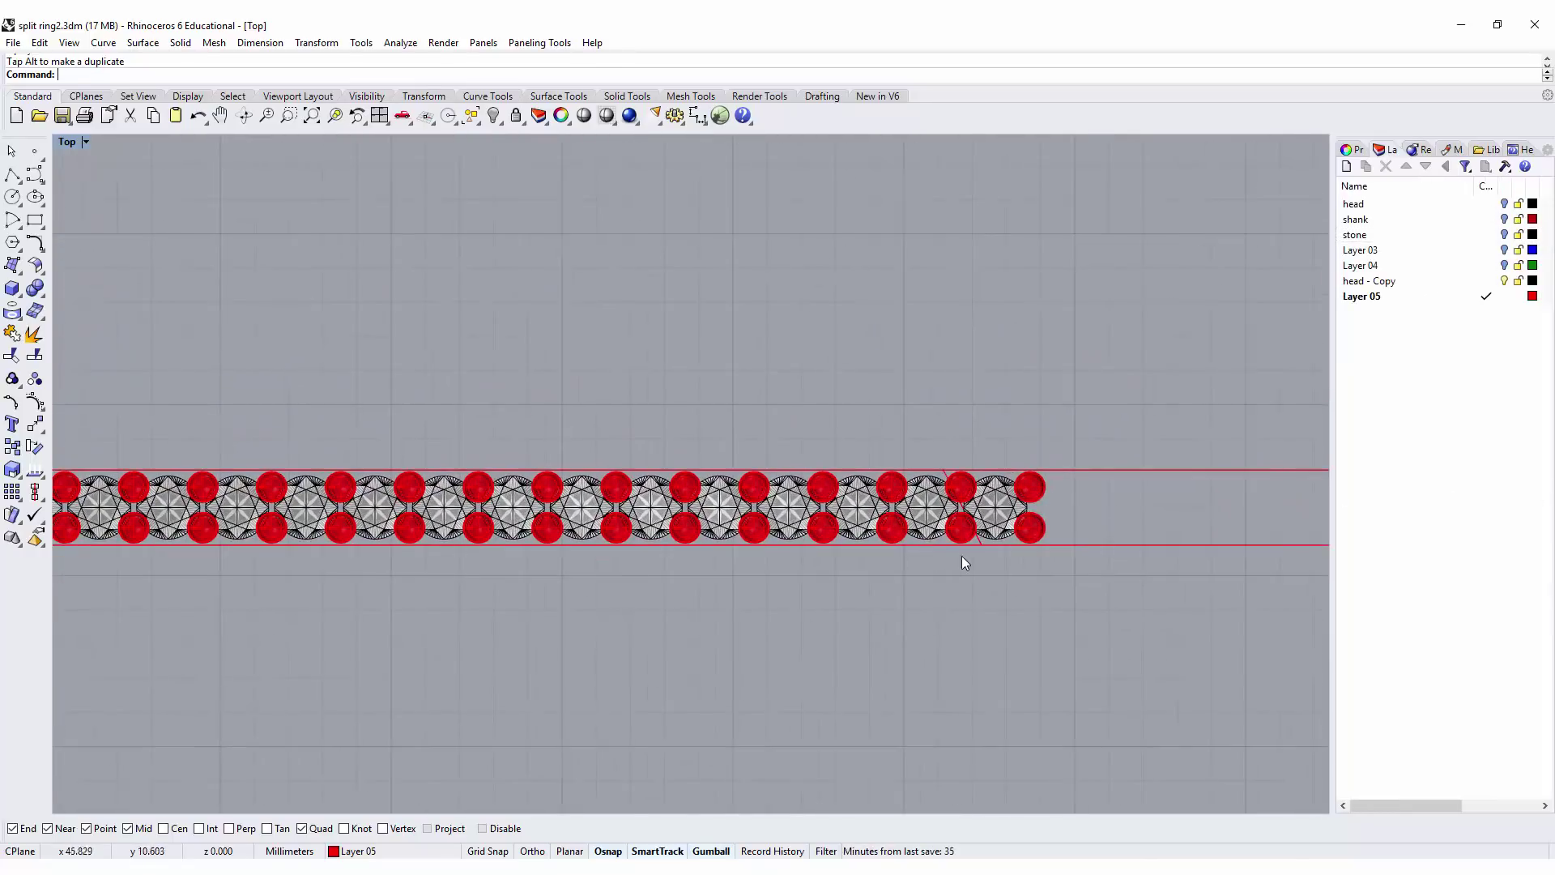
scroll(965, 562, "up", 2)
left_click(1000, 506)
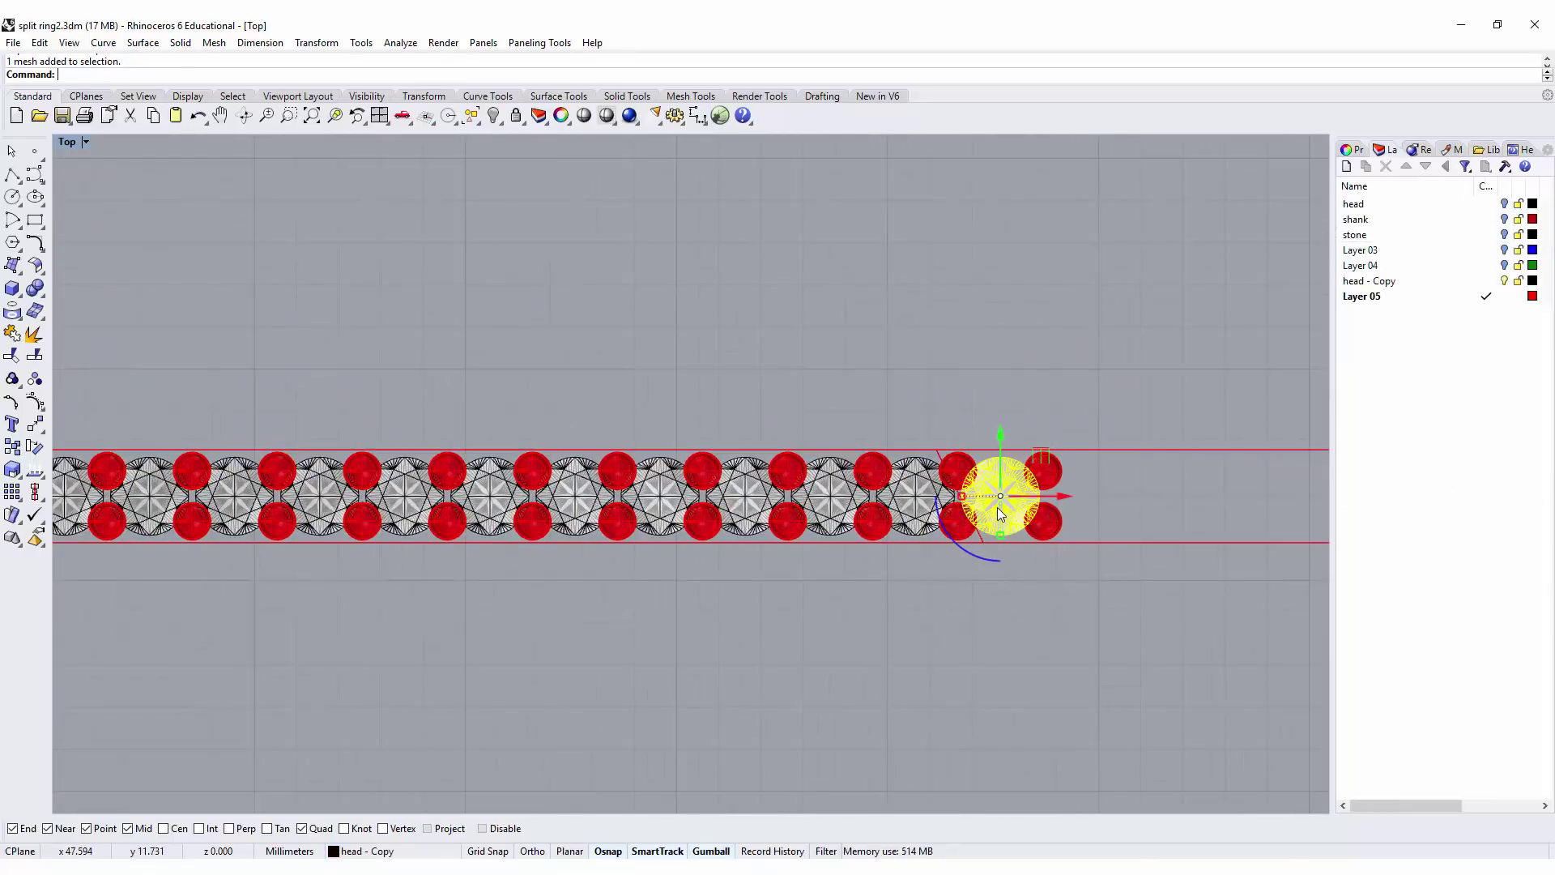
key("Delete")
left_click(1040, 473)
key("Delete")
left_click(1043, 521)
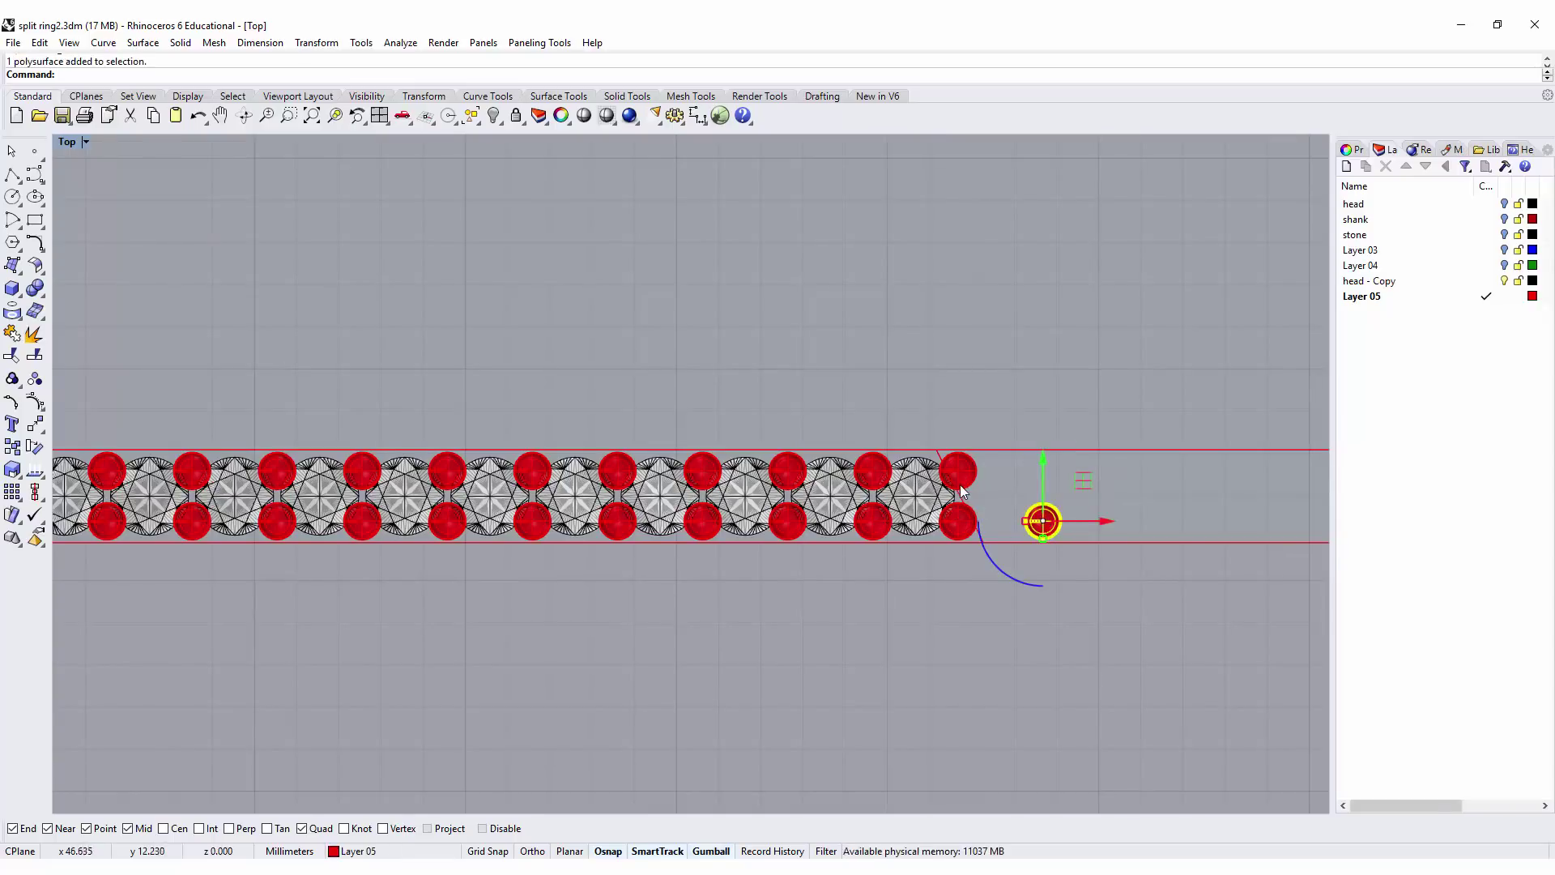
key("Delete")
Step: Group all the arrayed stones and prongs, leaving the strip's outline curves out of the selection
scroll(808, 366, "down", 3)
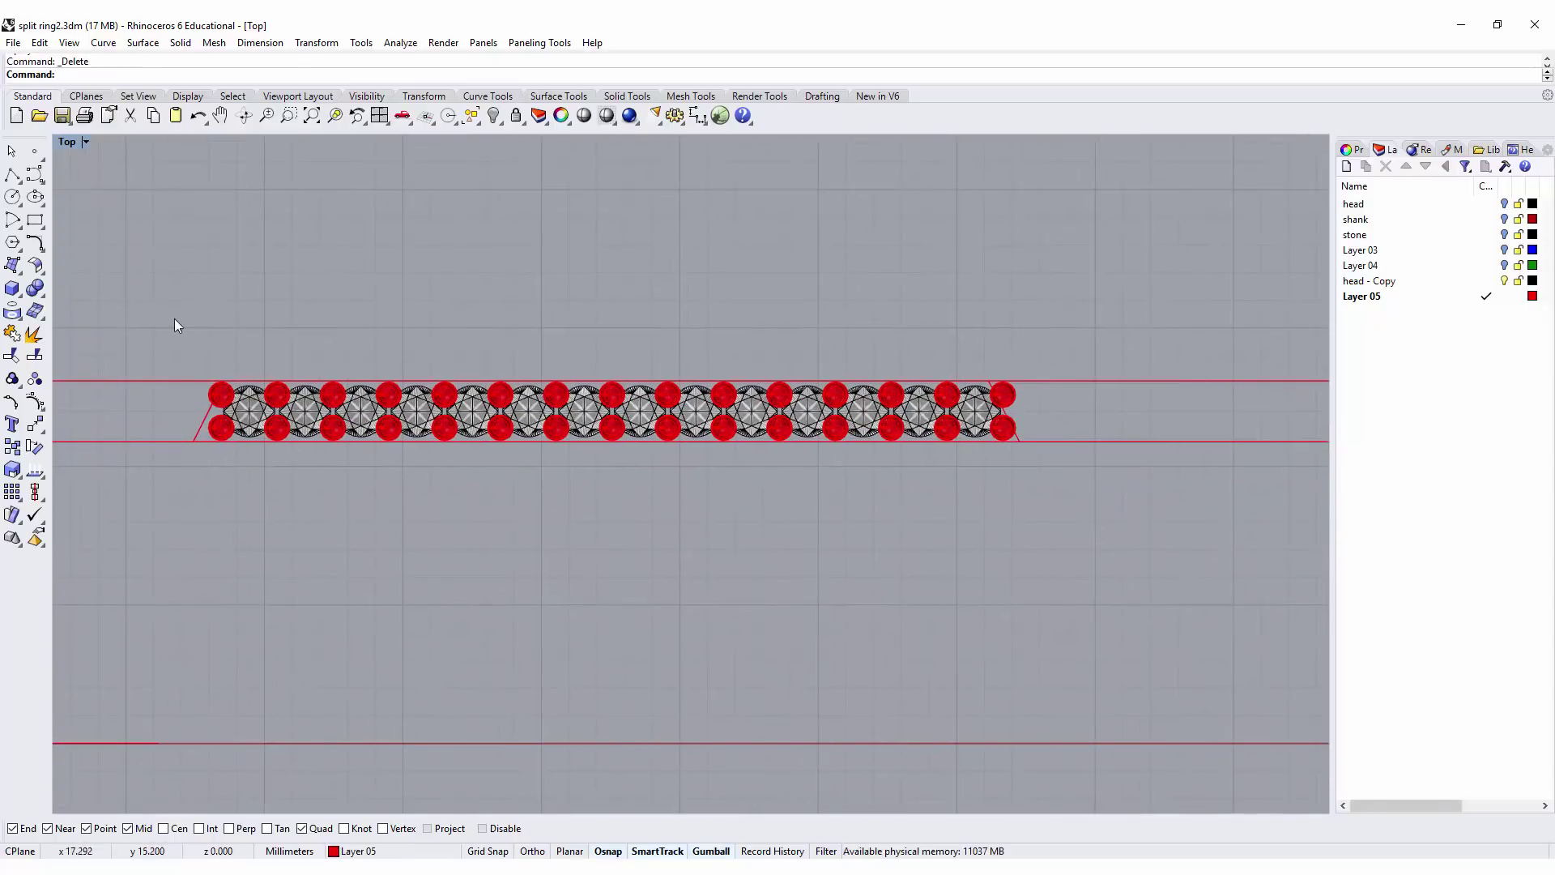
left_click_drag(173, 324, 1166, 556)
scroll(1009, 411, "up", 3)
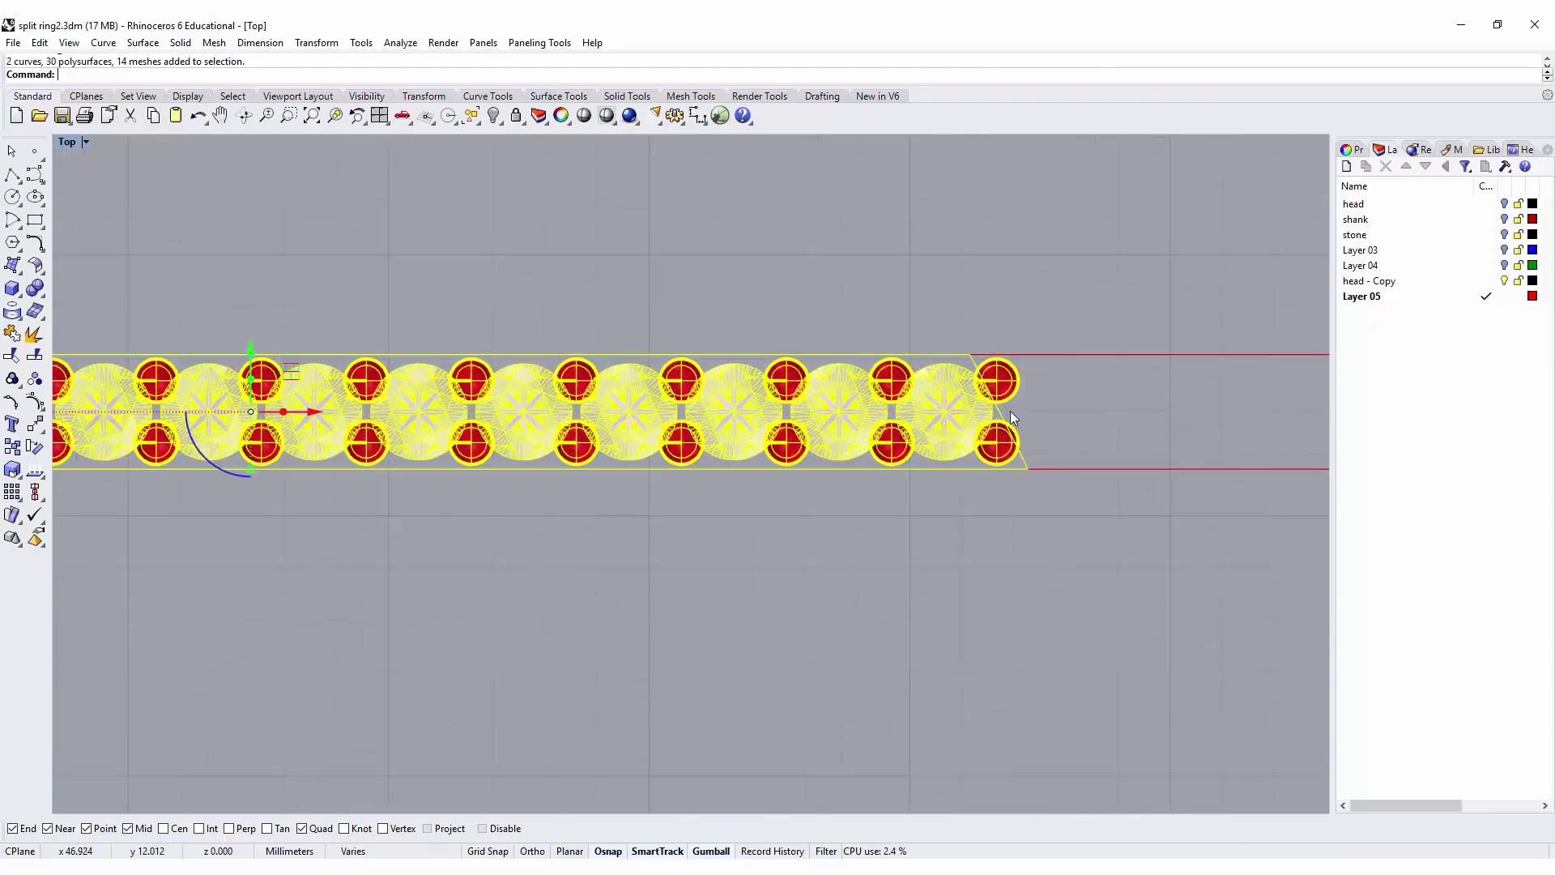
left_click(1038, 473, "ctrl")
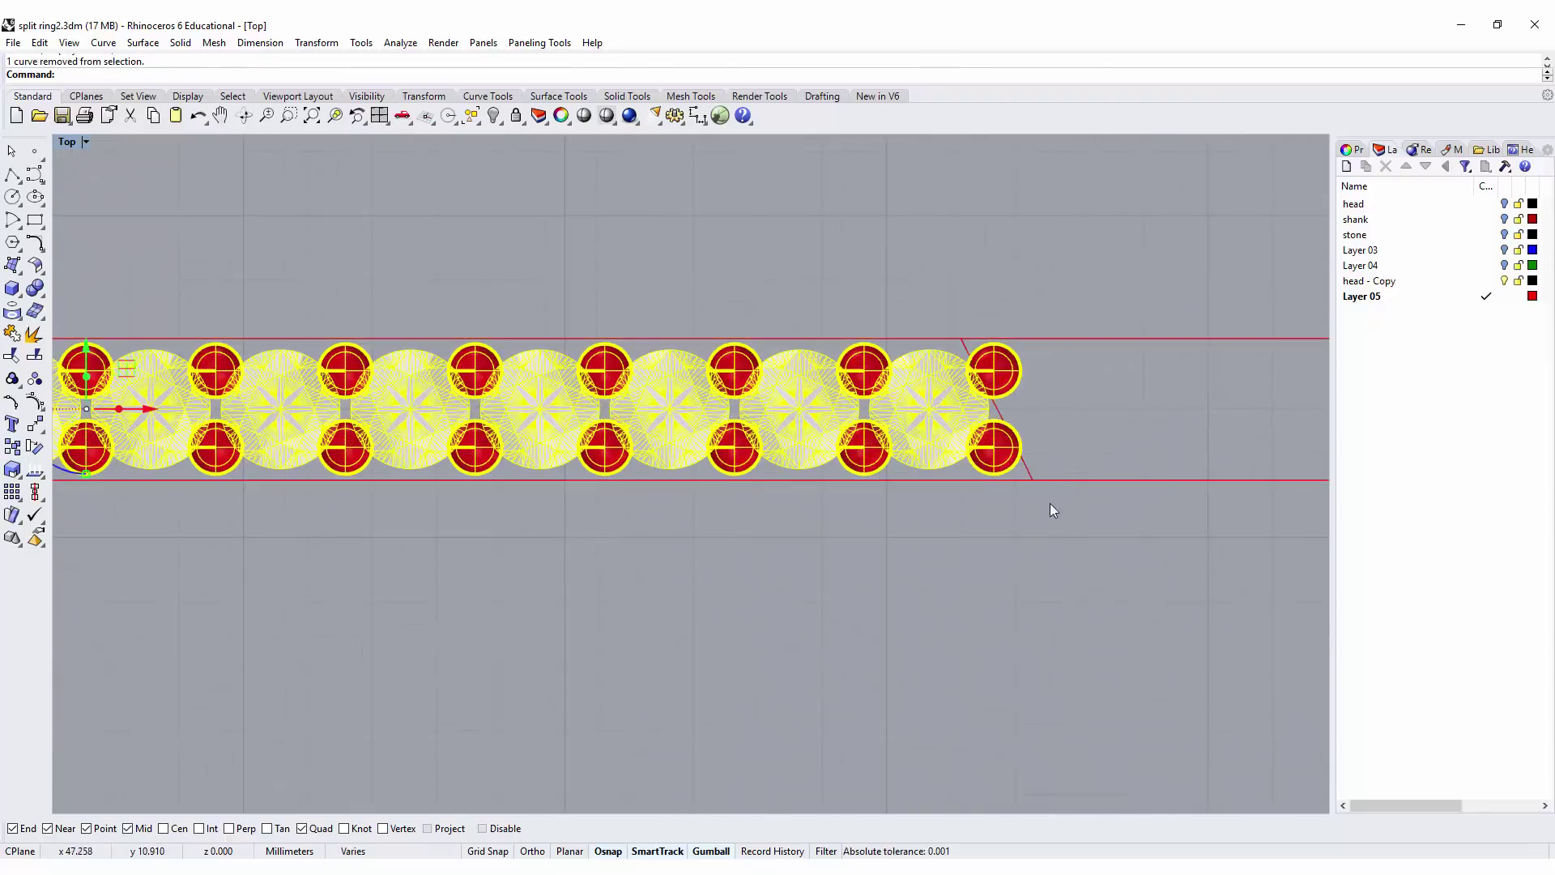
scroll(1051, 510, "down", 3)
right_click_drag(745, 453, 687, 336)
right_click_drag(331, 308, 594, 372)
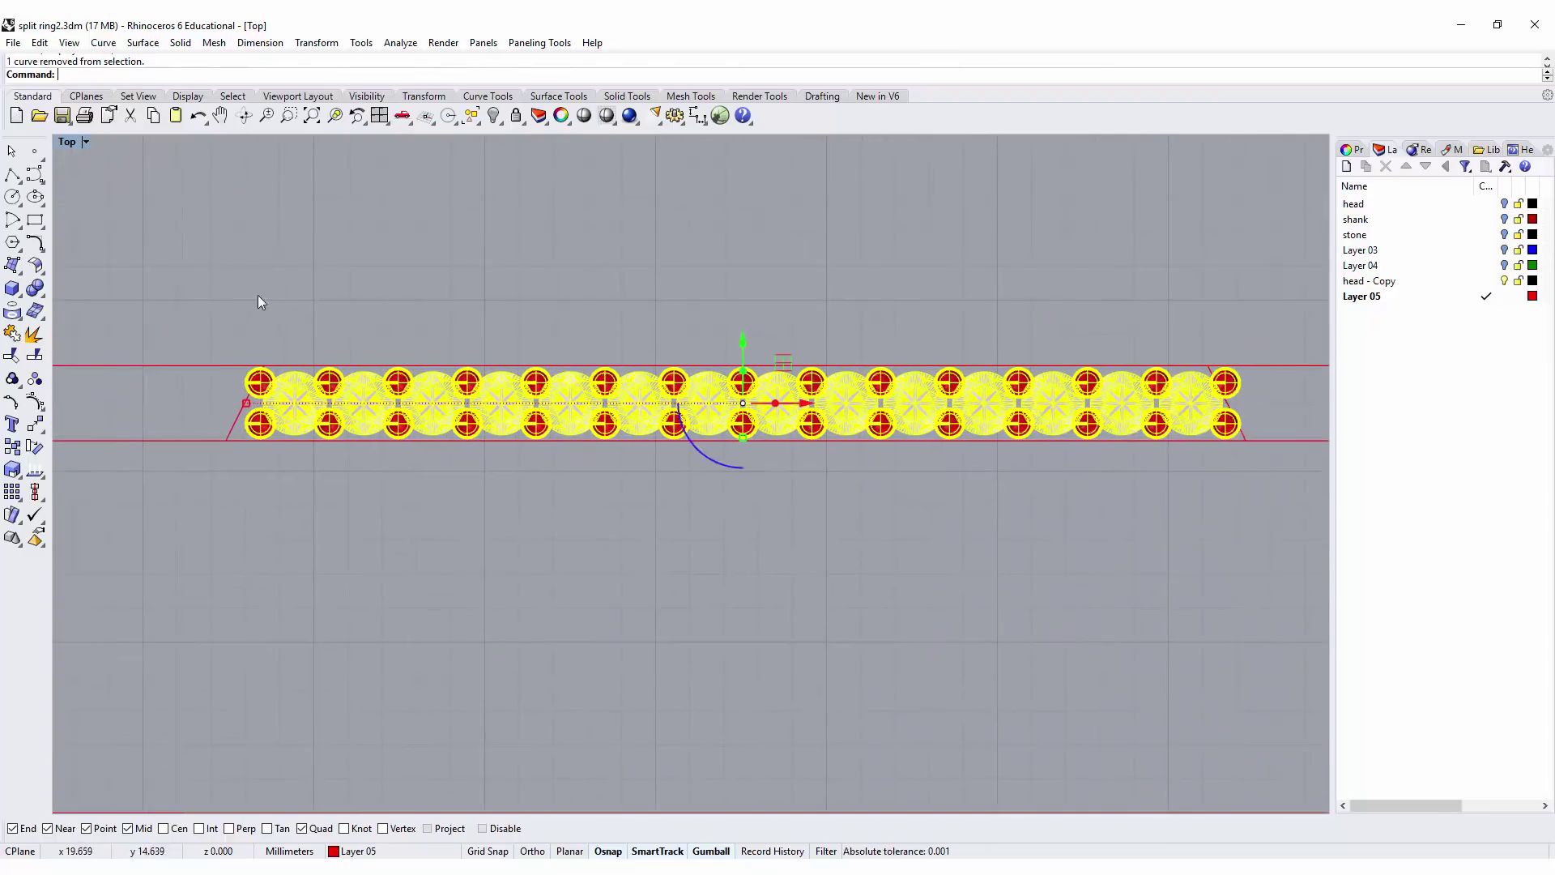
left_click(13, 379)
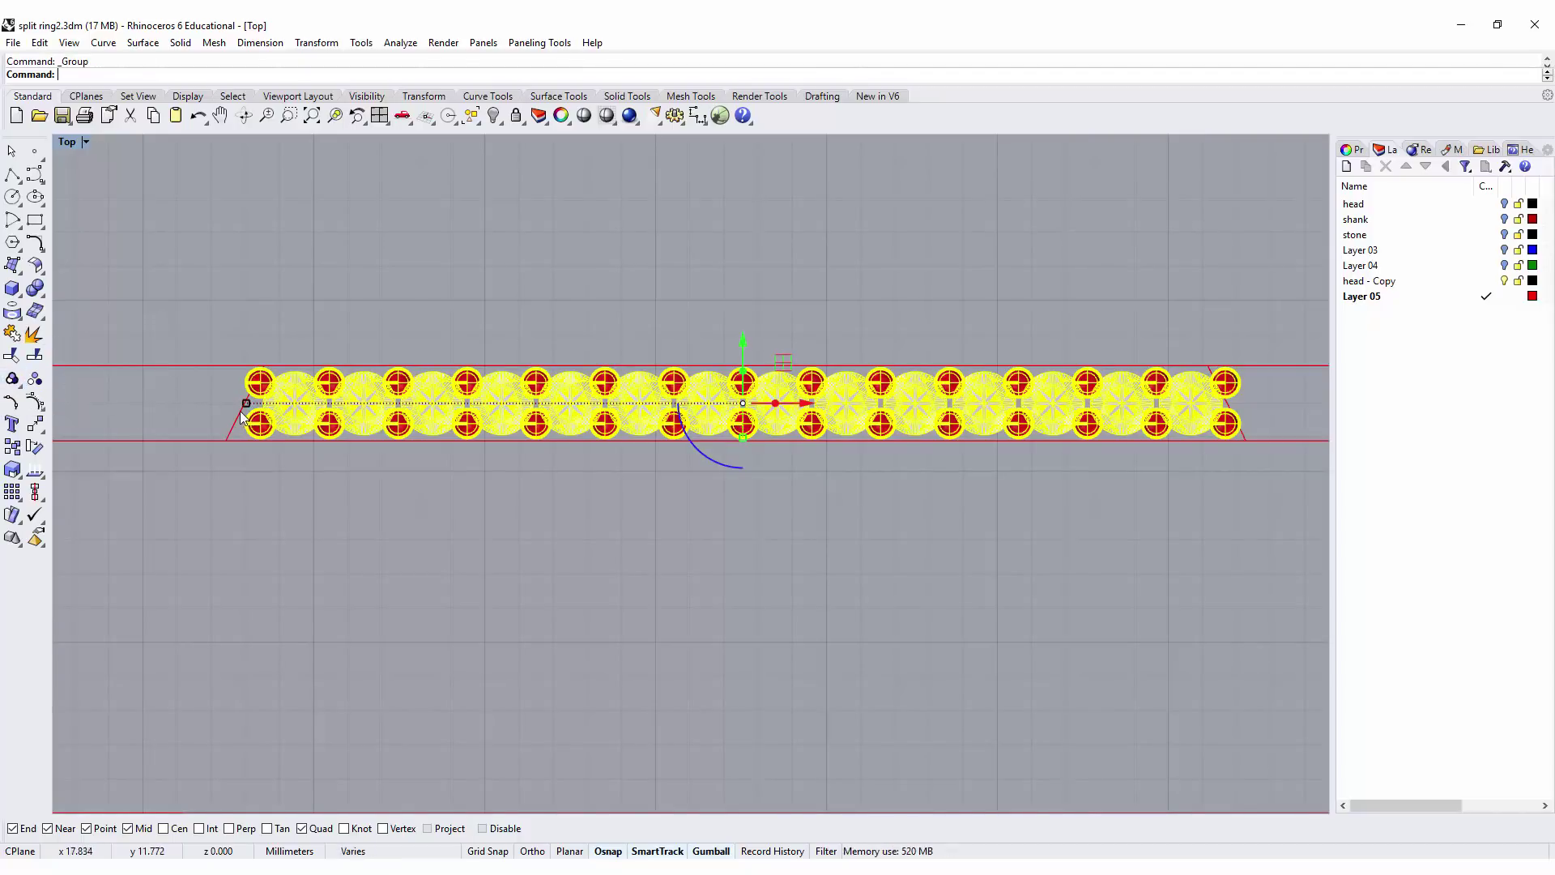
Step: Align the centers of the grouped stones and prongs, the slanted-end outline and the long rectangle, placing them just beneath the strip's original position
left_click(235, 426)
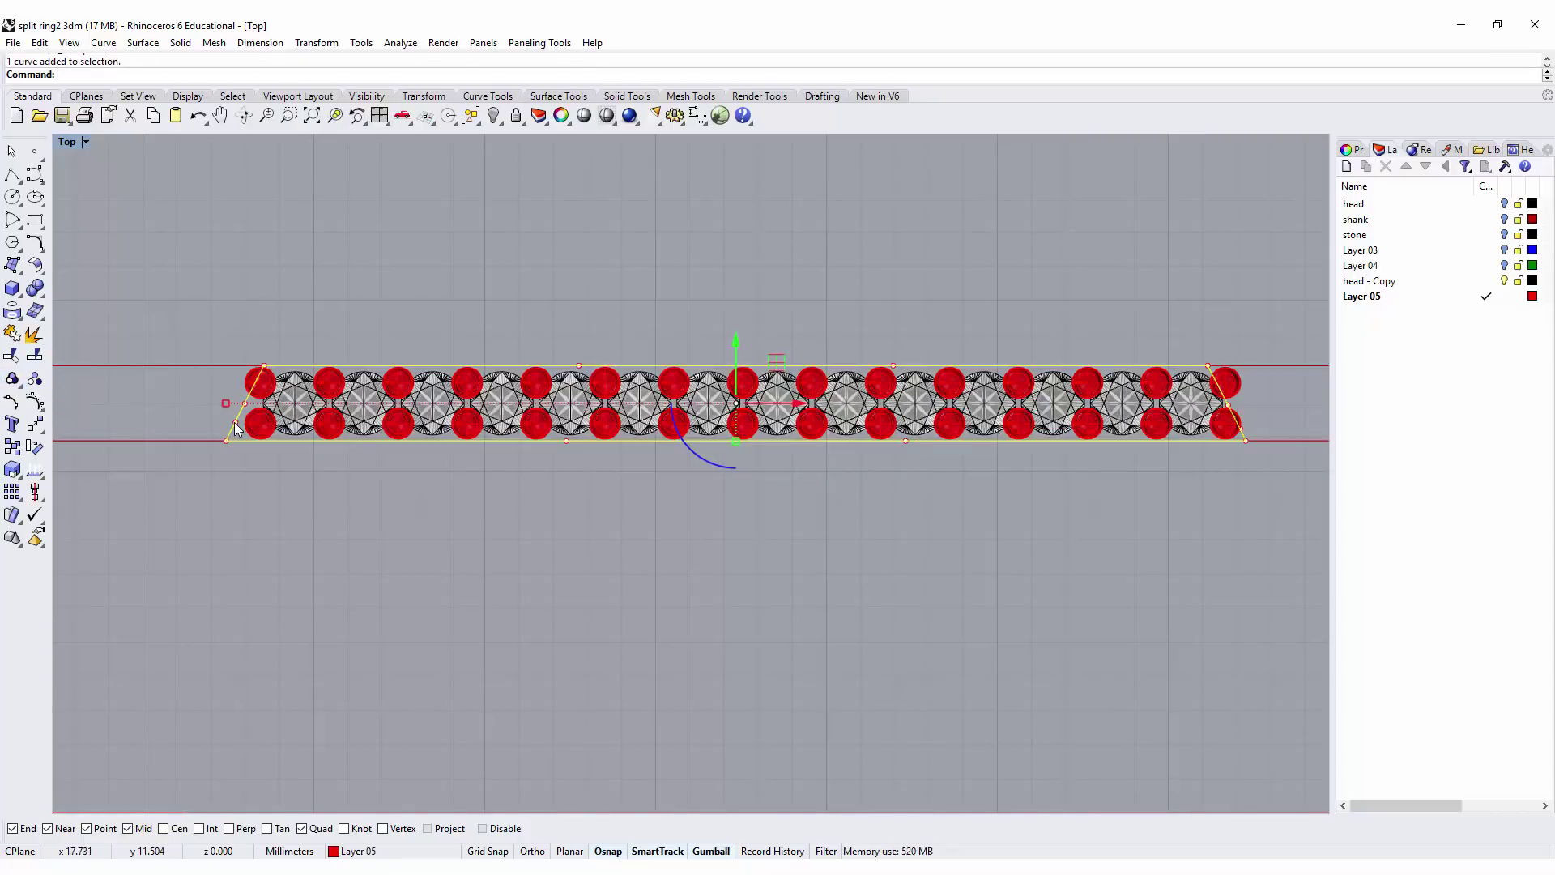
left_click(306, 392)
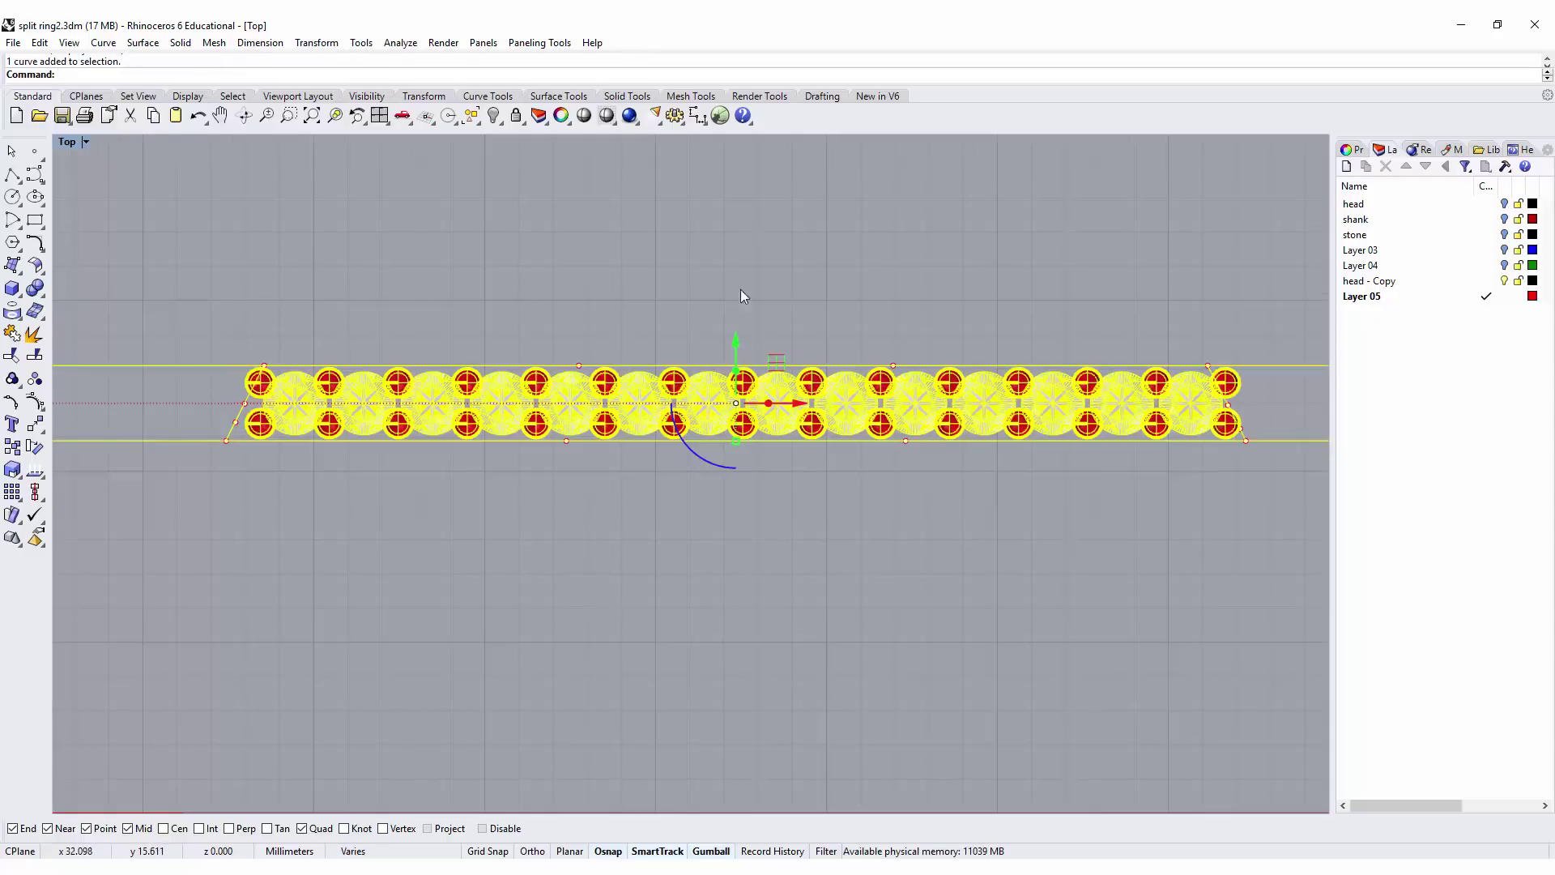
scroll(679, 384, "down", 5)
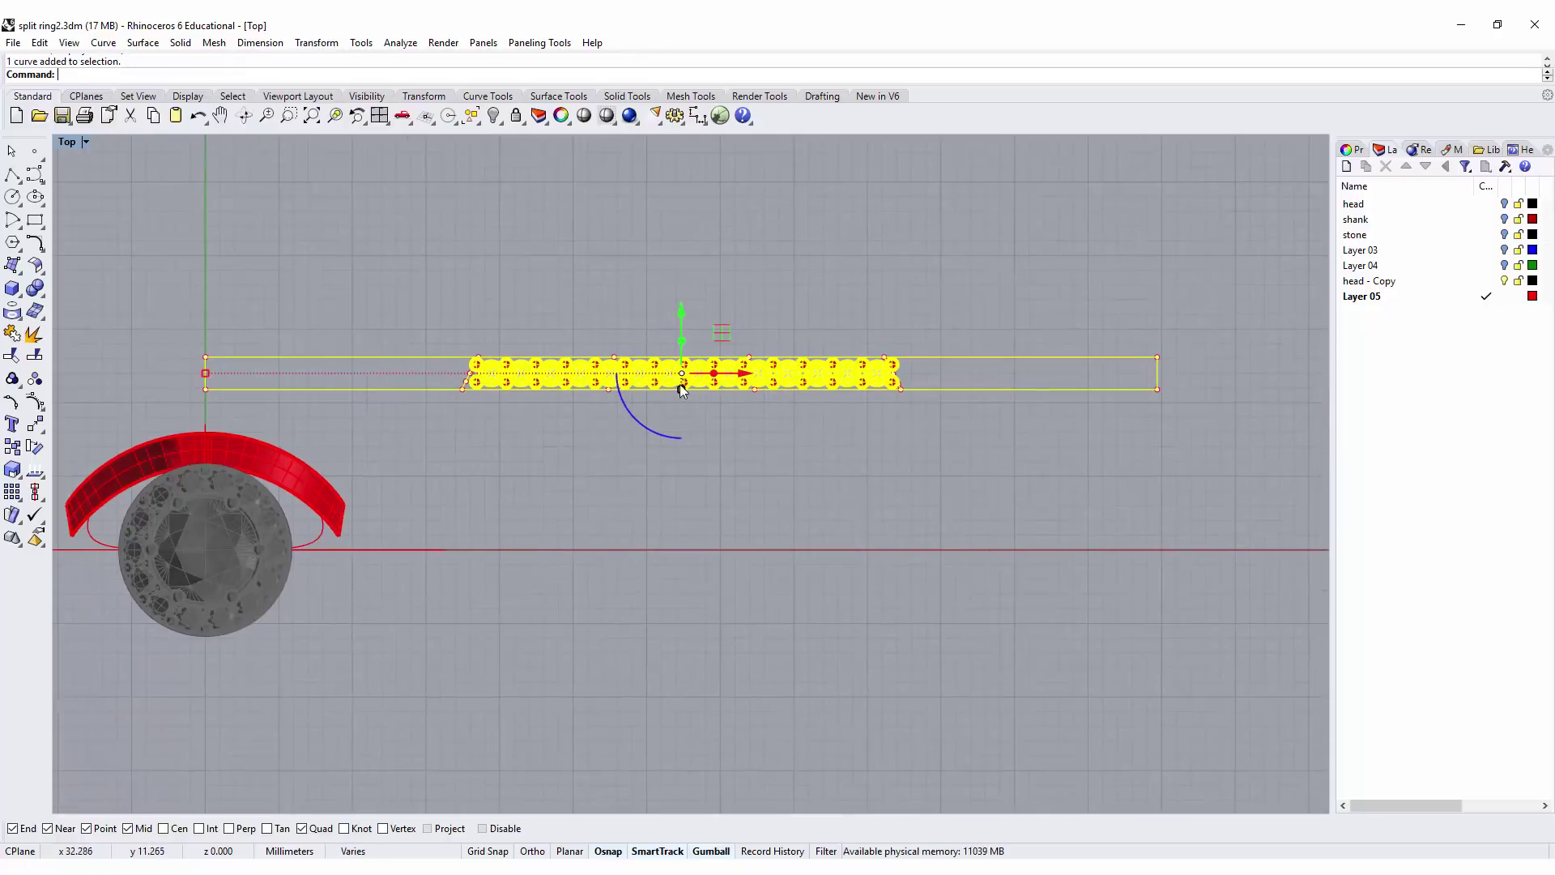
left_click(35, 496)
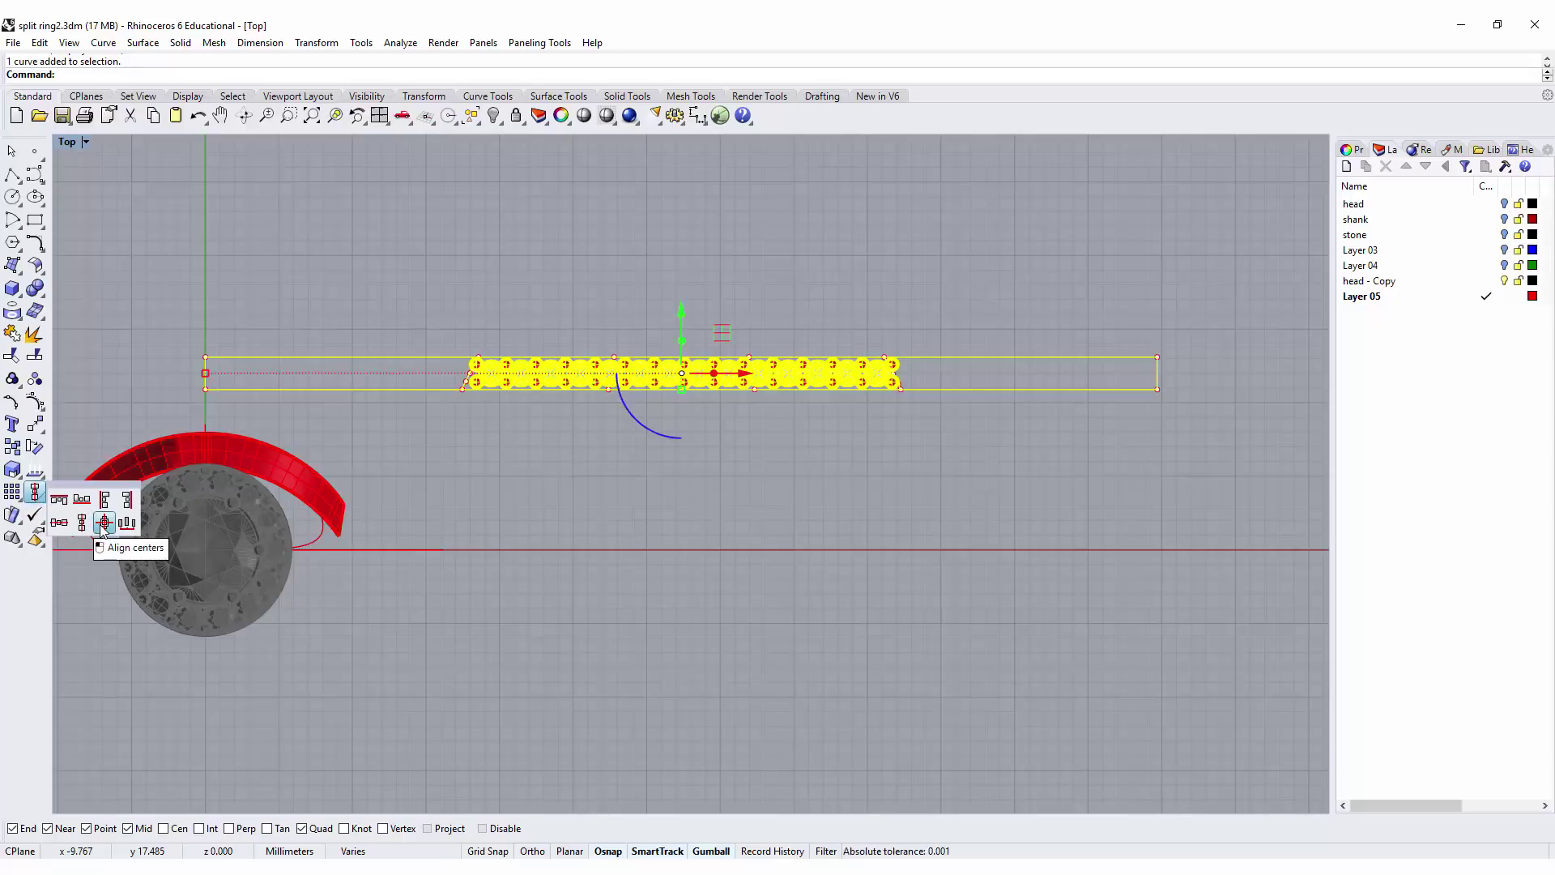
left_click(103, 525)
left_click(784, 458)
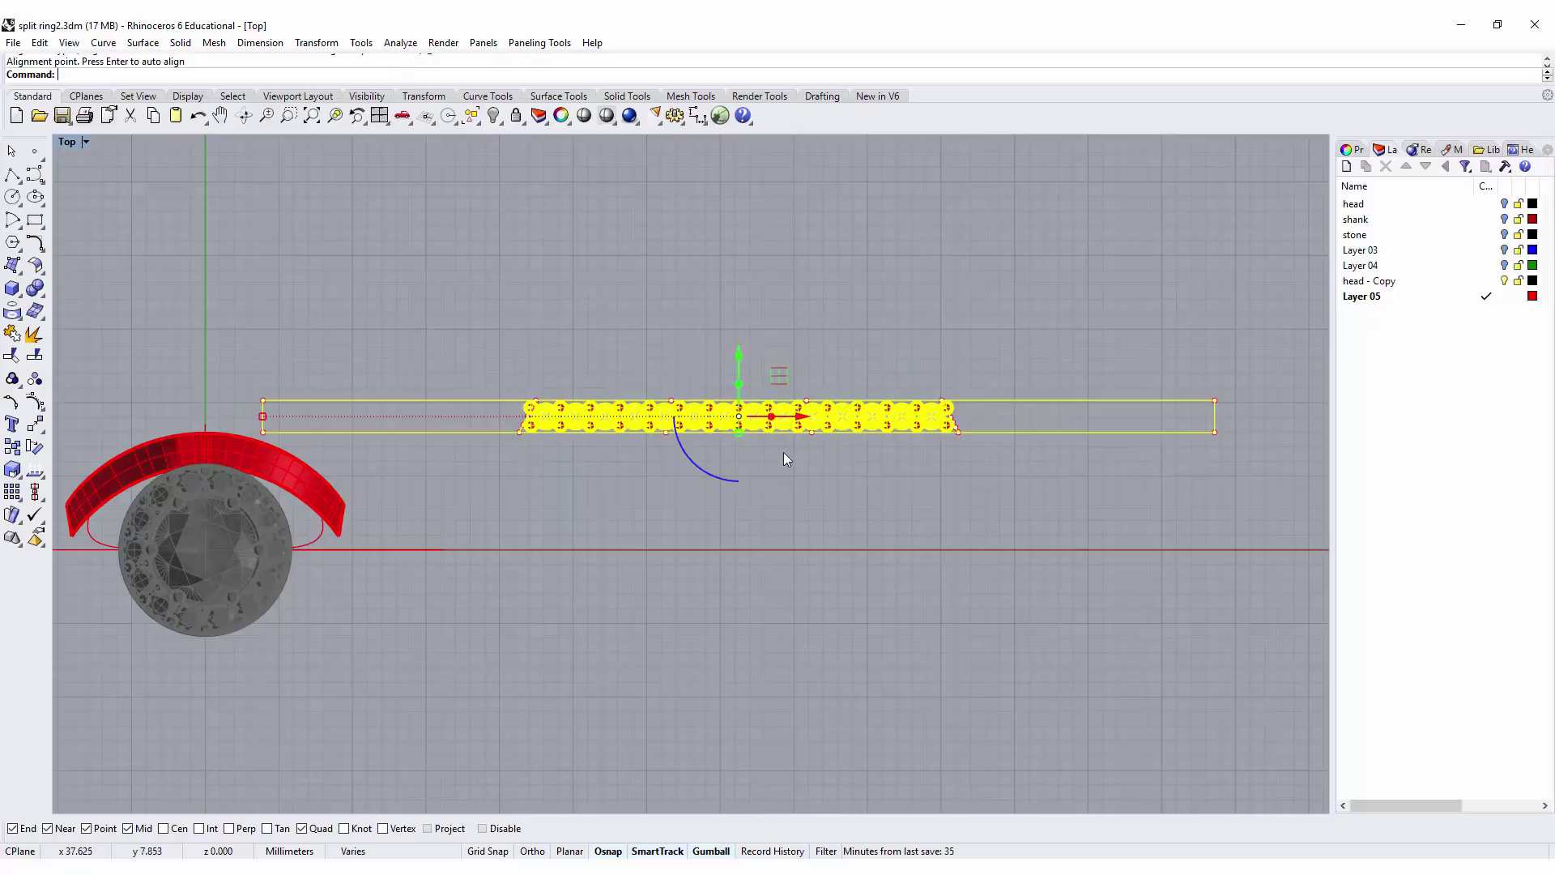
key("Escape")
scroll(577, 437, "up", 3)
scroll(956, 423, "down", 3)
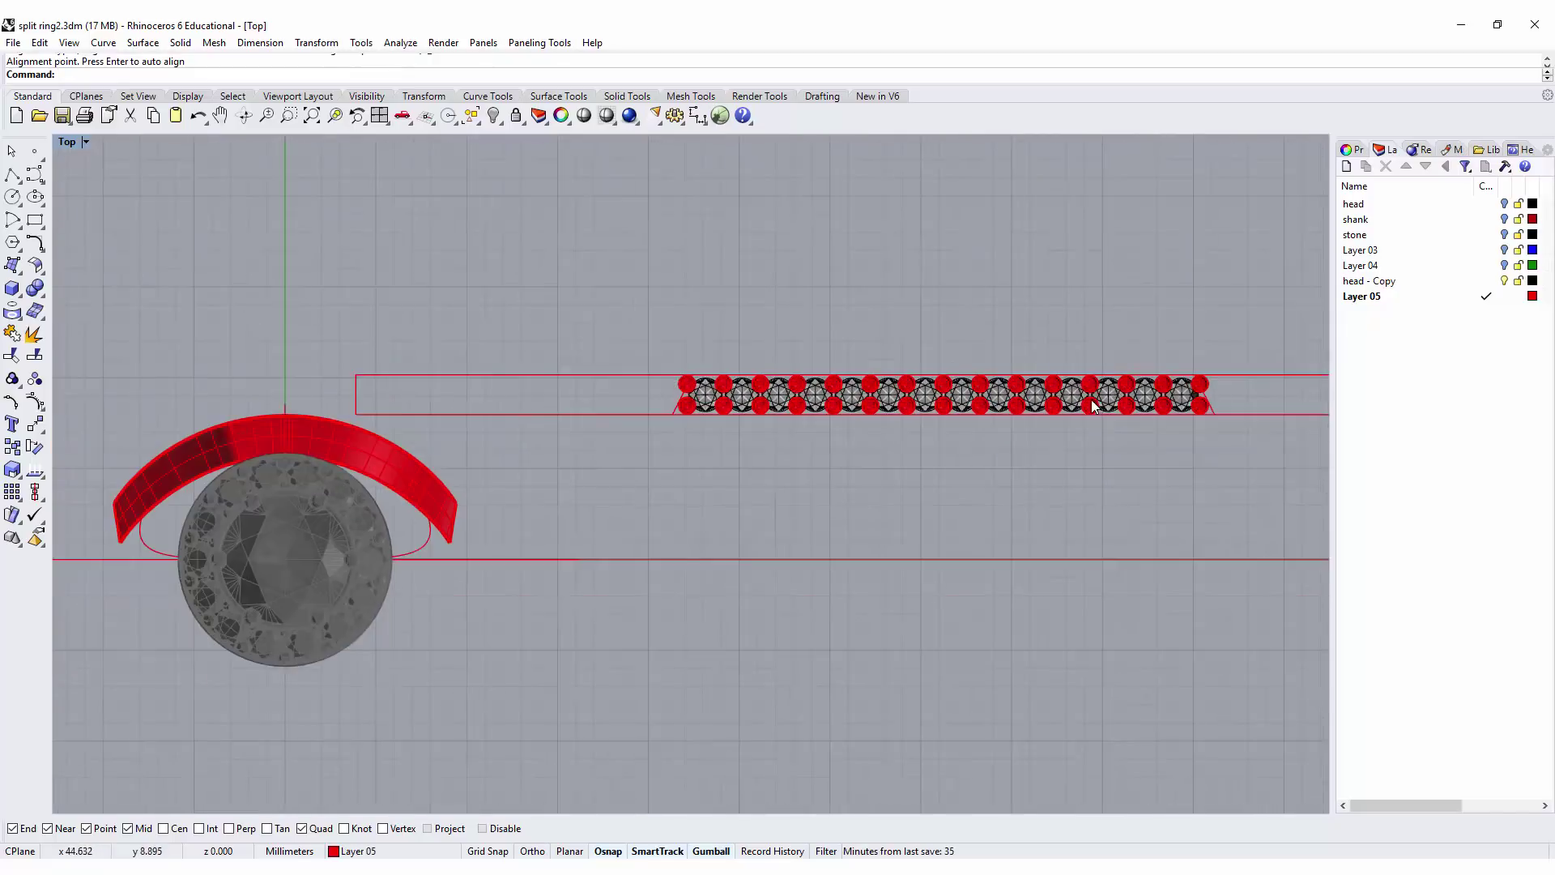
key("Left")
key("Down")
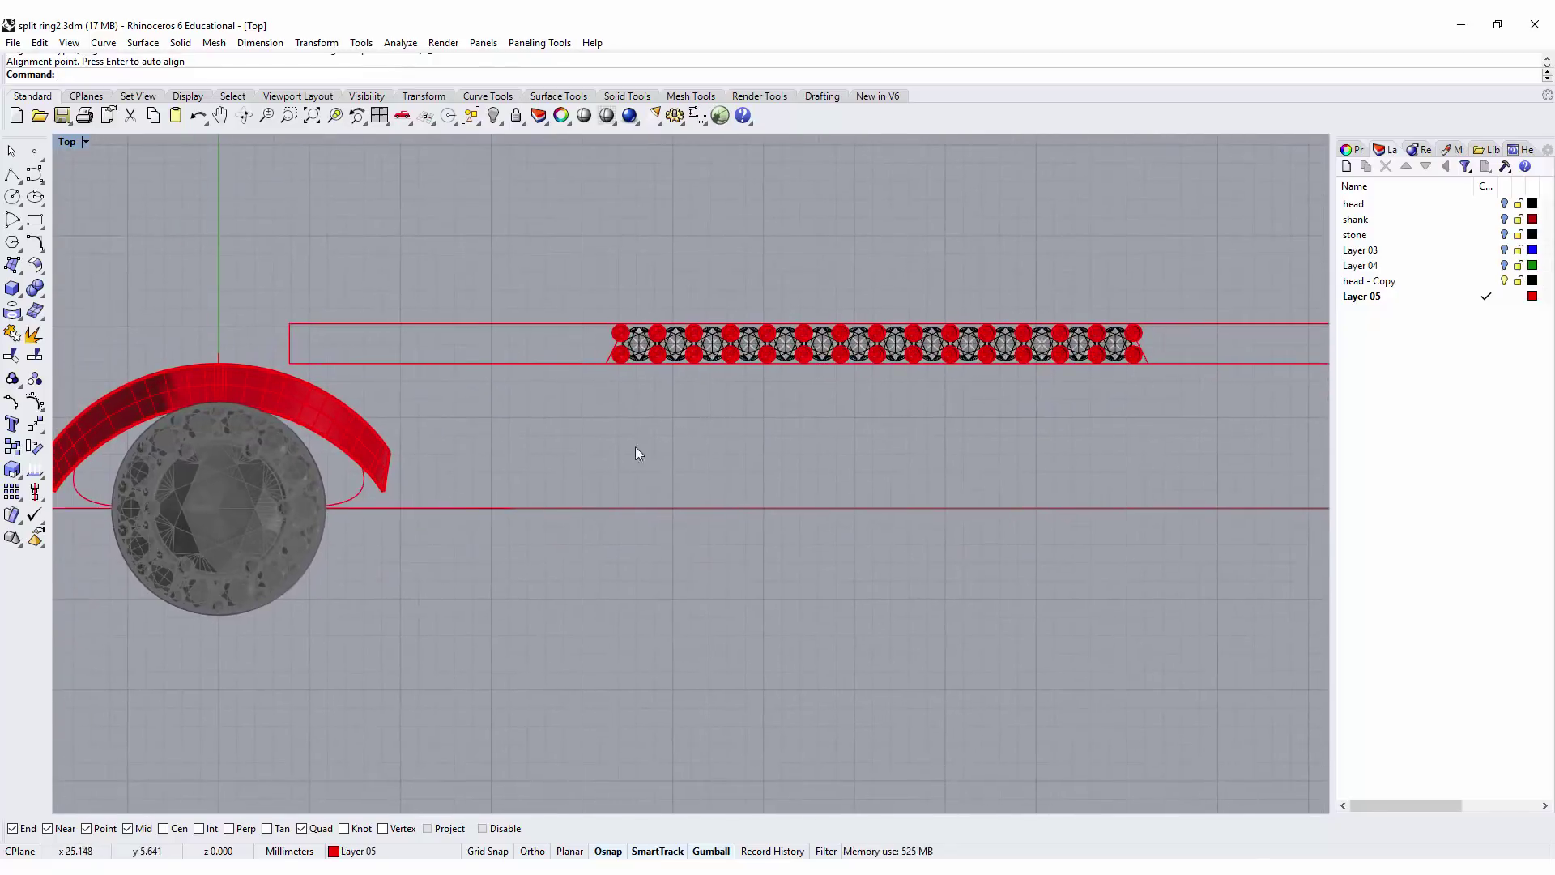
Step: Create a planar surface from the slanted-end outline around the row of stones and prongs
scroll(666, 362, "up", 4)
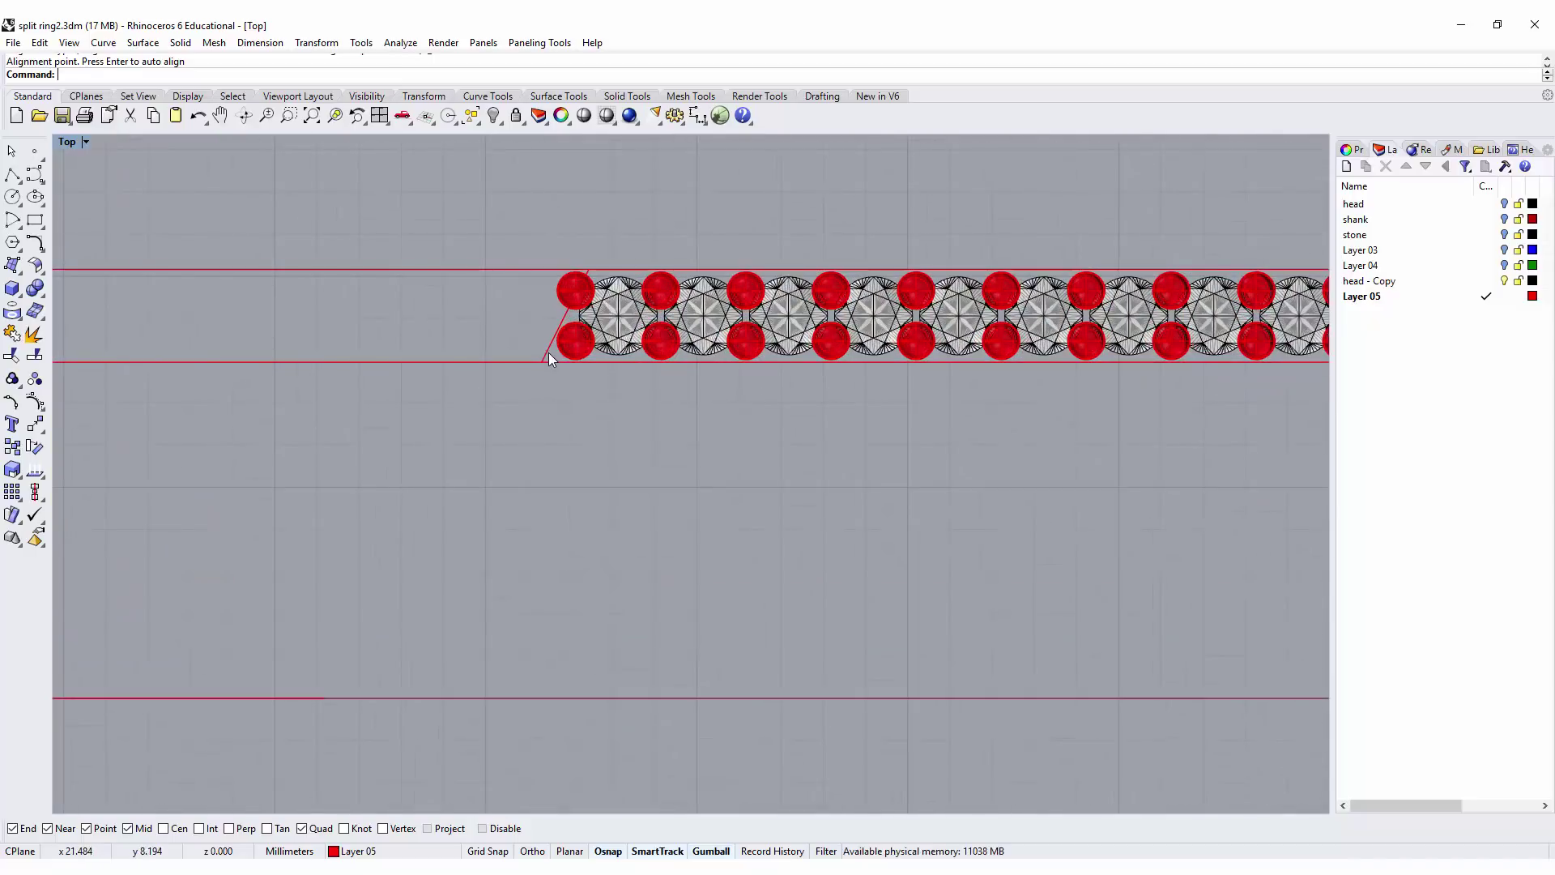
left_click(548, 357)
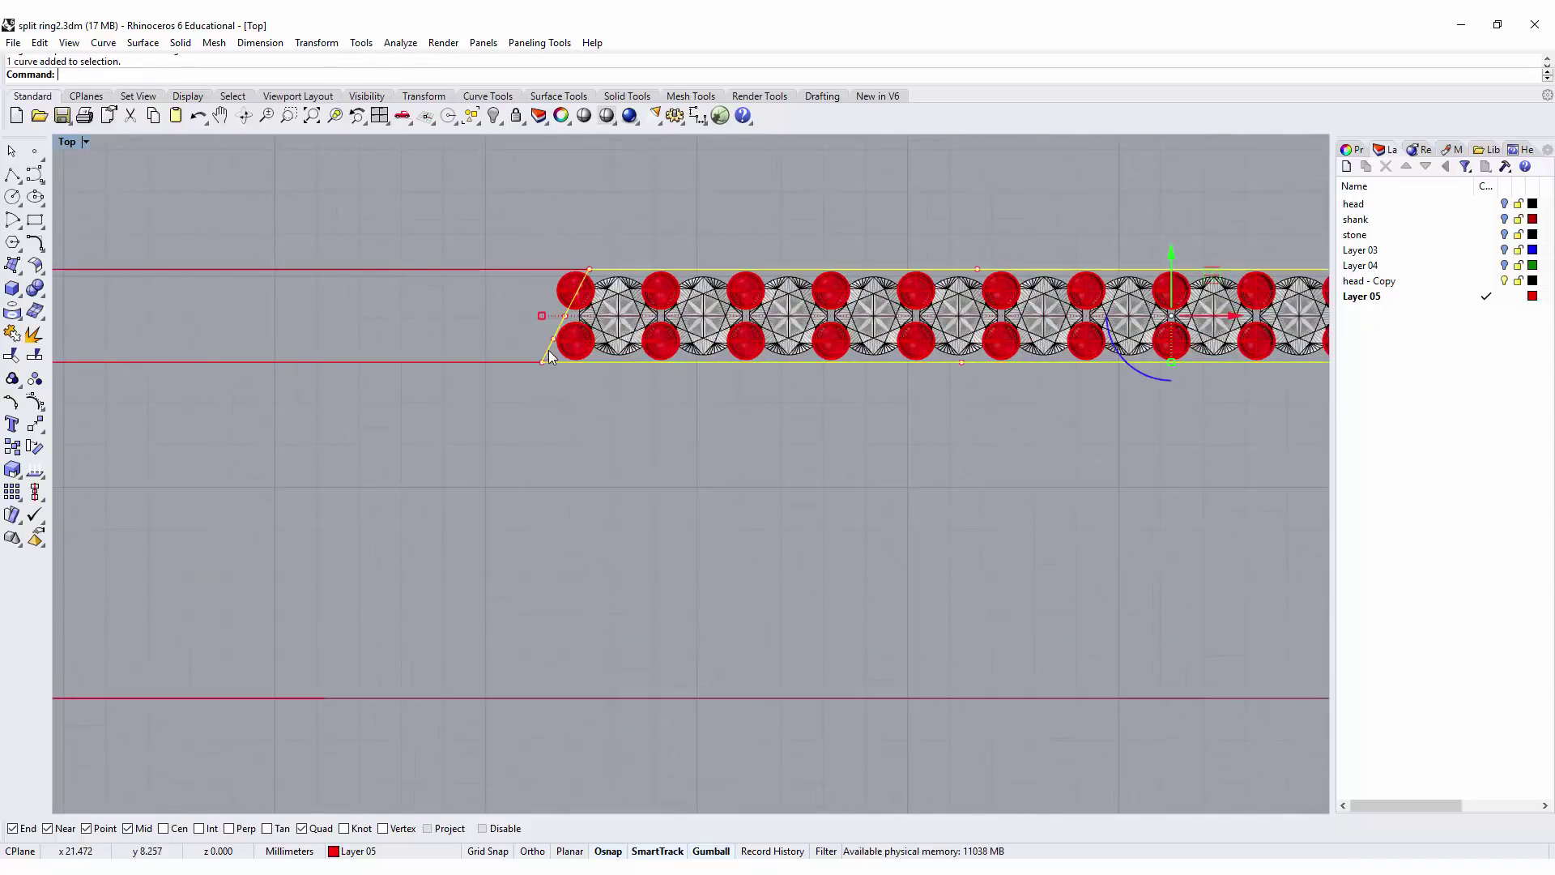
left_click(20, 276)
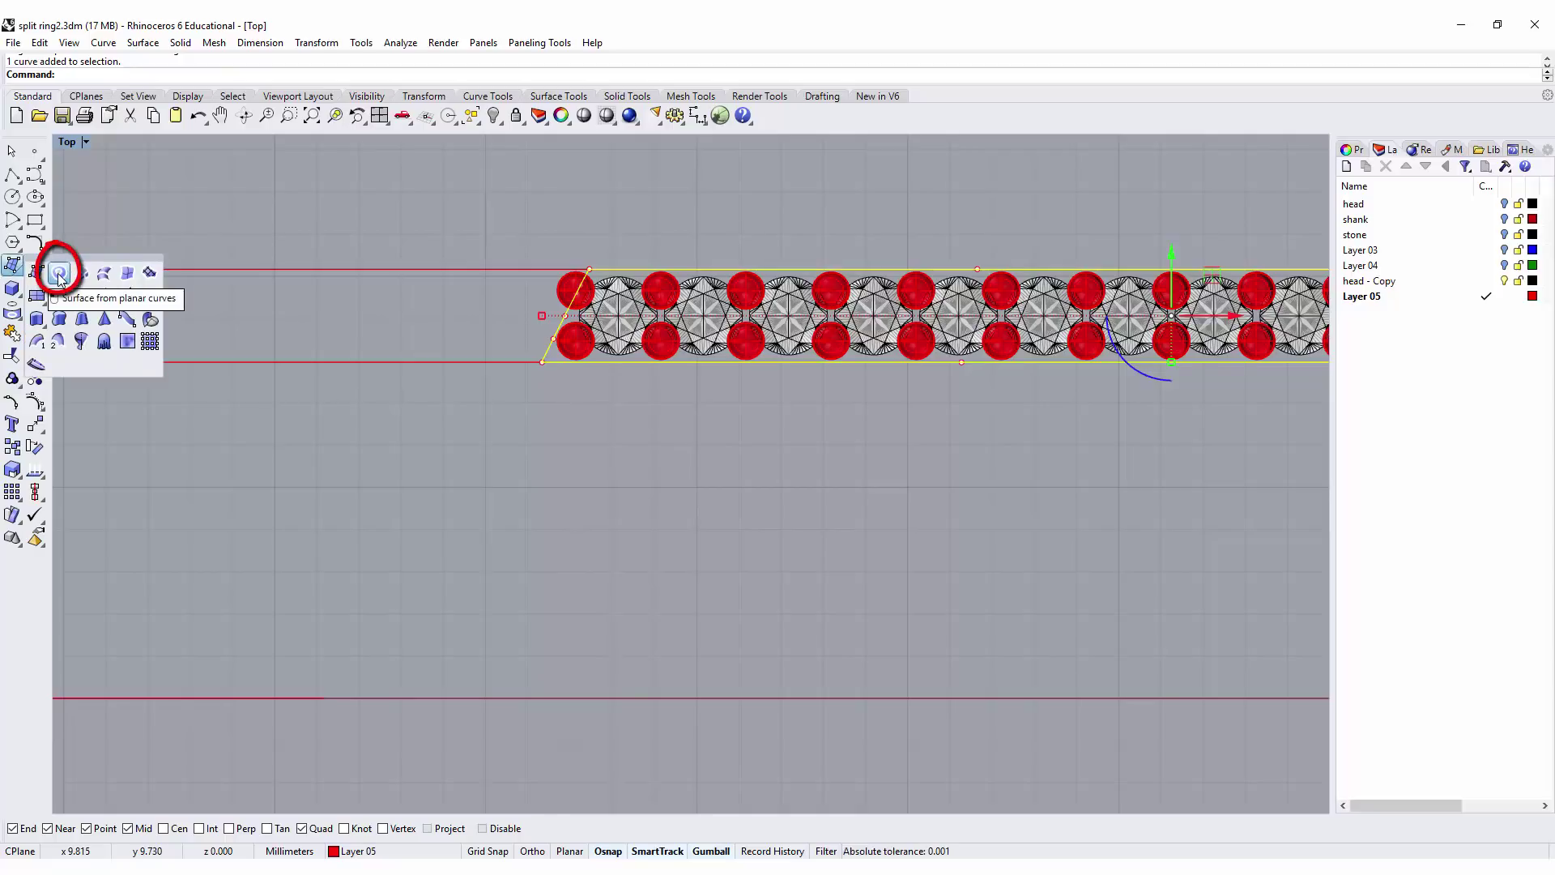
left_click(58, 274)
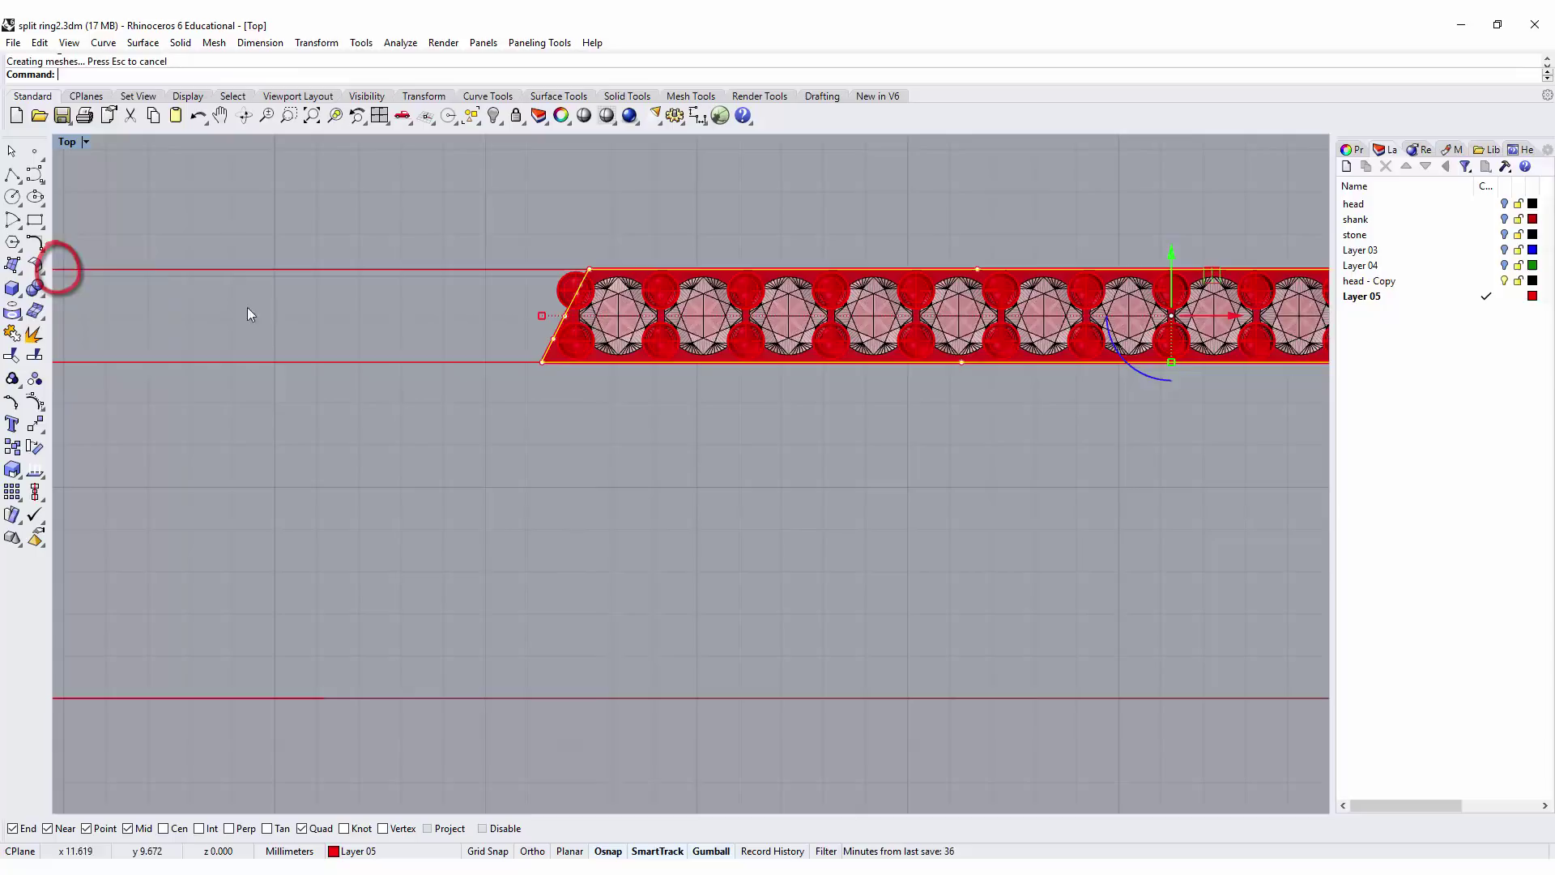
Step: Try to flow the grouped stones and prongs from the planar surface onto the curved shank surface in the Perspective view
scroll(527, 305, "down", 2)
double_click(67, 140)
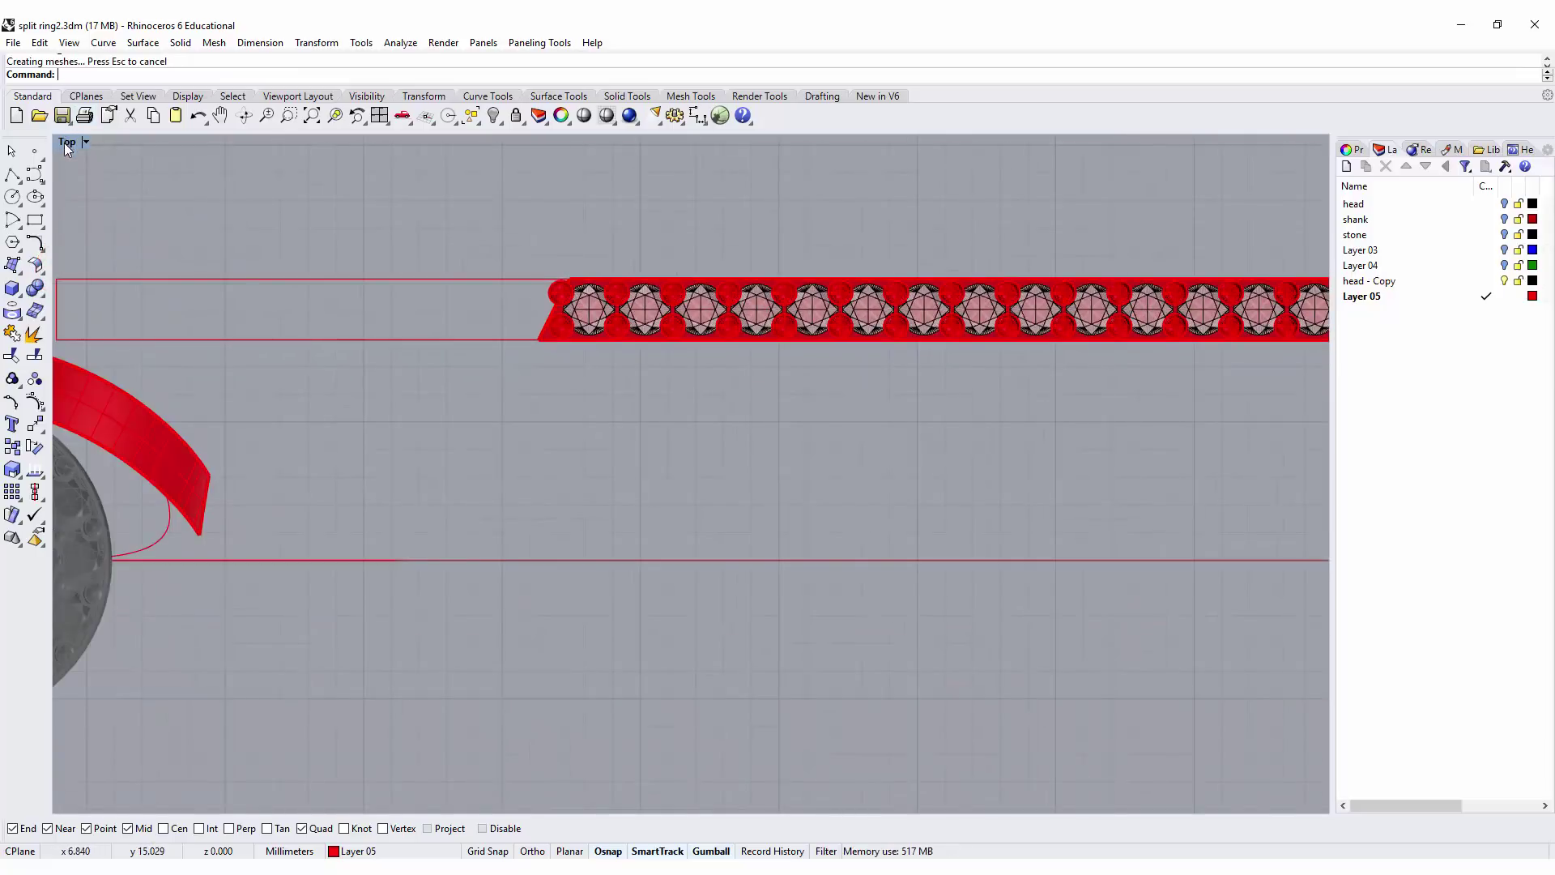
right_click_drag(1024, 261, 1210, 363)
double_click(723, 144)
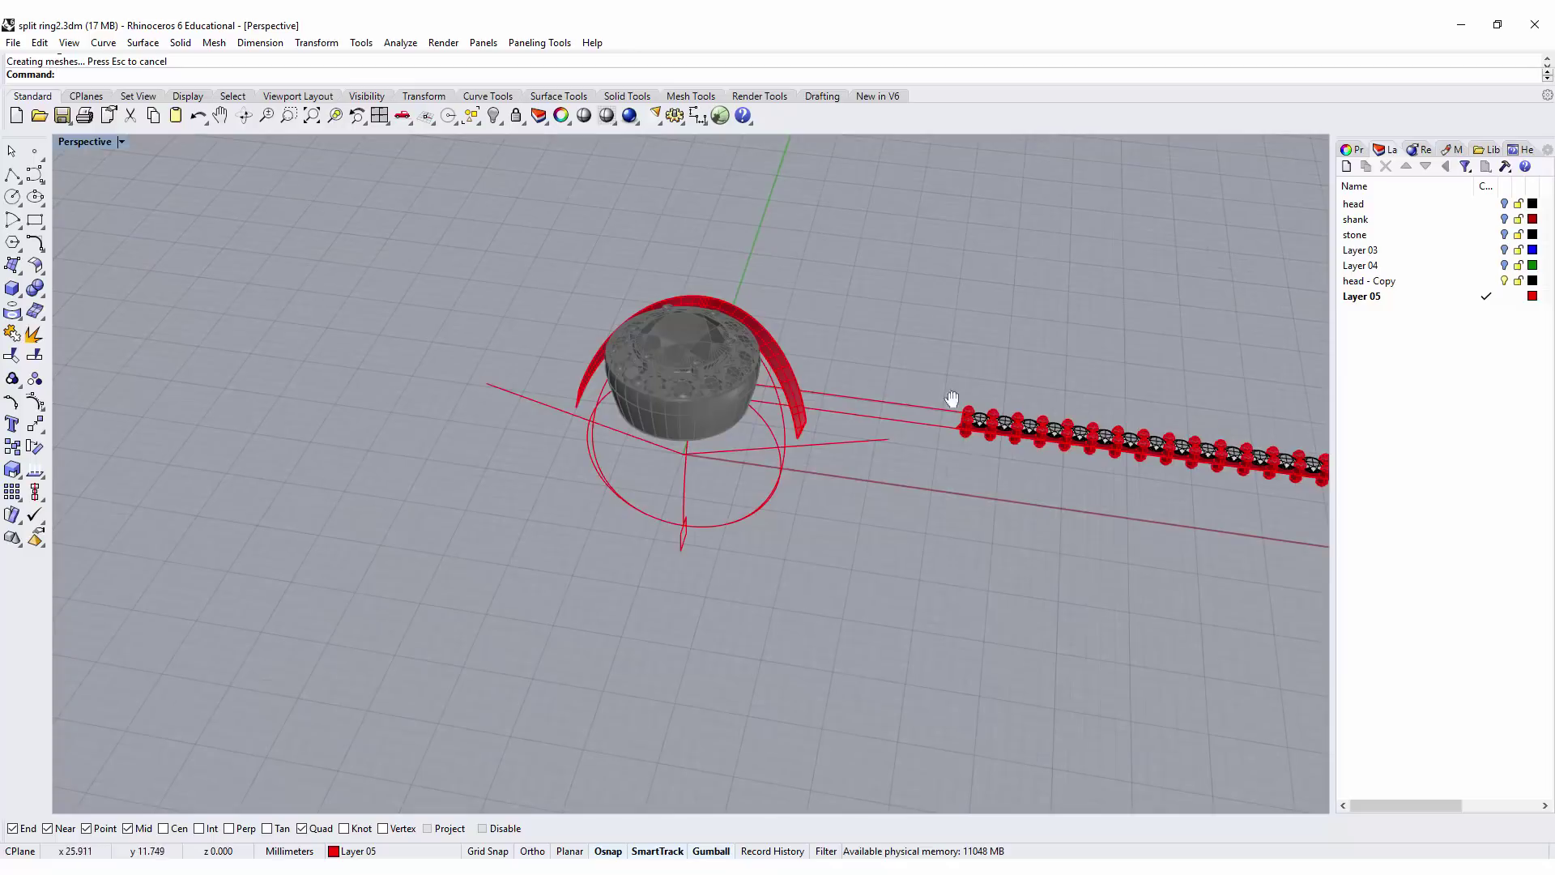
right_click_drag(951, 399, 909, 456)
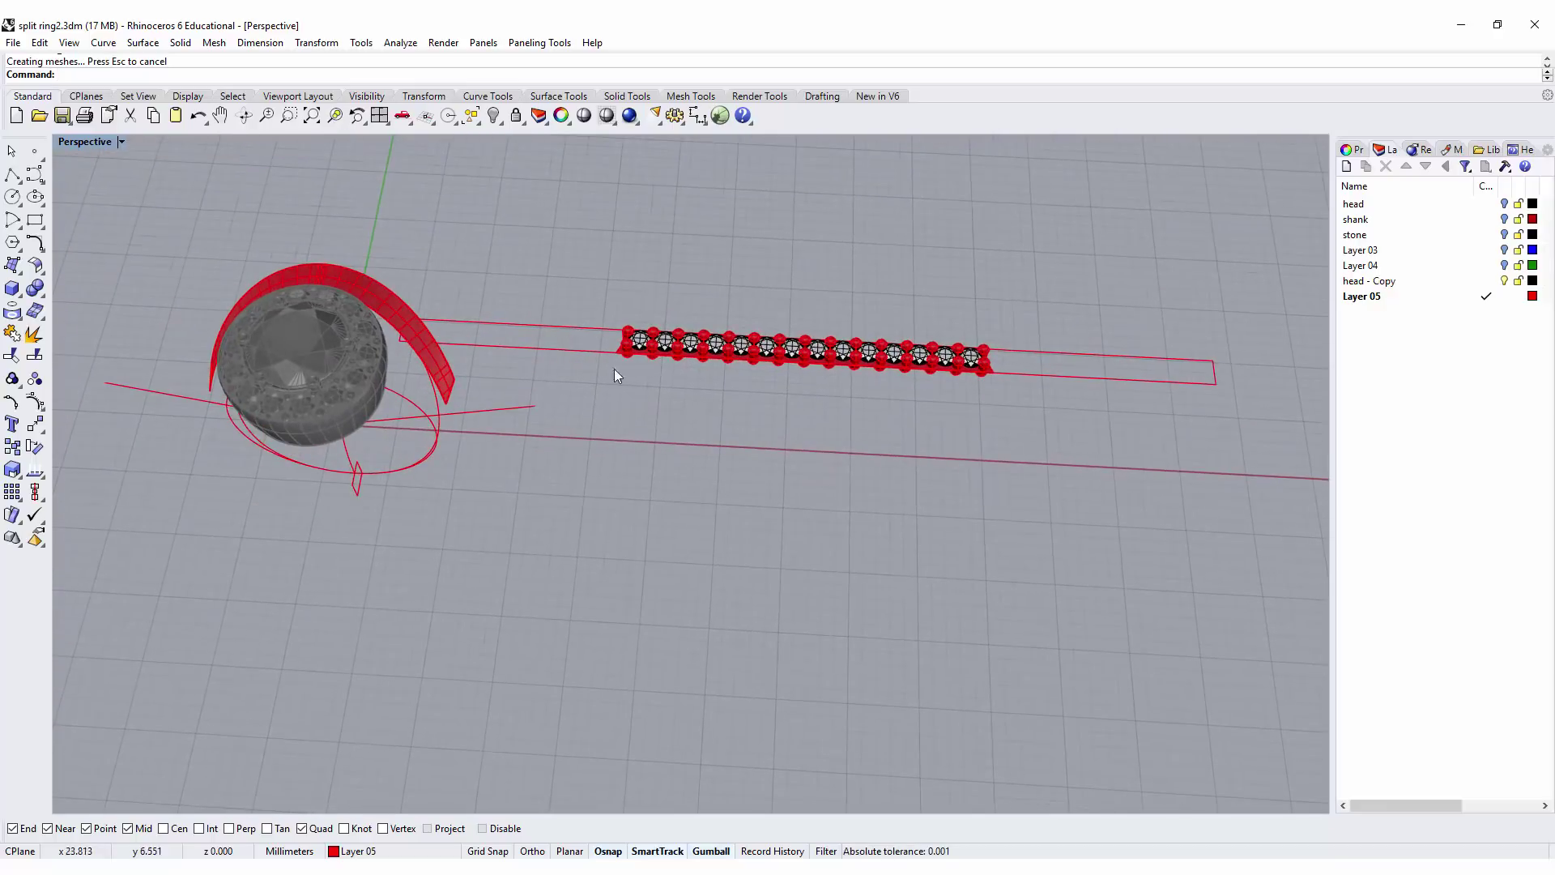
scroll(614, 375, "up", 5)
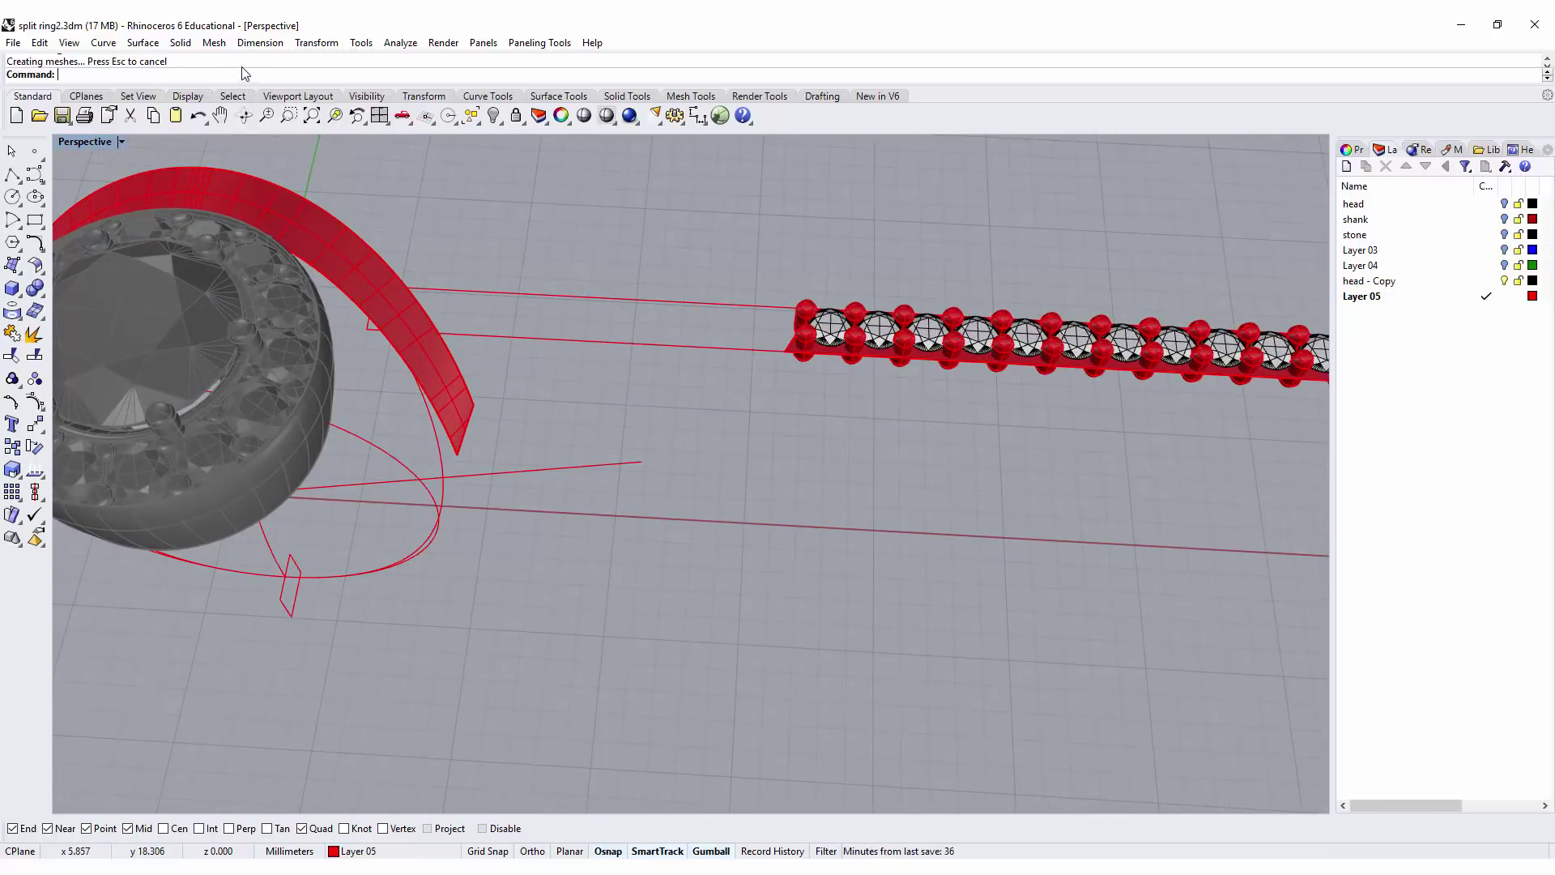
left_click(332, 45)
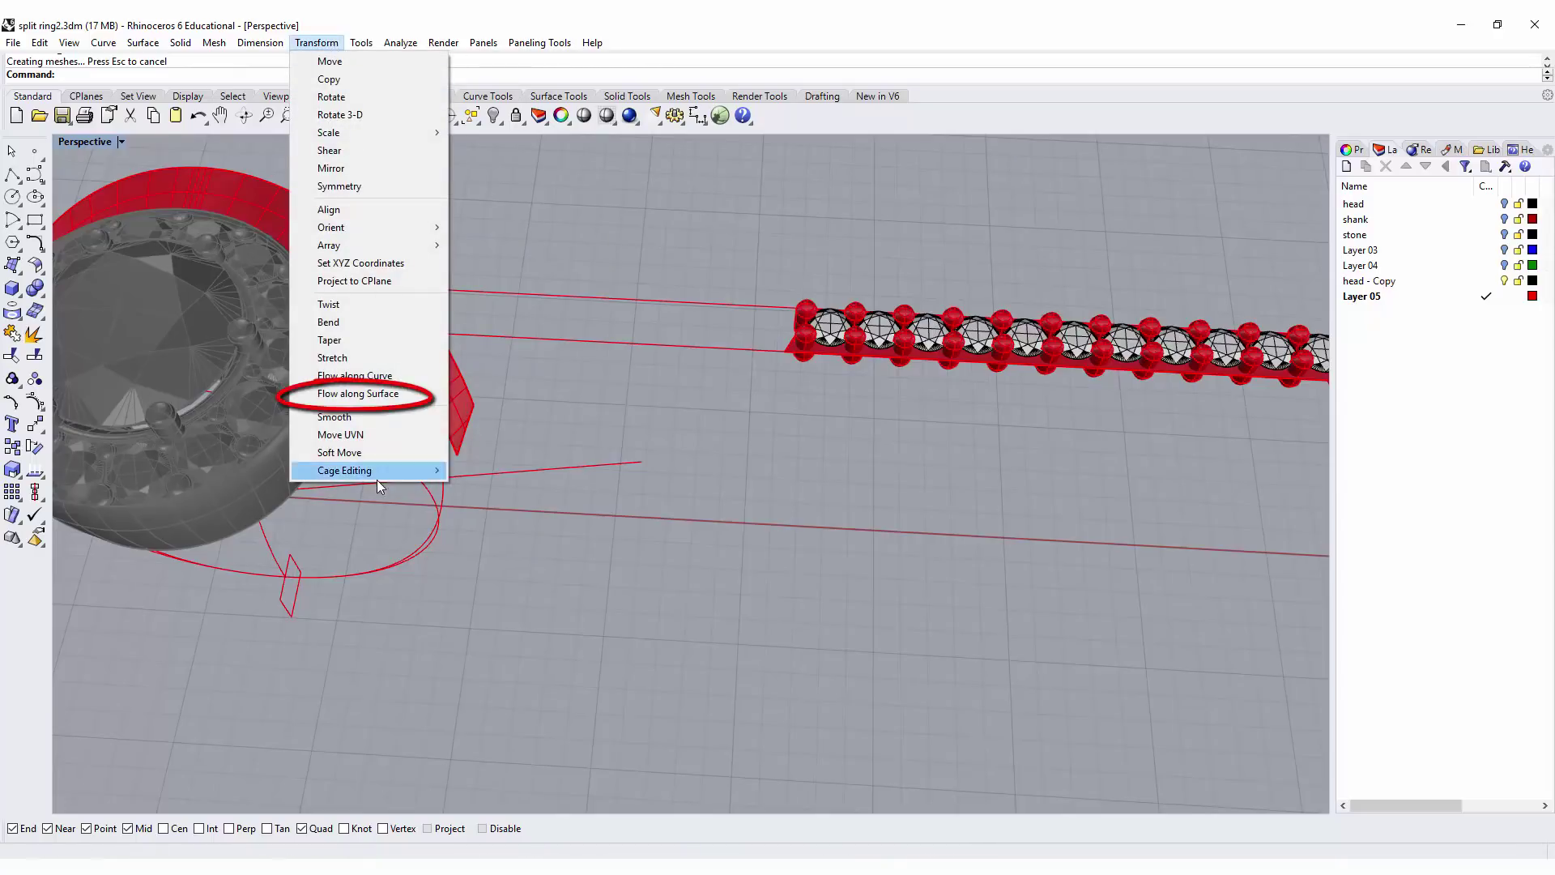
left_click(386, 396)
scroll(745, 323, "up", 3)
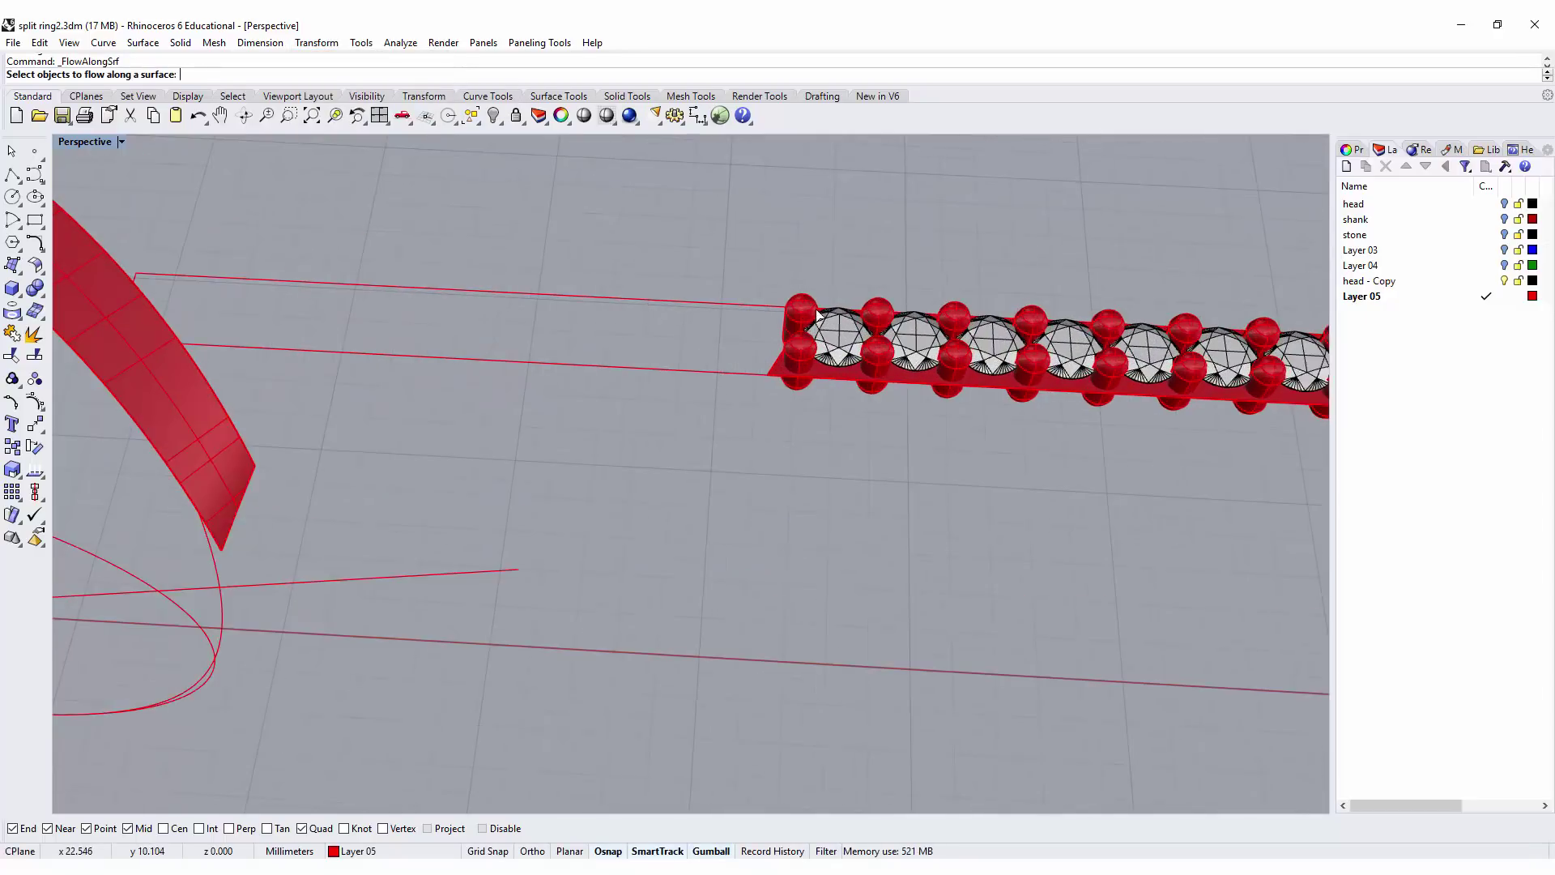
left_click(810, 300)
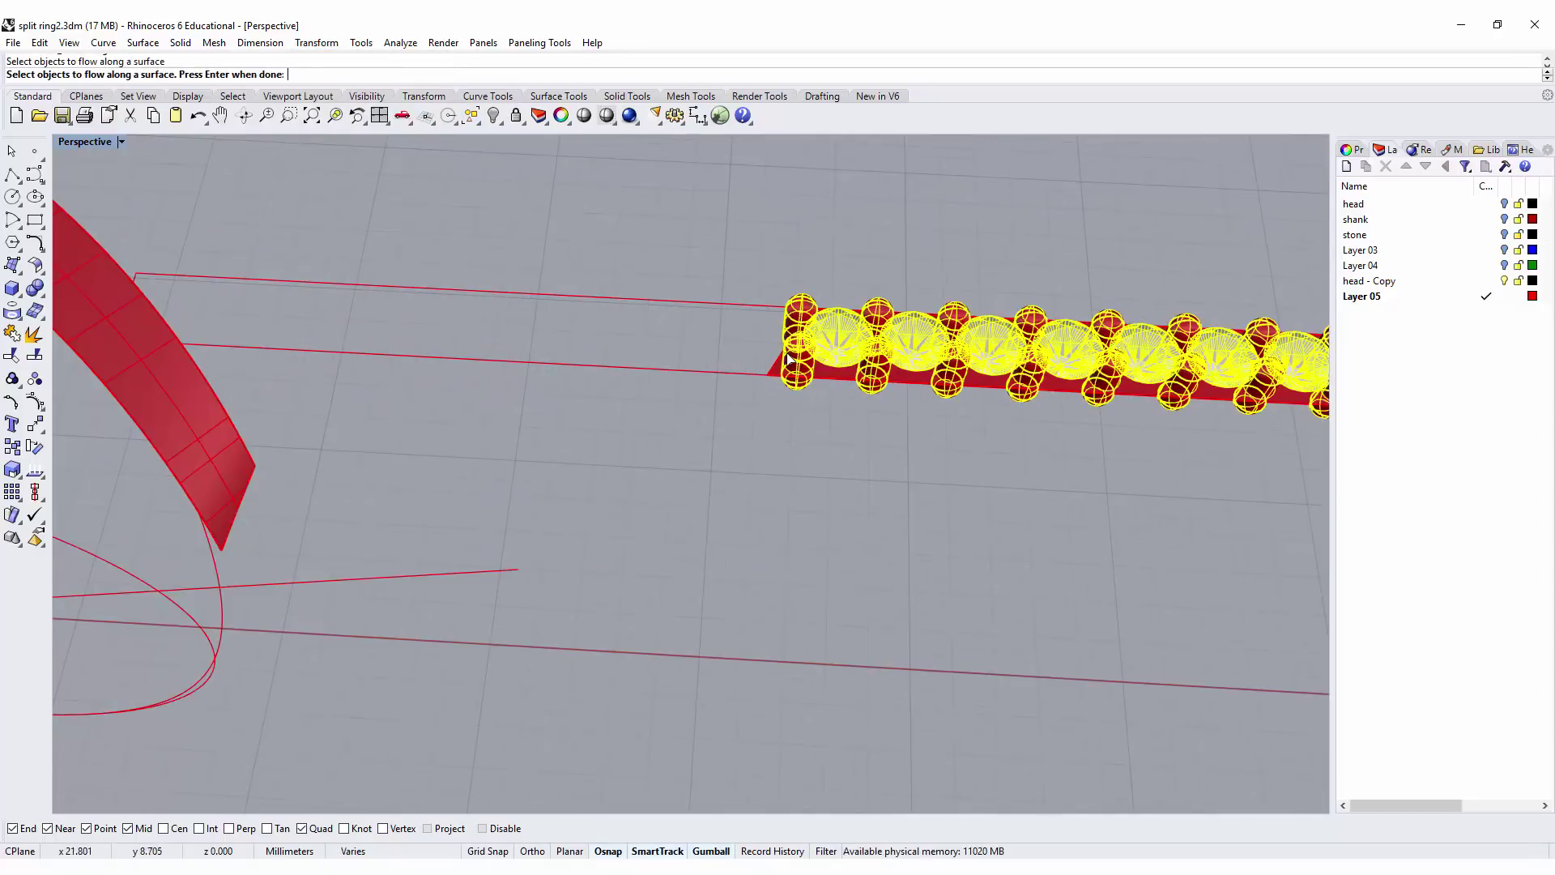
key("Return")
left_click(768, 375)
scroll(530, 333, "down", 3)
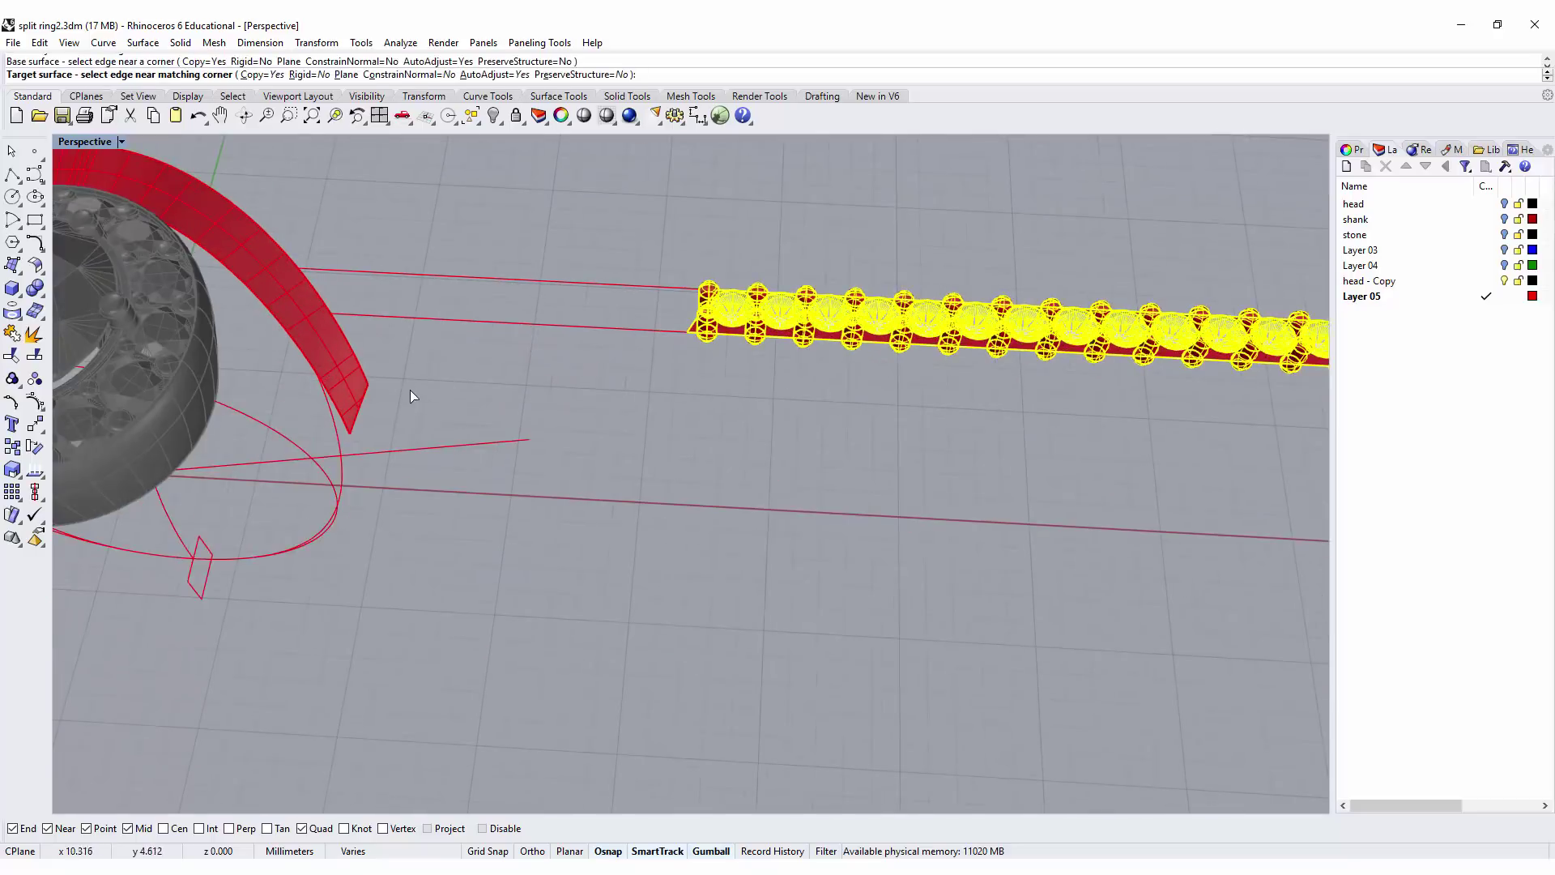
scroll(420, 387, "down", 2)
right_click_drag(440, 433, 1025, 395)
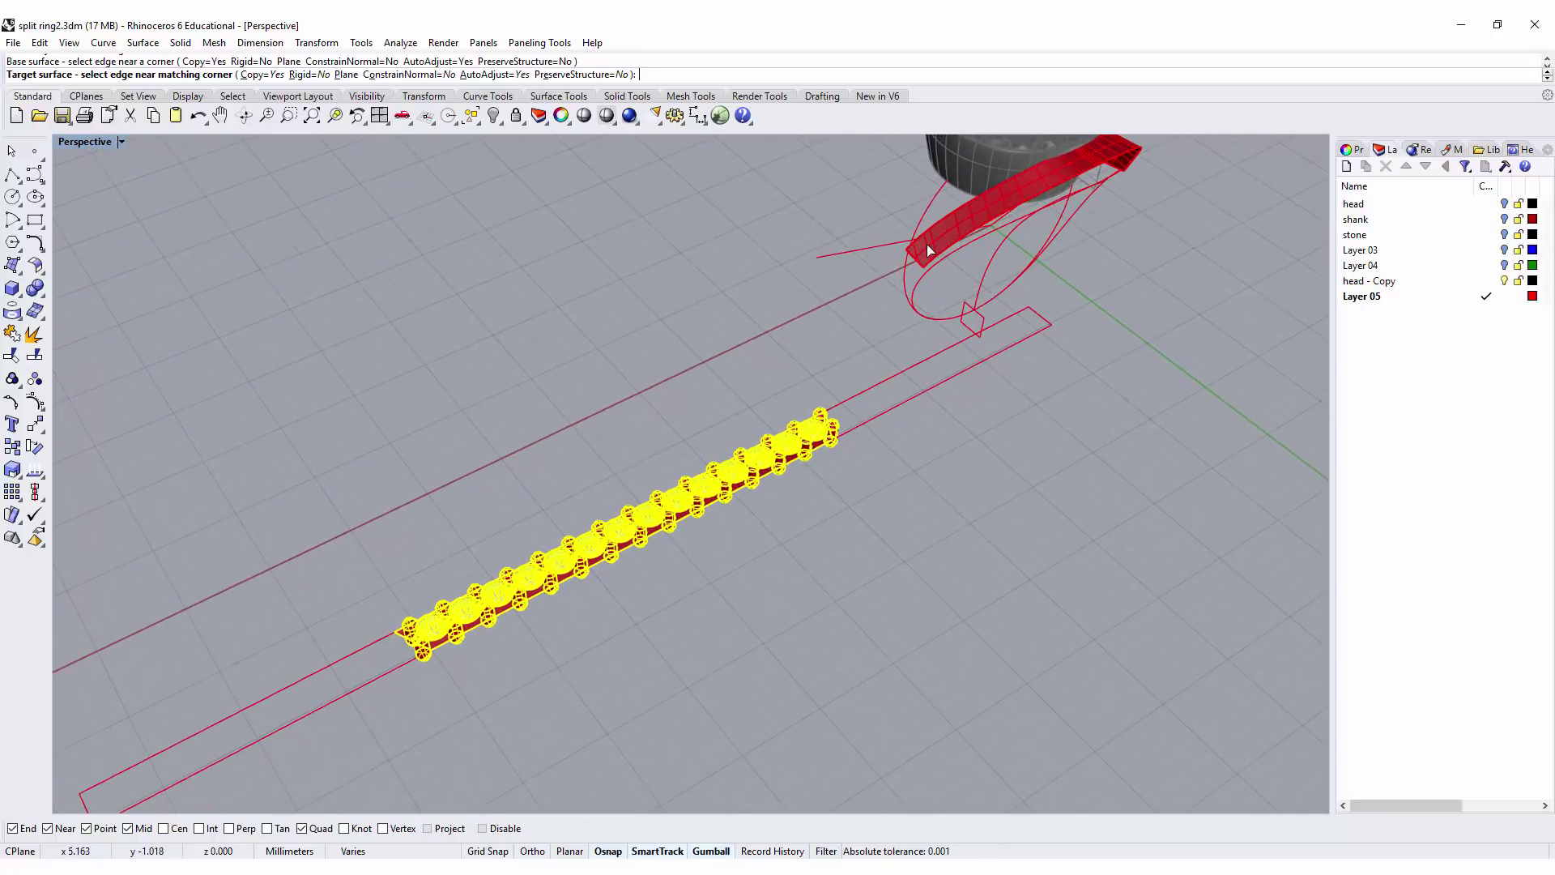
scroll(897, 259, "up", 3)
key("Escape")
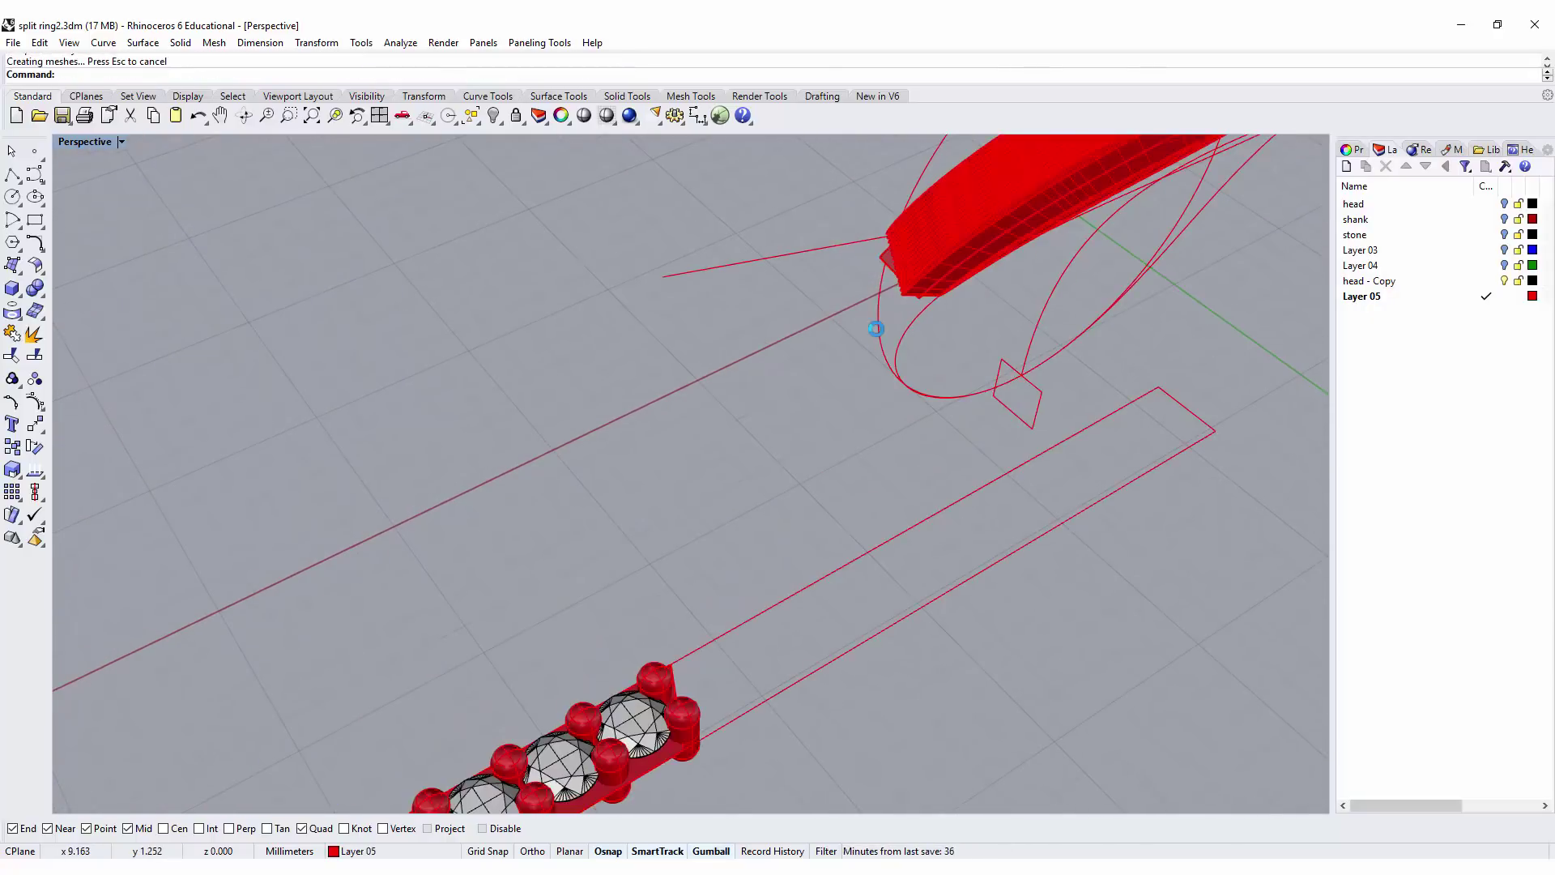
Step: Inspect the flowed stones and prongs on the shank from several angles, and undo the Flow along Surface operation
right_click_drag(876, 328, 865, 430)
scroll(912, 460, "up", 4)
scroll(865, 429, "up", 3)
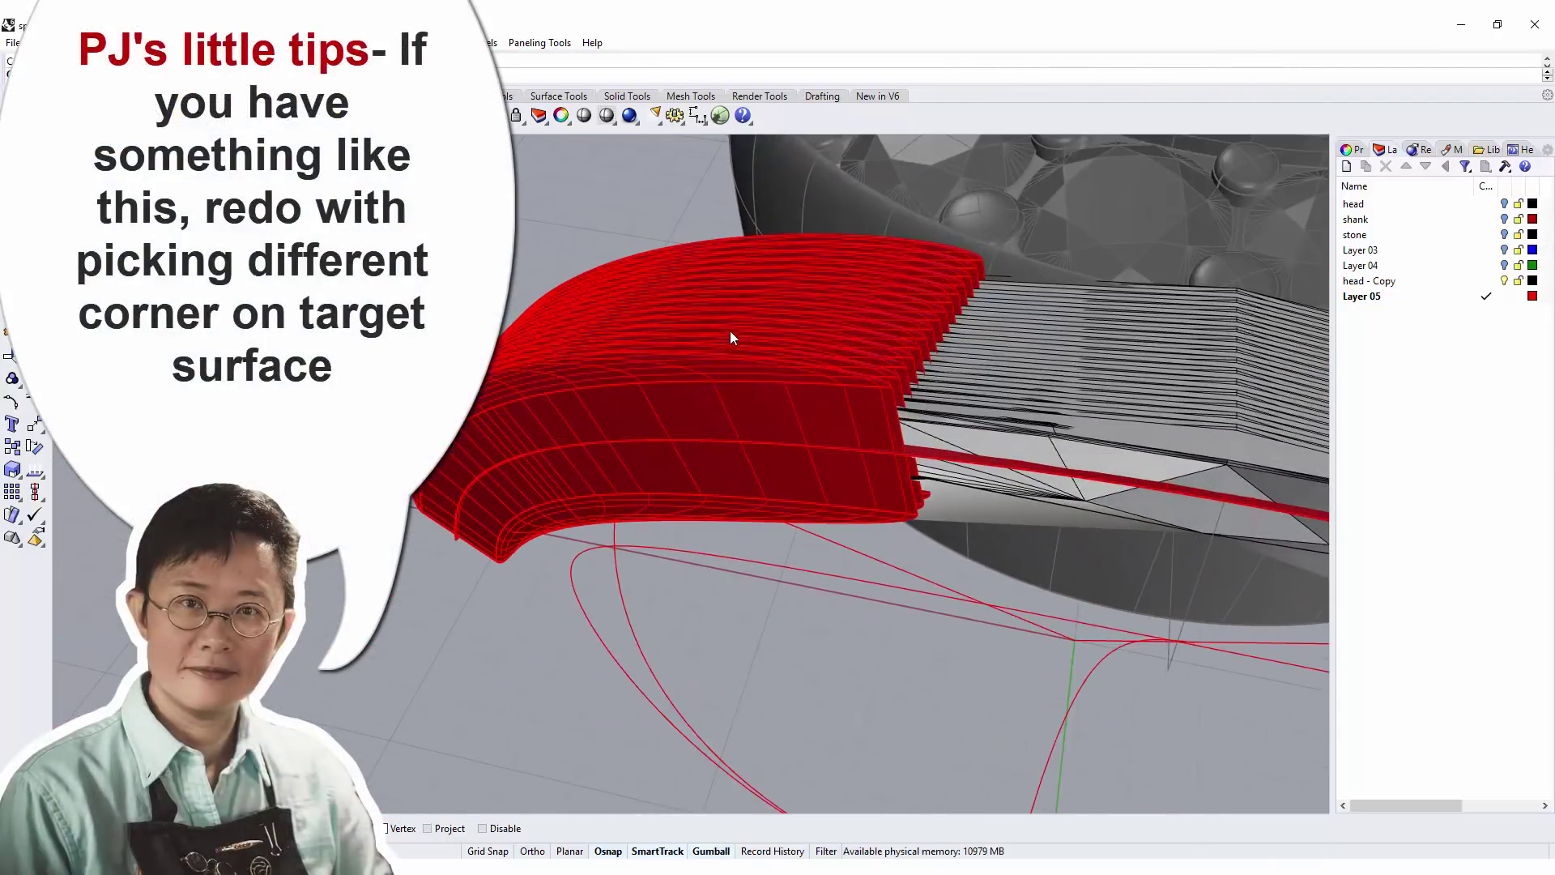
scroll(725, 408, "down", 3)
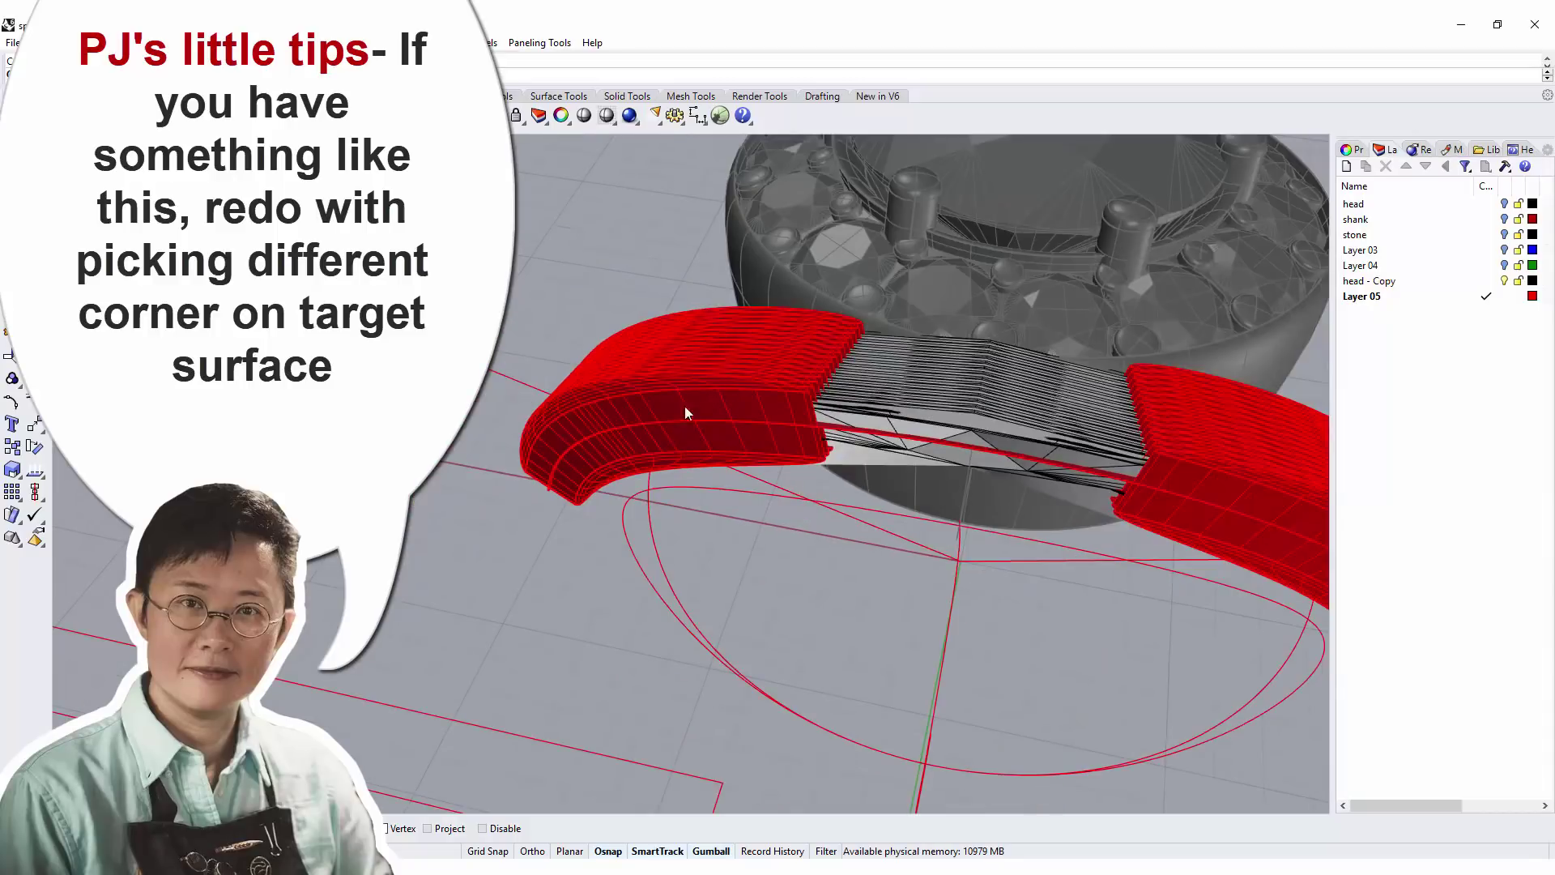
scroll(677, 402, "down", 3)
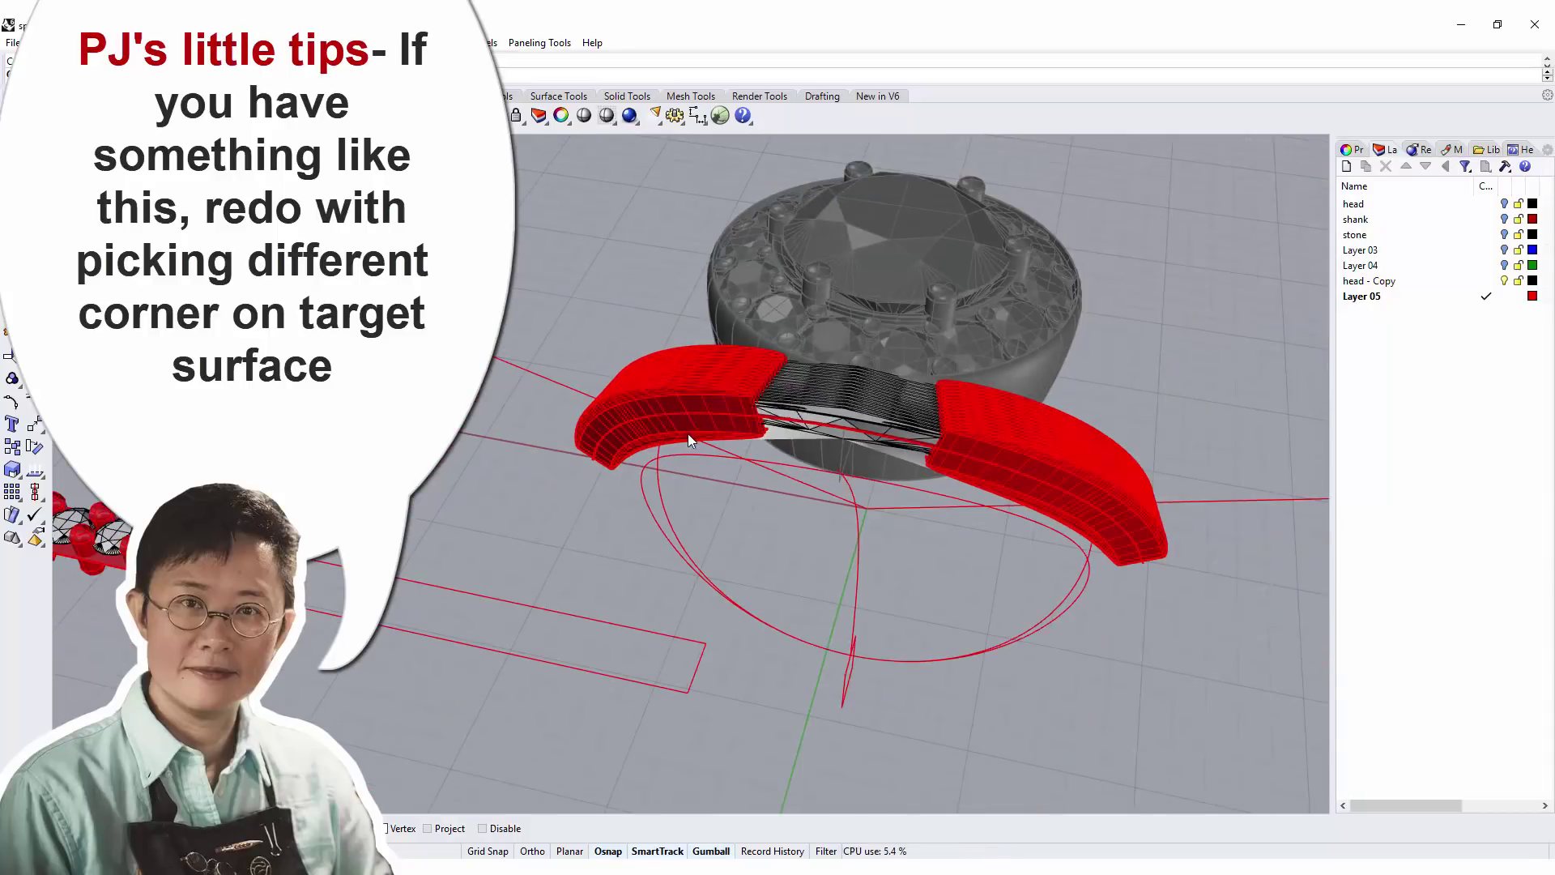
right_click_drag(620, 468, 348, 576, "shift")
key("ctrl+z")
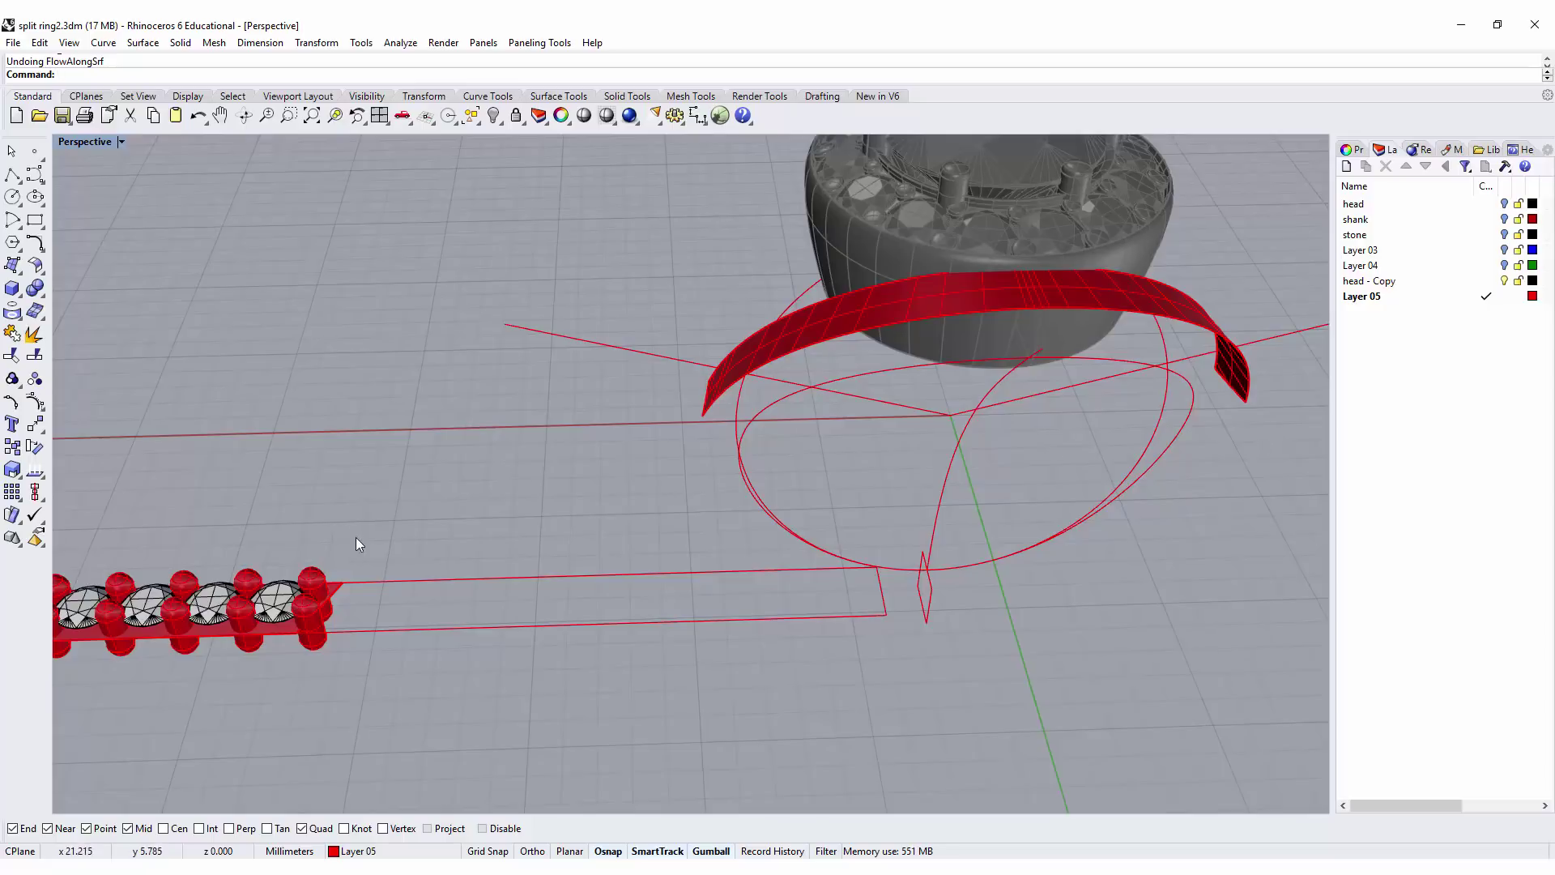
Step: Flow the grouped stones and prongs onto the curved shank surface, picking matching corners at the ends of the base and target surfaces nearest each other
key("Return")
left_click(285, 605)
key("Return")
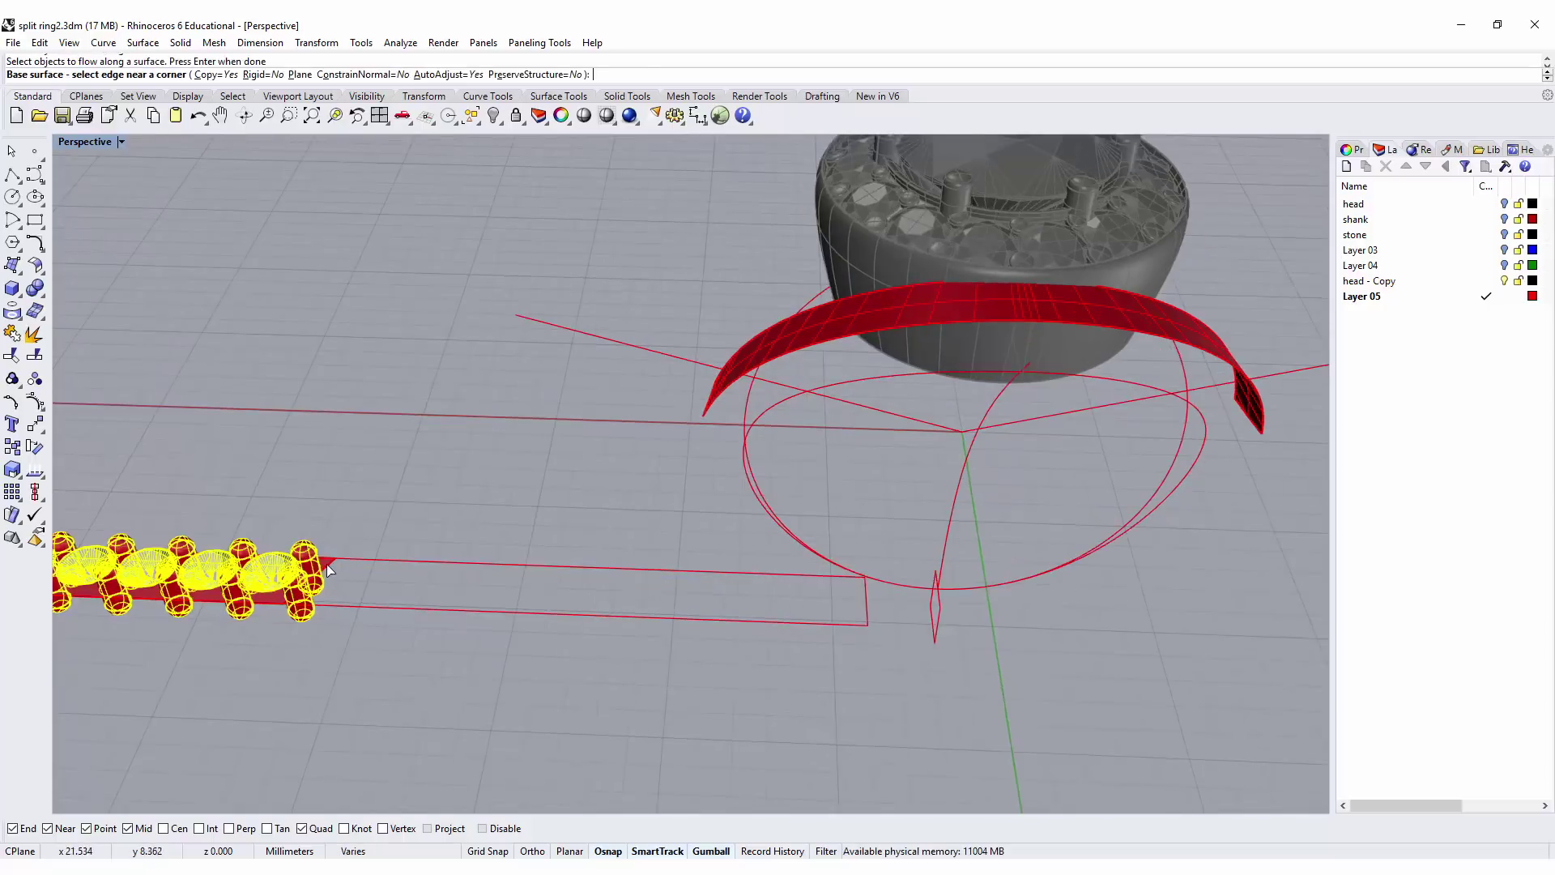
left_click(405, 559)
left_click(695, 429)
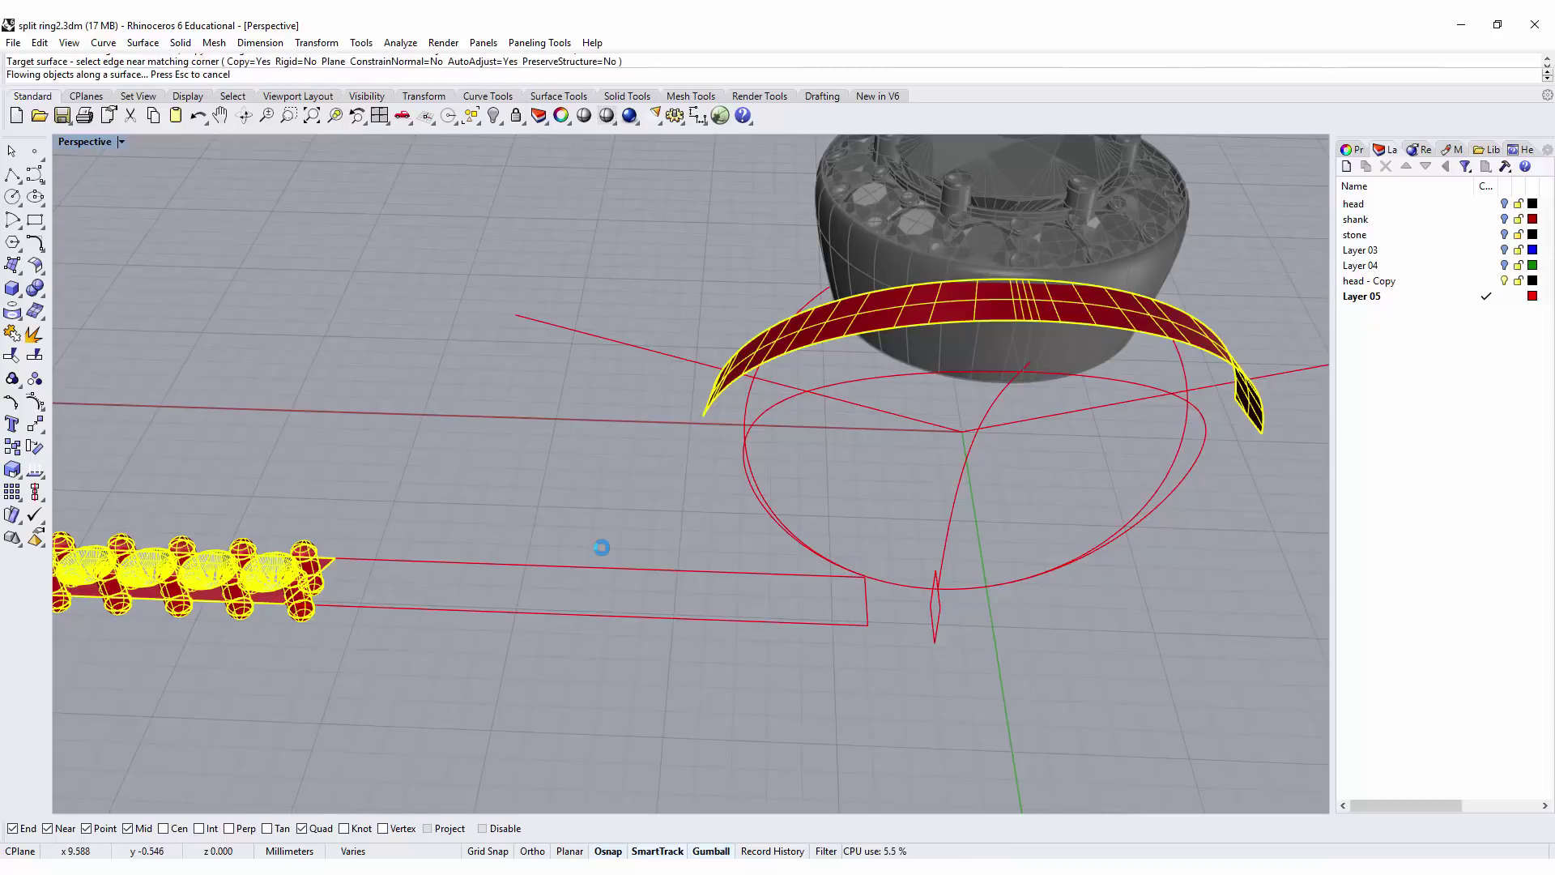
Step: Delete the curved shank surface lying beneath the flowed stones and prongs
right_click_drag(601, 540, 1317, 319)
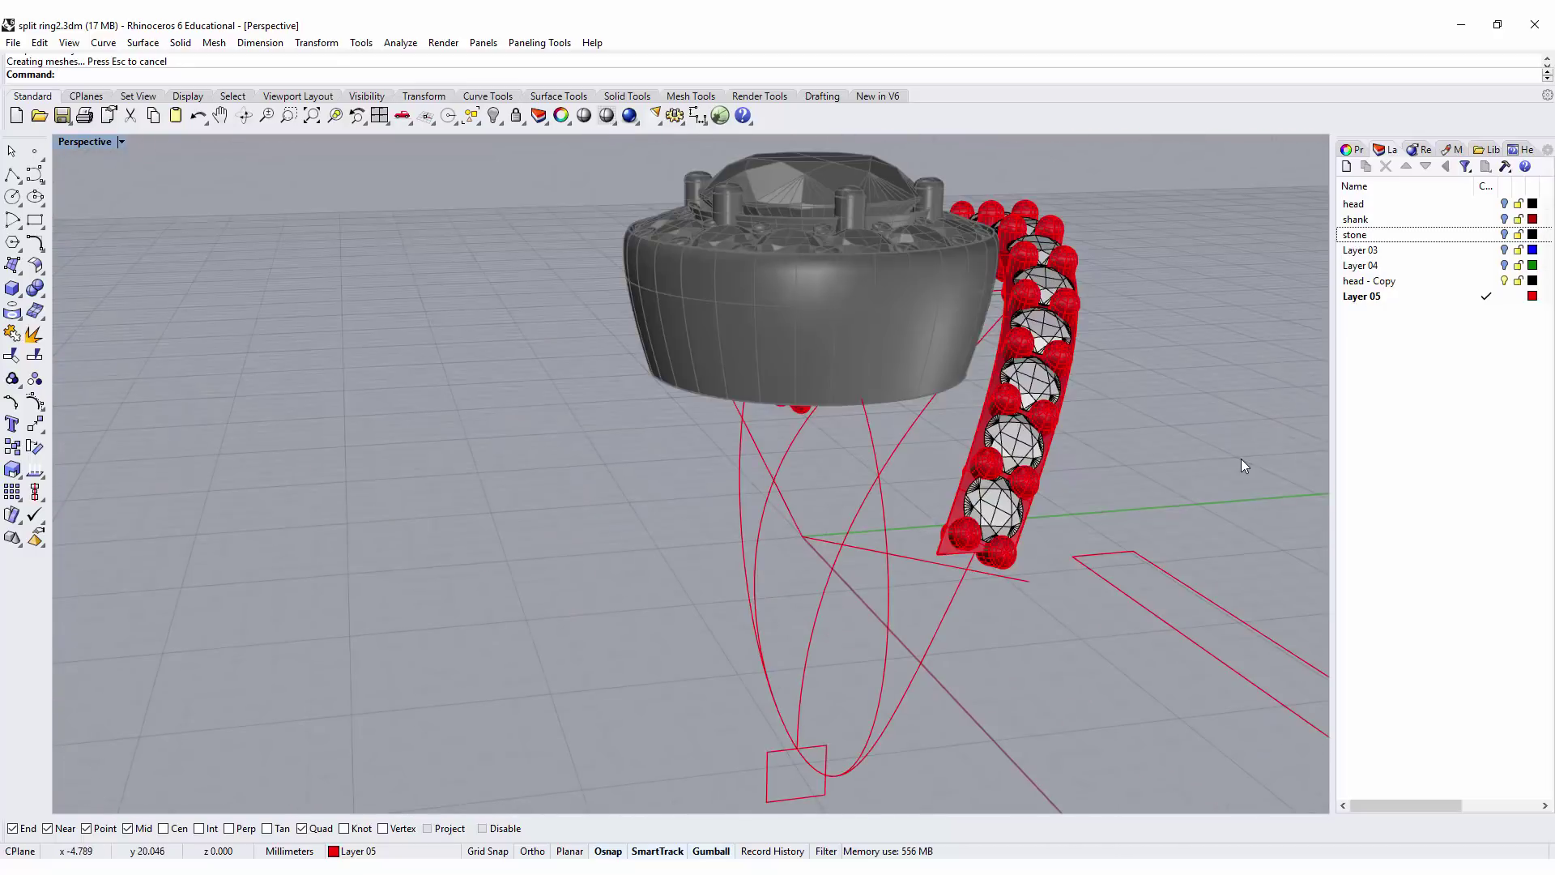
scroll(972, 494, "up", 3)
left_click(961, 503)
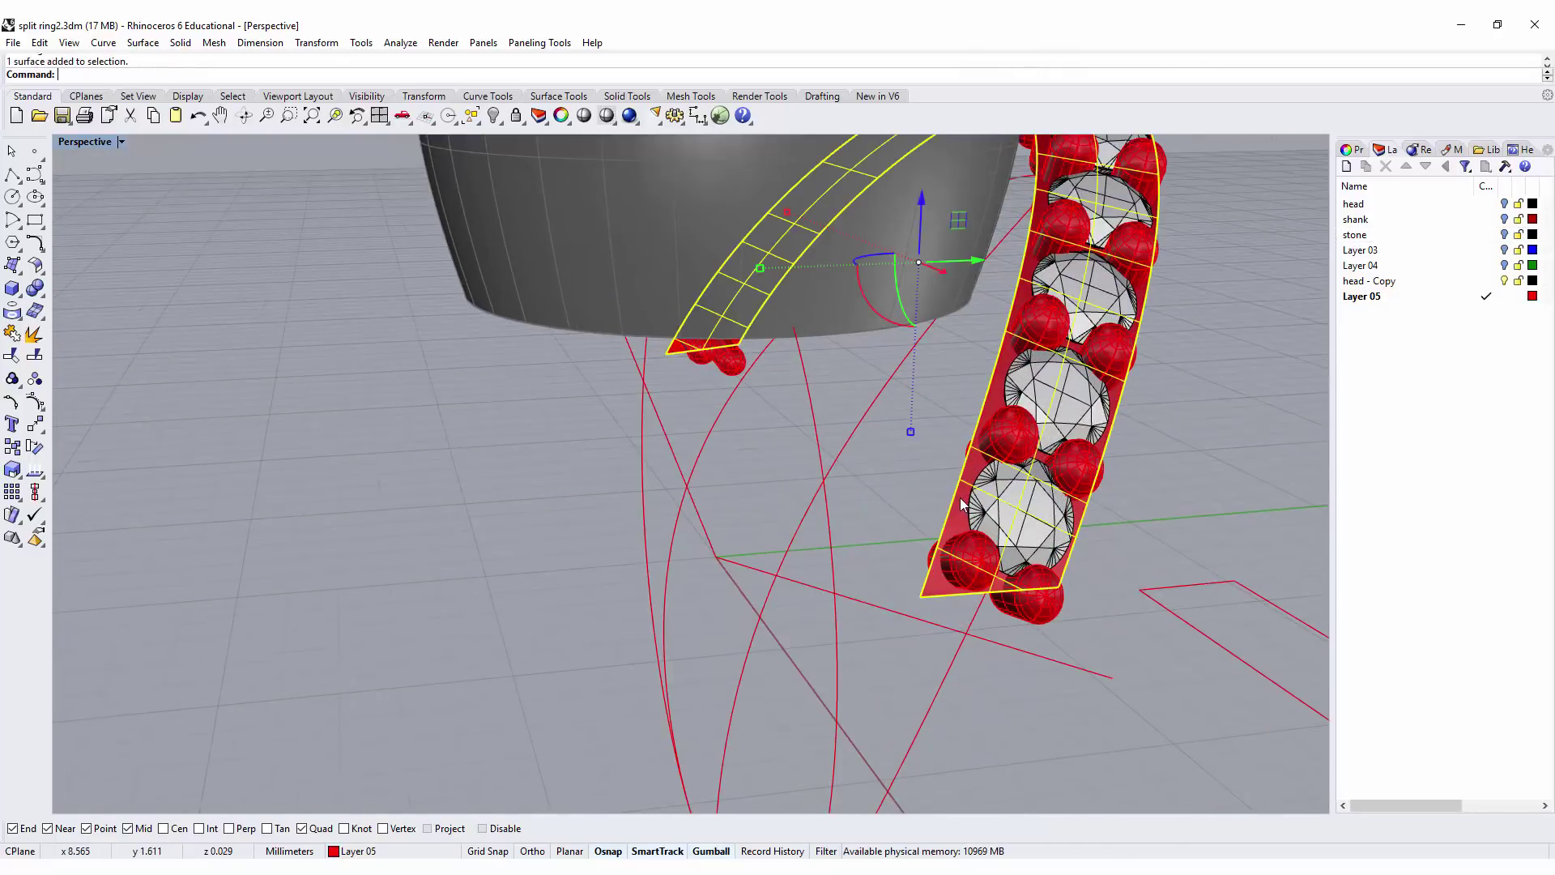
key("Delete")
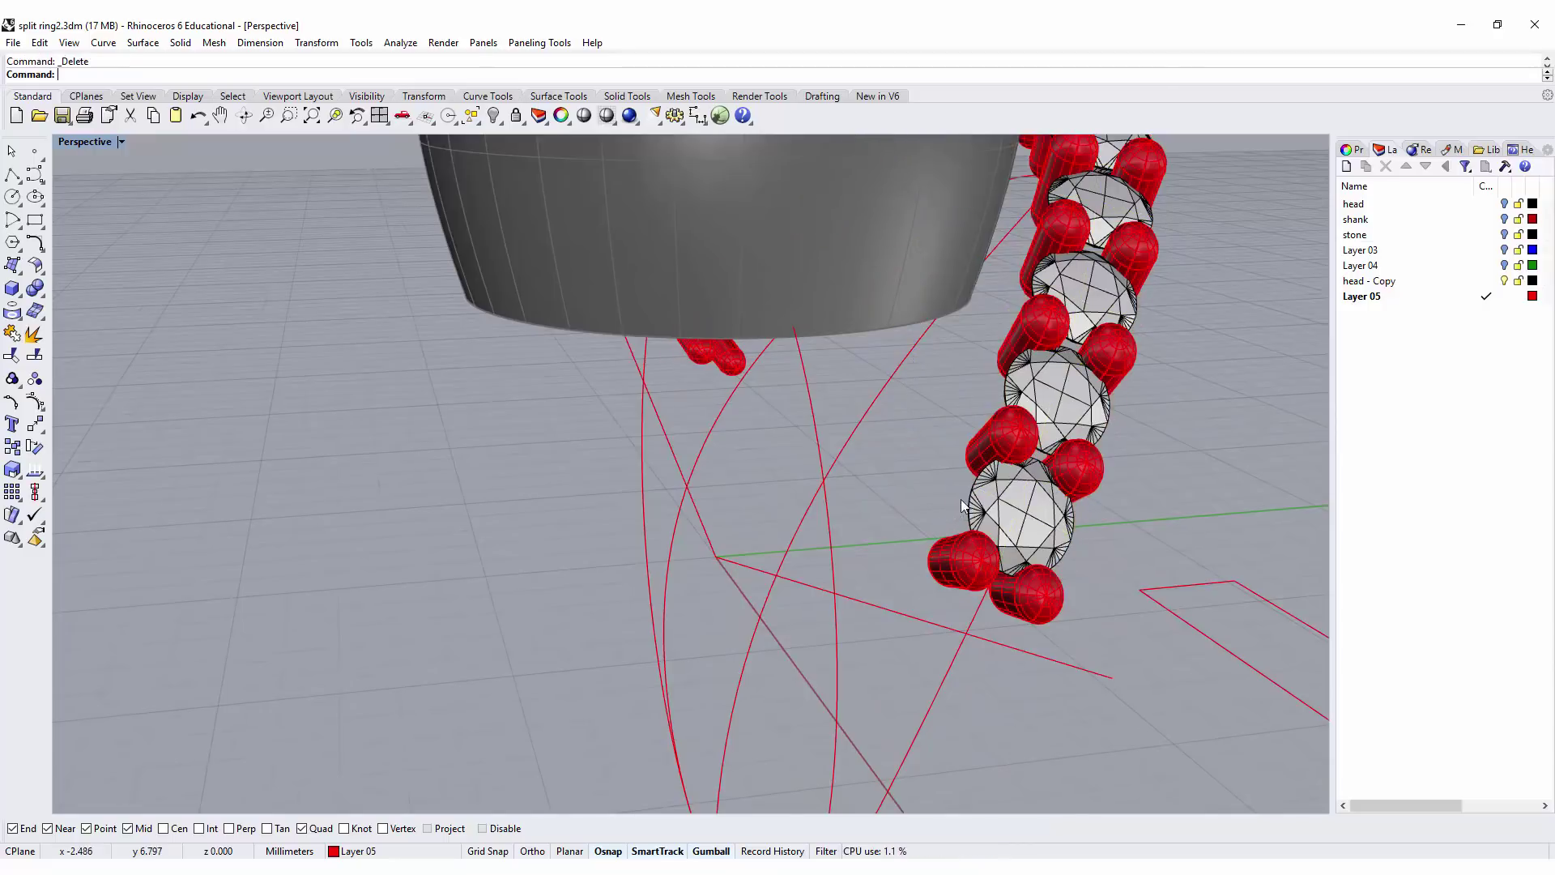
Step: Move the flowed stones and prongs onto a newly created layer and hide that layer
scroll(988, 490, "down", 3)
right_click_drag(989, 488, 1103, 486)
left_click(1100, 391)
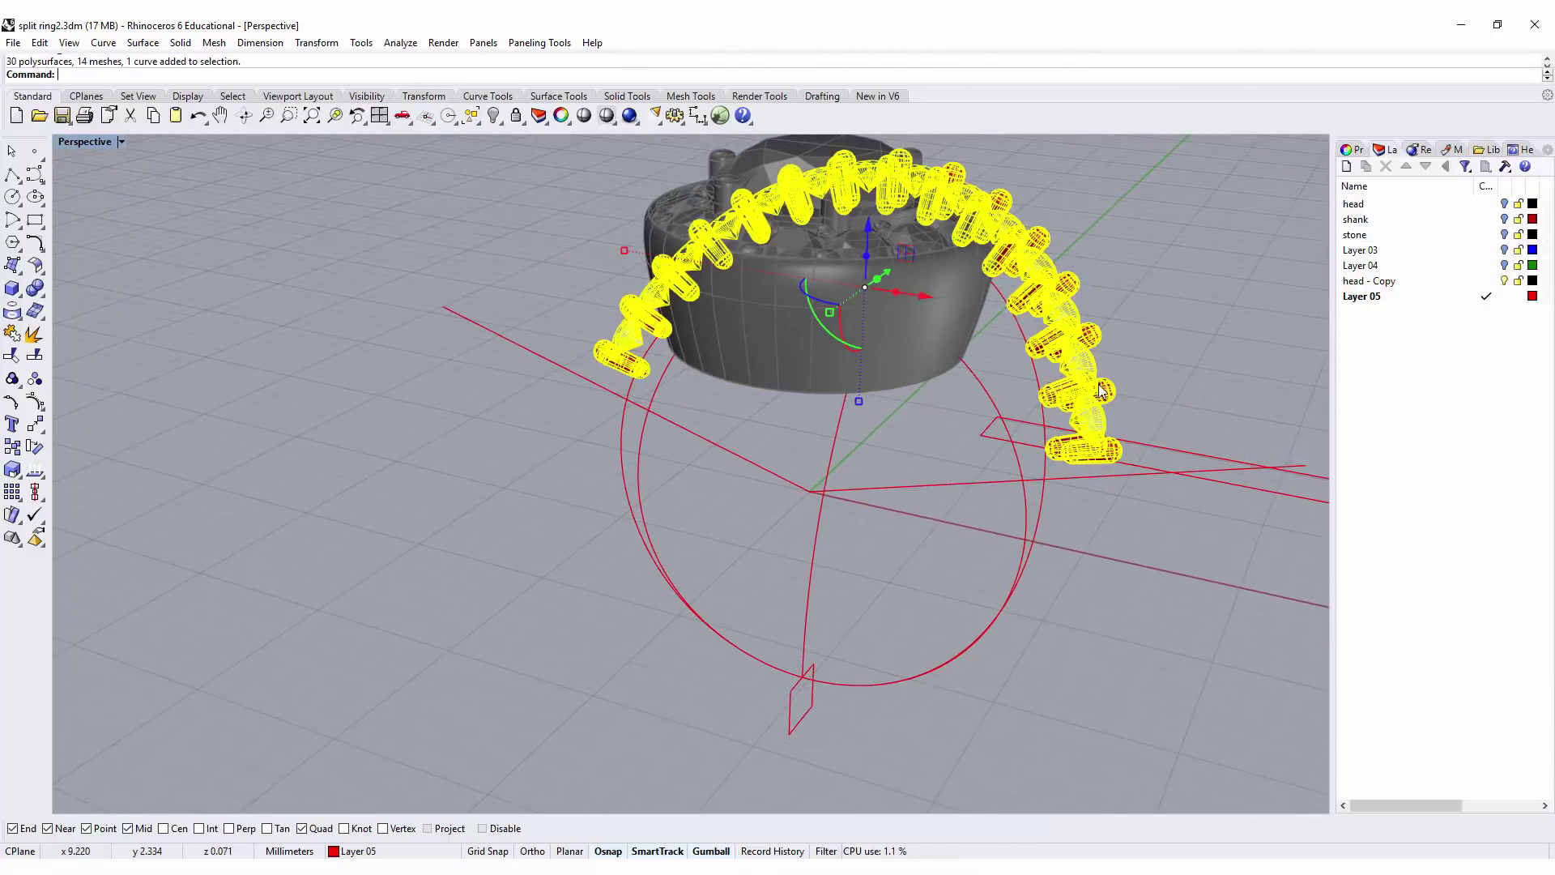
left_click(1346, 167)
right_click(1436, 302)
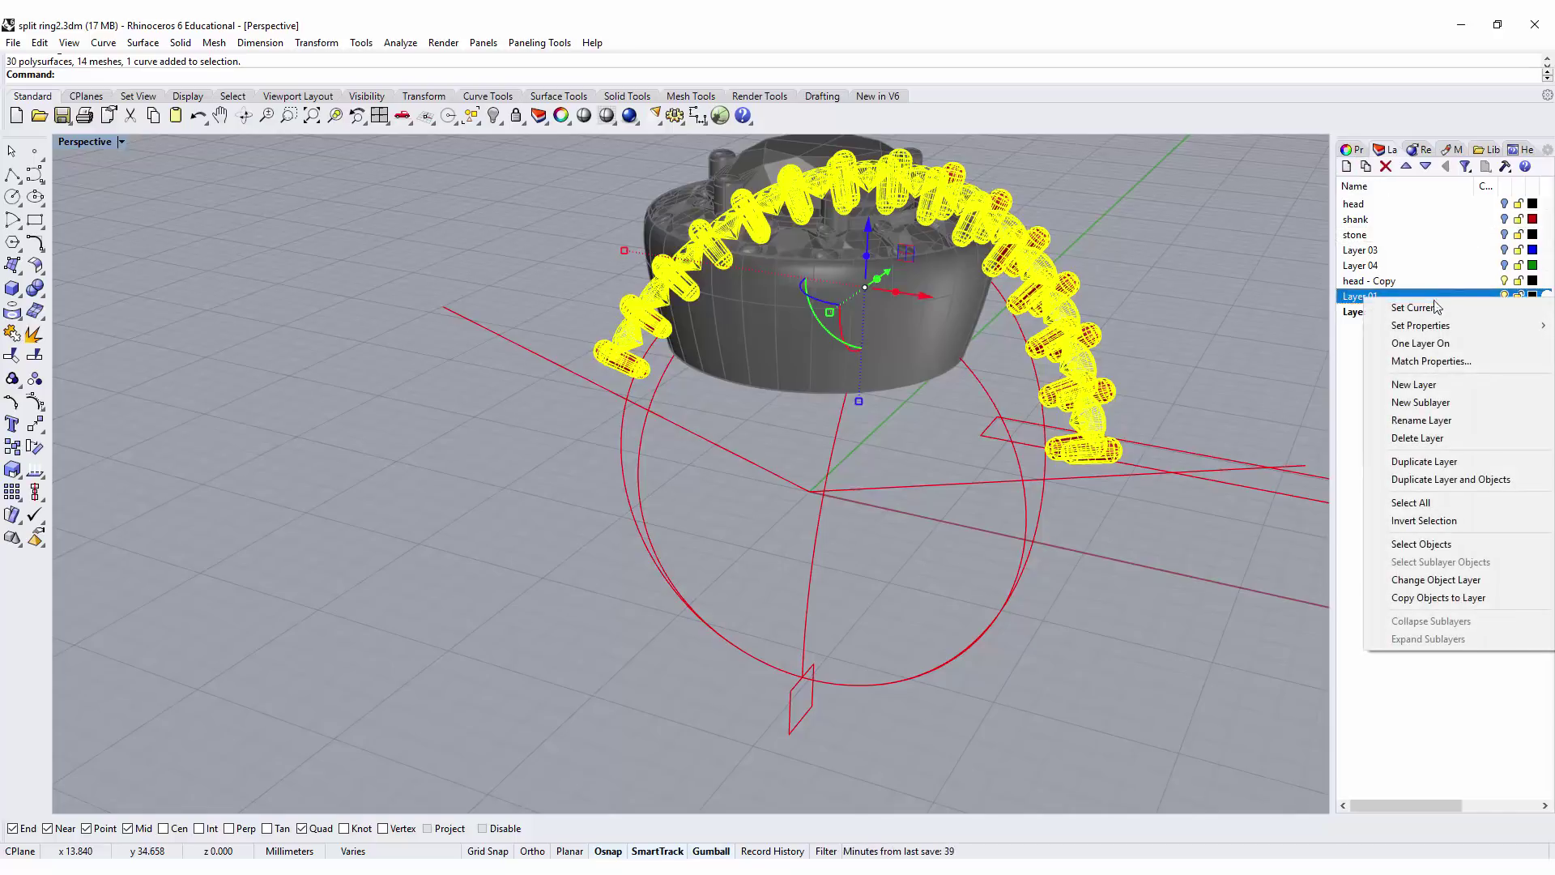
left_click(1466, 580)
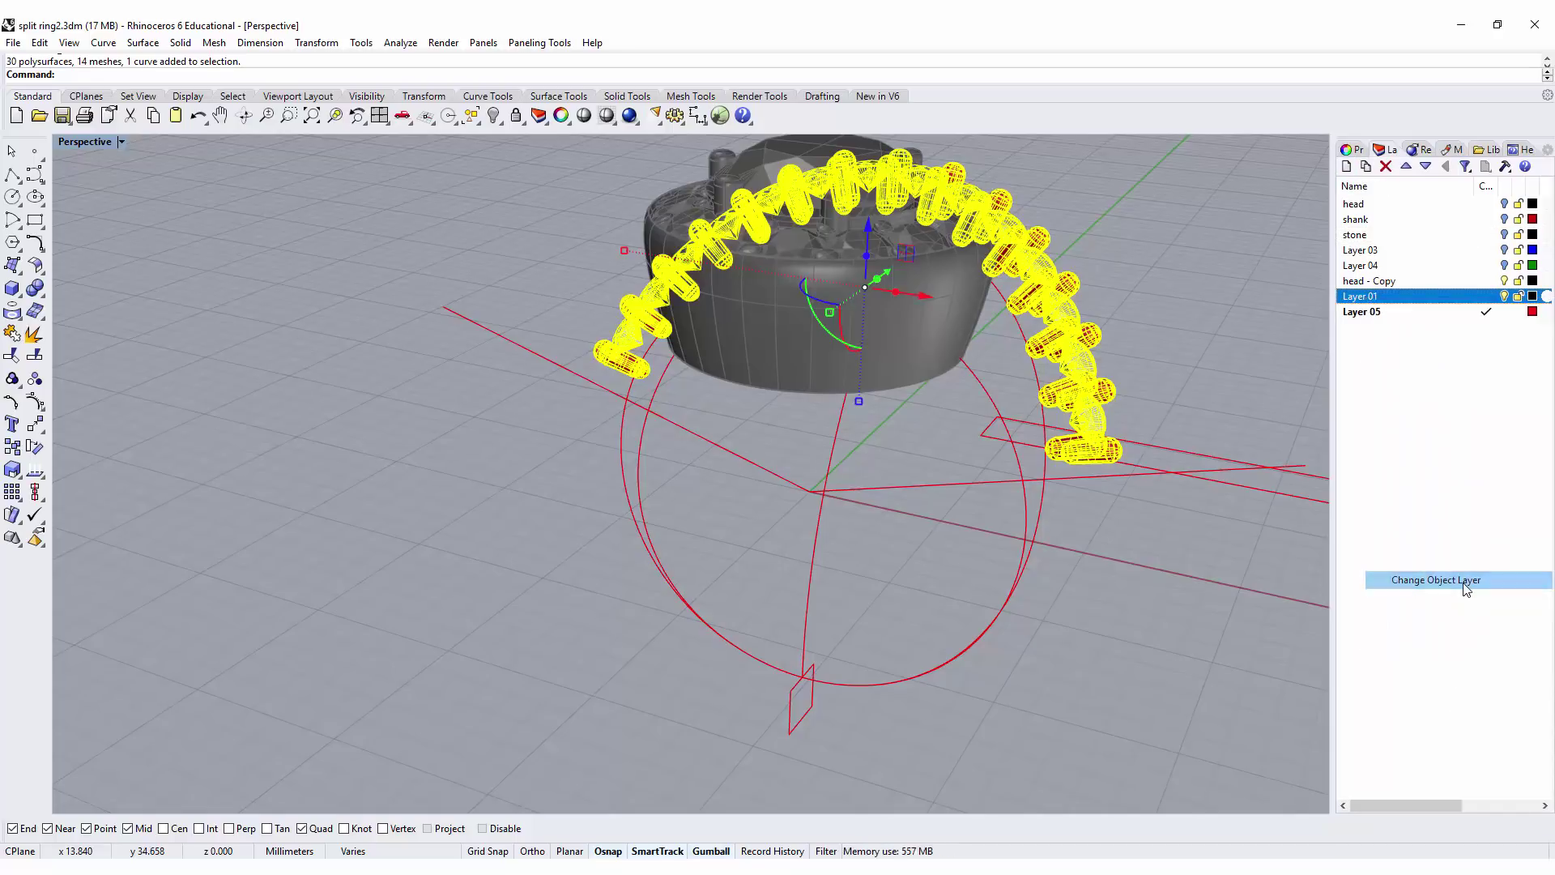
left_click(1504, 296)
Step: In the Right view, draw a conic-cornered rounded rectangle over the square profile at the shank's base, spanning its opposite corners
right_click_drag(1052, 324, 836, 236)
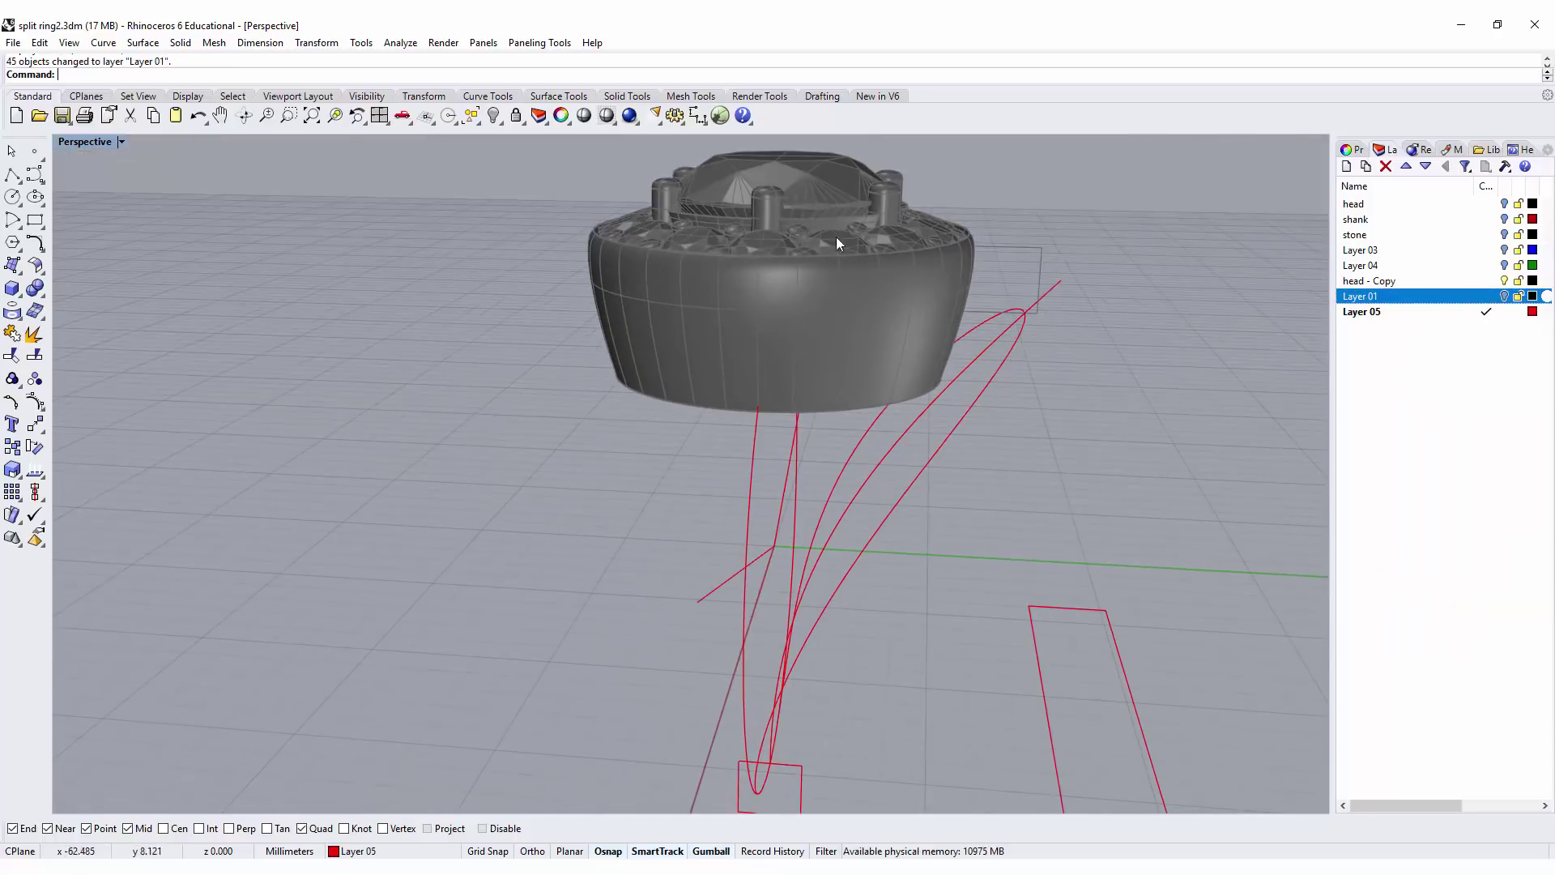
right_click_drag(1018, 264, 1028, 261)
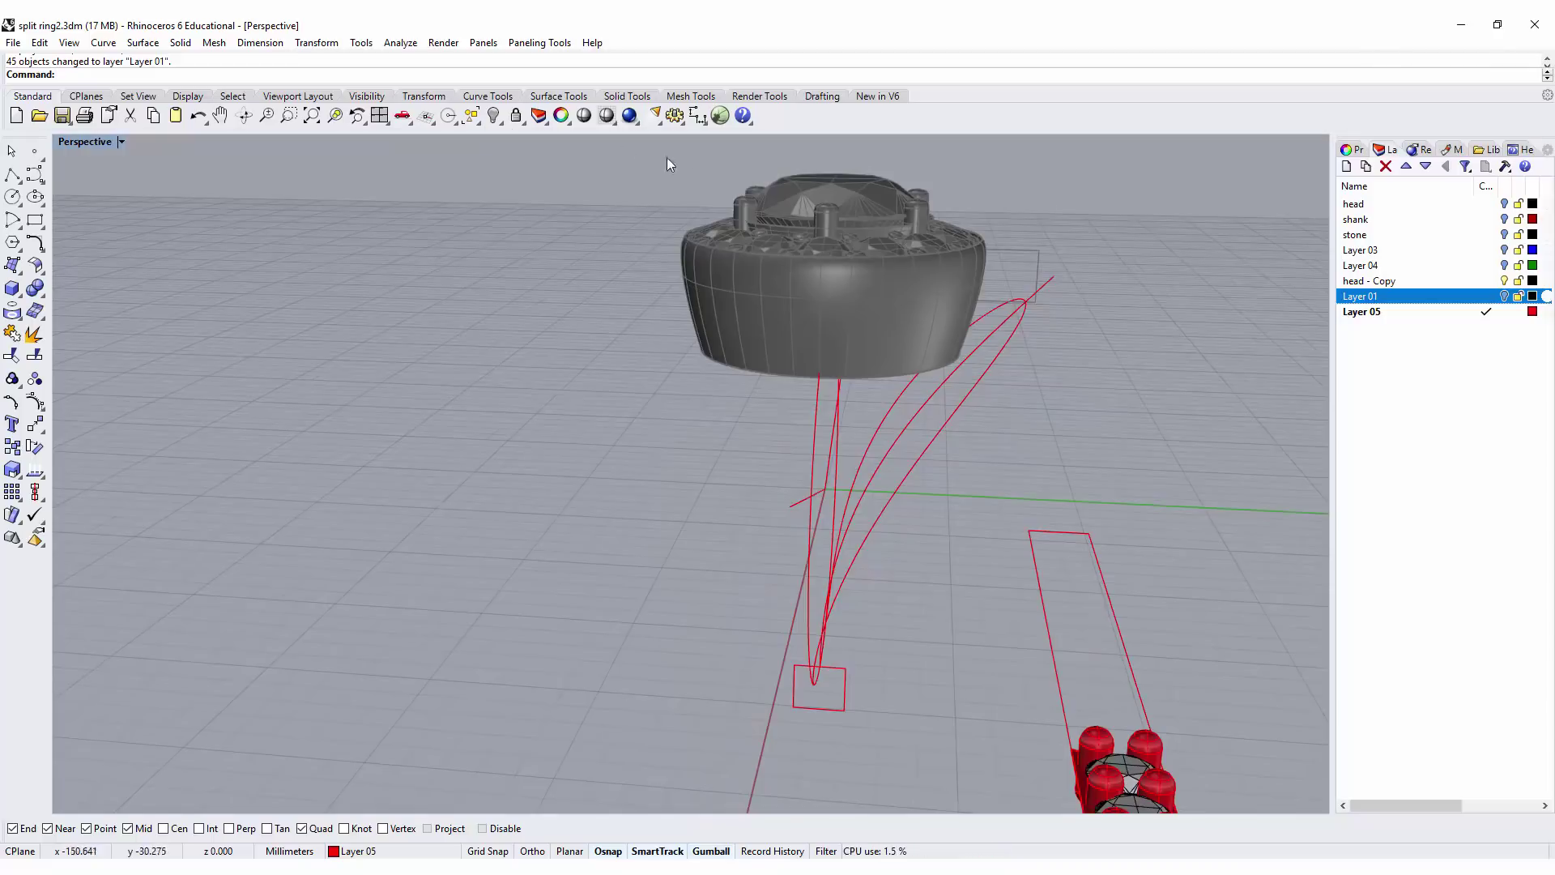
double_click(71, 140)
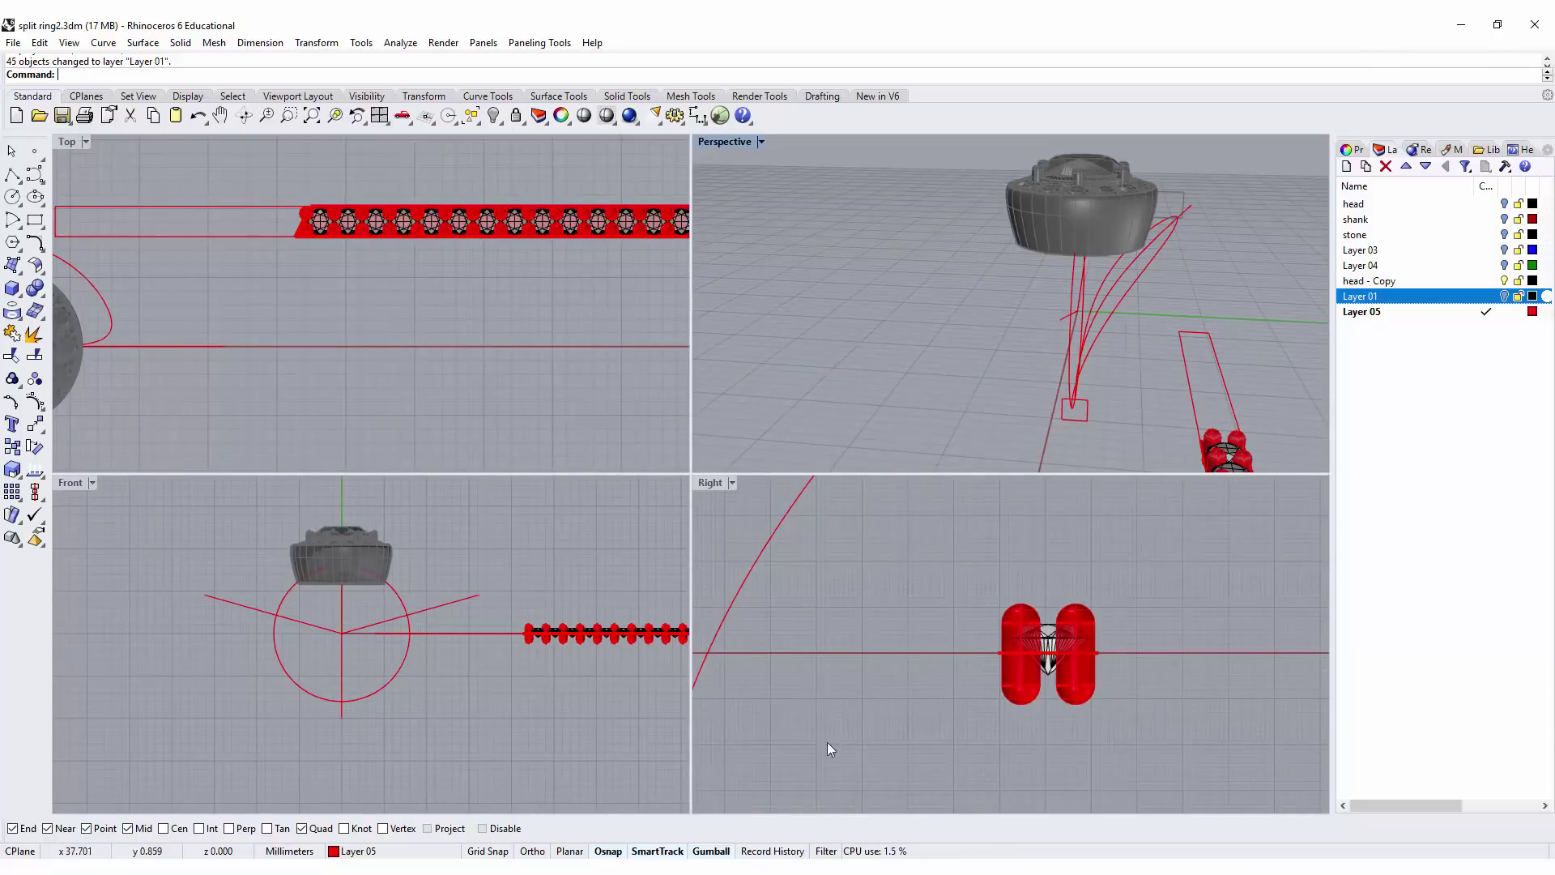
double_click(705, 482)
scroll(895, 568, "down", 8)
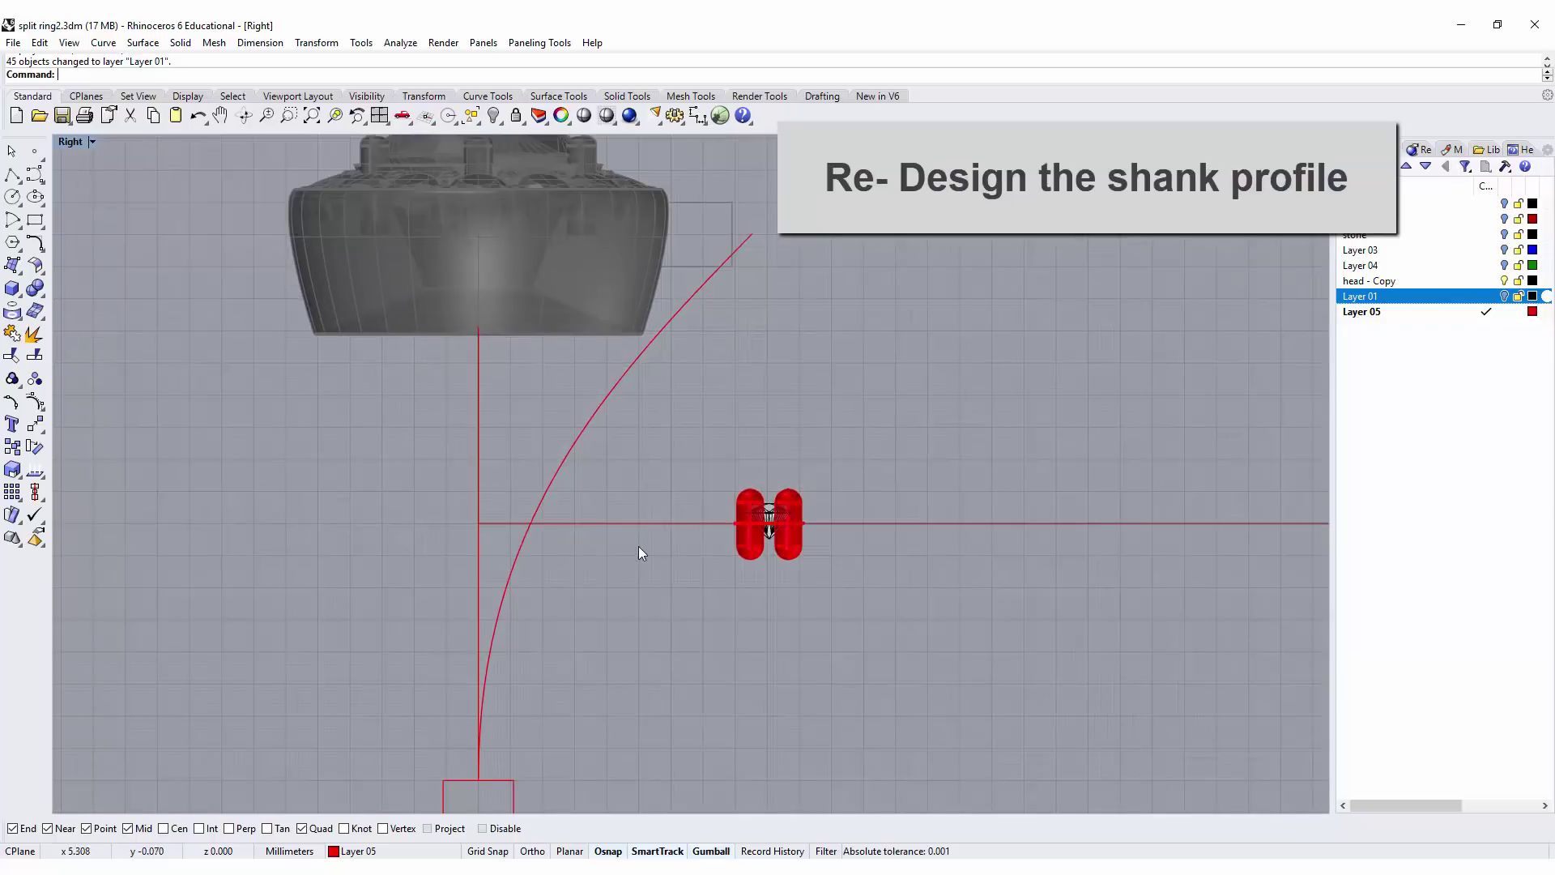
scroll(580, 646, "up", 5)
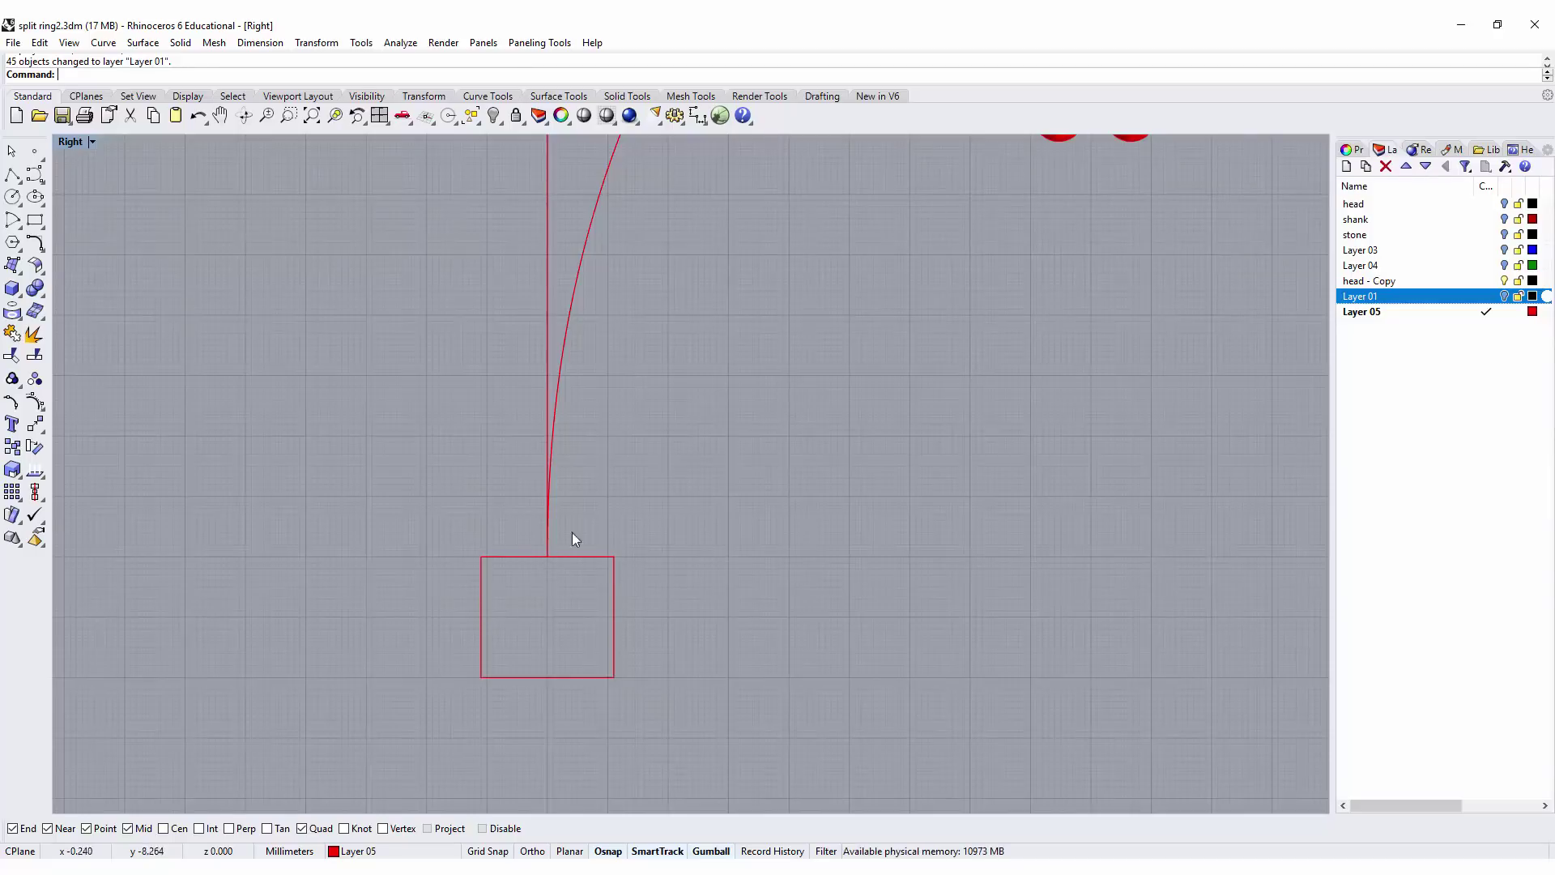
right_click_drag(542, 609, 518, 553)
scroll(501, 541, "up", 2)
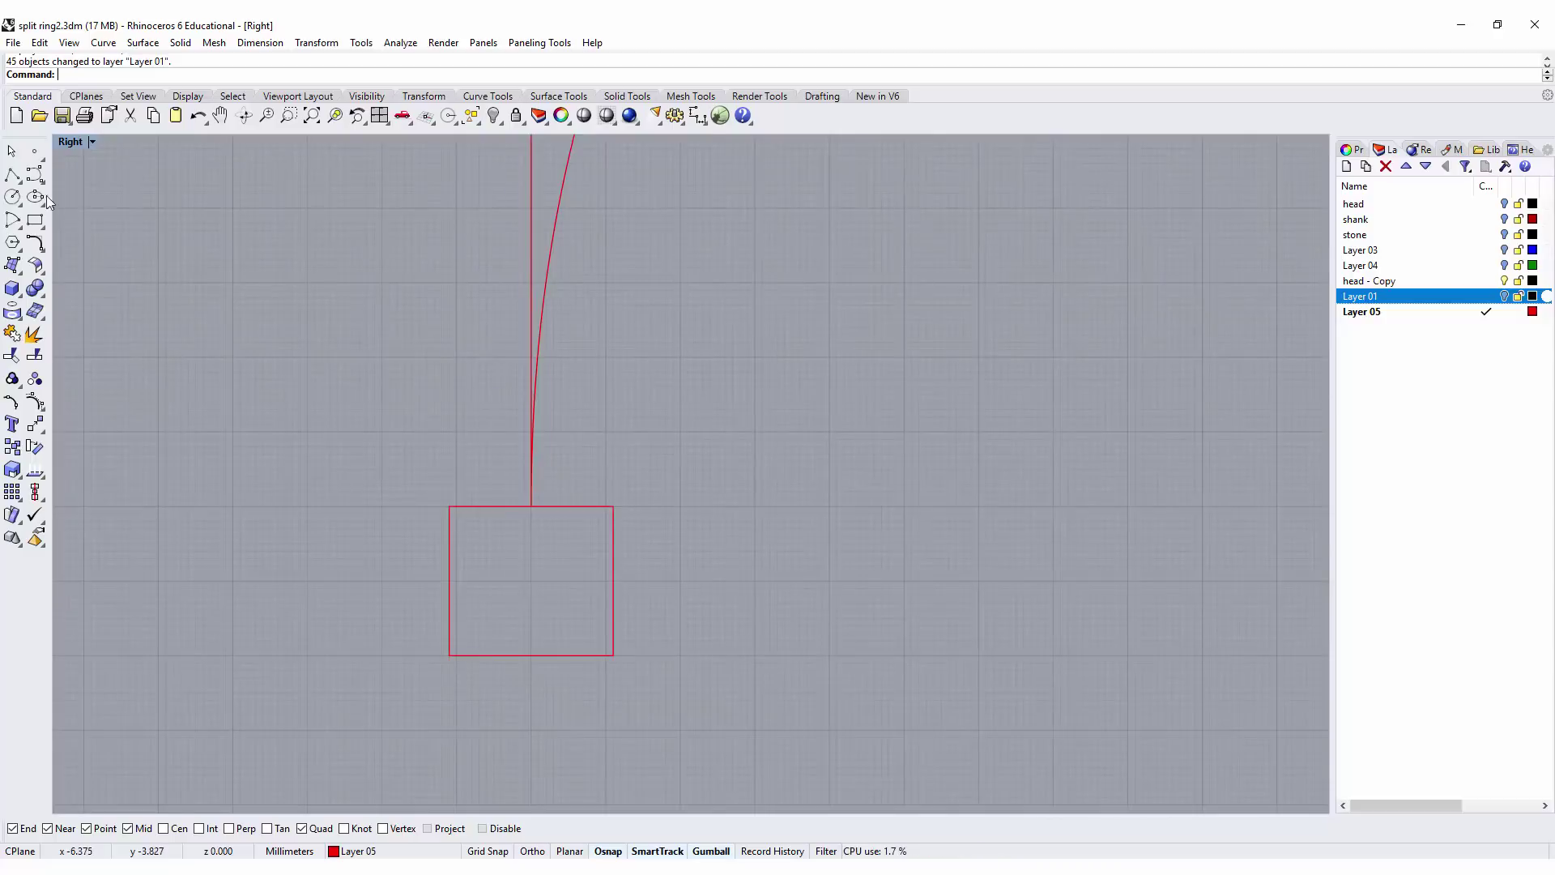
left_click(40, 228)
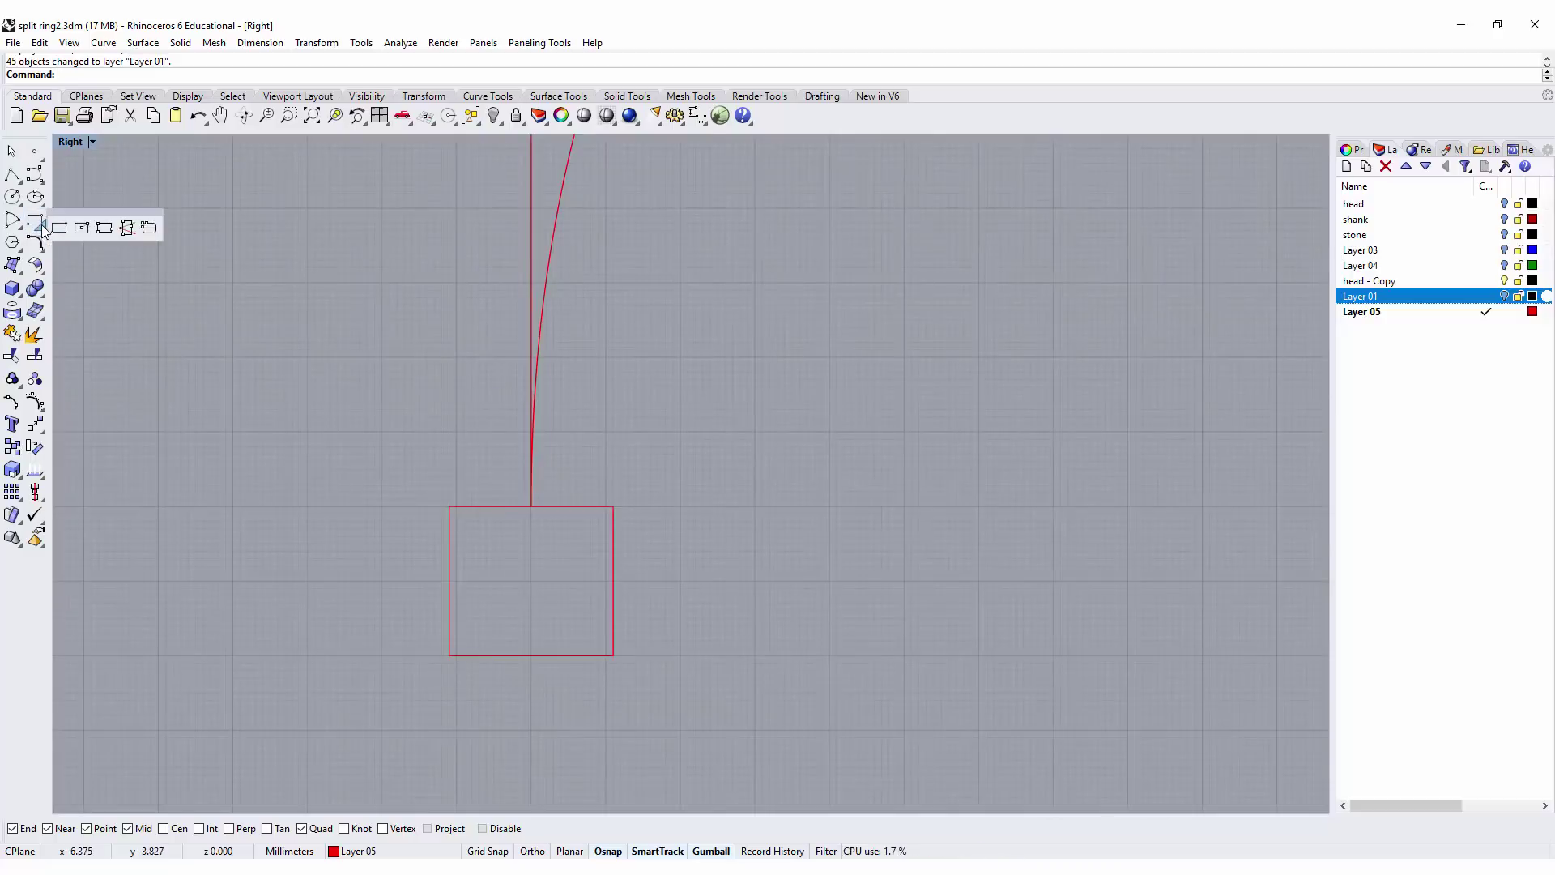
left_click(148, 229)
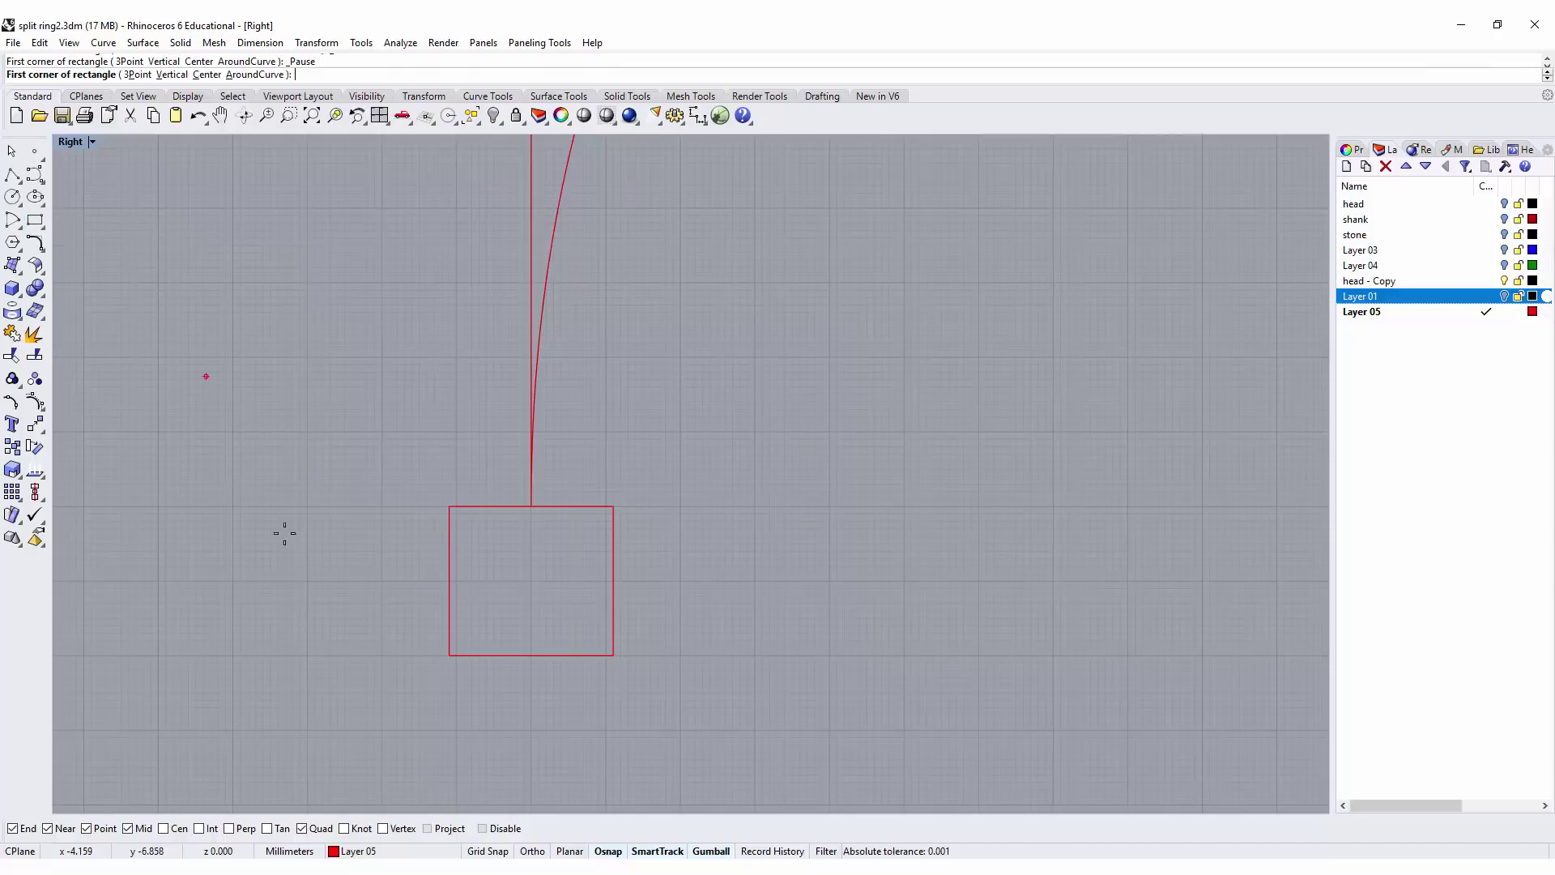
left_click(449, 506)
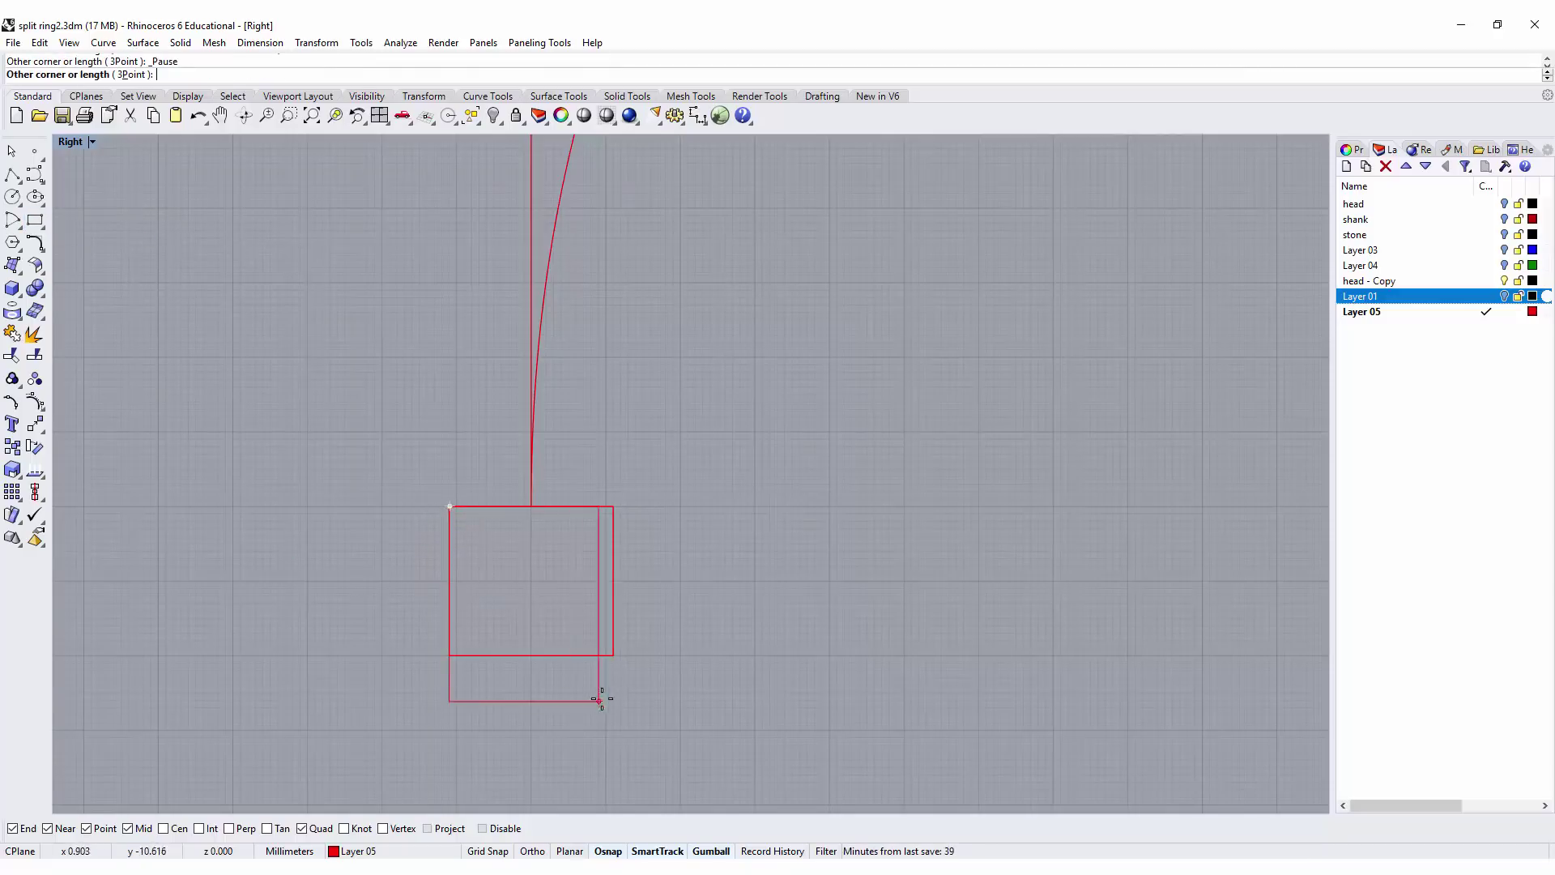
left_click(613, 654)
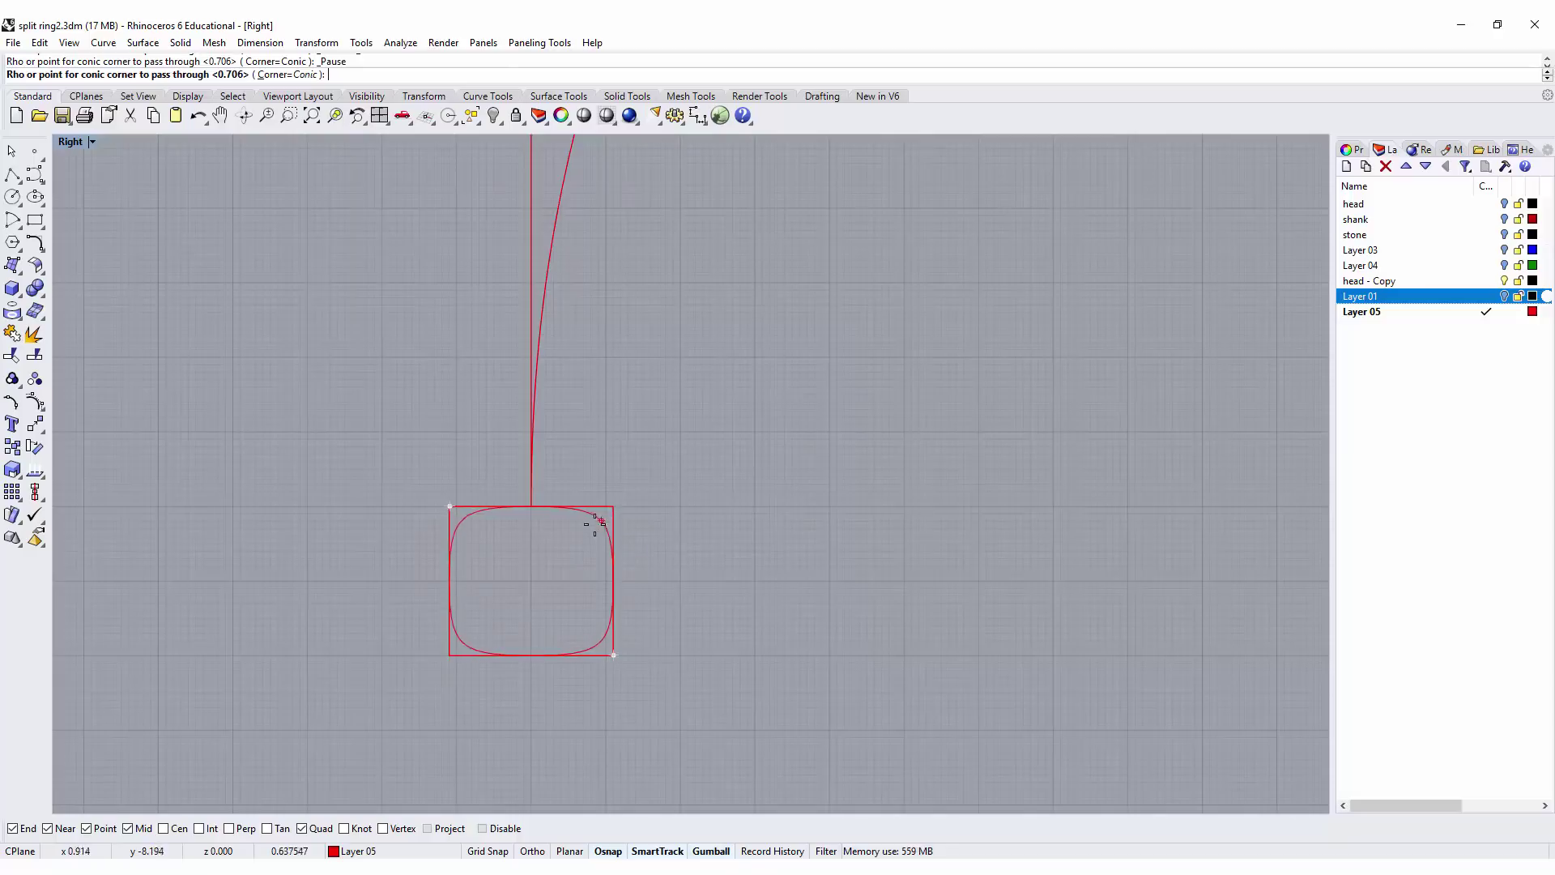
scroll(607, 523, "up", 2)
scroll(604, 518, "up", 2)
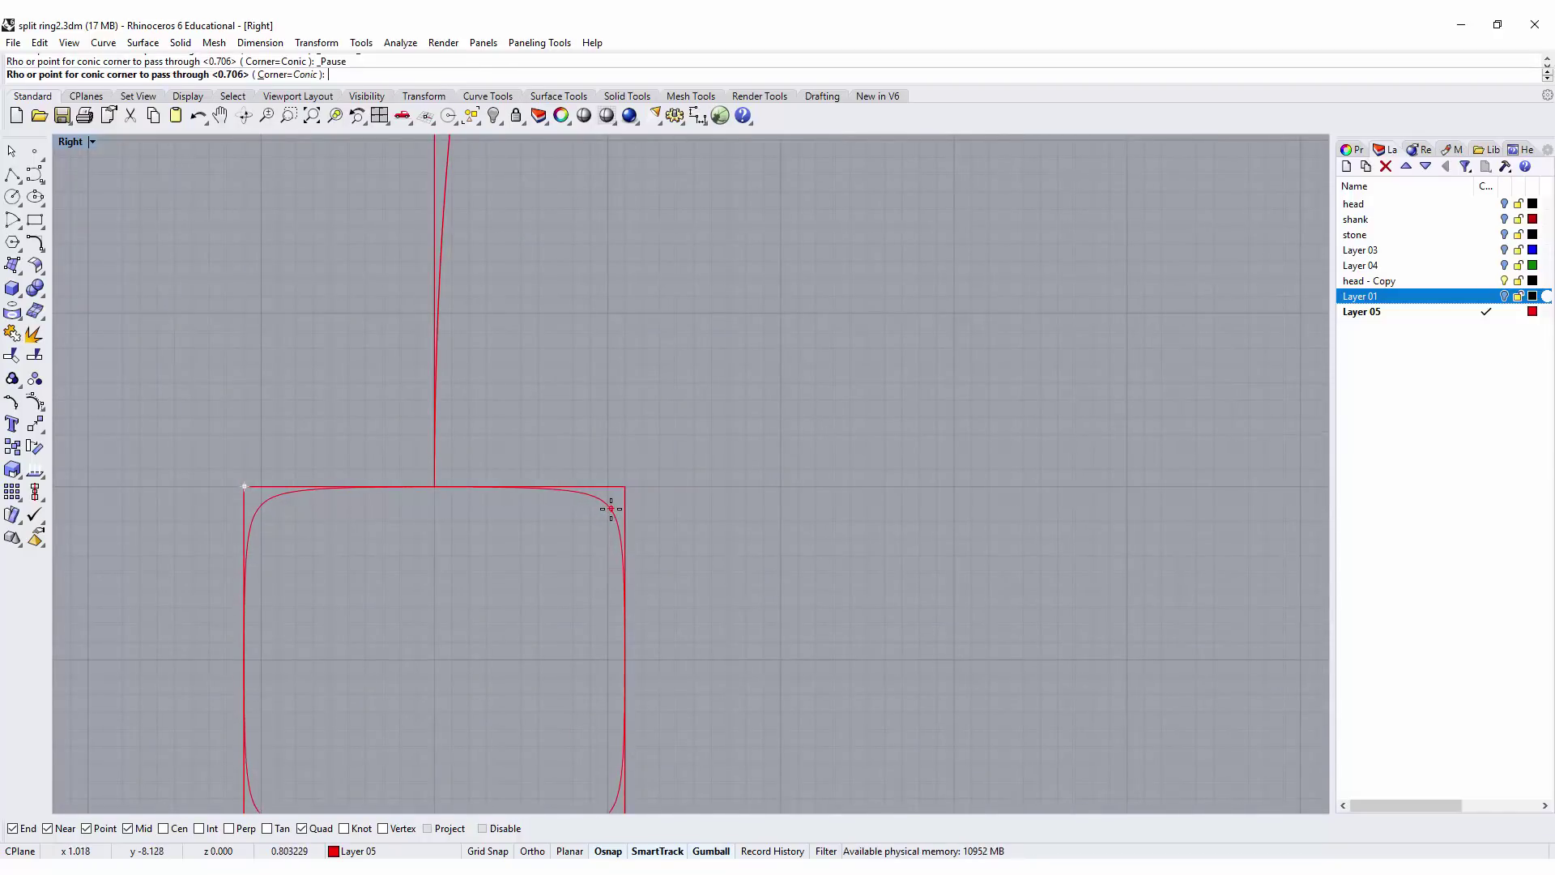
left_click(611, 519)
scroll(627, 577, "down", 5)
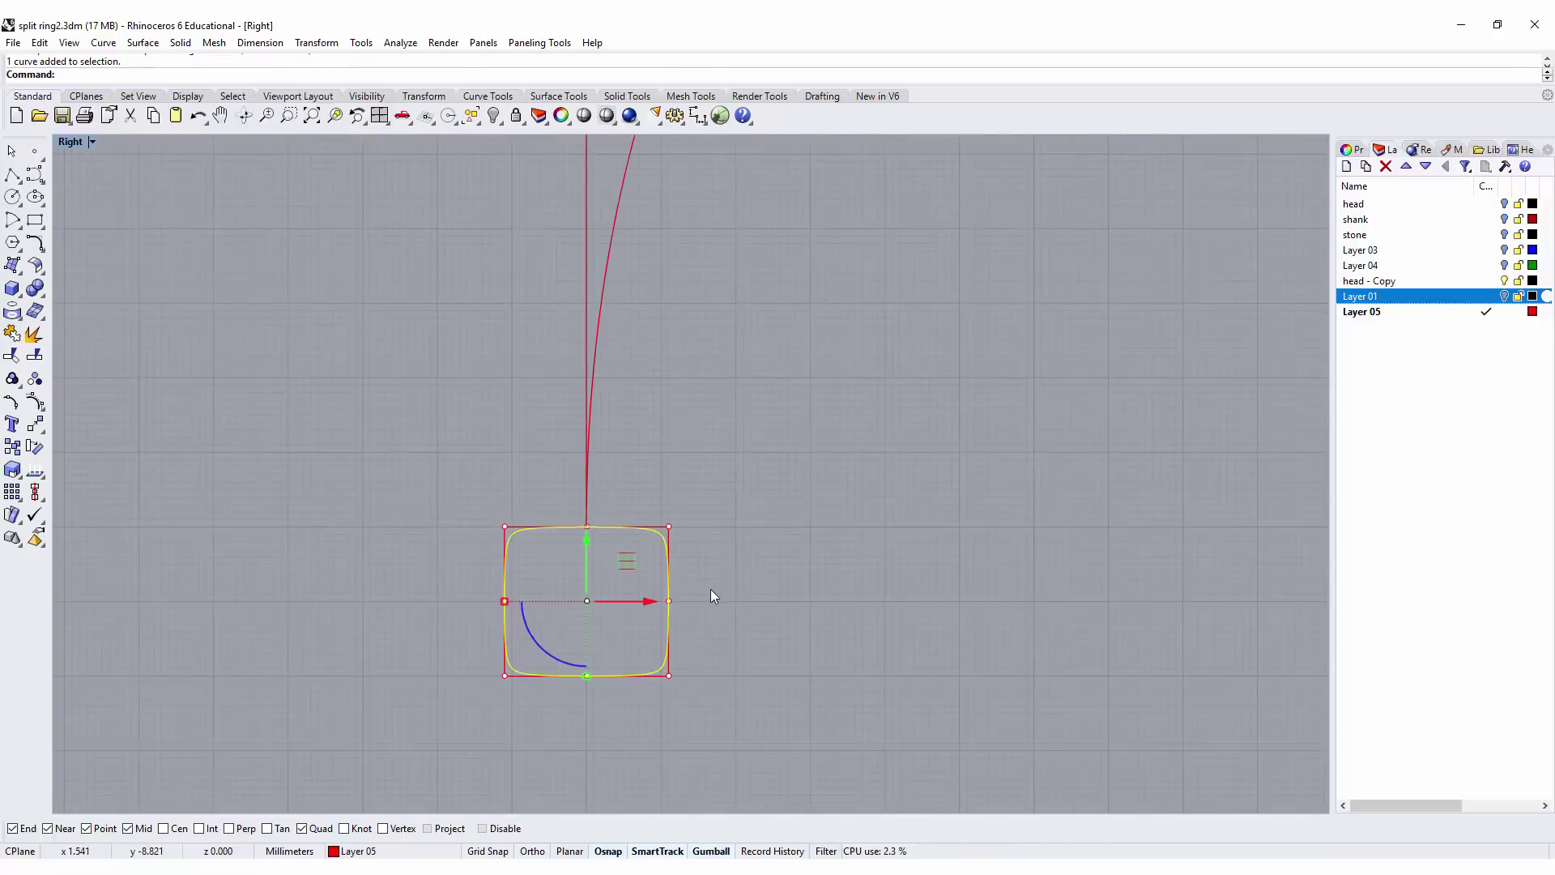
Step: Copy the rounded profile from its bottom midpoint to the bottom midpoint of the rectangle beside the head
right_click_drag(750, 547, 675, 626)
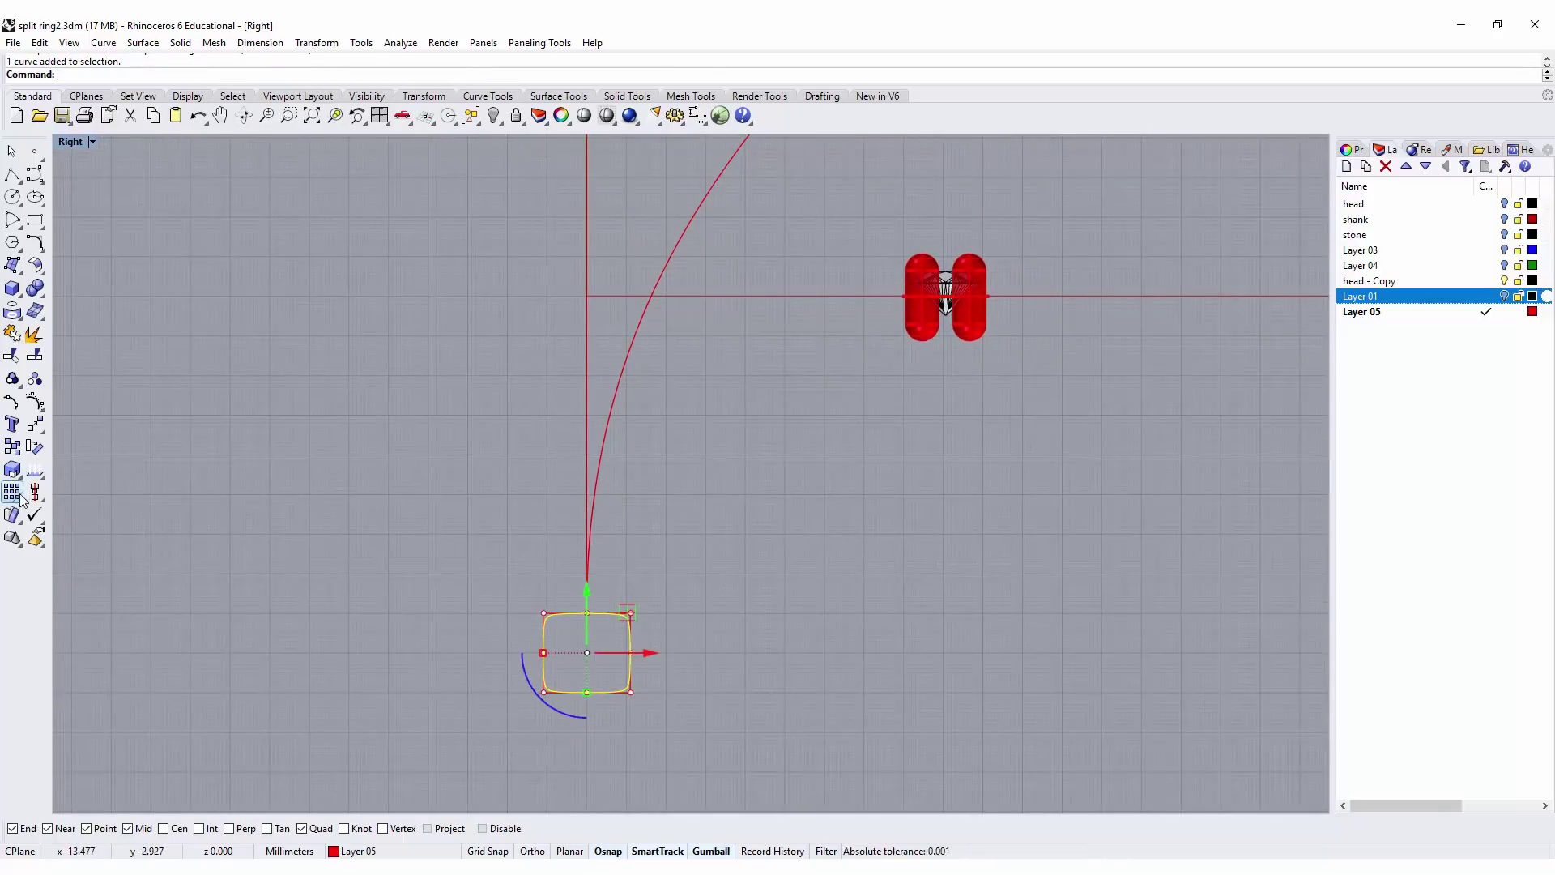
left_click(35, 446)
scroll(668, 431, "down", 4)
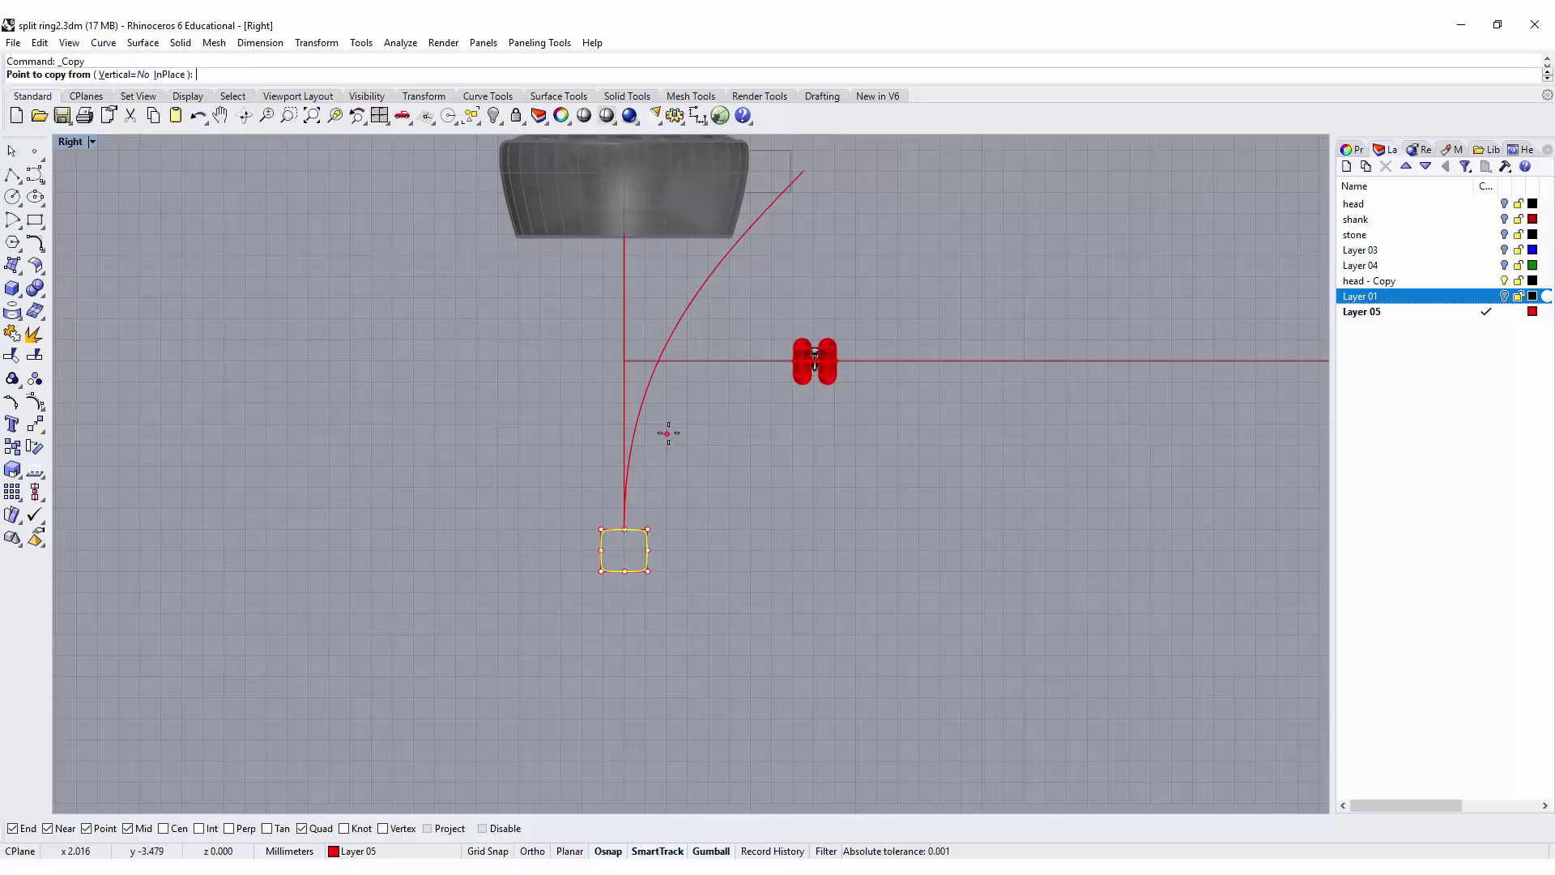
right_click_drag(735, 395, 629, 583)
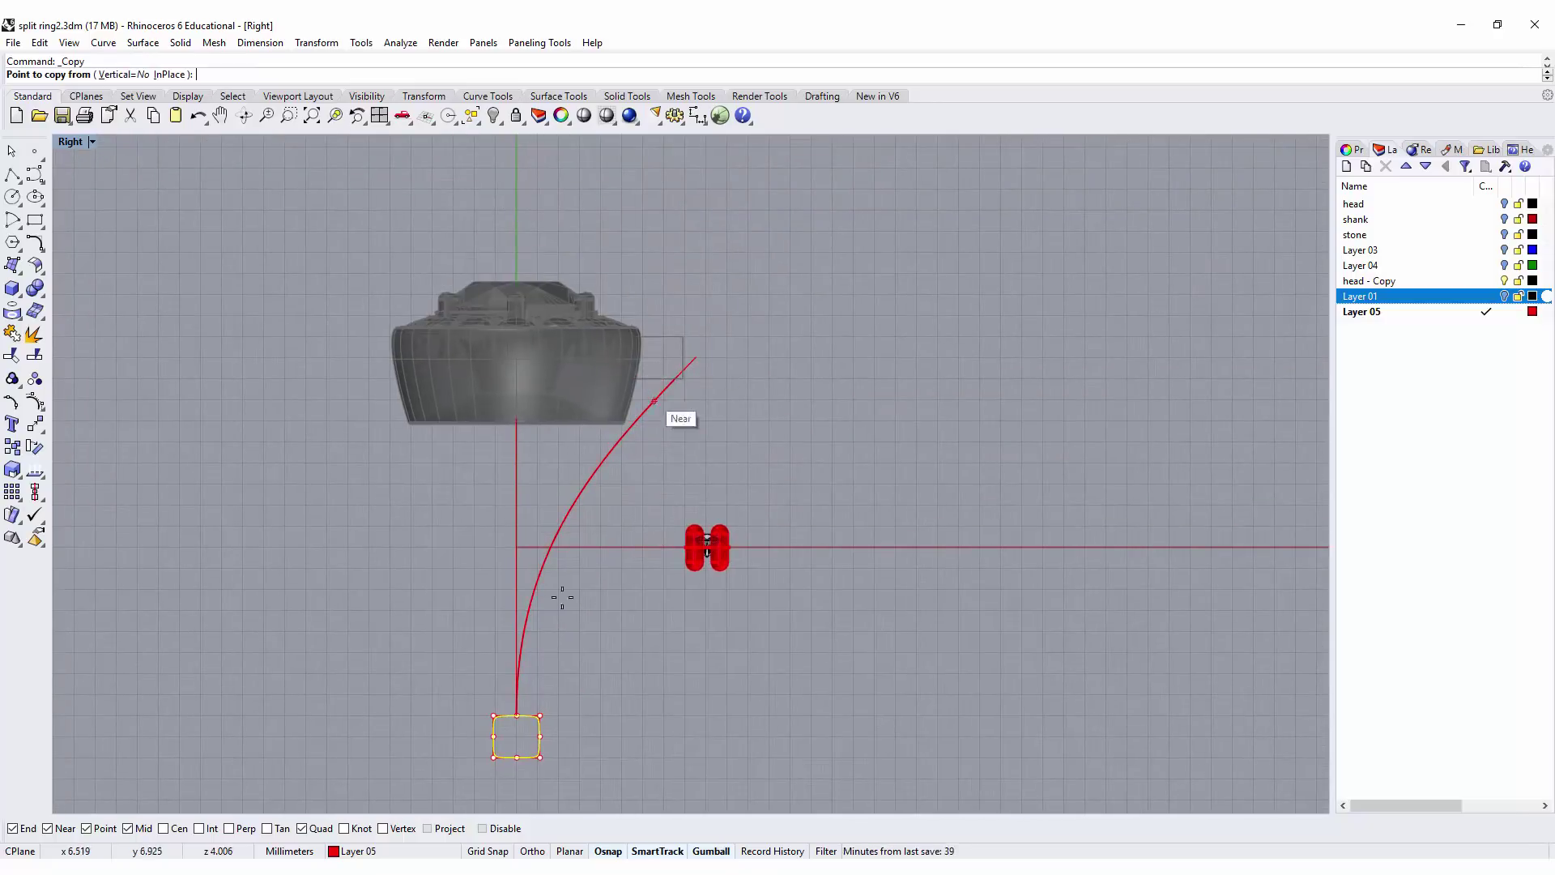
left_click(516, 758)
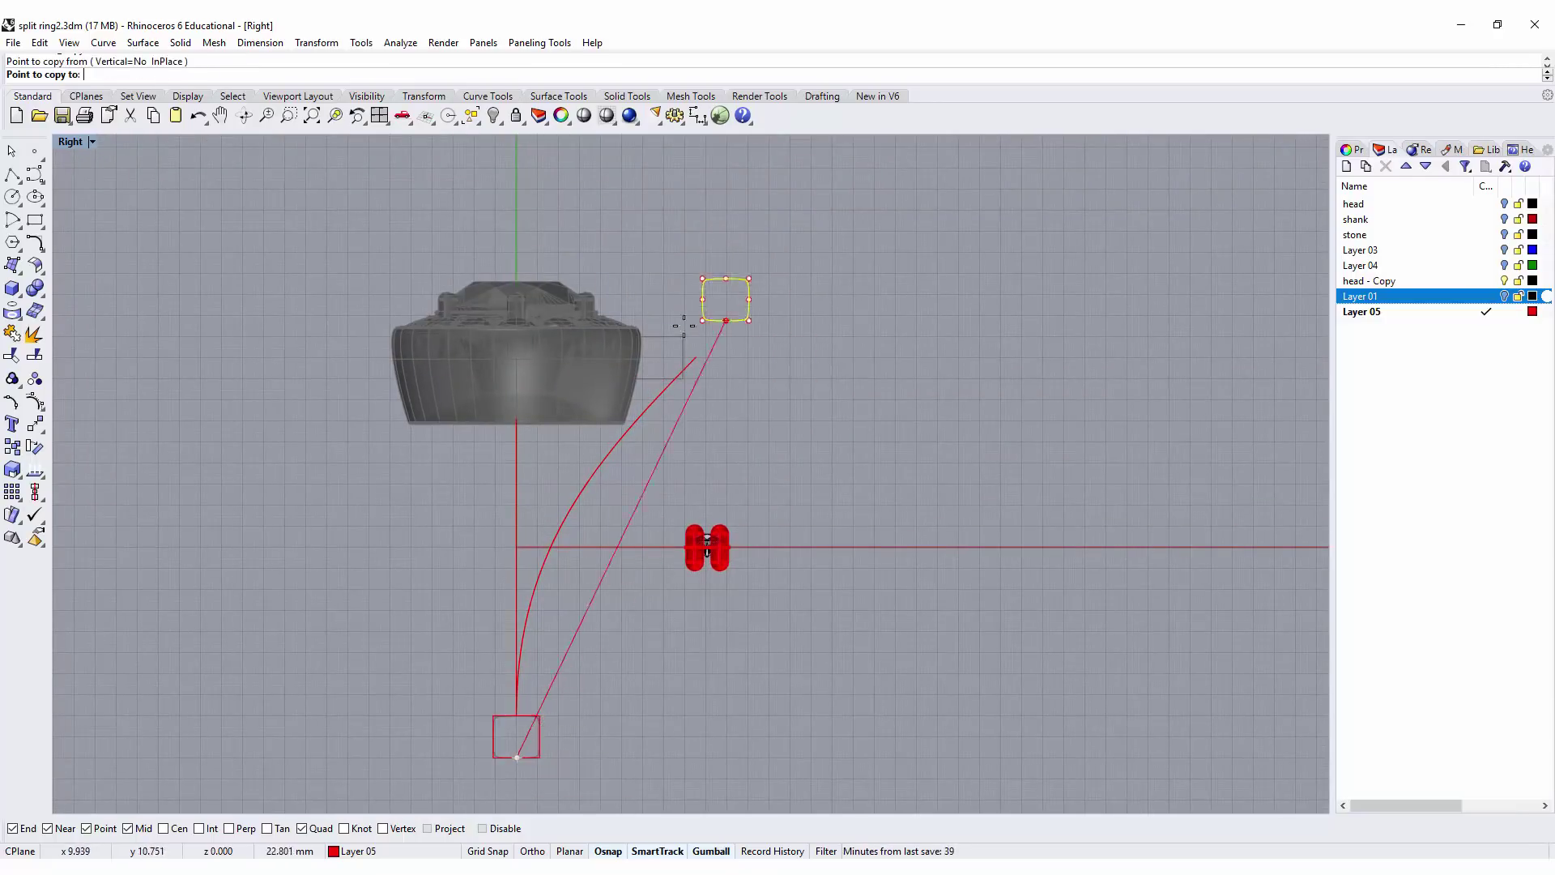
left_click(660, 378)
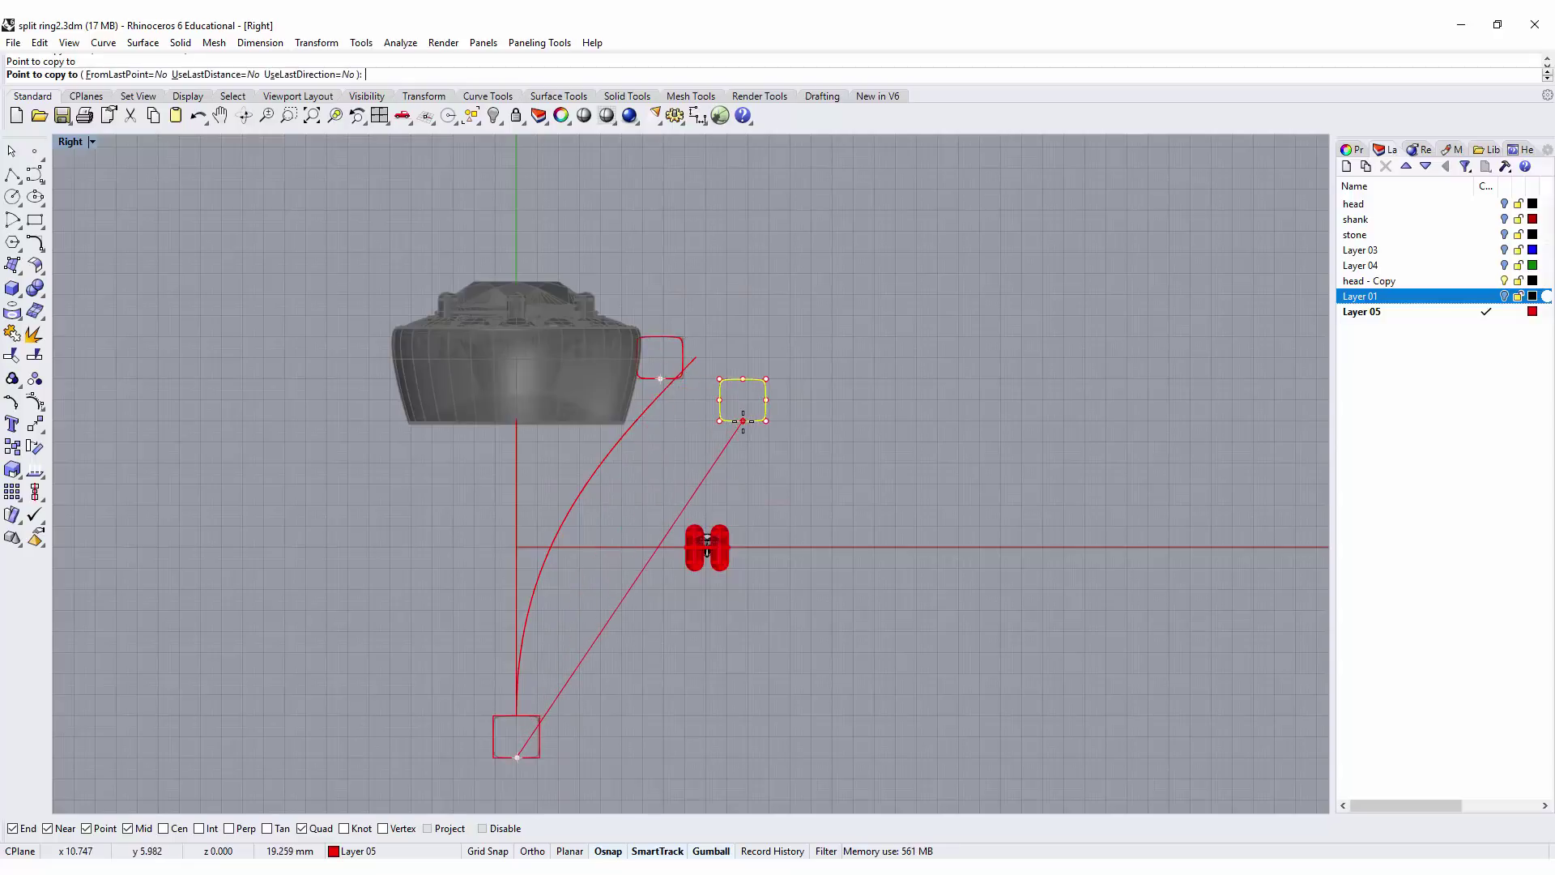
key("Return")
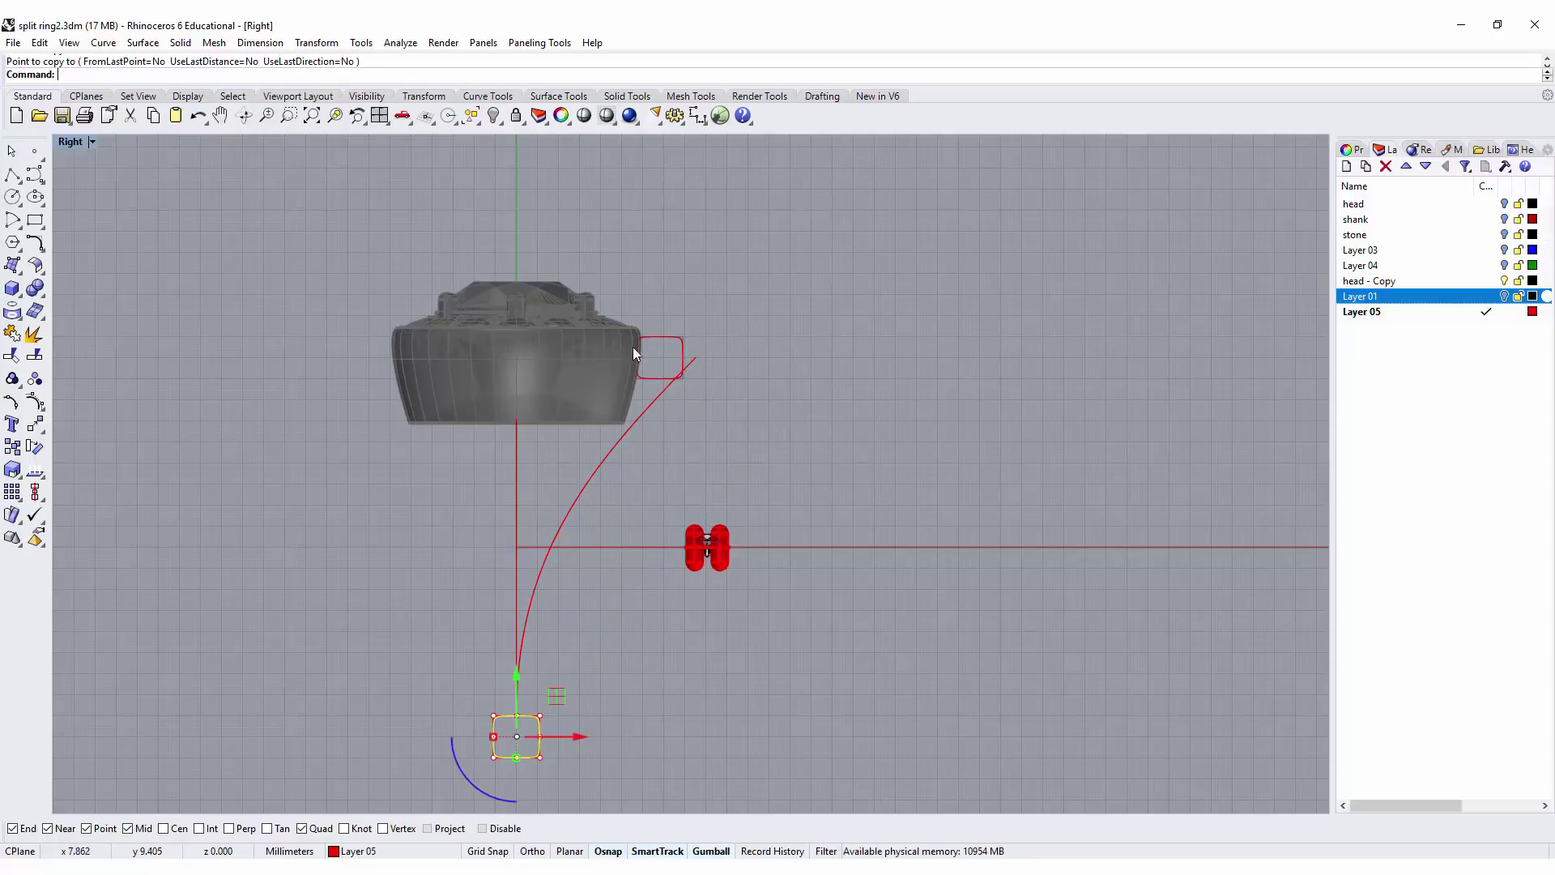
Step: Start a Sweep 1 Rail along the curved shank curve, using the rounded profiles at the base and beside the head as cross sections
scroll(664, 398, "up", 5)
double_click(65, 144)
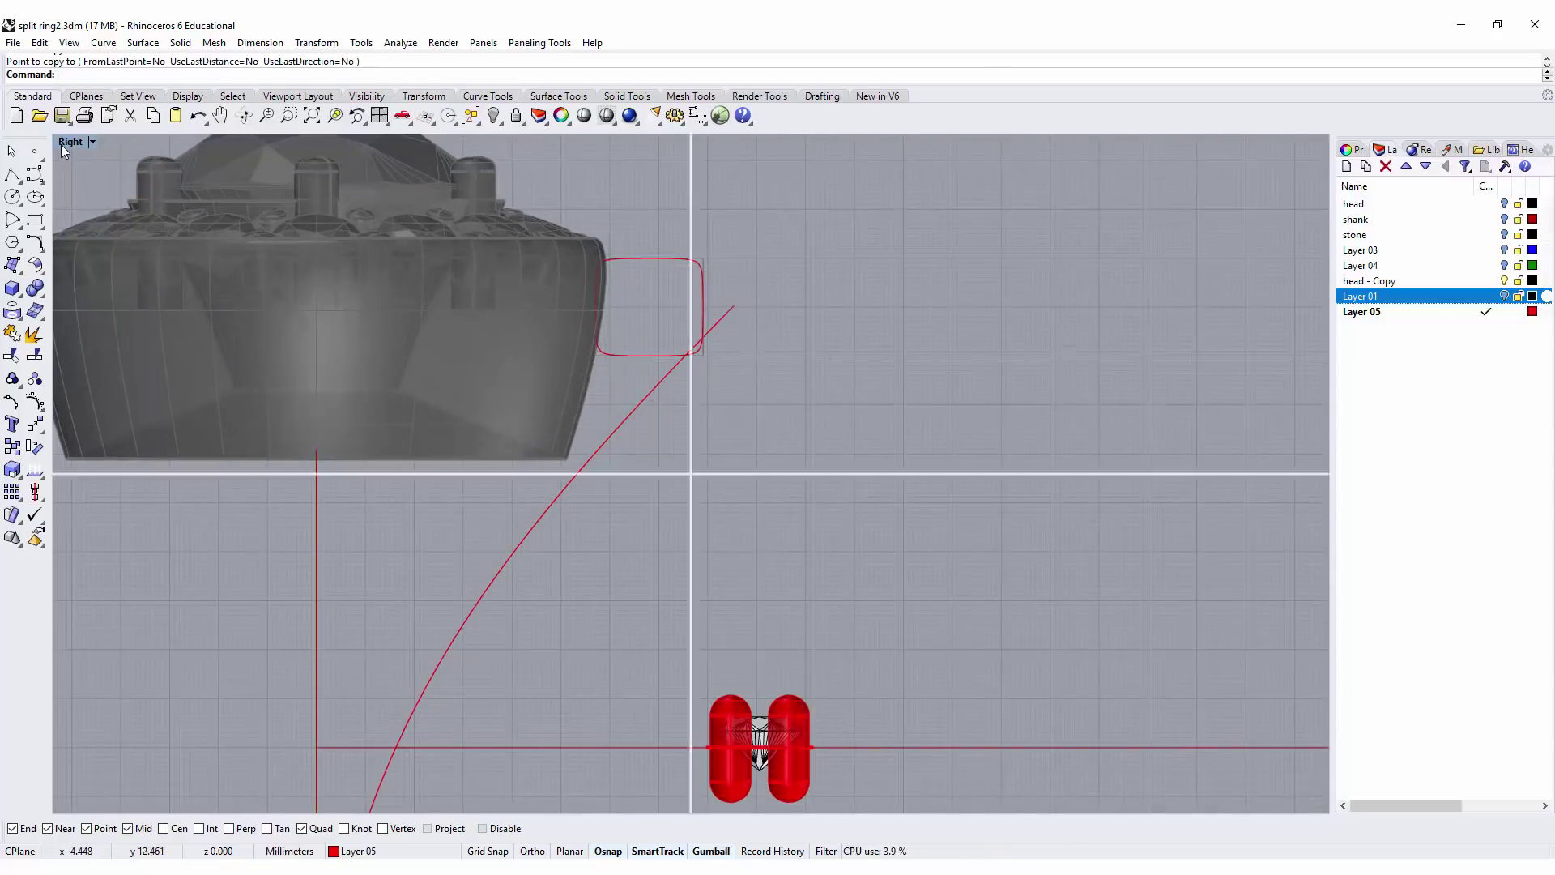
scroll(992, 291, "down", 3)
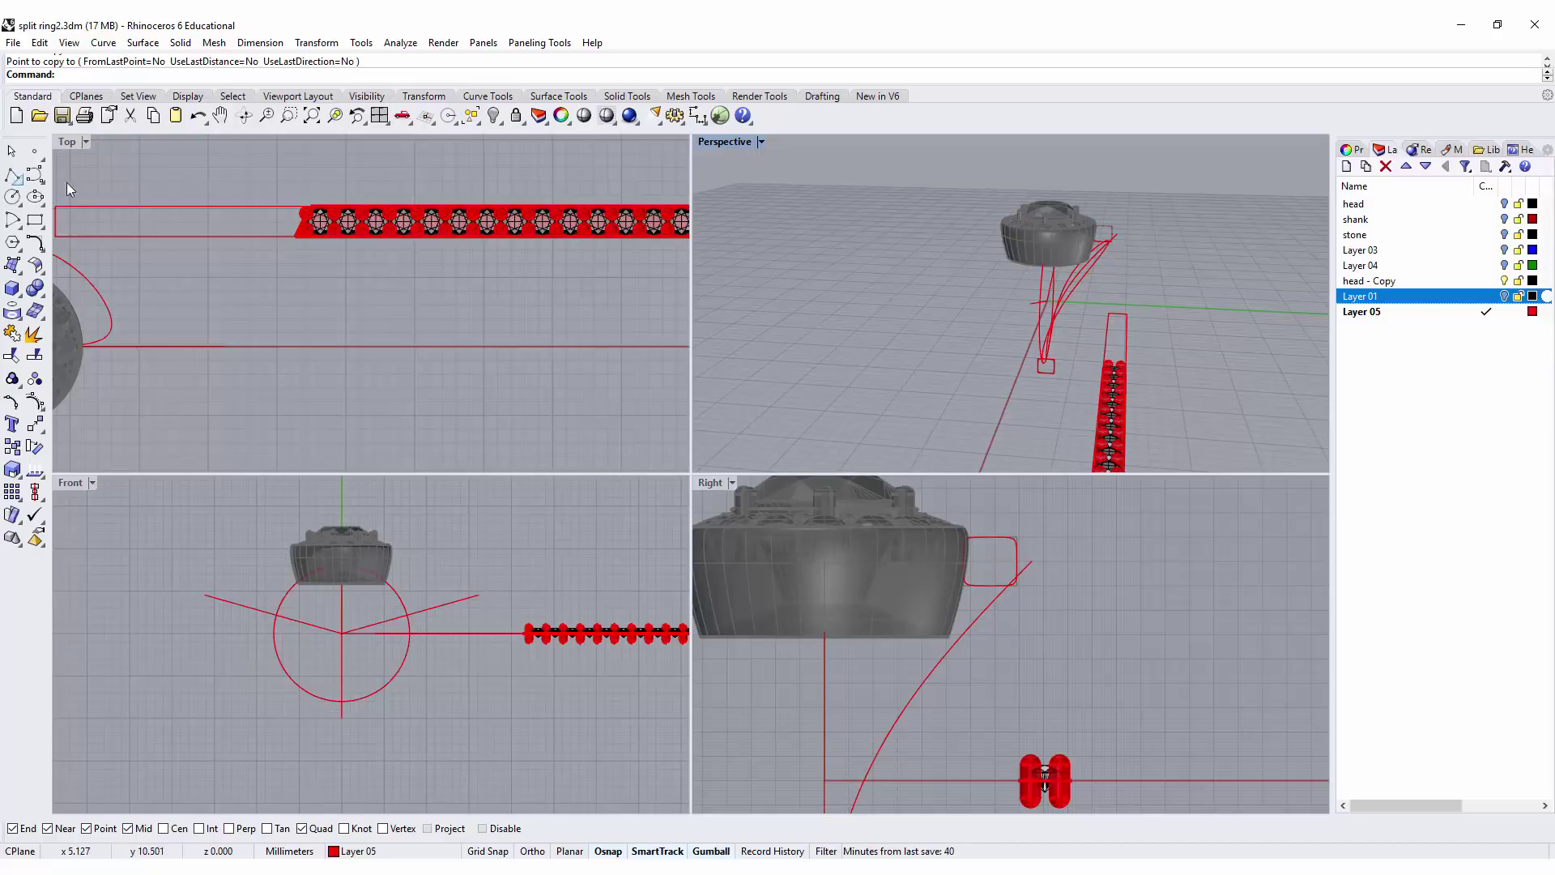
double_click(734, 141)
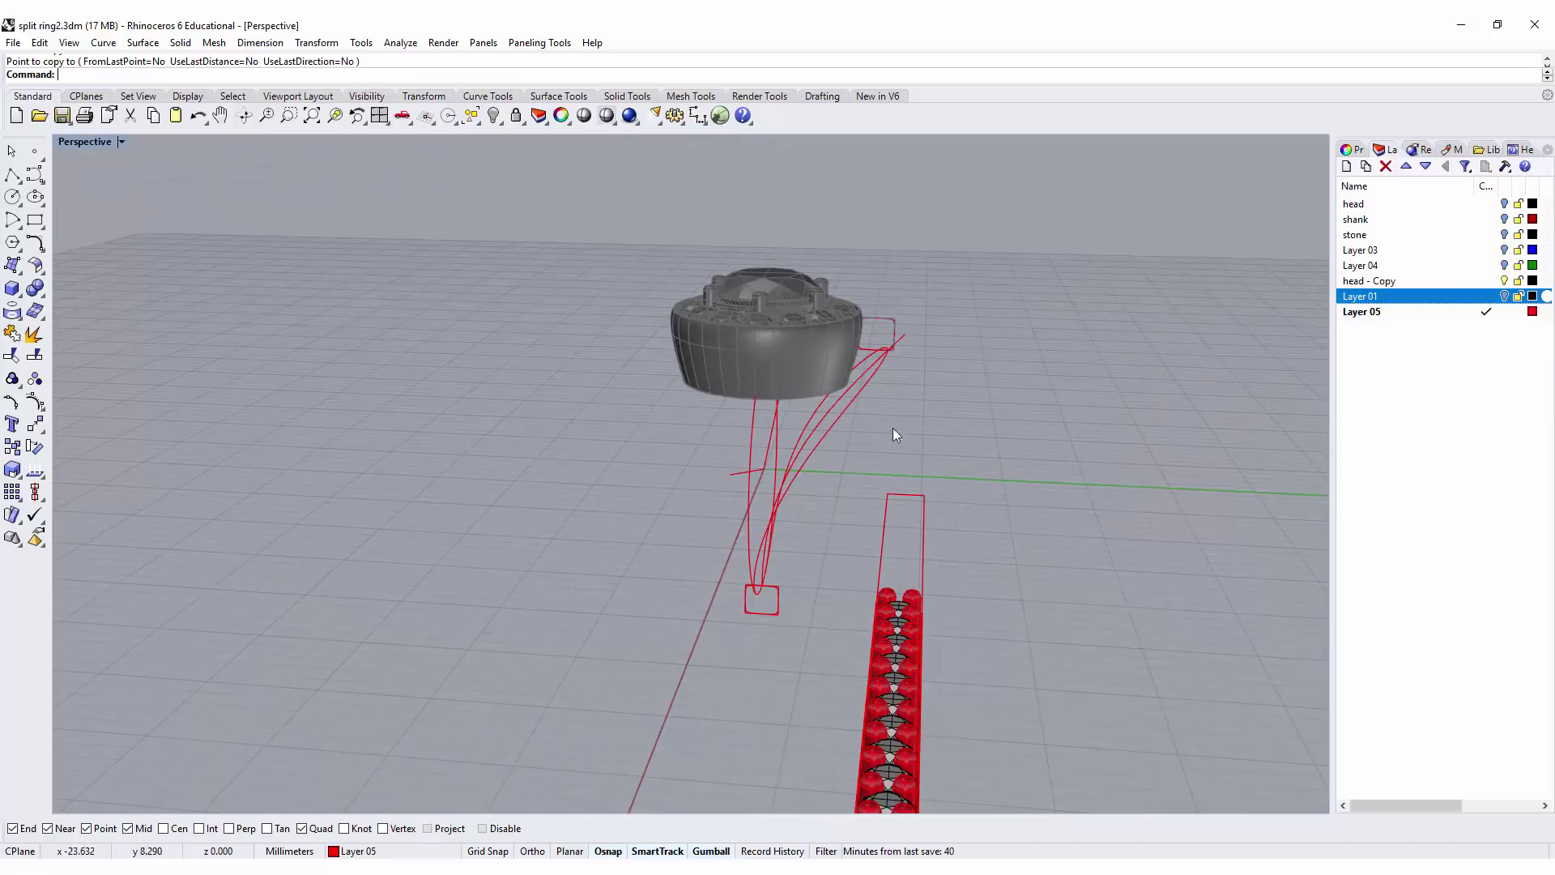
mouse_move(892, 428)
right_mouse_down()
mouse_move(764, 419)
mouse_move(891, 446)
right_mouse_up()
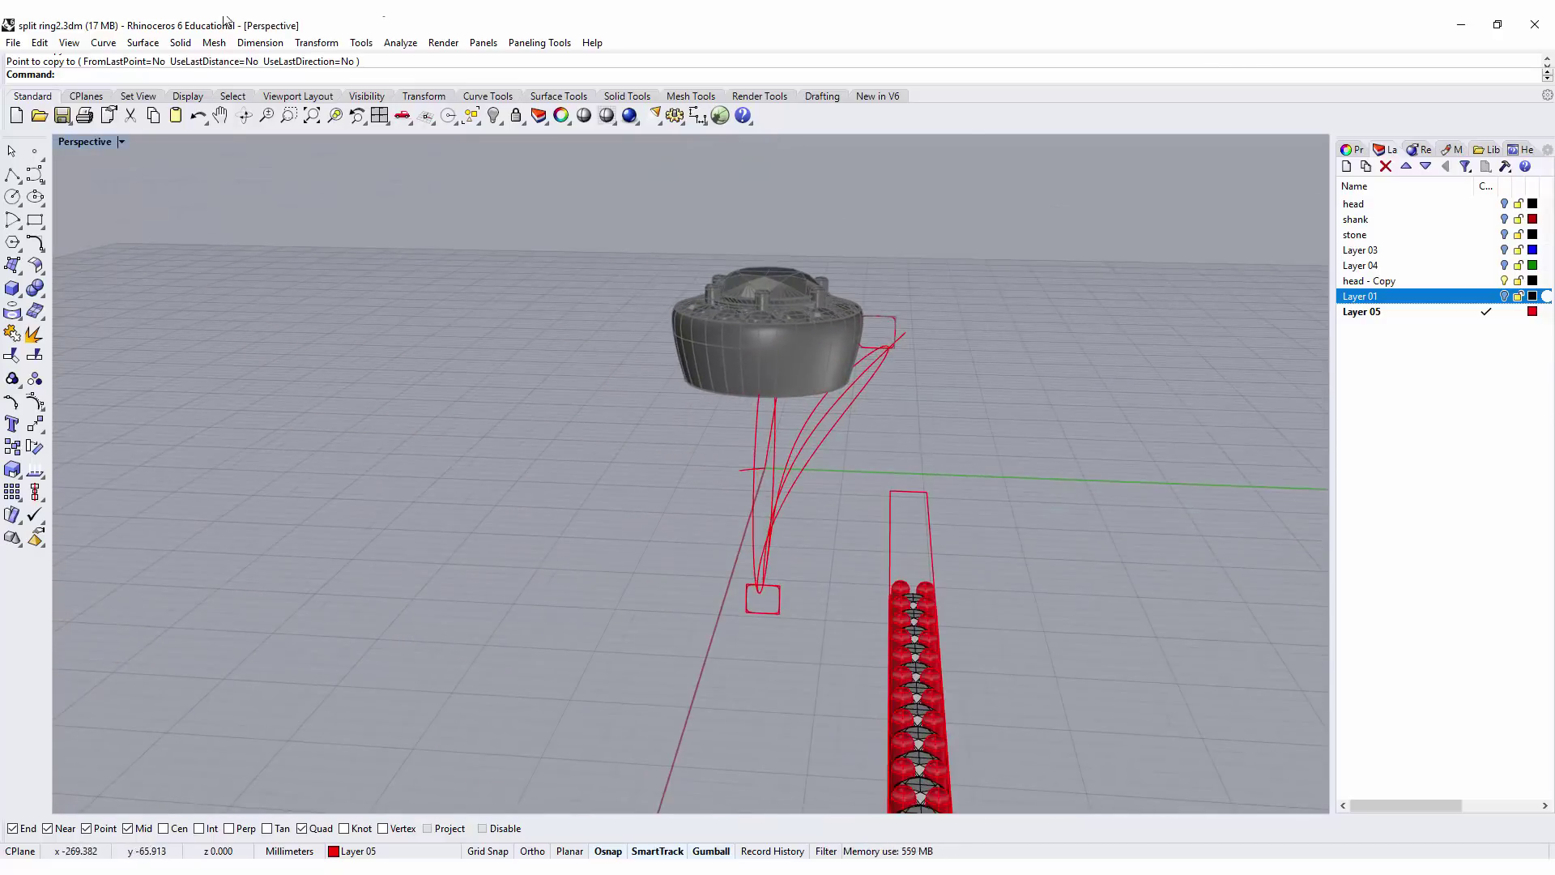
left_click(144, 45)
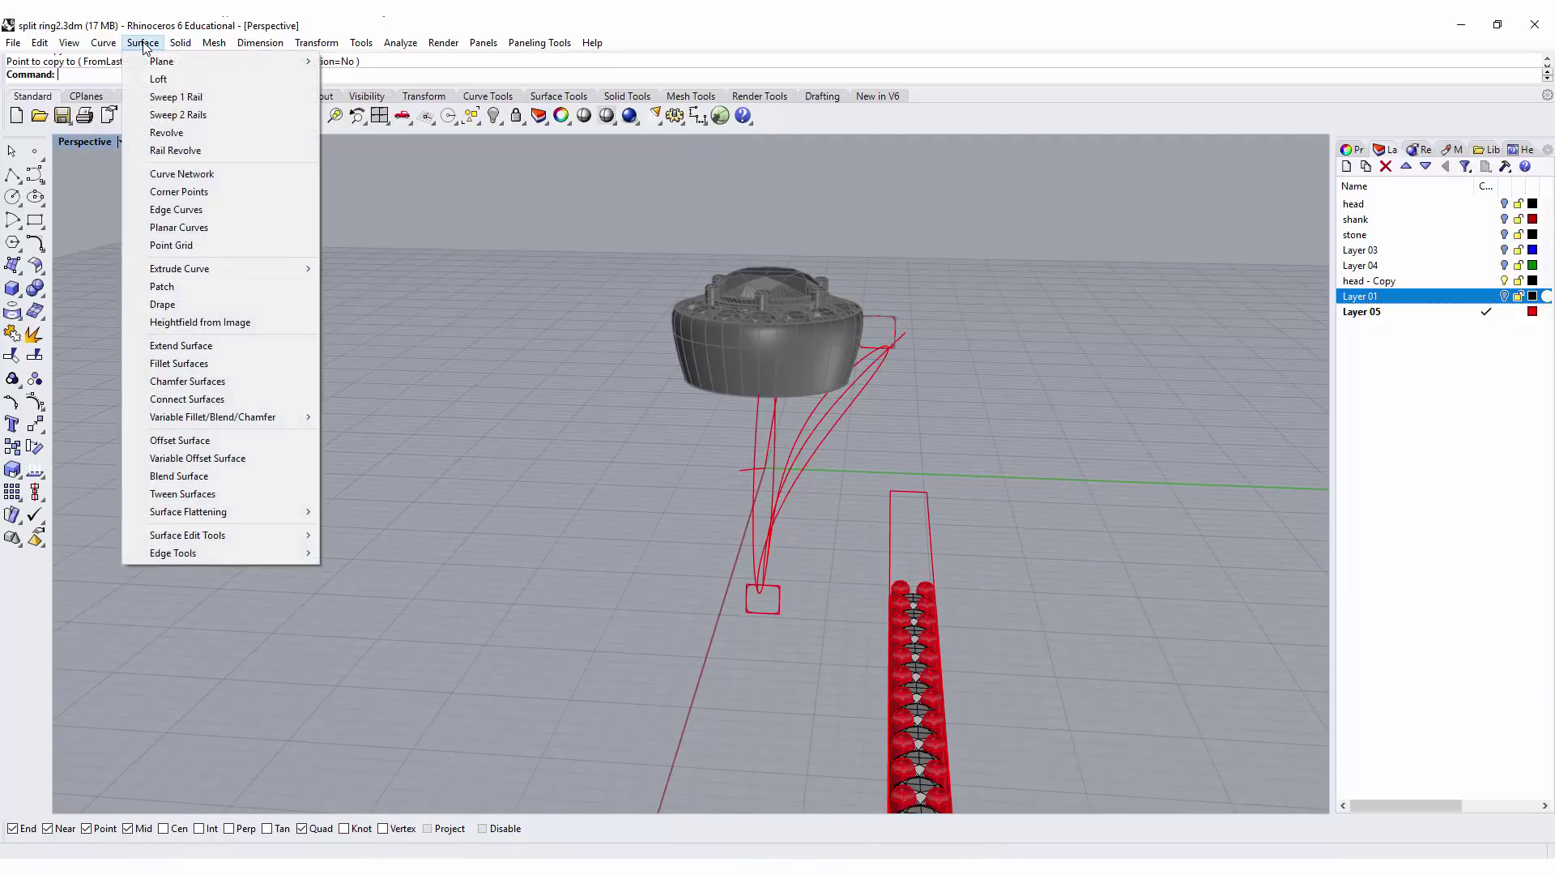
left_click(174, 97)
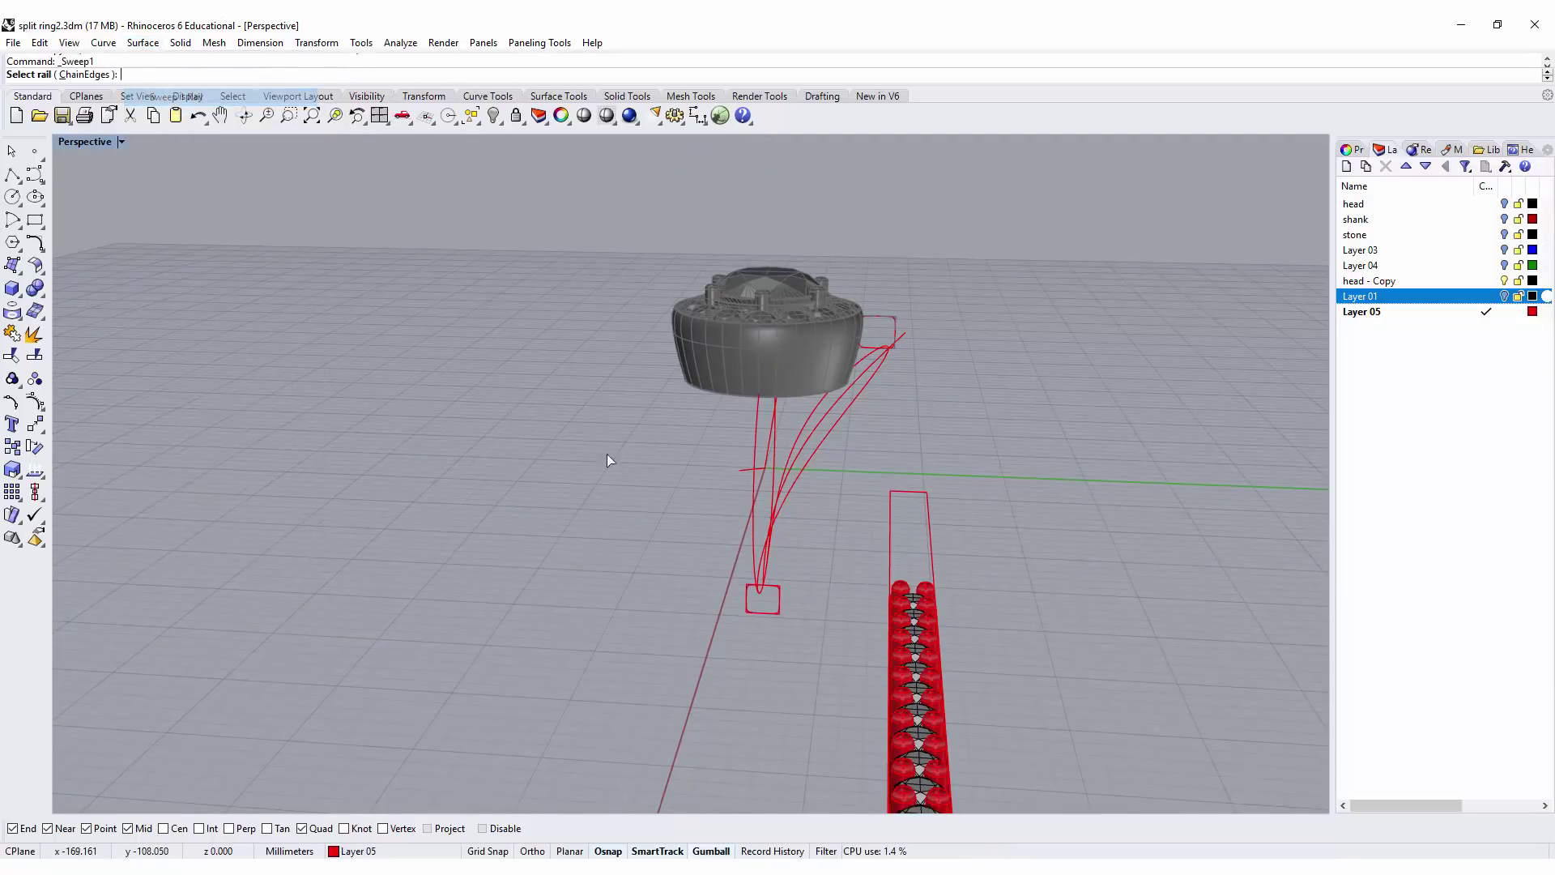
left_click(842, 427)
scroll(771, 594, "up", 5)
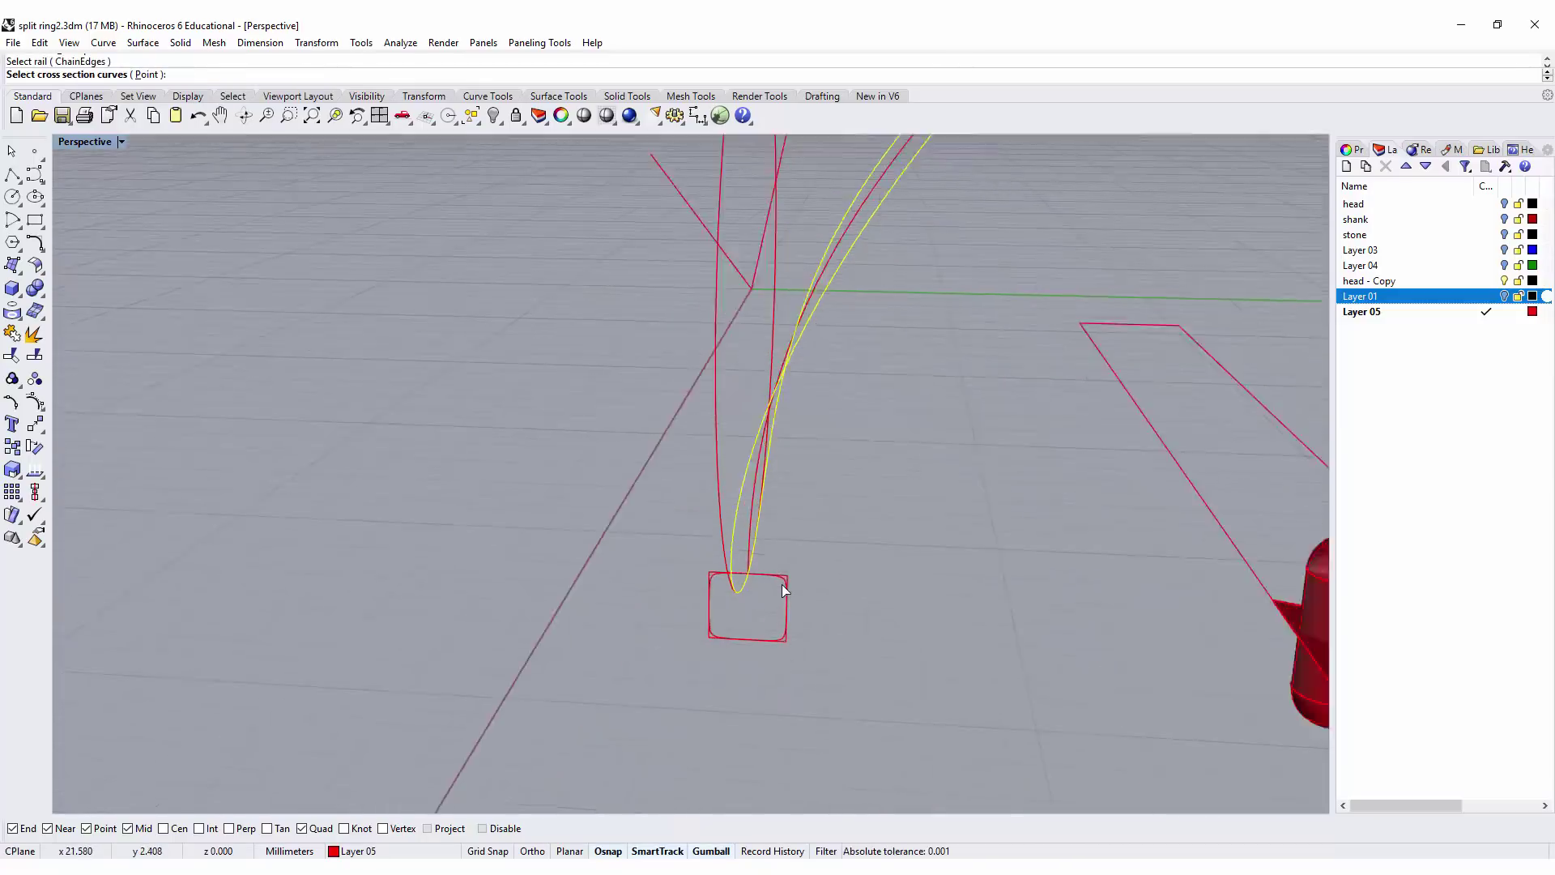
left_click(784, 582)
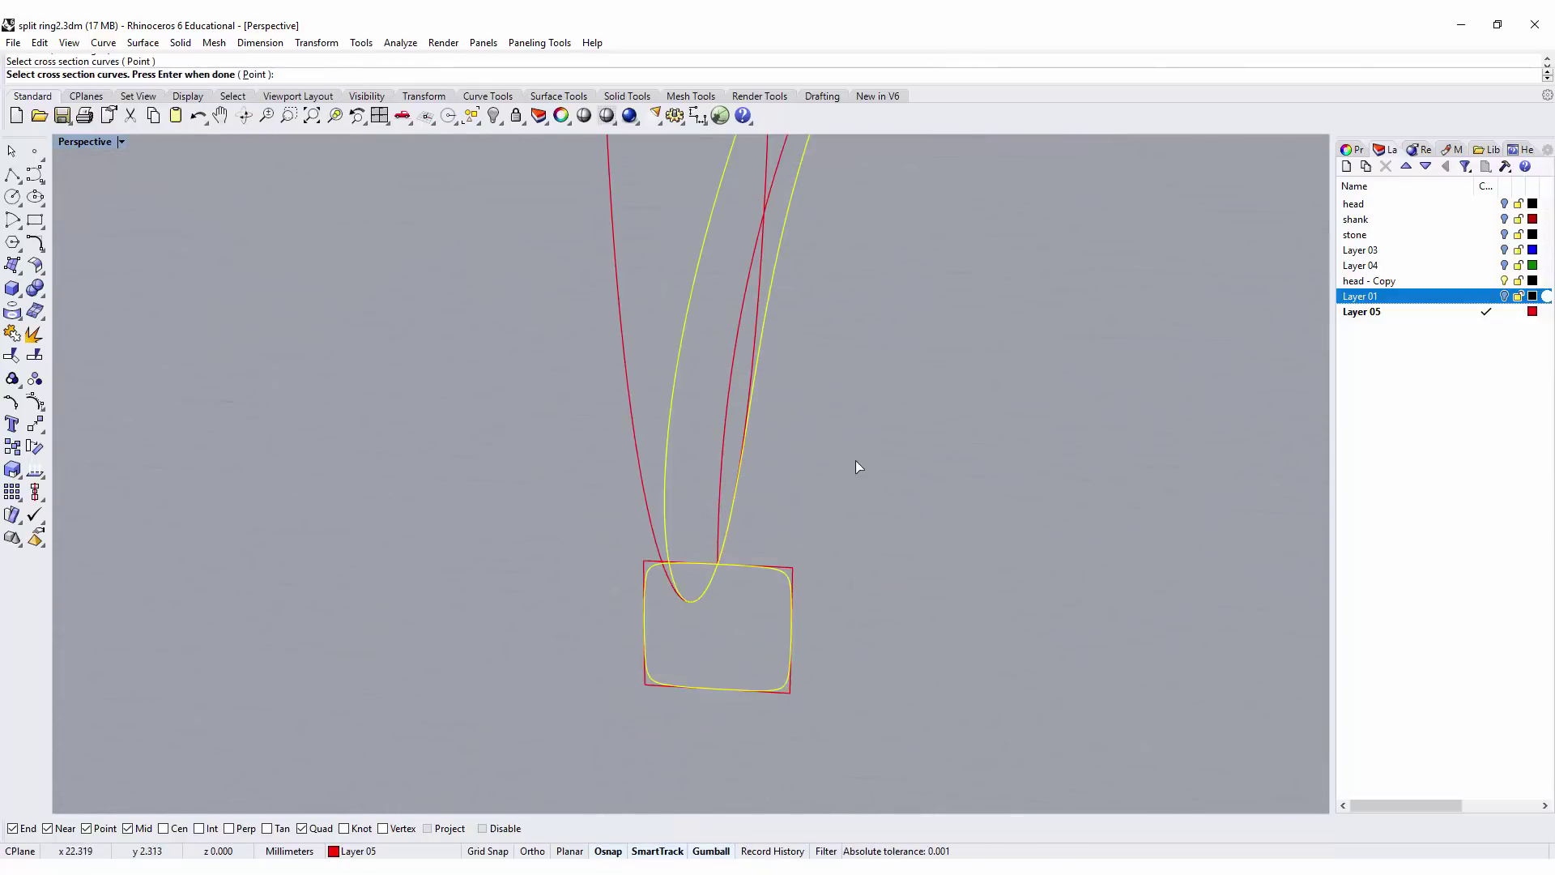
scroll(922, 290, "down", 6)
scroll(896, 353, "up", 4)
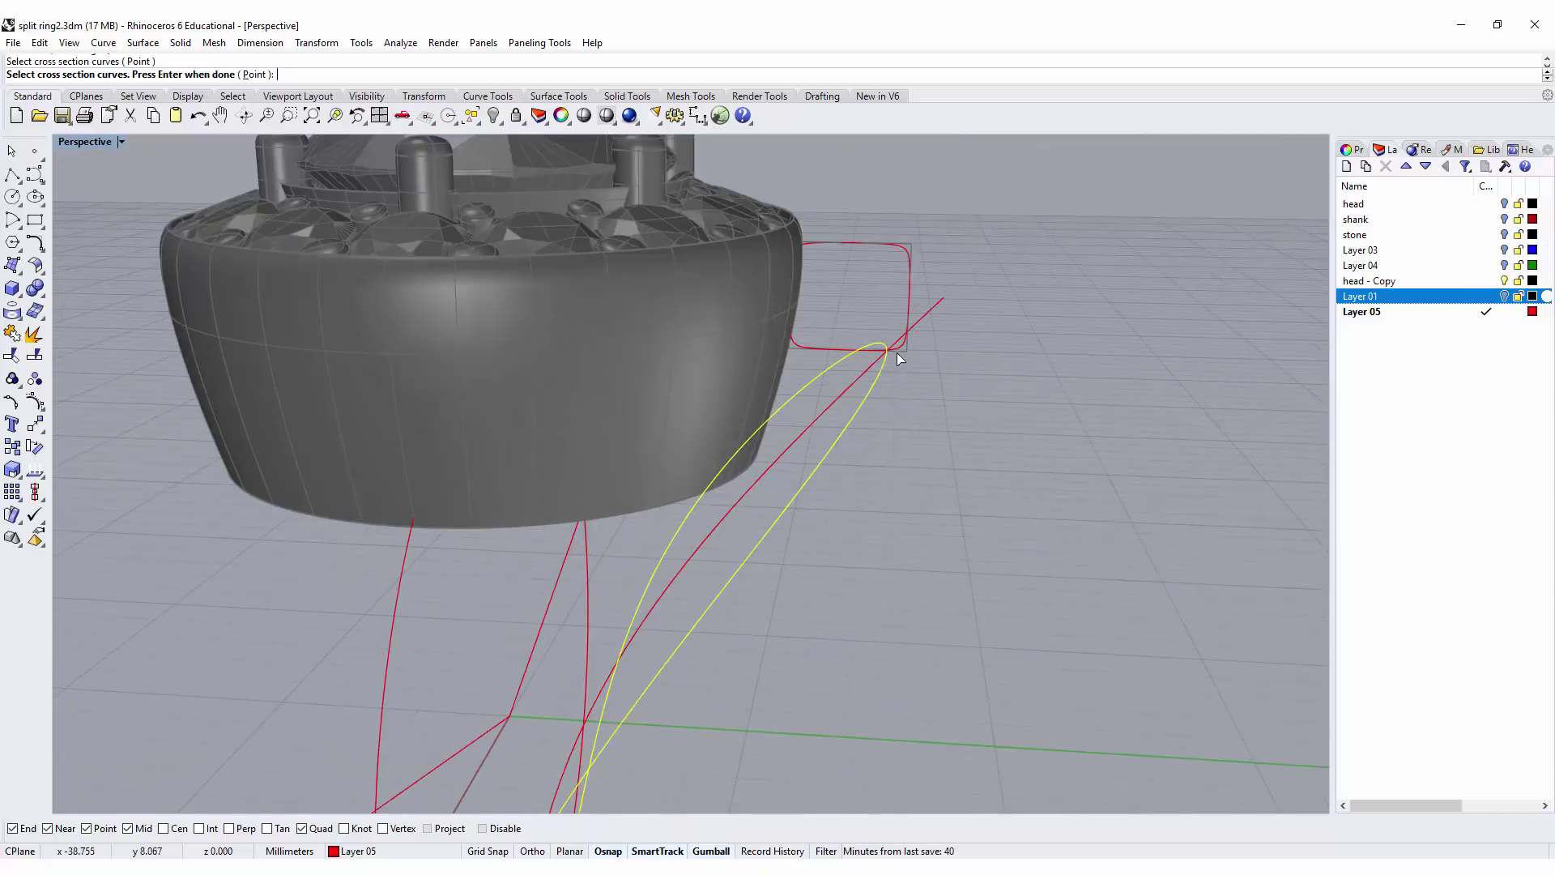
left_click(903, 348)
scroll(901, 507, "down", 3)
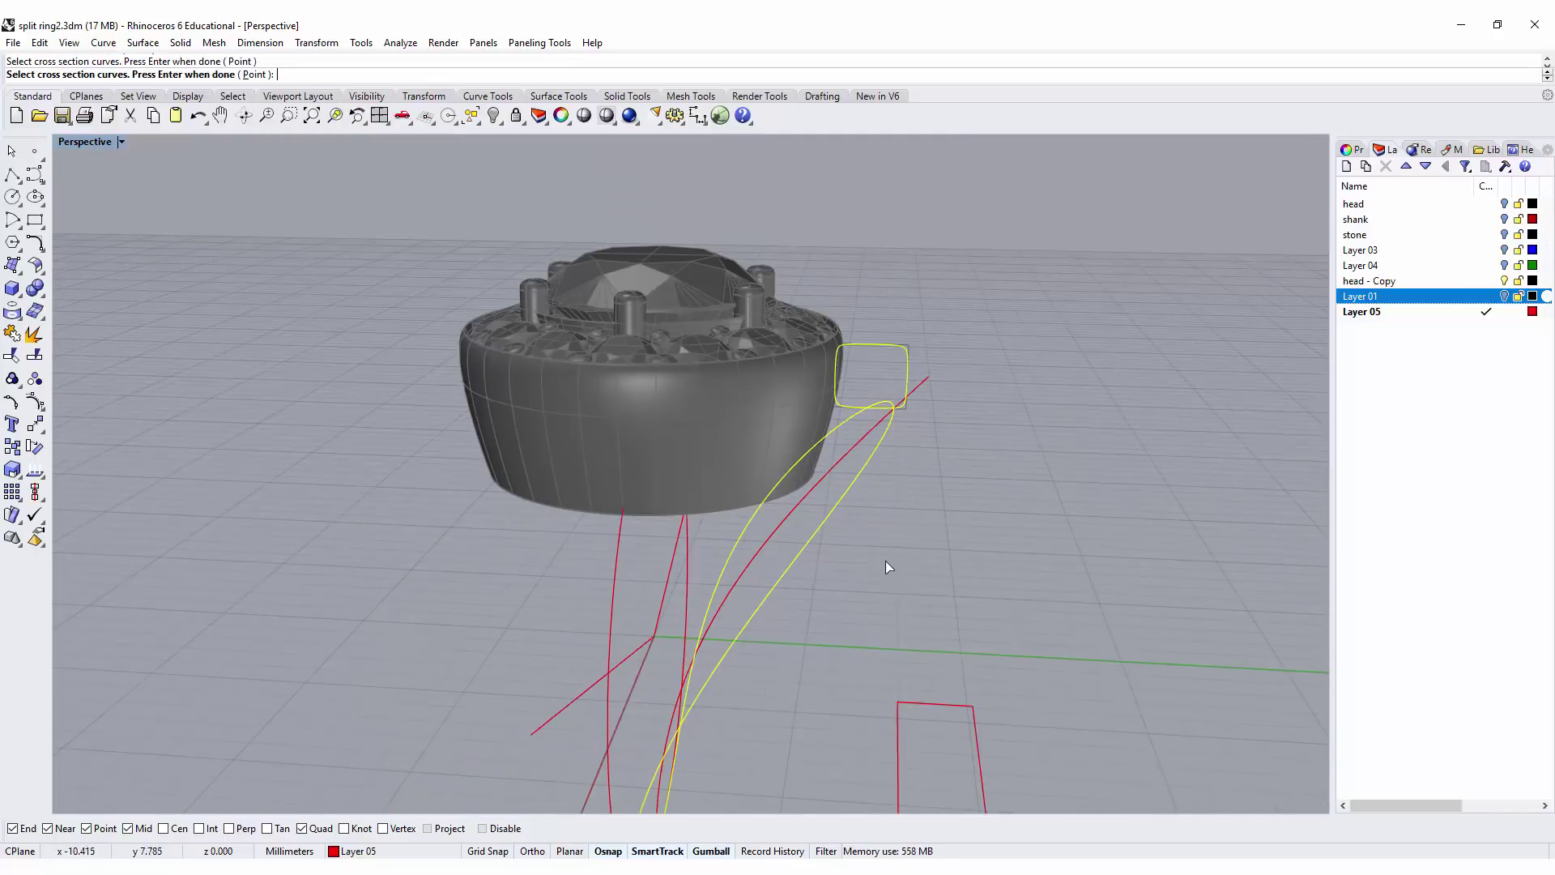
right_click_drag(881, 569, 885, 424, "shift")
key("Return")
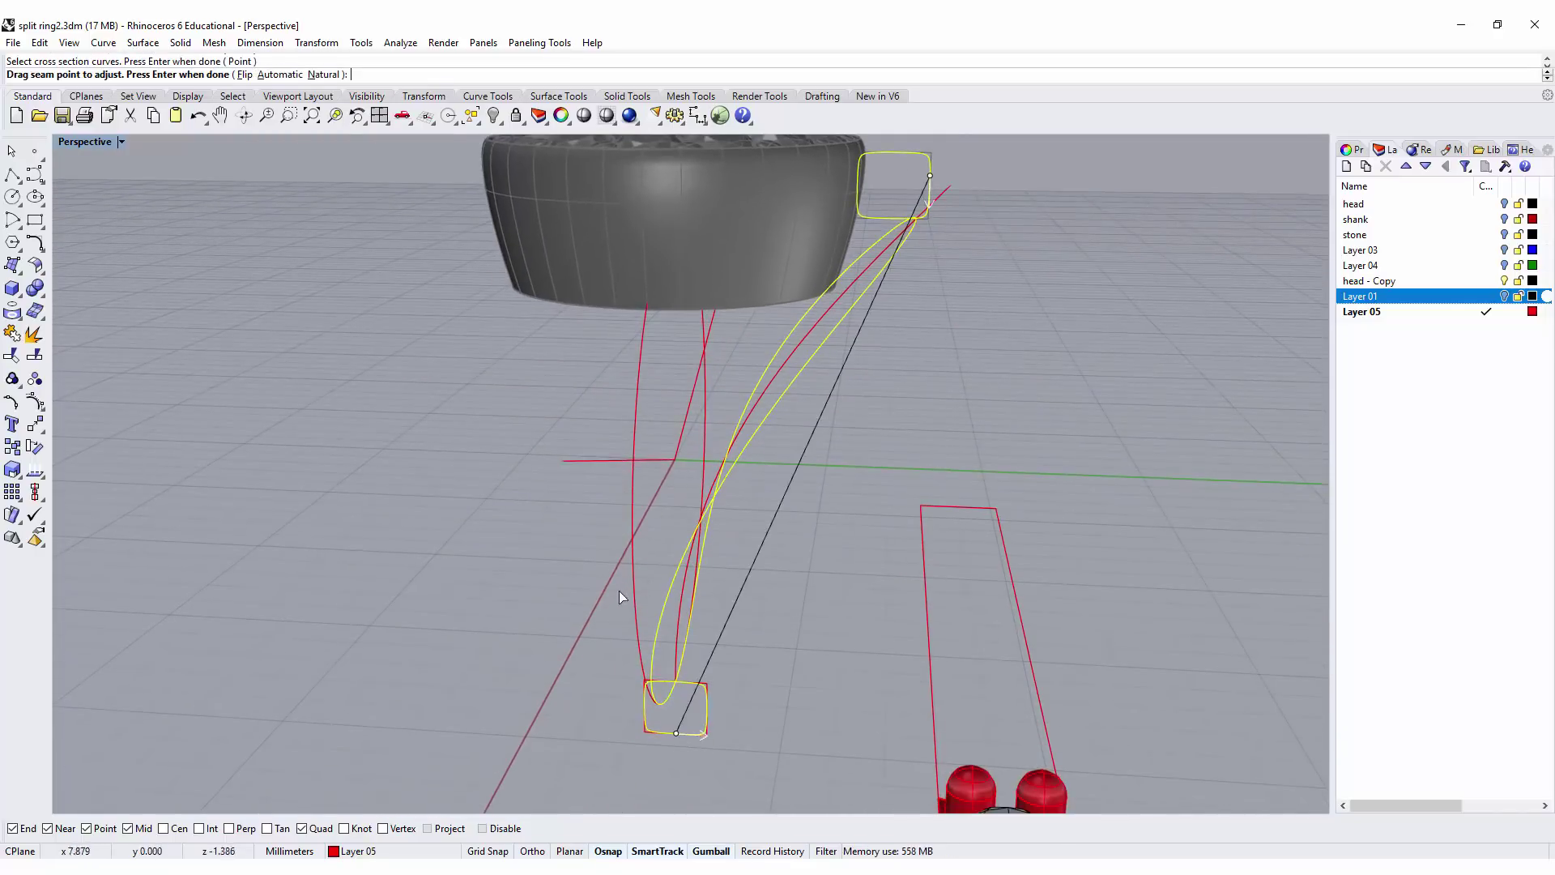
Step: Align the seam points to the base profile's top midpoint and the upper profile's bottom midpoint, and create the shank as a closed sweep
left_click_drag(676, 733, 676, 682)
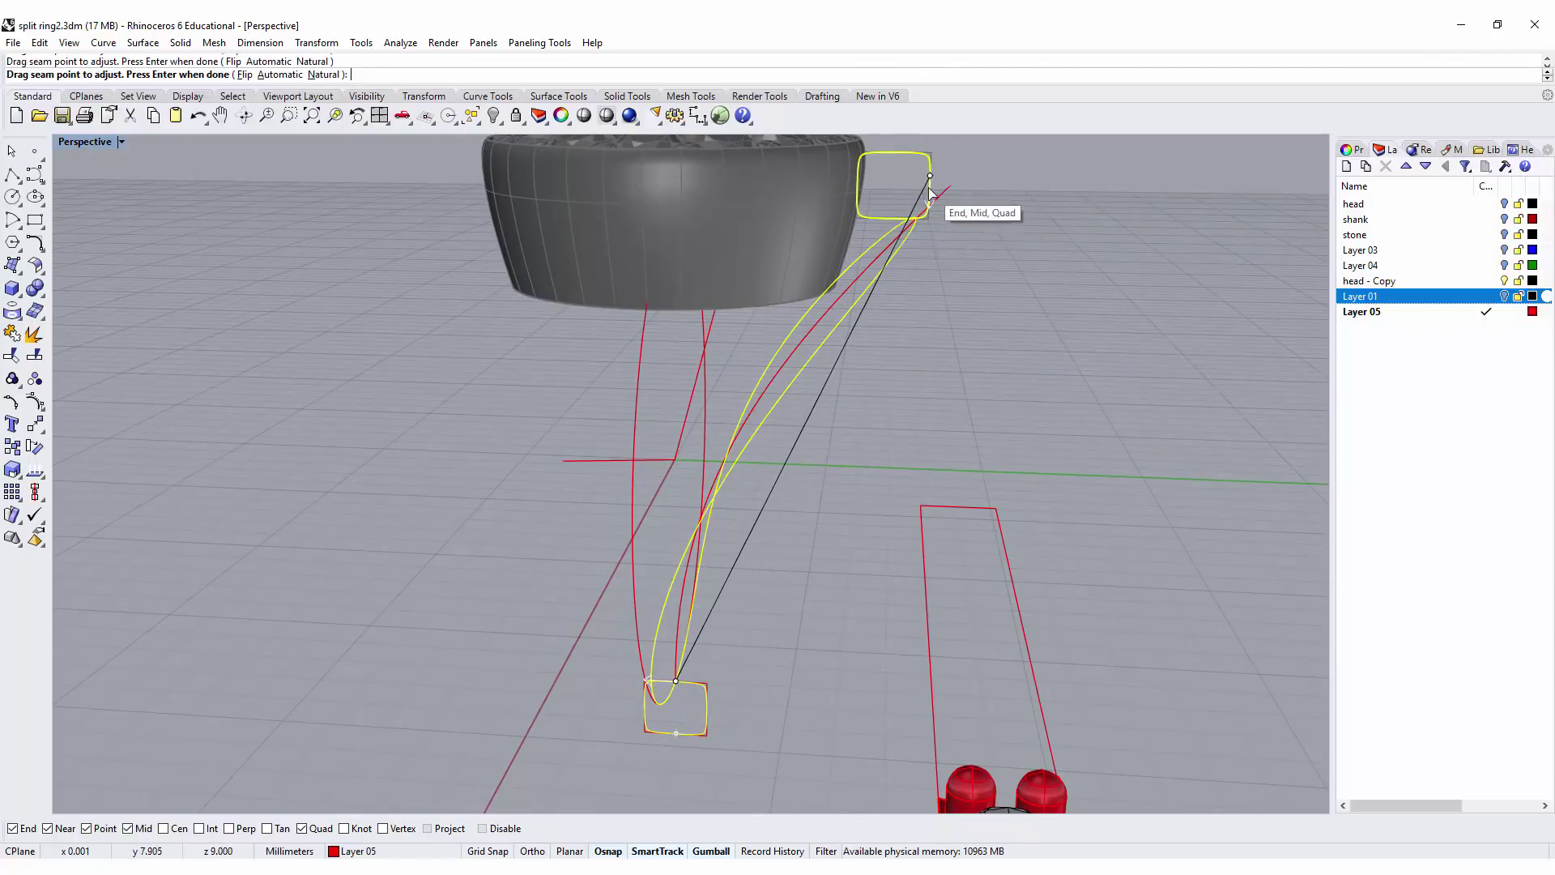
left_click_drag(930, 177, 892, 219)
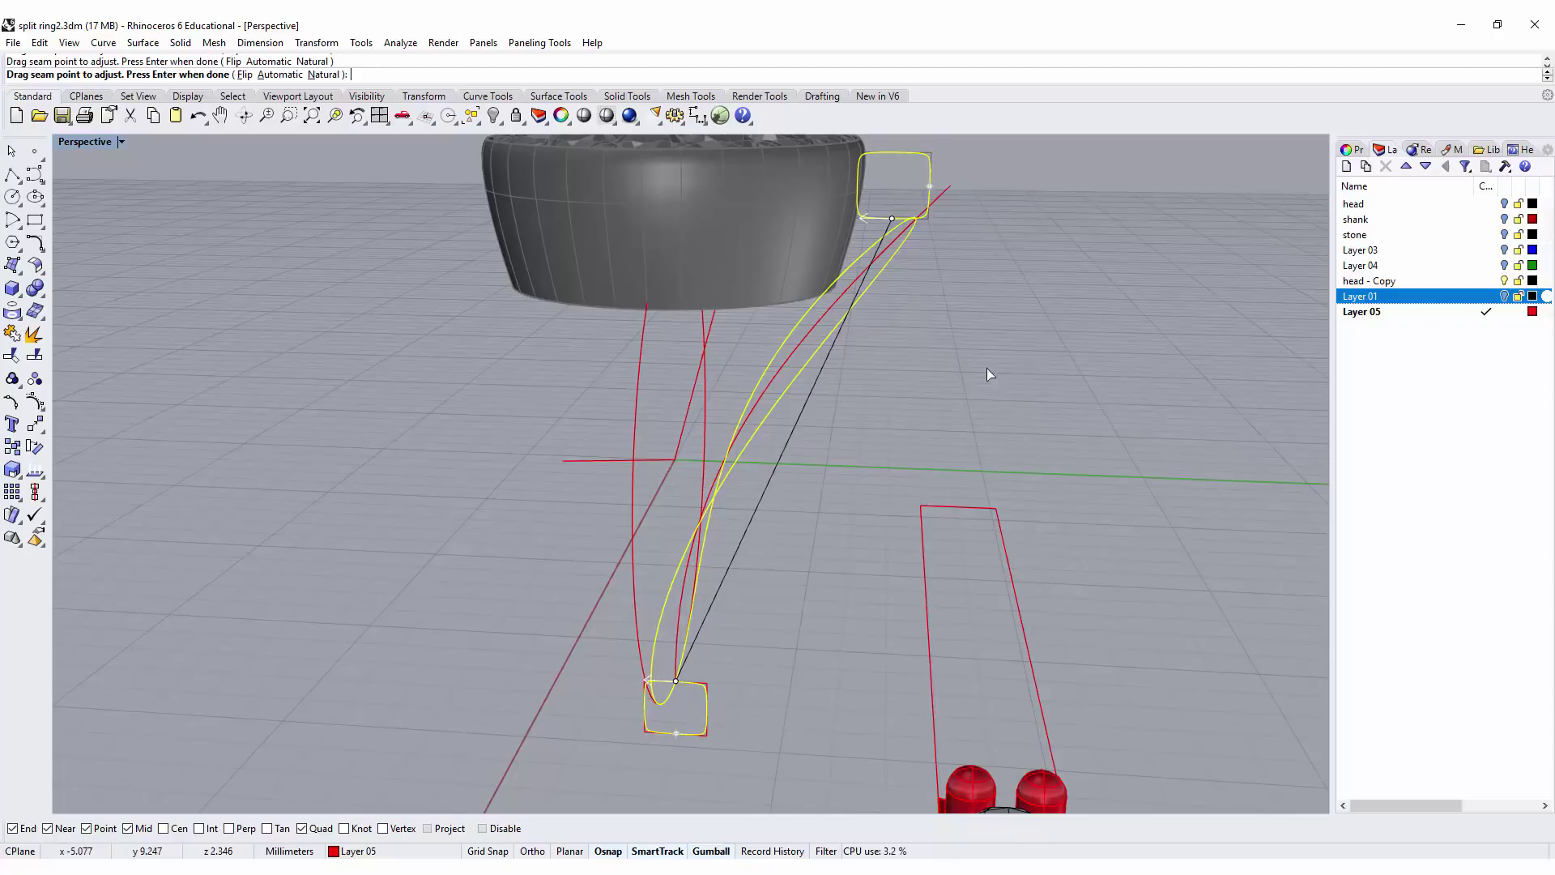
key("Return")
right_click_drag(1004, 370, 952, 447)
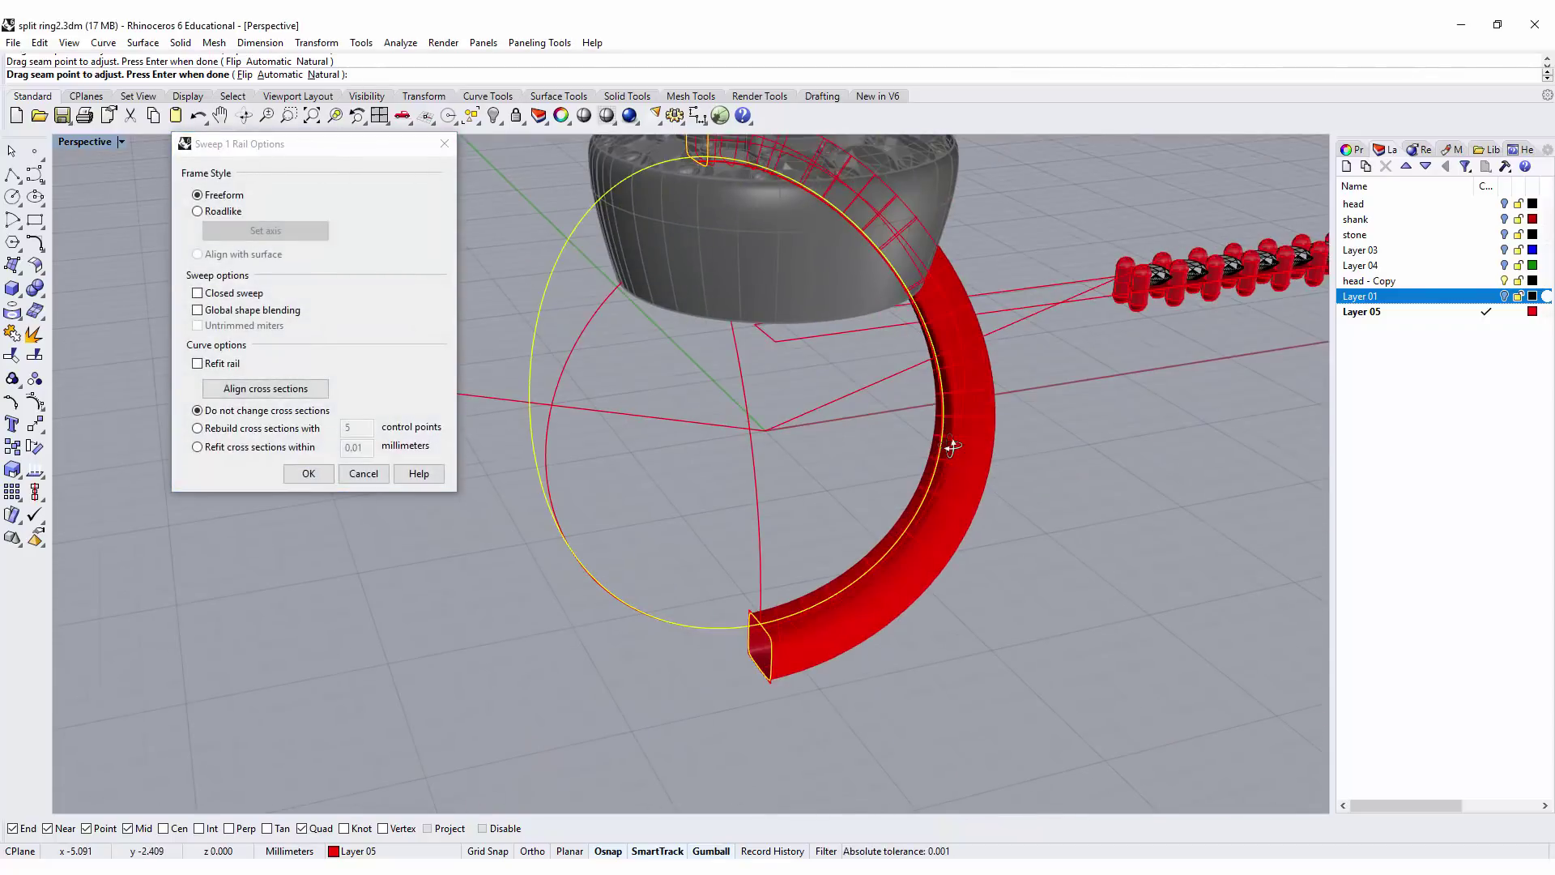
left_click(196, 294)
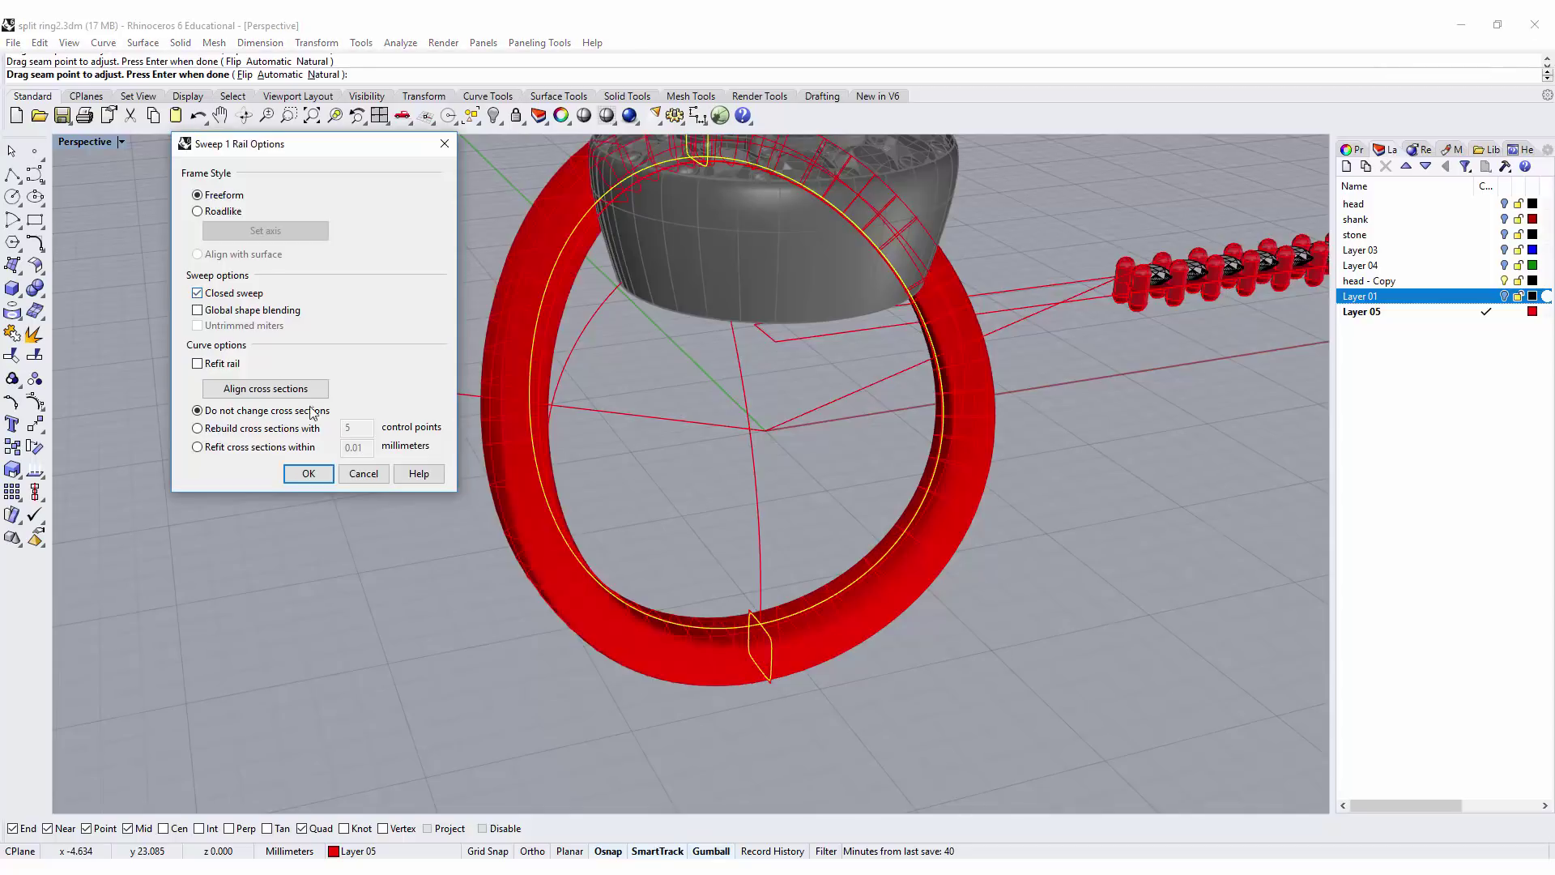
left_click(307, 474)
Step: Turn on Layer 01 to show the bead-set stones and prongs on the newly swept shank
right_click_drag(430, 448, 991, 485)
scroll(669, 464, "up", 3)
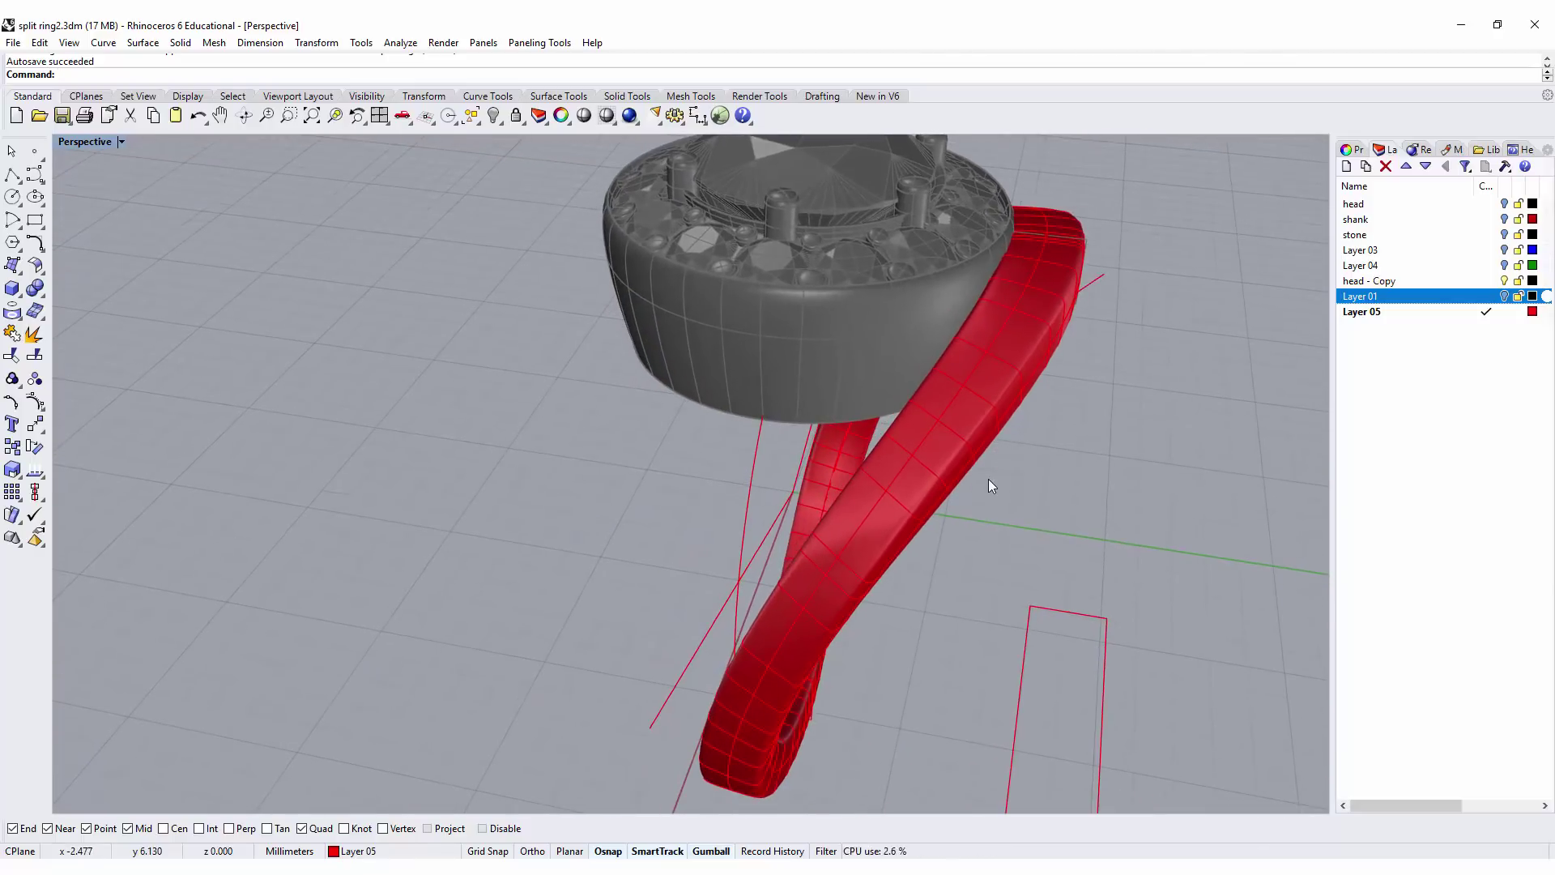
left_click(1504, 296)
right_click_drag(1101, 477, 1145, 327)
Step: Select the swept shank with its stones and prongs and mirror a copy in the Right view across the vertical axis through the origin (0)
key("ctrl+a")
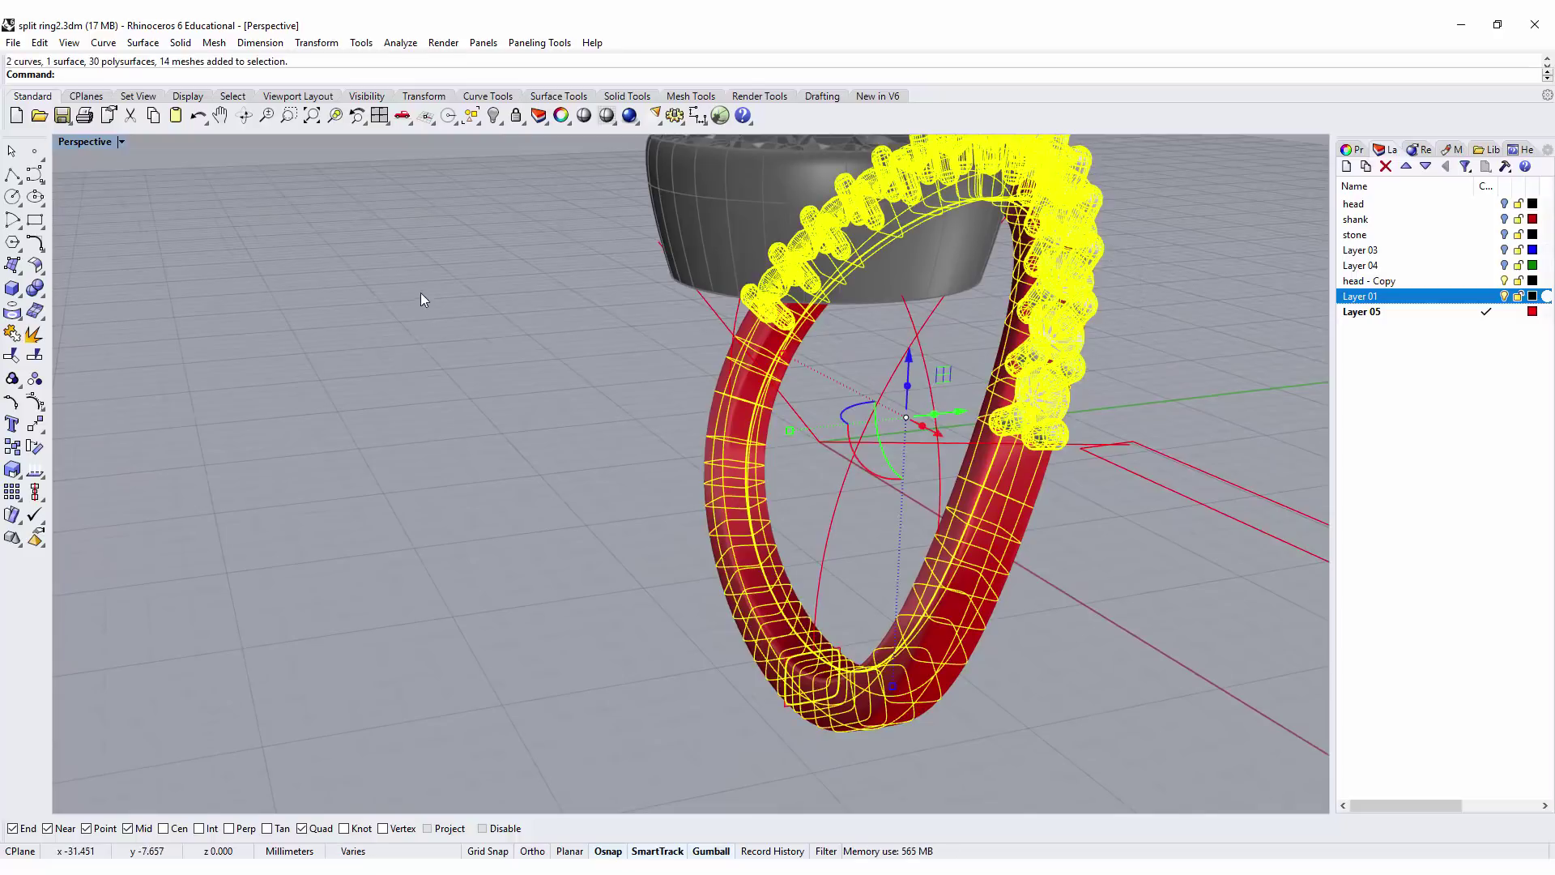
double_click(73, 143)
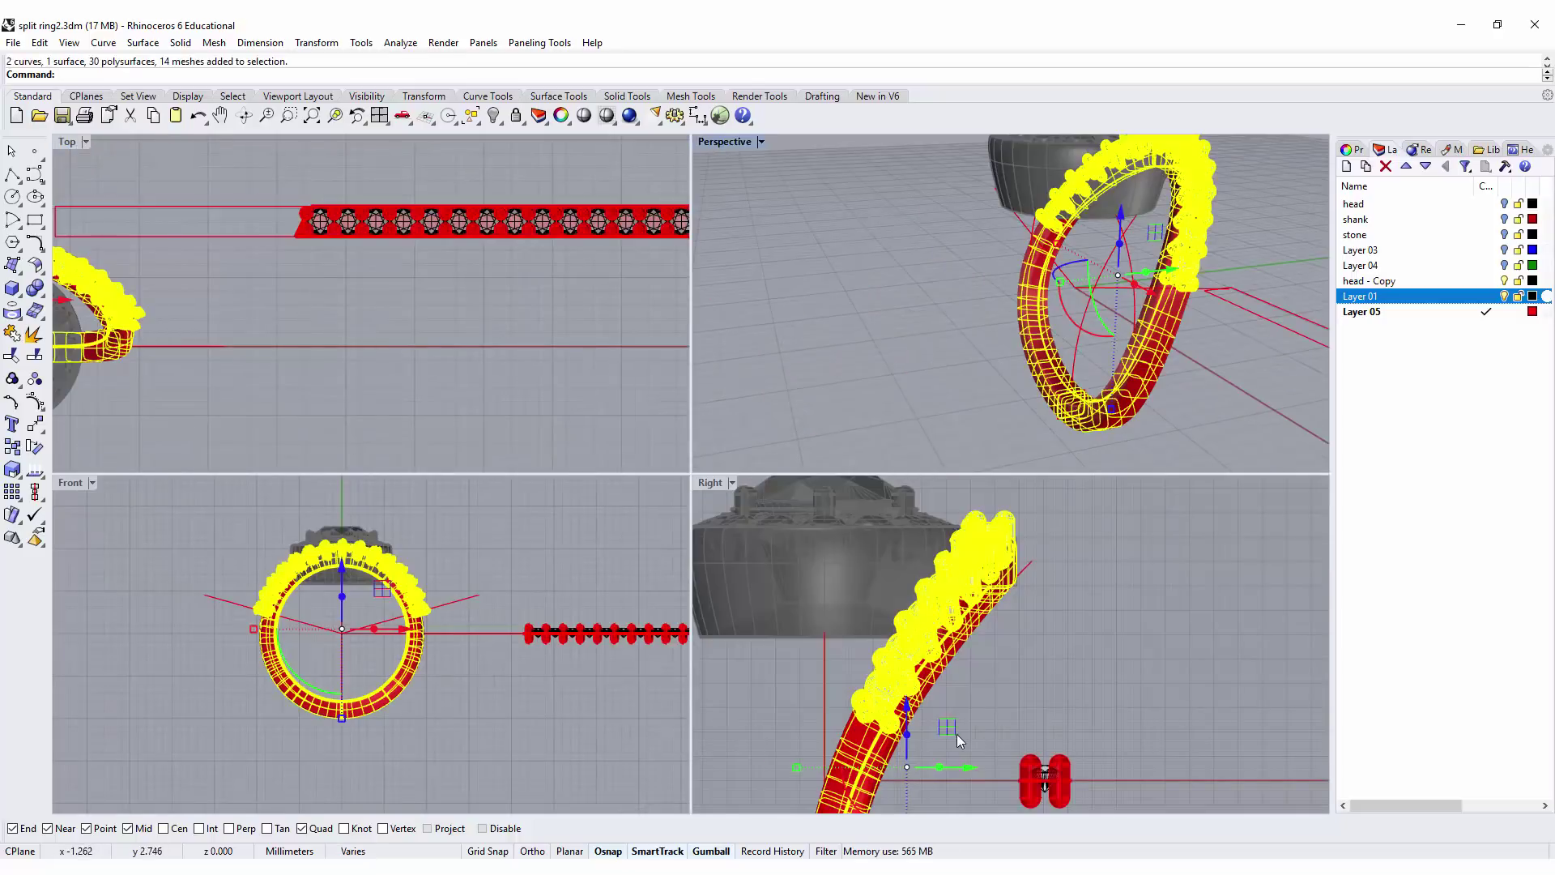
scroll(959, 741, "down", 3)
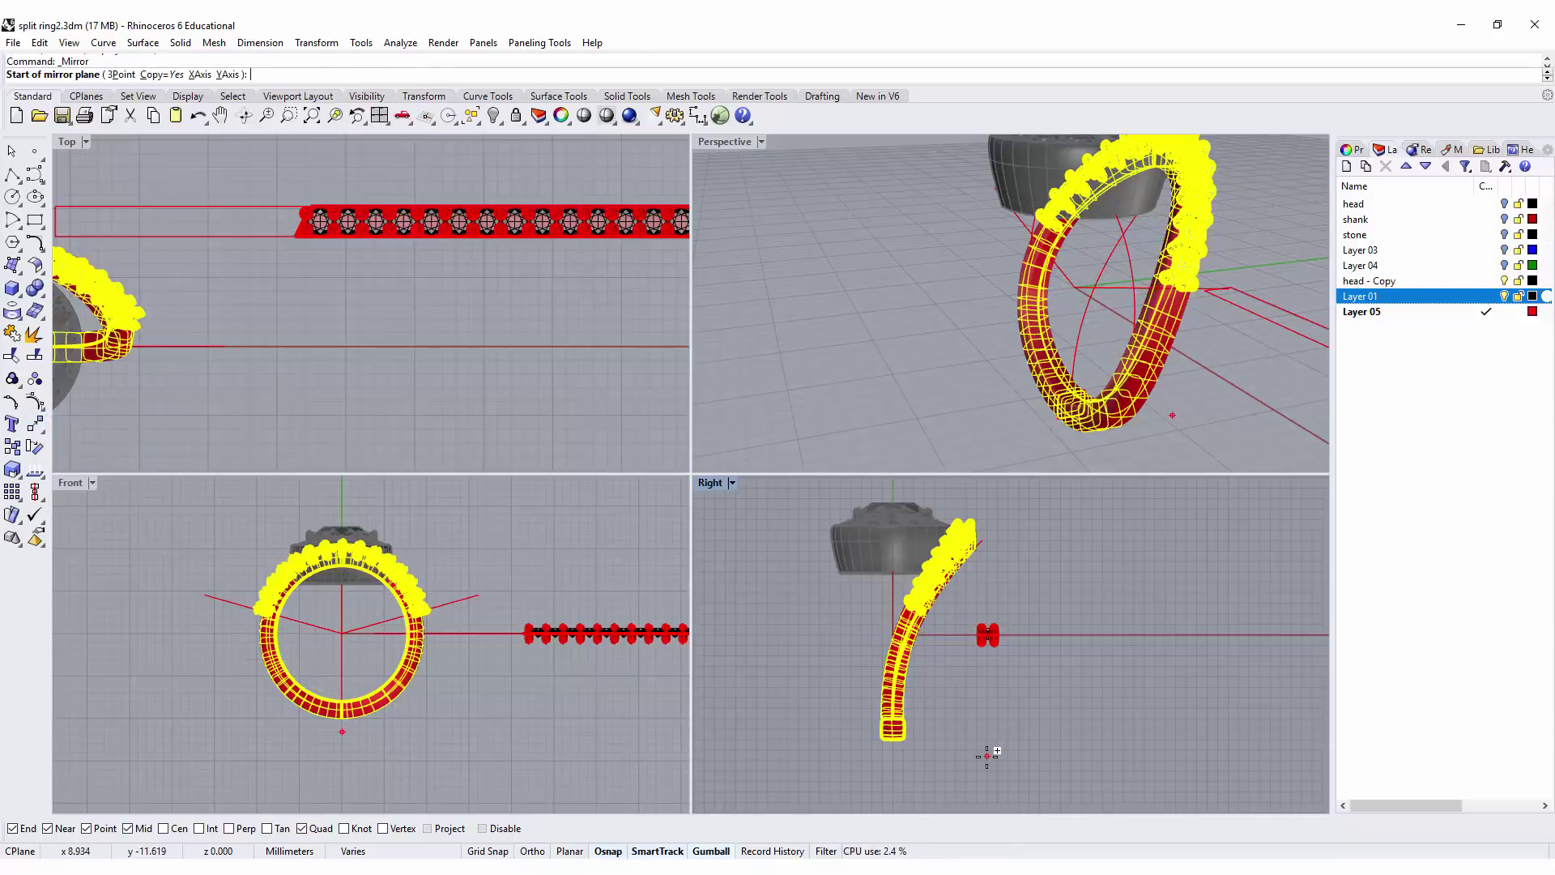
type("0")
key("Return")
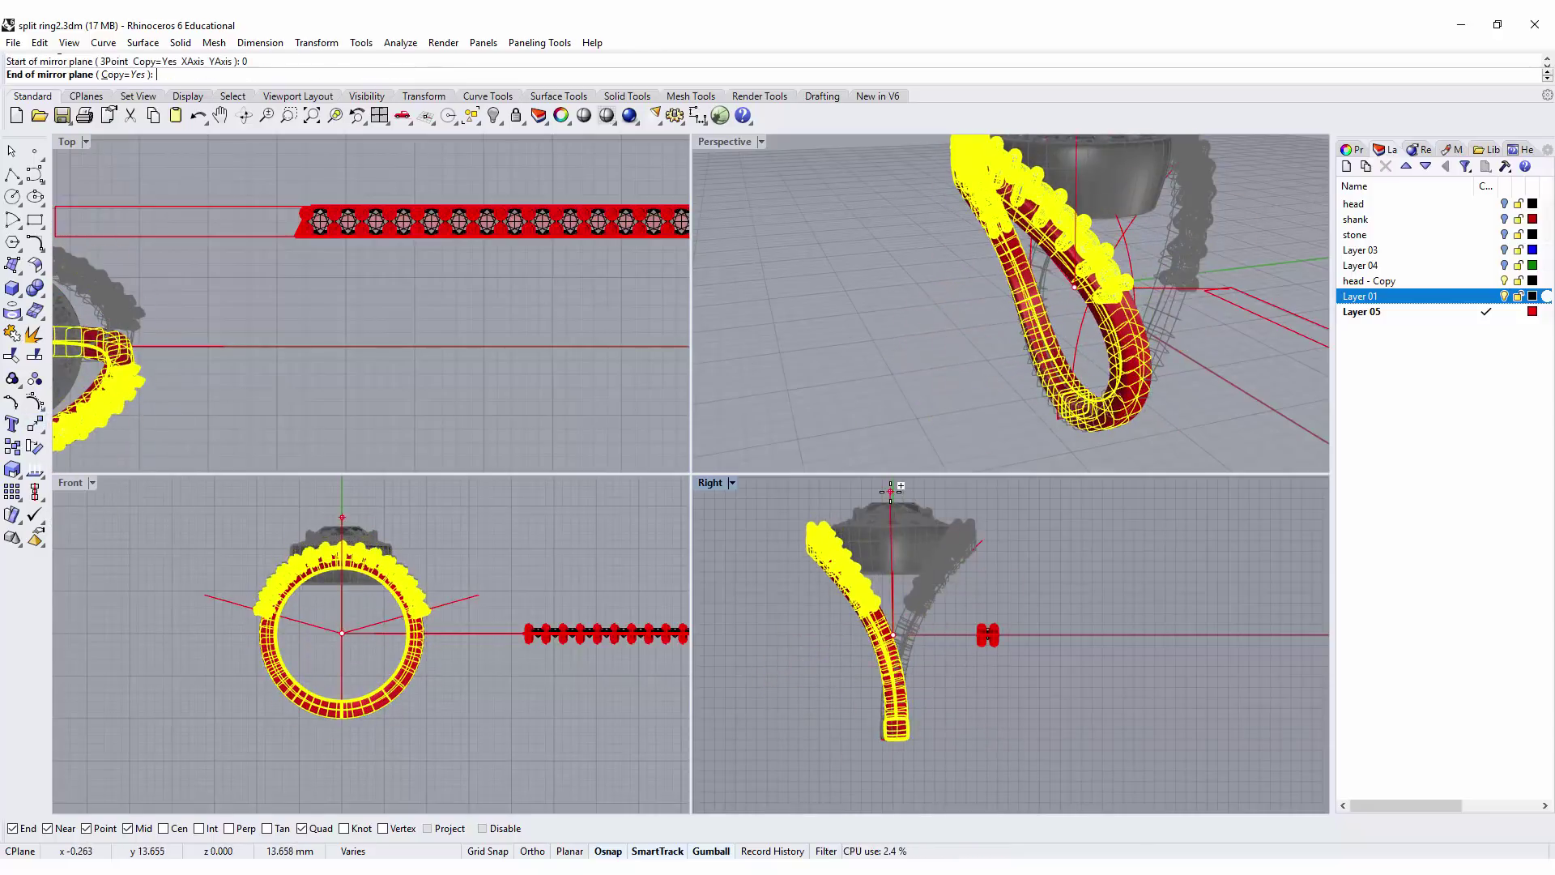
left_click(893, 488)
left_click(800, 235)
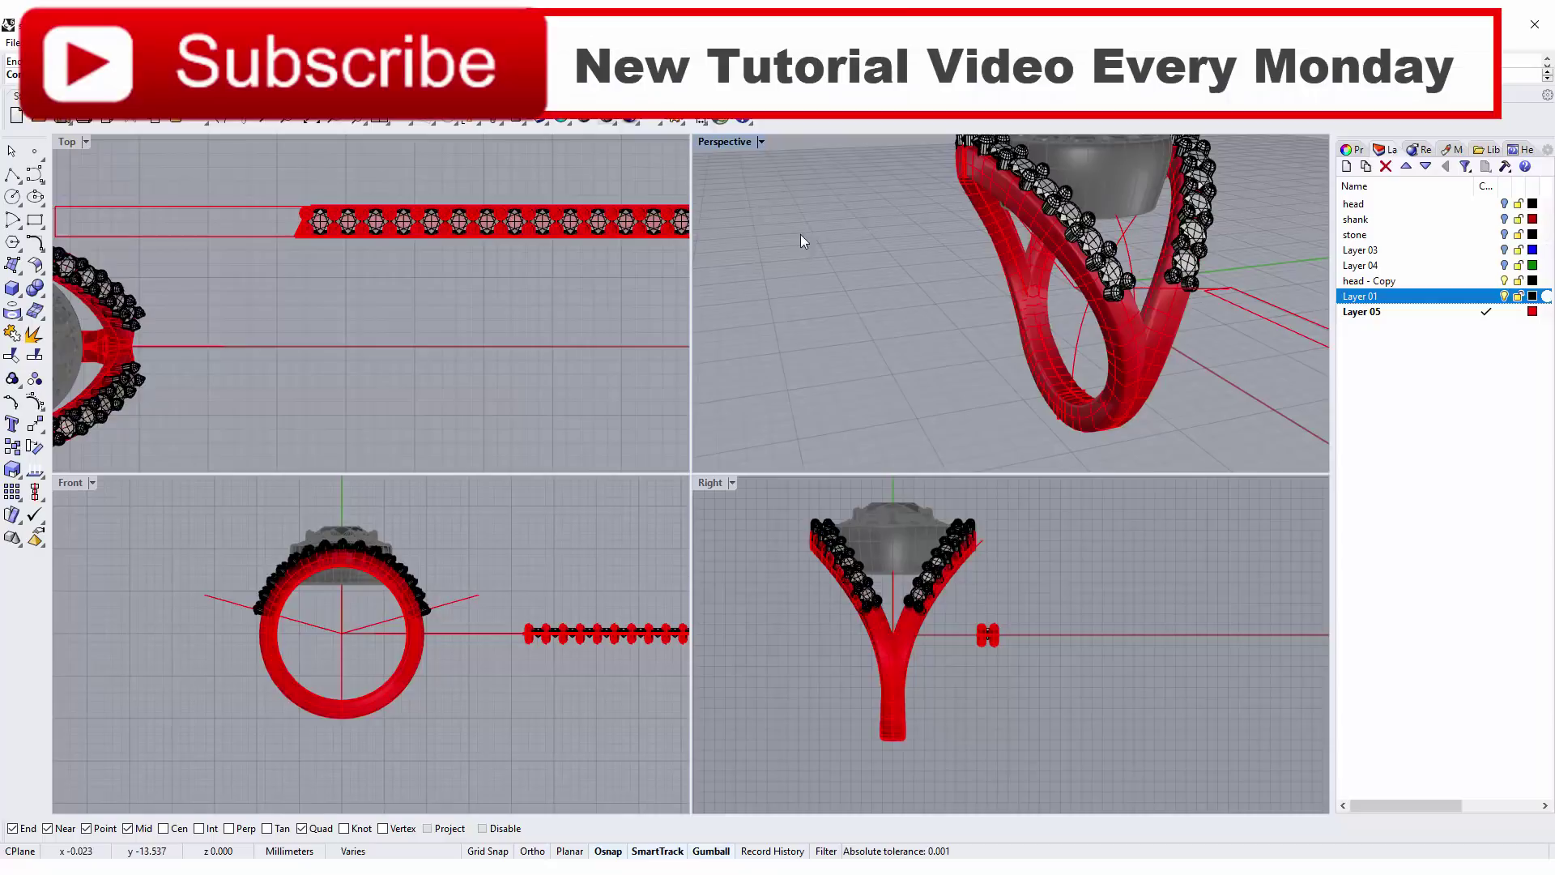
double_click(724, 142)
right_click_drag(724, 140, 443, 509)
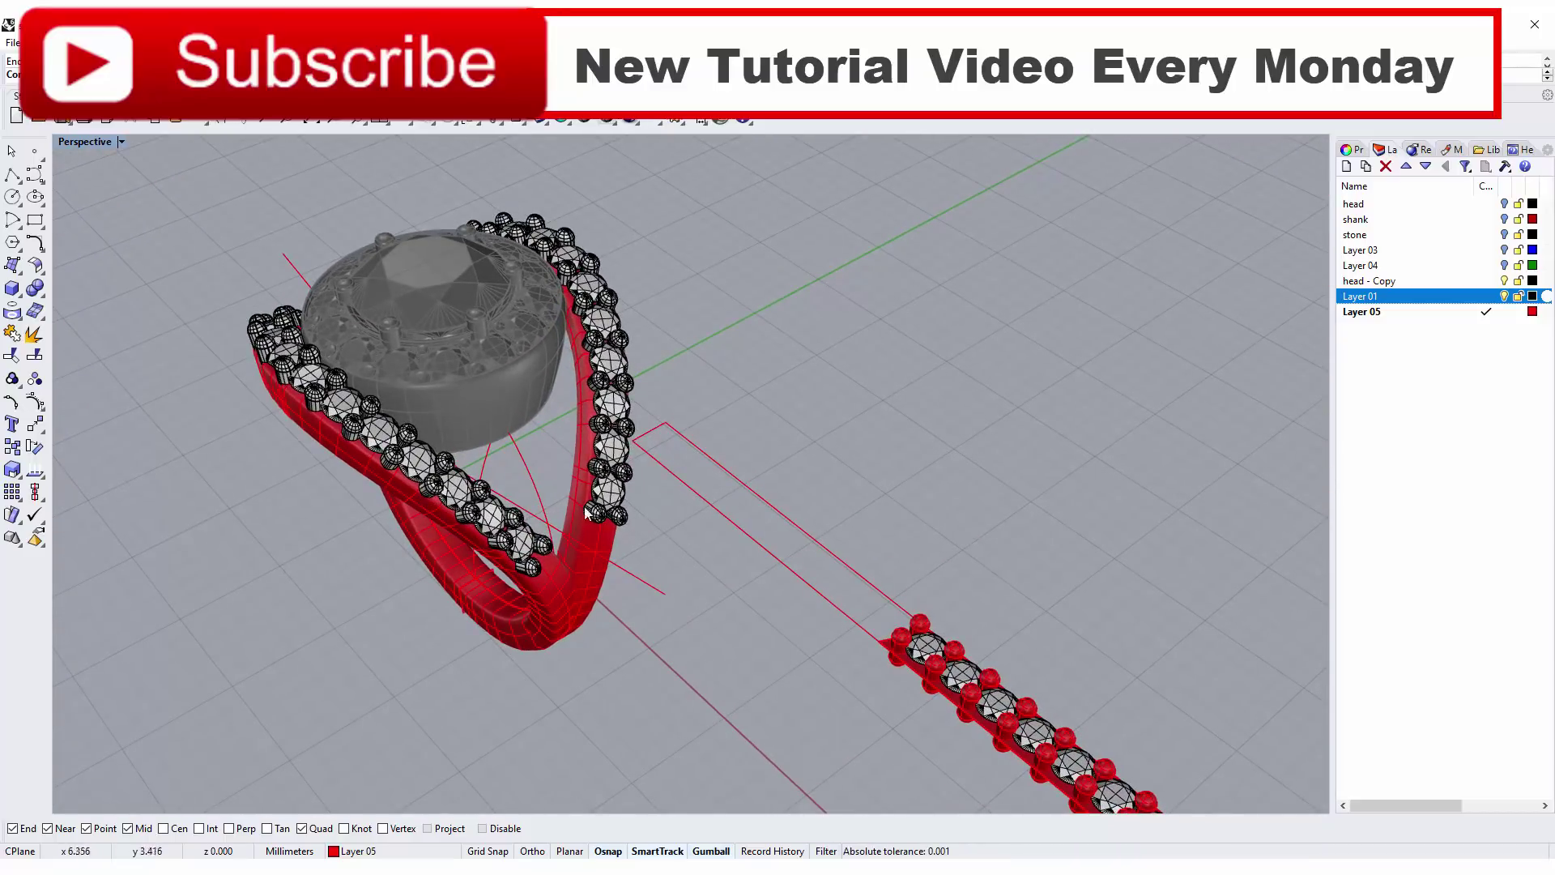
scroll(572, 494, "up", 2)
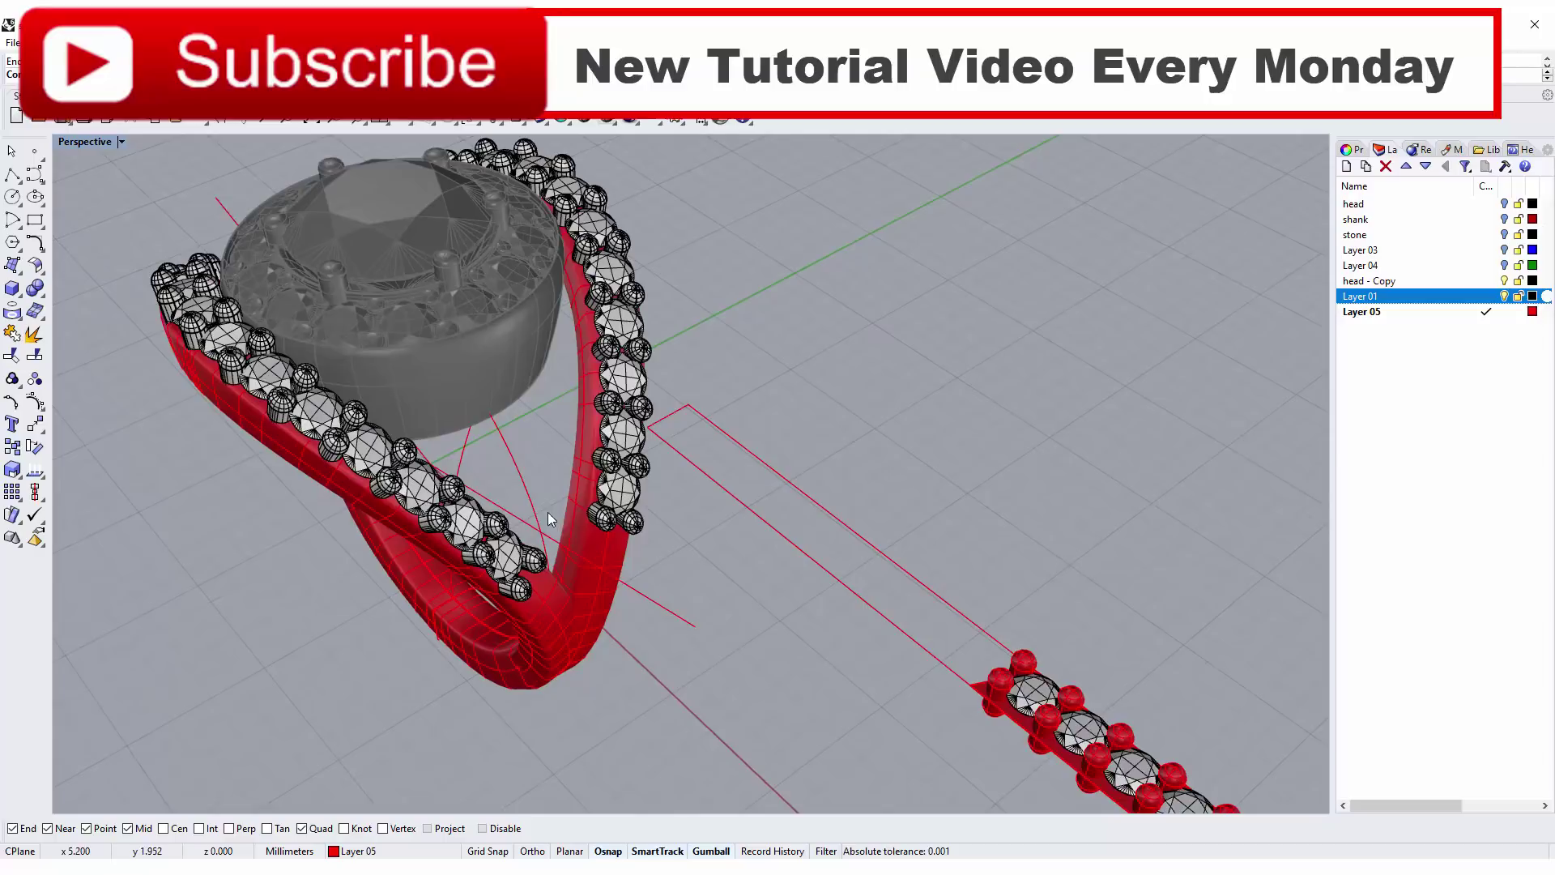